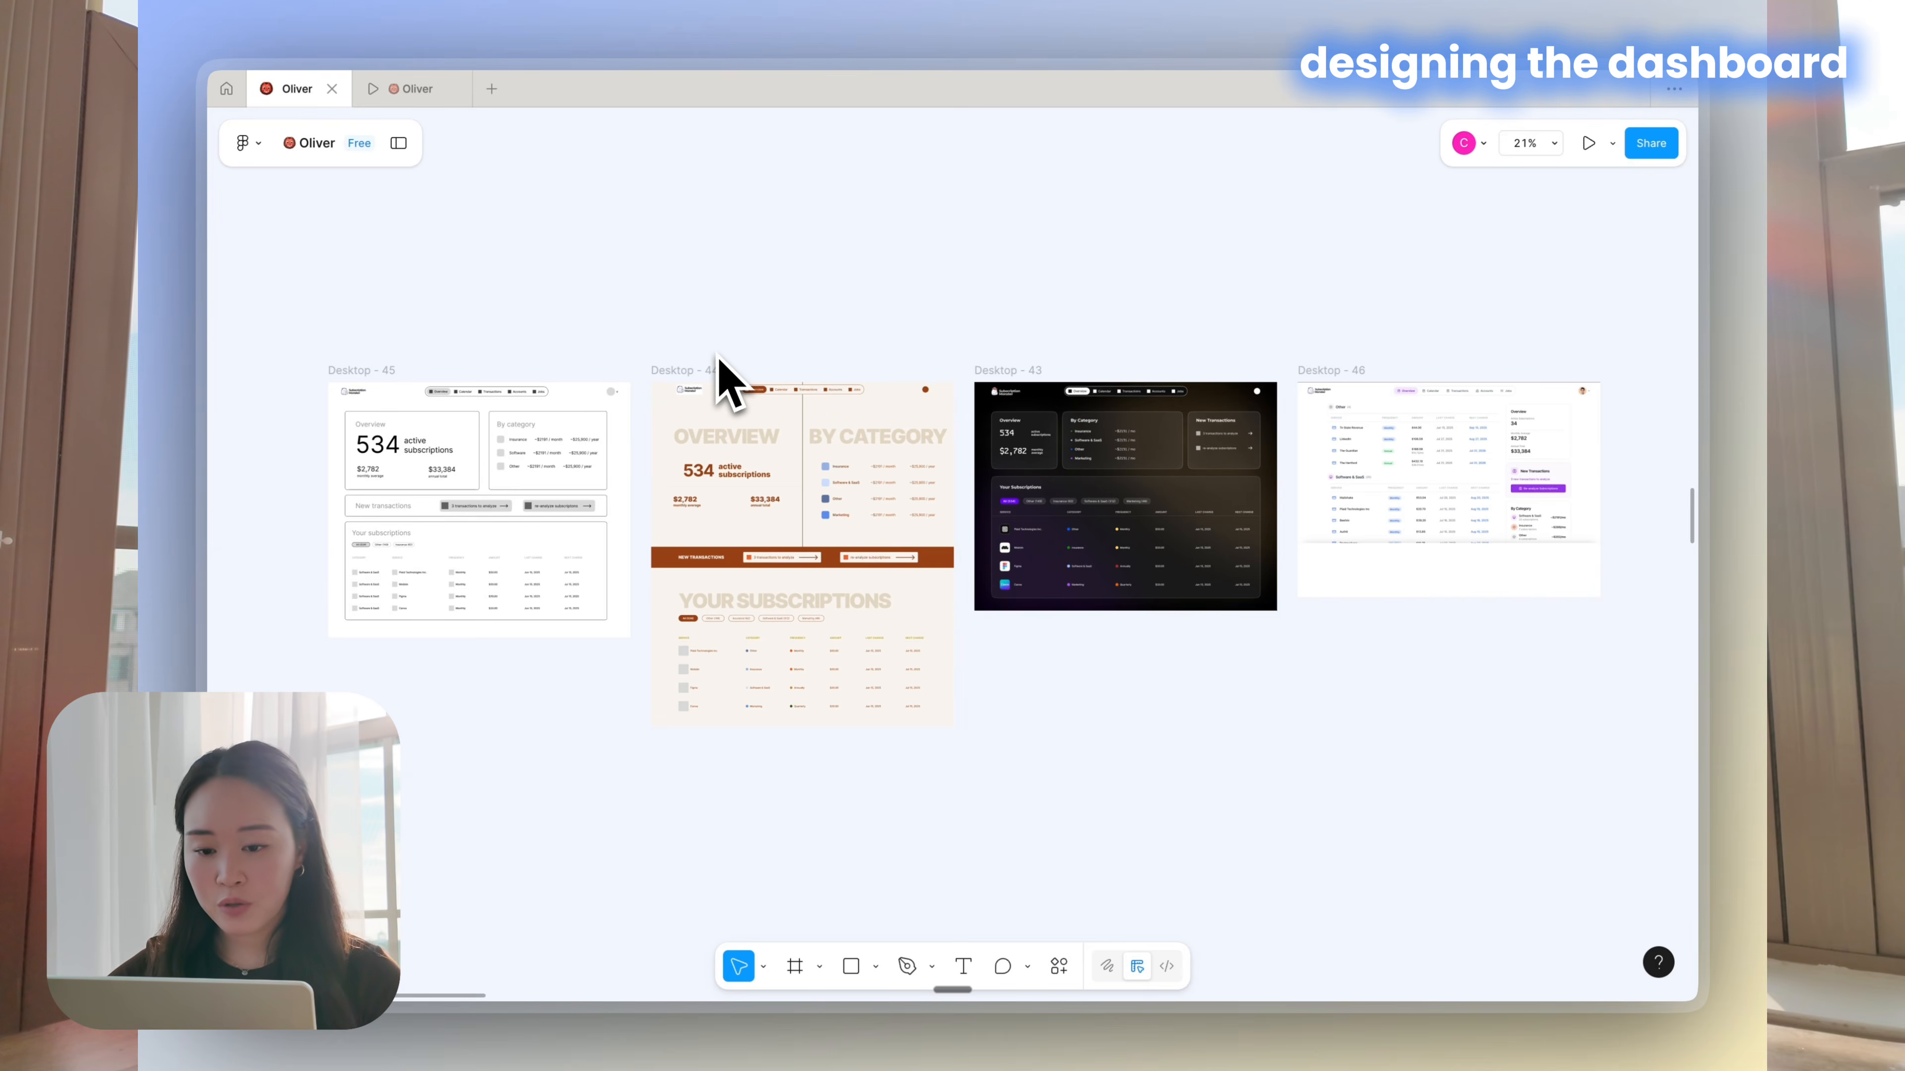
Compare the four dashboard concepts, from the Desktop - 45 wireframe through Desktop - 44 and Desktop - 43 to Desktop - 46
scroll(721, 379, "left", 2)
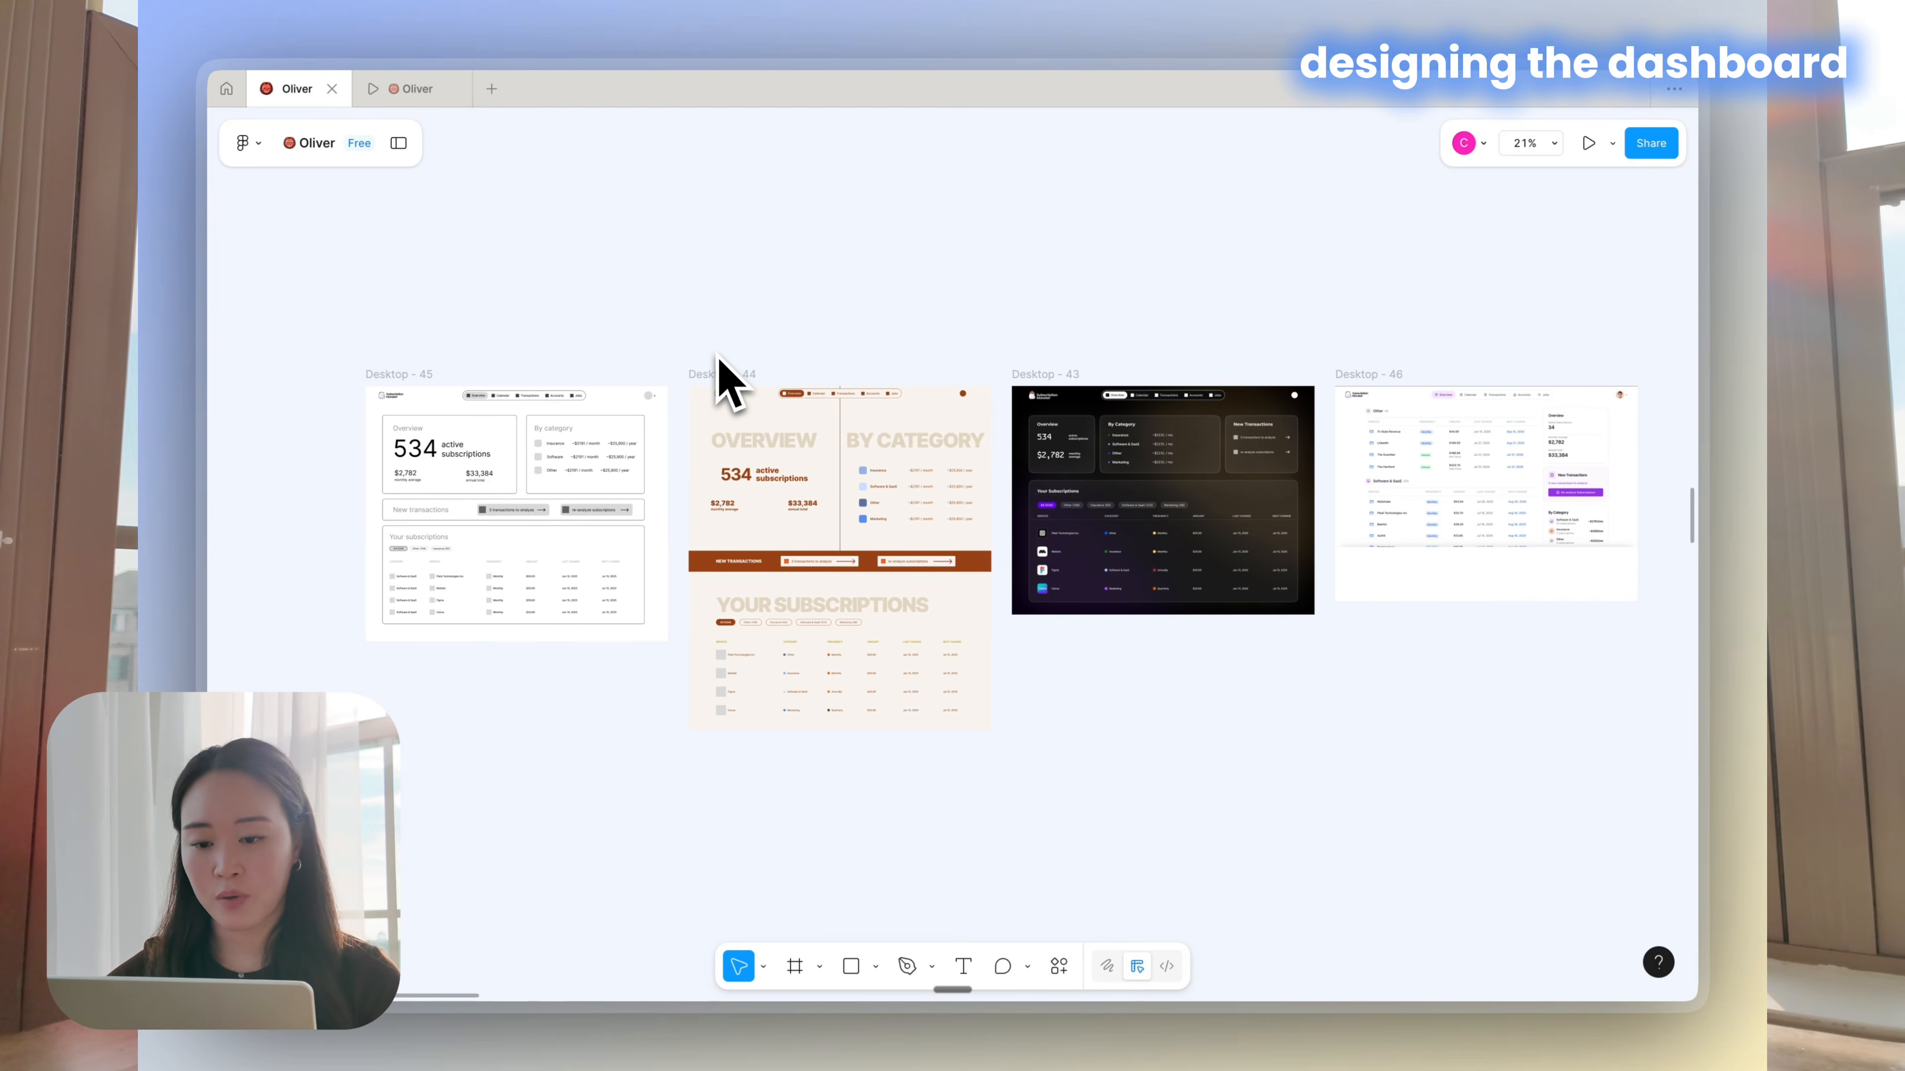
scroll(630, 399, "up", 5)
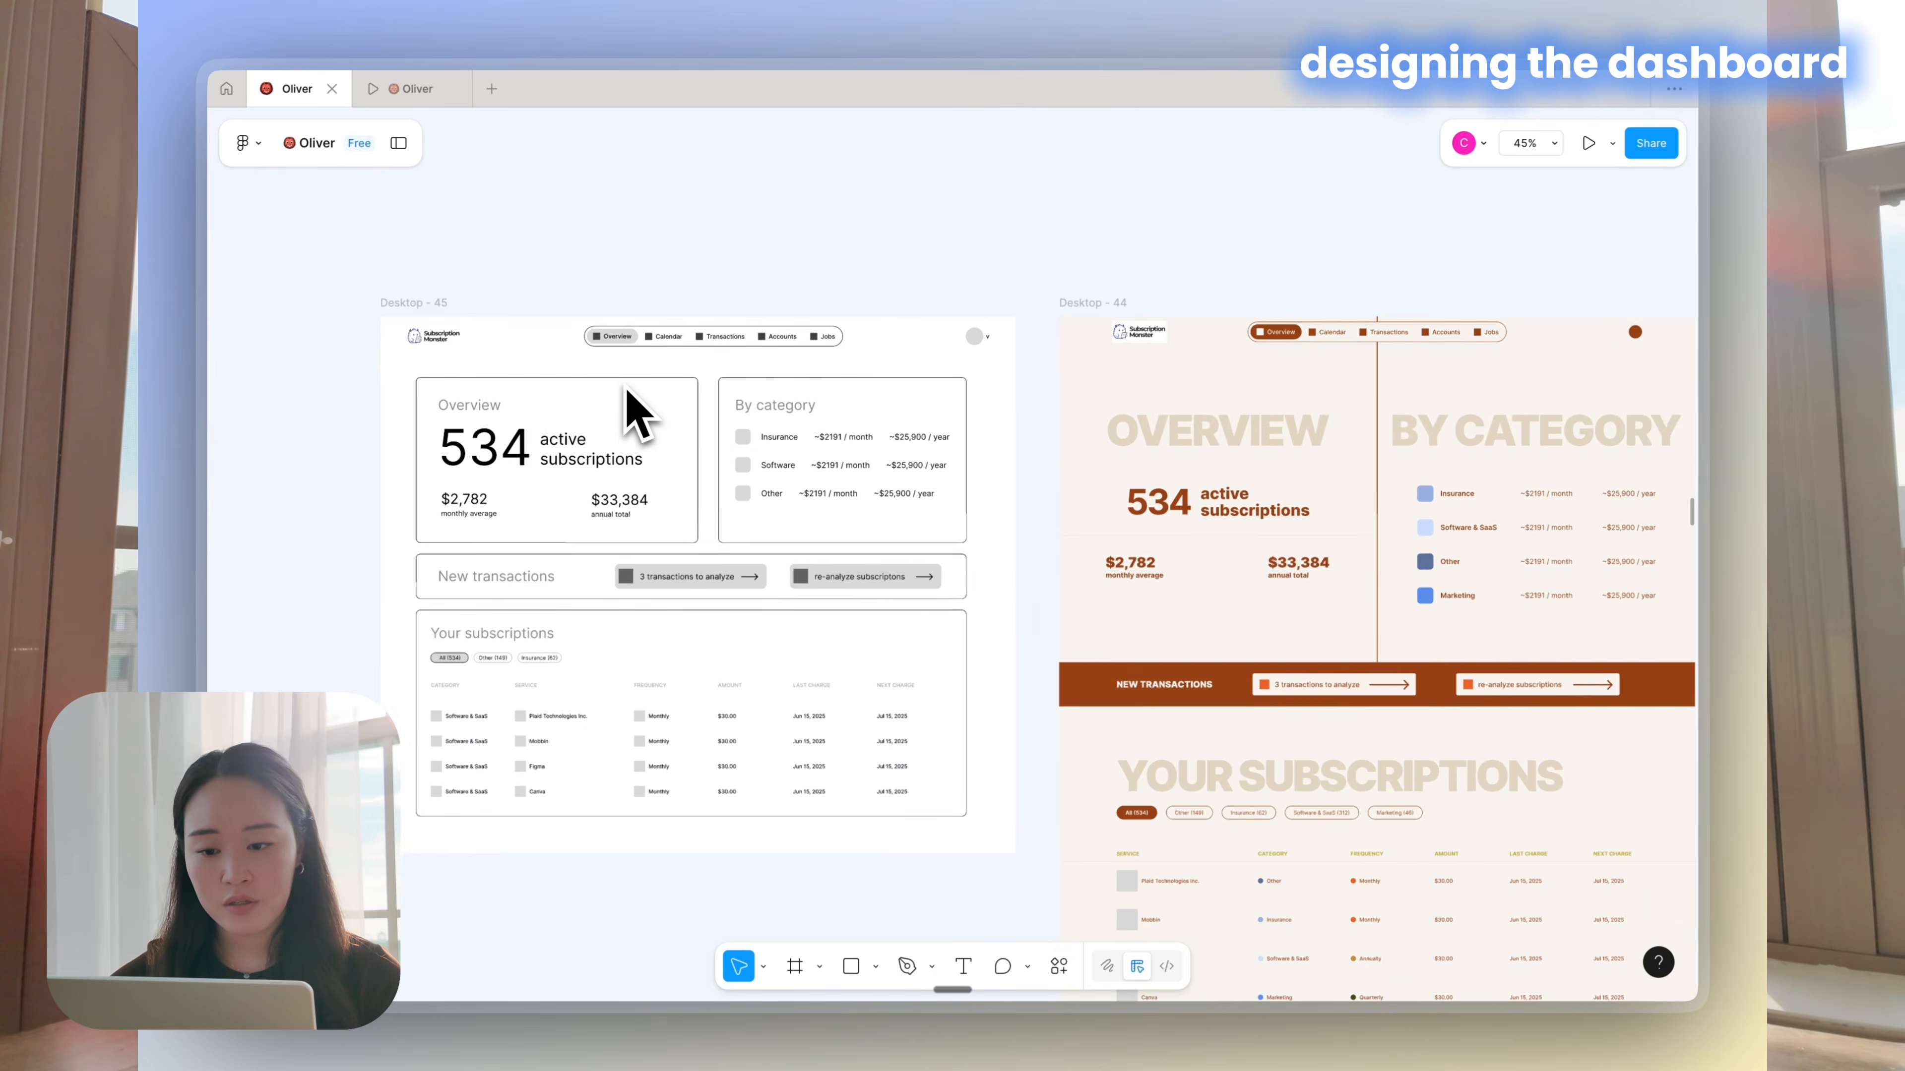
scroll(630, 409, "right", 10)
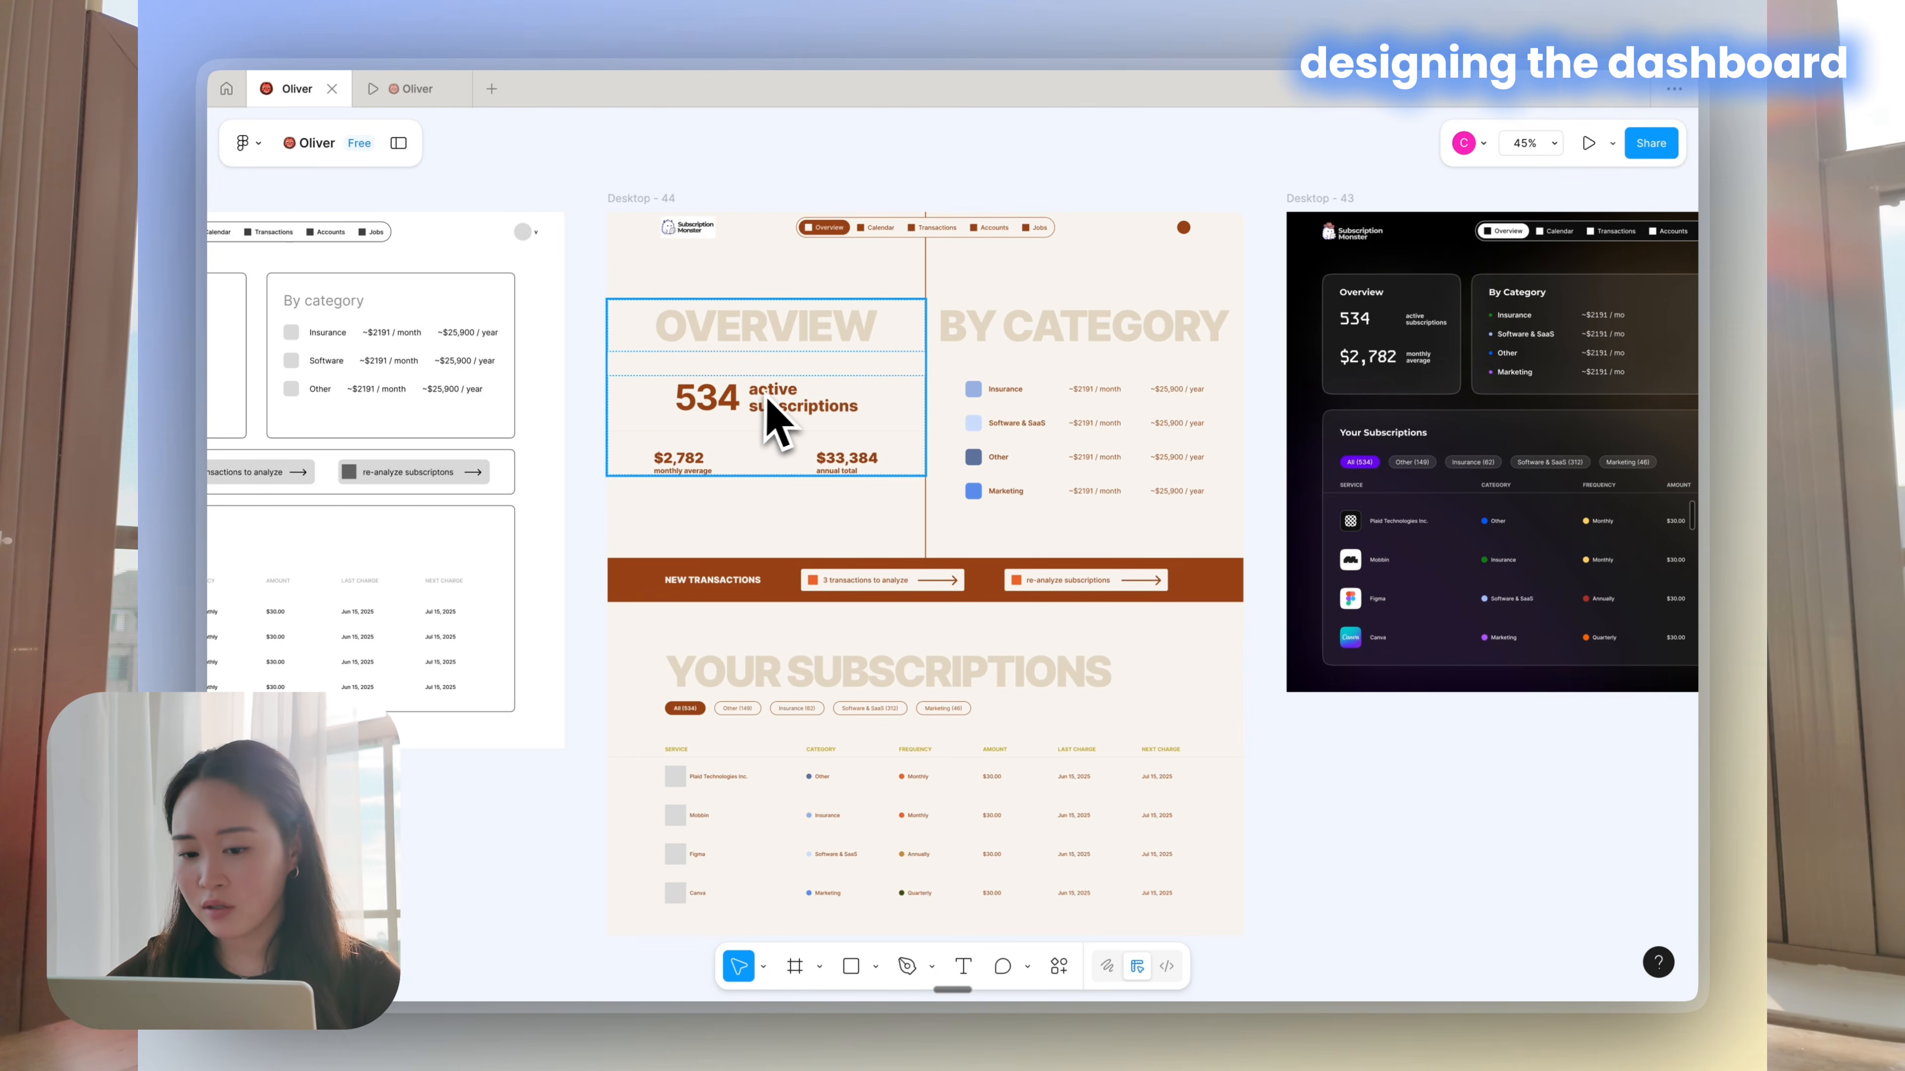
scroll(780, 420, "down", 3)
scroll(810, 413, "right", 3)
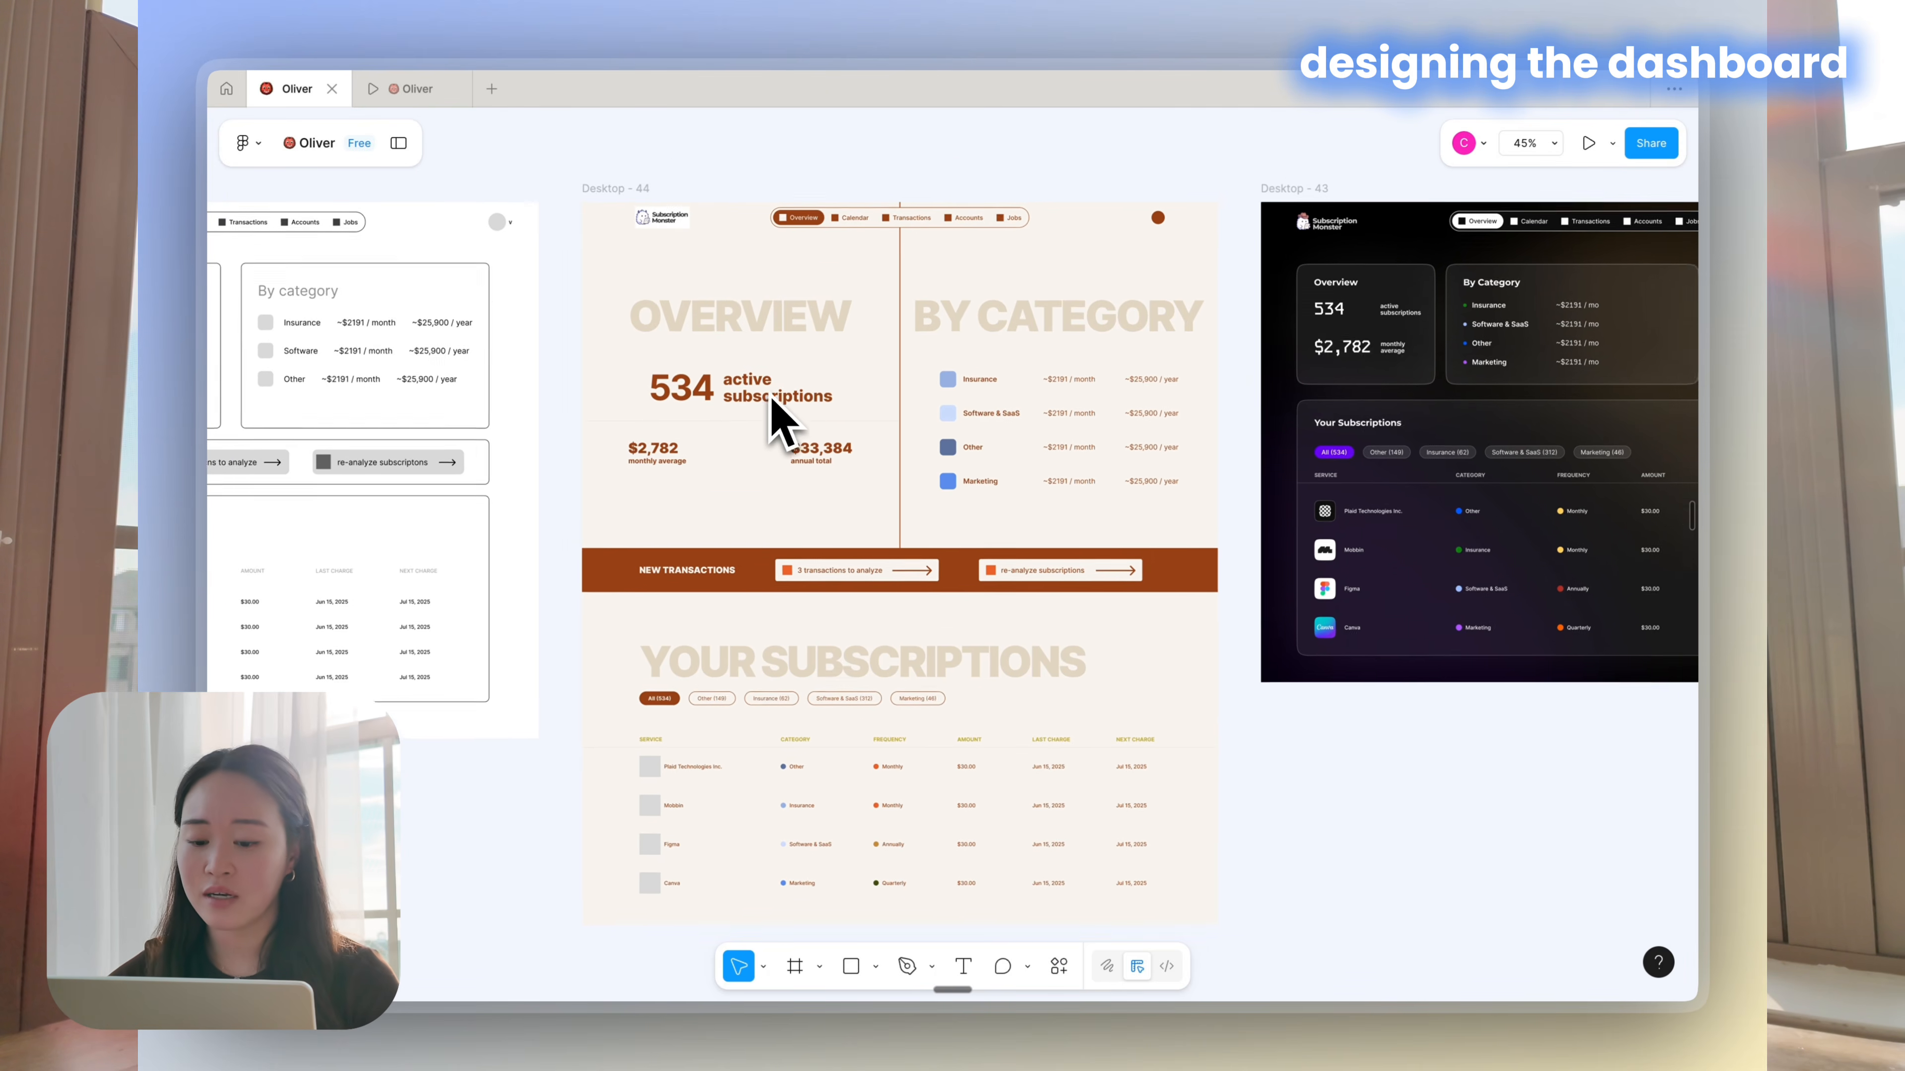
scroll(838, 405, "right", 10)
scroll(838, 405, "up", 3)
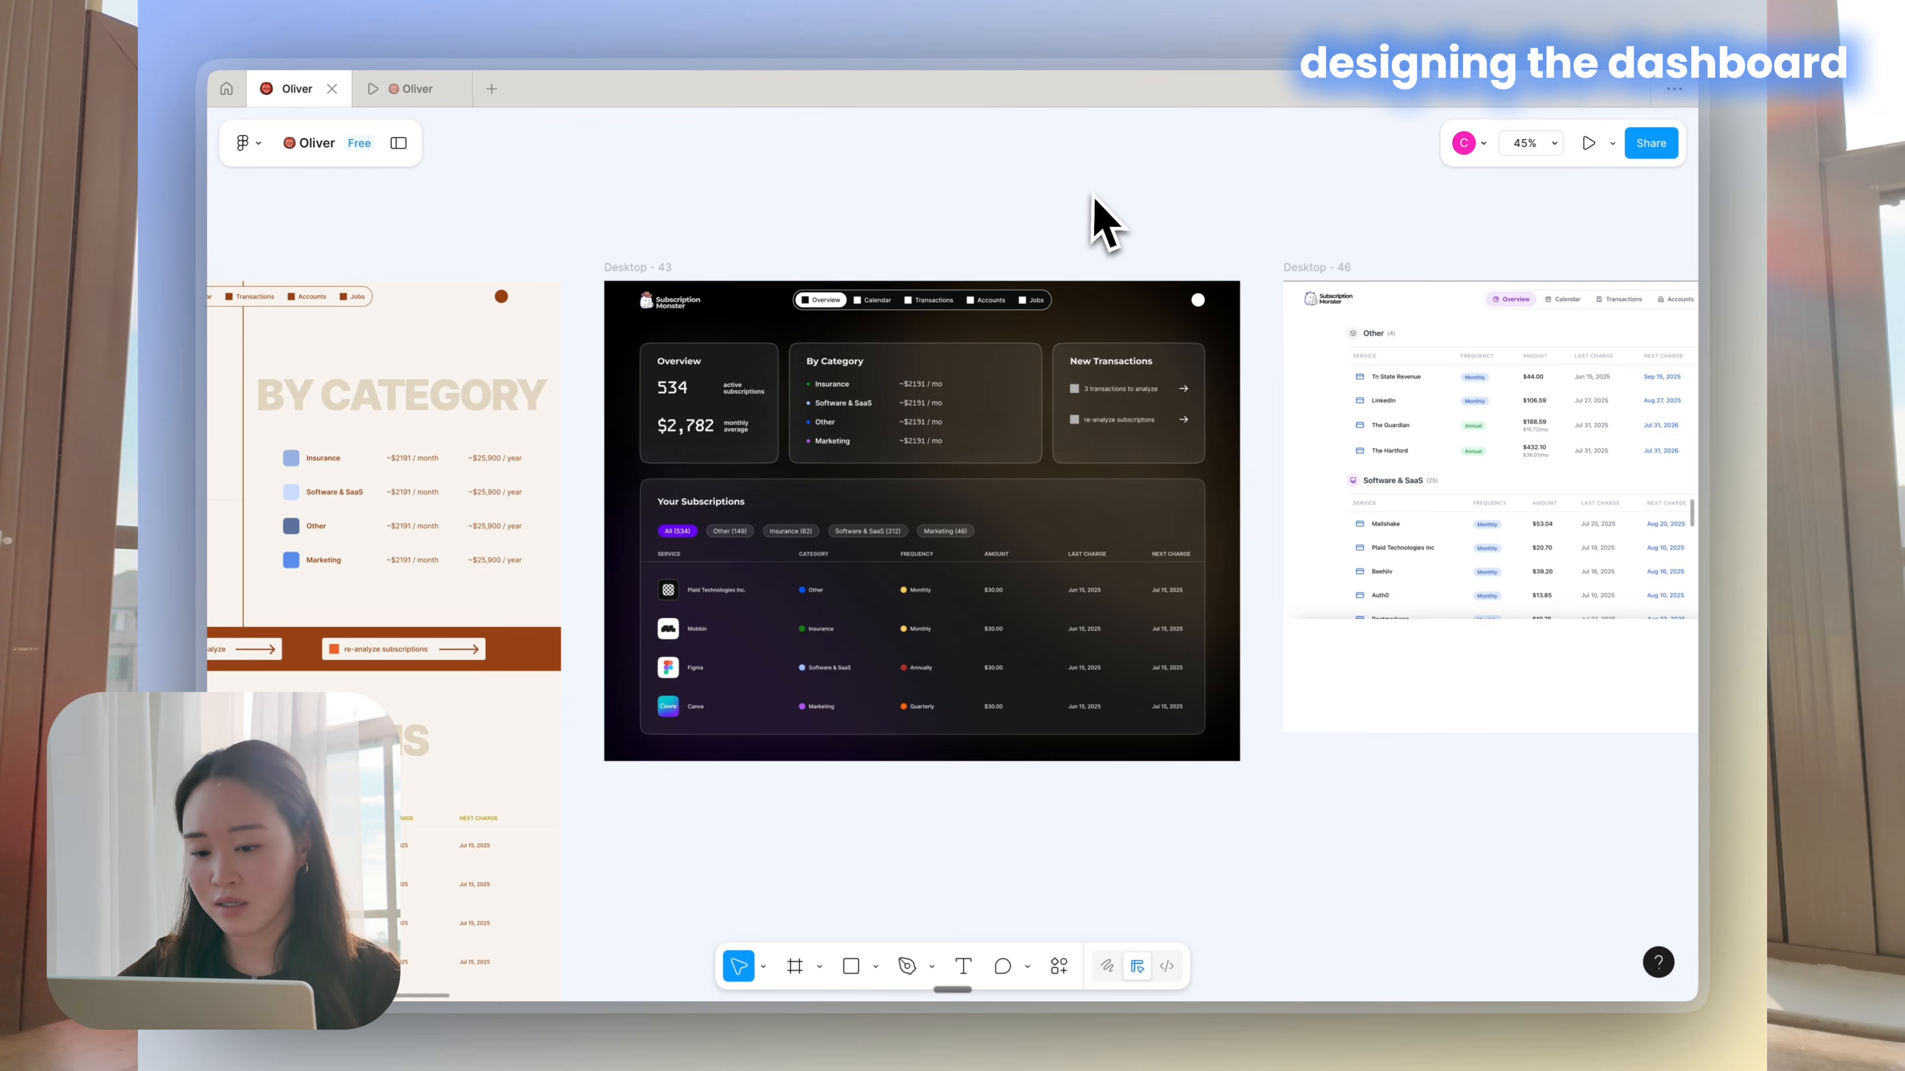
scroll(1021, 341, "right", 7)
scroll(1011, 316, "up", 2)
scroll(1011, 317, "right", 2)
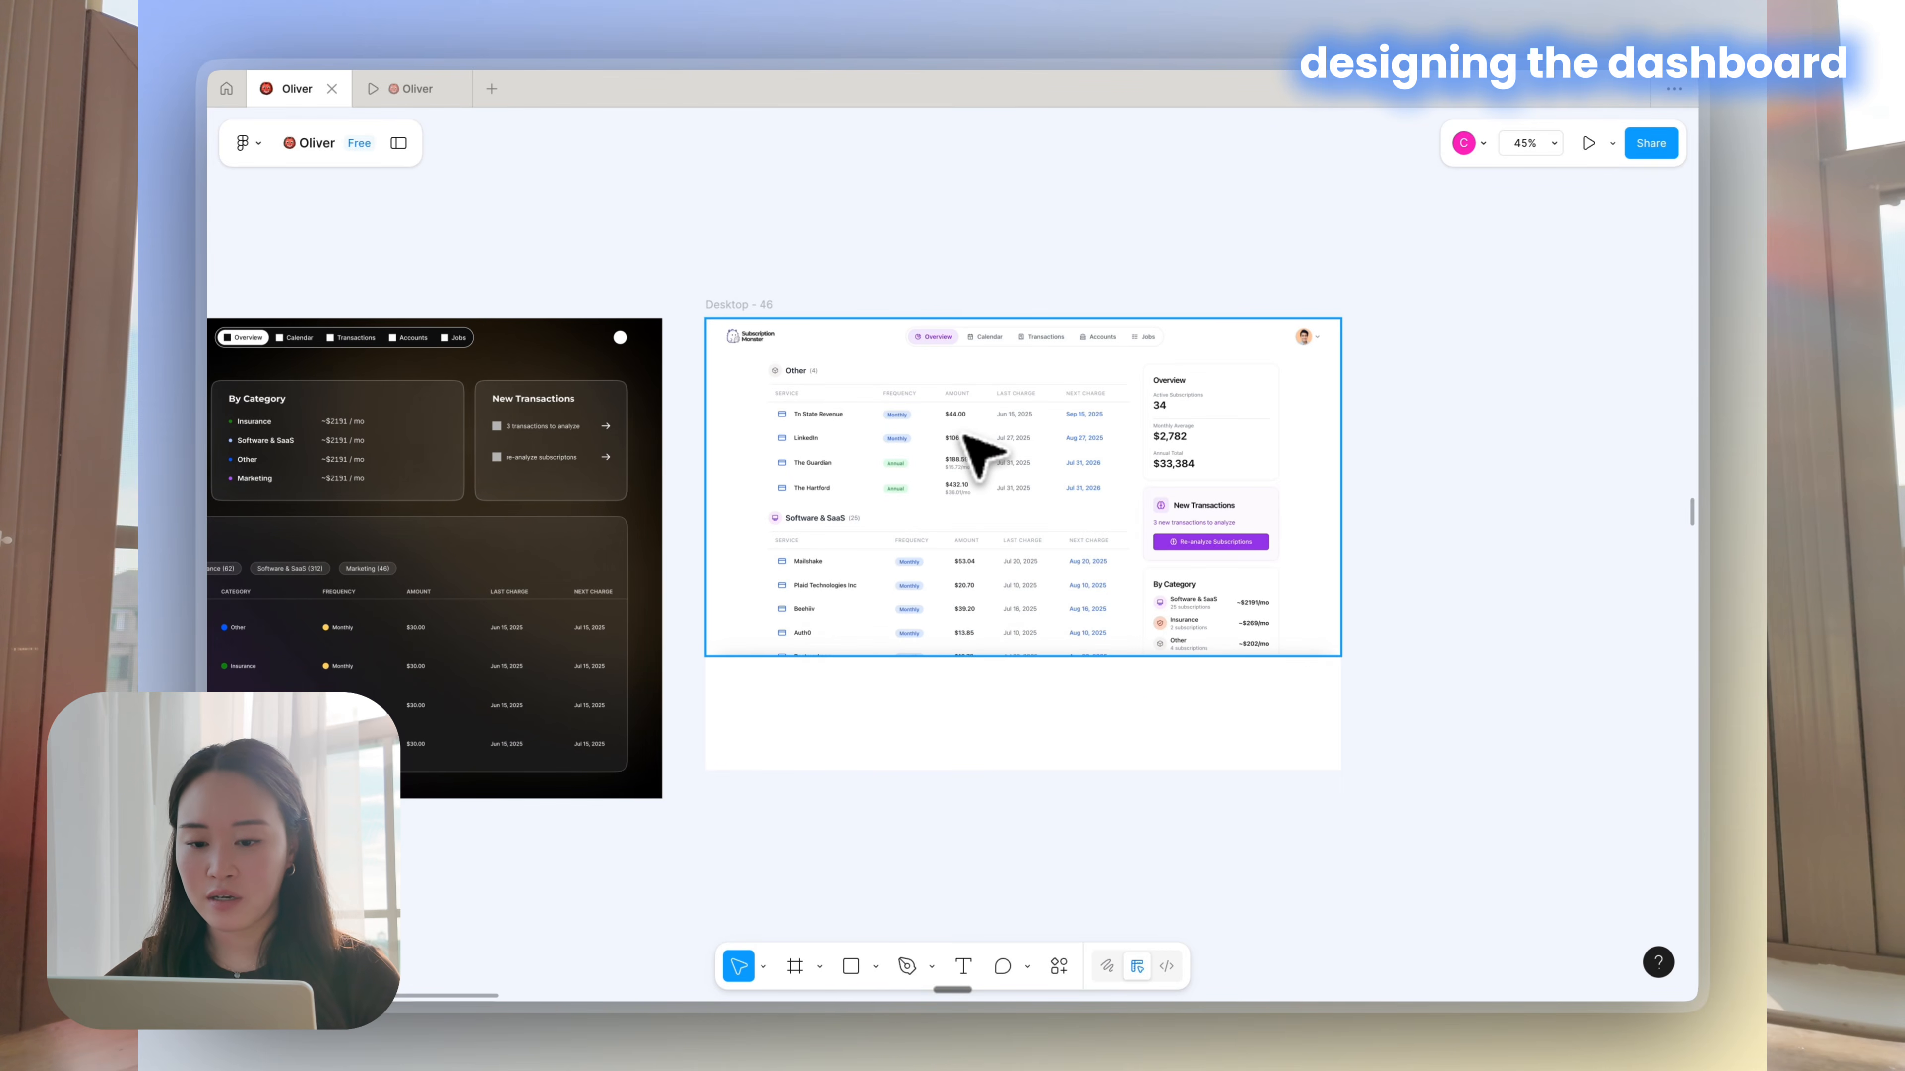
scroll(966, 433, "up", 5)
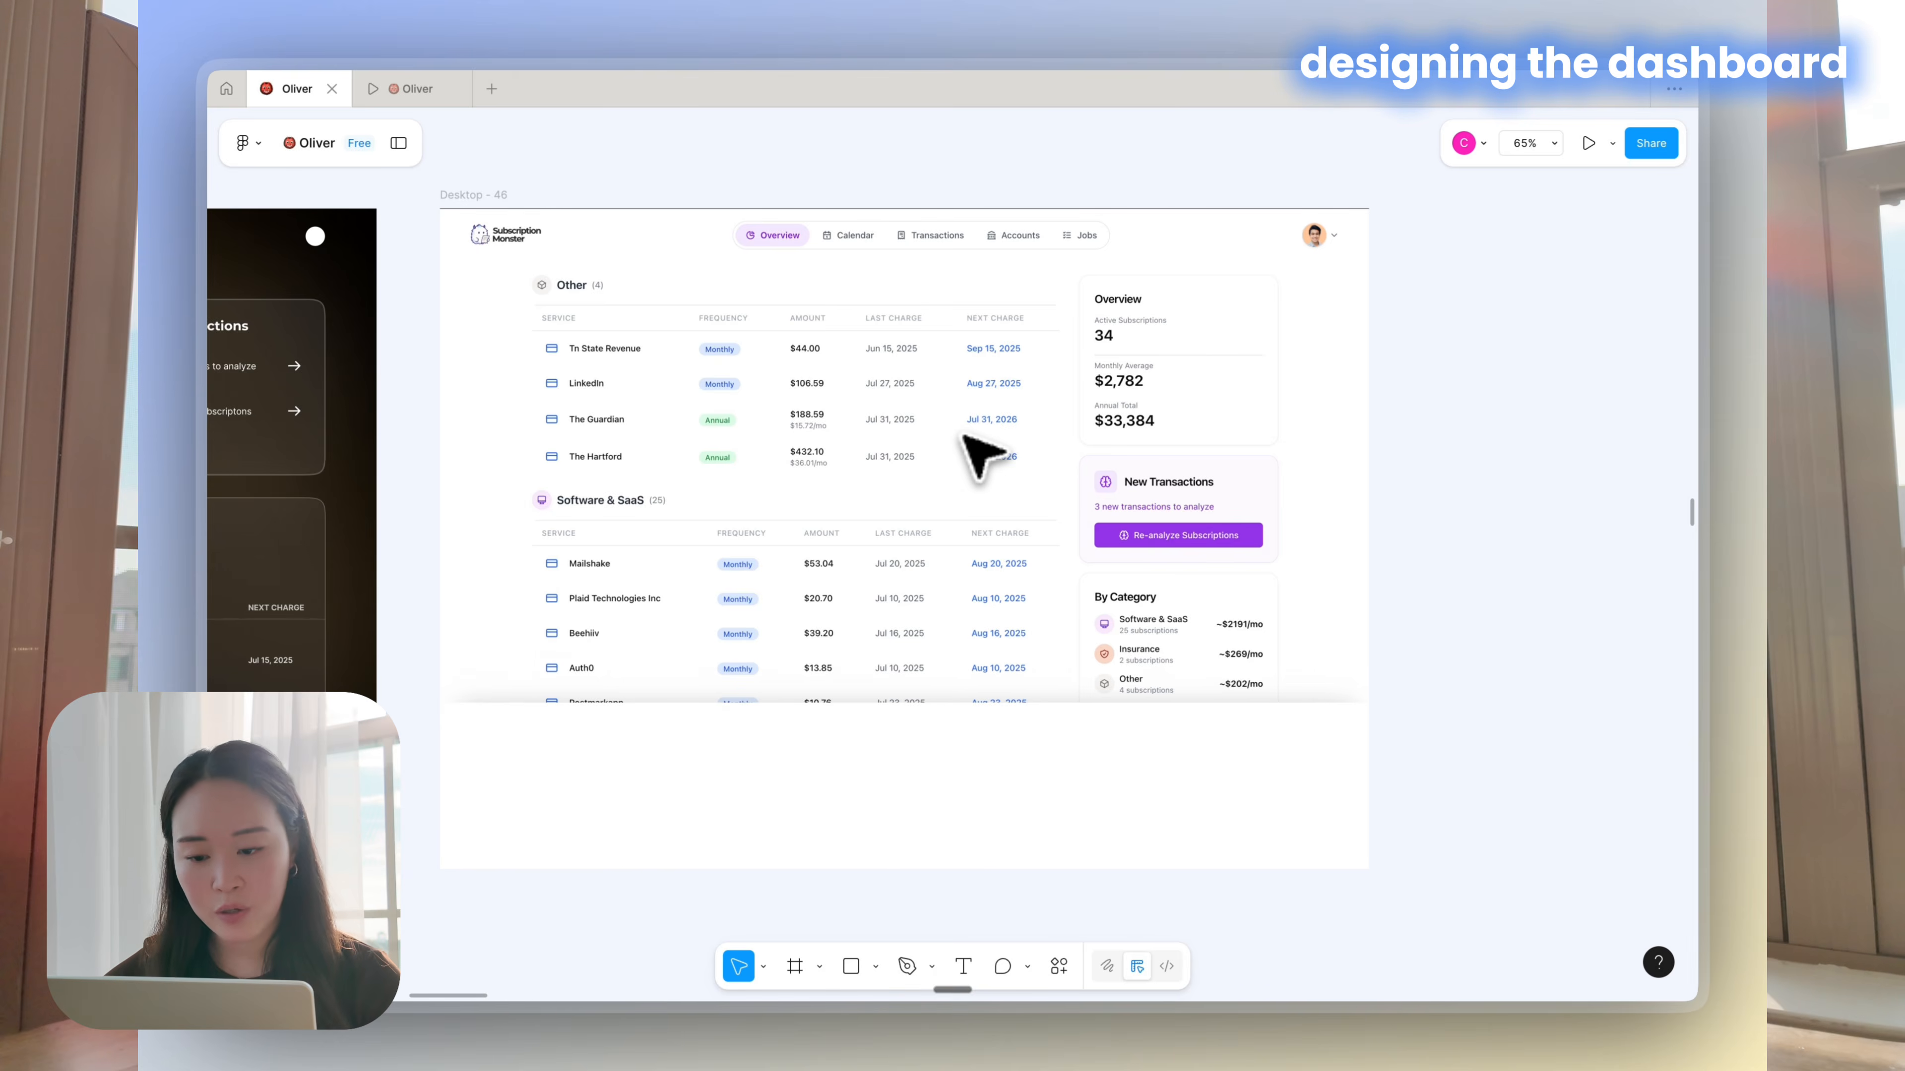
scroll(980, 458, "up", 1)
scroll(980, 458, "left", 1)
left_click(979, 599)
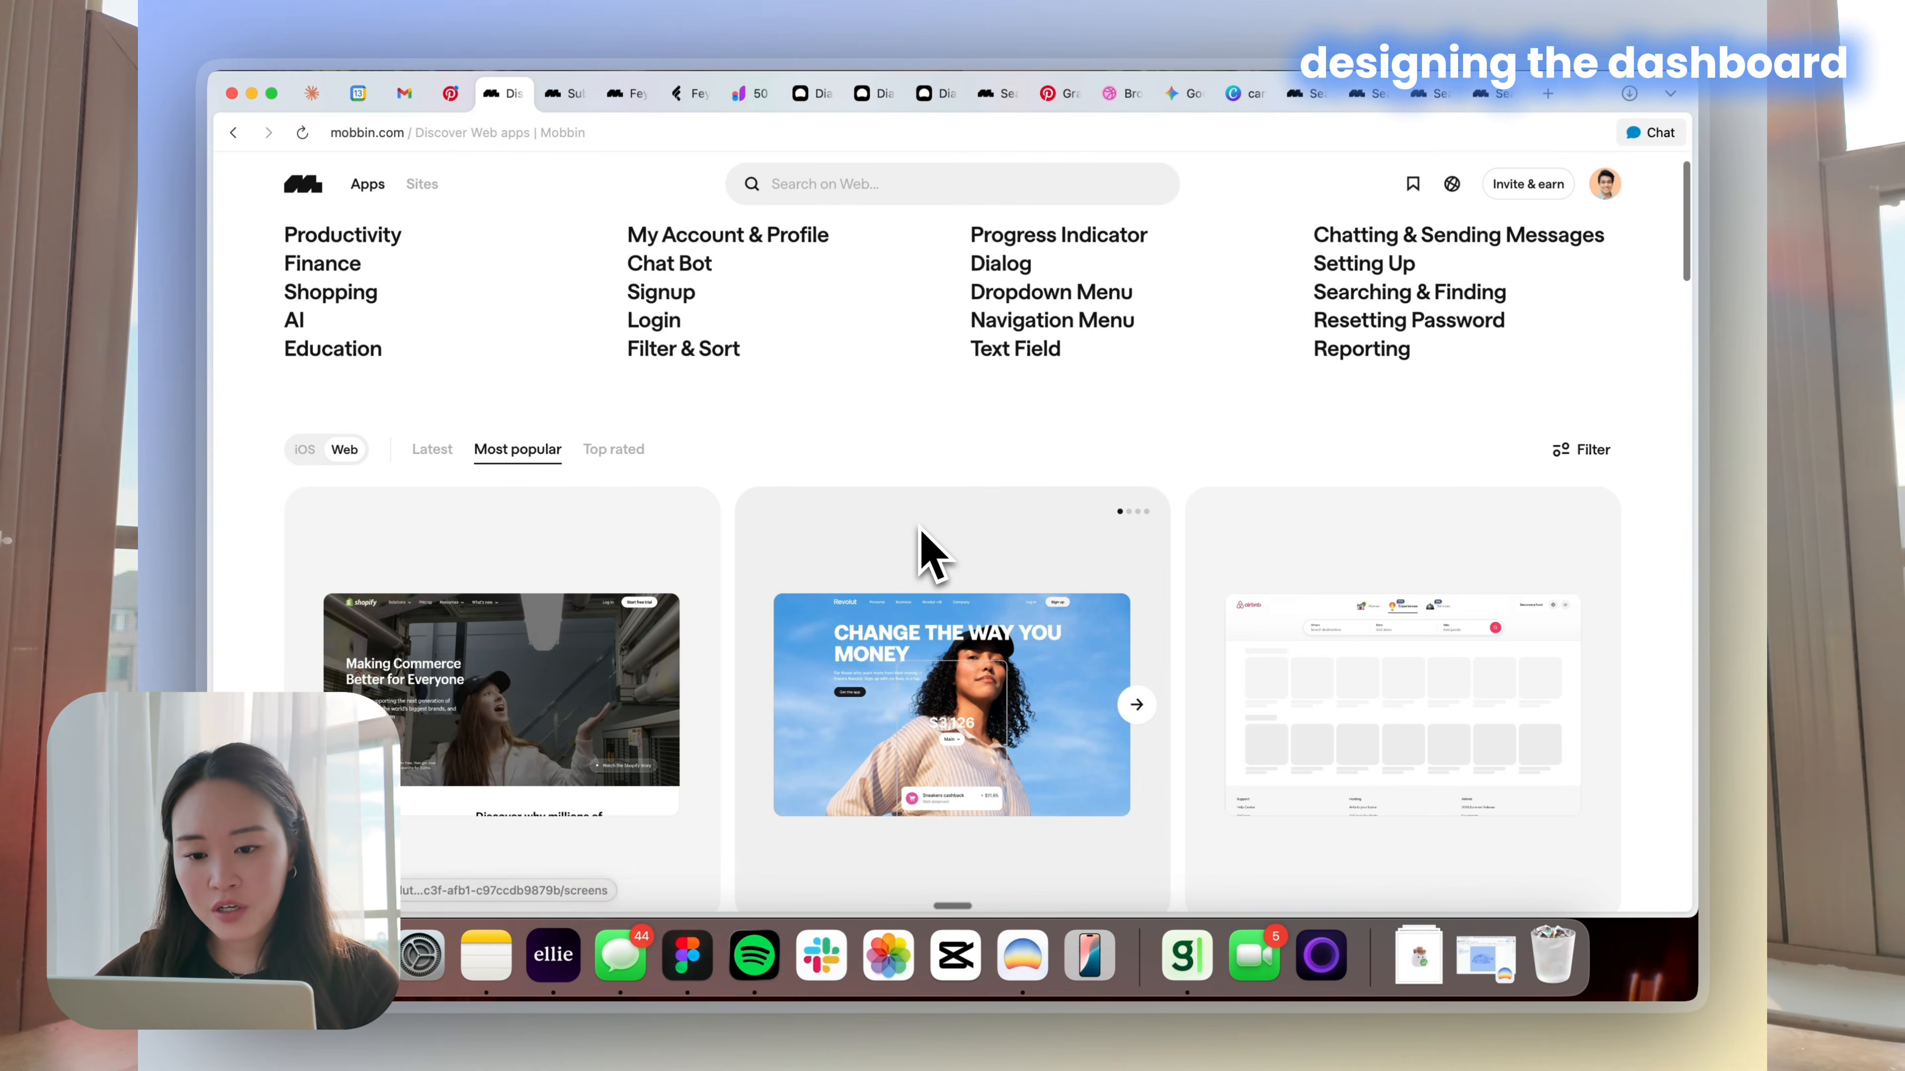
Switch to the browser and look through Mobbin's most popular web apps for design inspiration
scroll(923, 531, "down", 7)
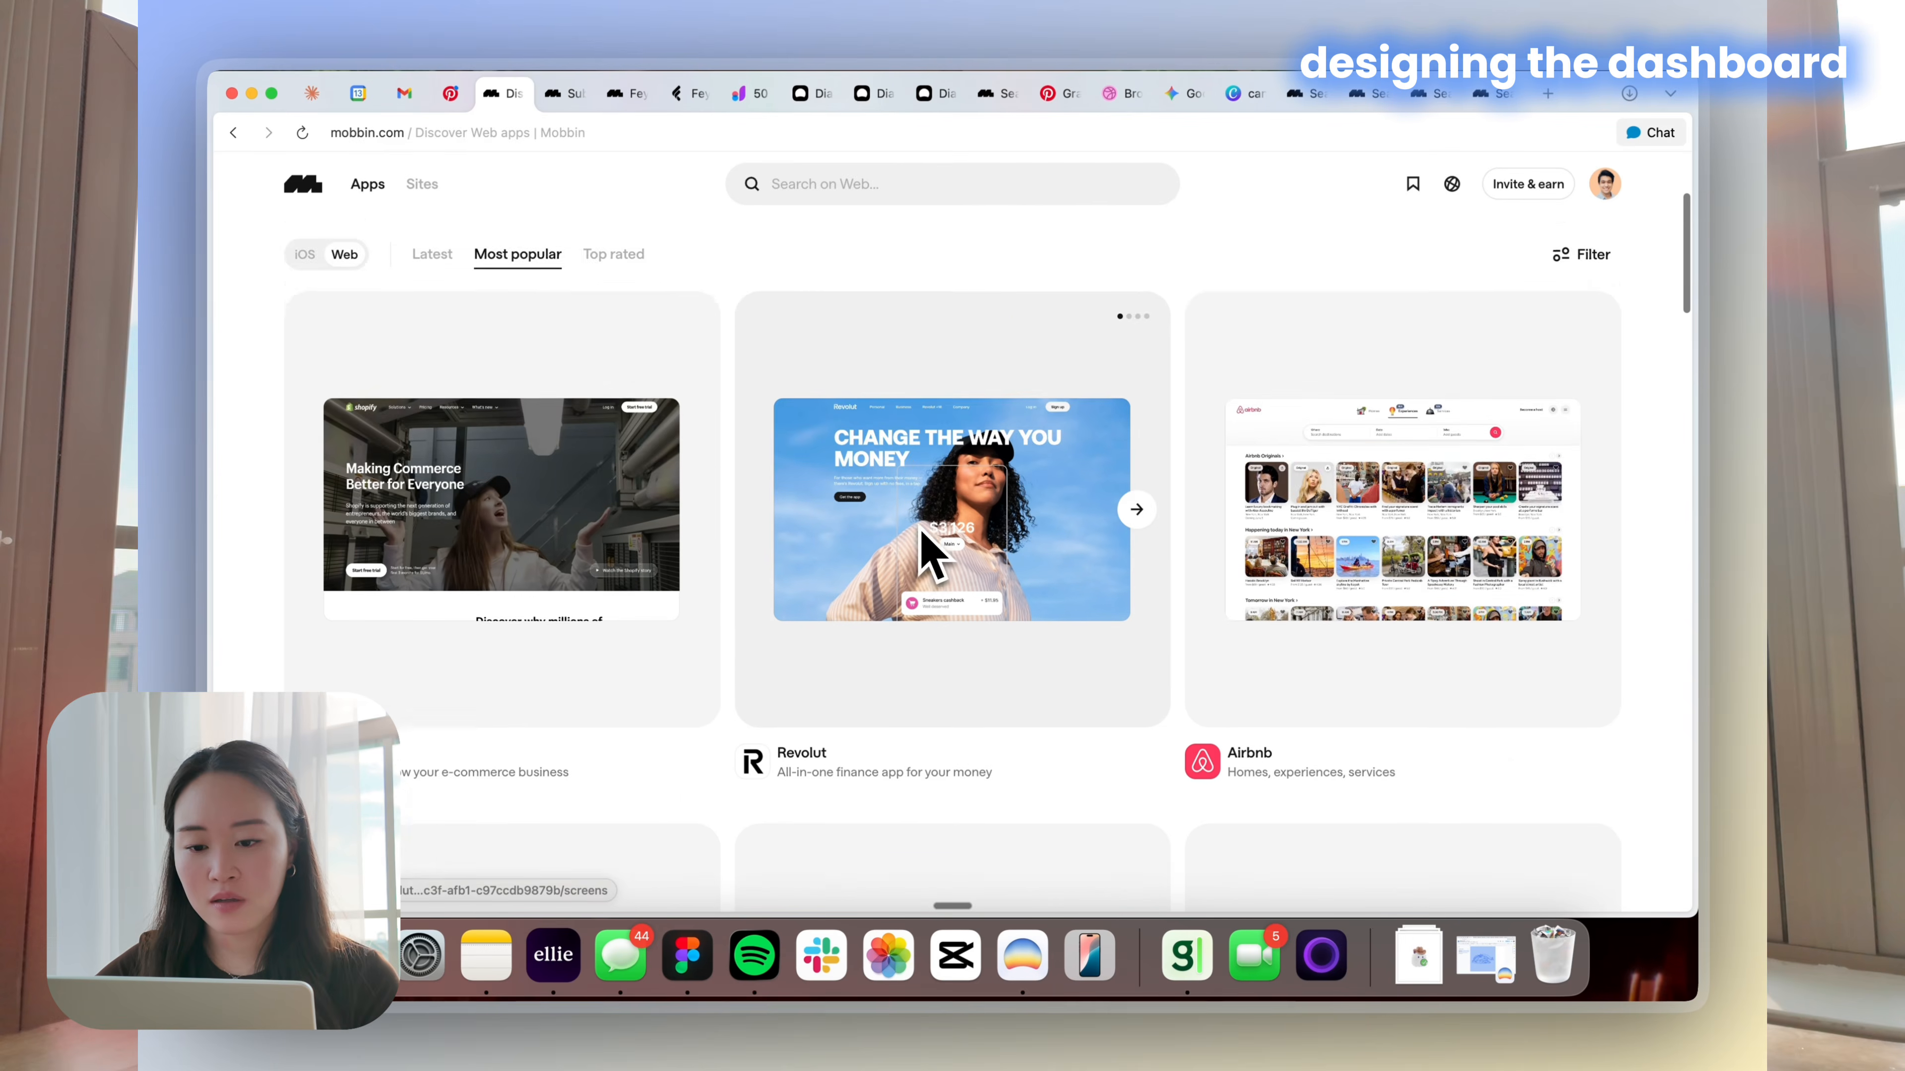
scroll(922, 532, "down", 9)
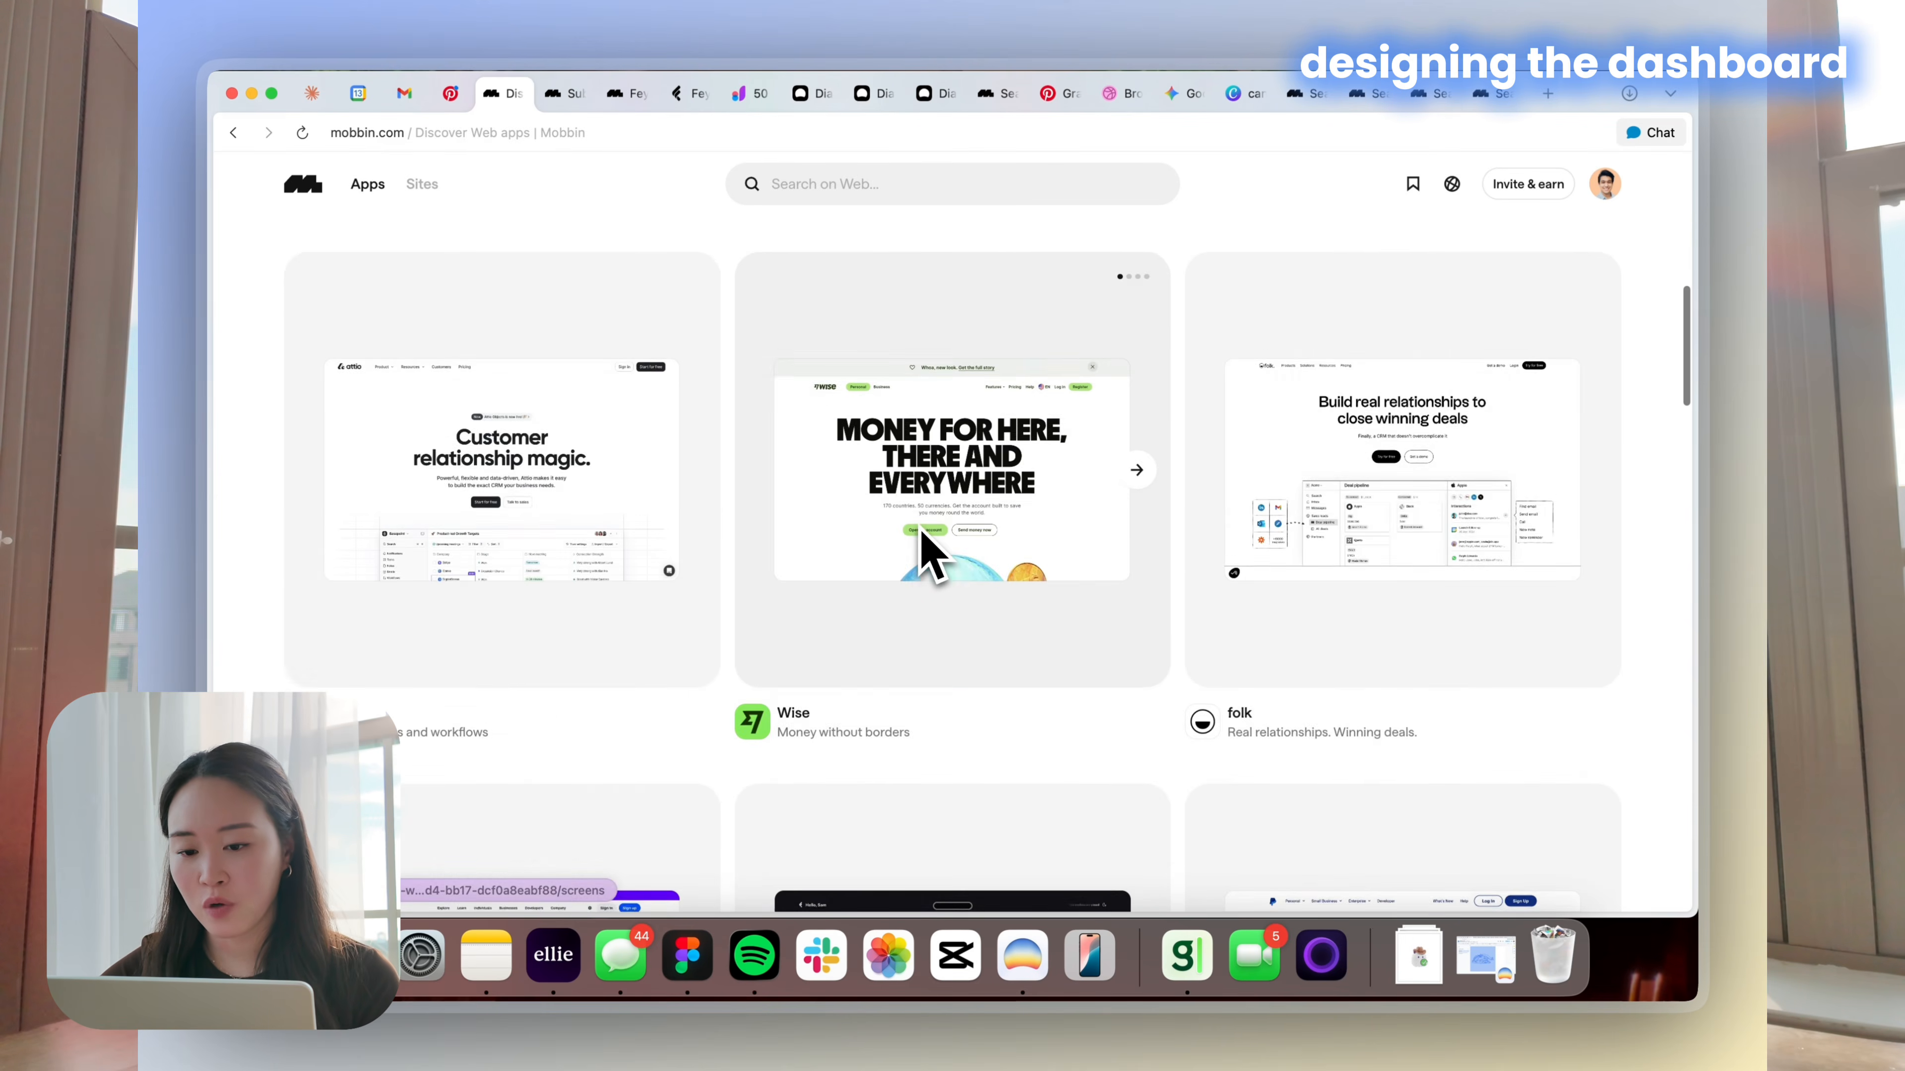
scroll(932, 555, "down", 4)
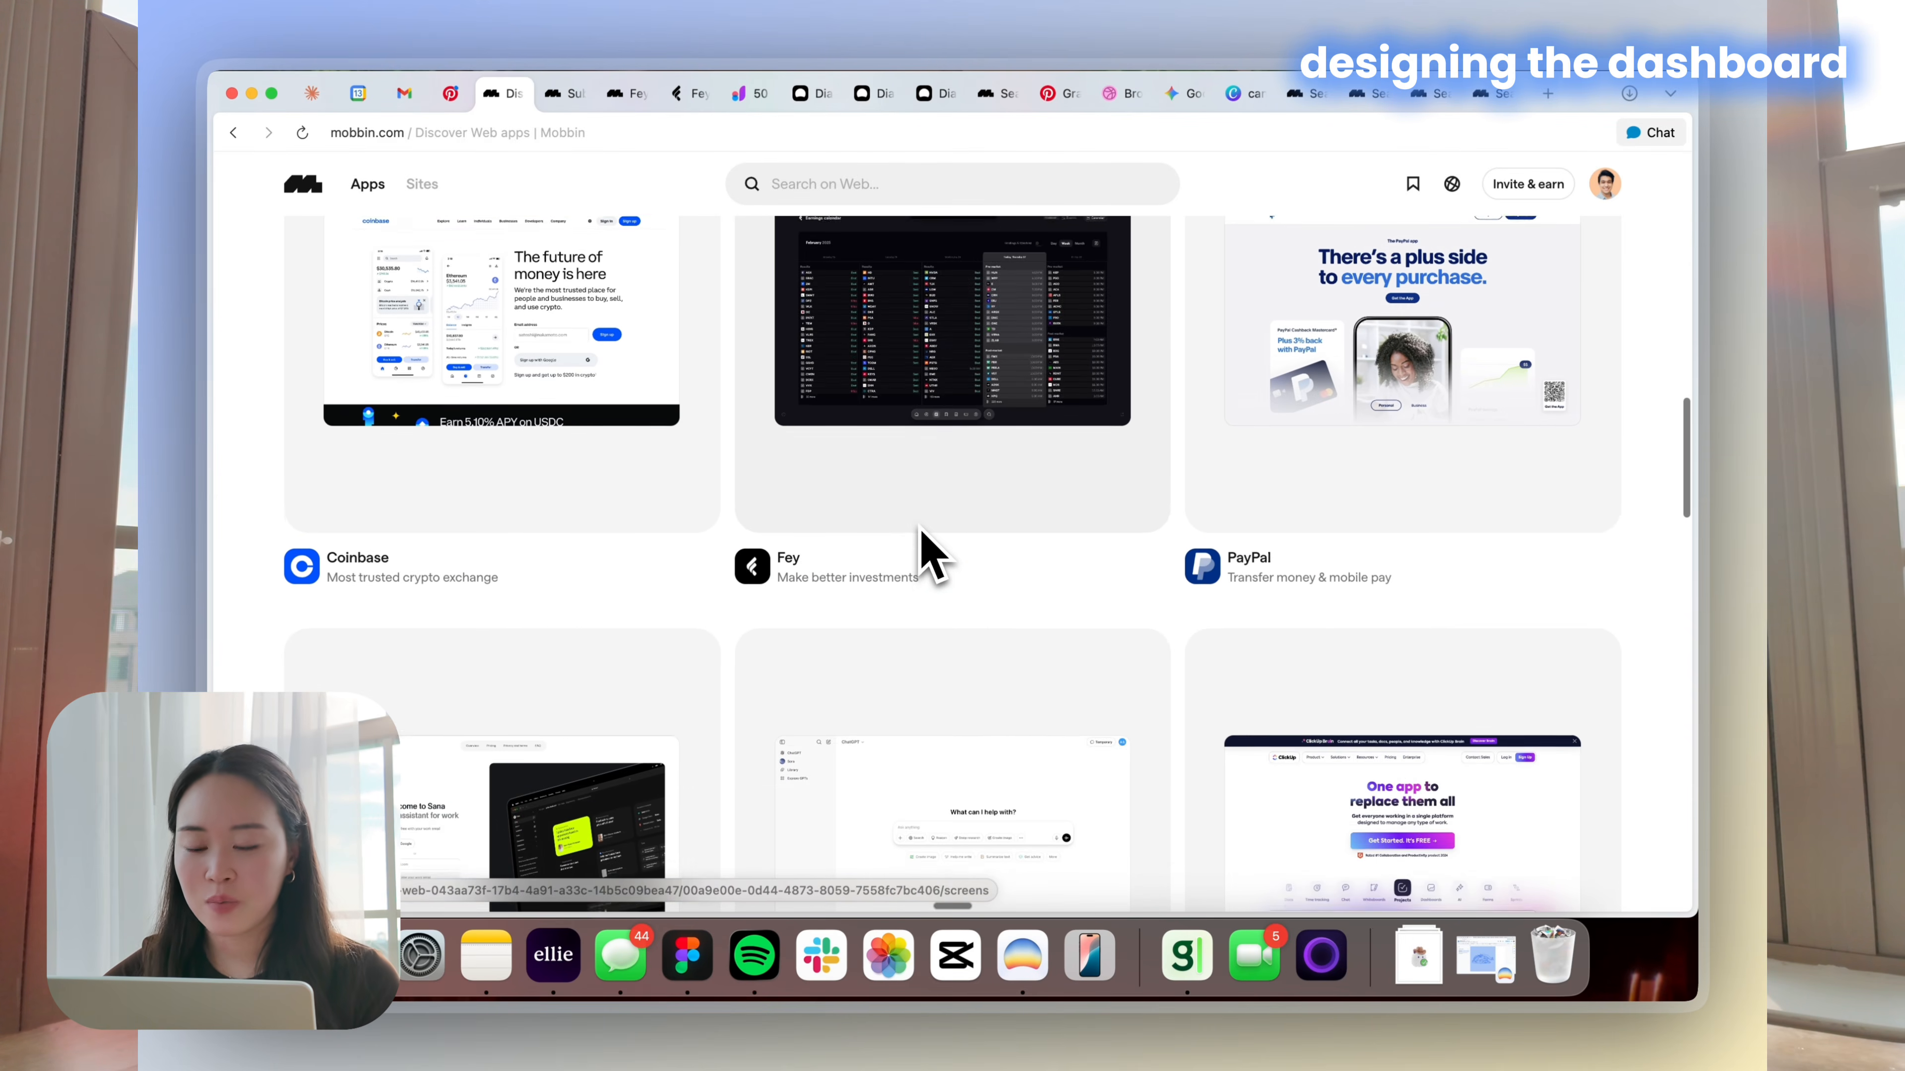
scroll(922, 544, "down", 3)
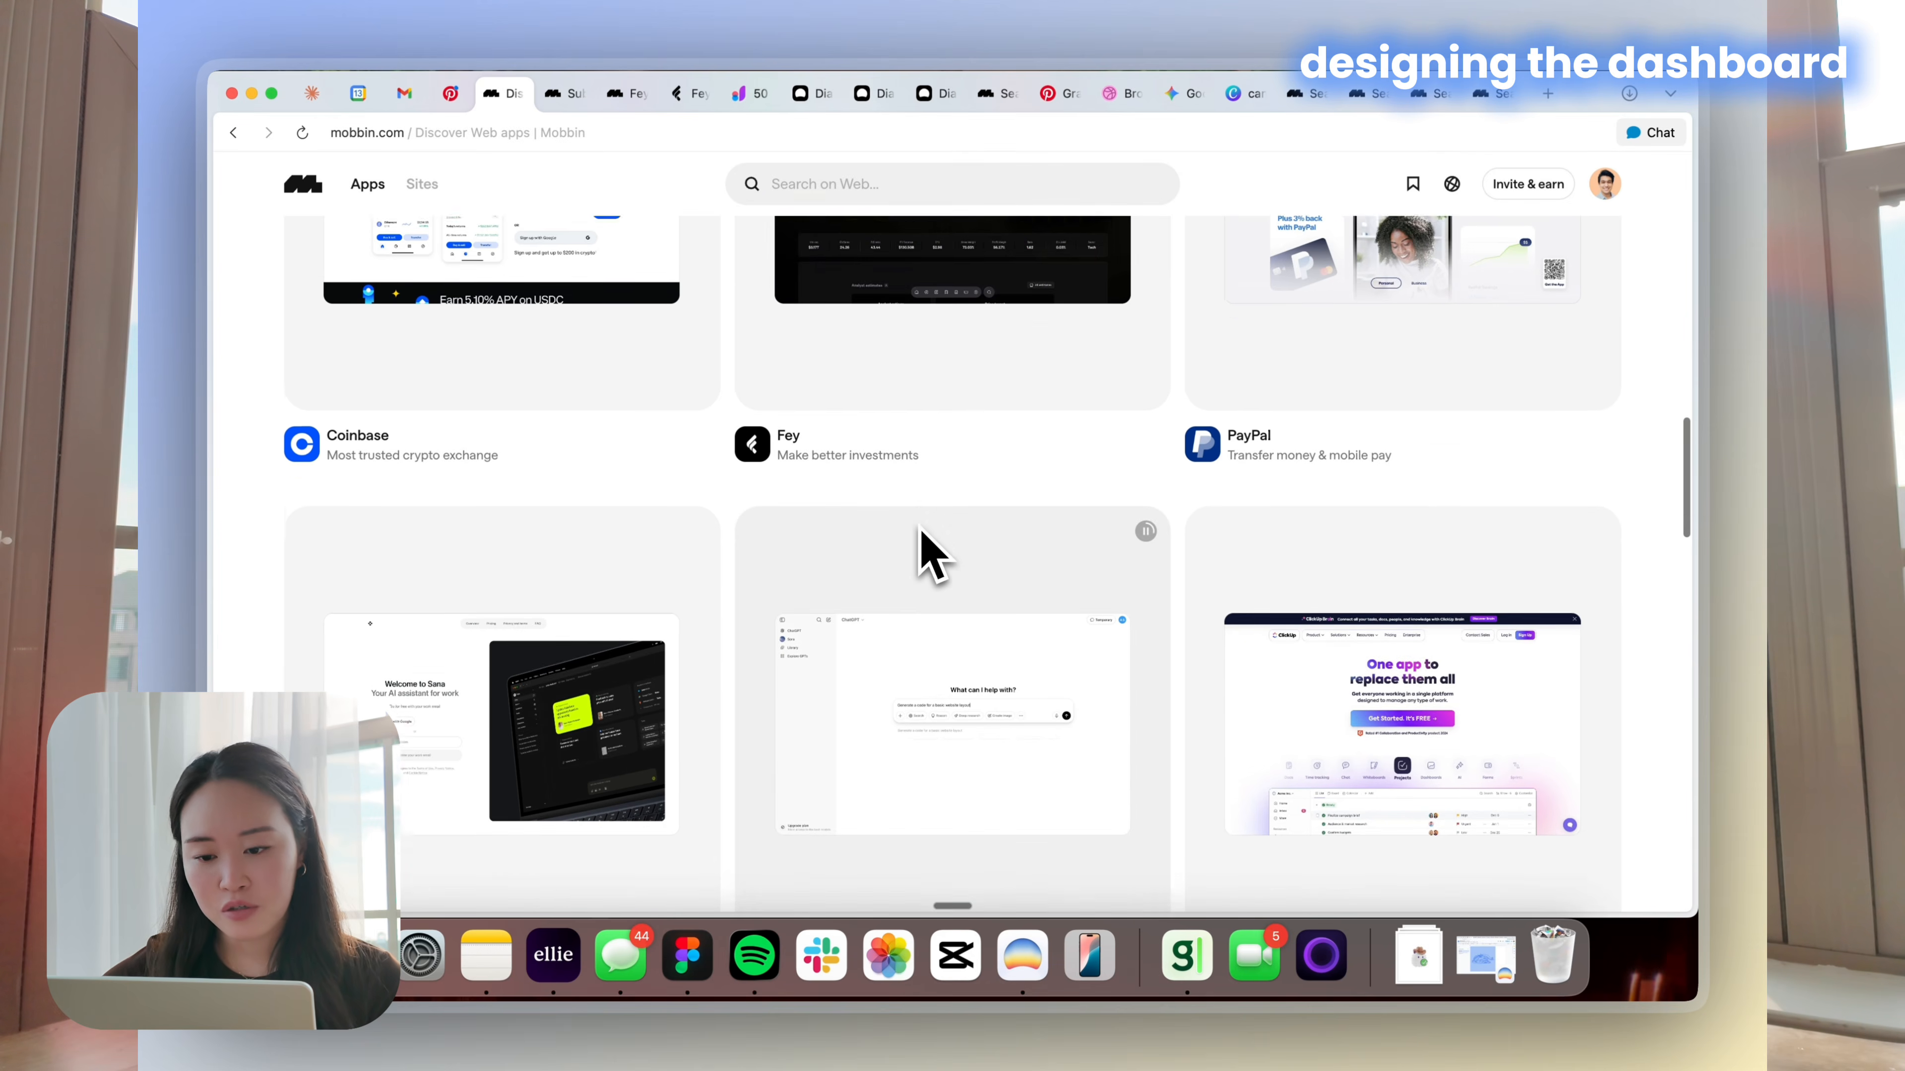
Open the saved Submonster collection on Mobbin and look through its collected web screens
key("ctrl+Tab")
left_click(1413, 188)
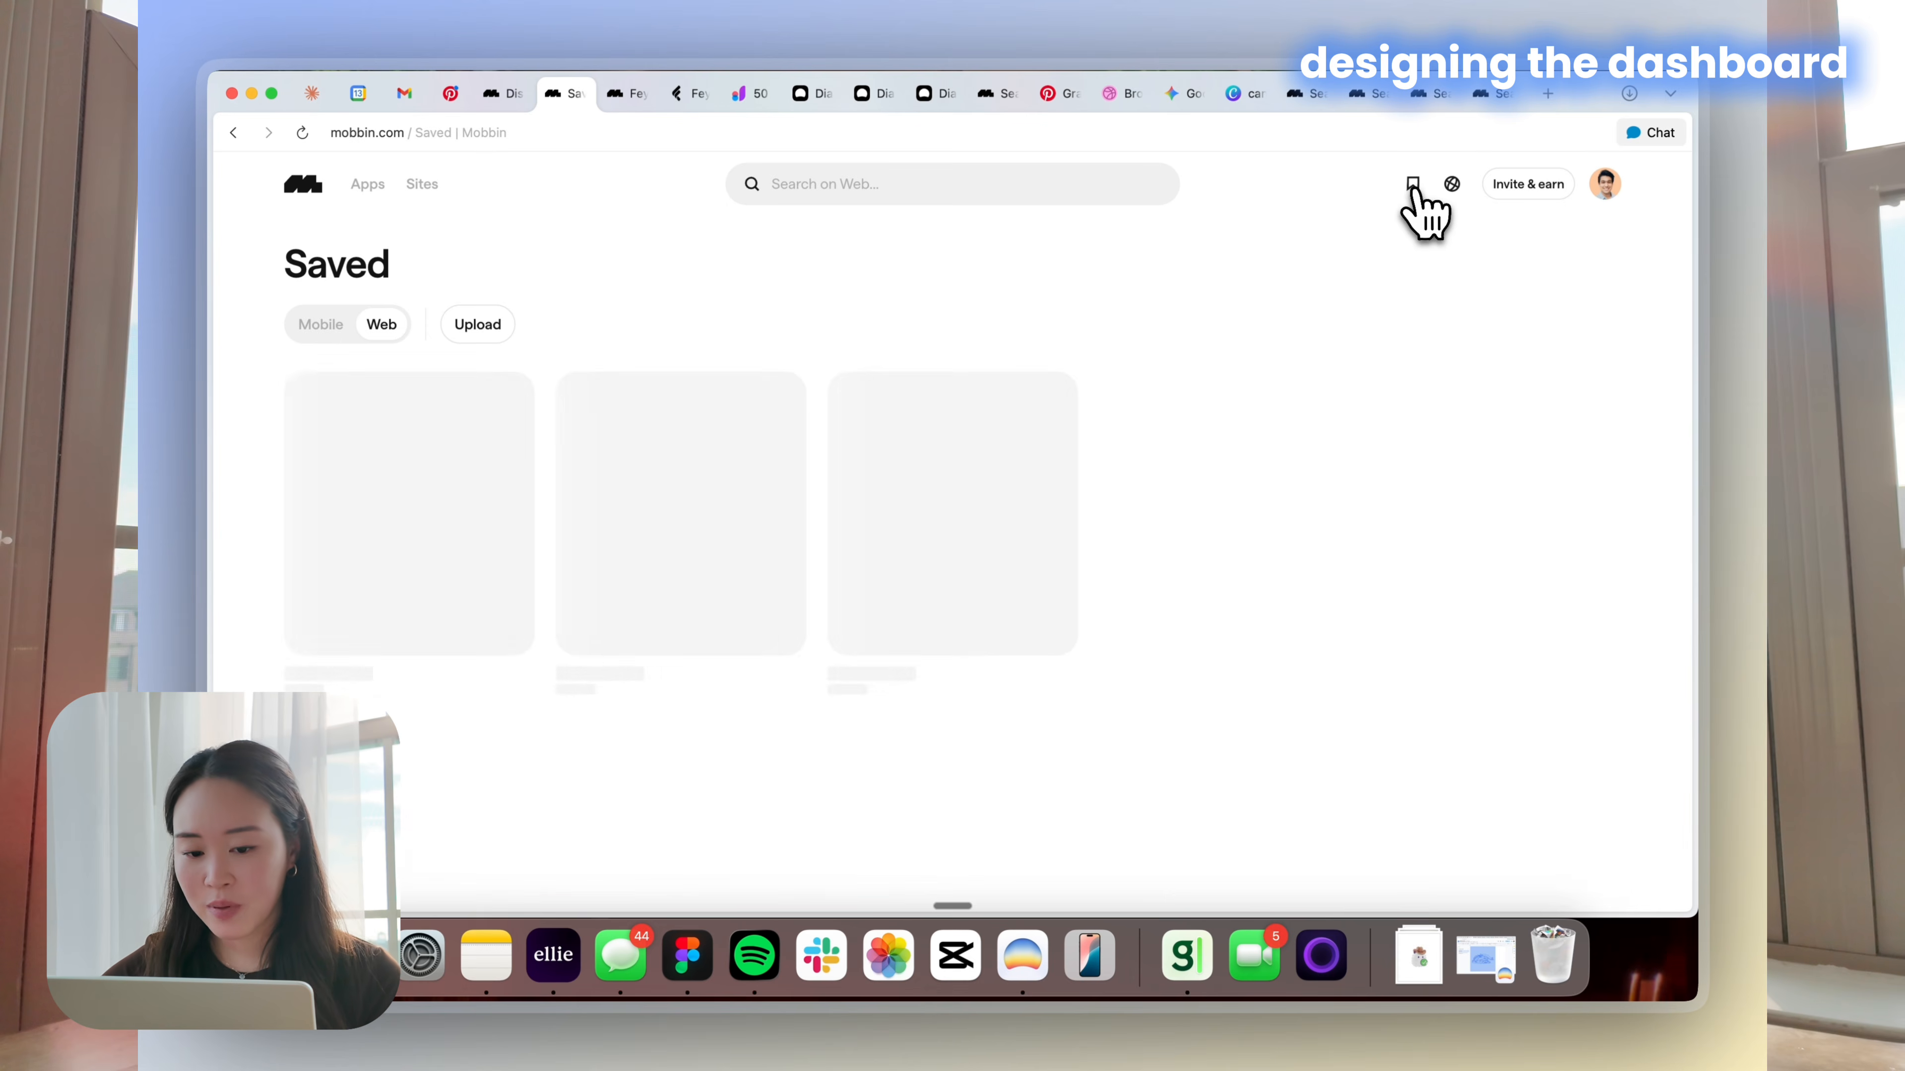
left_click(458, 510)
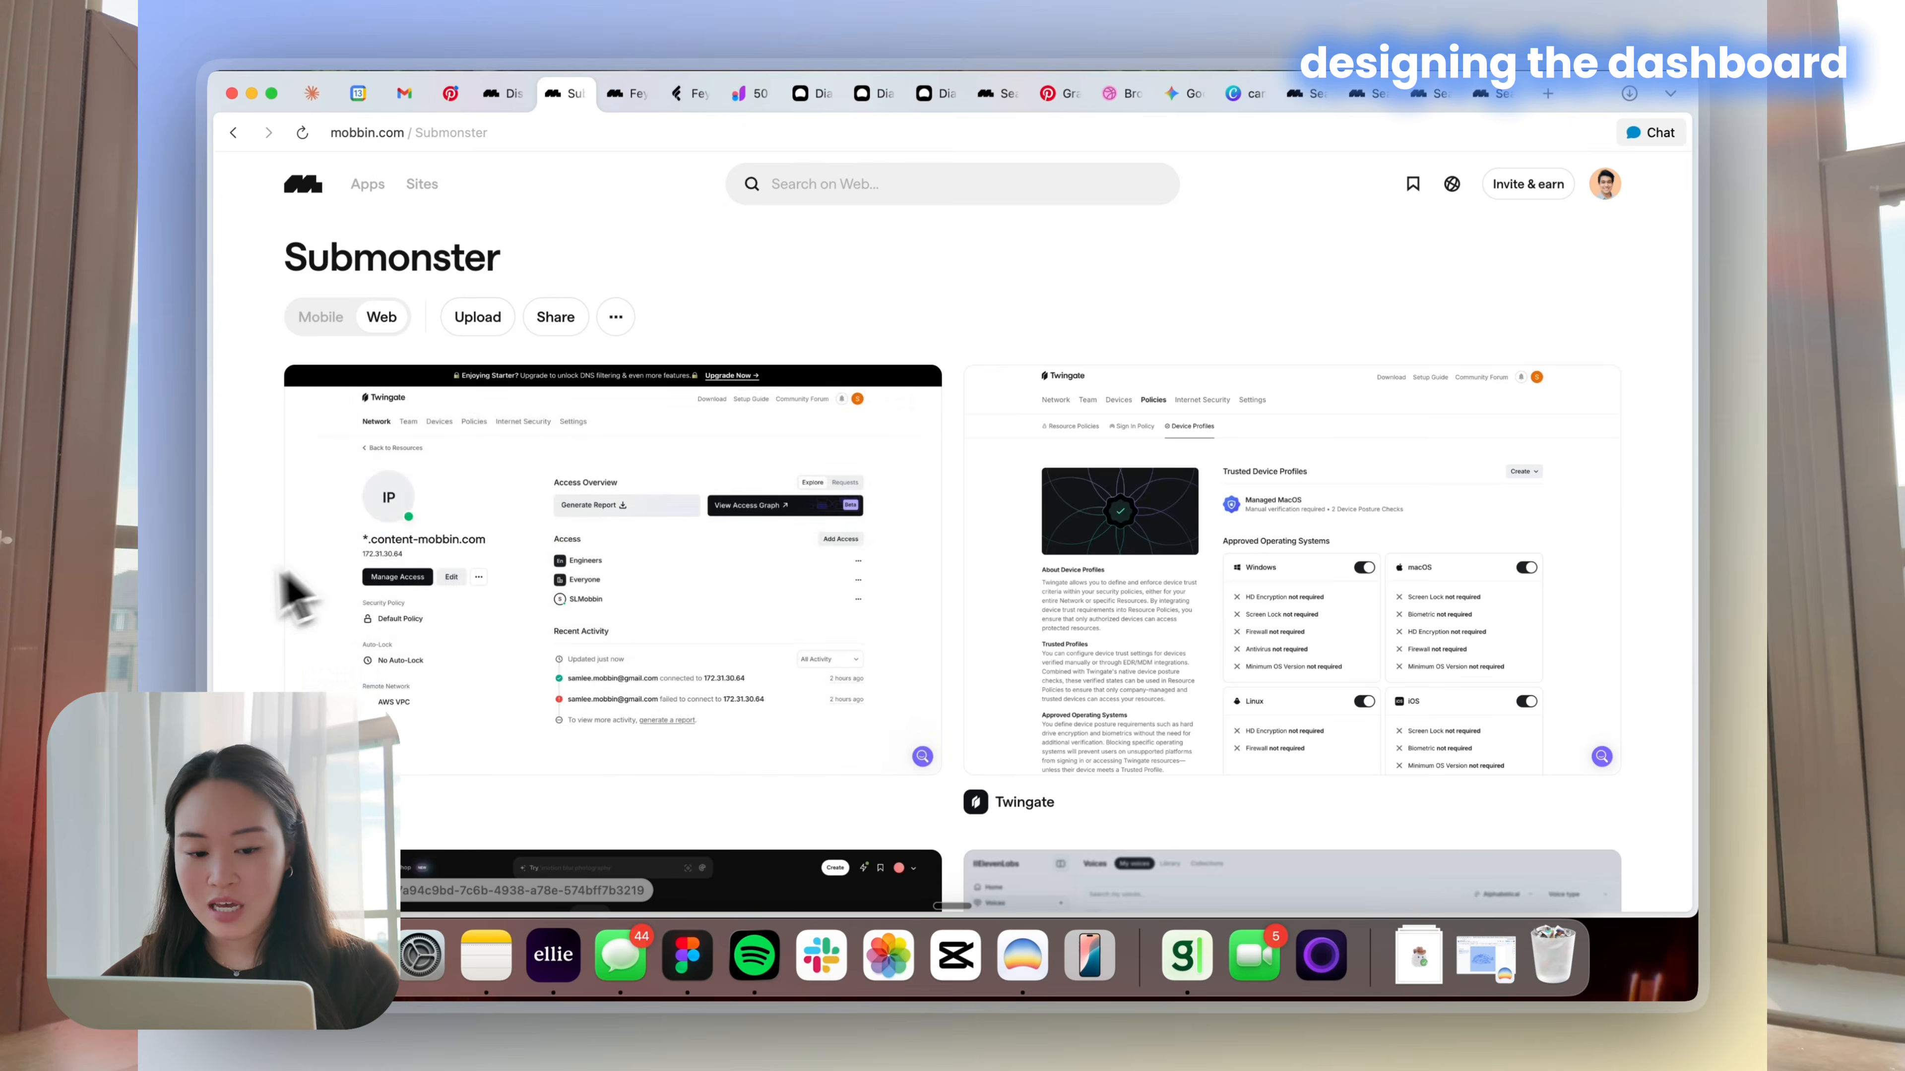
scroll(255, 645, "down", 10)
scroll(259, 649, "down", 10)
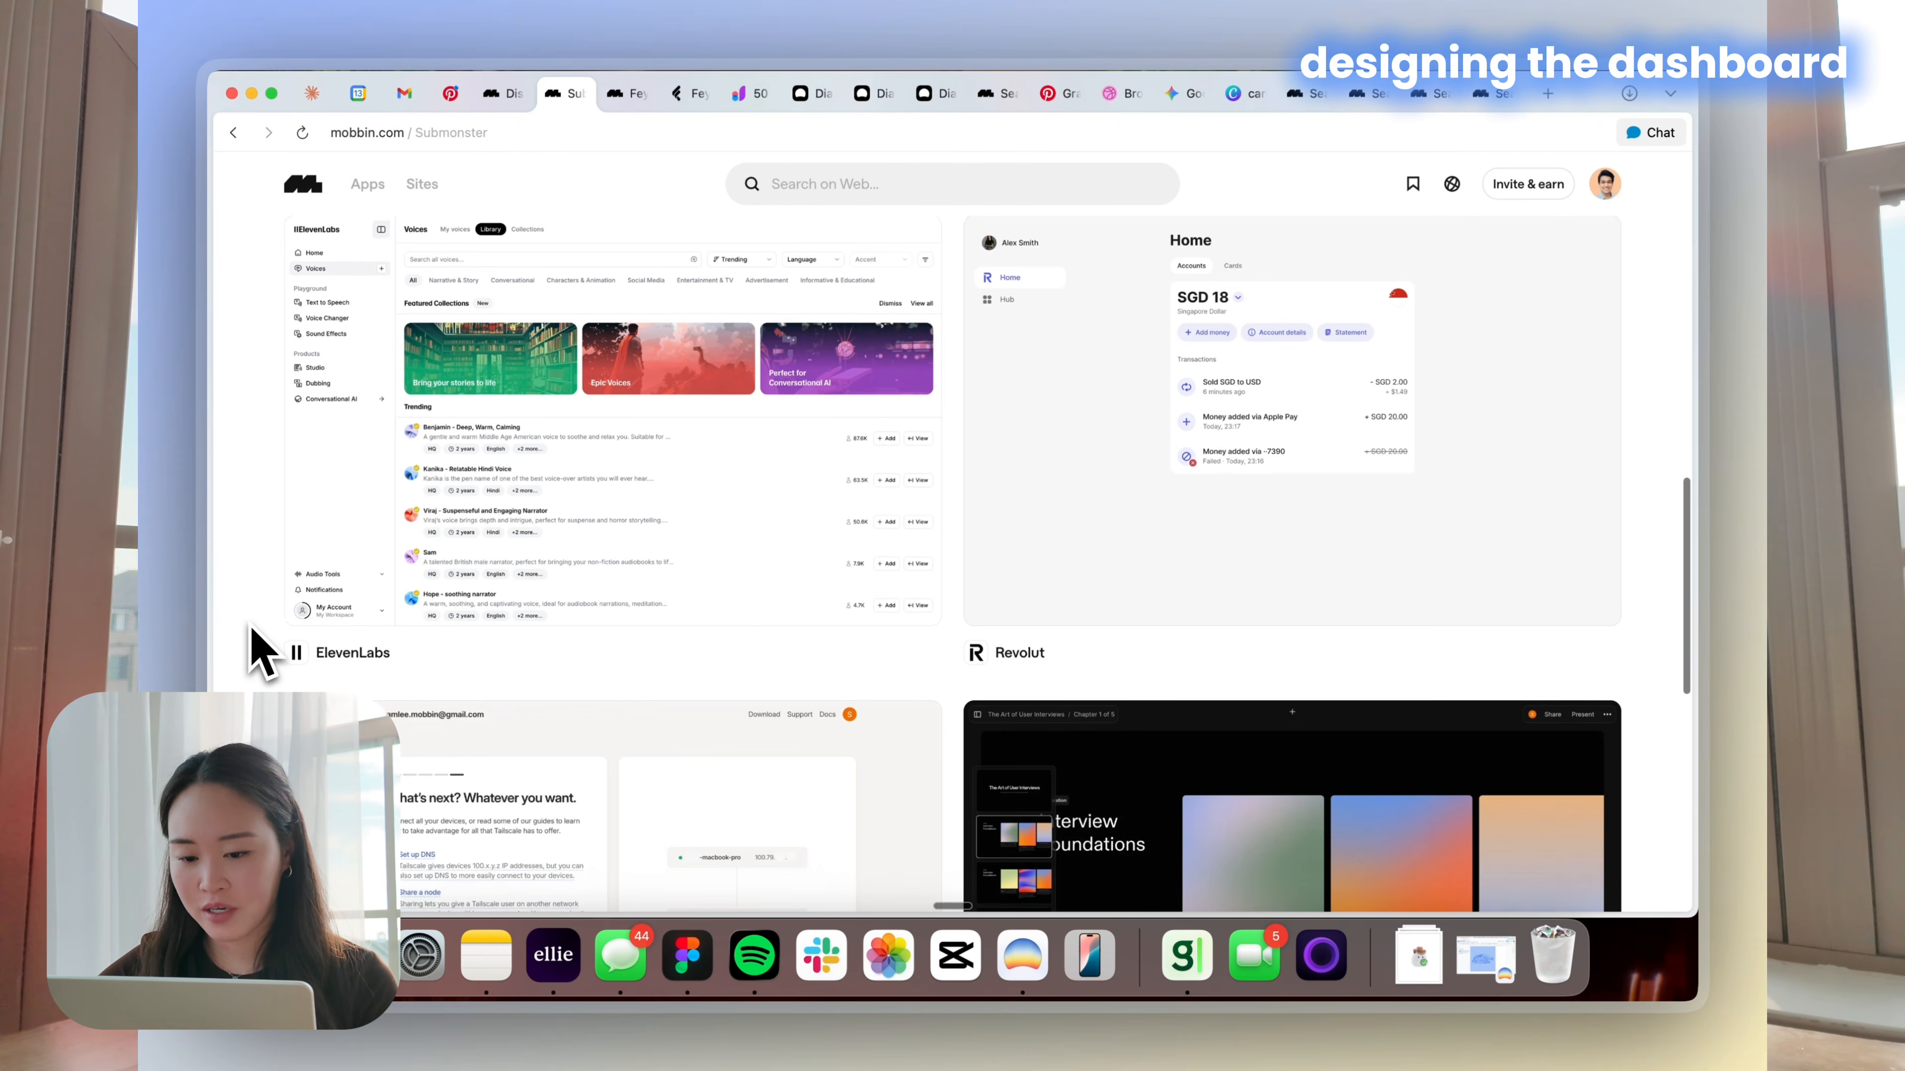
scroll(259, 649, "up", 5)
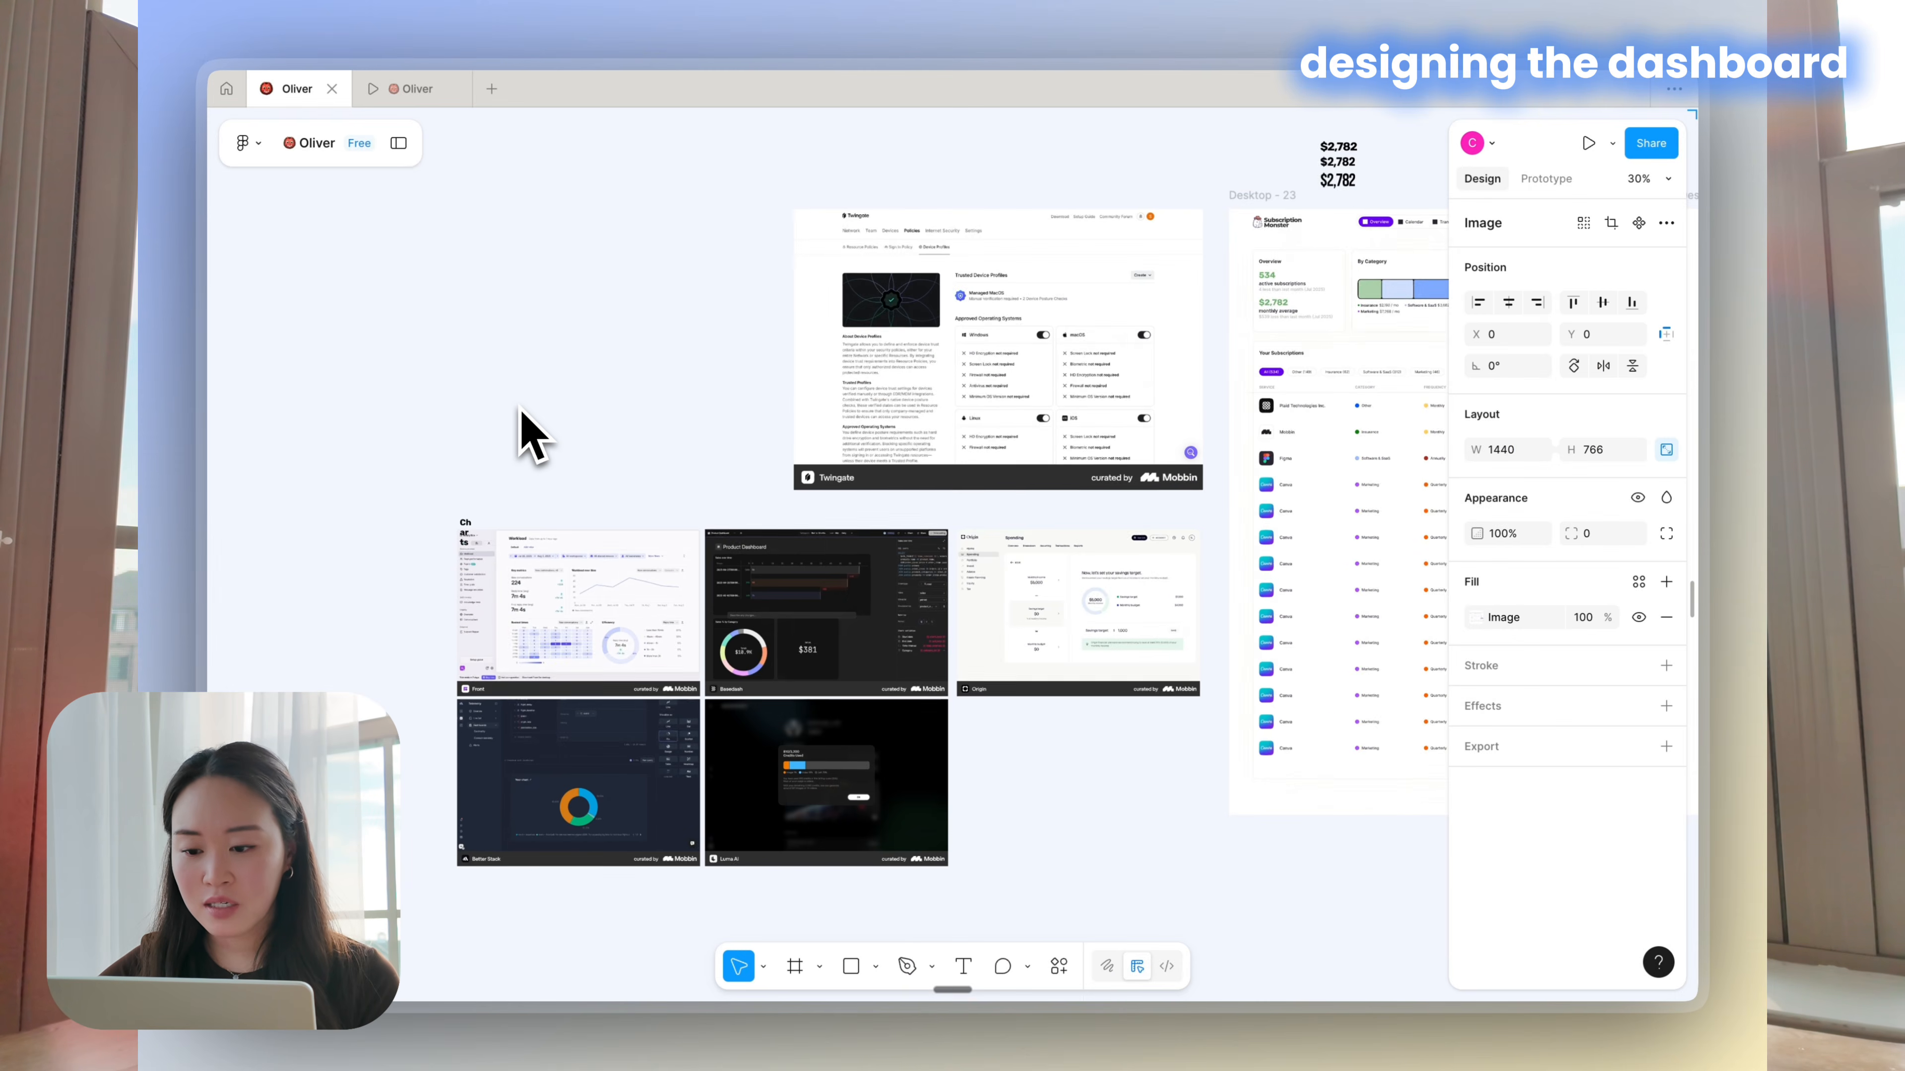
Return to the Figma file and examine the Mobbin reference screenshots and the cards of the Desktop - 23 dashboard
scroll(522, 412, "left", 2)
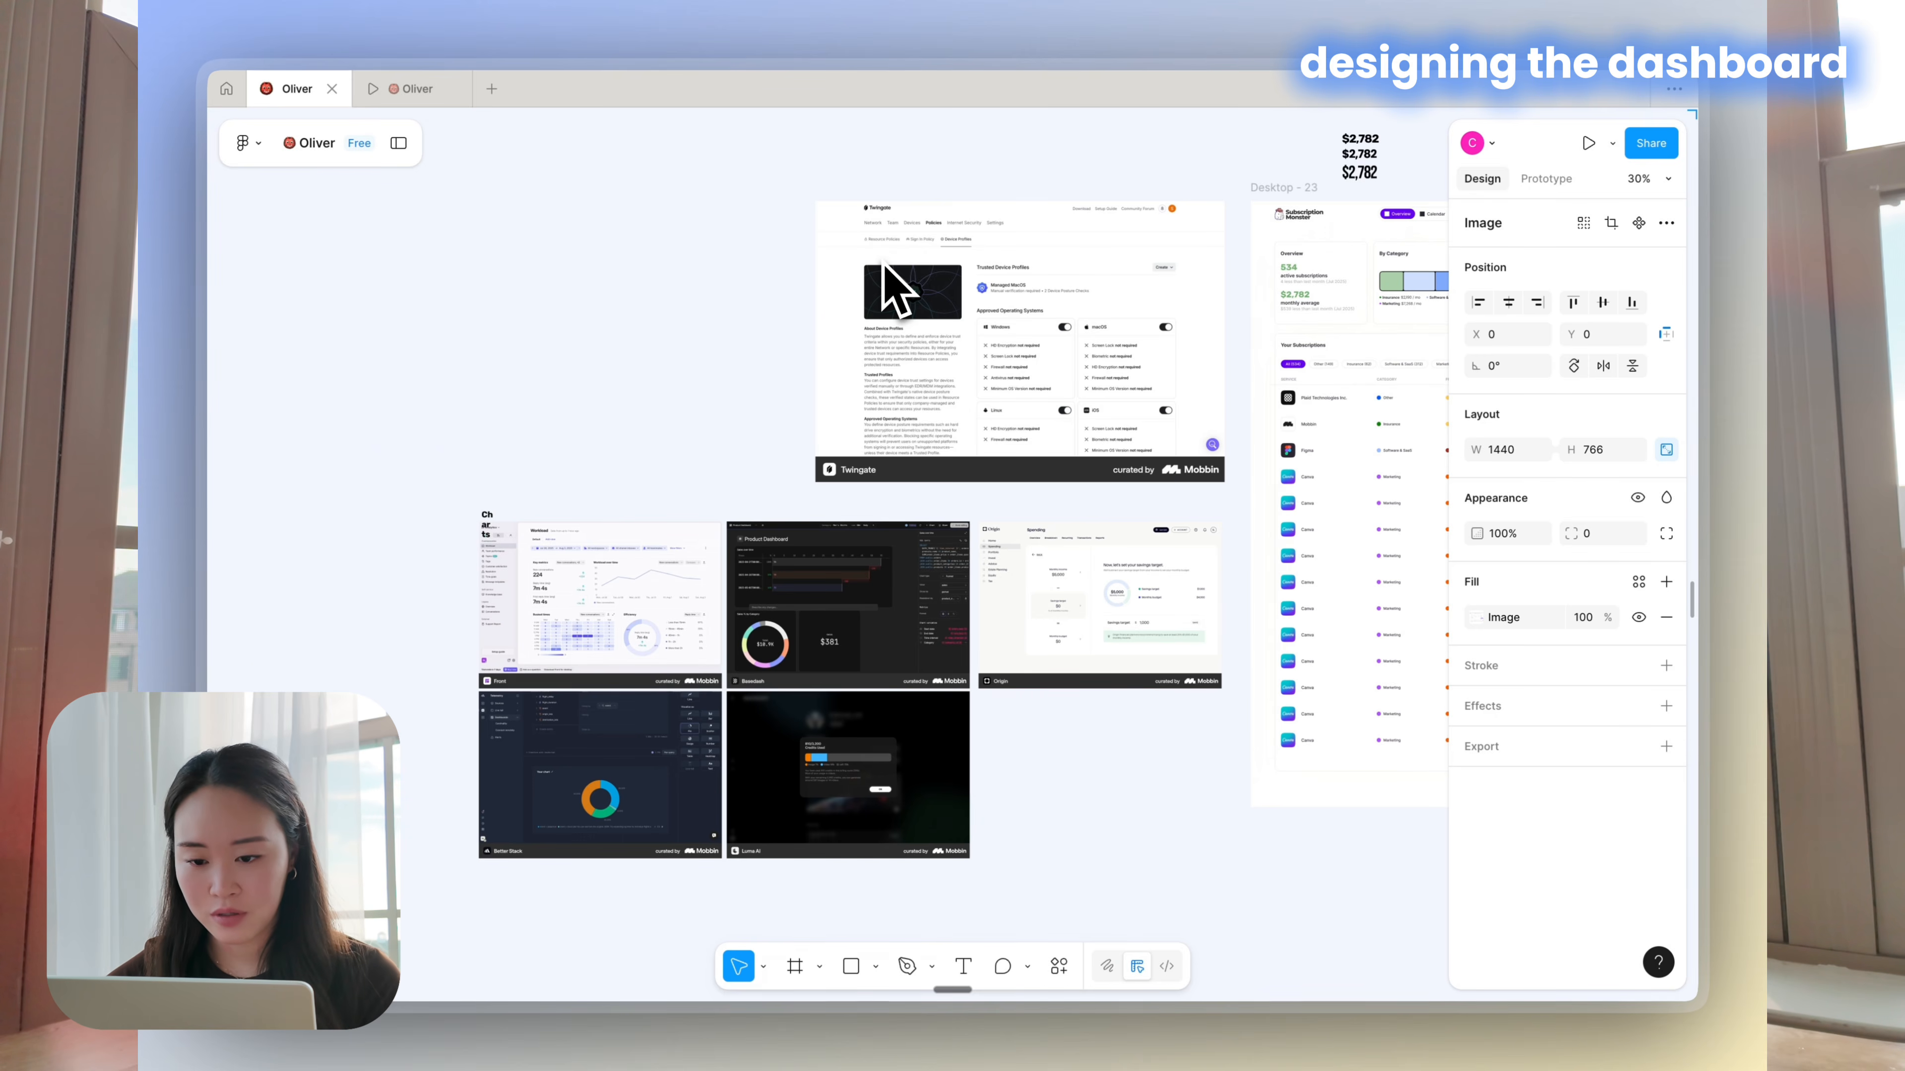
scroll(957, 362, "right", 10)
scroll(957, 361, "up", 4)
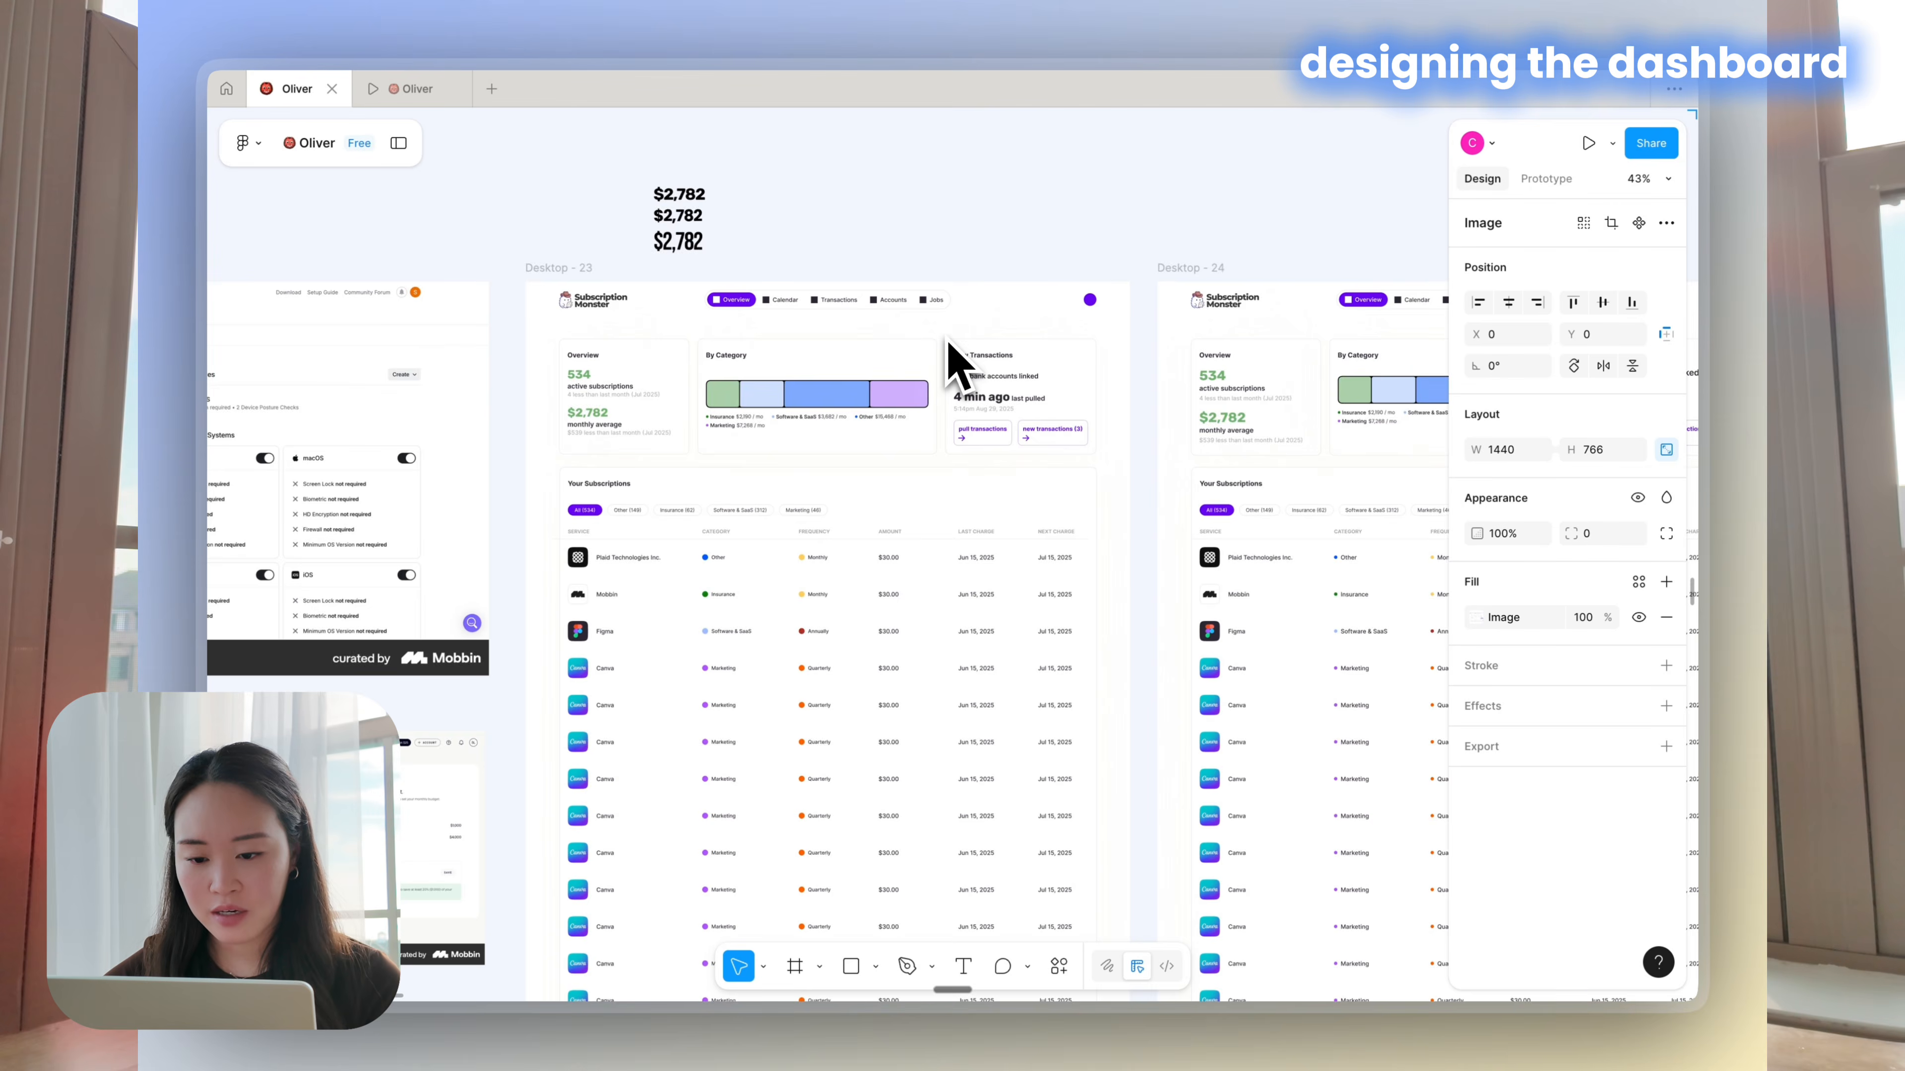
scroll(949, 344, "up", 5)
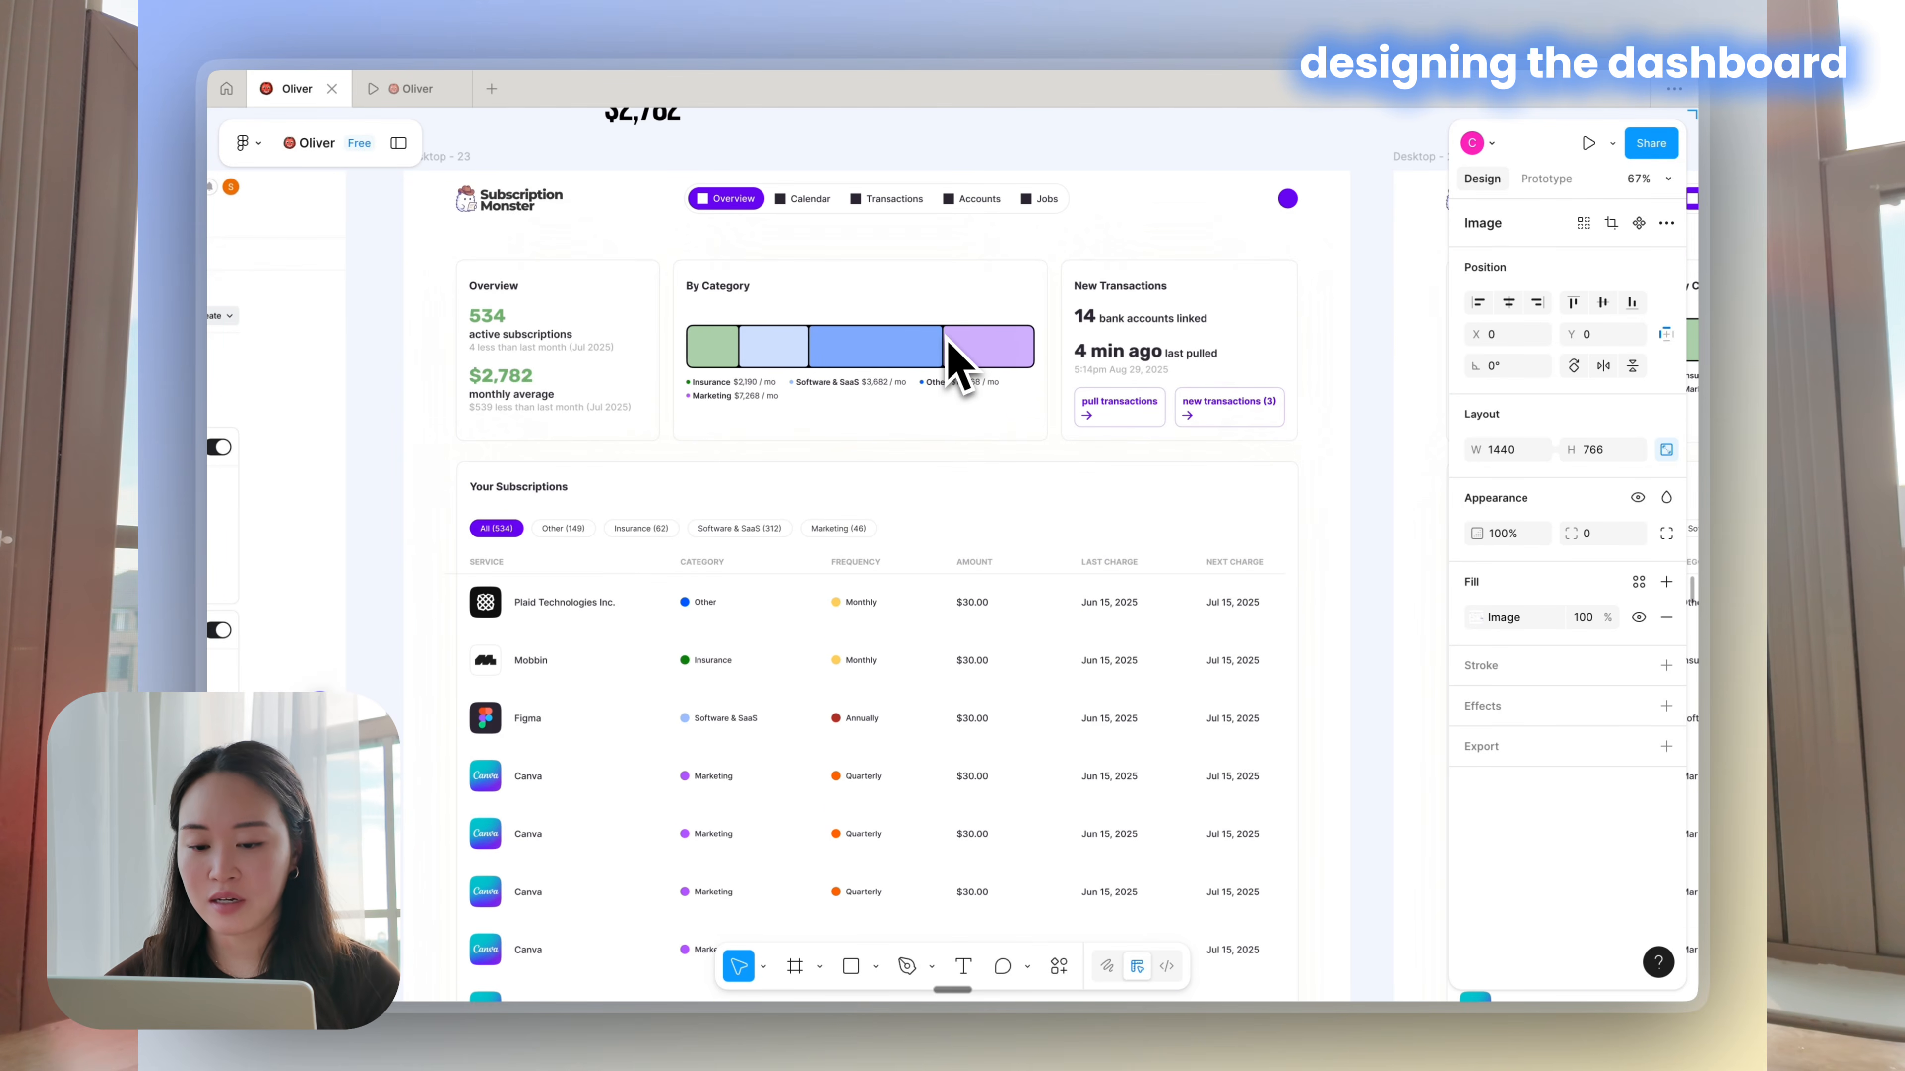
scroll(956, 361, "down", 3)
scroll(383, 426, "up", 4)
scroll(382, 426, "left", 4)
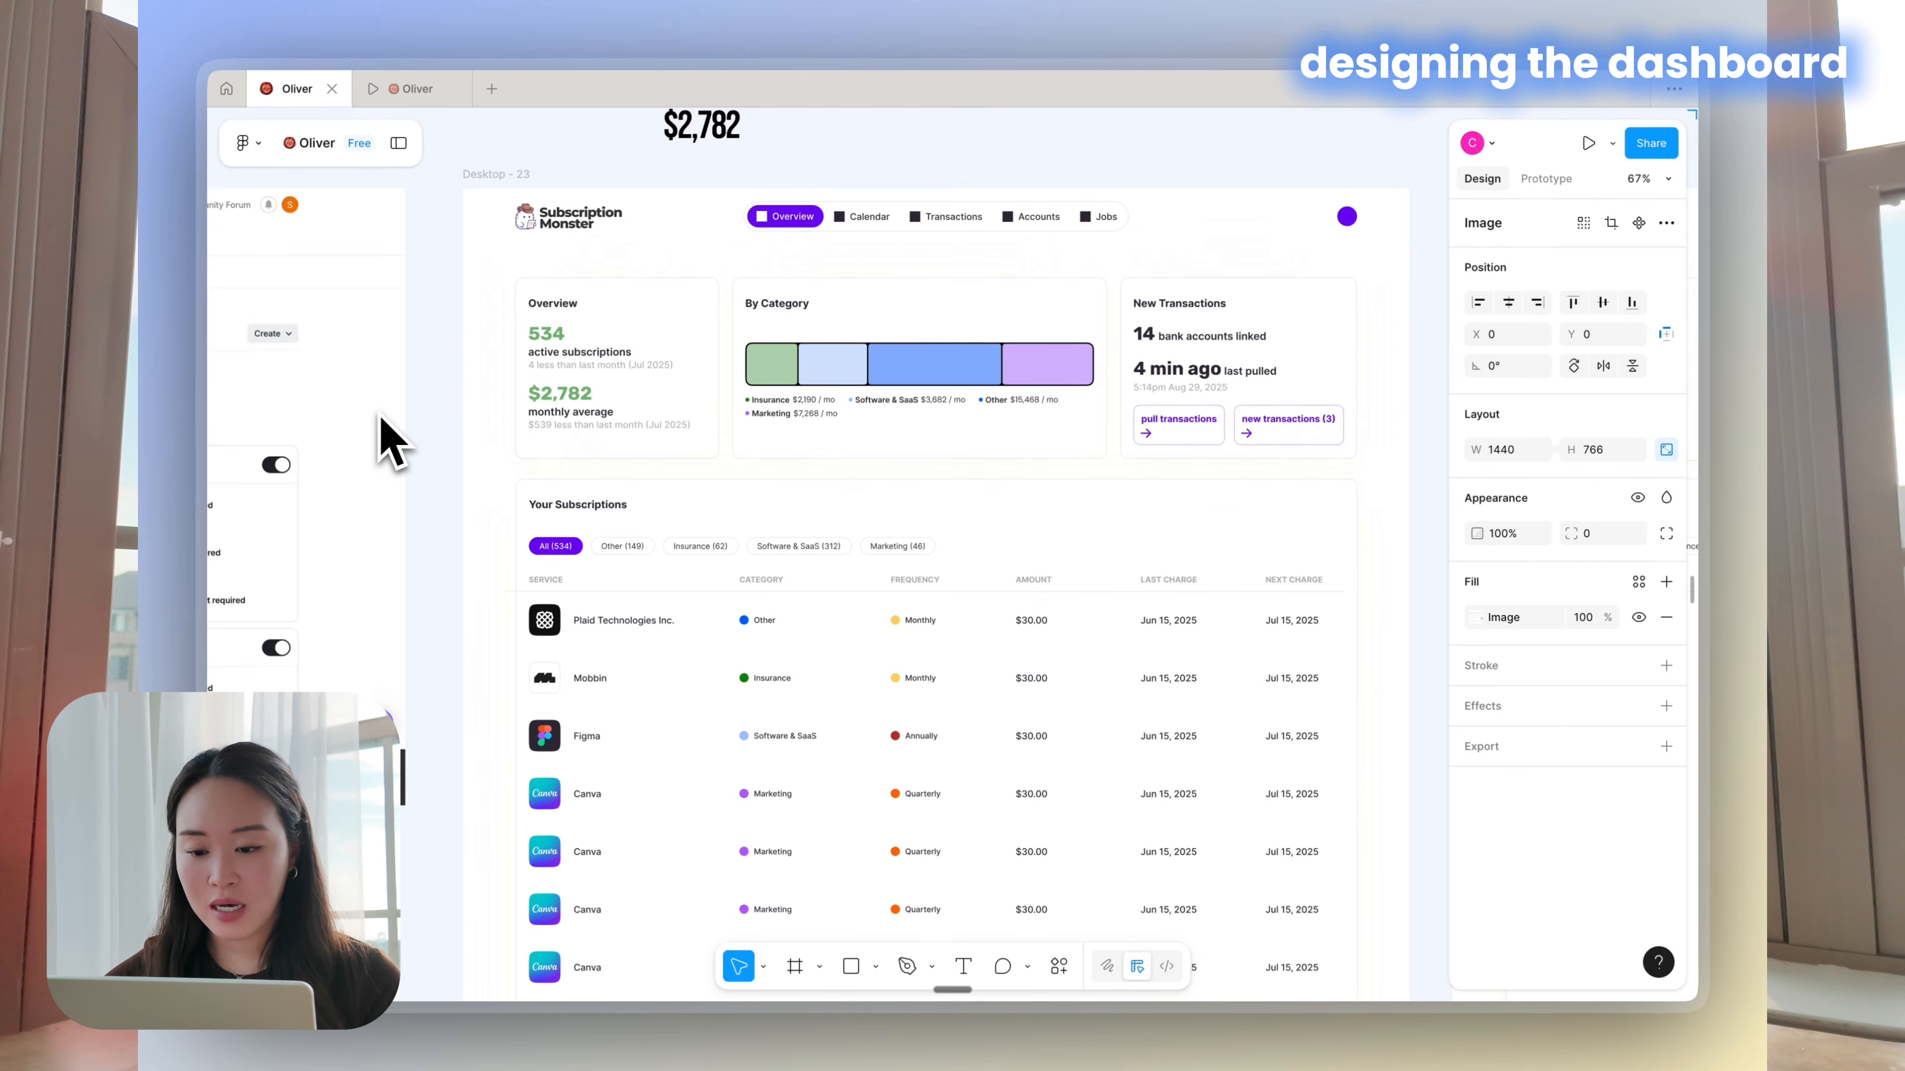
scroll(387, 442, "down", 3)
scroll(386, 443, "down", 2)
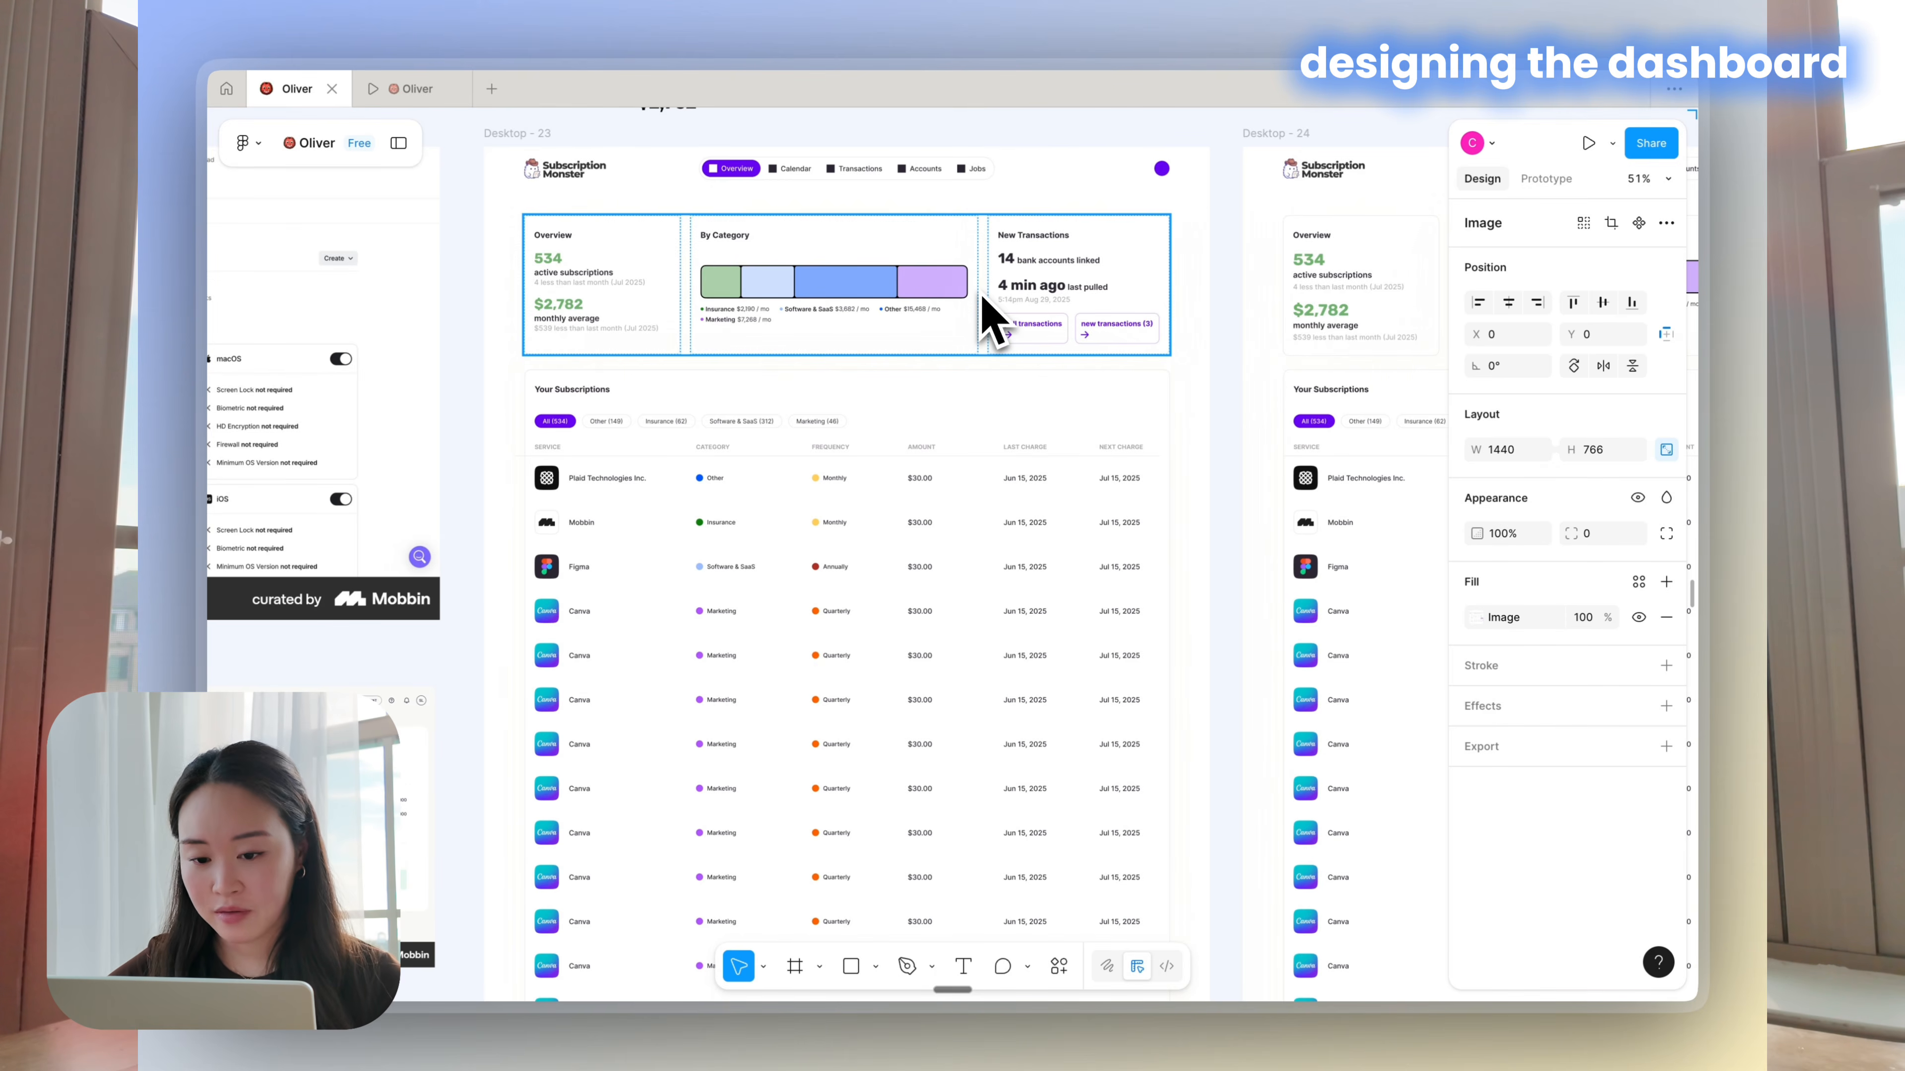
Examine the $2,782 number font samples above Desktop - 23 and select the active subscriptions number in its Overview card
scroll(990, 315, "up", 5)
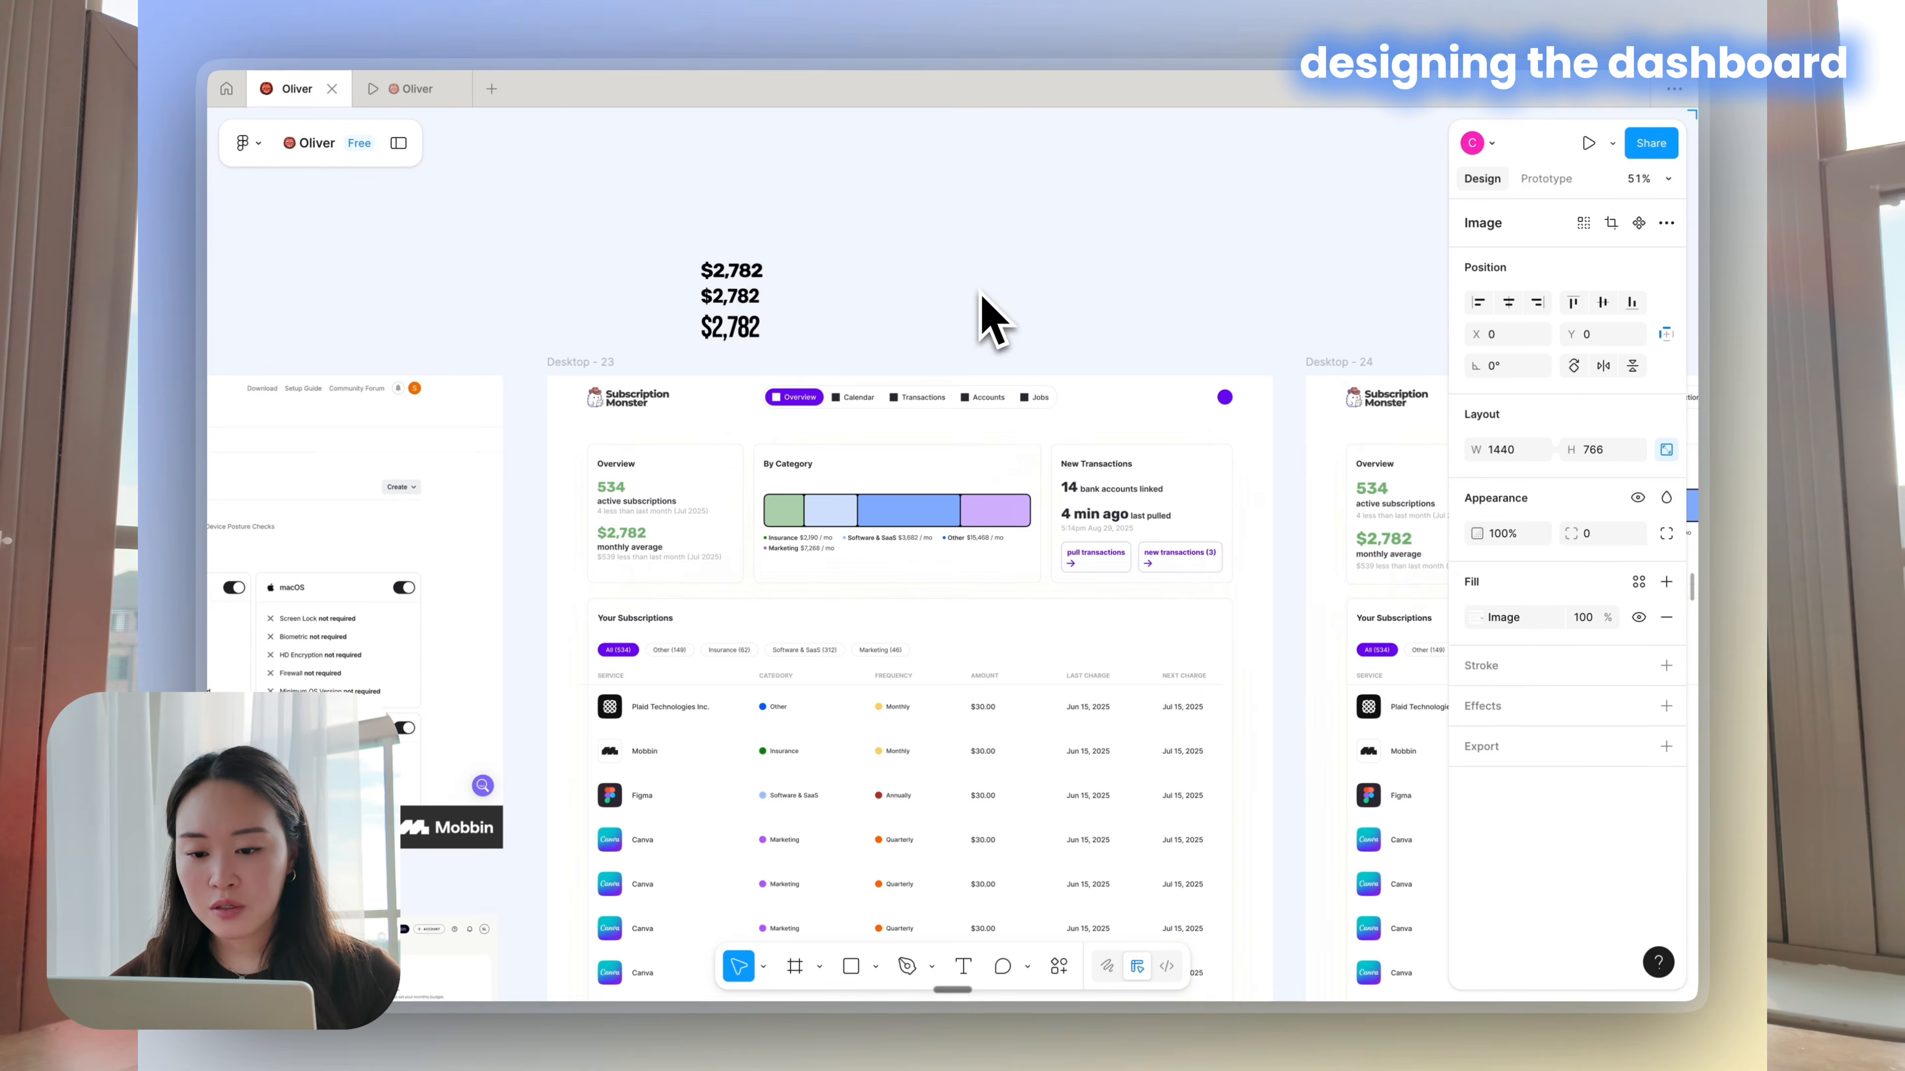
scroll(736, 330, "up", 5)
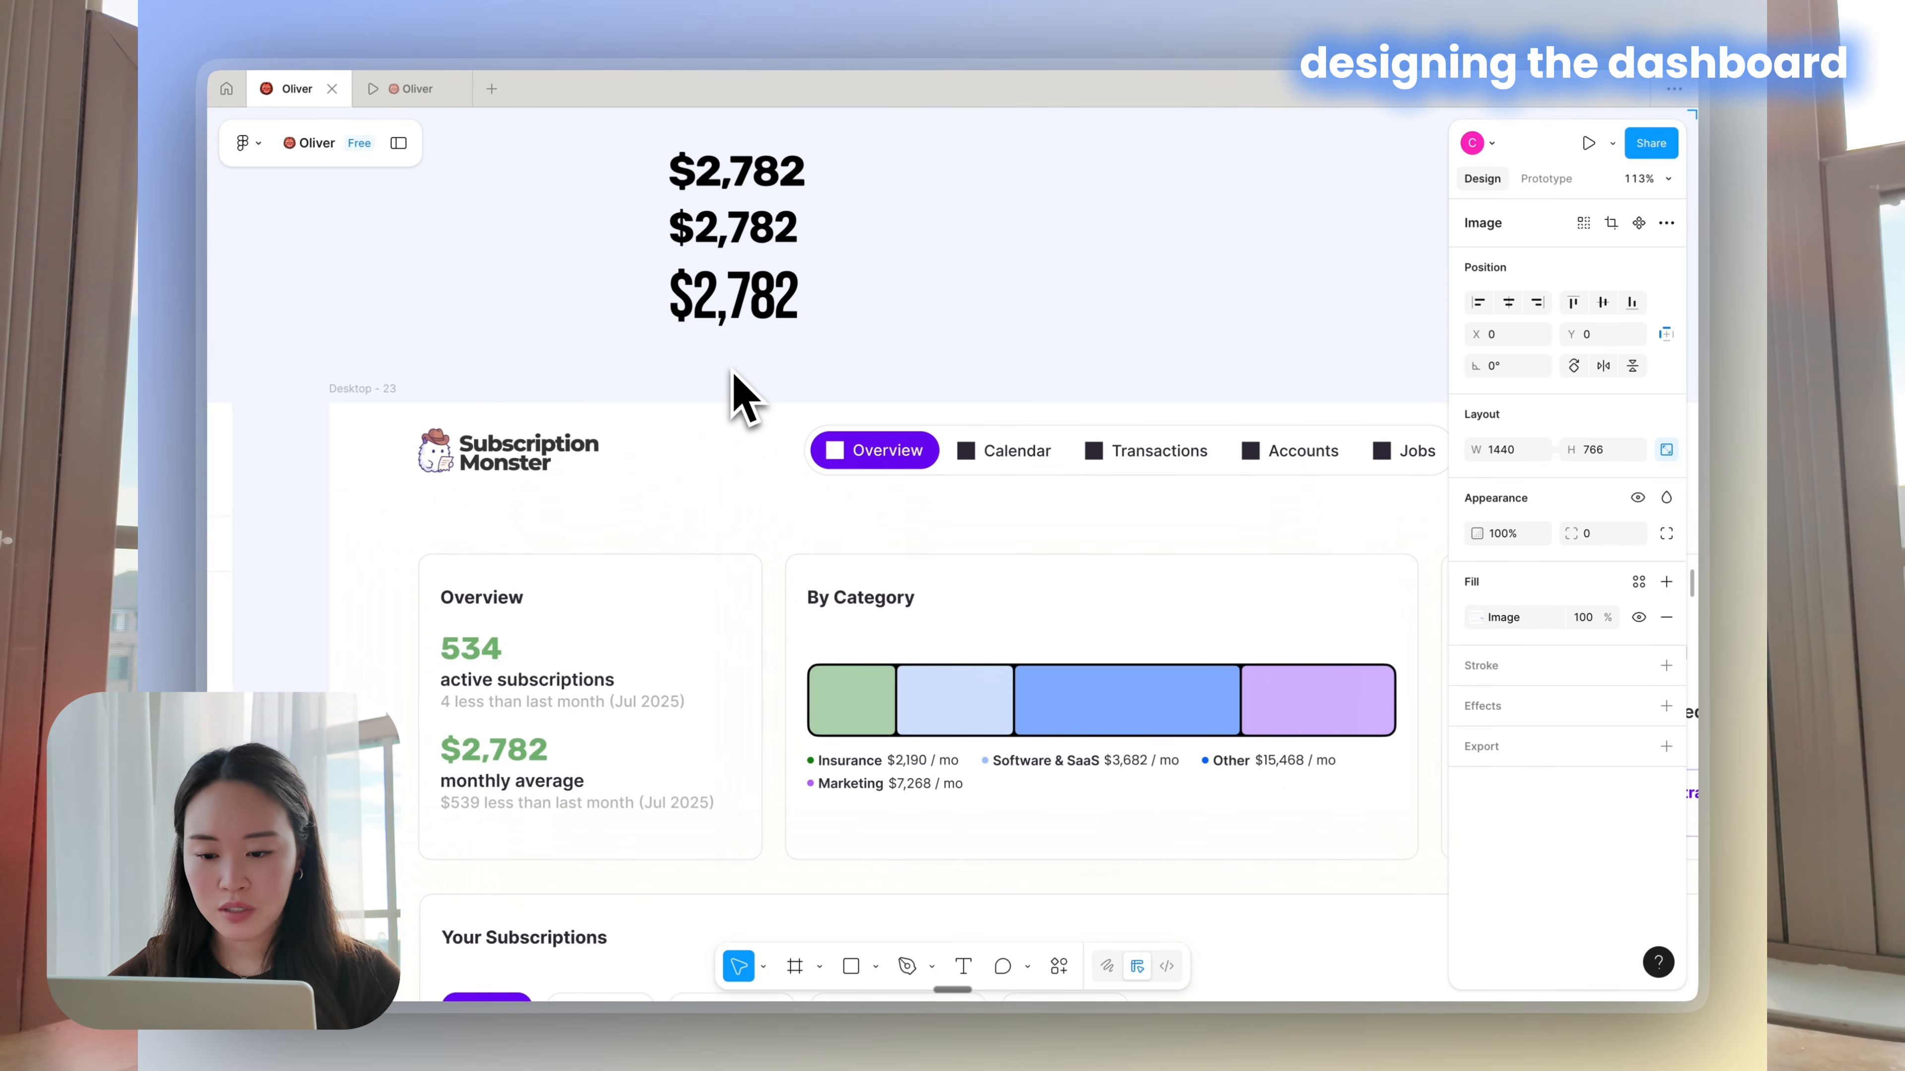
left_click(482, 648)
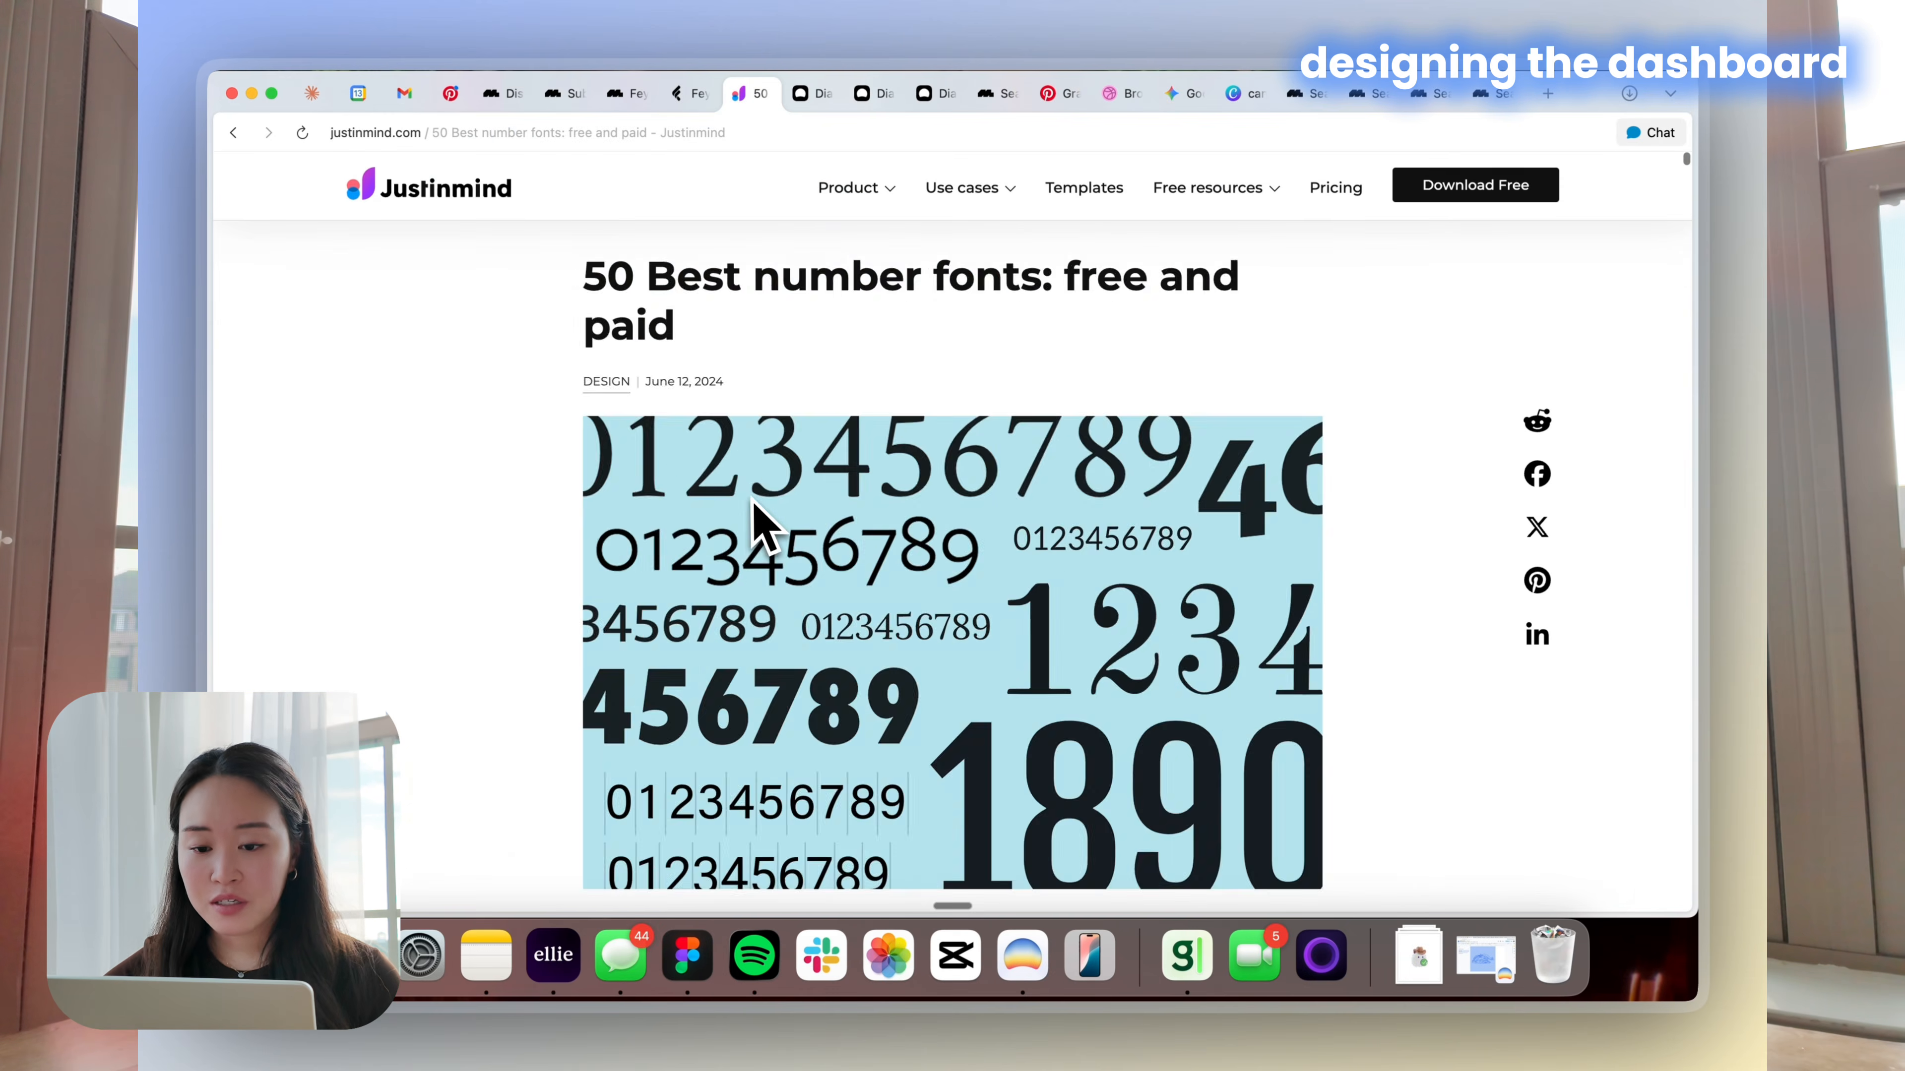
Look through the Justinmind article on the 50 best number fonts in the browser
scroll(756, 518, "down", 10)
scroll(756, 484, "down", 15)
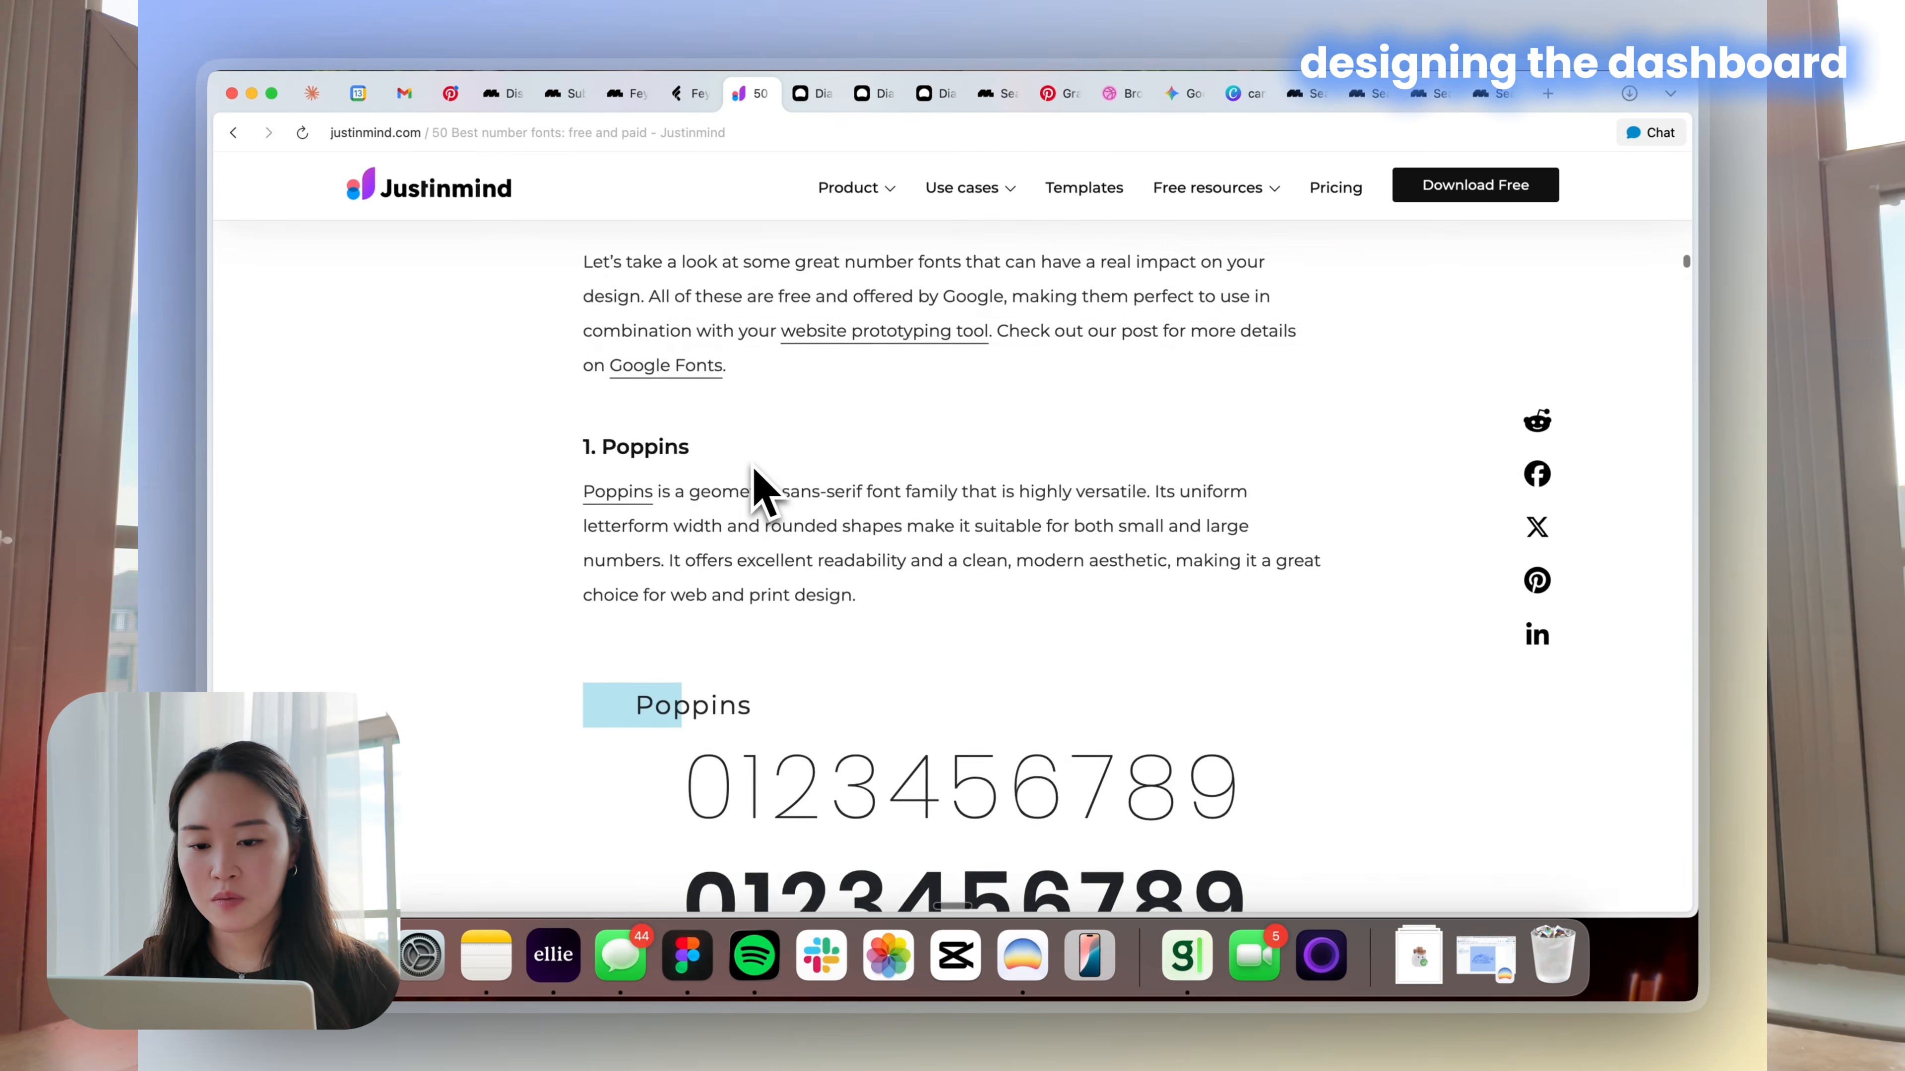
scroll(756, 484, "down", 15)
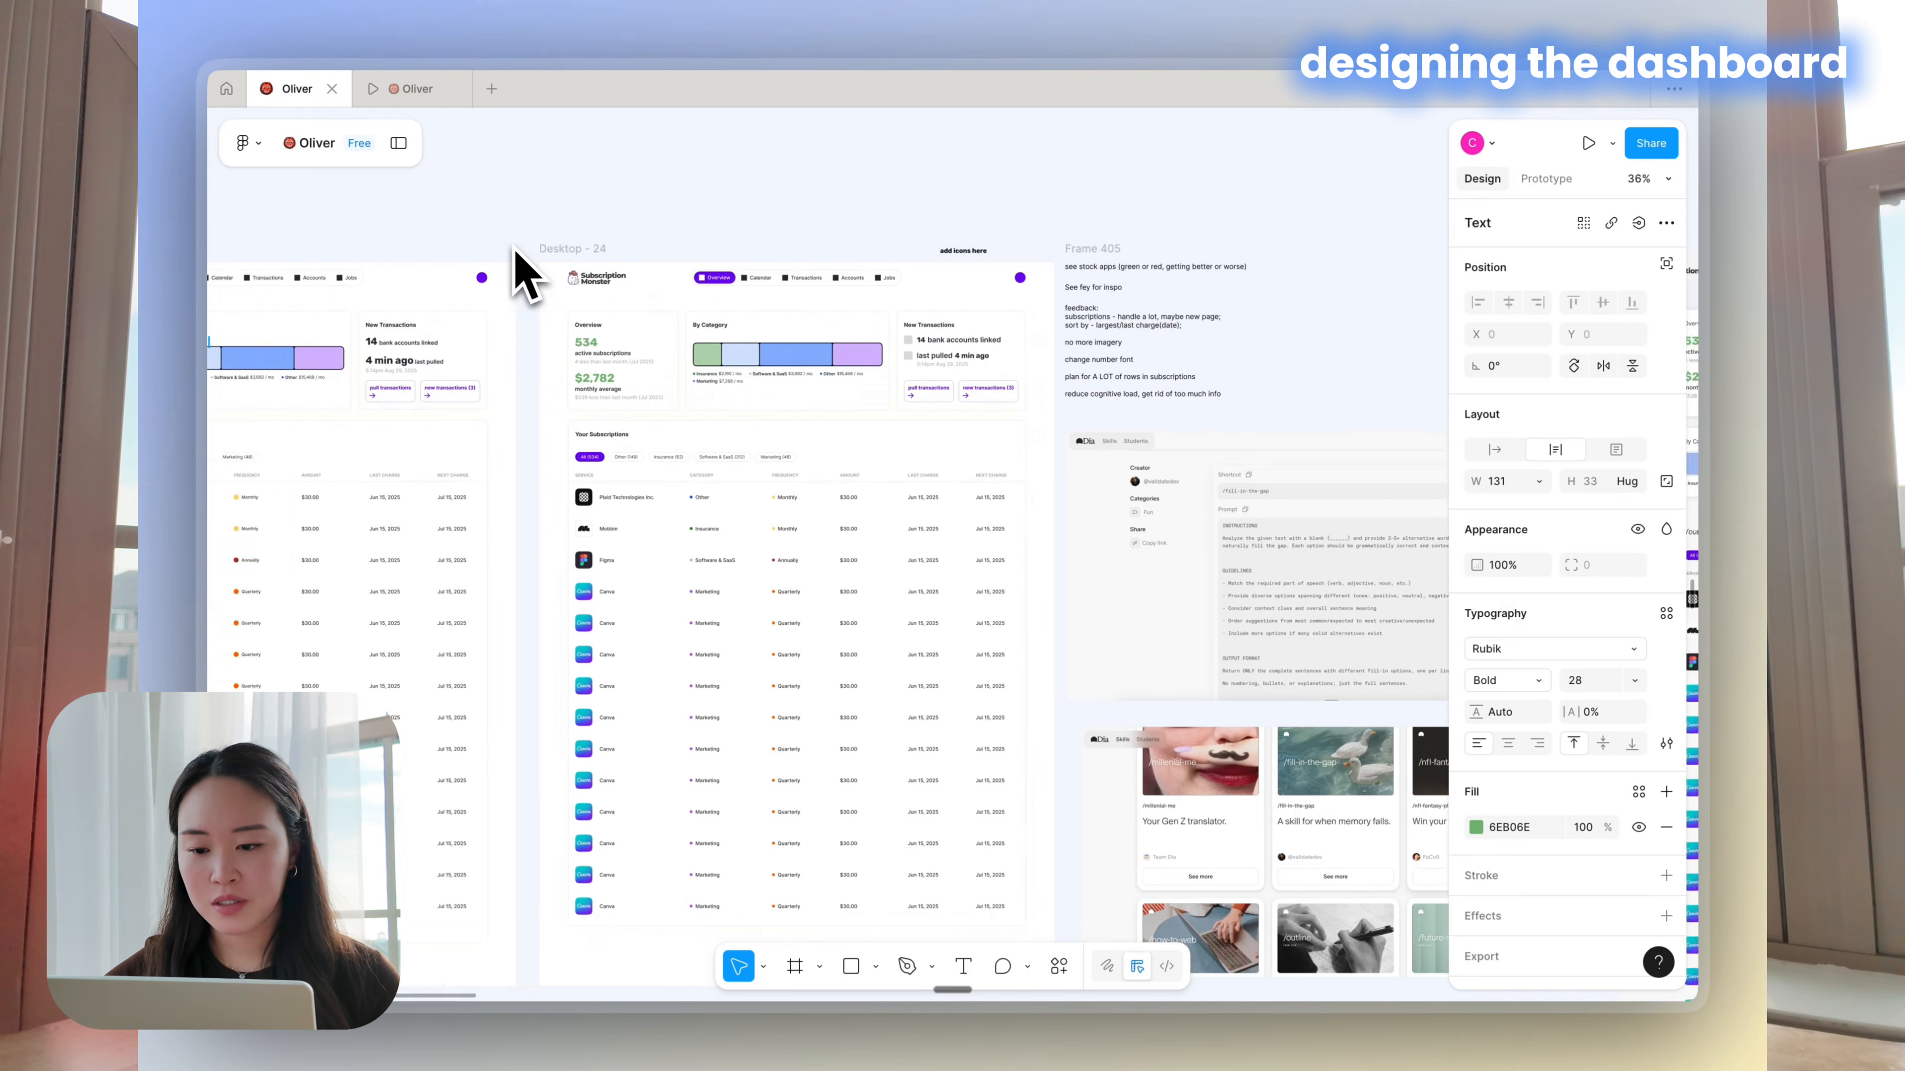
Return to the Figma file and inspect the By Category and New Transactions cards of Desktop - 24
scroll(524, 274, "right", 3)
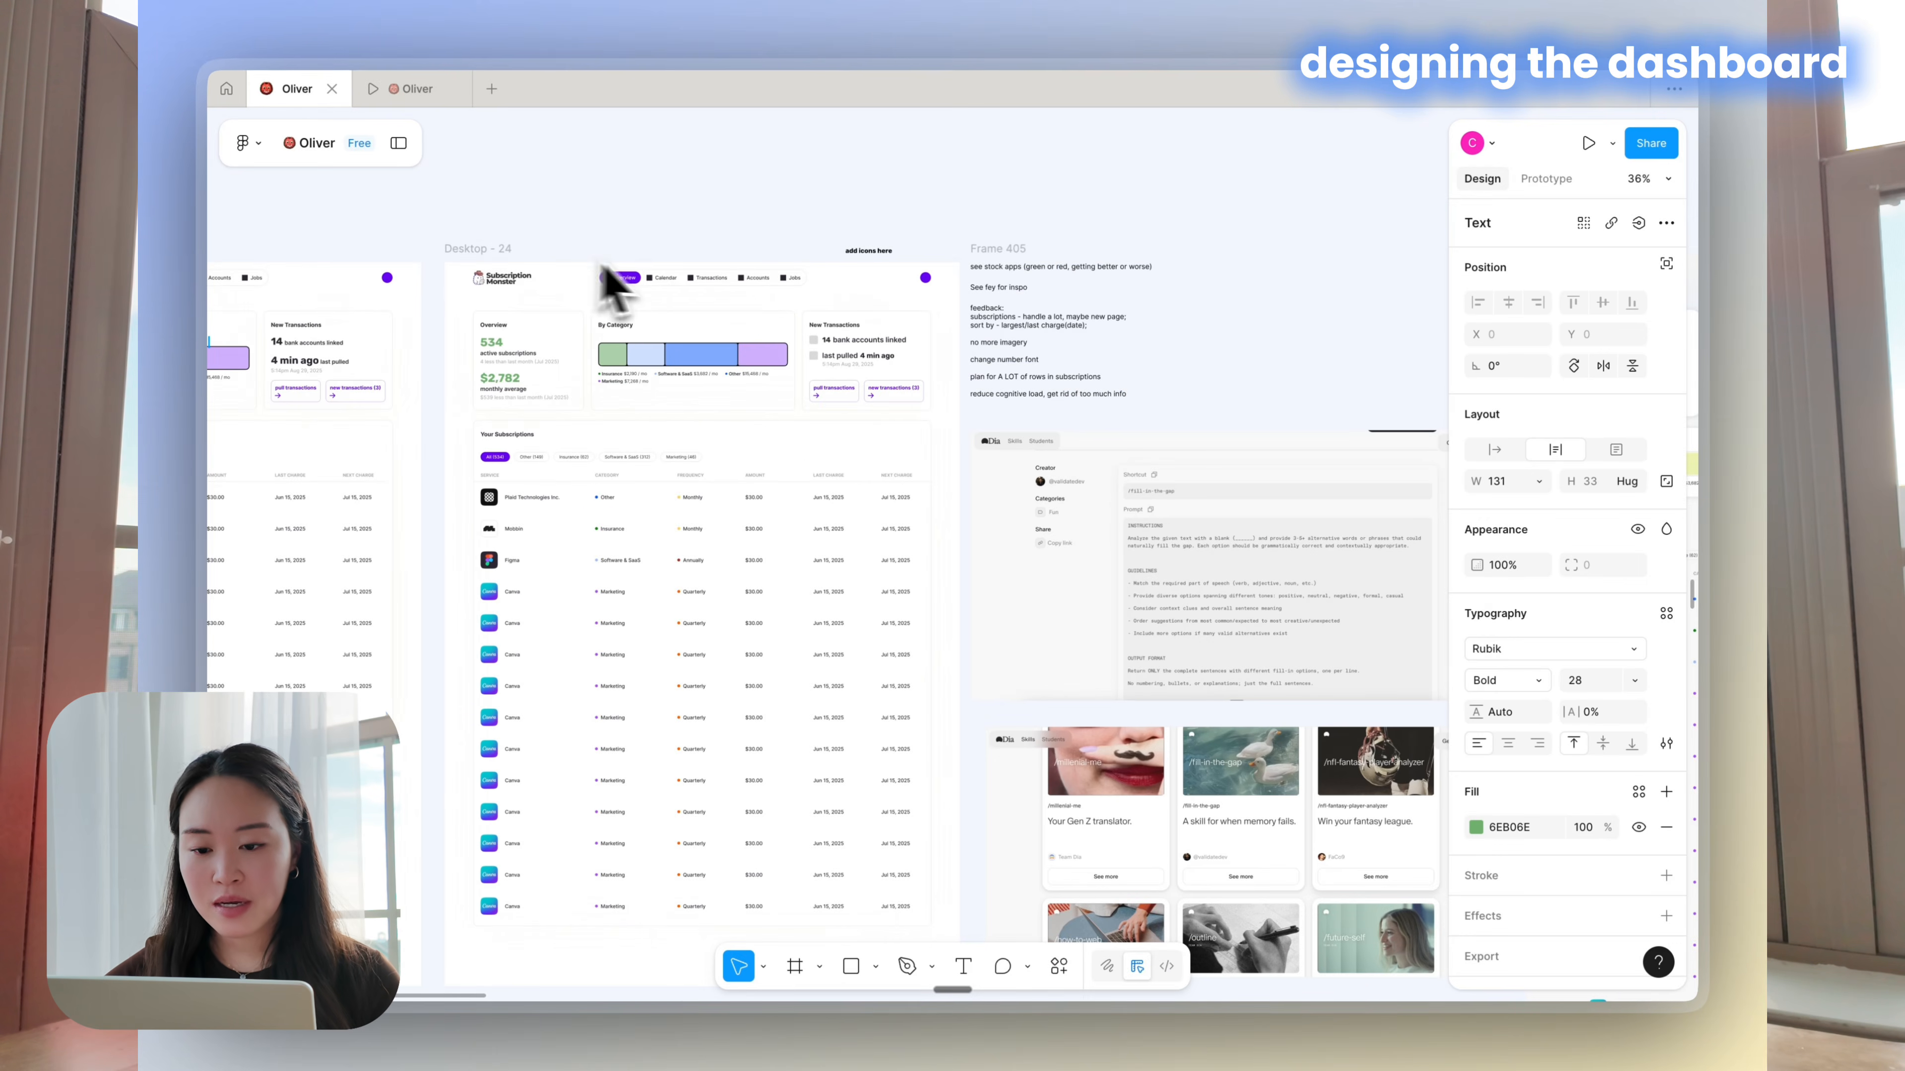
scroll(659, 298, "up", 8)
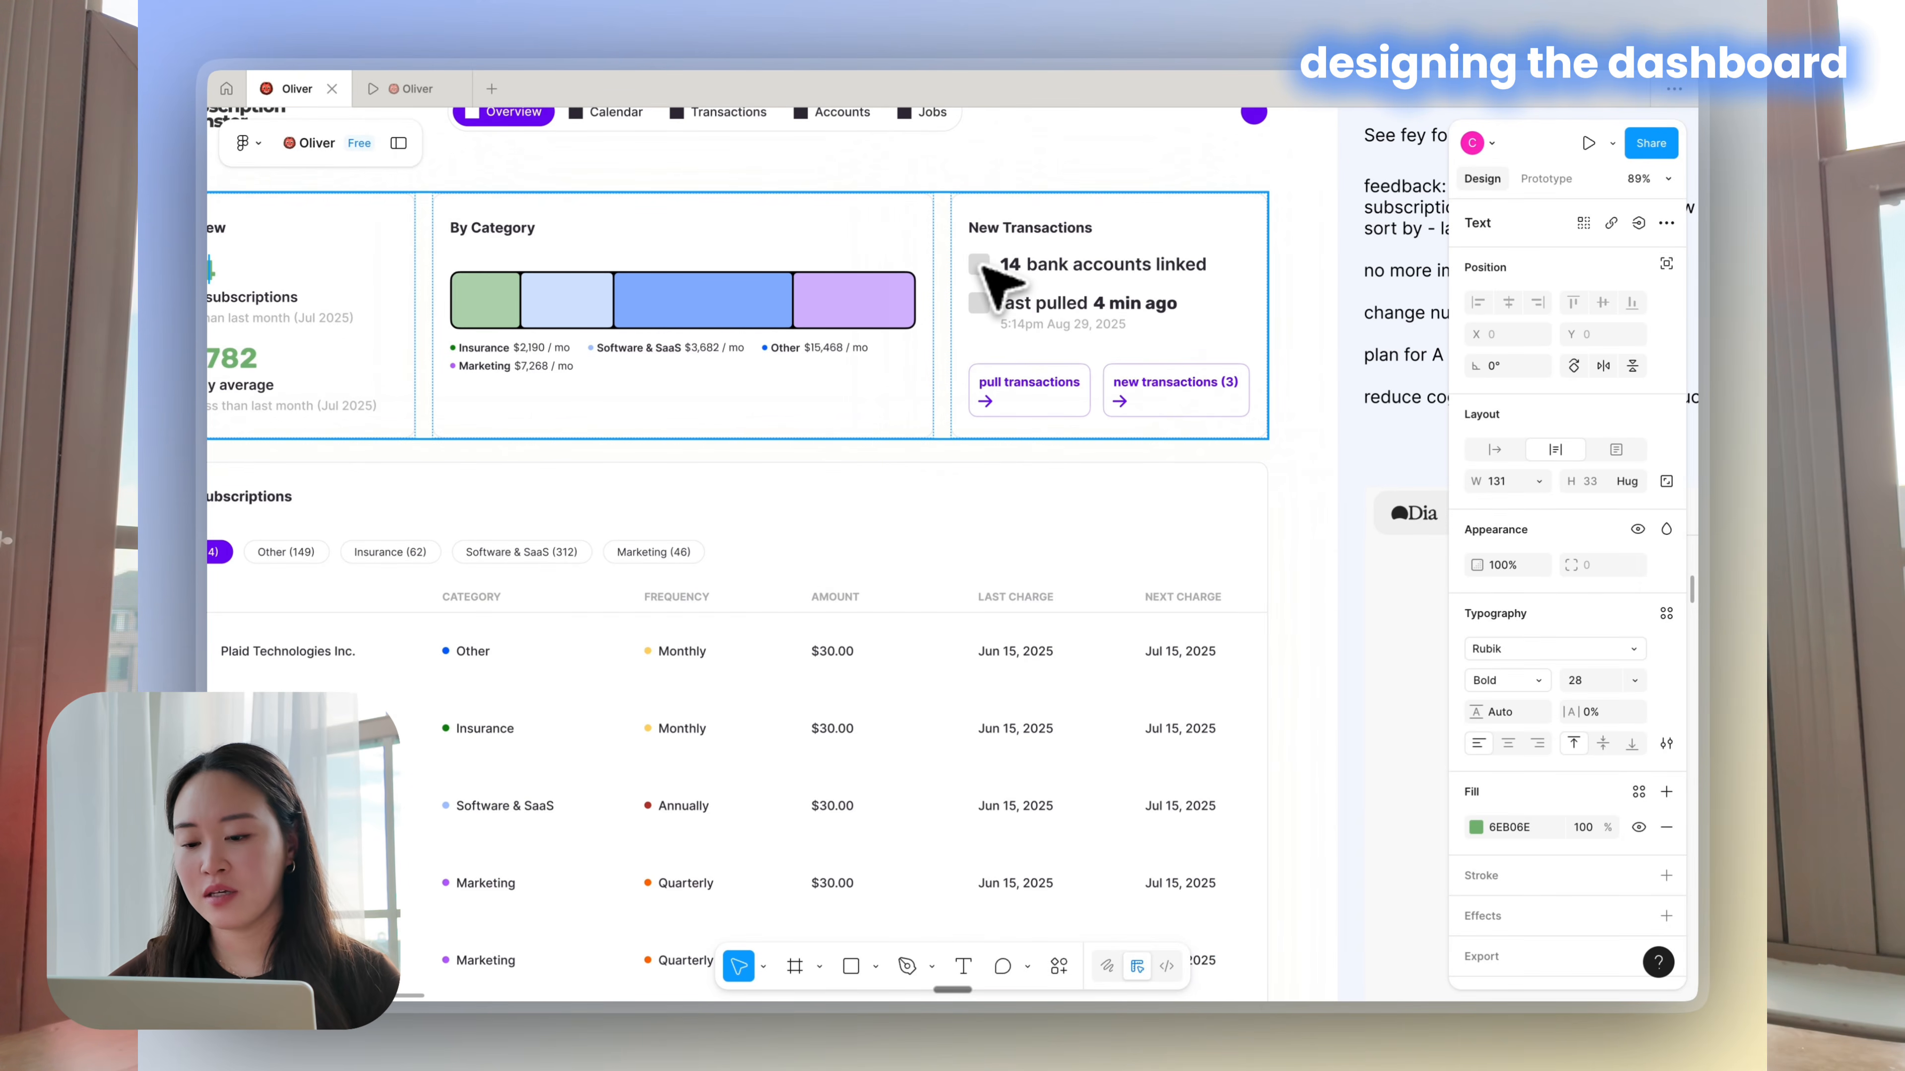
scroll(988, 278, "down", 5)
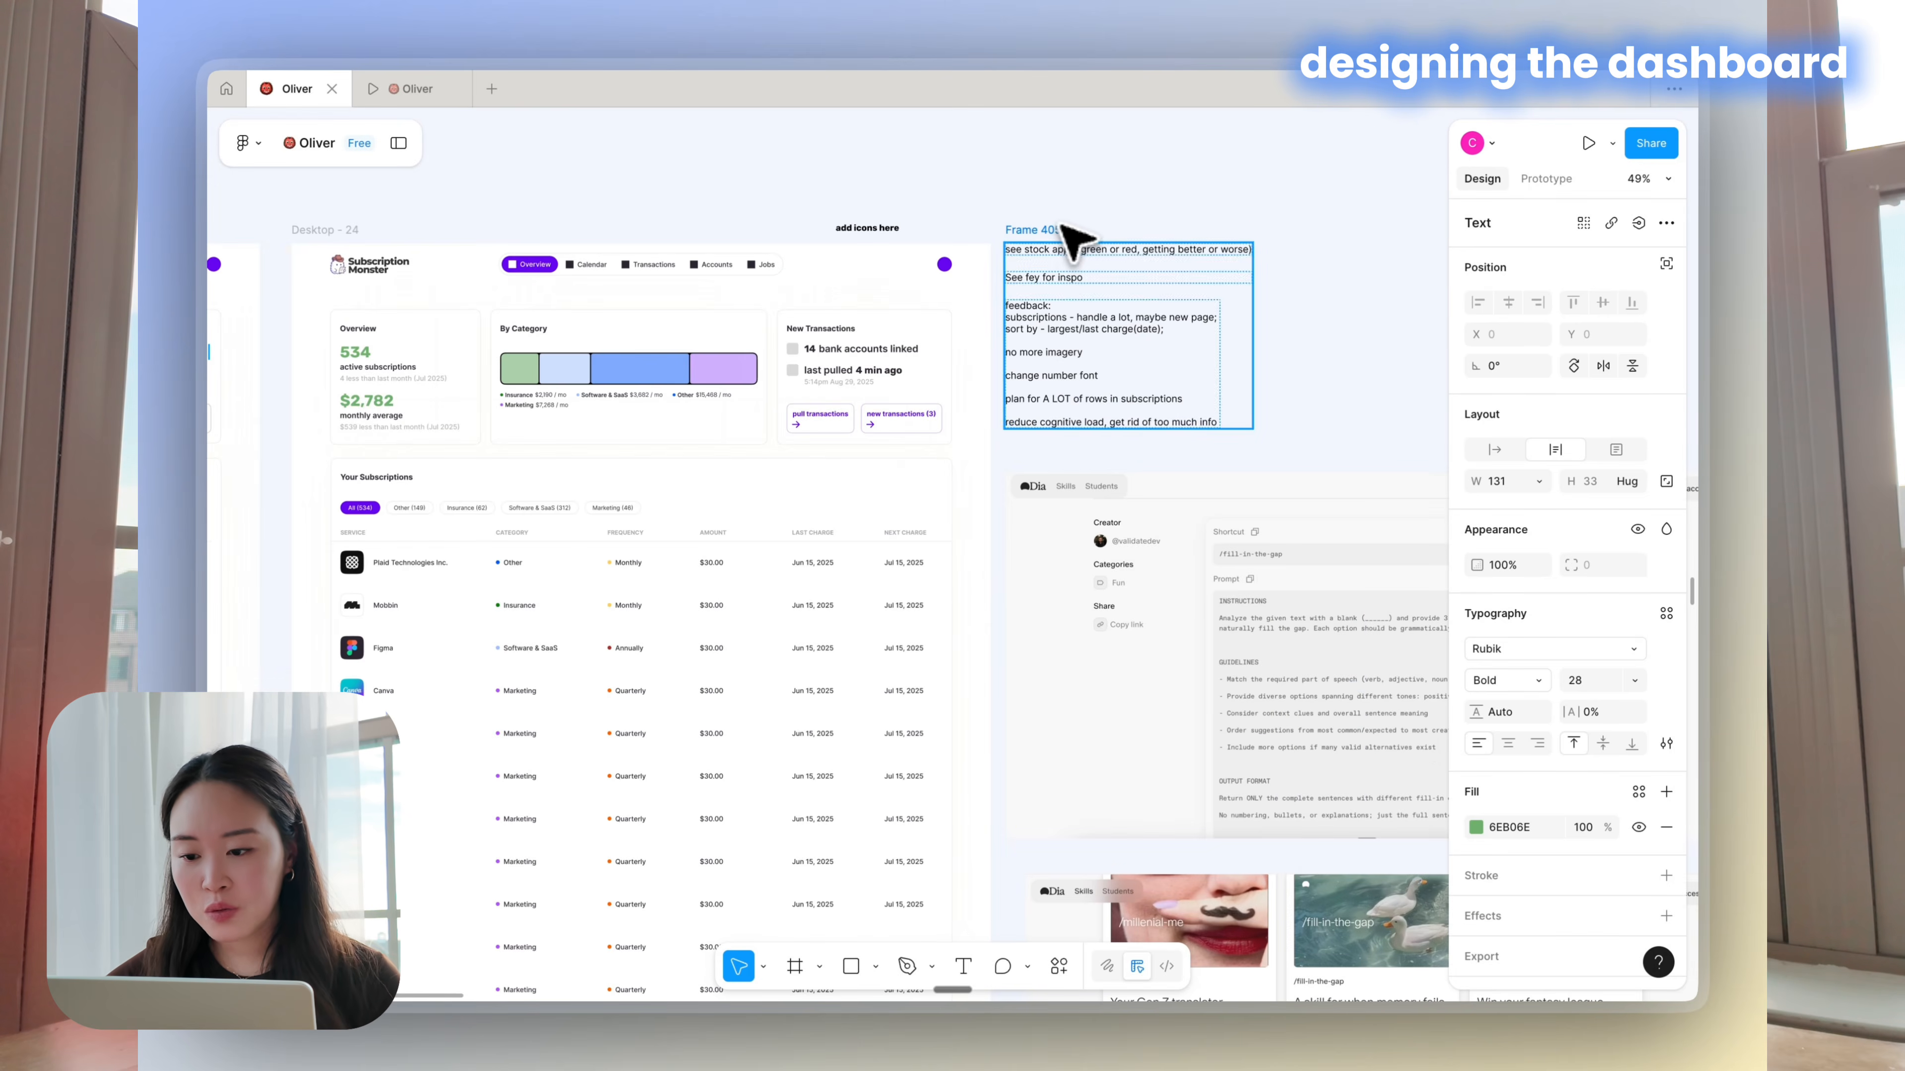
Read the feedback notes in Frame 405 beside Desktop - 24 and view the Dia reference screenshots below them
left_click(1075, 247)
scroll(1075, 247, "up", 5)
scroll(1065, 240, "down", 3)
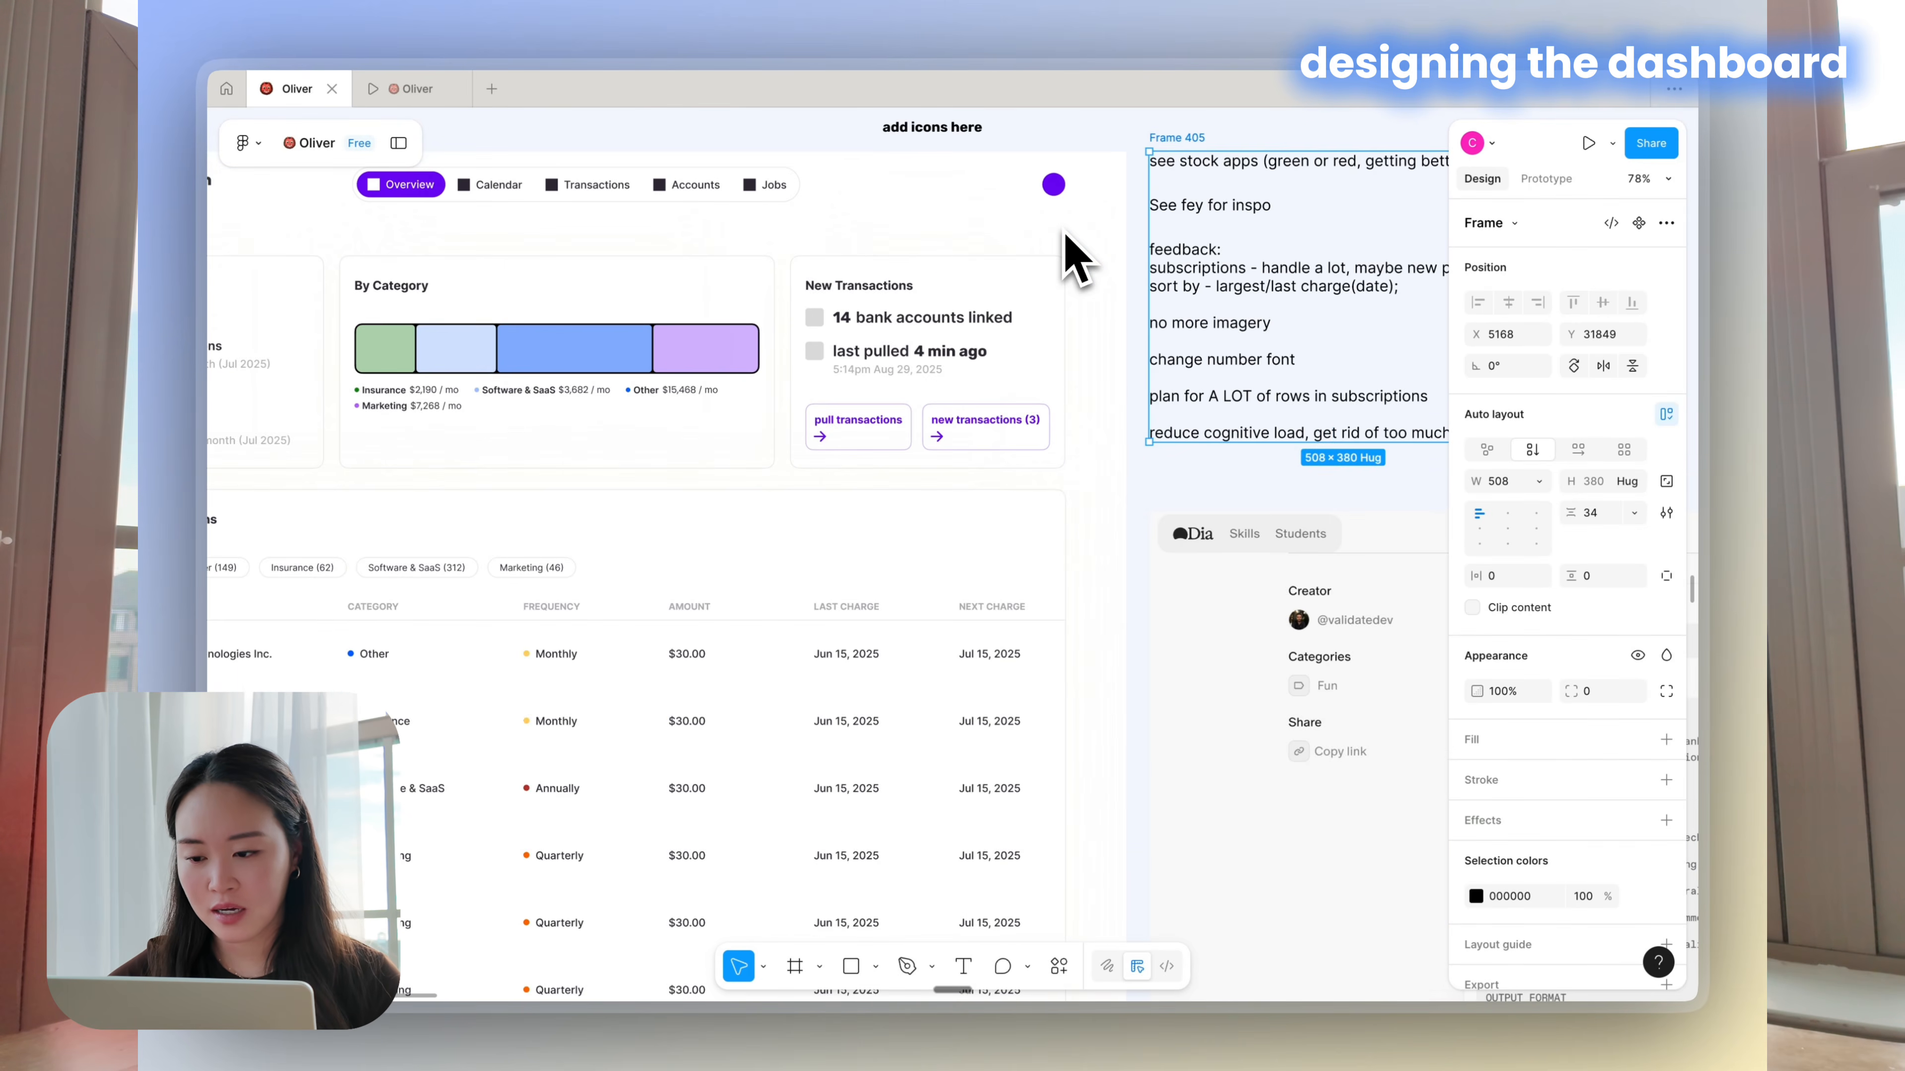
left_click(1106, 127)
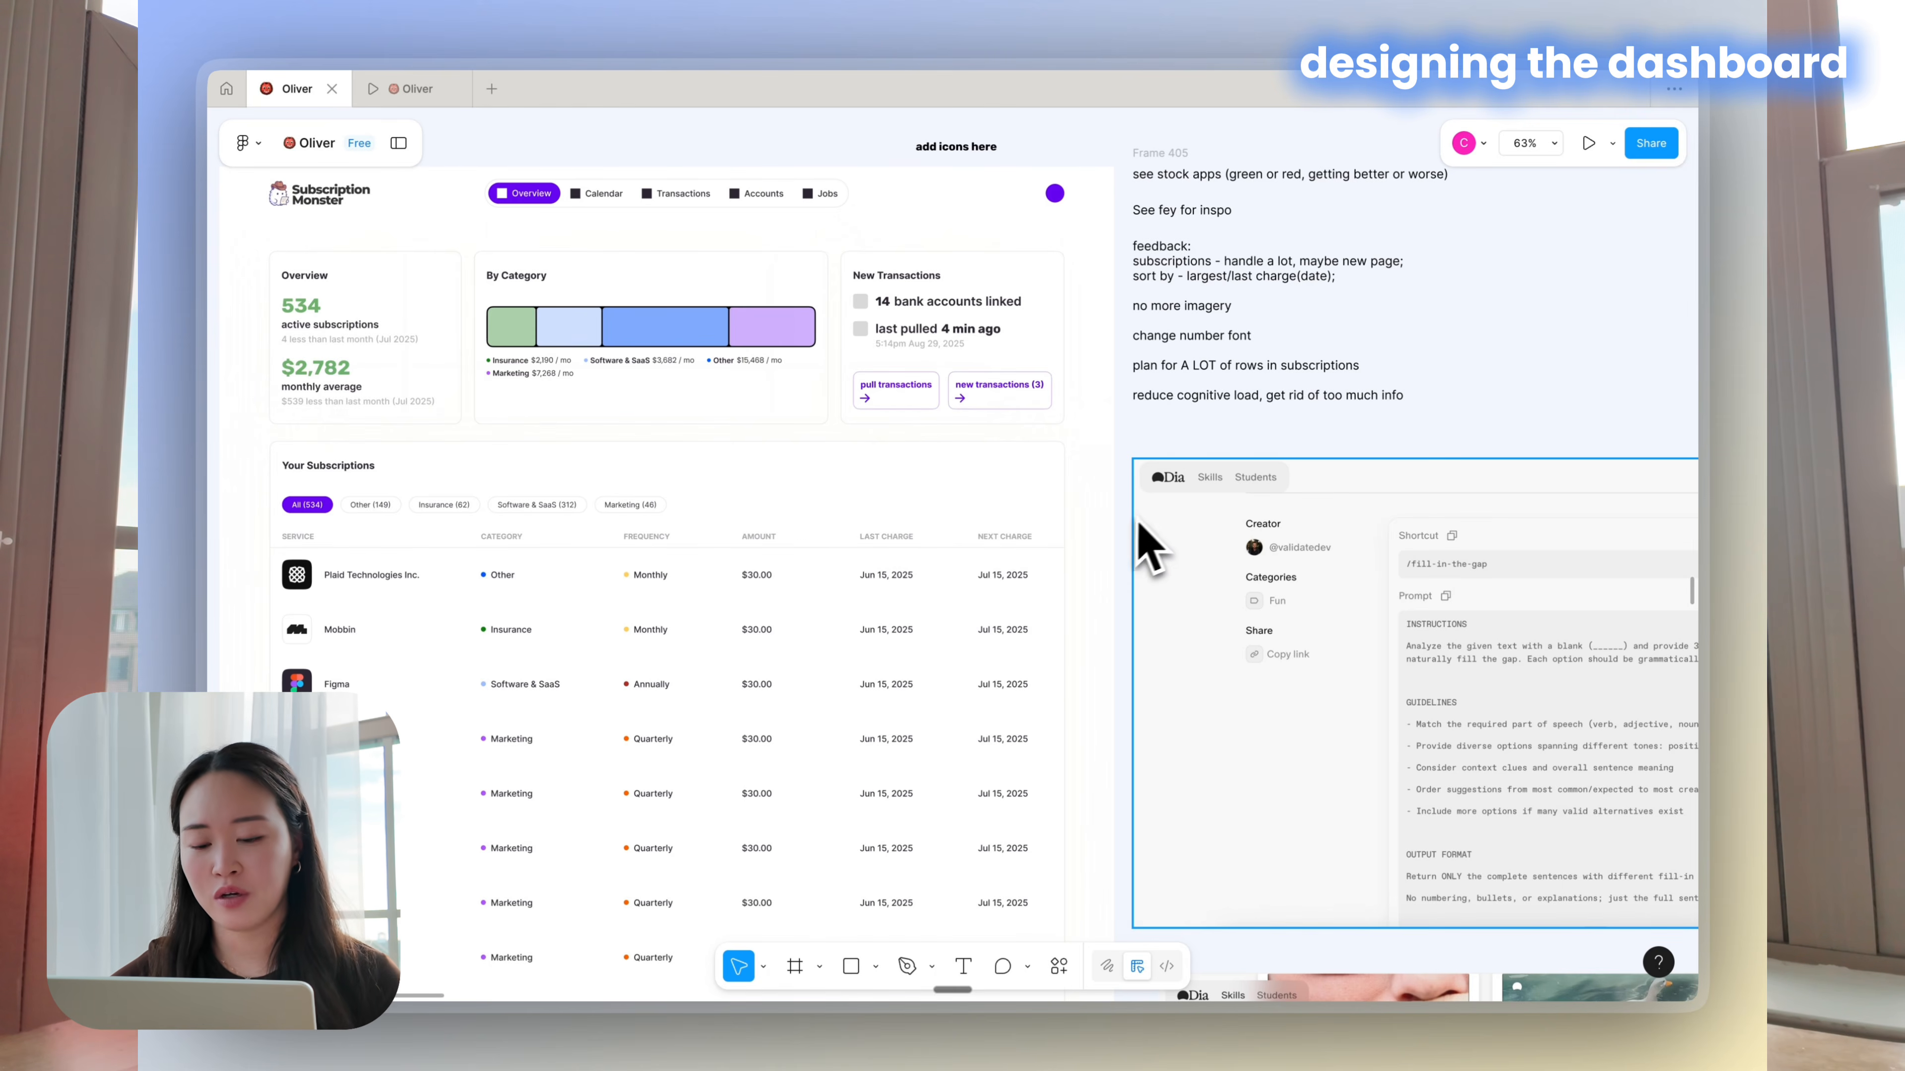
scroll(1007, 426, "right", 3)
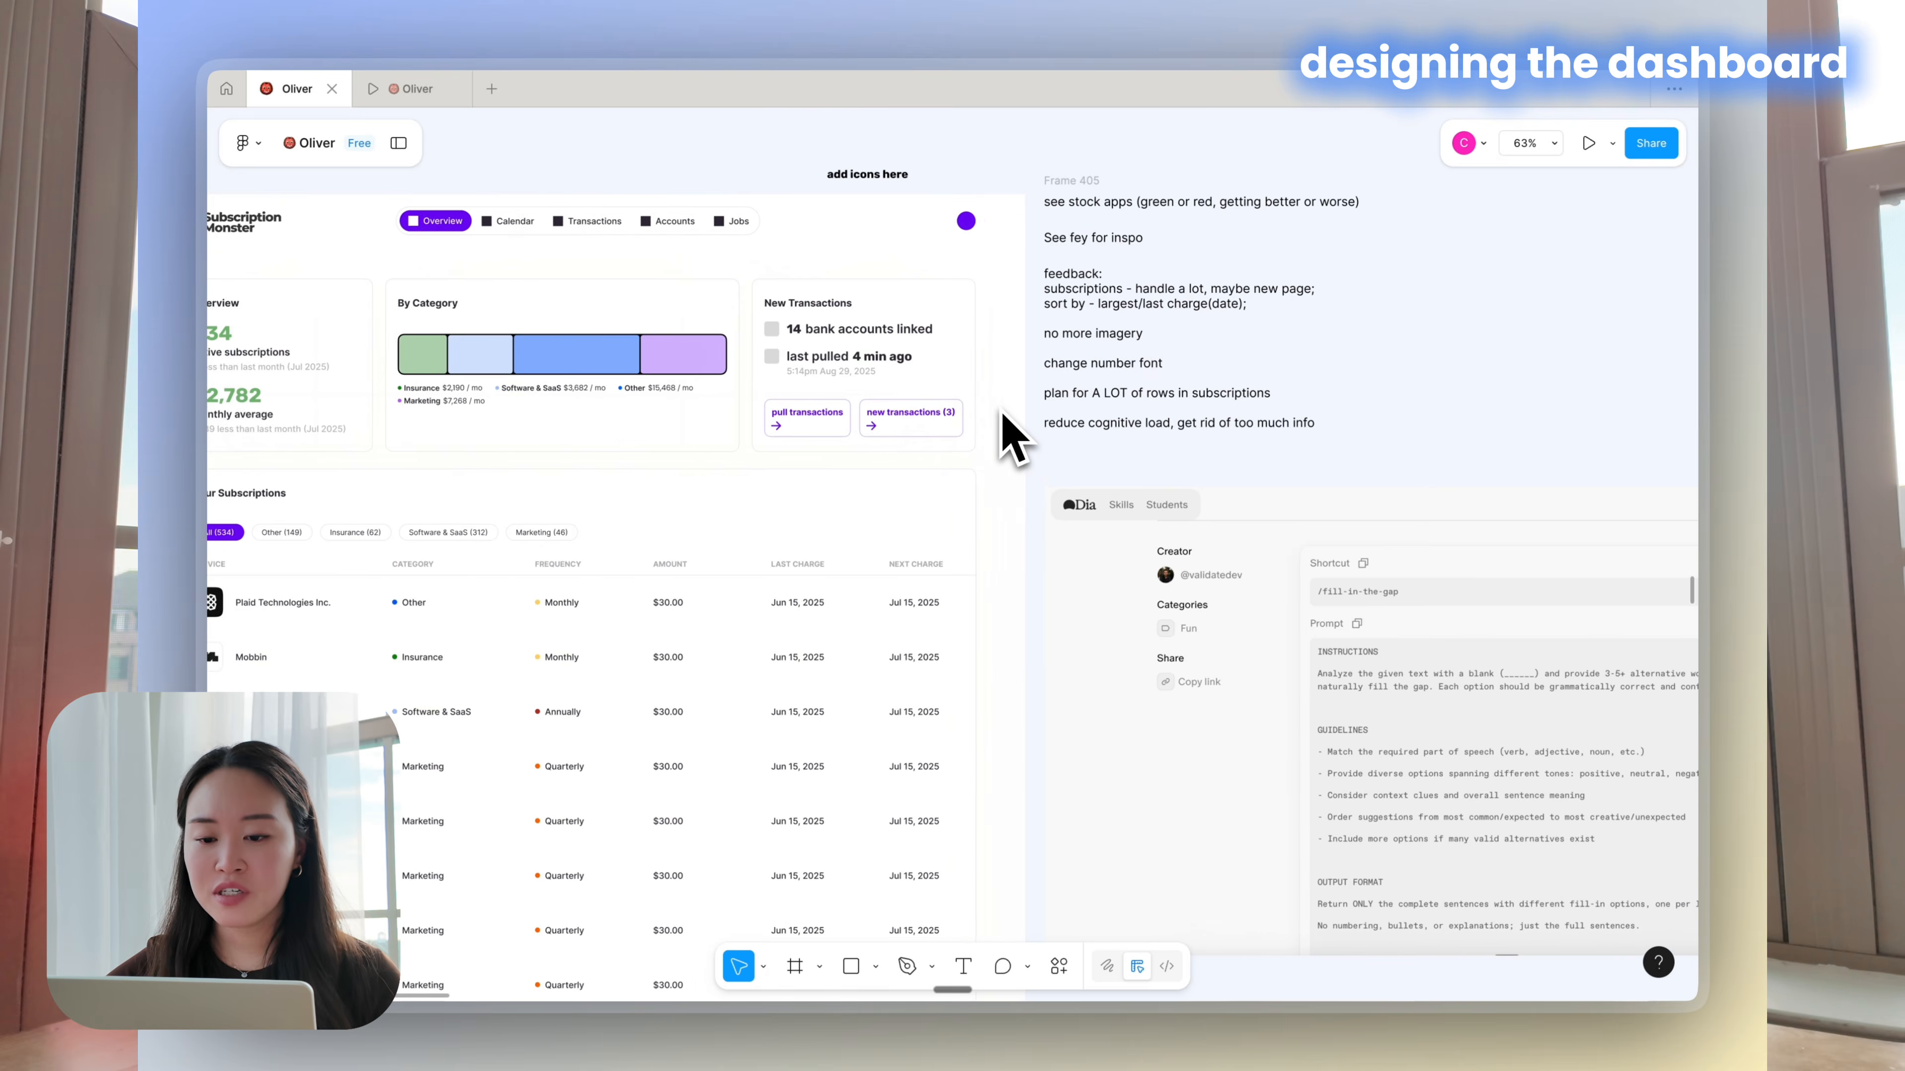
scroll(1008, 425, "right", 6)
Switch to the browser and look through the Dia browser home page for visual inspiration
key("super+Tab")
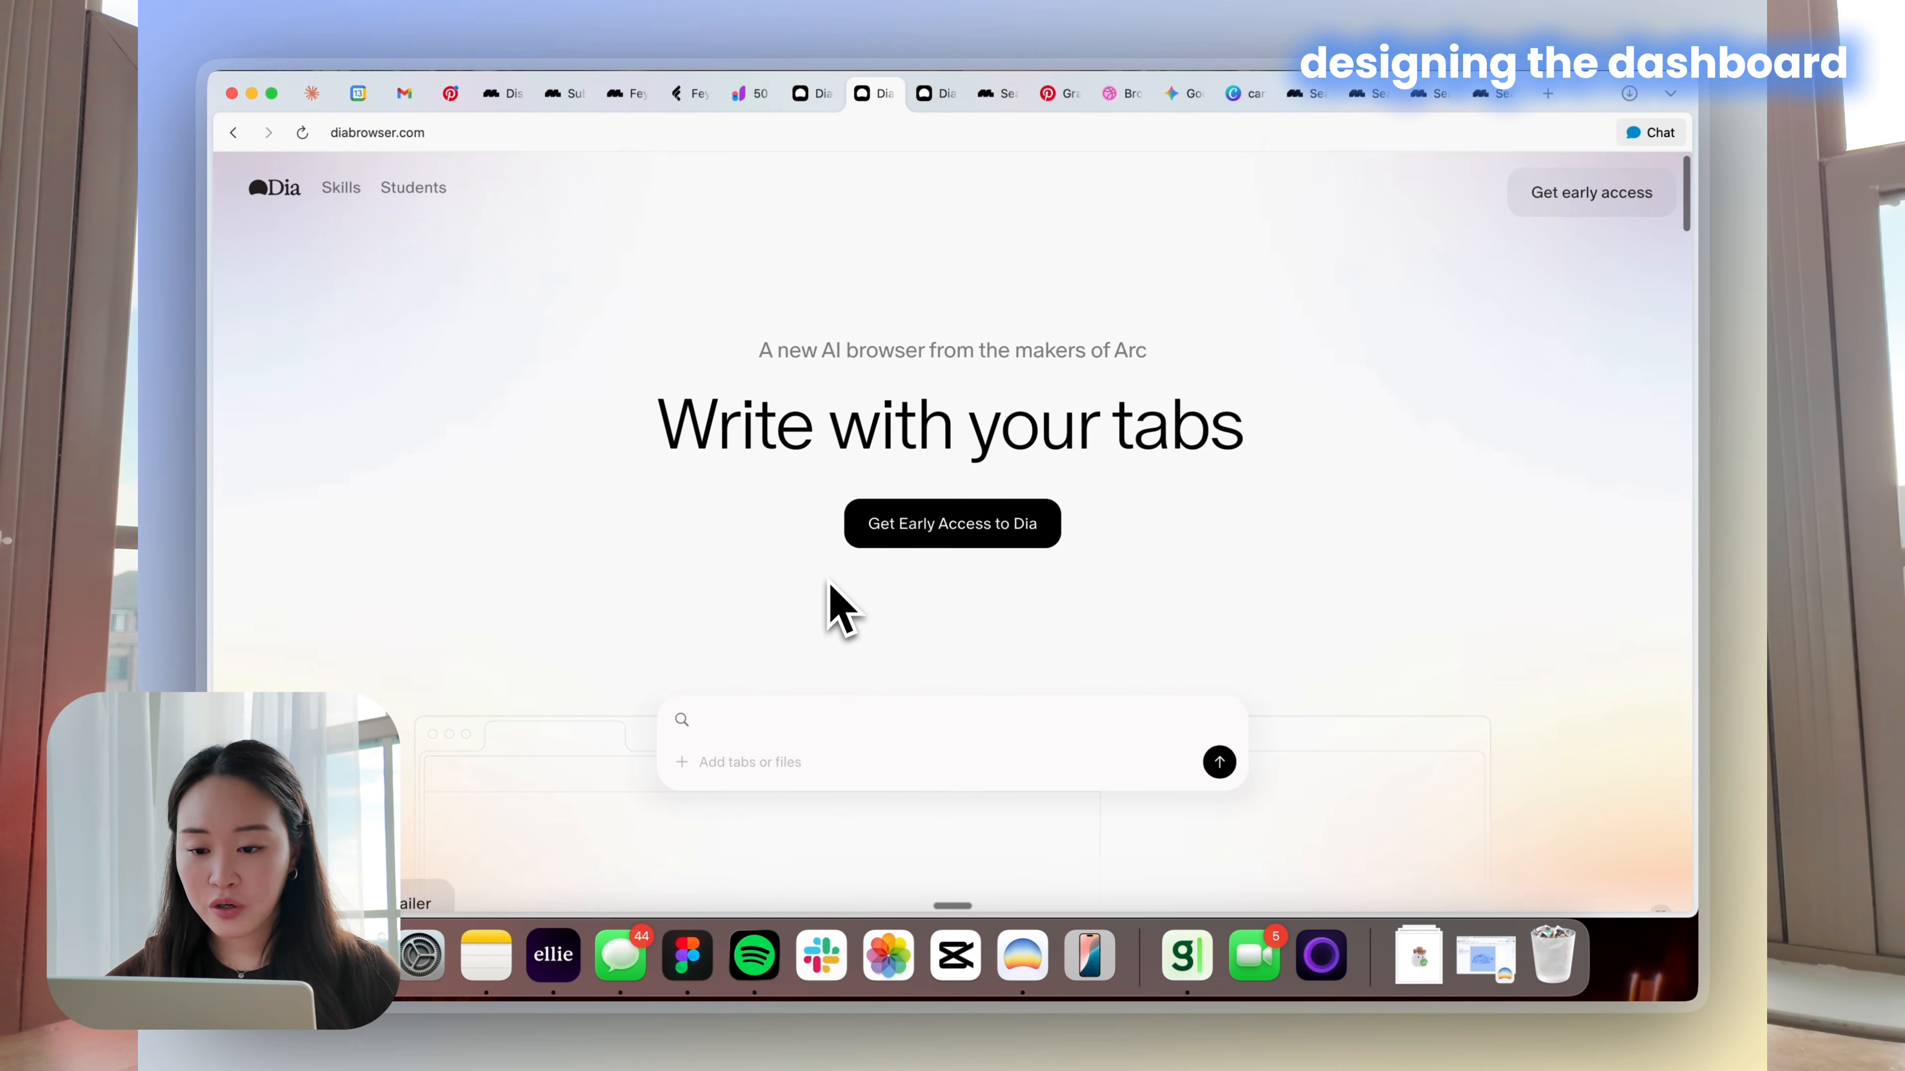
scroll(831, 581, "down", 5)
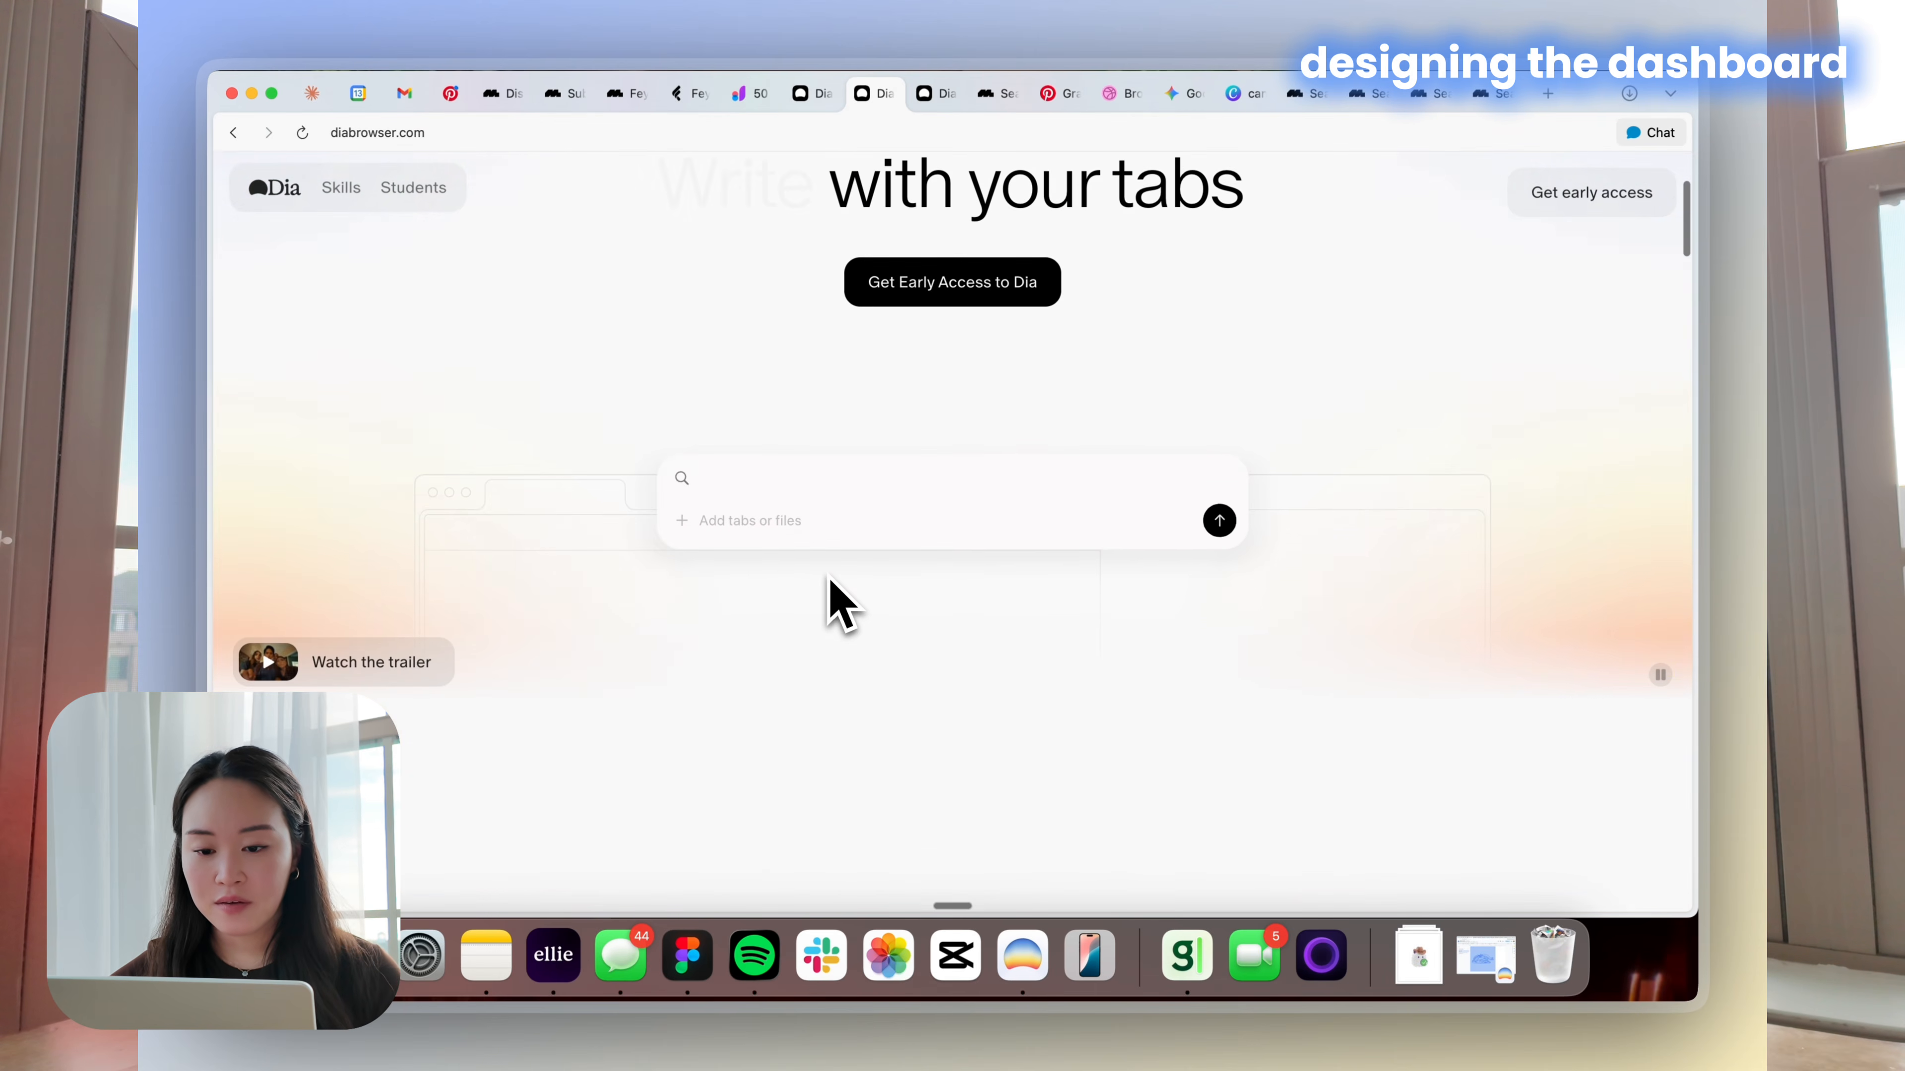
scroll(830, 579, "down", 12)
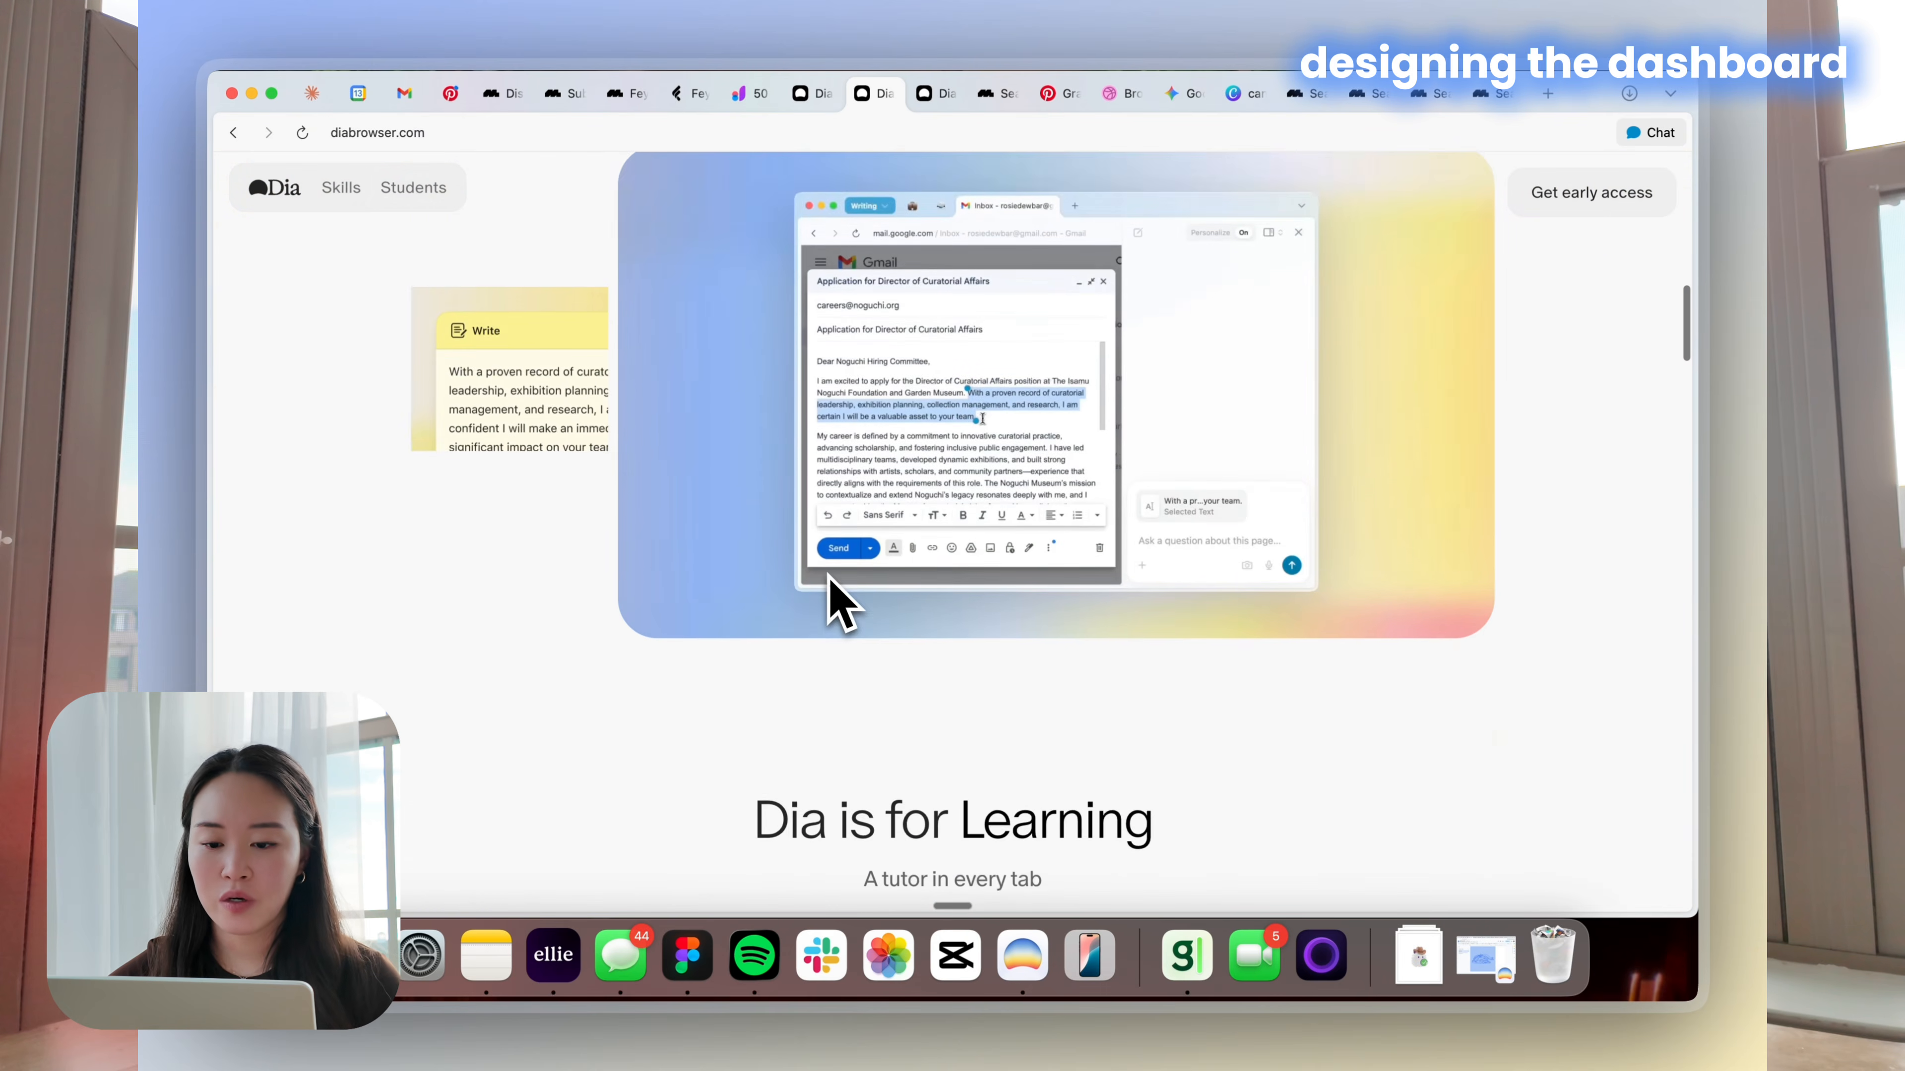
Look through the Learning and Planning sections of the Dia home page
scroll(829, 579, "down", 3)
scroll(829, 579, "down", 8)
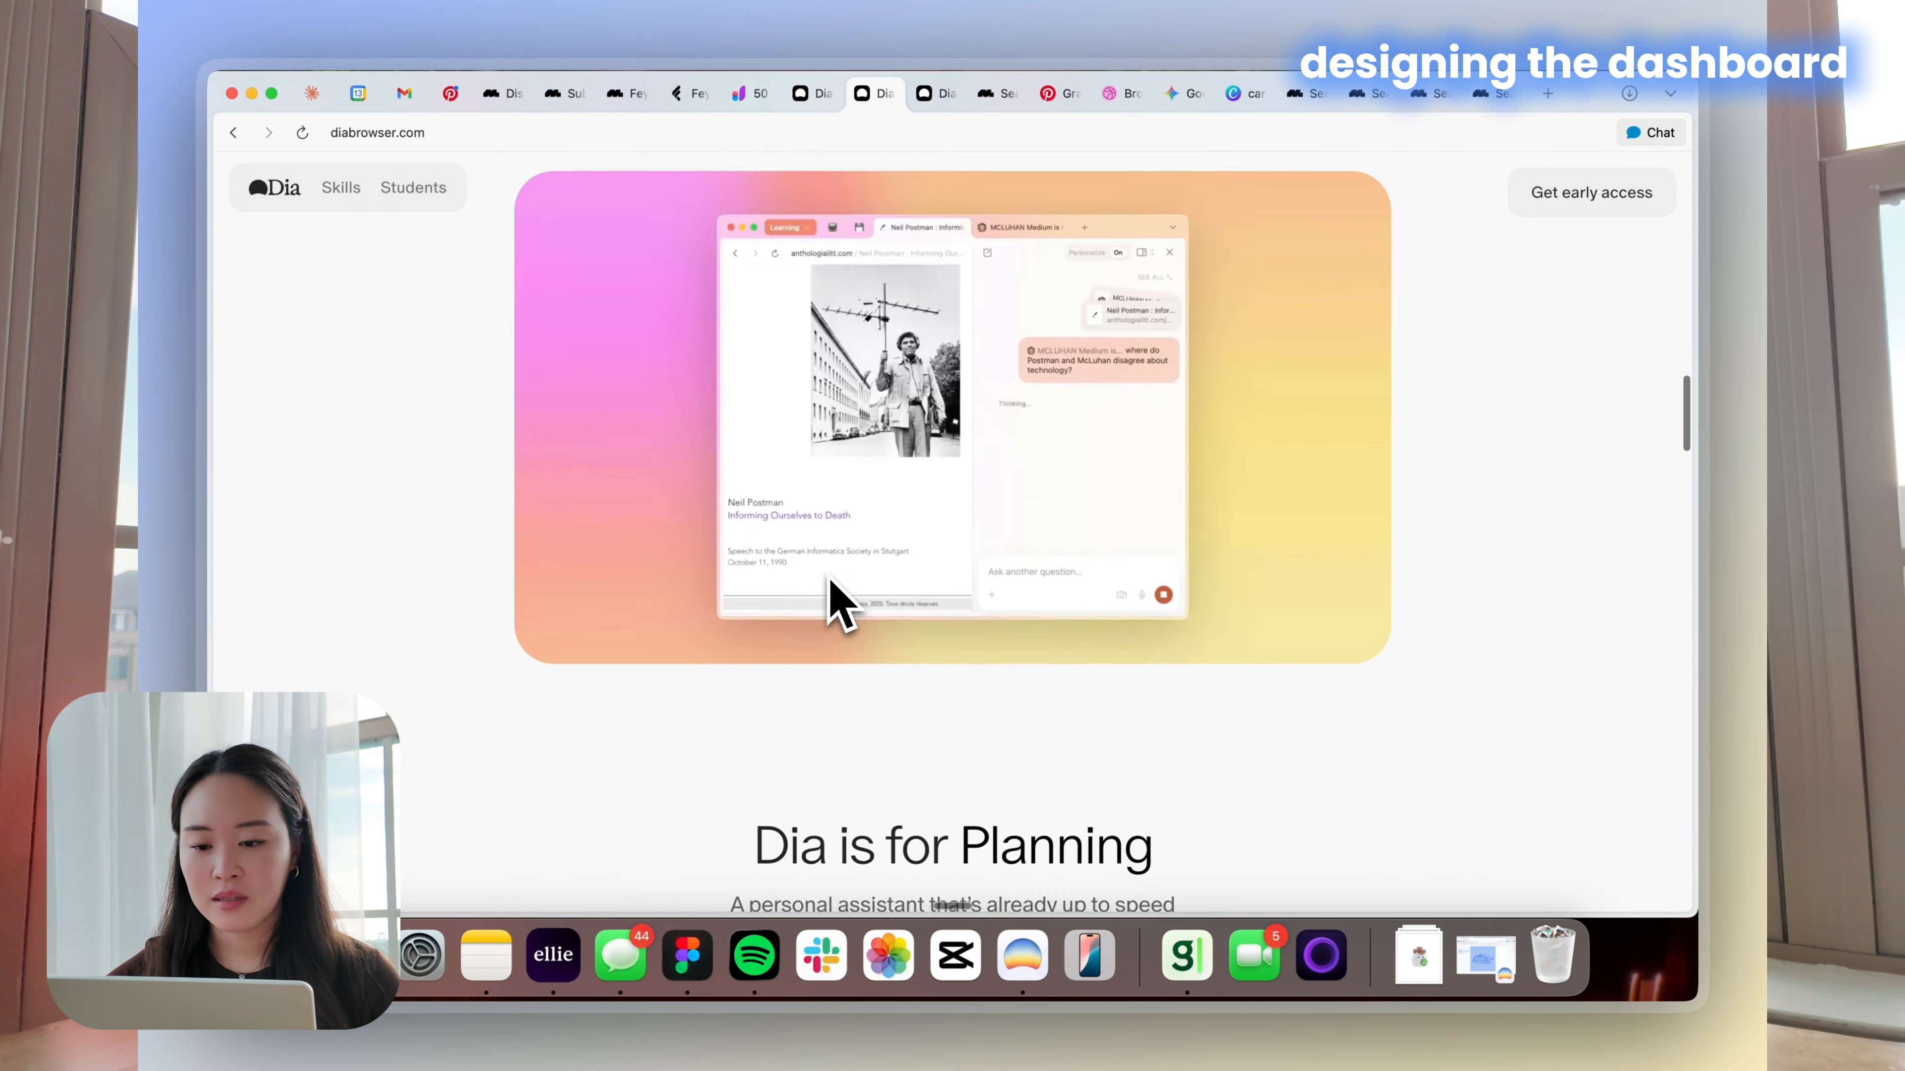
scroll(834, 593, "down", 2)
scroll(838, 608, "down", 2)
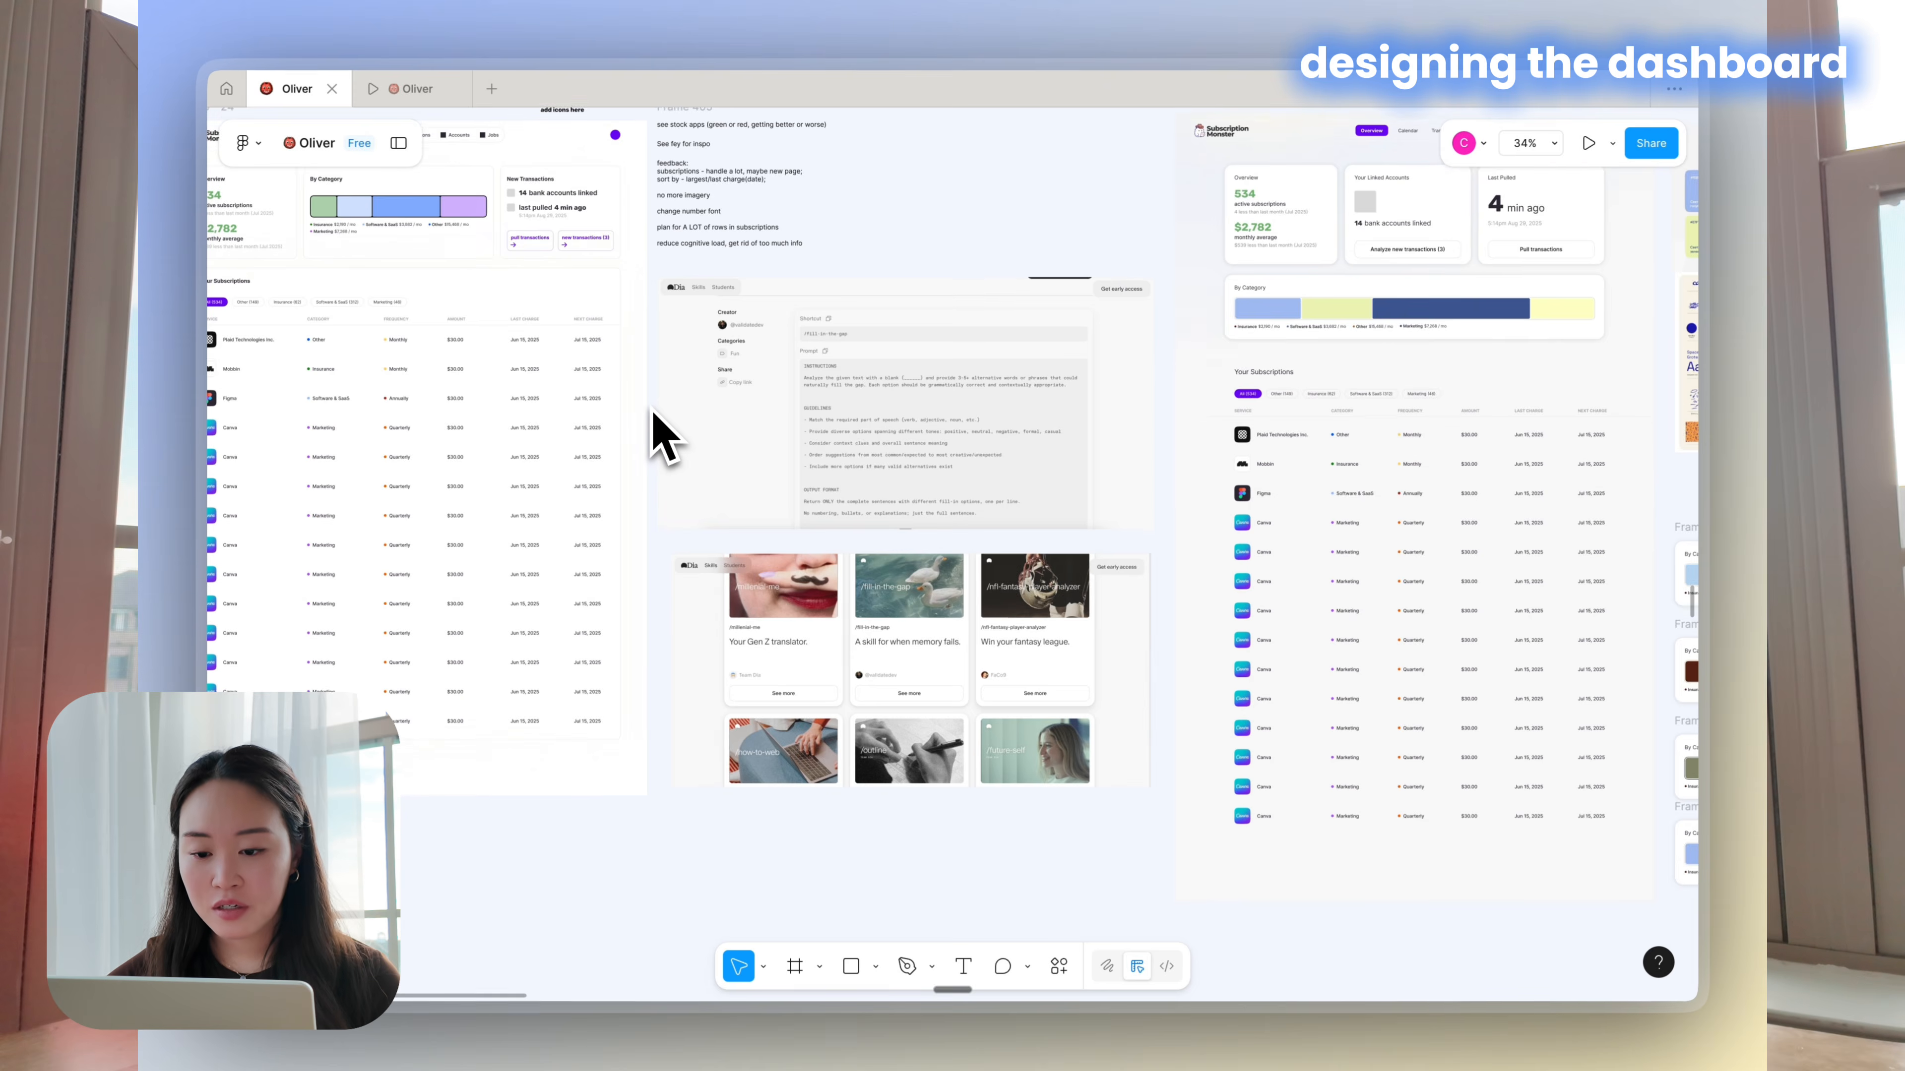
Switch back to the Figma file, select the Desktop - 25 frame and inspect its overview cards and By Category chart
scroll(652, 414, "up", 5)
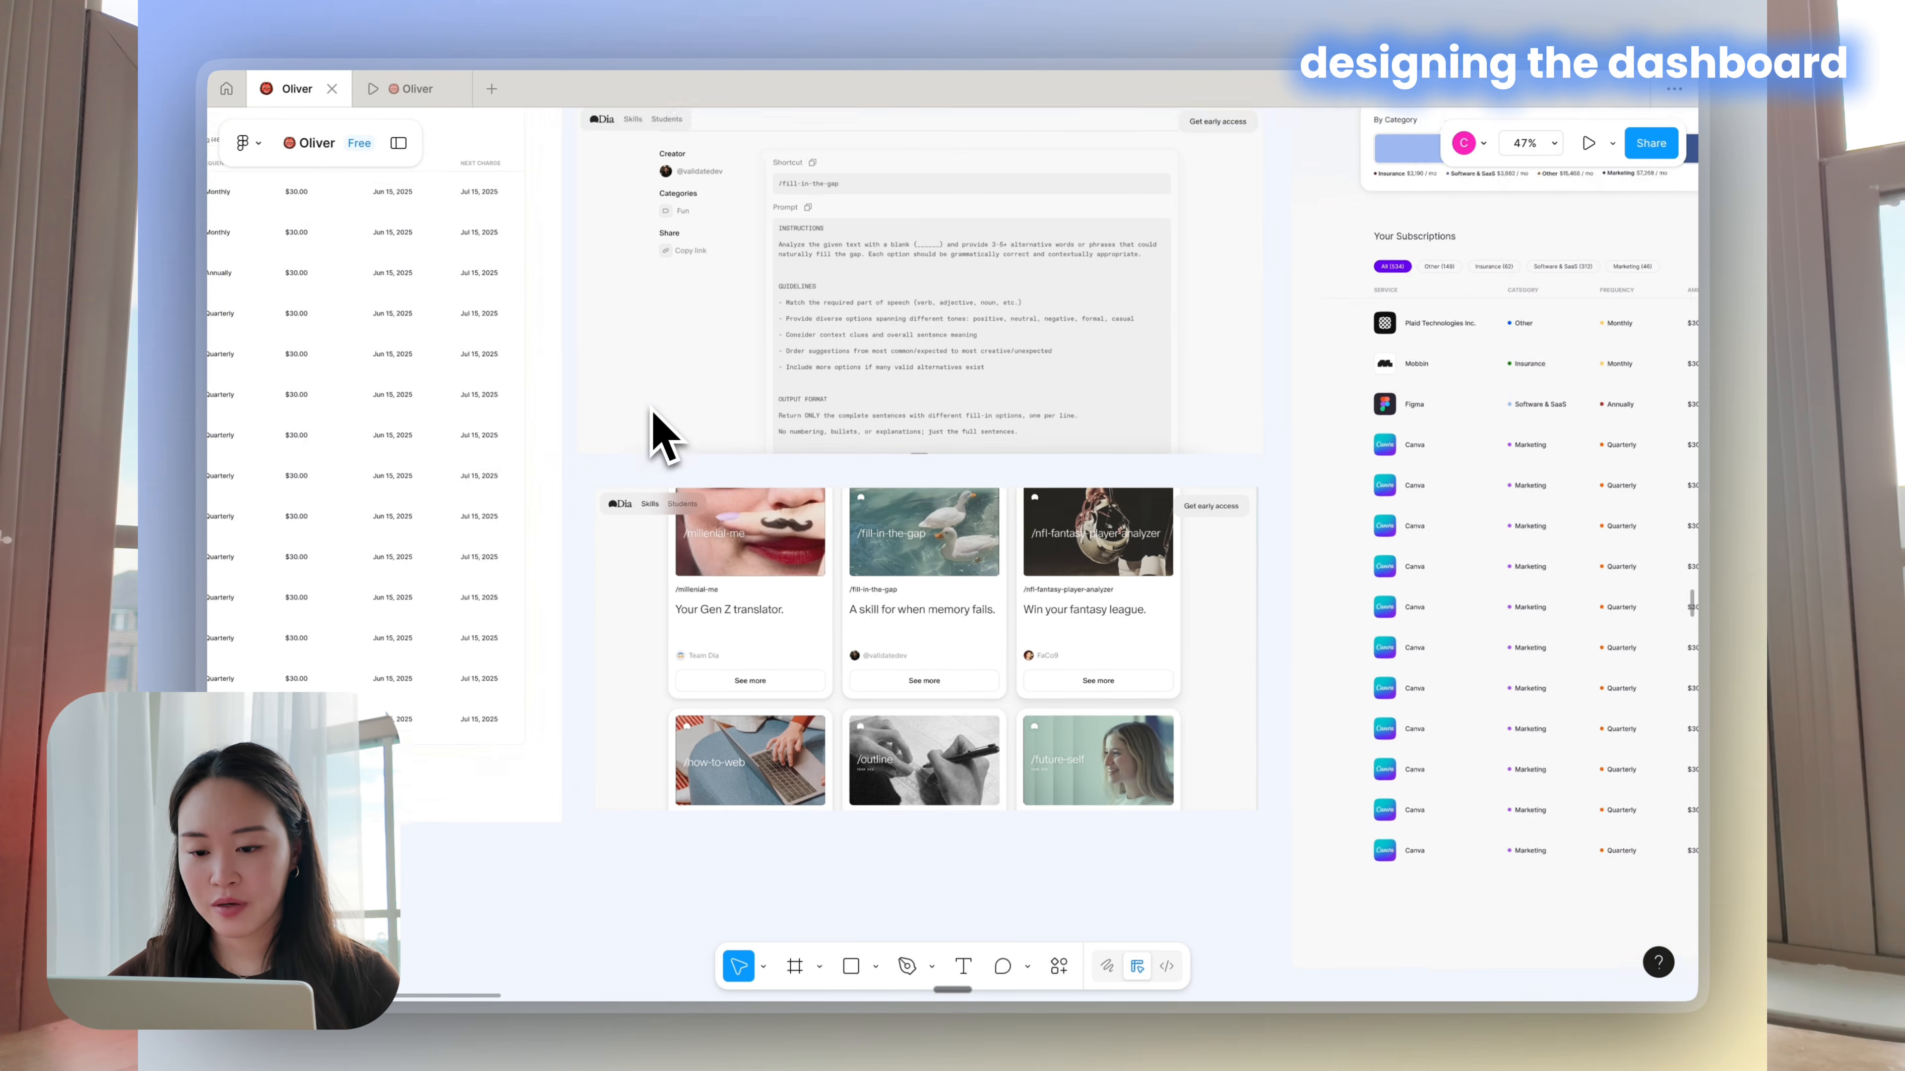
scroll(969, 616, "down", 2)
scroll(1050, 450, "right", 5)
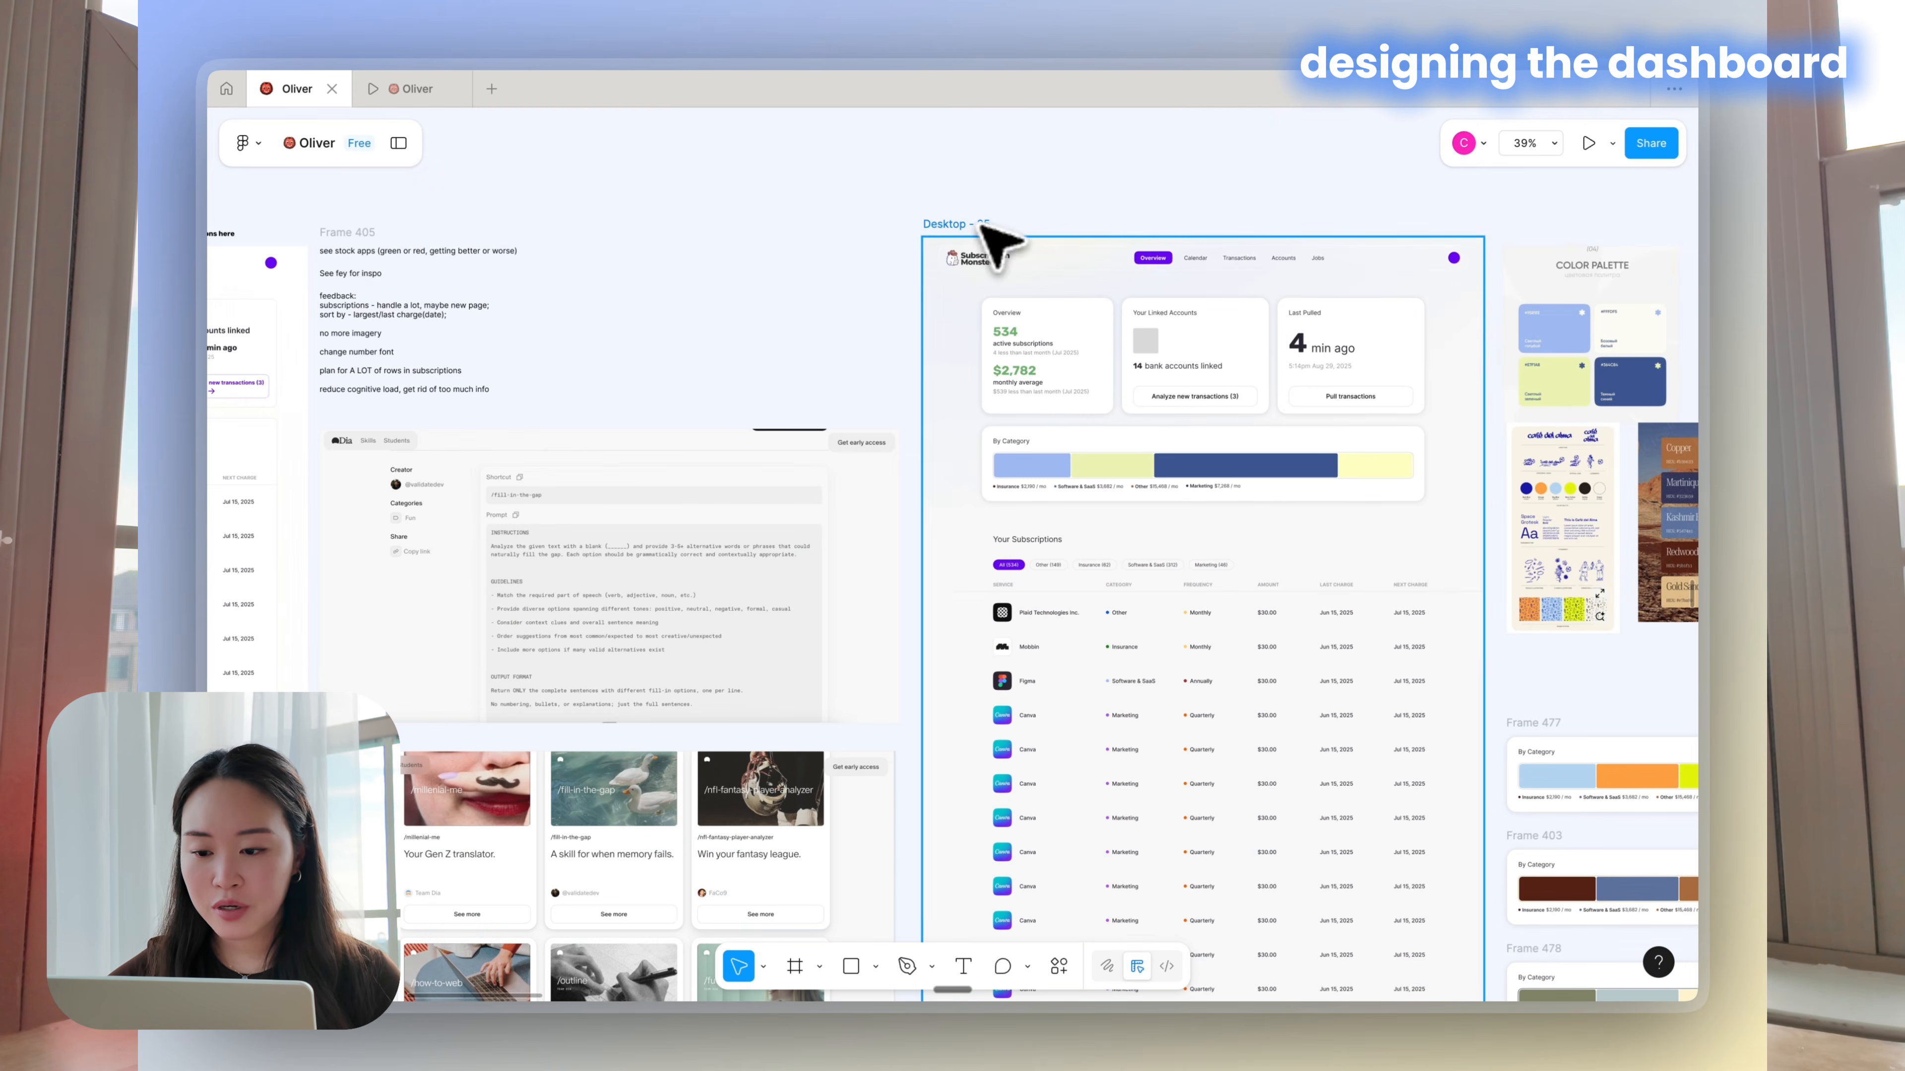
left_click(974, 225)
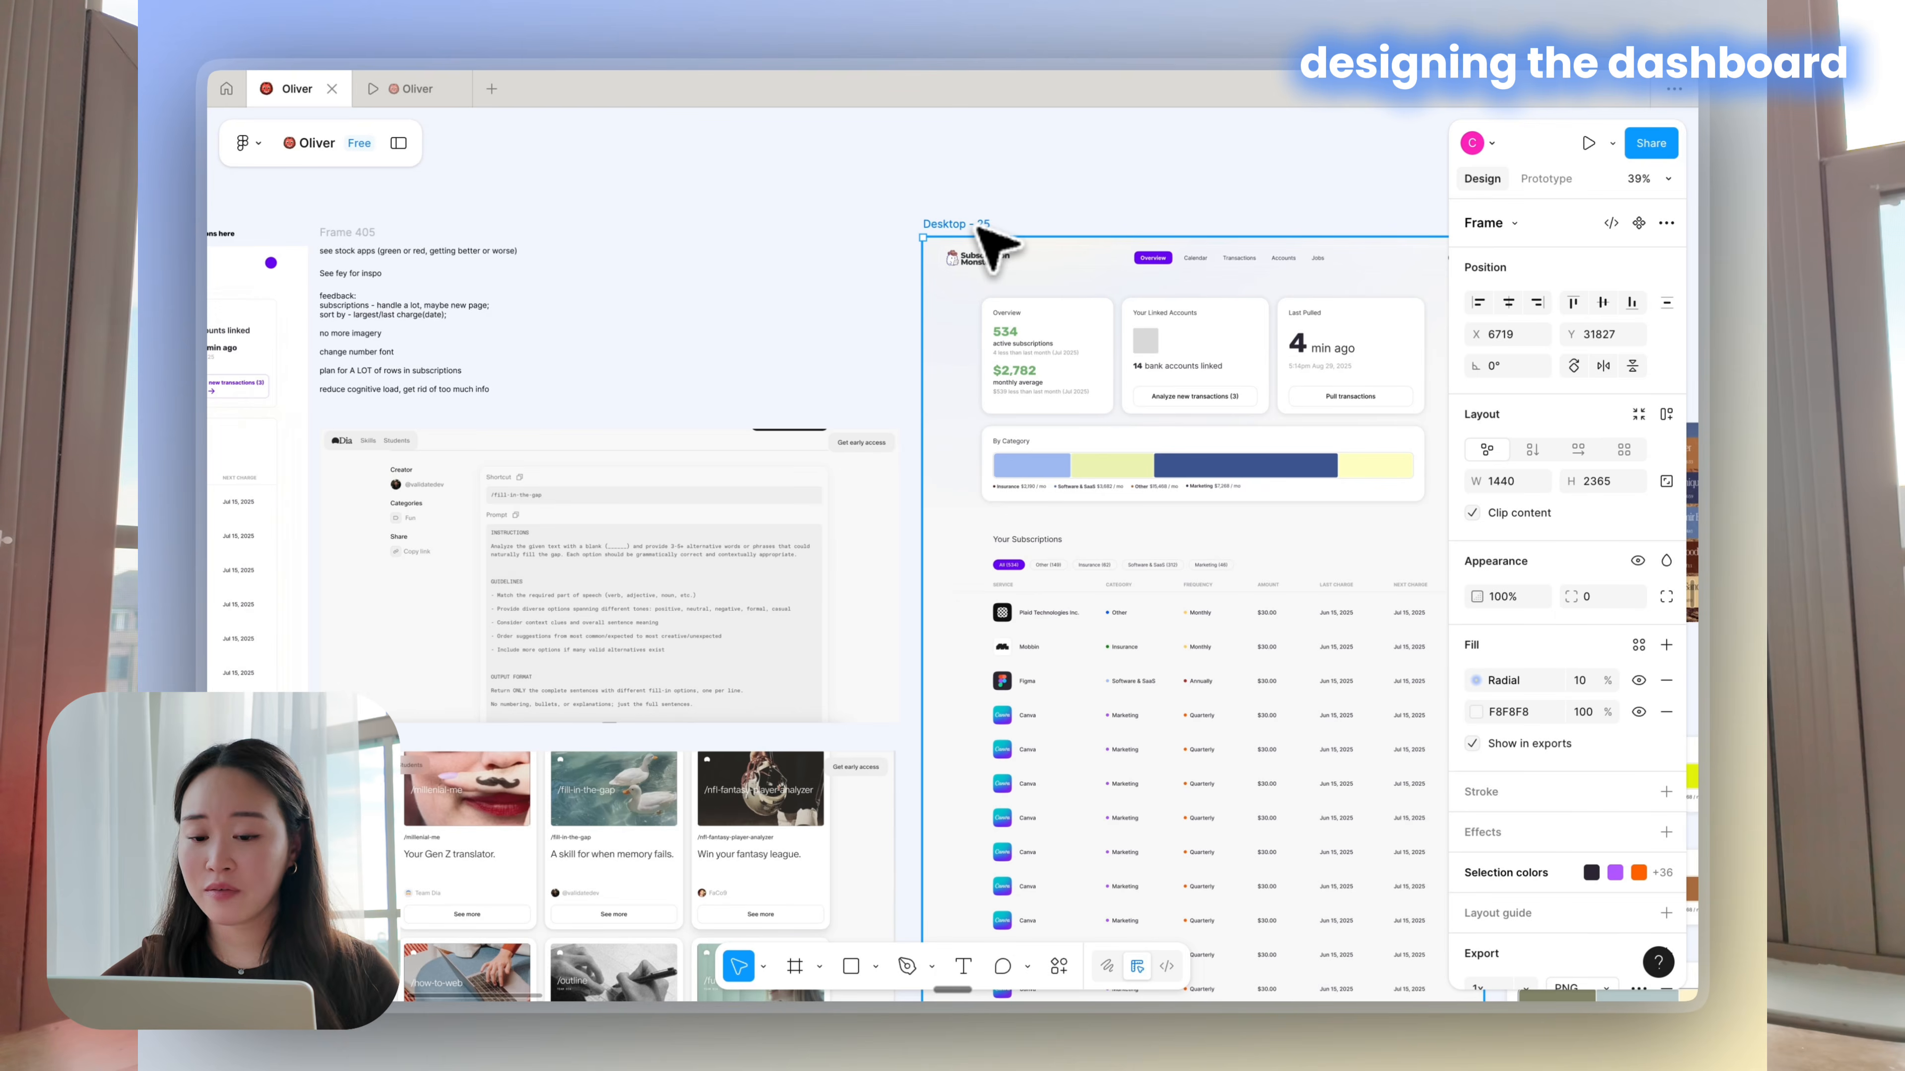
scroll(974, 300, "right", 4)
scroll(970, 306, "up", 4)
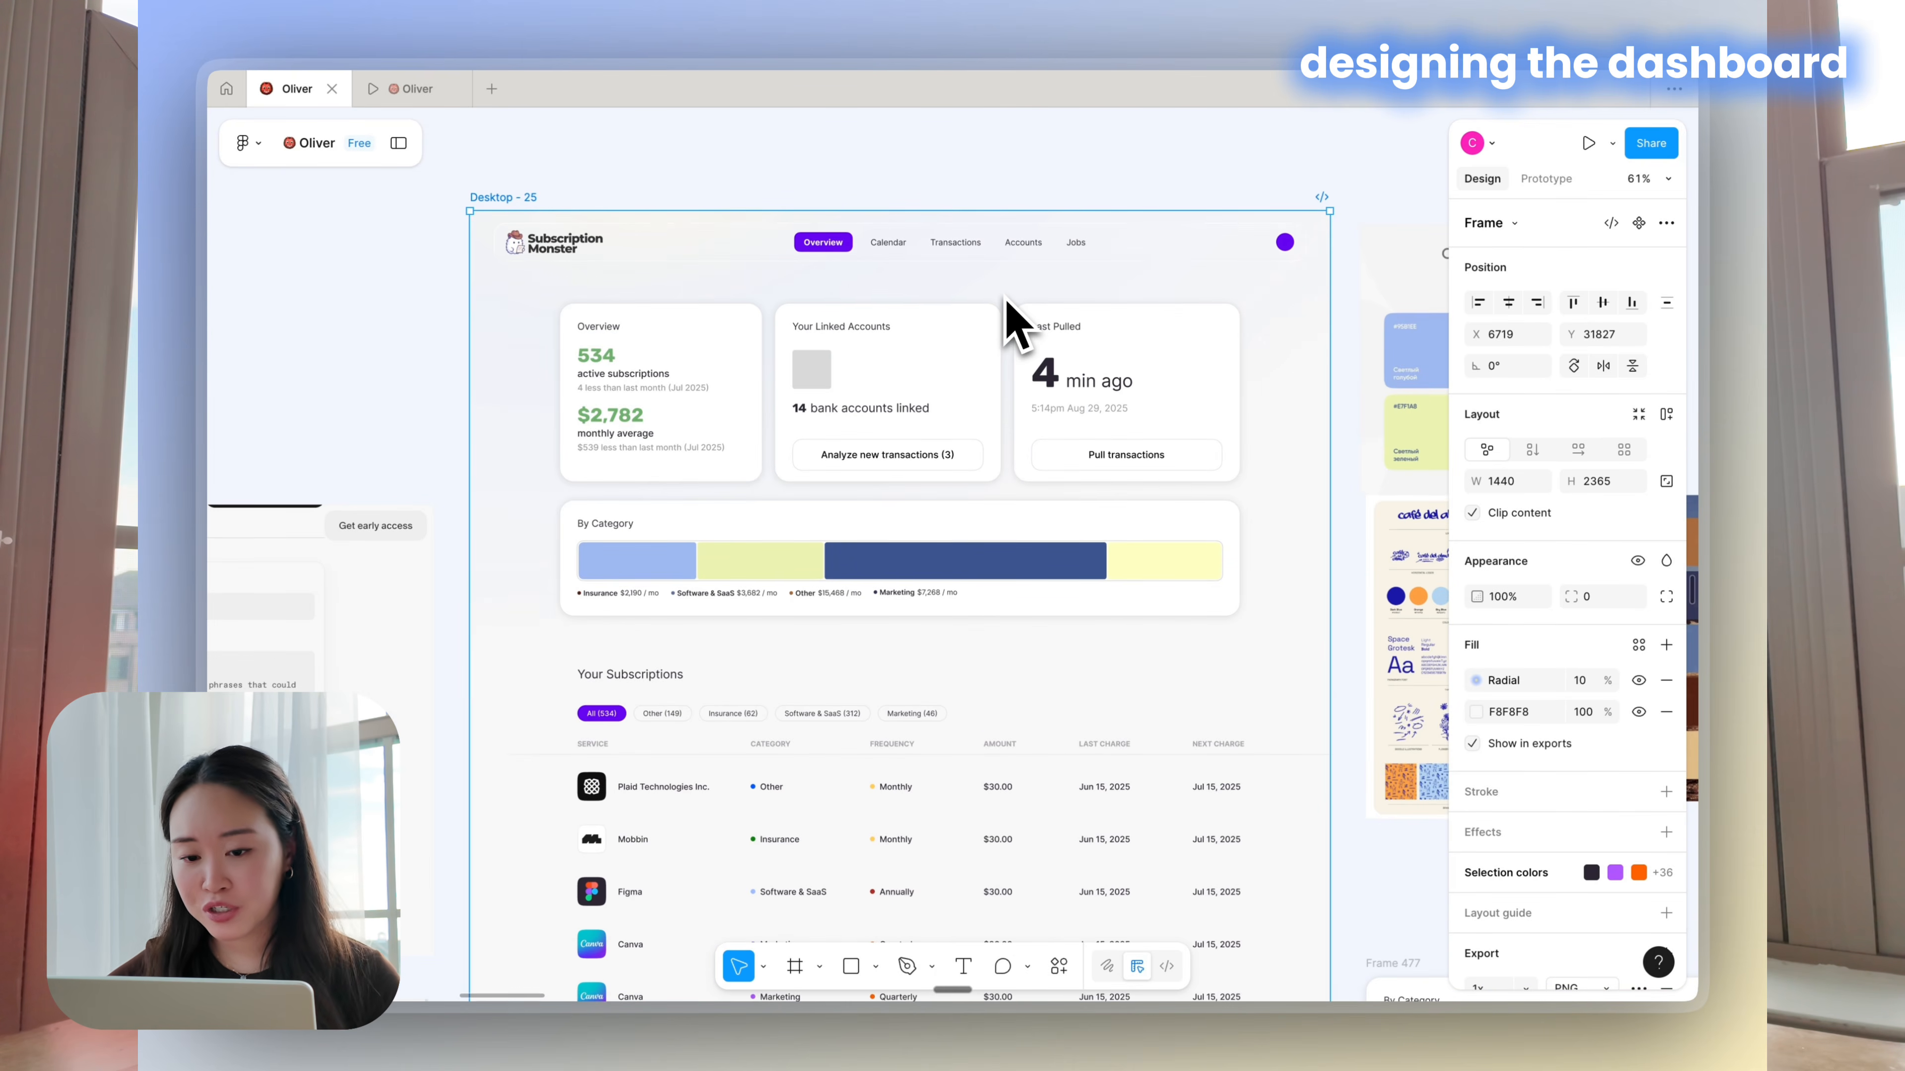
scroll(1008, 315, "down", 4)
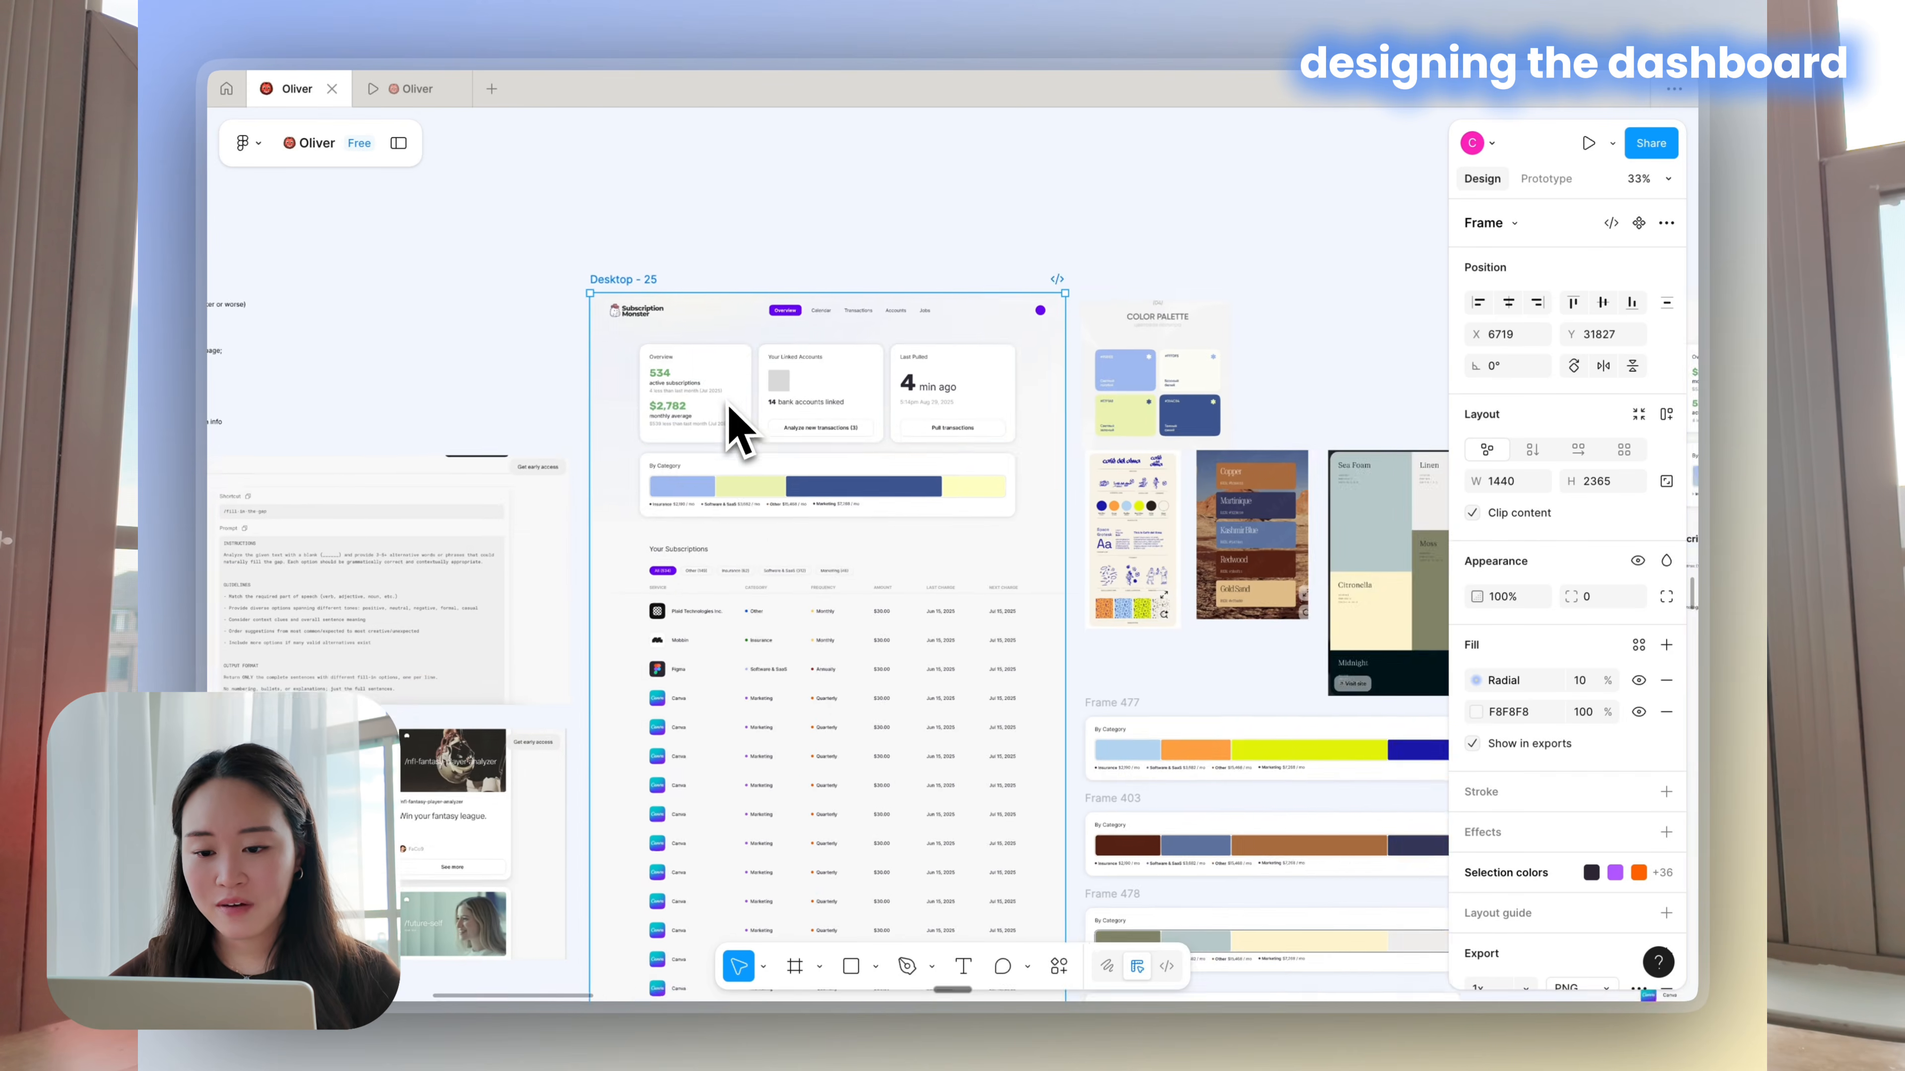
scroll(750, 420, "left", 3)
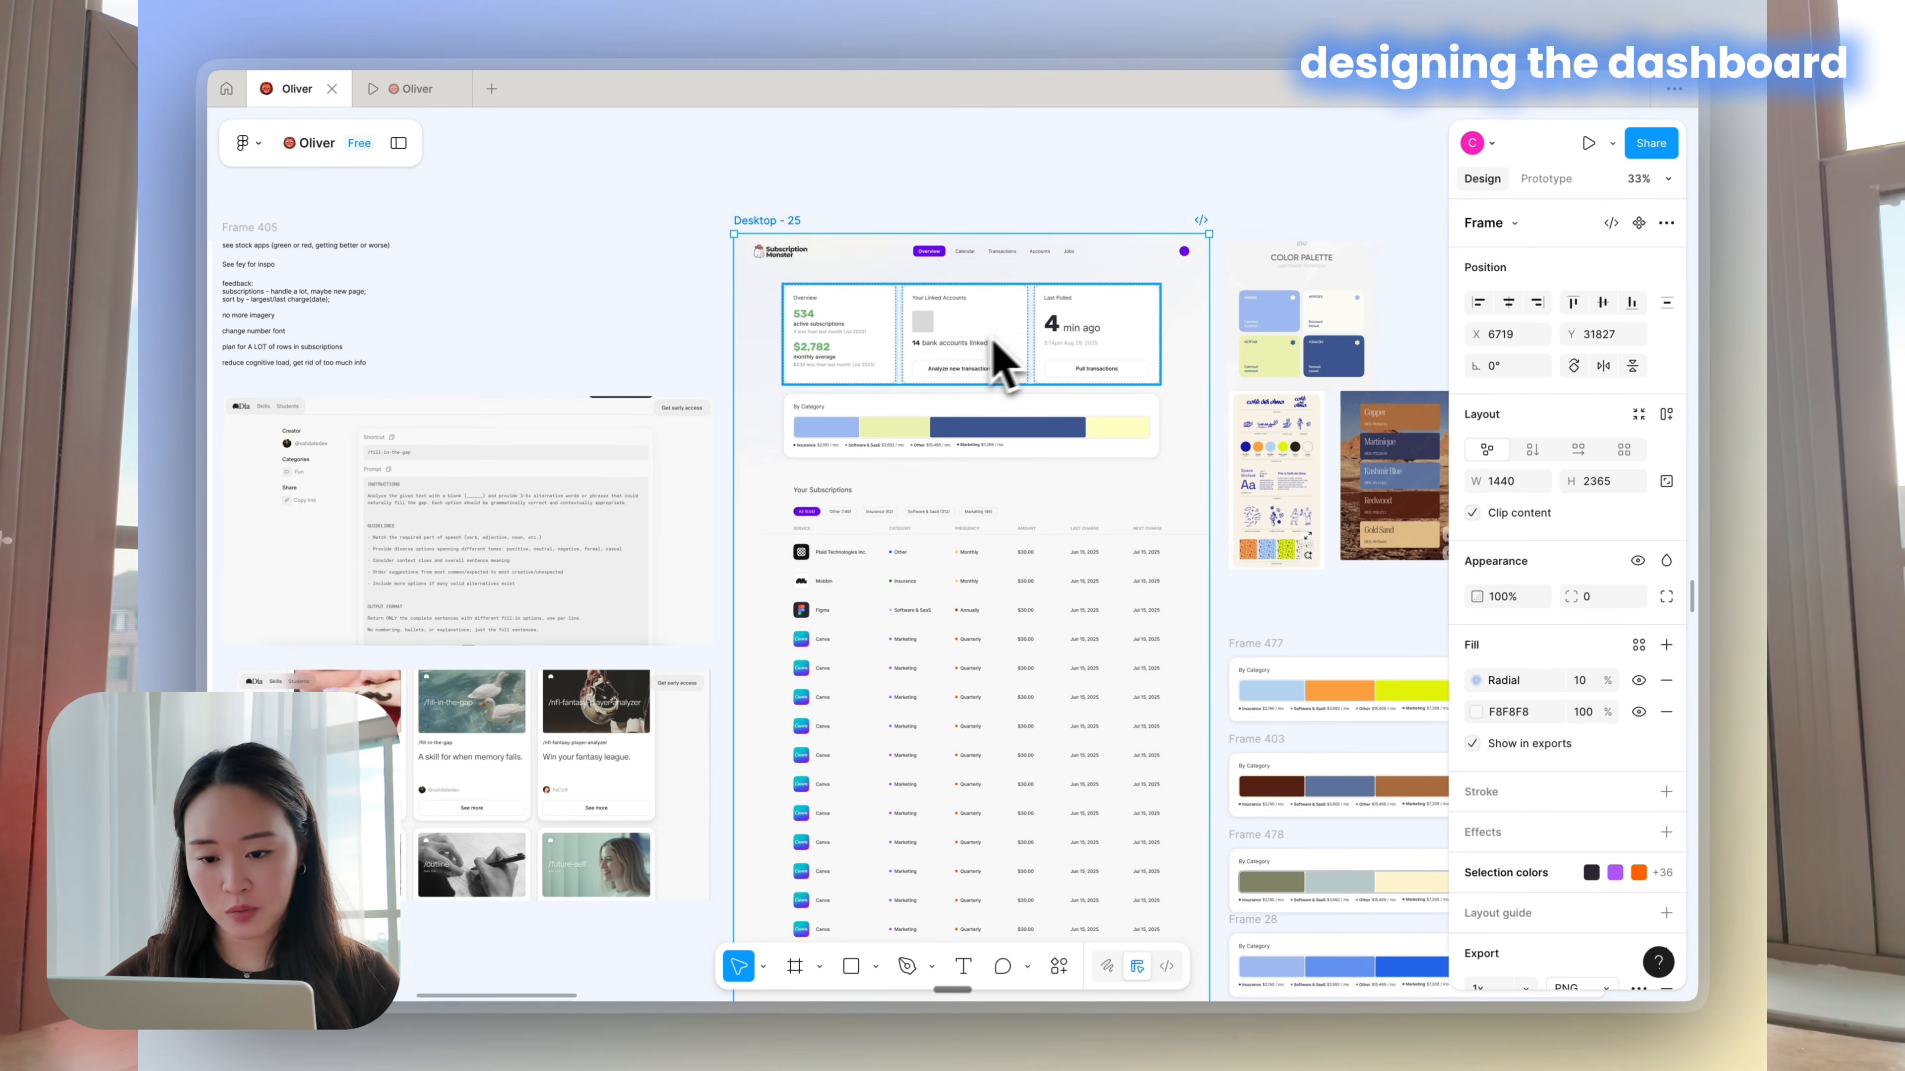
scroll(957, 247, "up", 5)
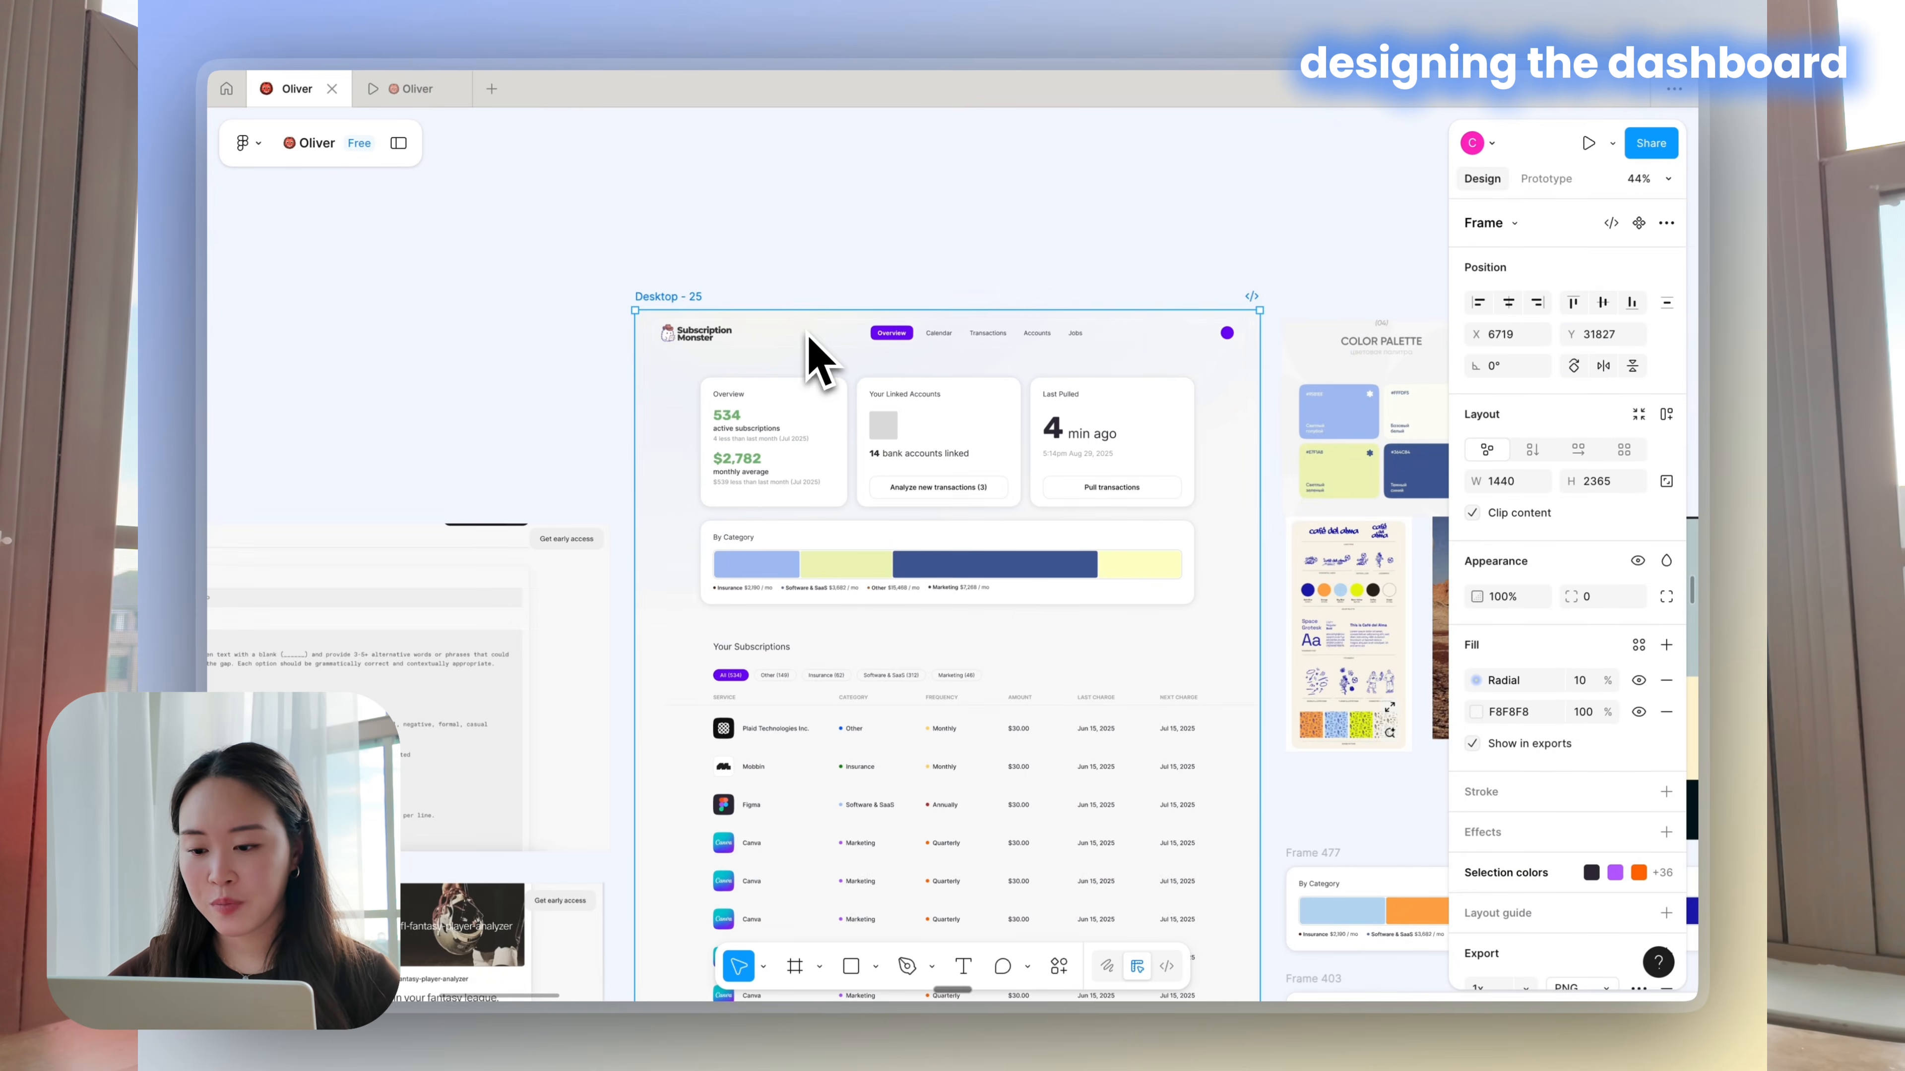
Preview Desktop - 25 as a prototype and check how the subscriptions content passes under the fixed navigation bar
left_click(1588, 142)
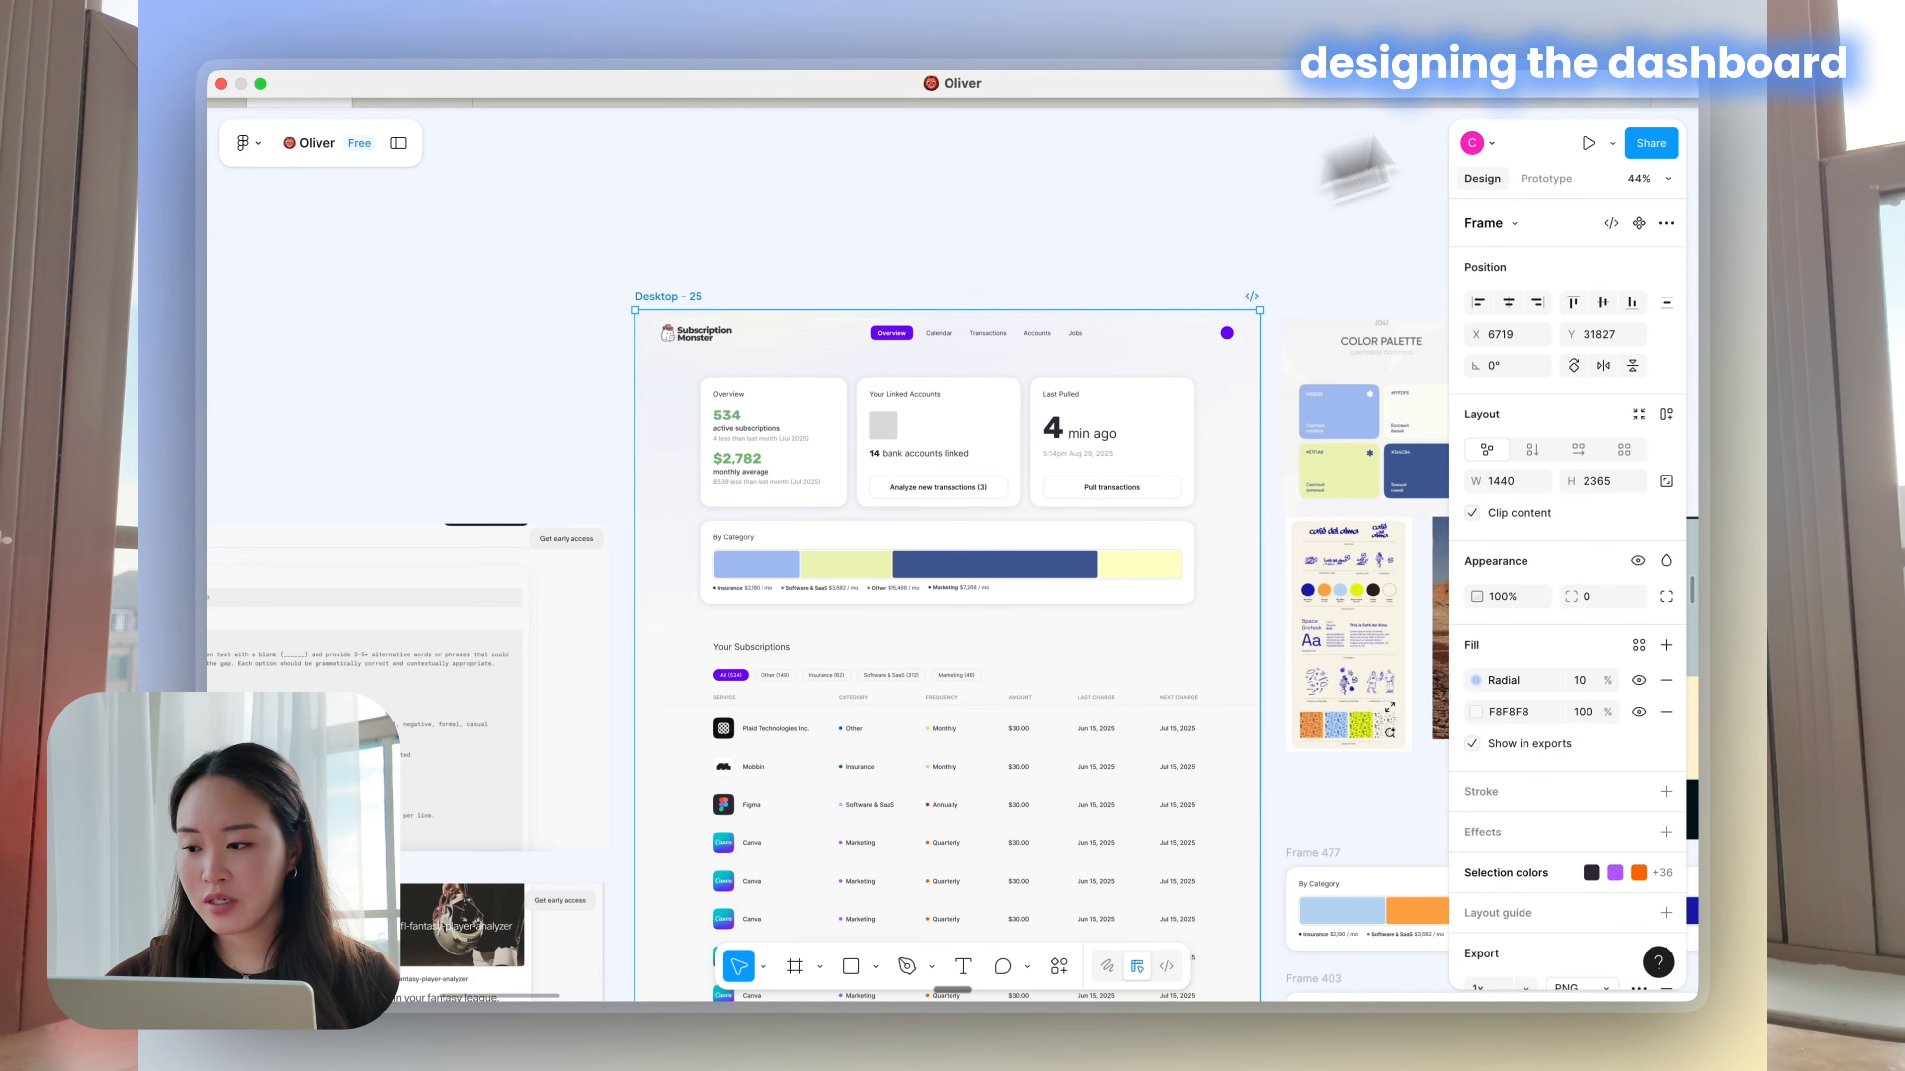
scroll(892, 502, "down", 3)
scroll(909, 518, "down", 5)
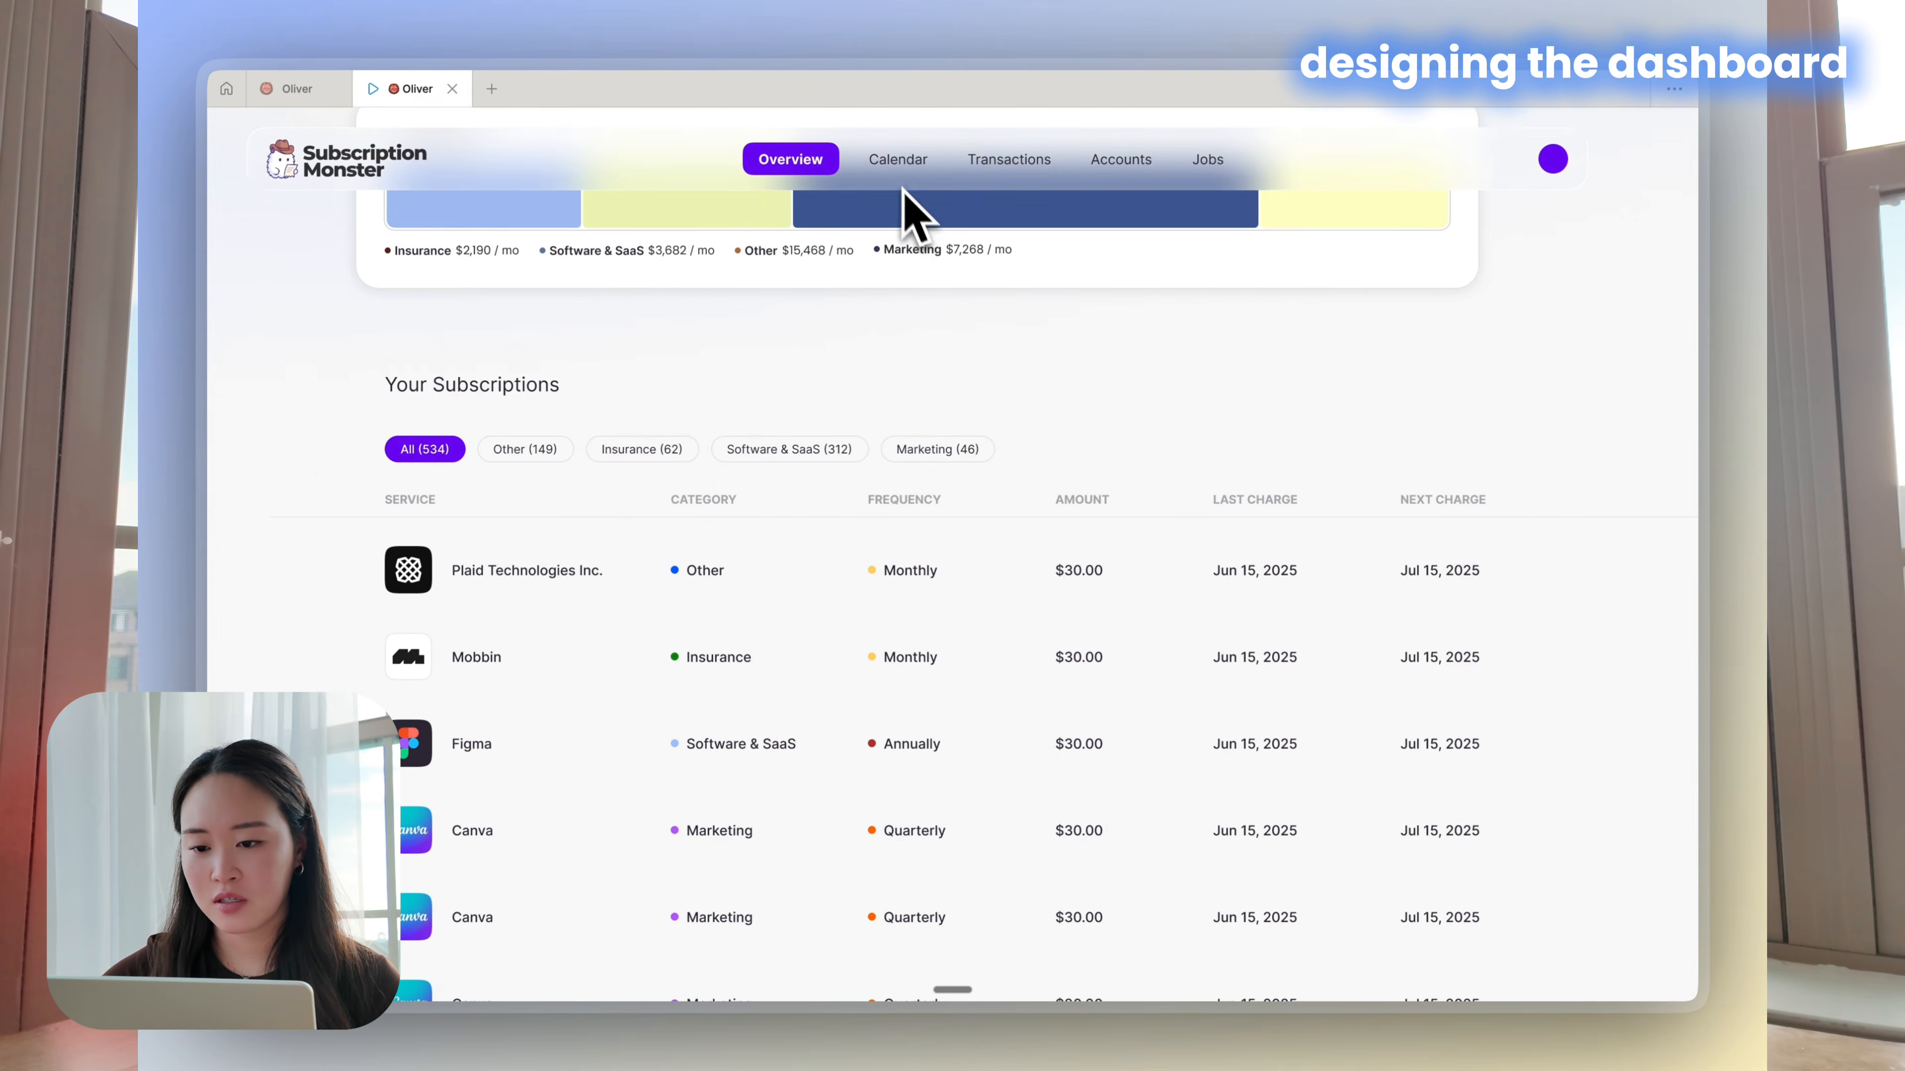
scroll(906, 425, "down", 1)
scroll(906, 425, "up", 1)
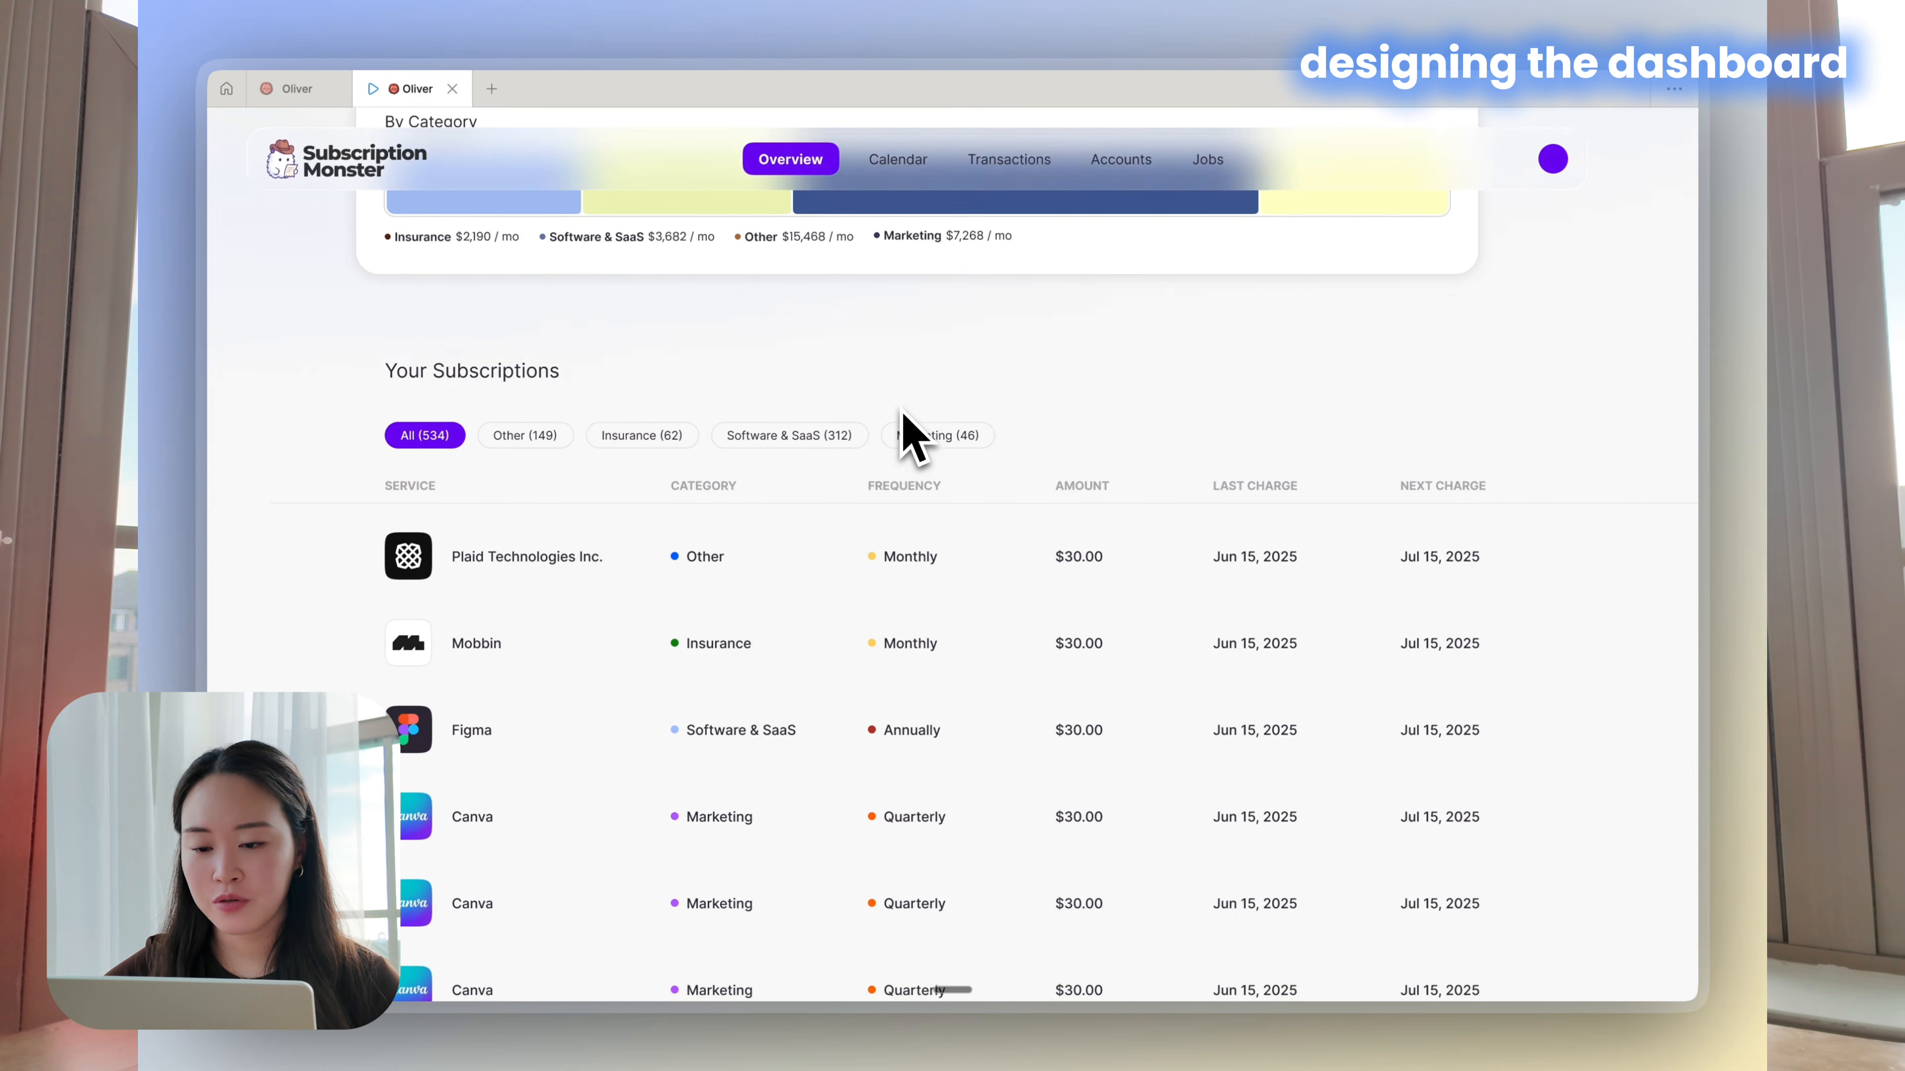
Return to the design file, examine the Glass effect settings of Desktop - 25's navigation bar, and deselect it
key("ctrl+shift+Tab")
left_click(854, 339)
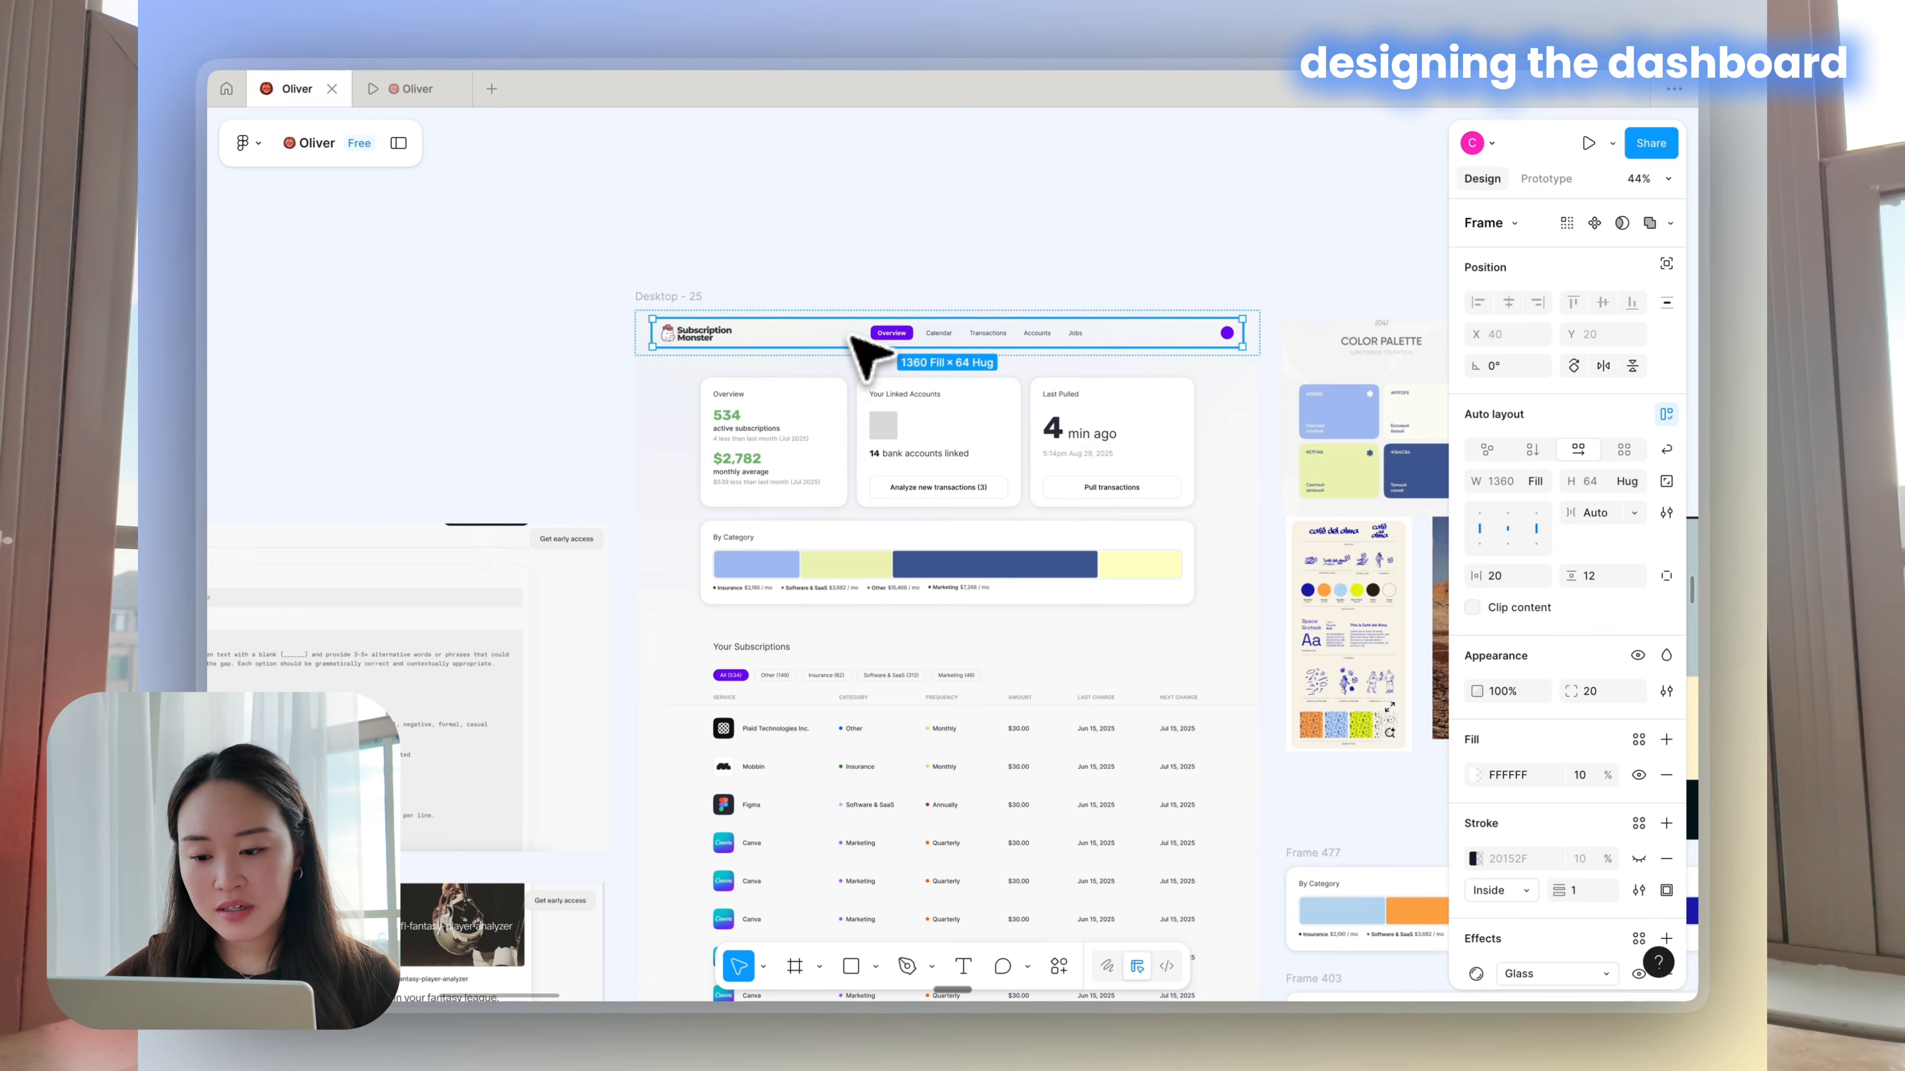
scroll(1567, 845, "down", 3)
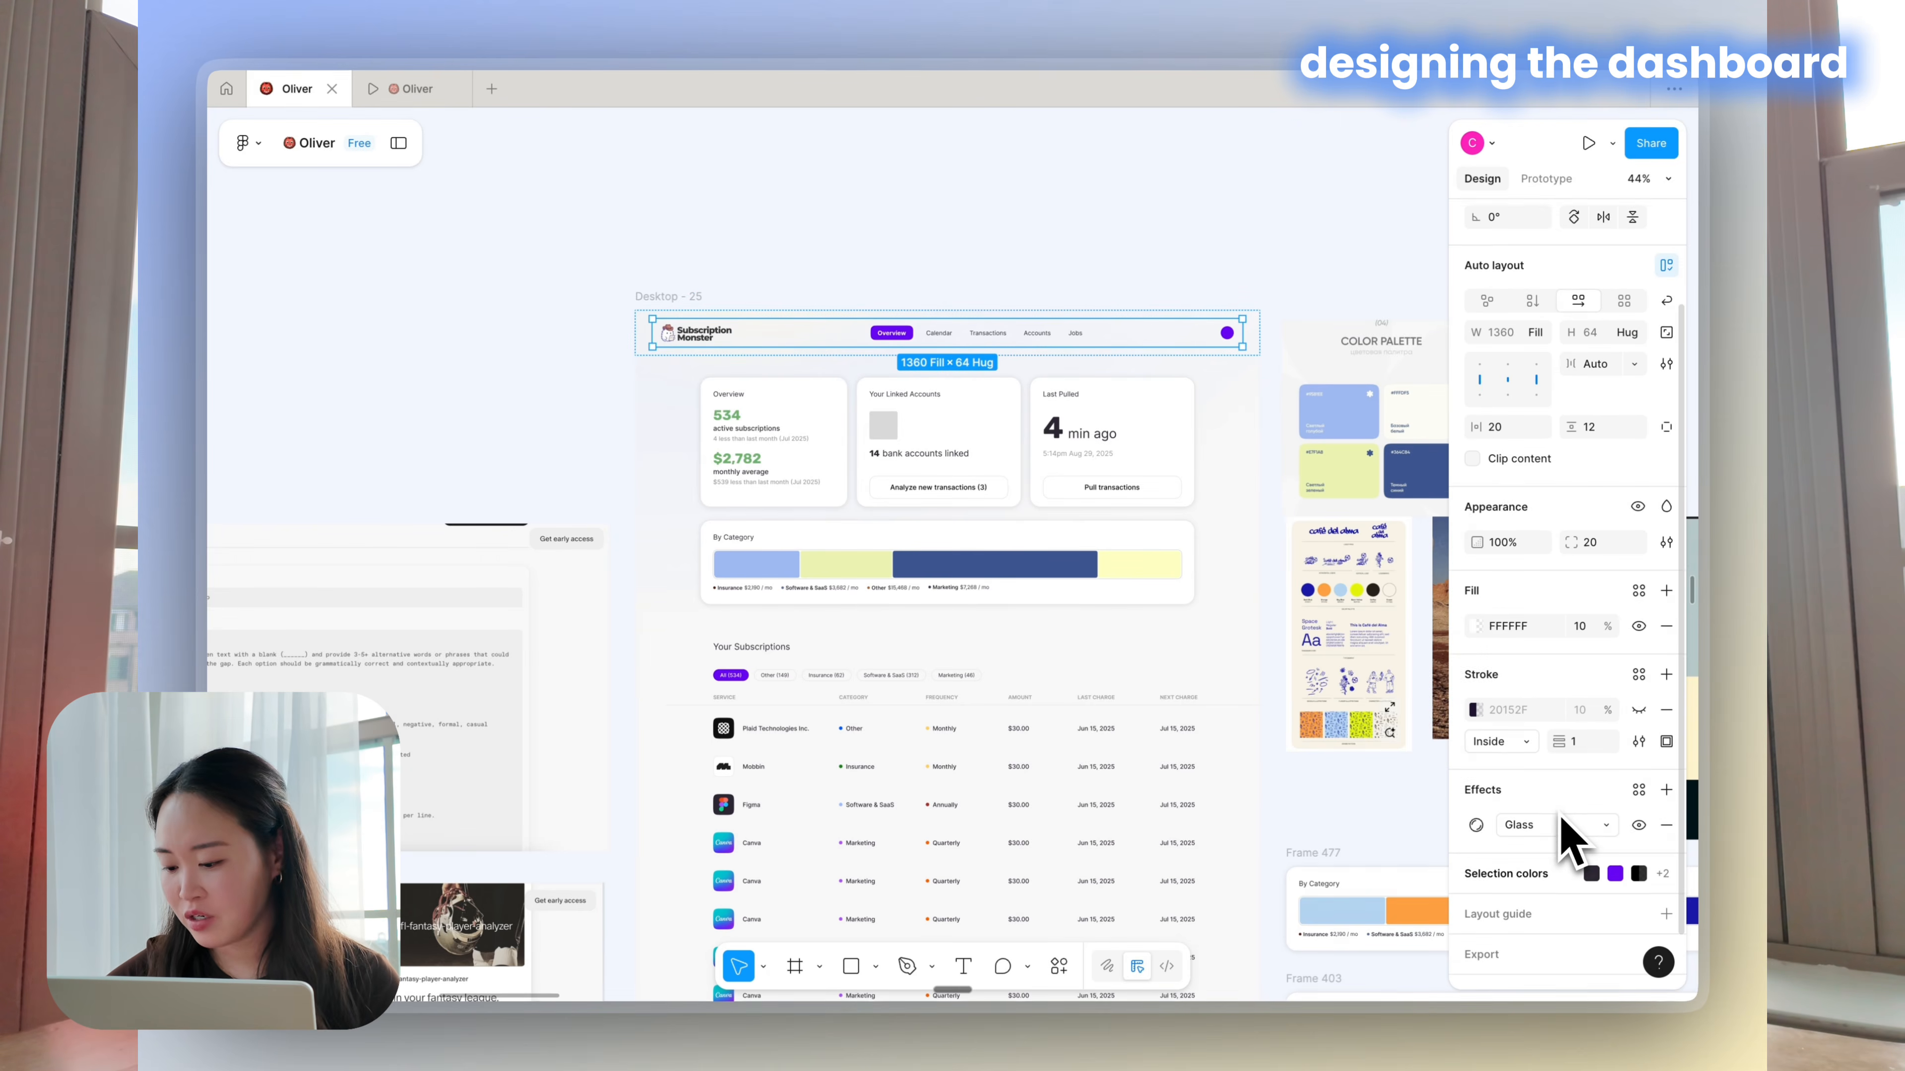
left_click(1475, 830)
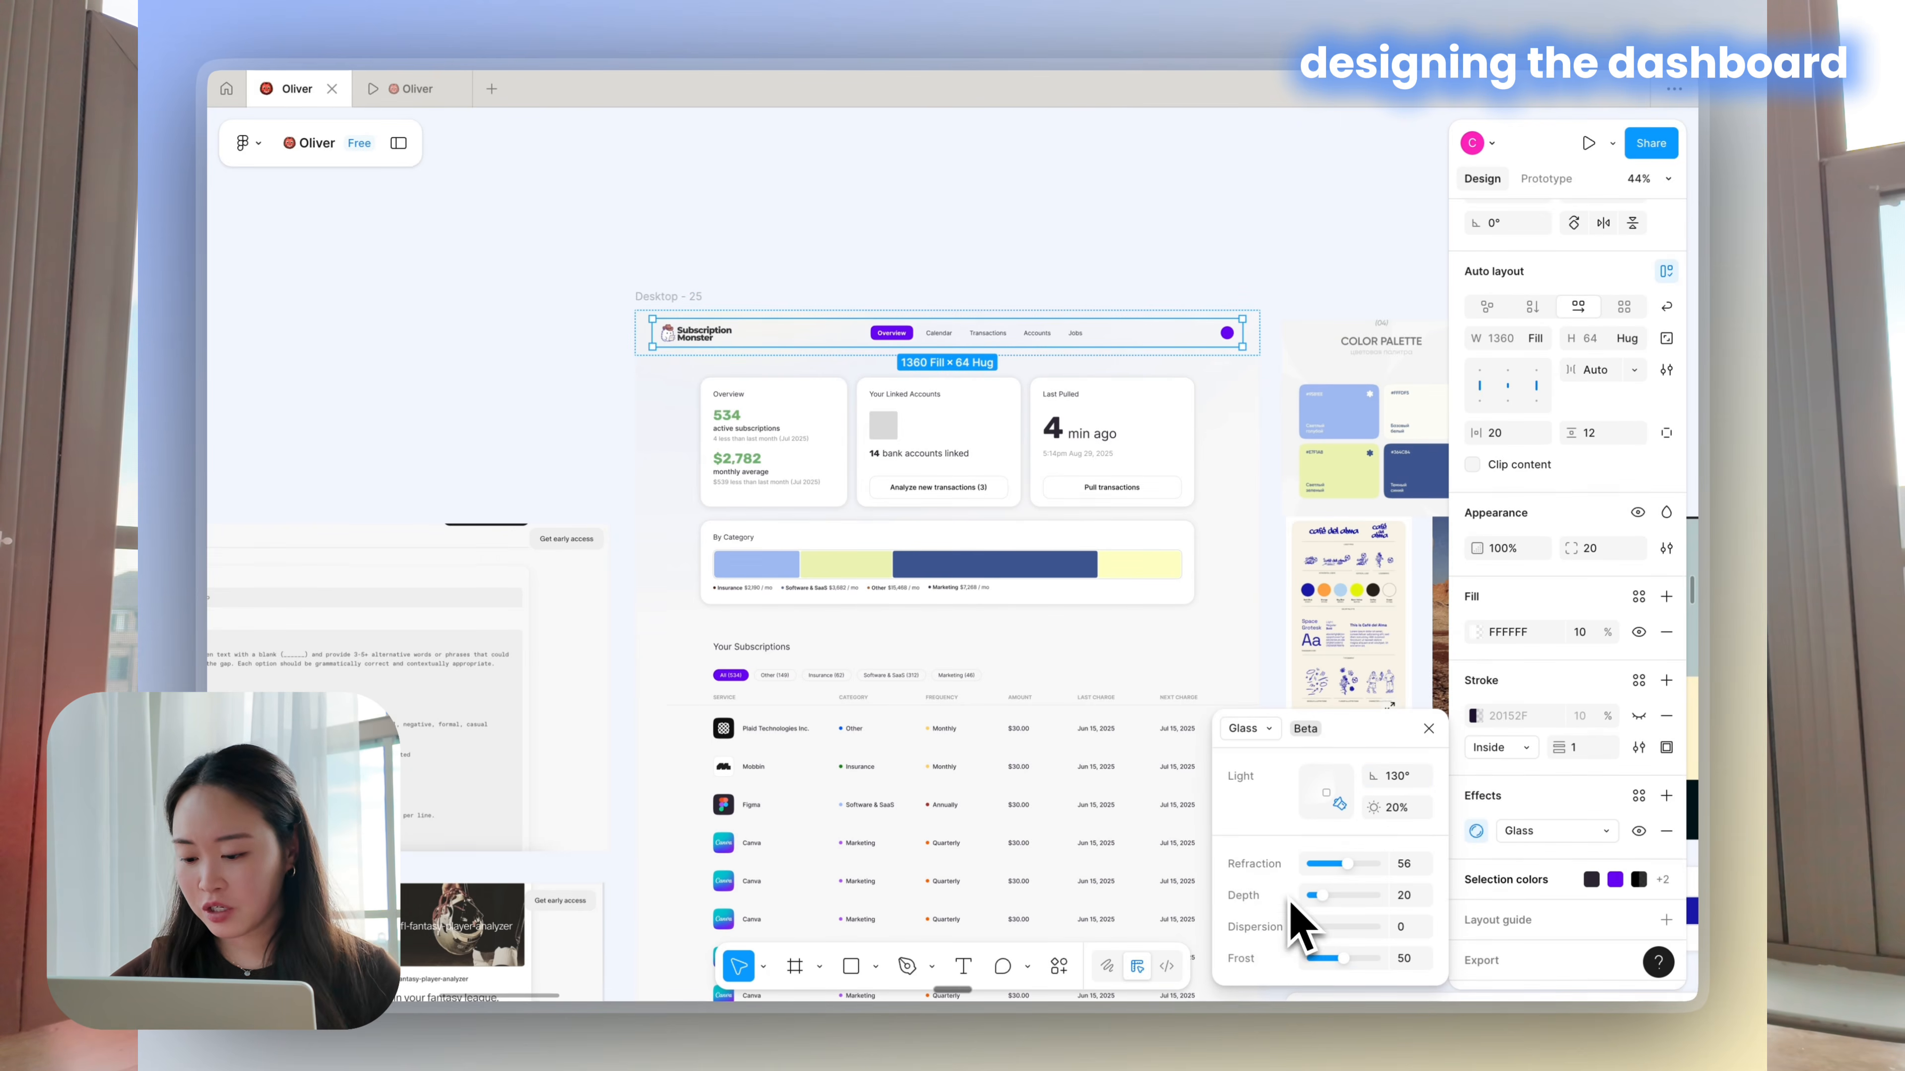
left_click(787, 277)
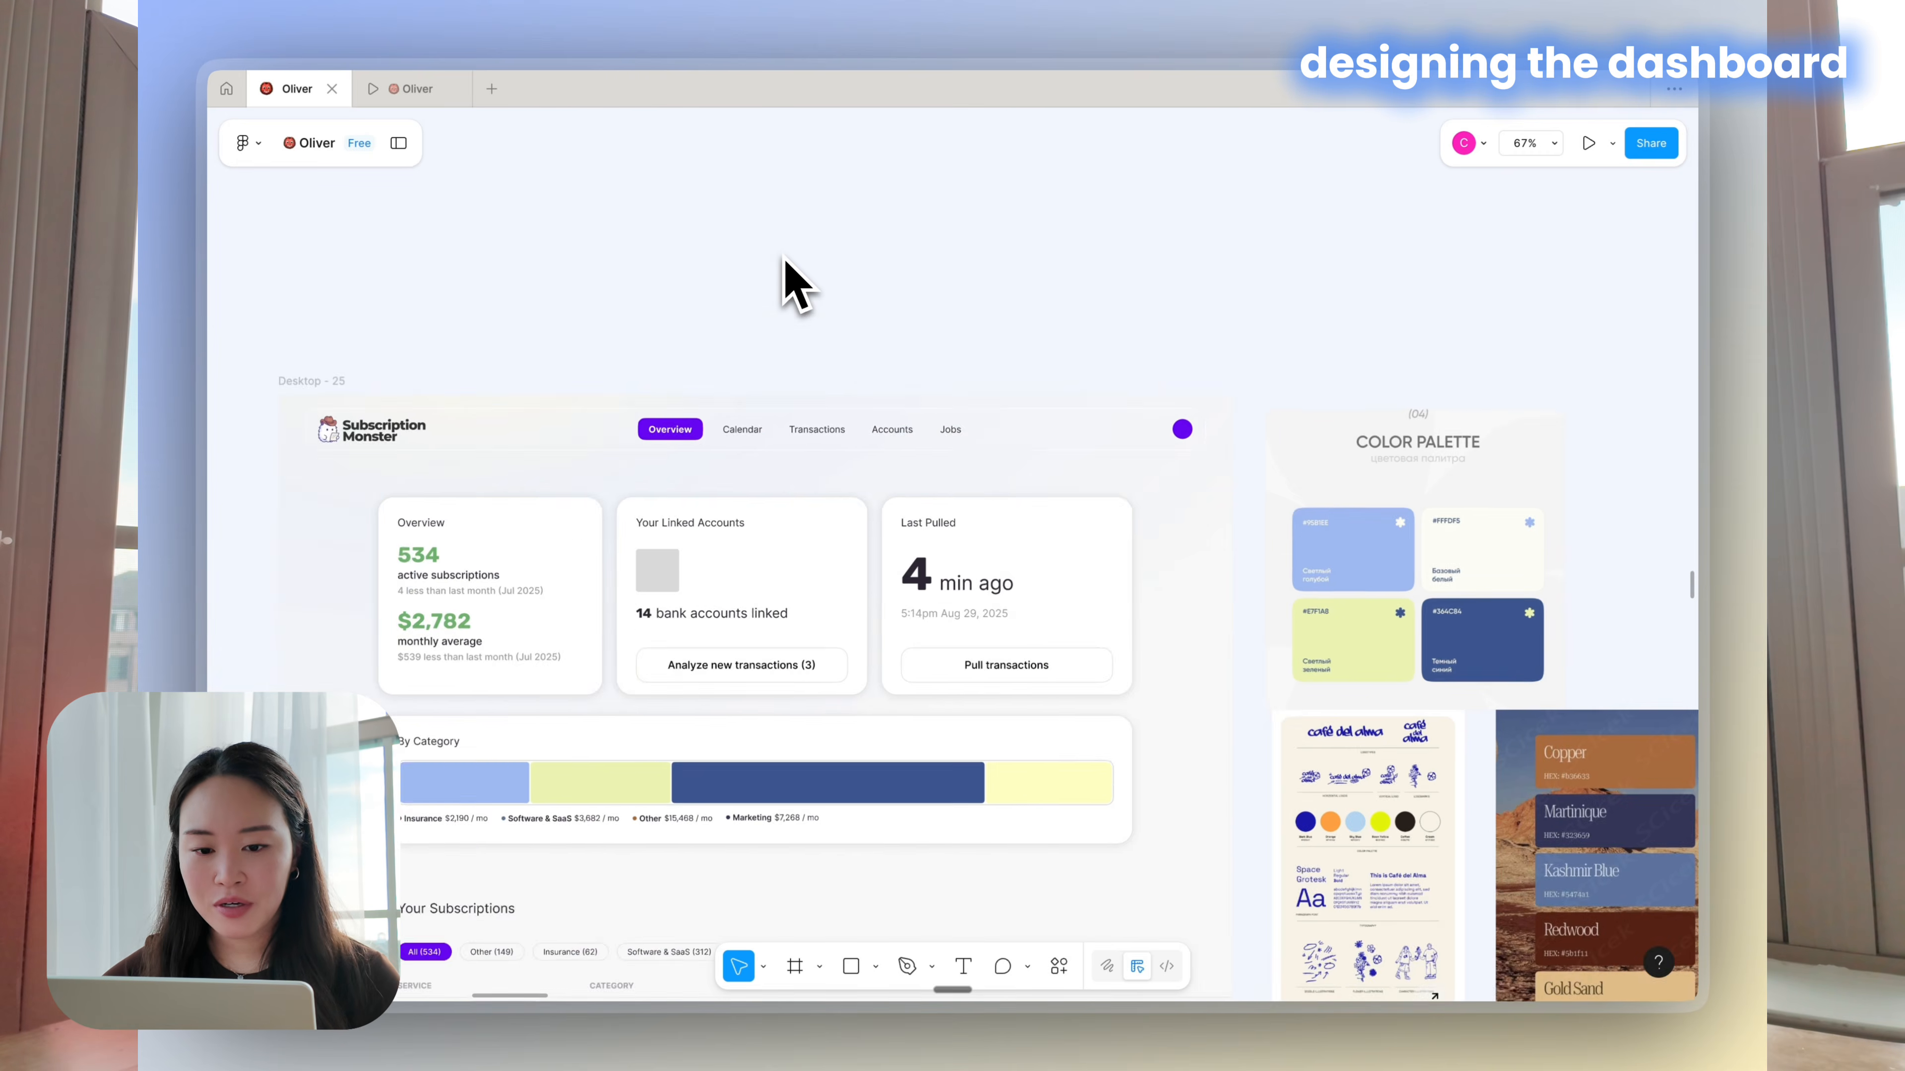
Examine the color palette references beside Desktop - 25 and the By Category color variations in the frames below them
scroll(787, 276, "down", 5)
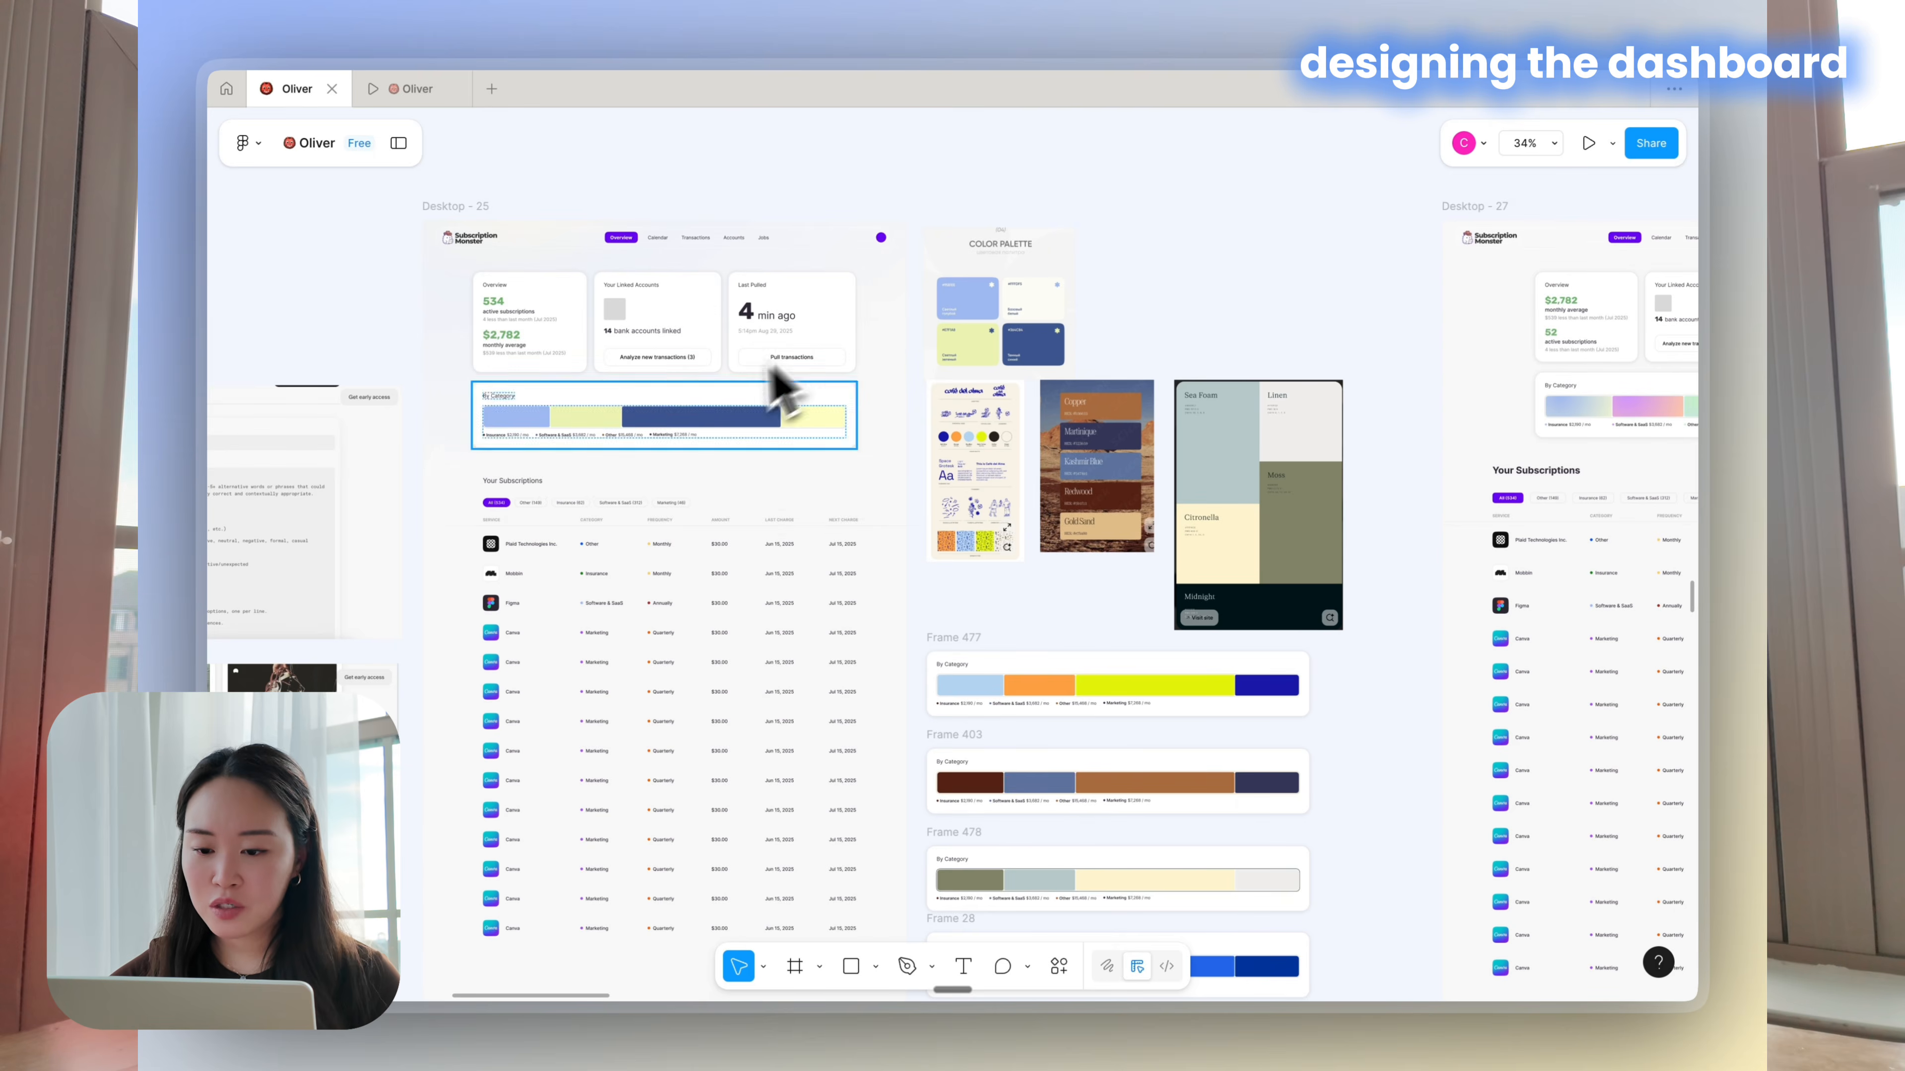
scroll(779, 772, "down", 2)
scroll(779, 773, "right", 2)
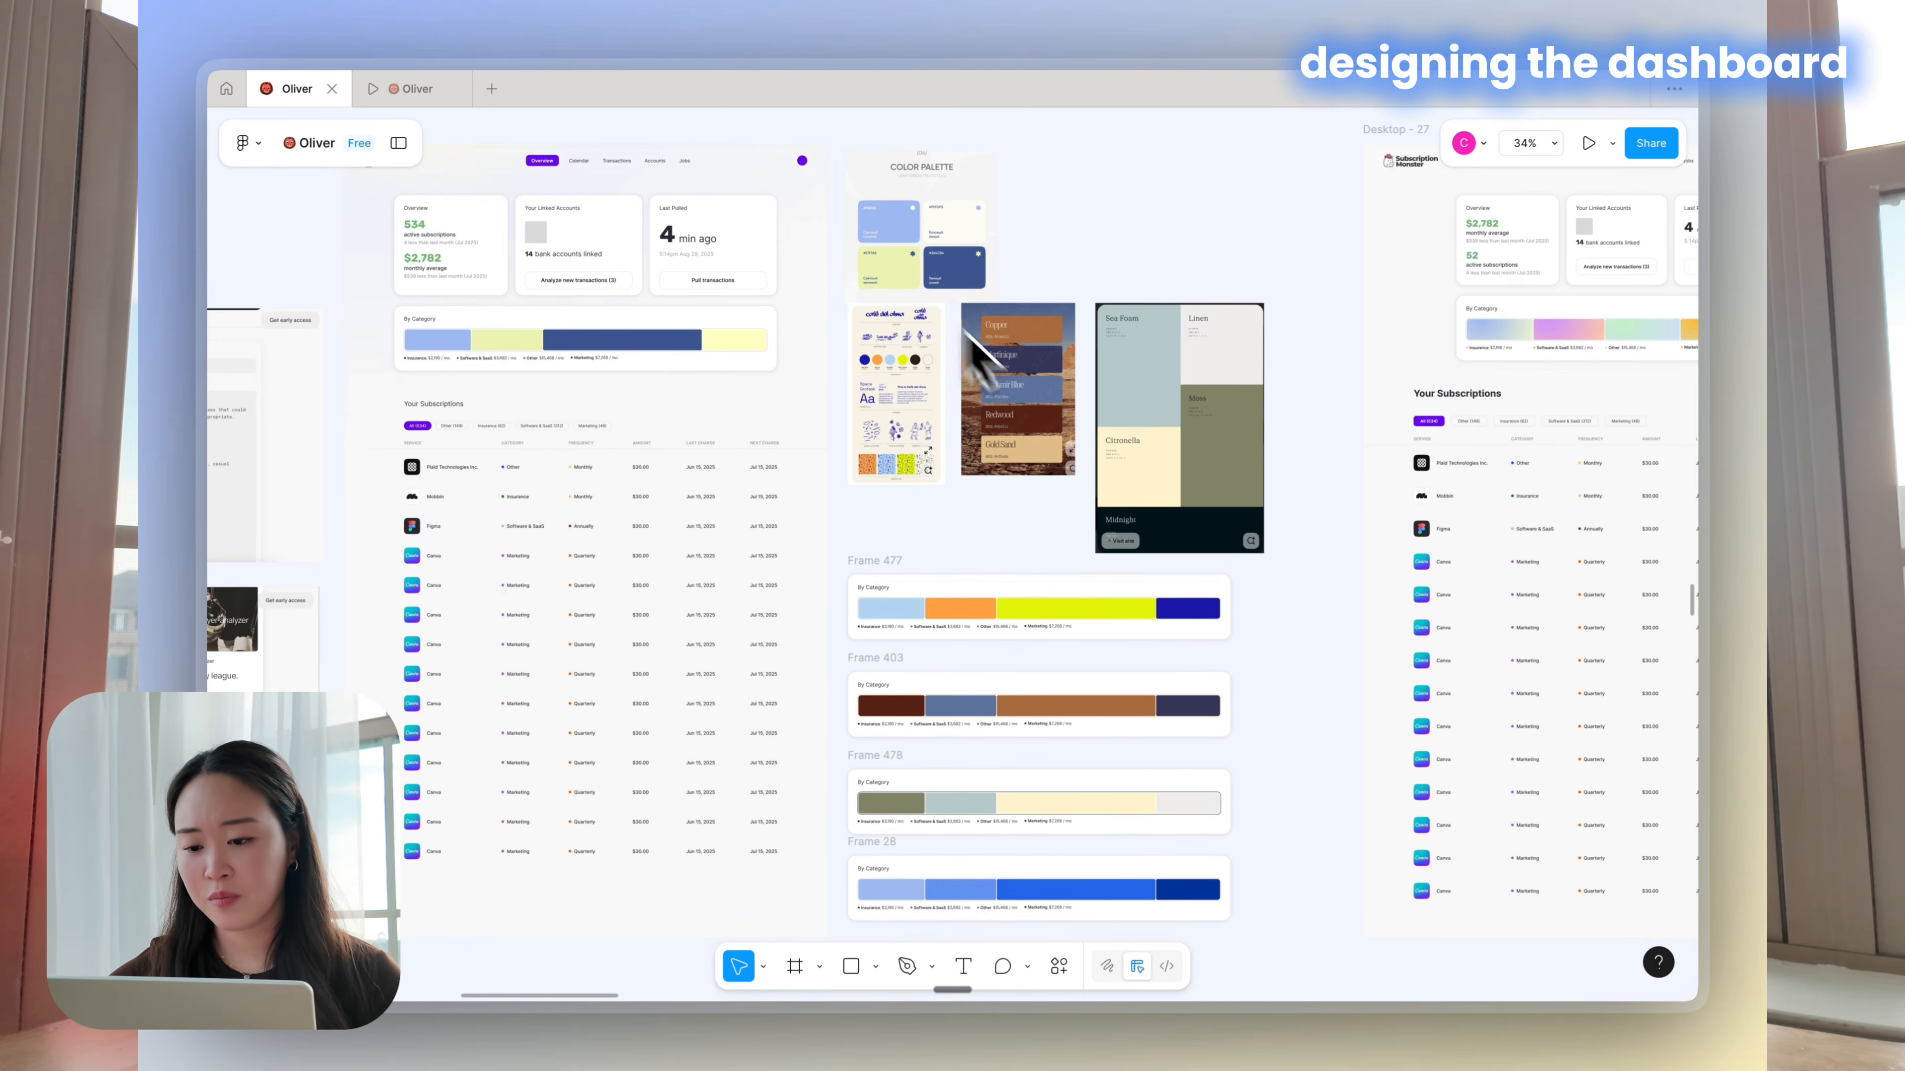
scroll(1099, 401, "down", 1)
scroll(1099, 402, "right", 1)
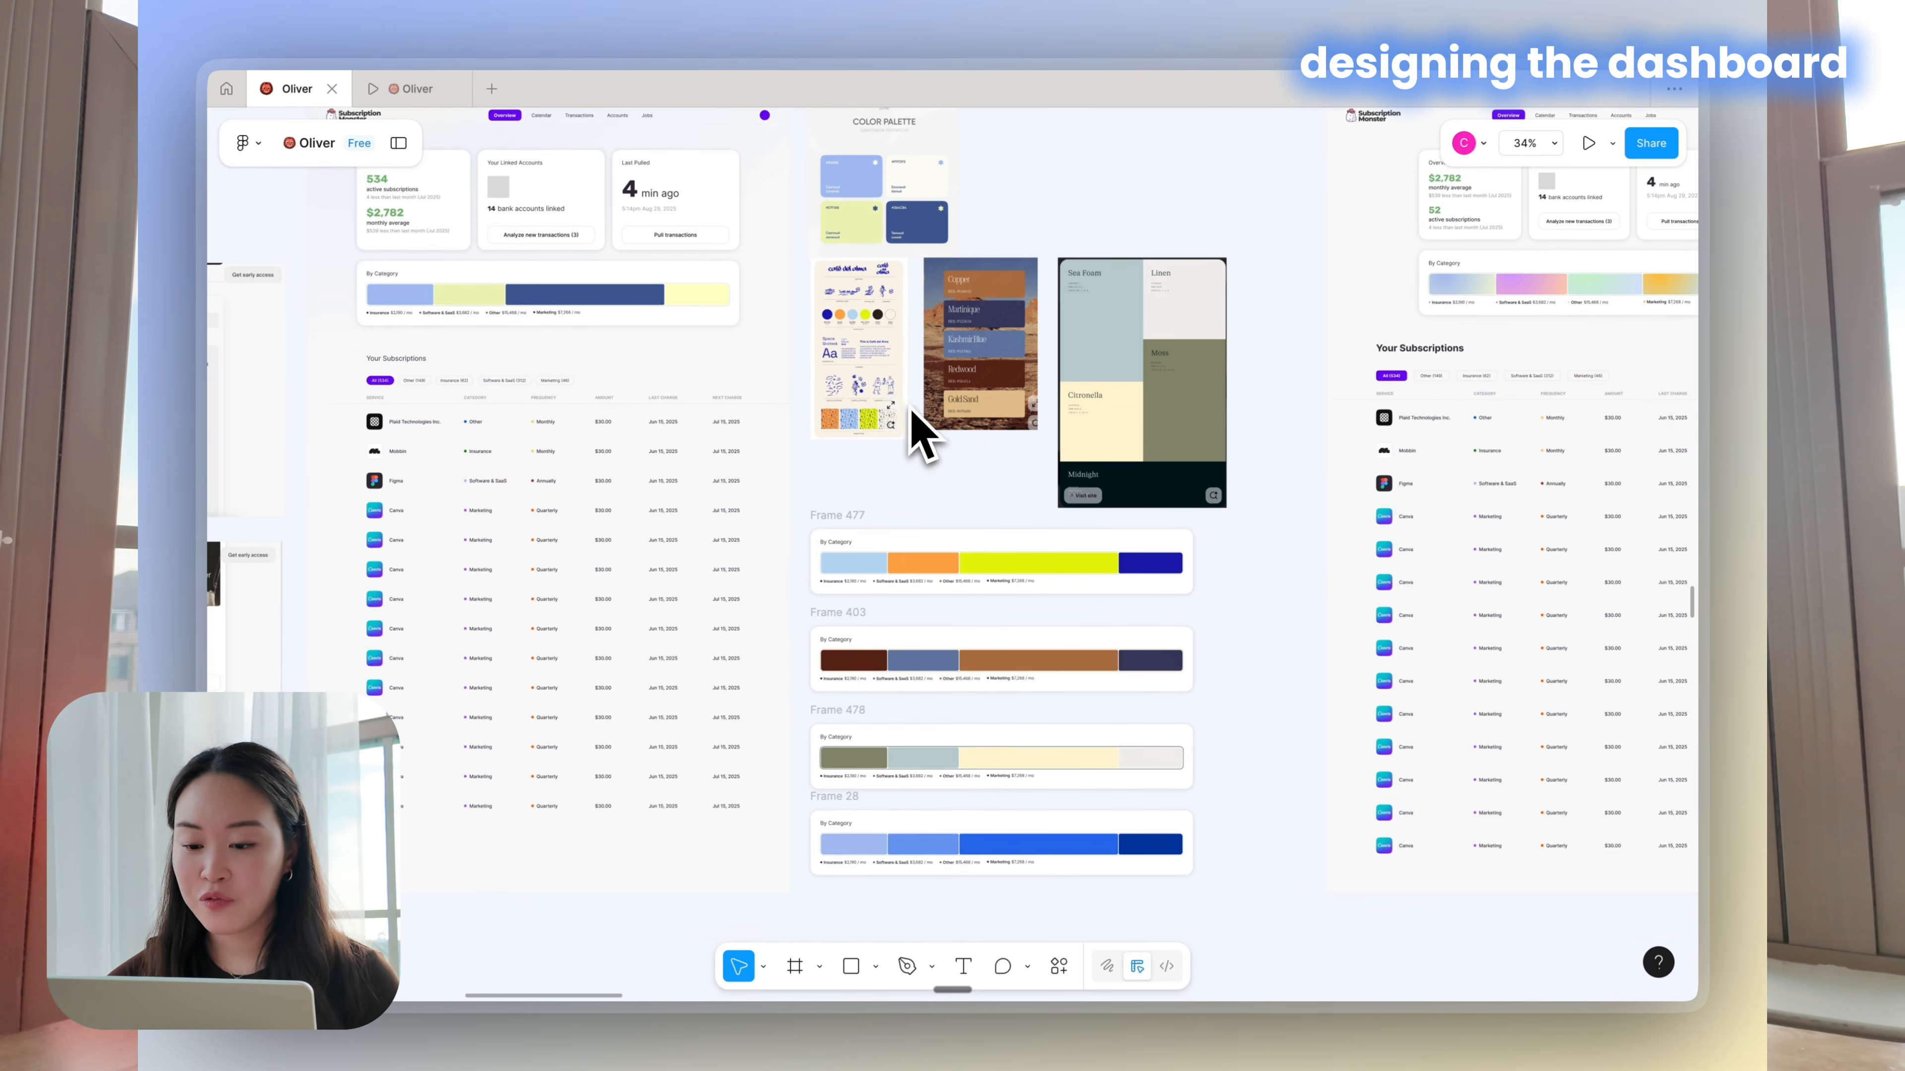
Compare the gradient By Category charts and subscription lists of Desktop - 27 and Desktop - 29
scroll(937, 600, "right", 5)
scroll(840, 495, "up", 1)
scroll(840, 498, "up", 3)
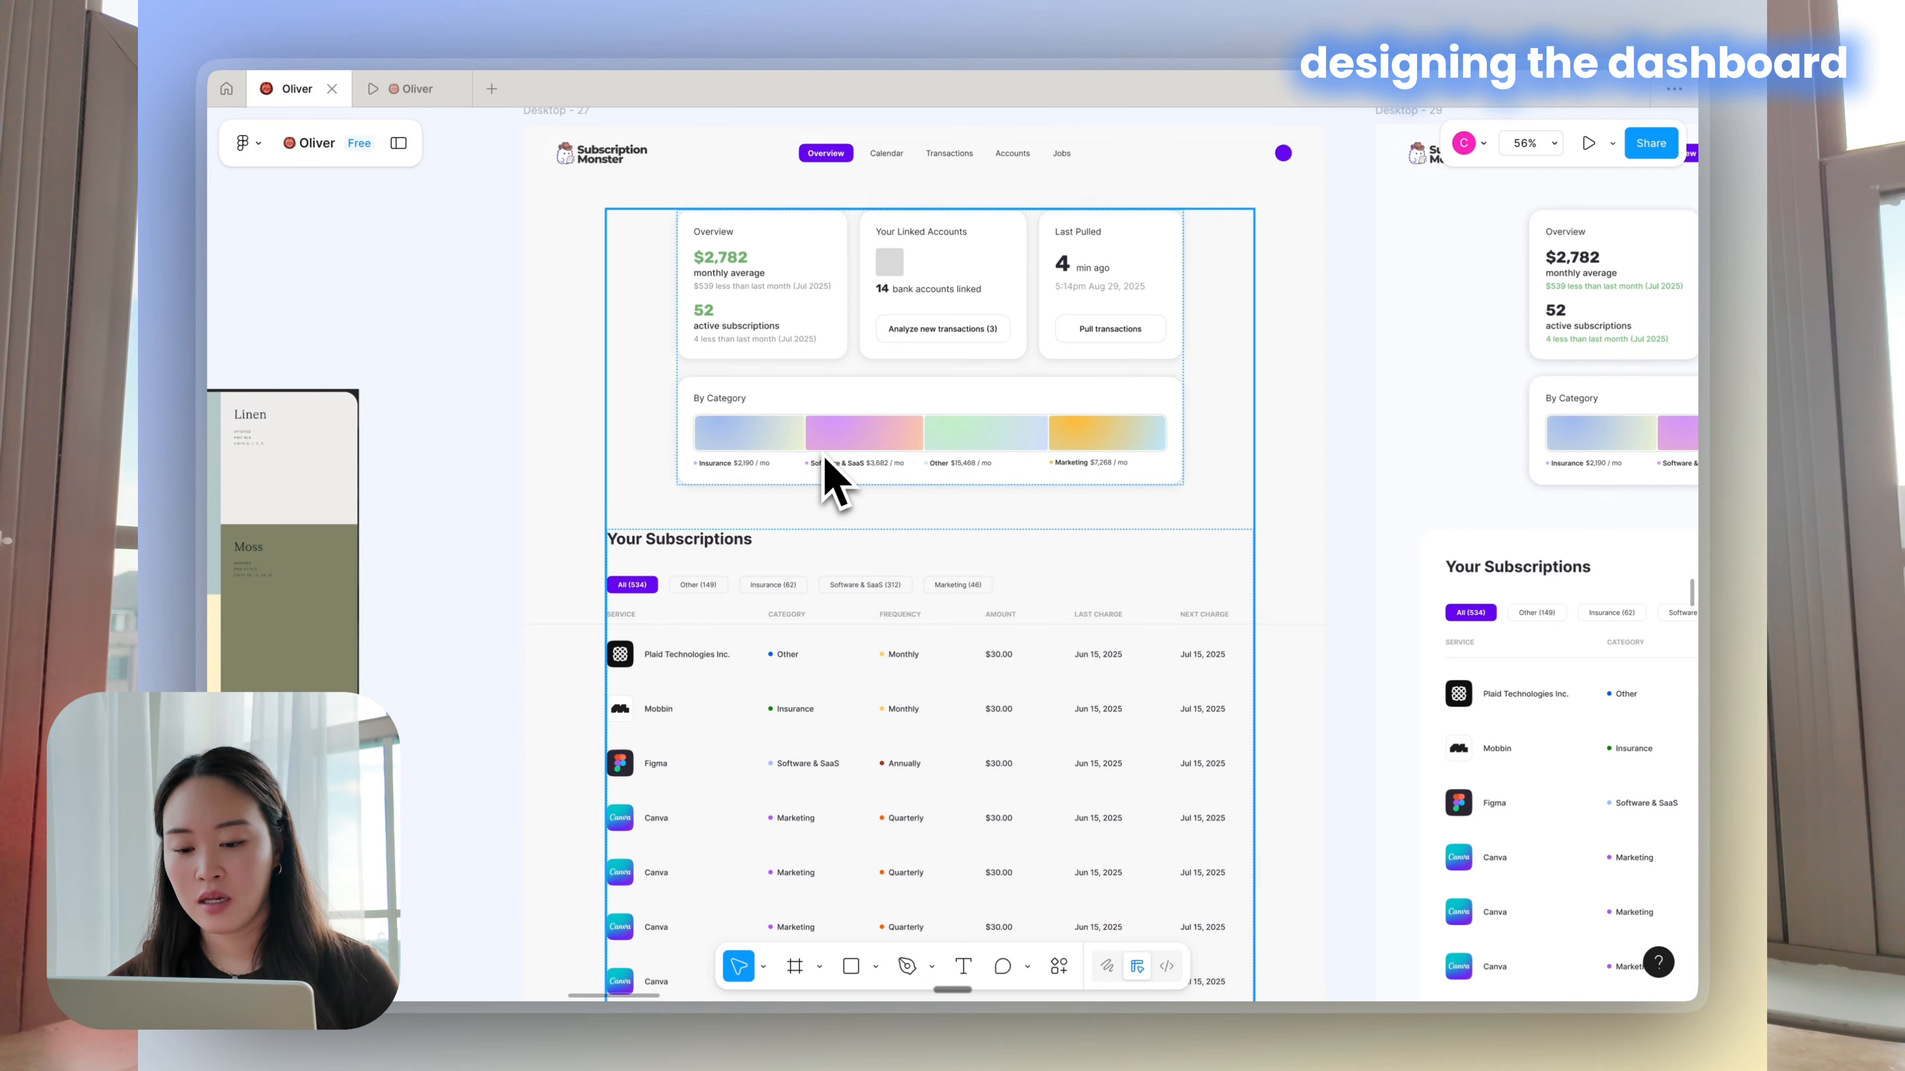
scroll(832, 480, "down", 2)
scroll(900, 495, "right", 5)
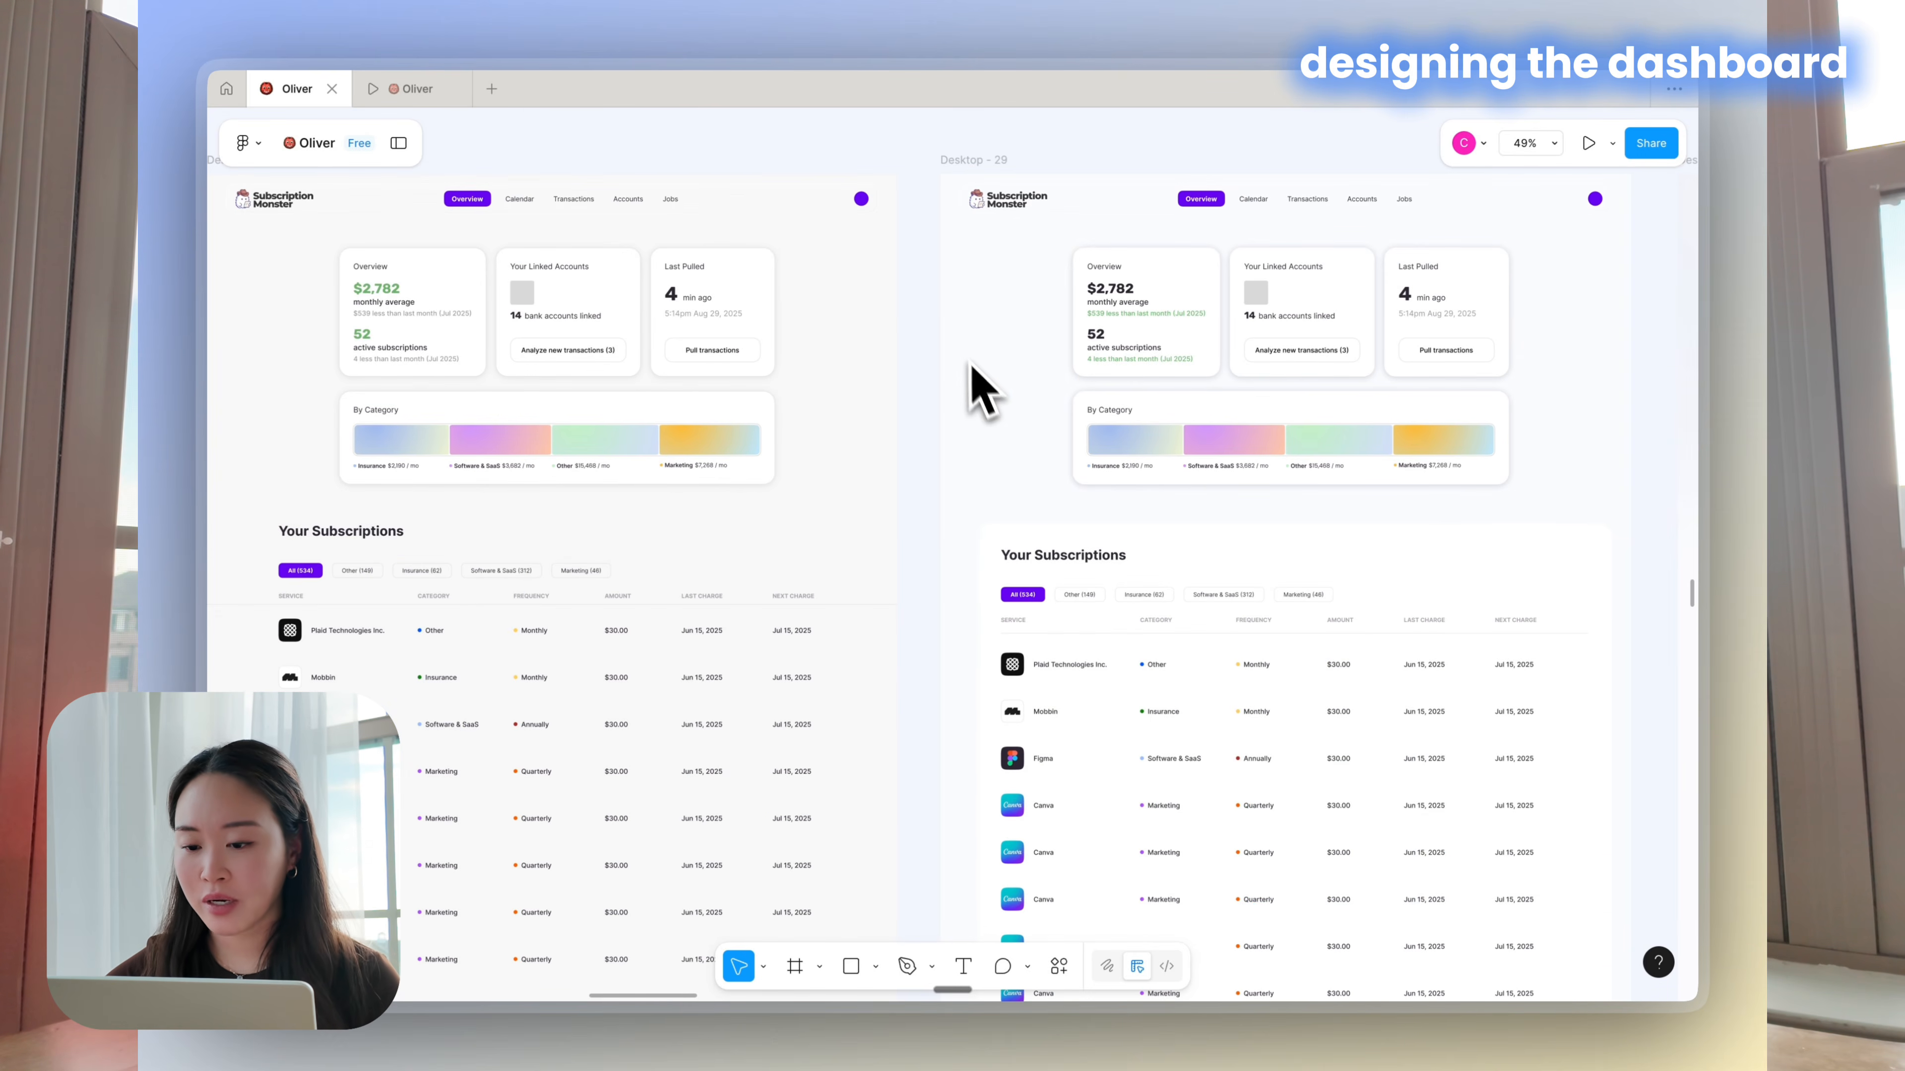
View the Sphere and other gradient reference images above Desktop - 32, selecting the three-panel gradient image
scroll(964, 353, "up", 5)
scroll(900, 375, "right", 10)
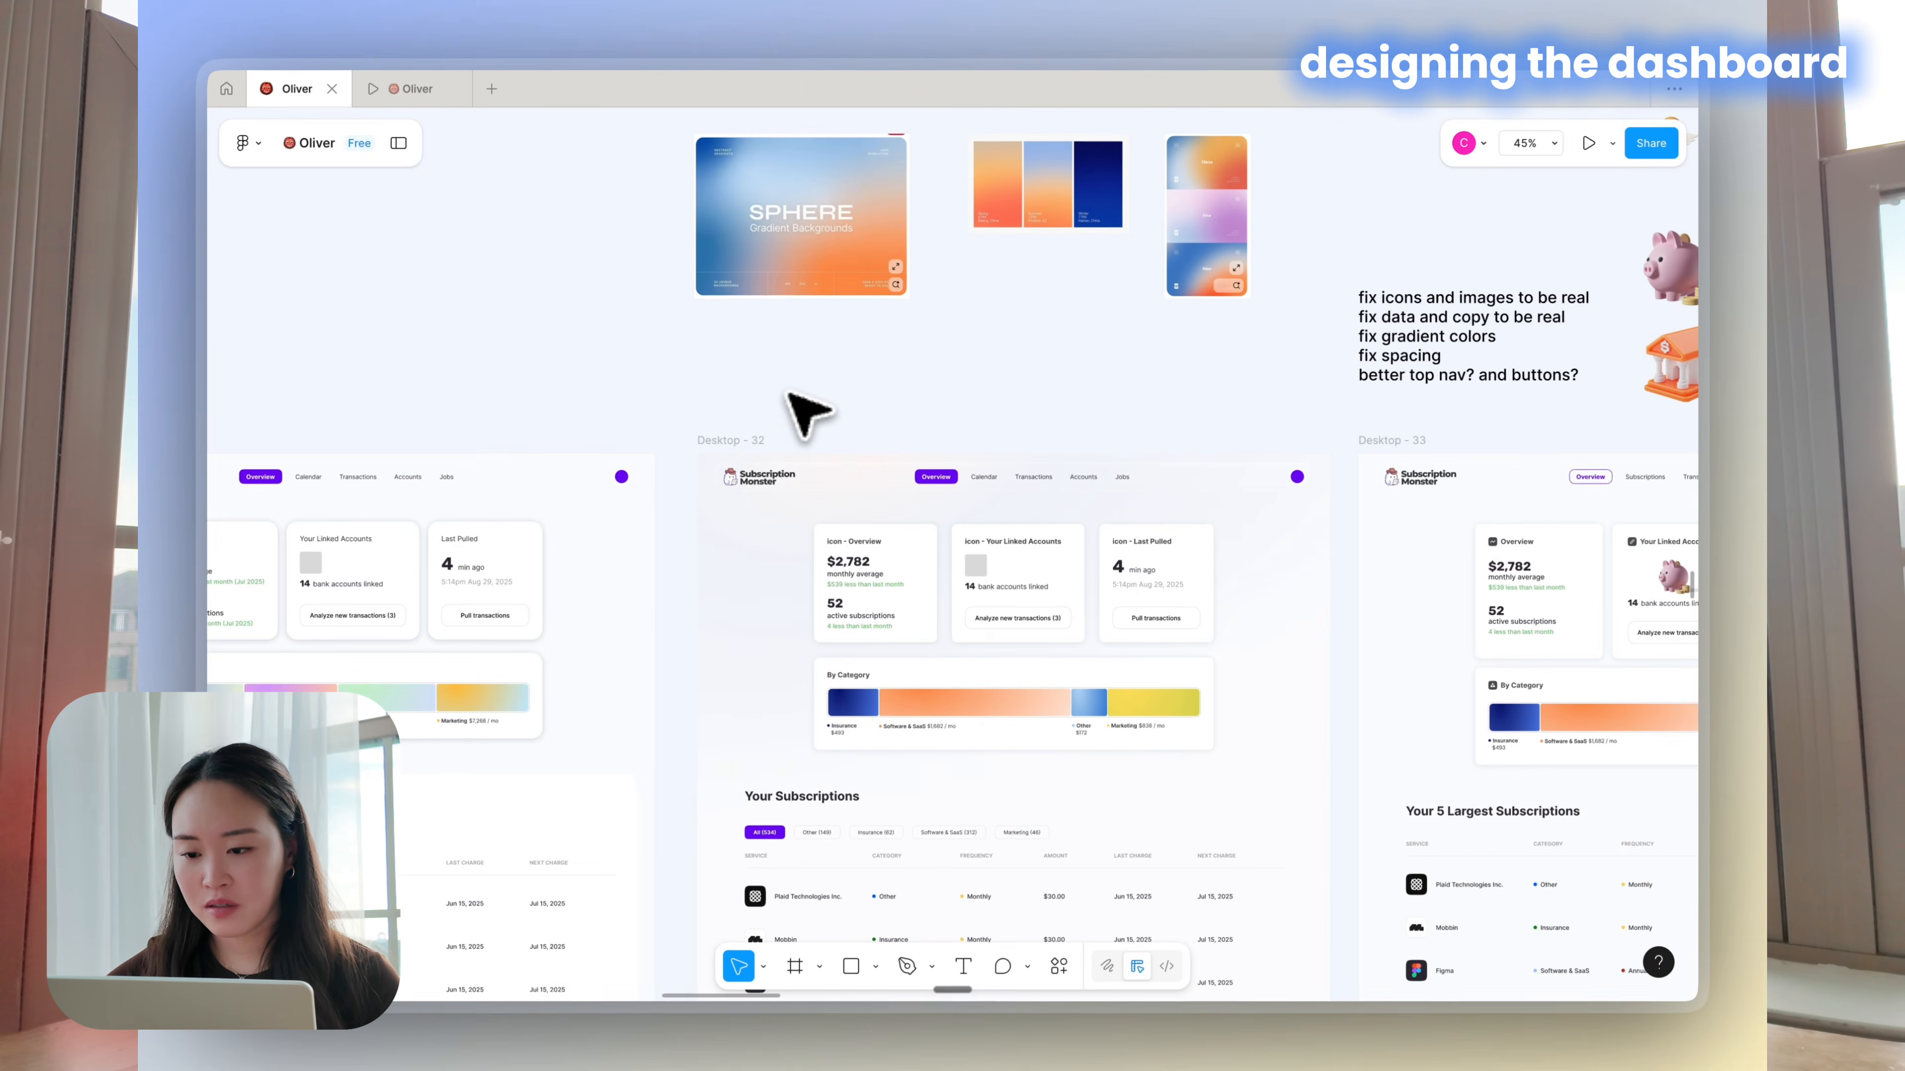
scroll(787, 394, "up", 2)
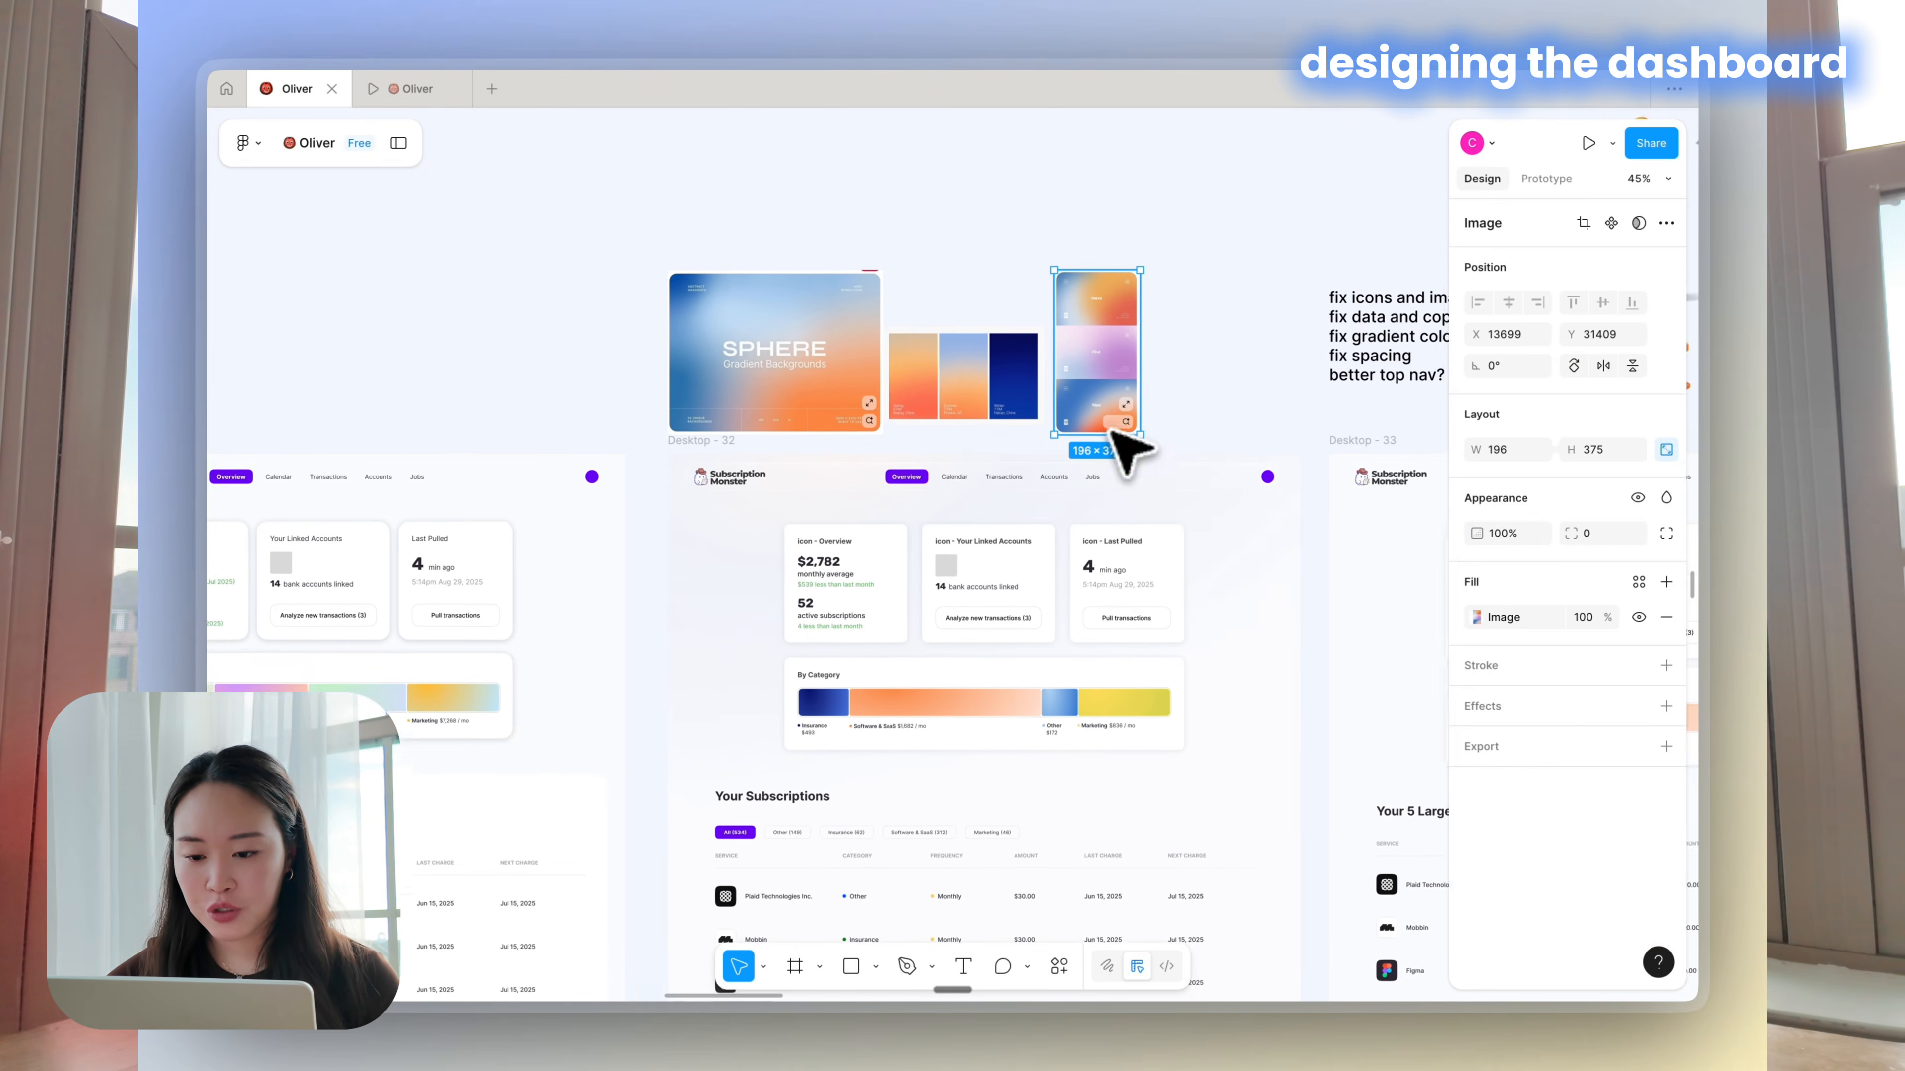
Inspect the Generative Gradients screenshot, the gradient swatches and the textured By Category chart in Frame 28
scroll(1106, 421, "down", 3)
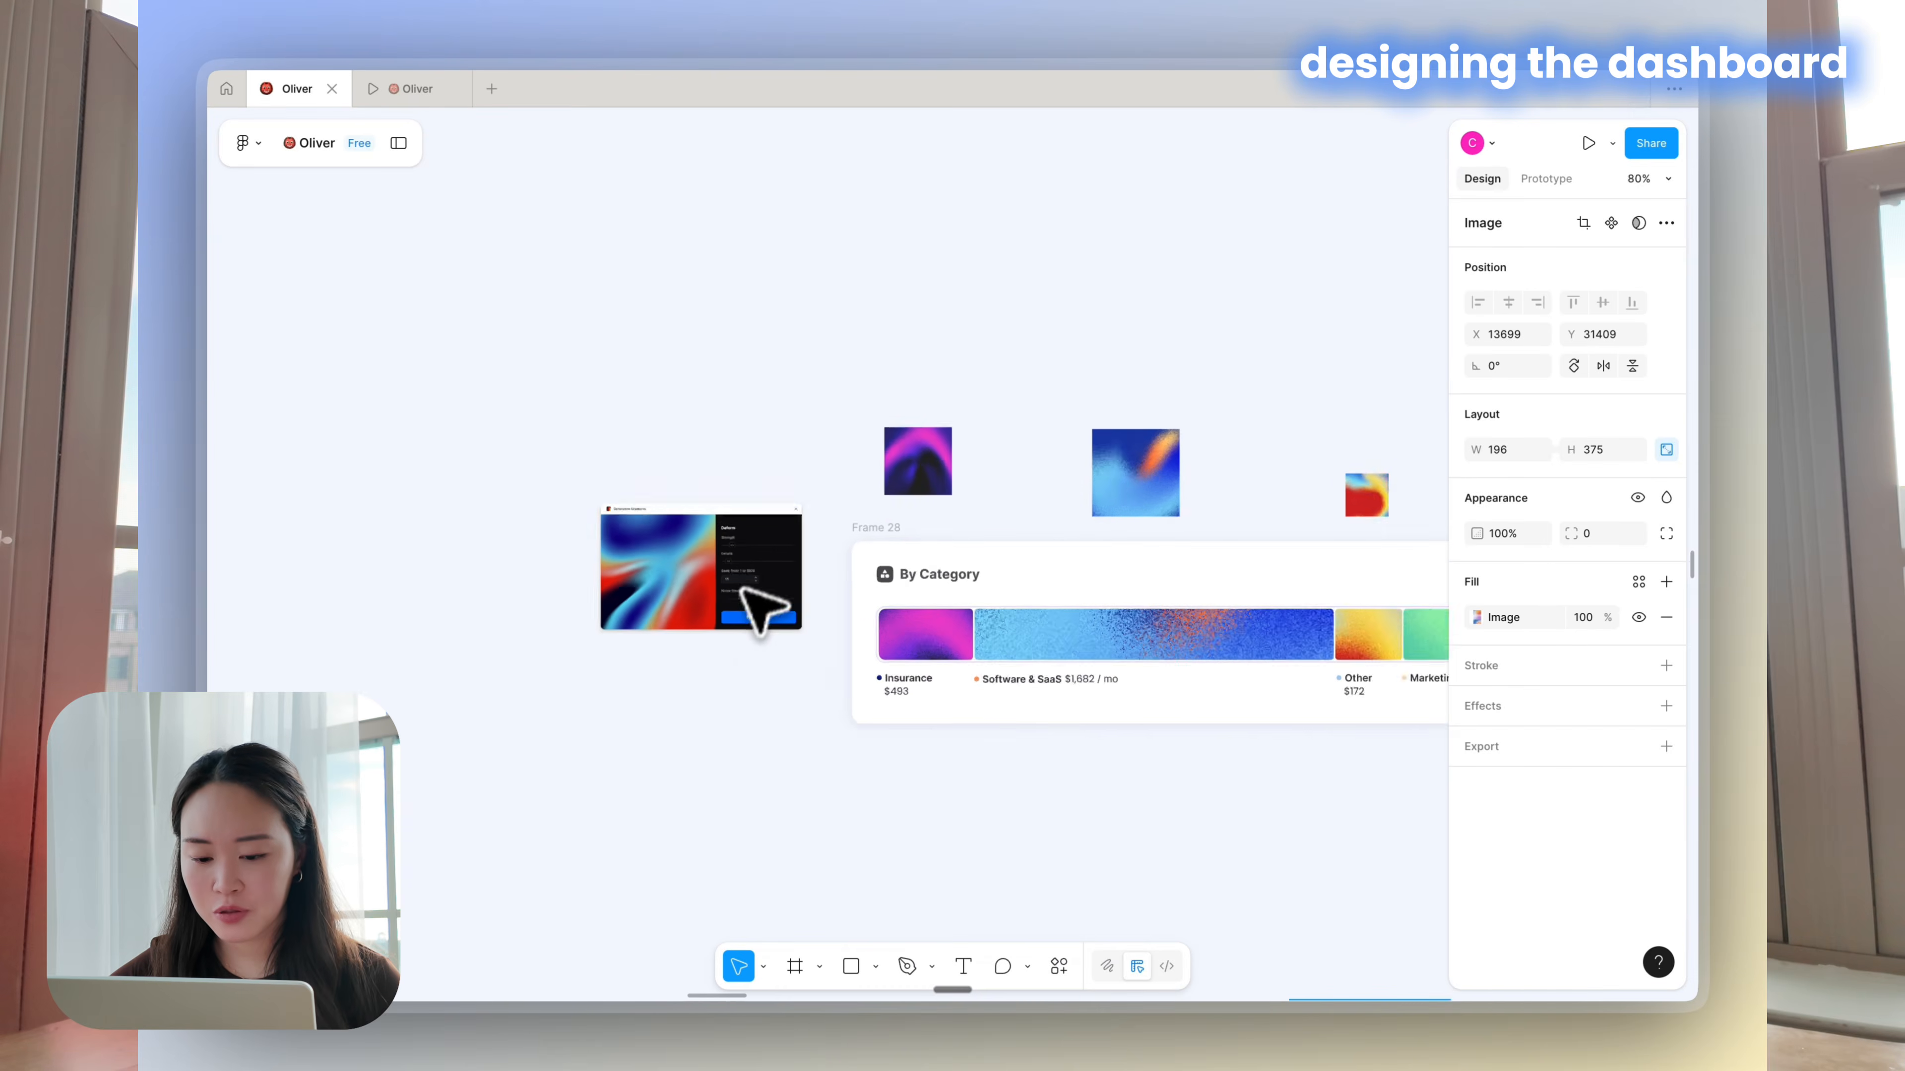
scroll(758, 613, "up", 2)
scroll(562, 491, "up", 5)
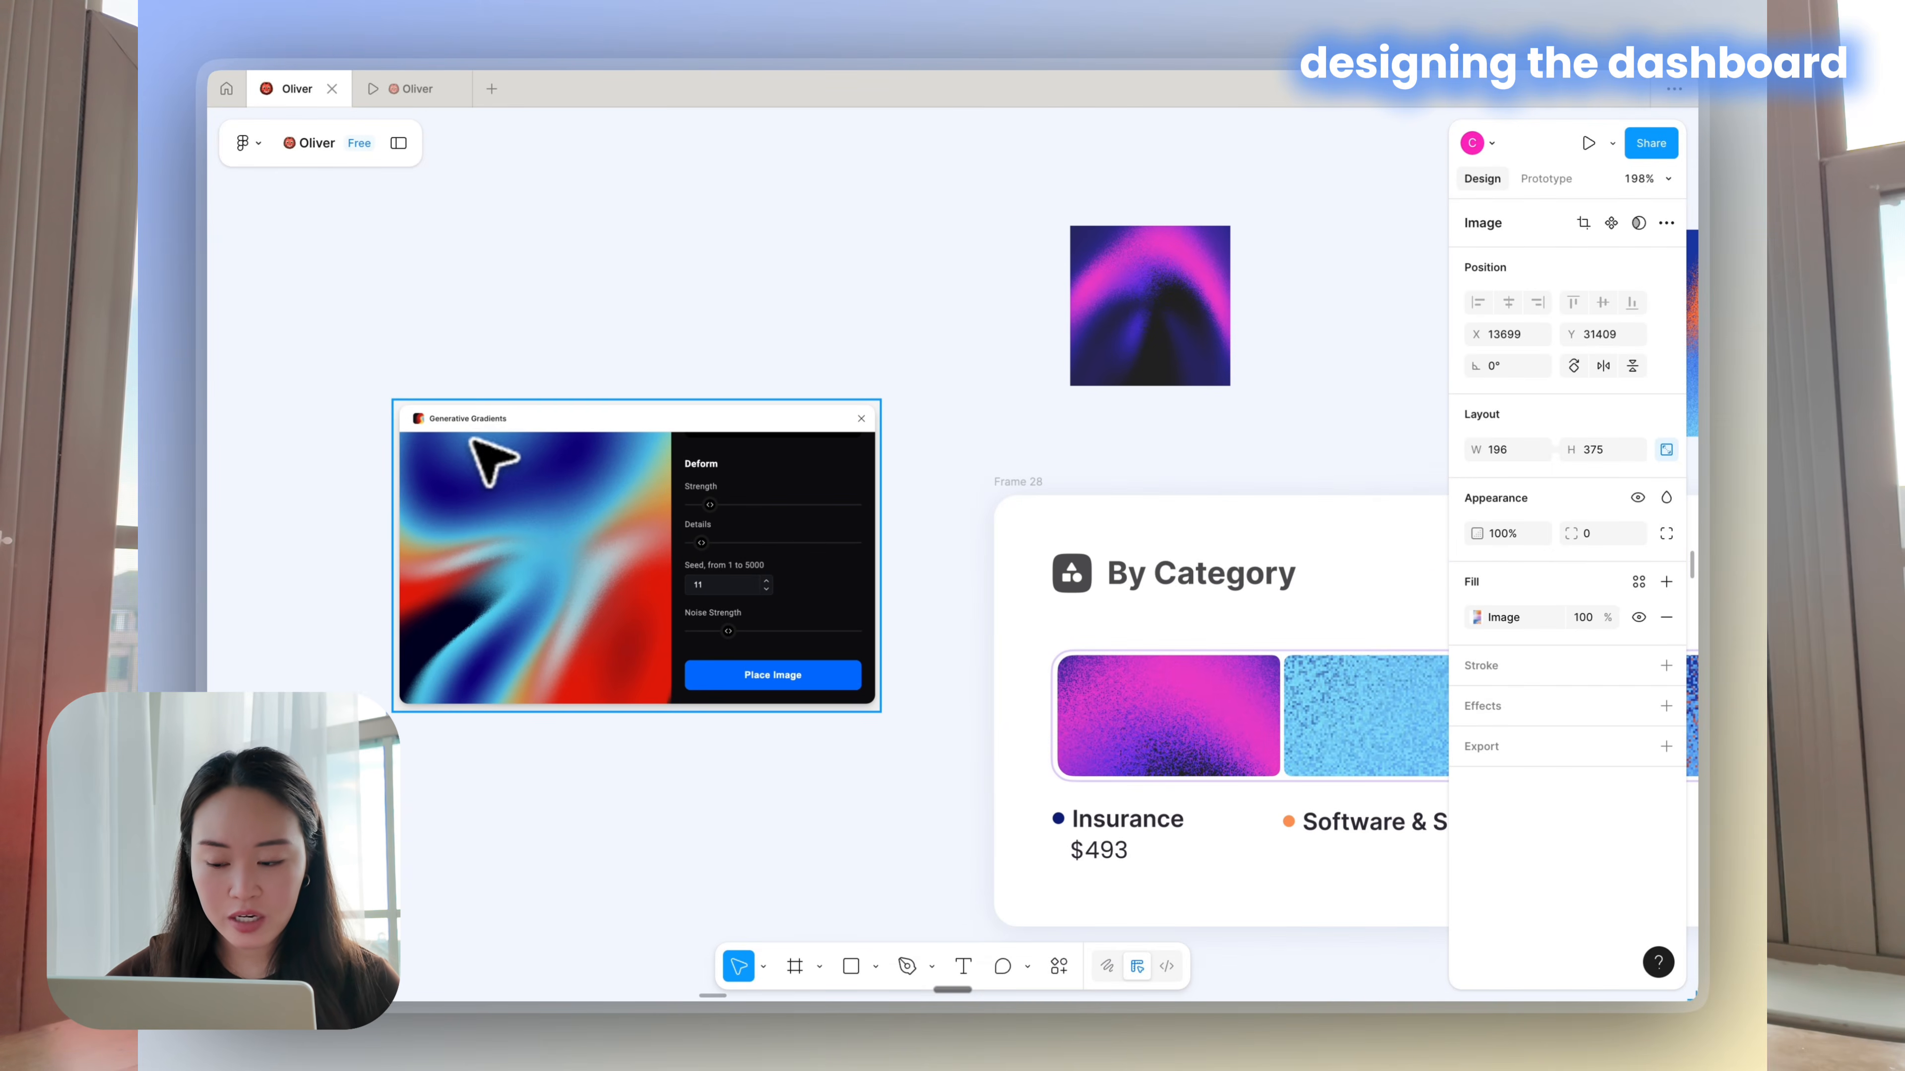
scroll(608, 473, "down", 5)
scroll(608, 473, "right", 5)
scroll(626, 491, "left", 2)
scroll(626, 492, "up", 1)
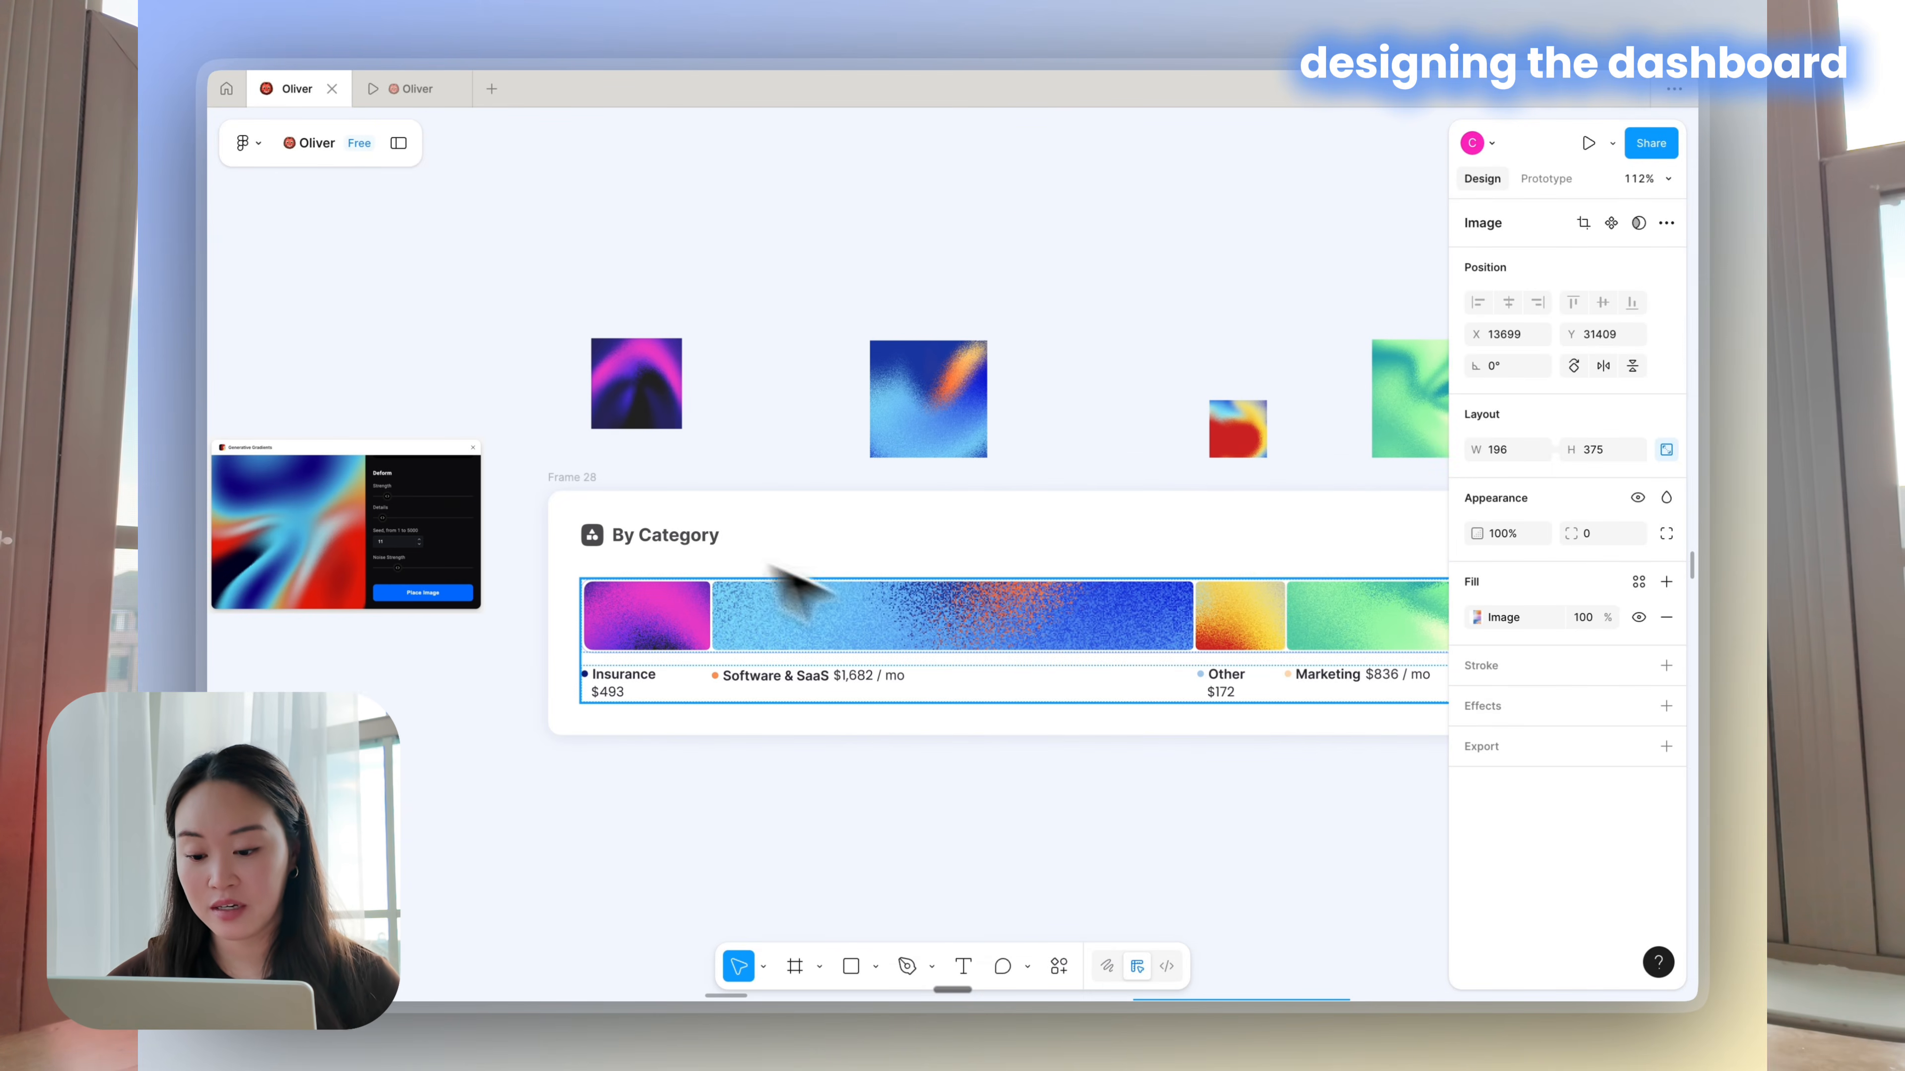
scroll(1041, 623, "down", 5)
scroll(862, 593, "down", 3)
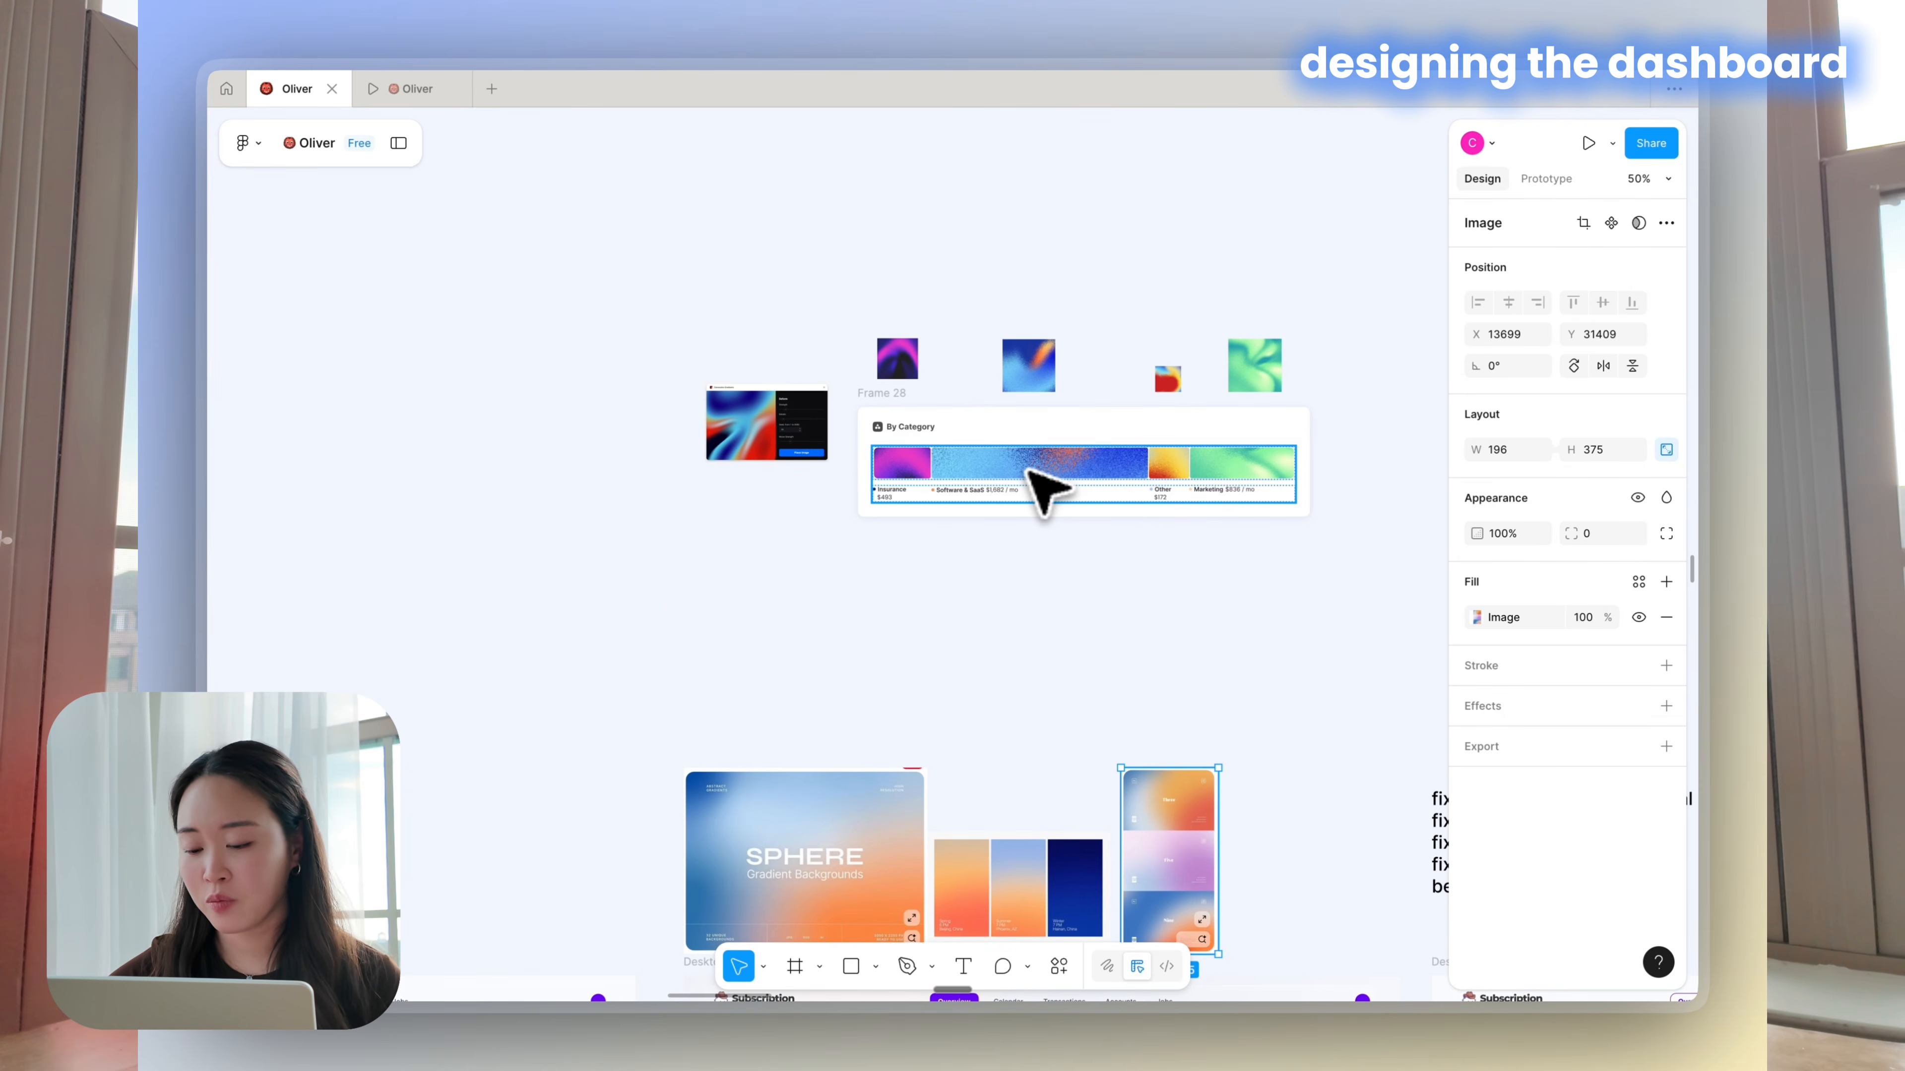
Compare the cards, By Category gradients and subscription tables of Desktop - 32 and Desktop - 33
scroll(617, 446, "down", 10)
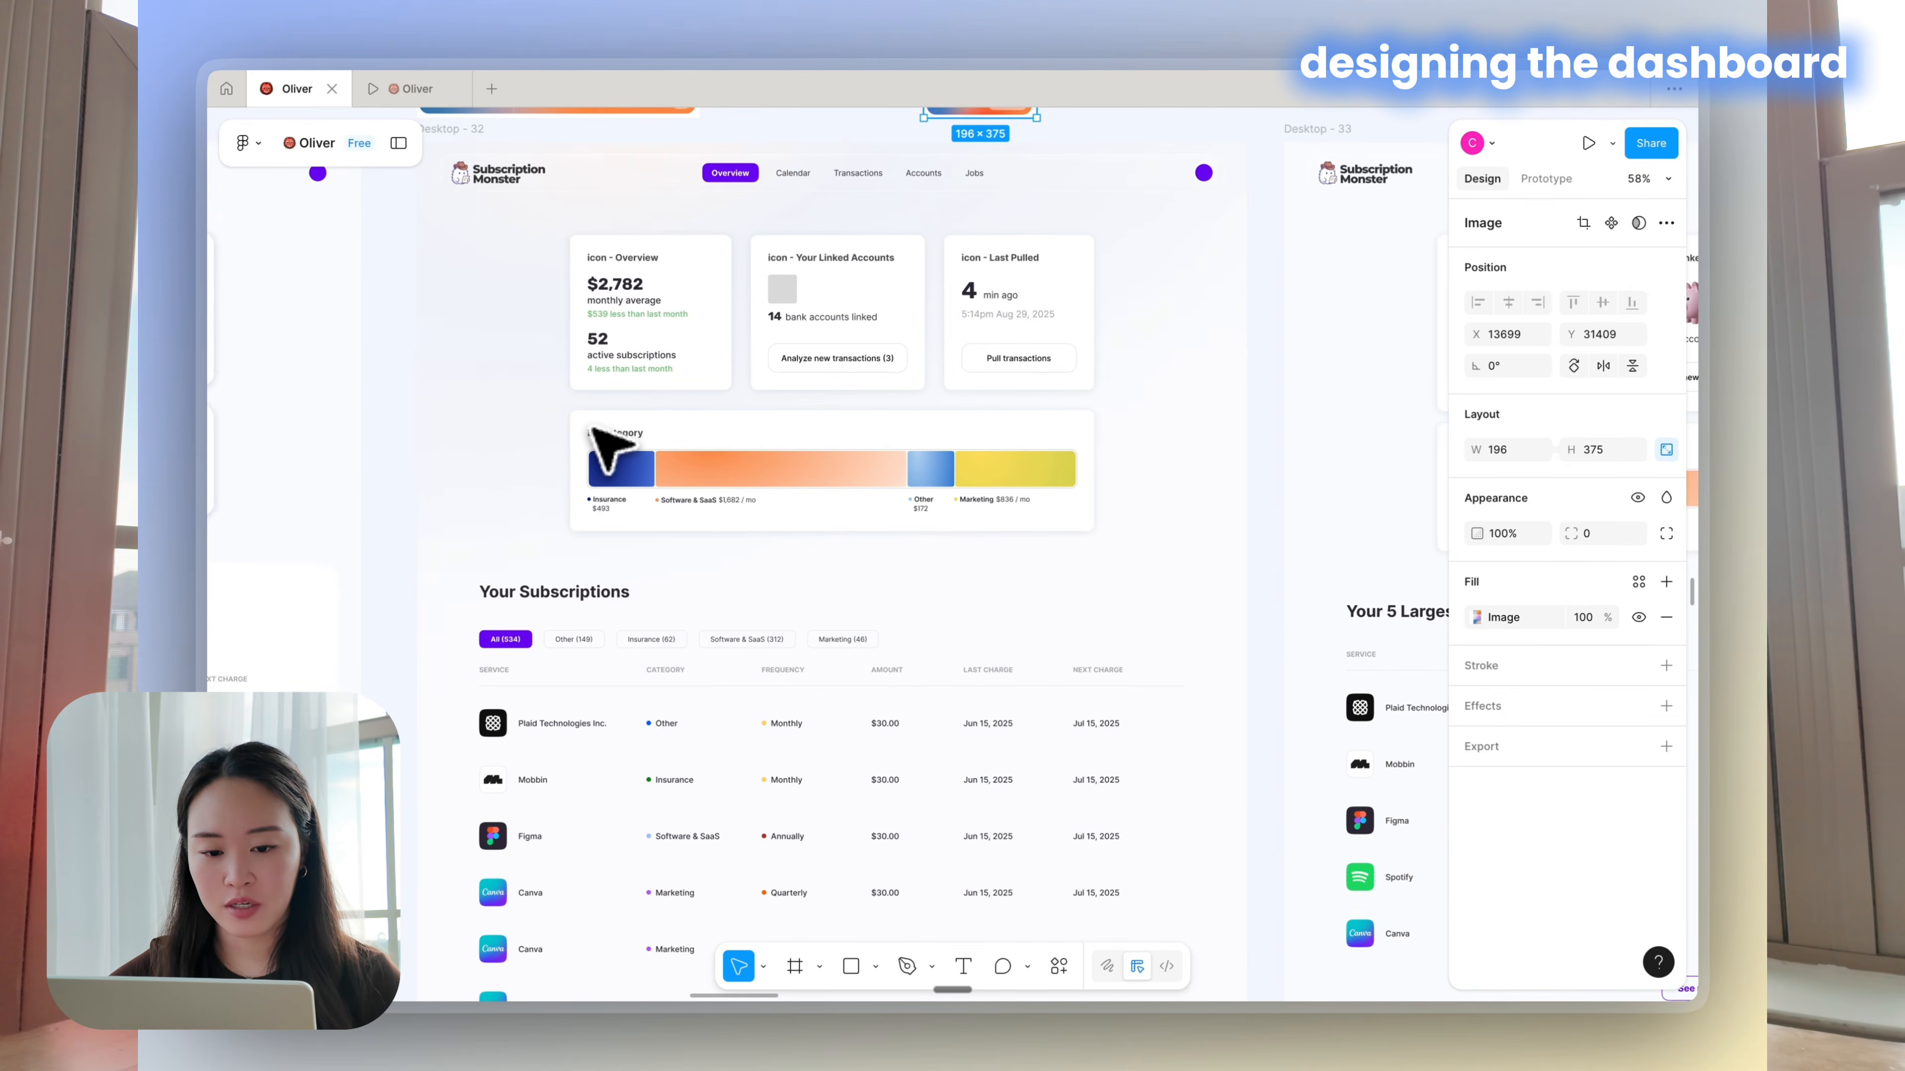
scroll(660, 465, "up", 1)
scroll(660, 469, "up", 1)
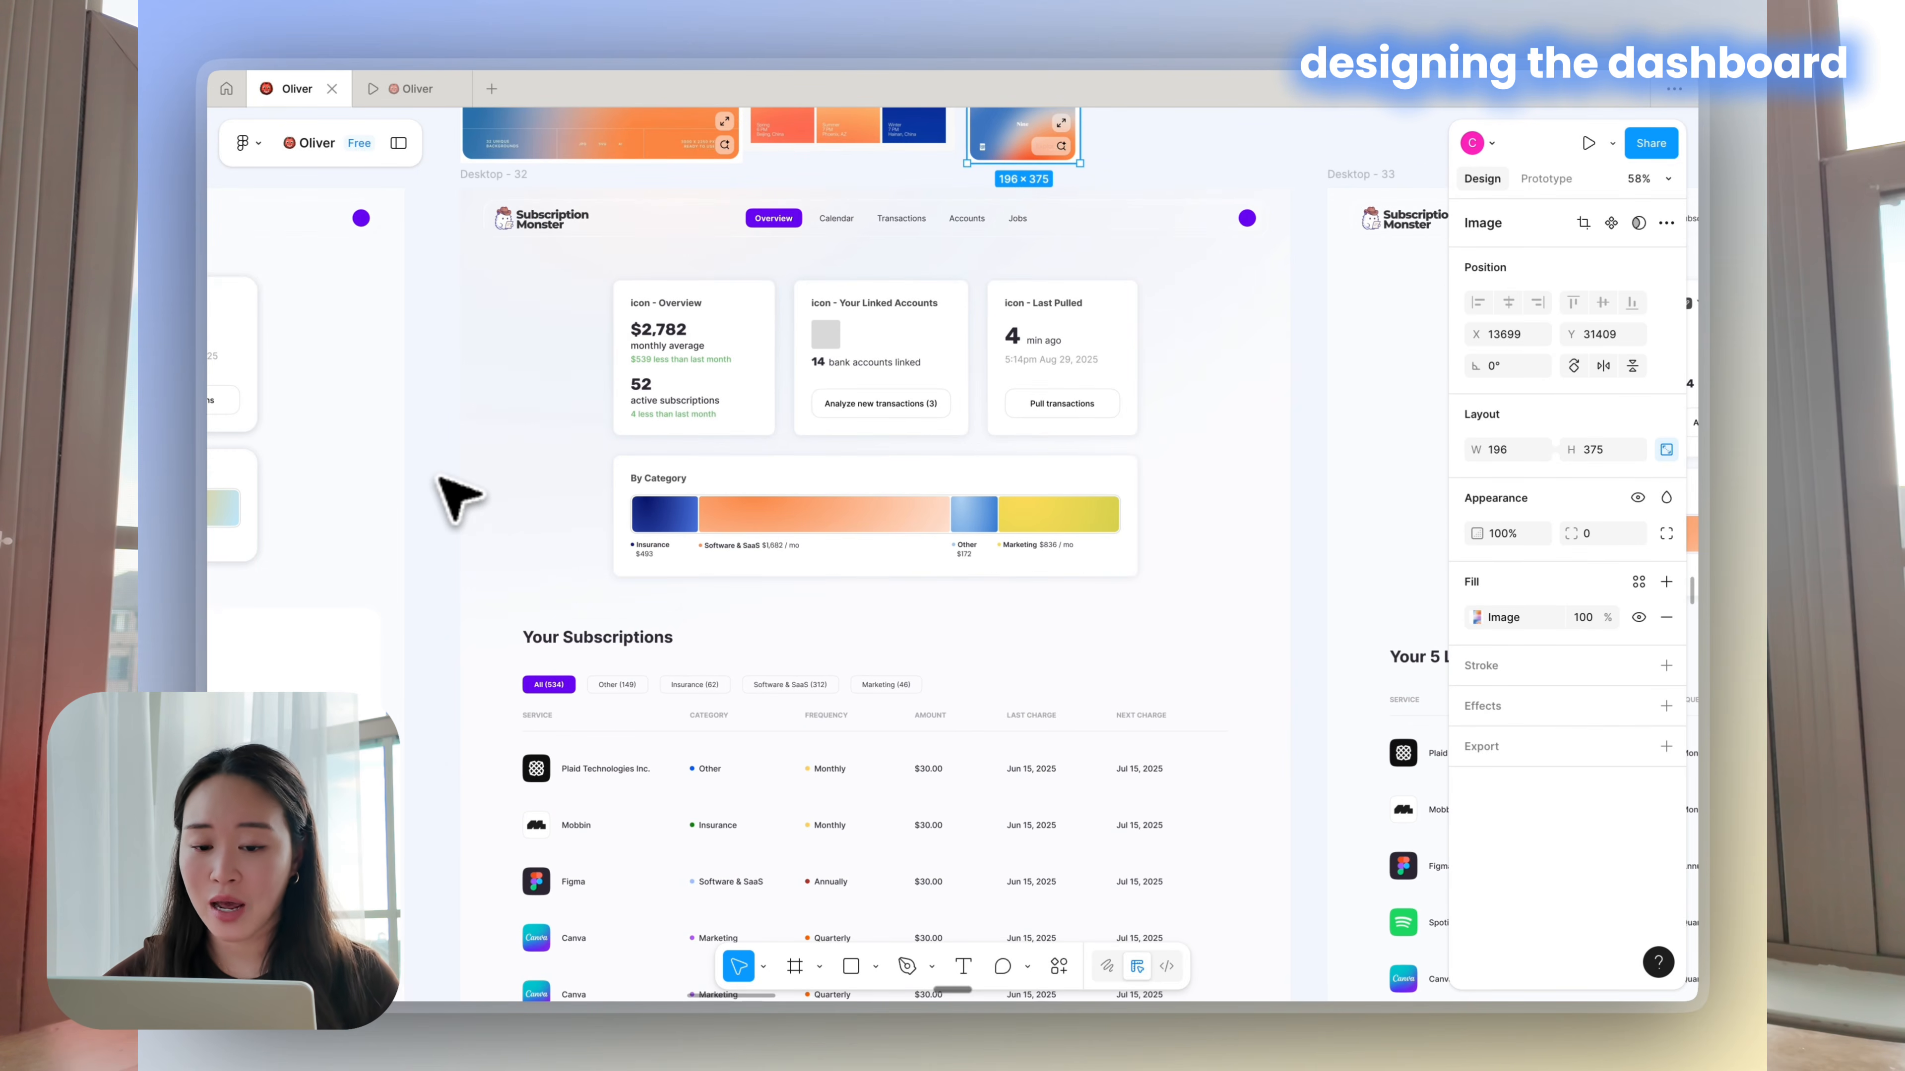
scroll(585, 499, "right", 15)
scroll(757, 518, "down", 2)
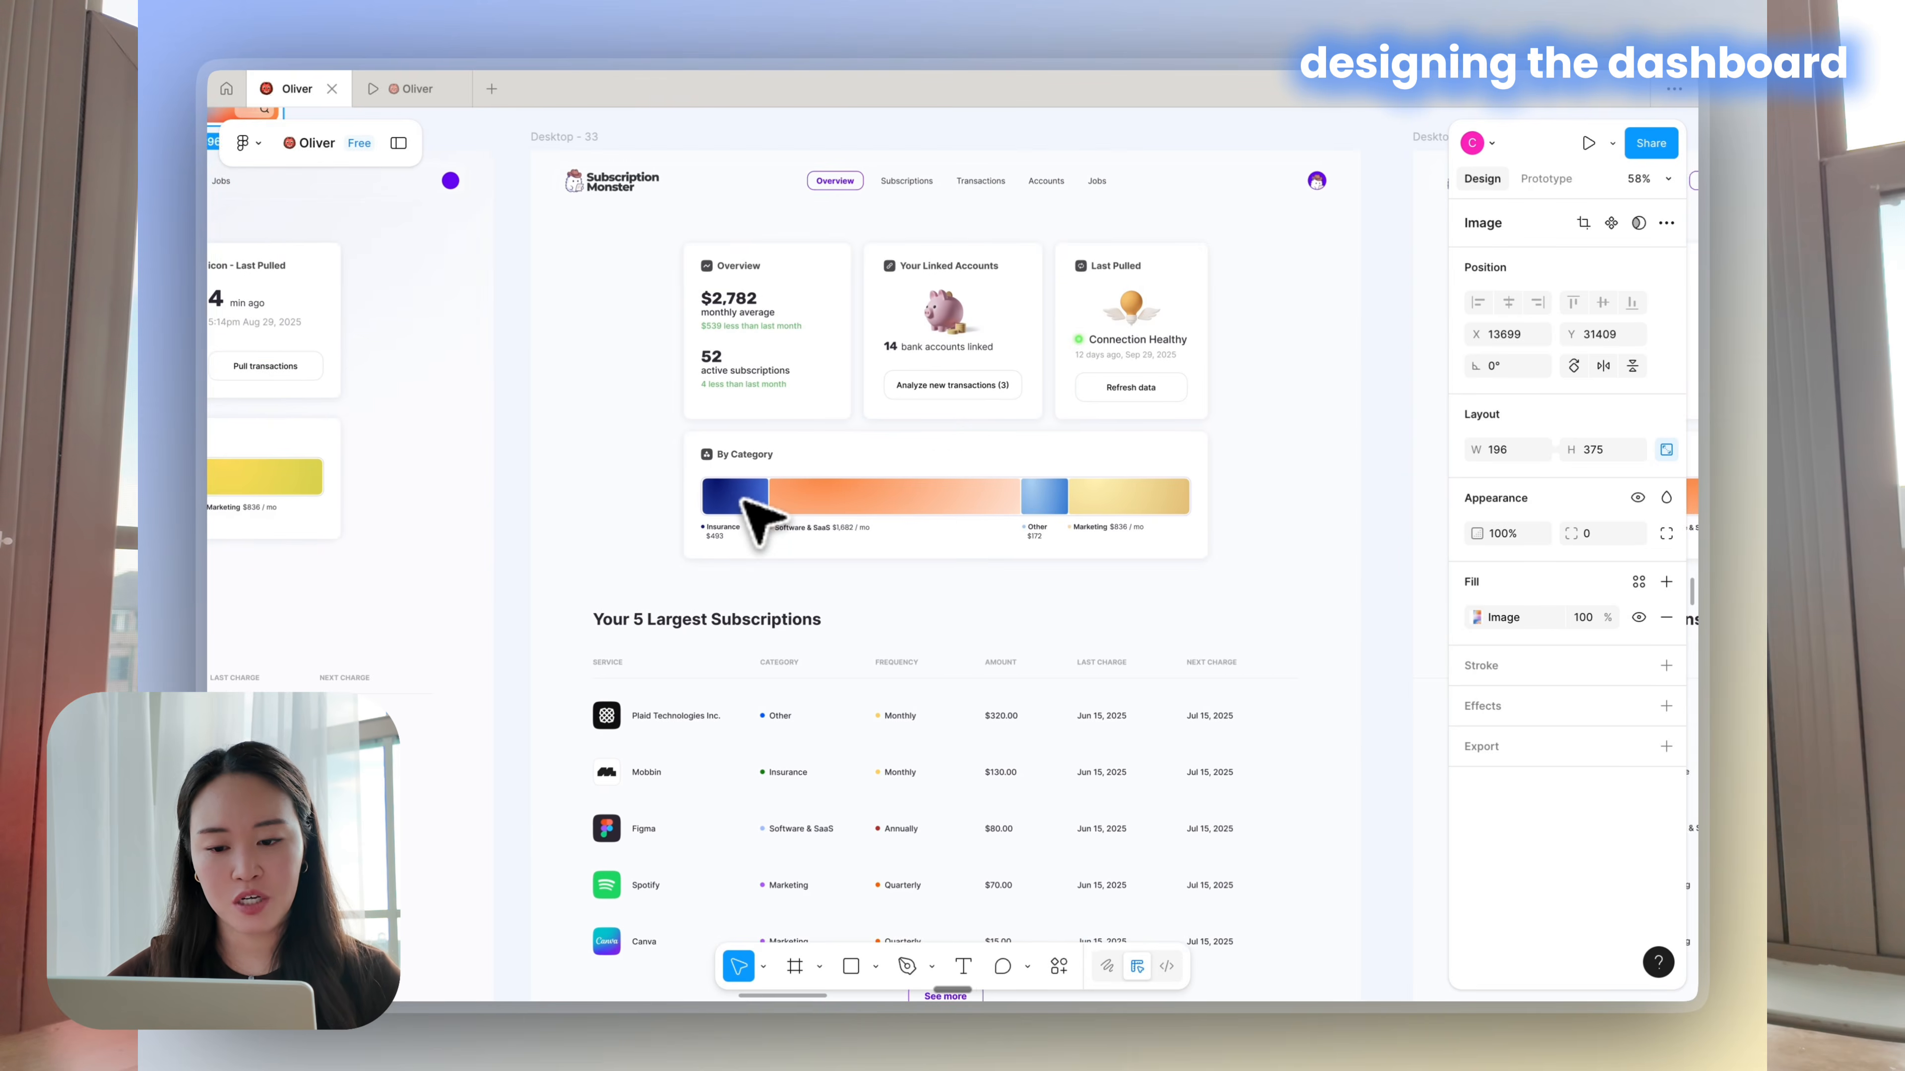
scroll(753, 504, "left", 2)
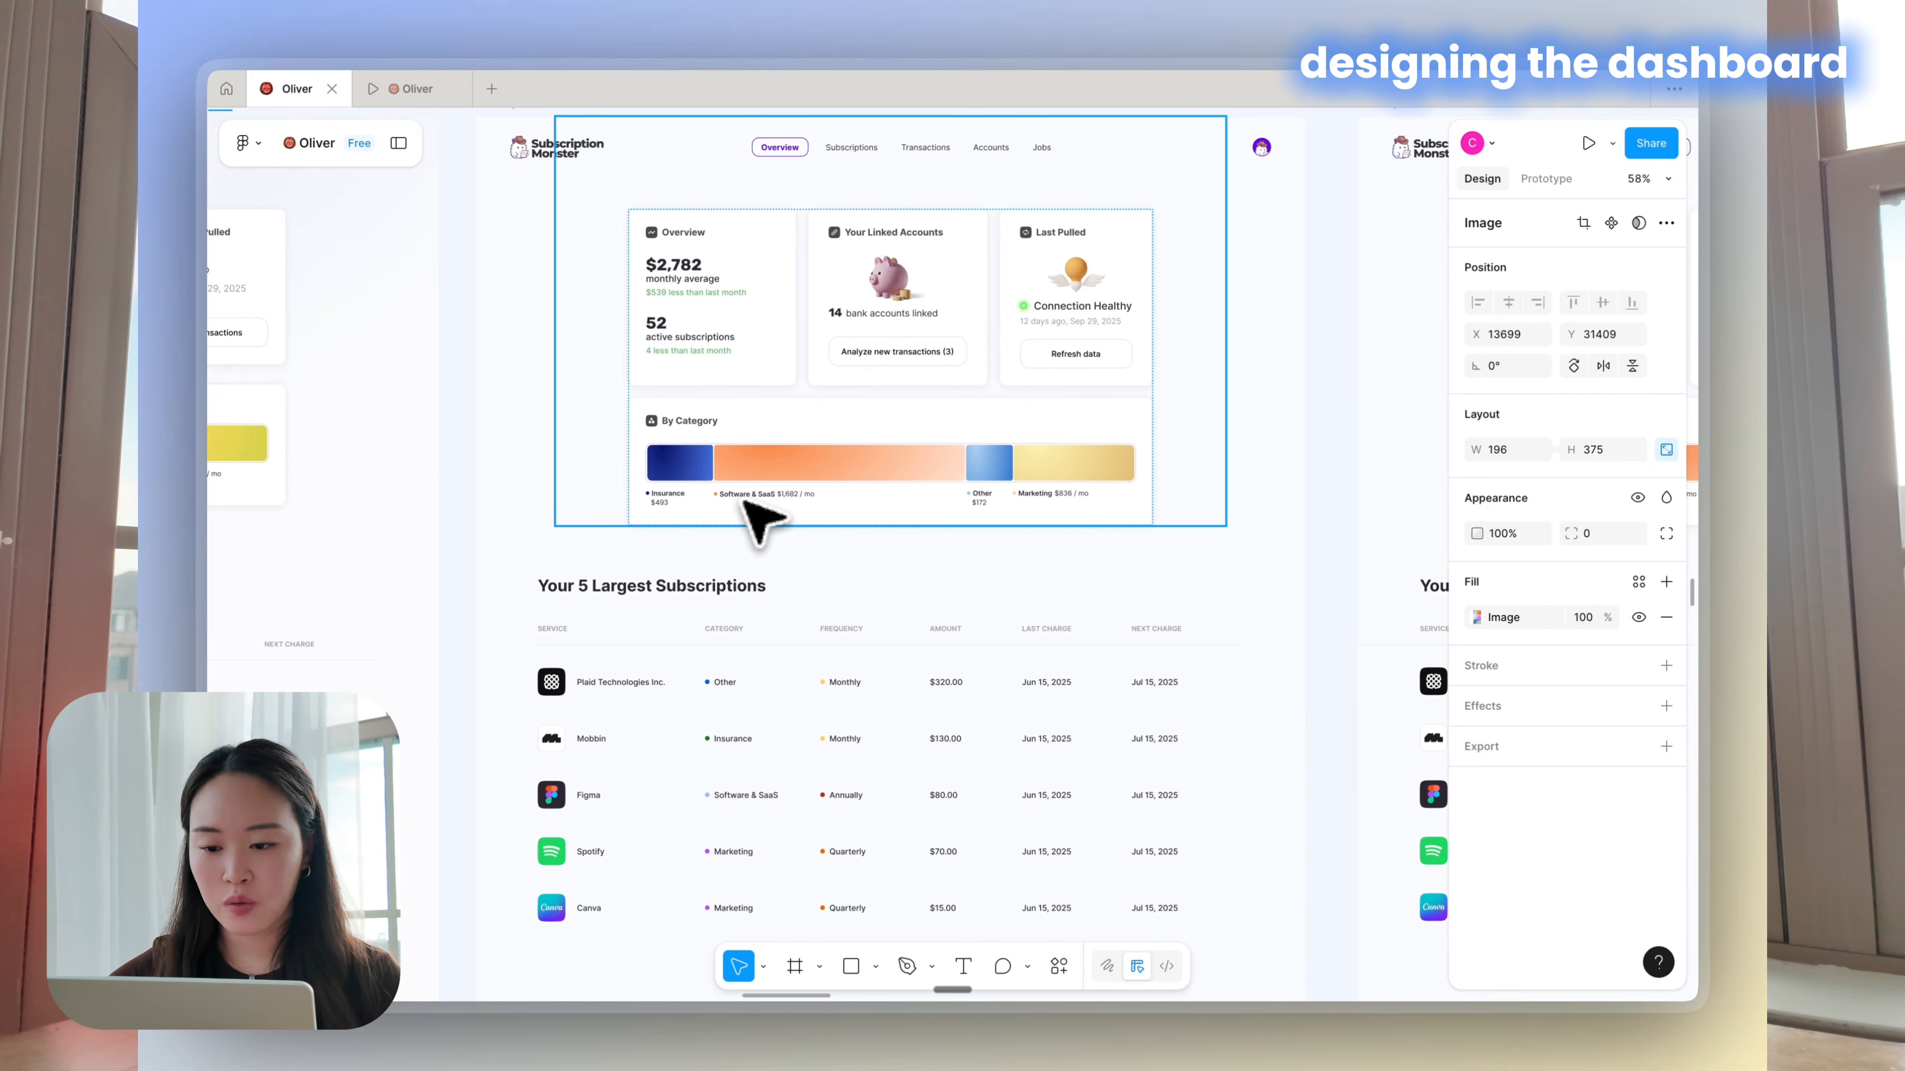
View the to-do notes and illustrations above Desktop - 33, browse the 3D illustrations in the Icons8 plugin, and close it
scroll(930, 308, "up", 10)
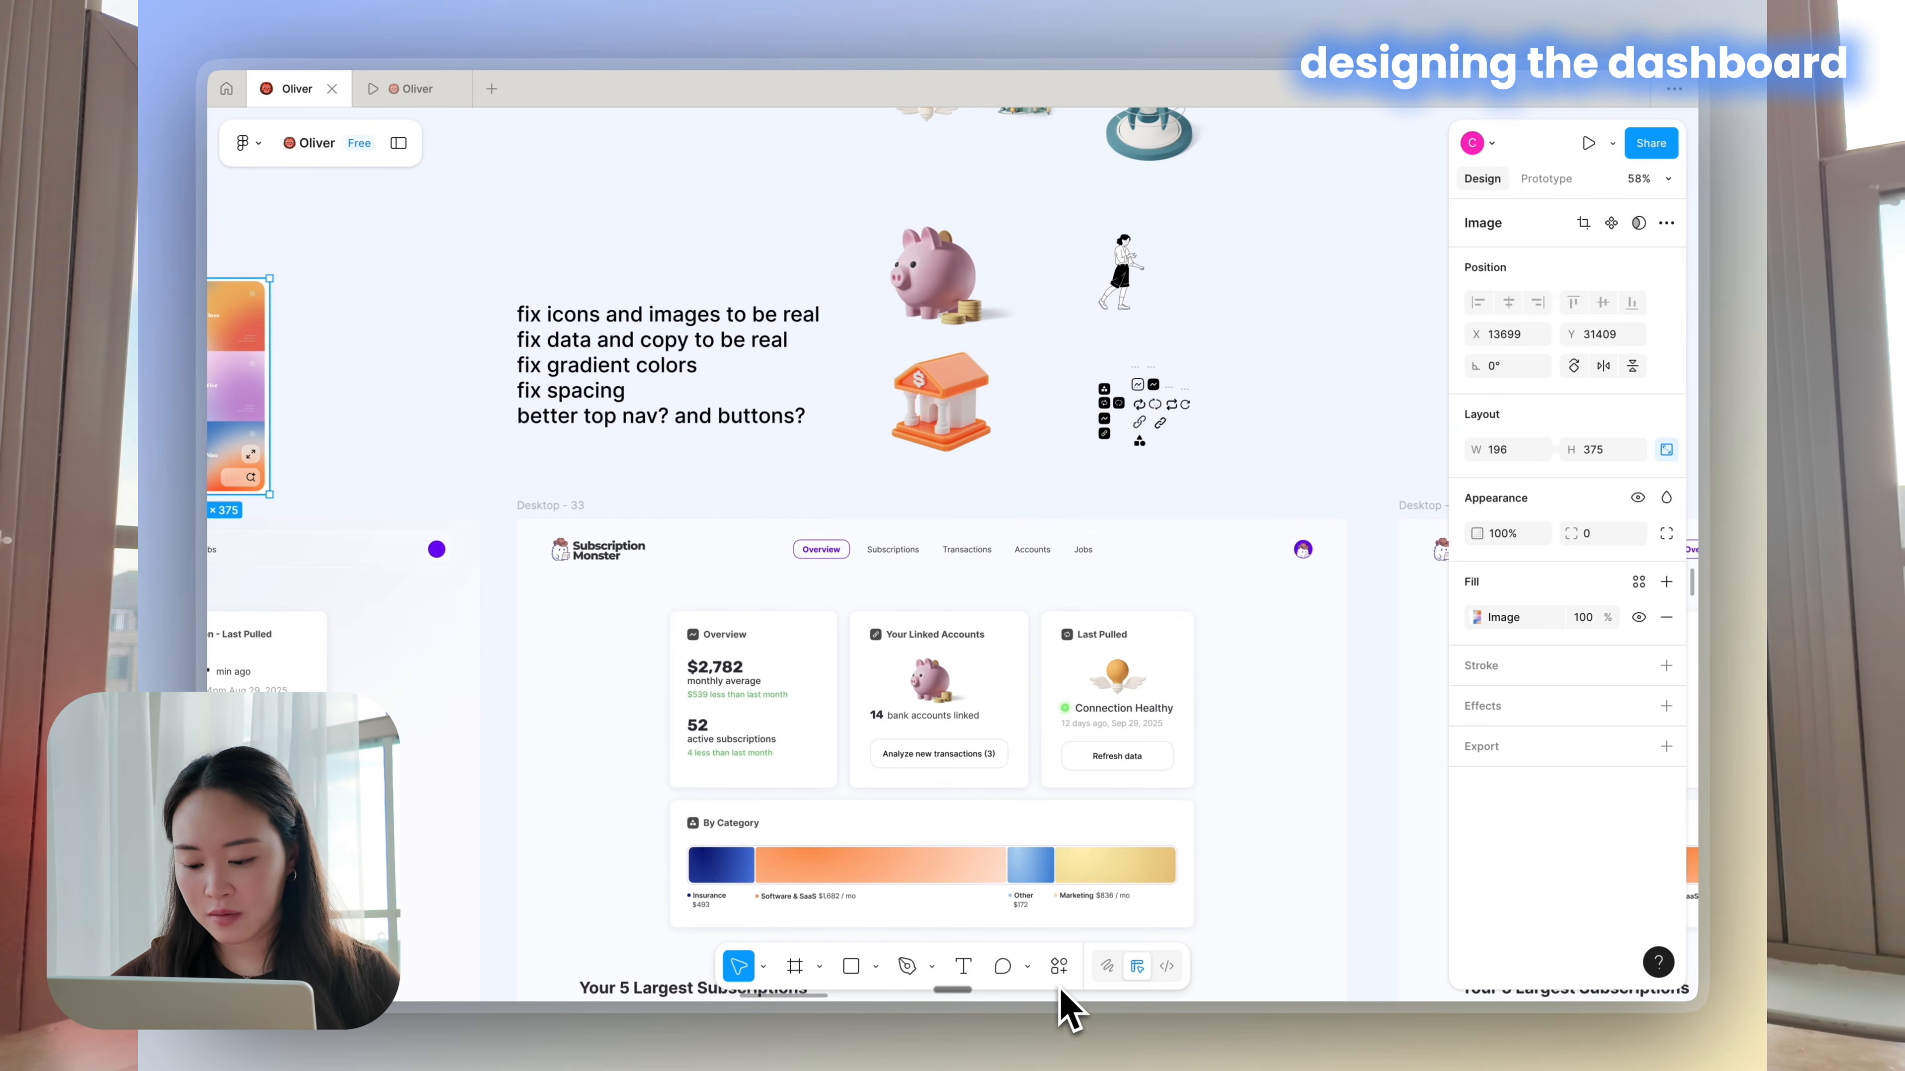
key("super+alt+p")
scroll(1092, 443, "down", 10)
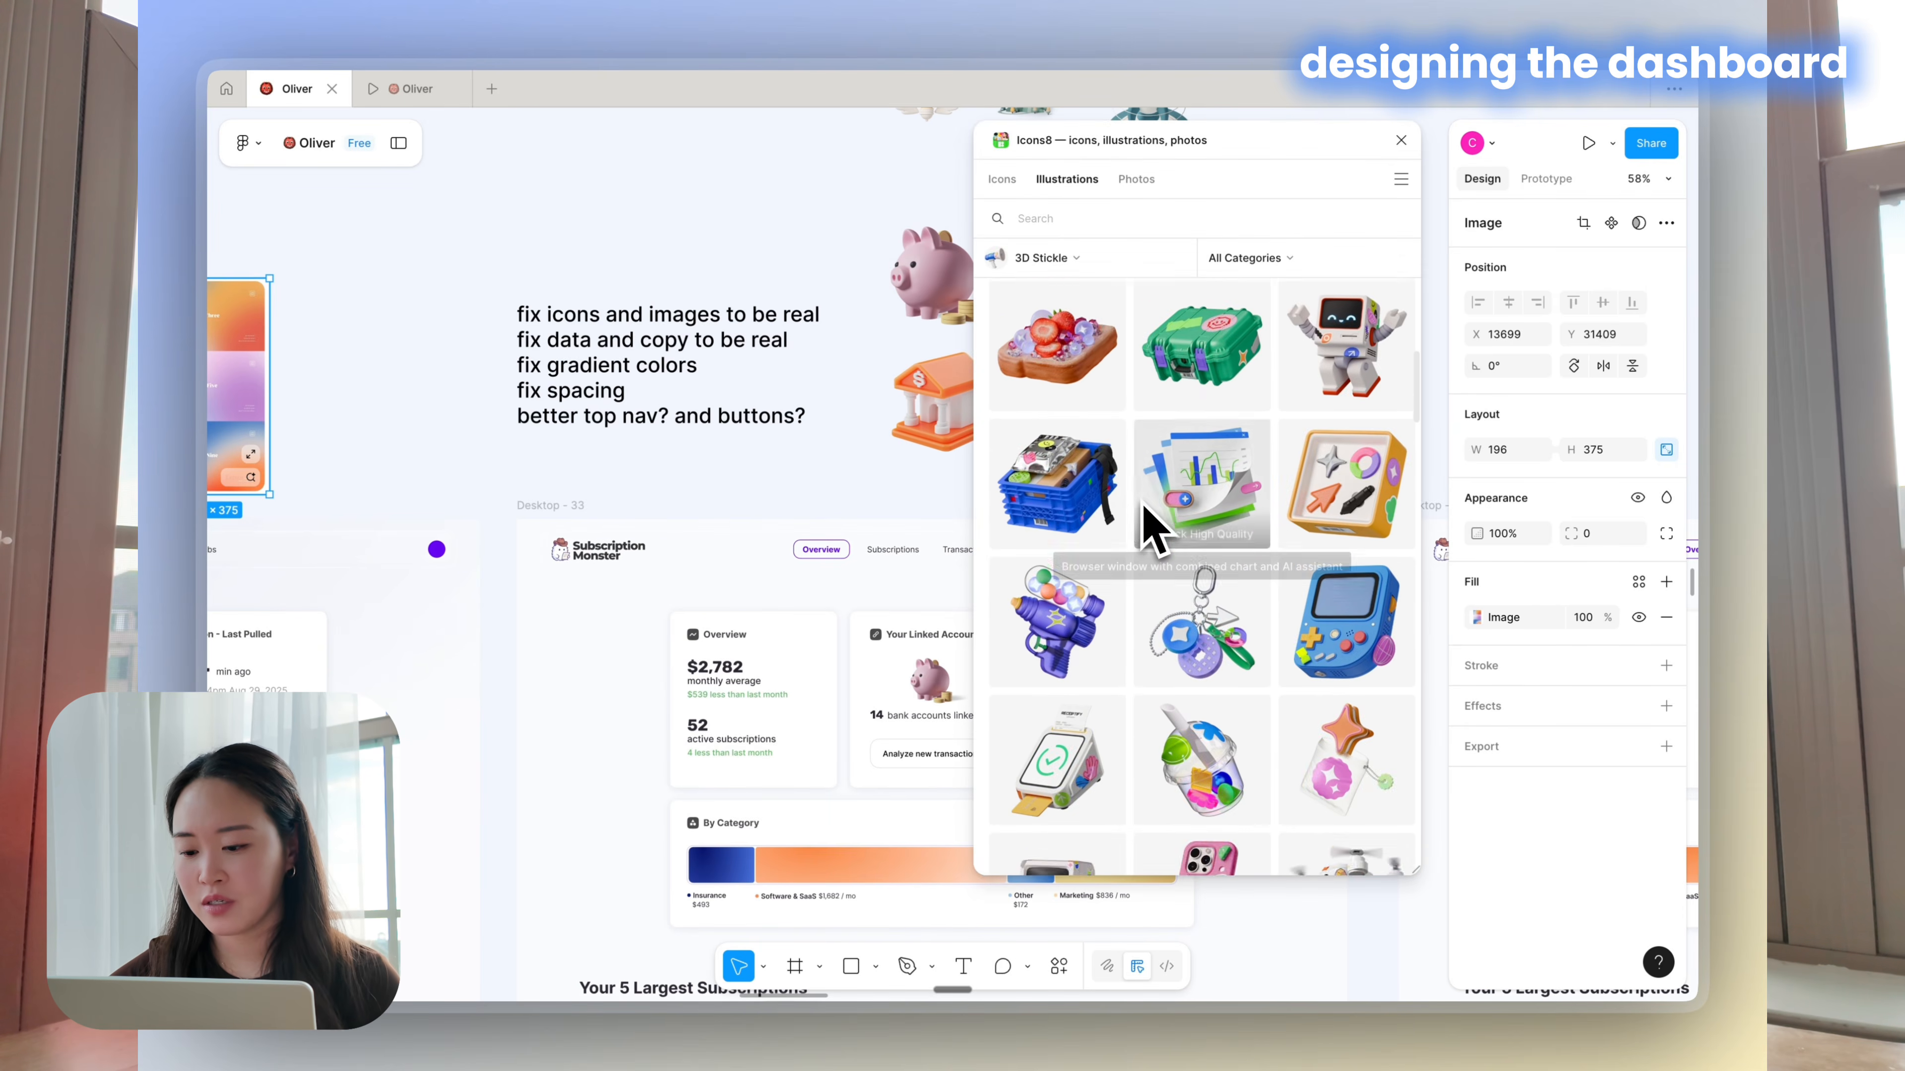
key("Escape")
View the Desktop - 33 cards and the illustrations above them, and browse the list icons in the Iconify plugin
scroll(1046, 657, "down", 3)
scroll(1046, 656, "up", 5)
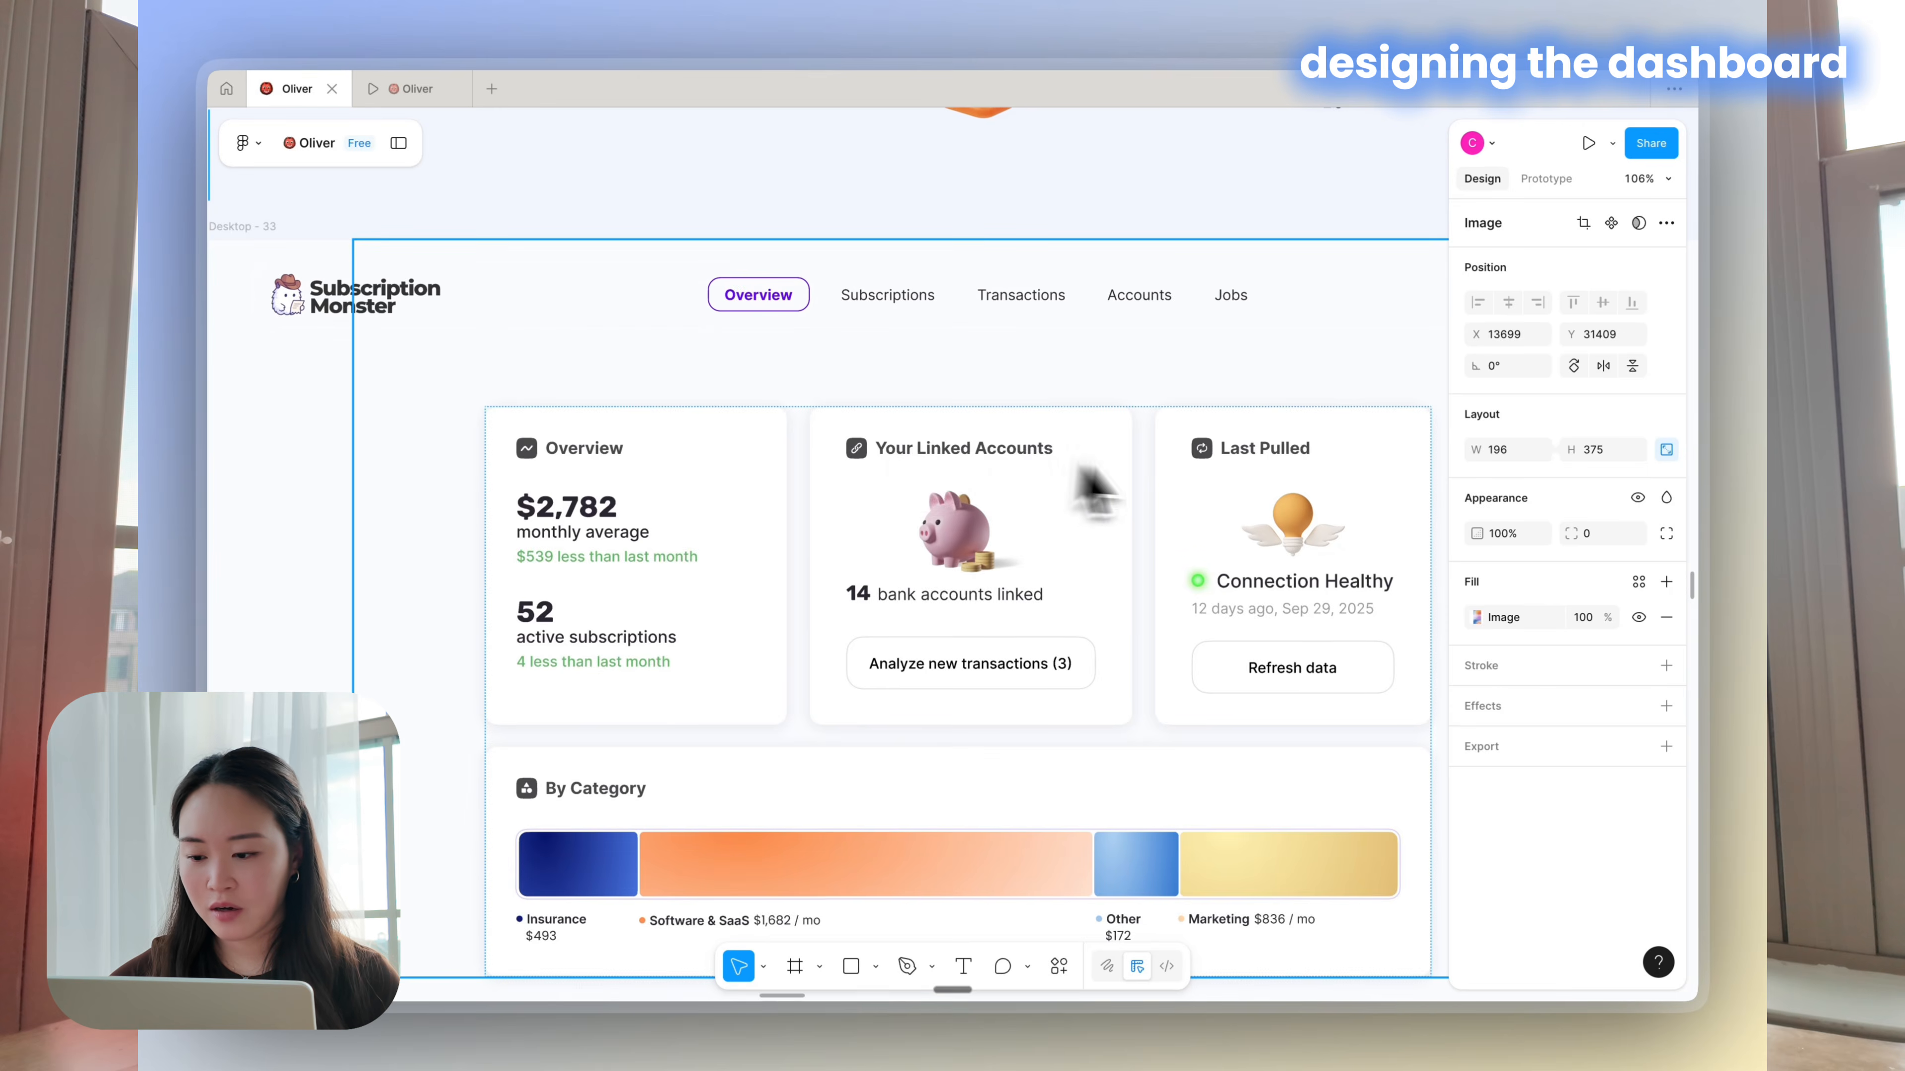
scroll(1125, 526, "up", 5)
left_click(1059, 968)
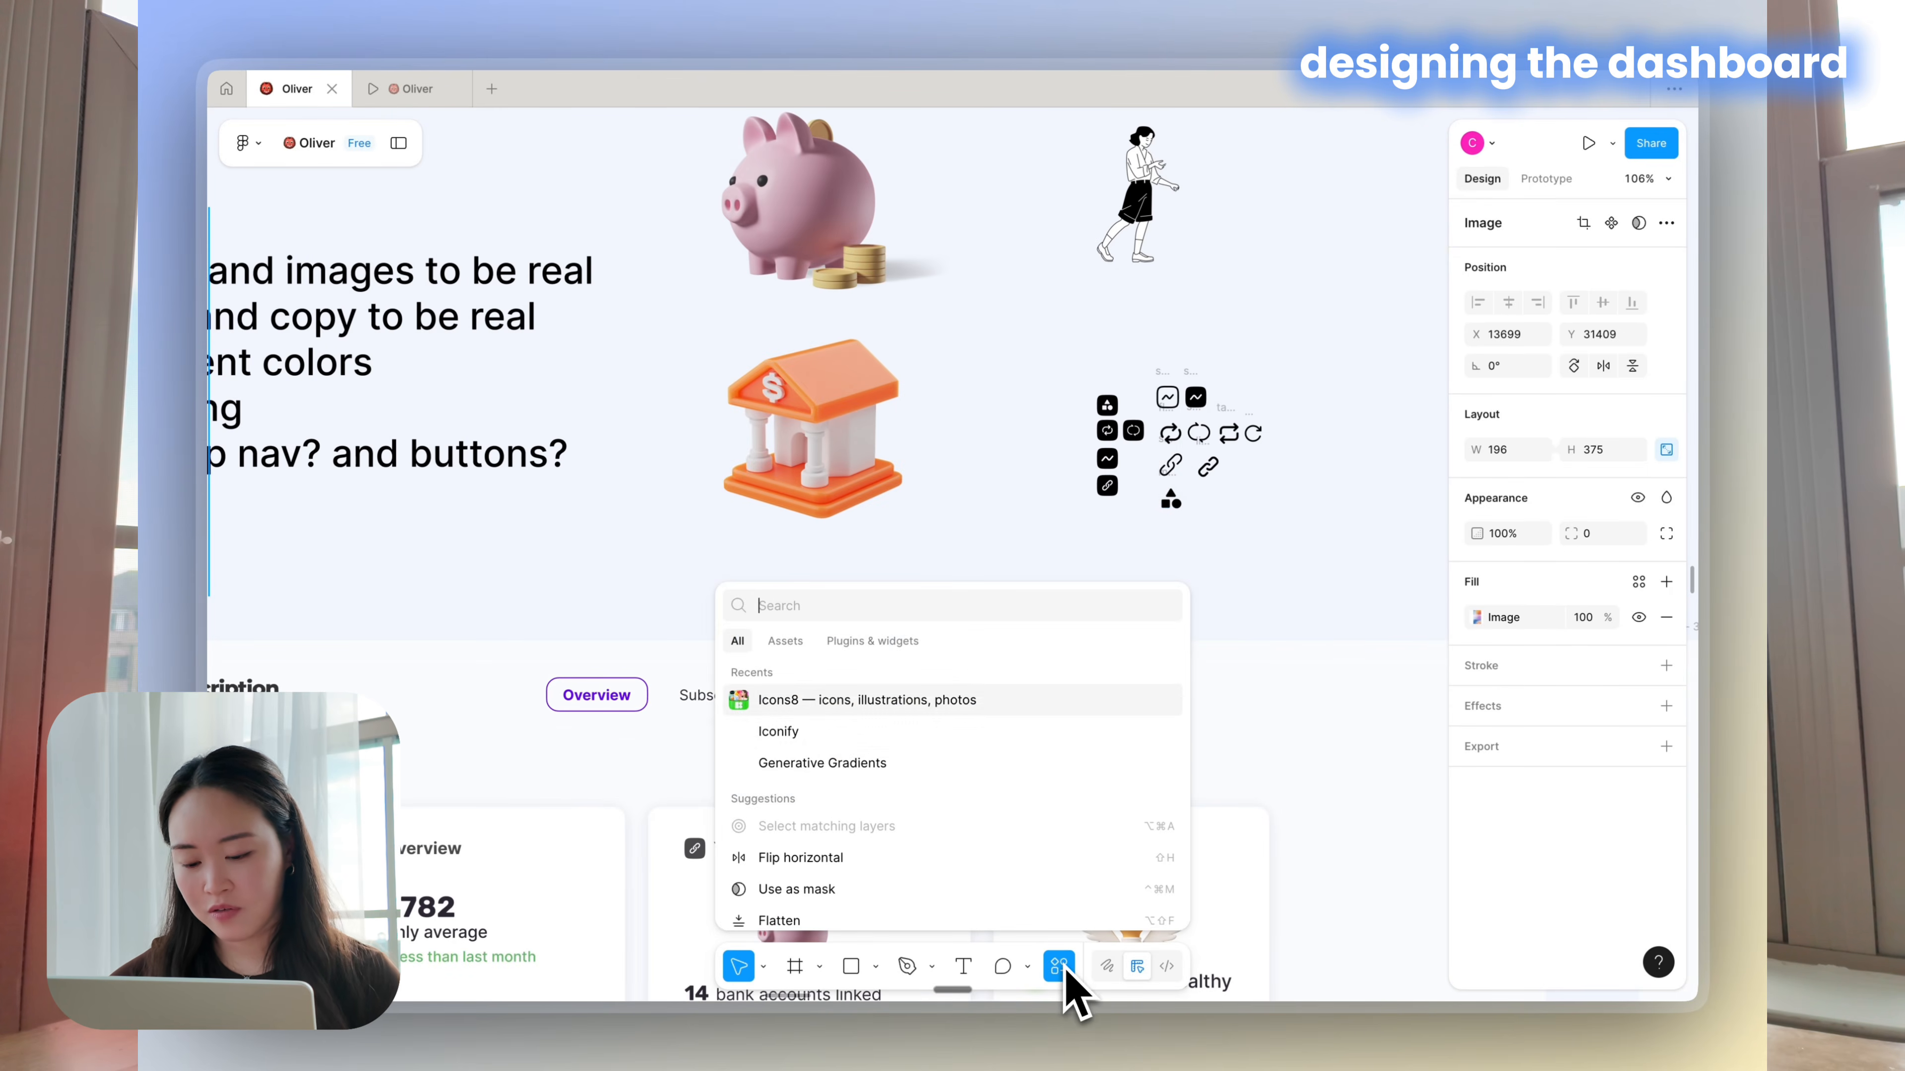
left_click(840, 709)
left_click(1048, 252)
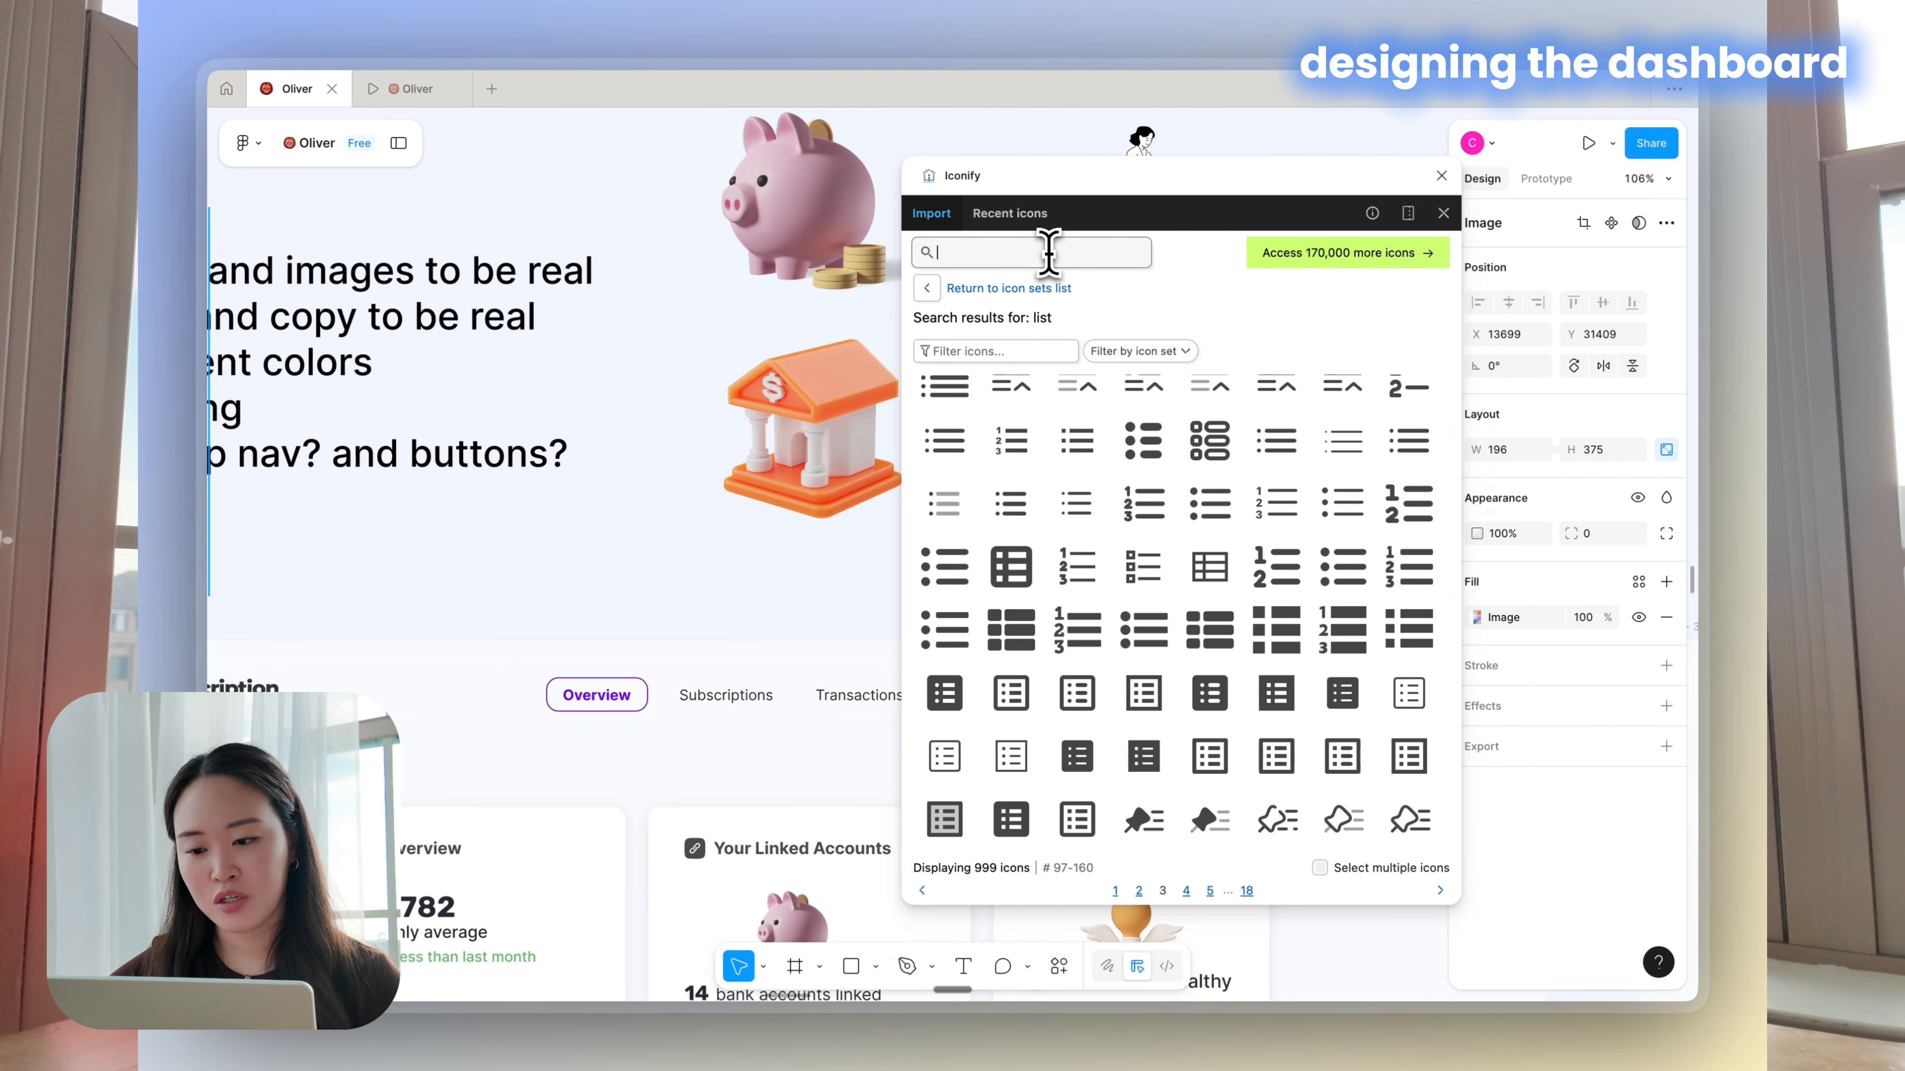
scroll(1139, 570, "down", 10)
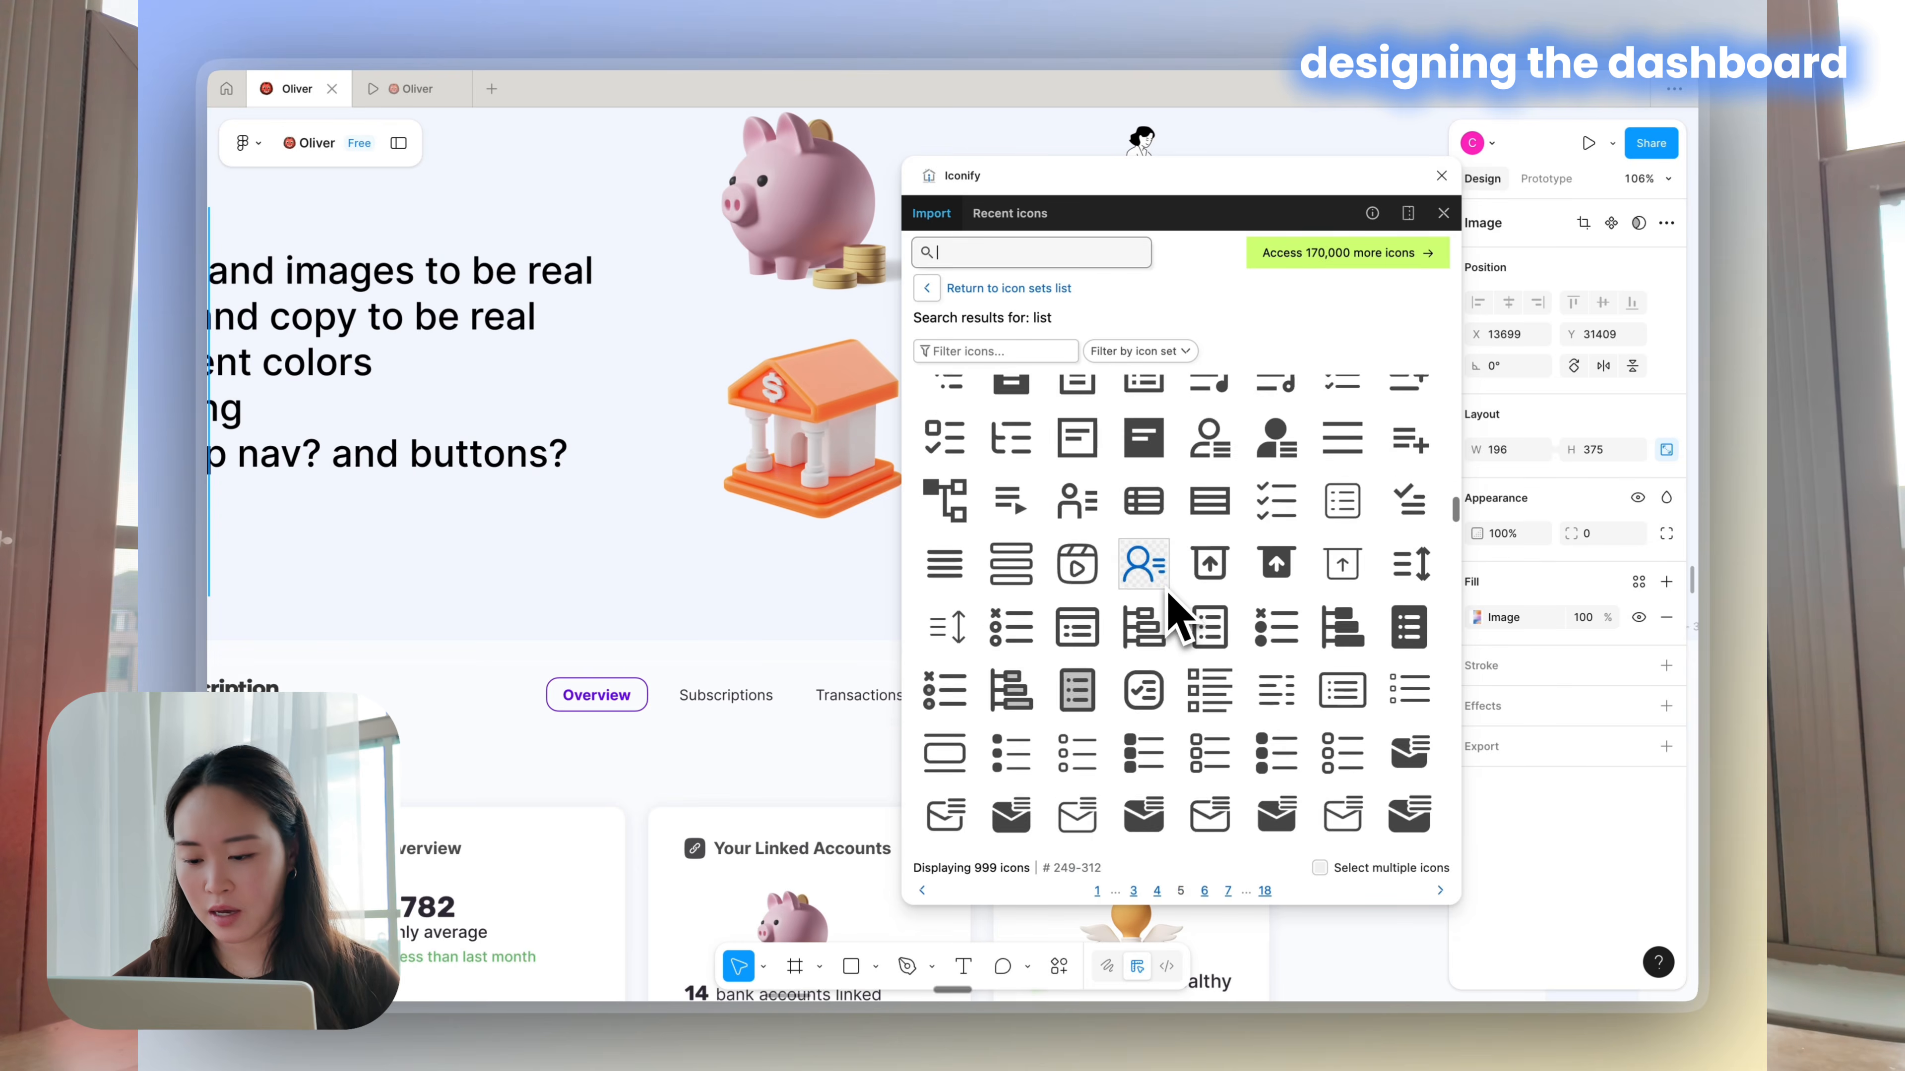
Examine the By Category chart and largest subscriptions table of Desktop - 33, and compare its top navigation with Desktop - 32
scroll(1168, 609, "down", 2)
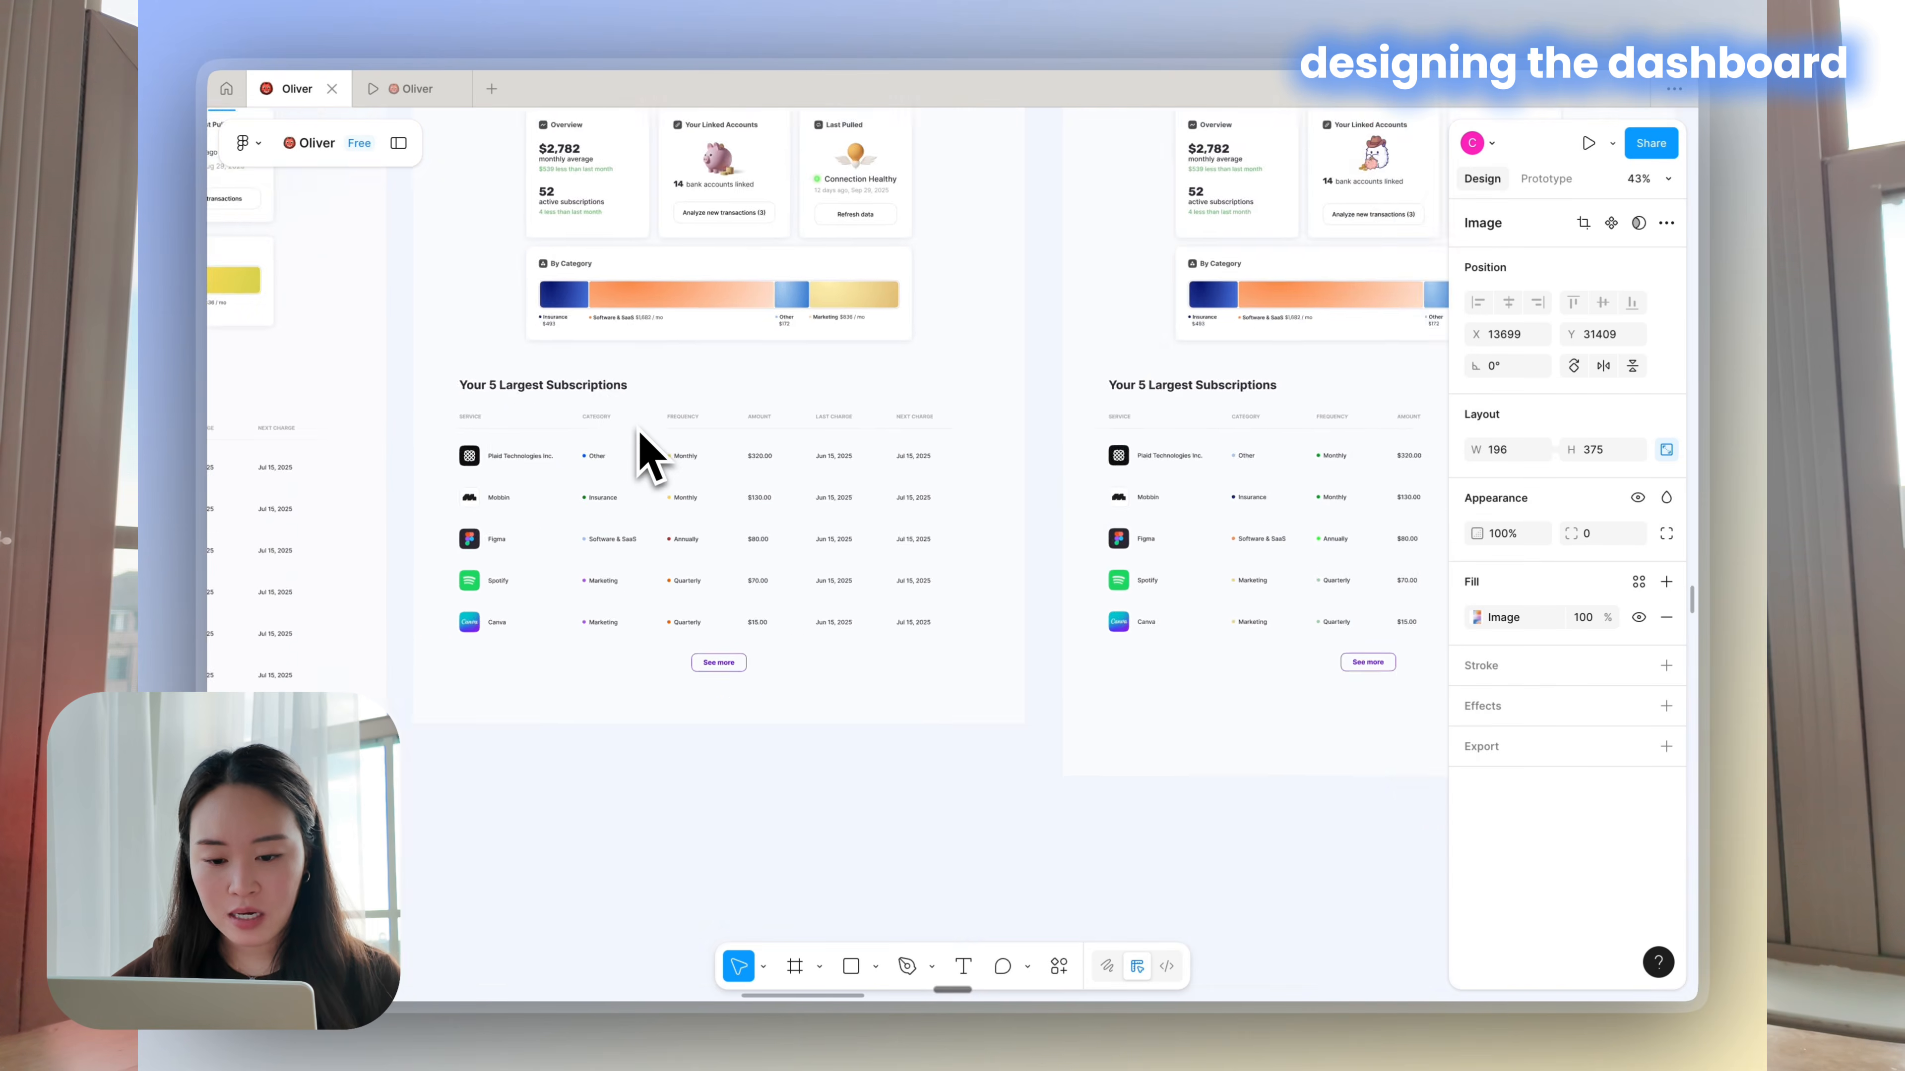
scroll(646, 450, "up", 5)
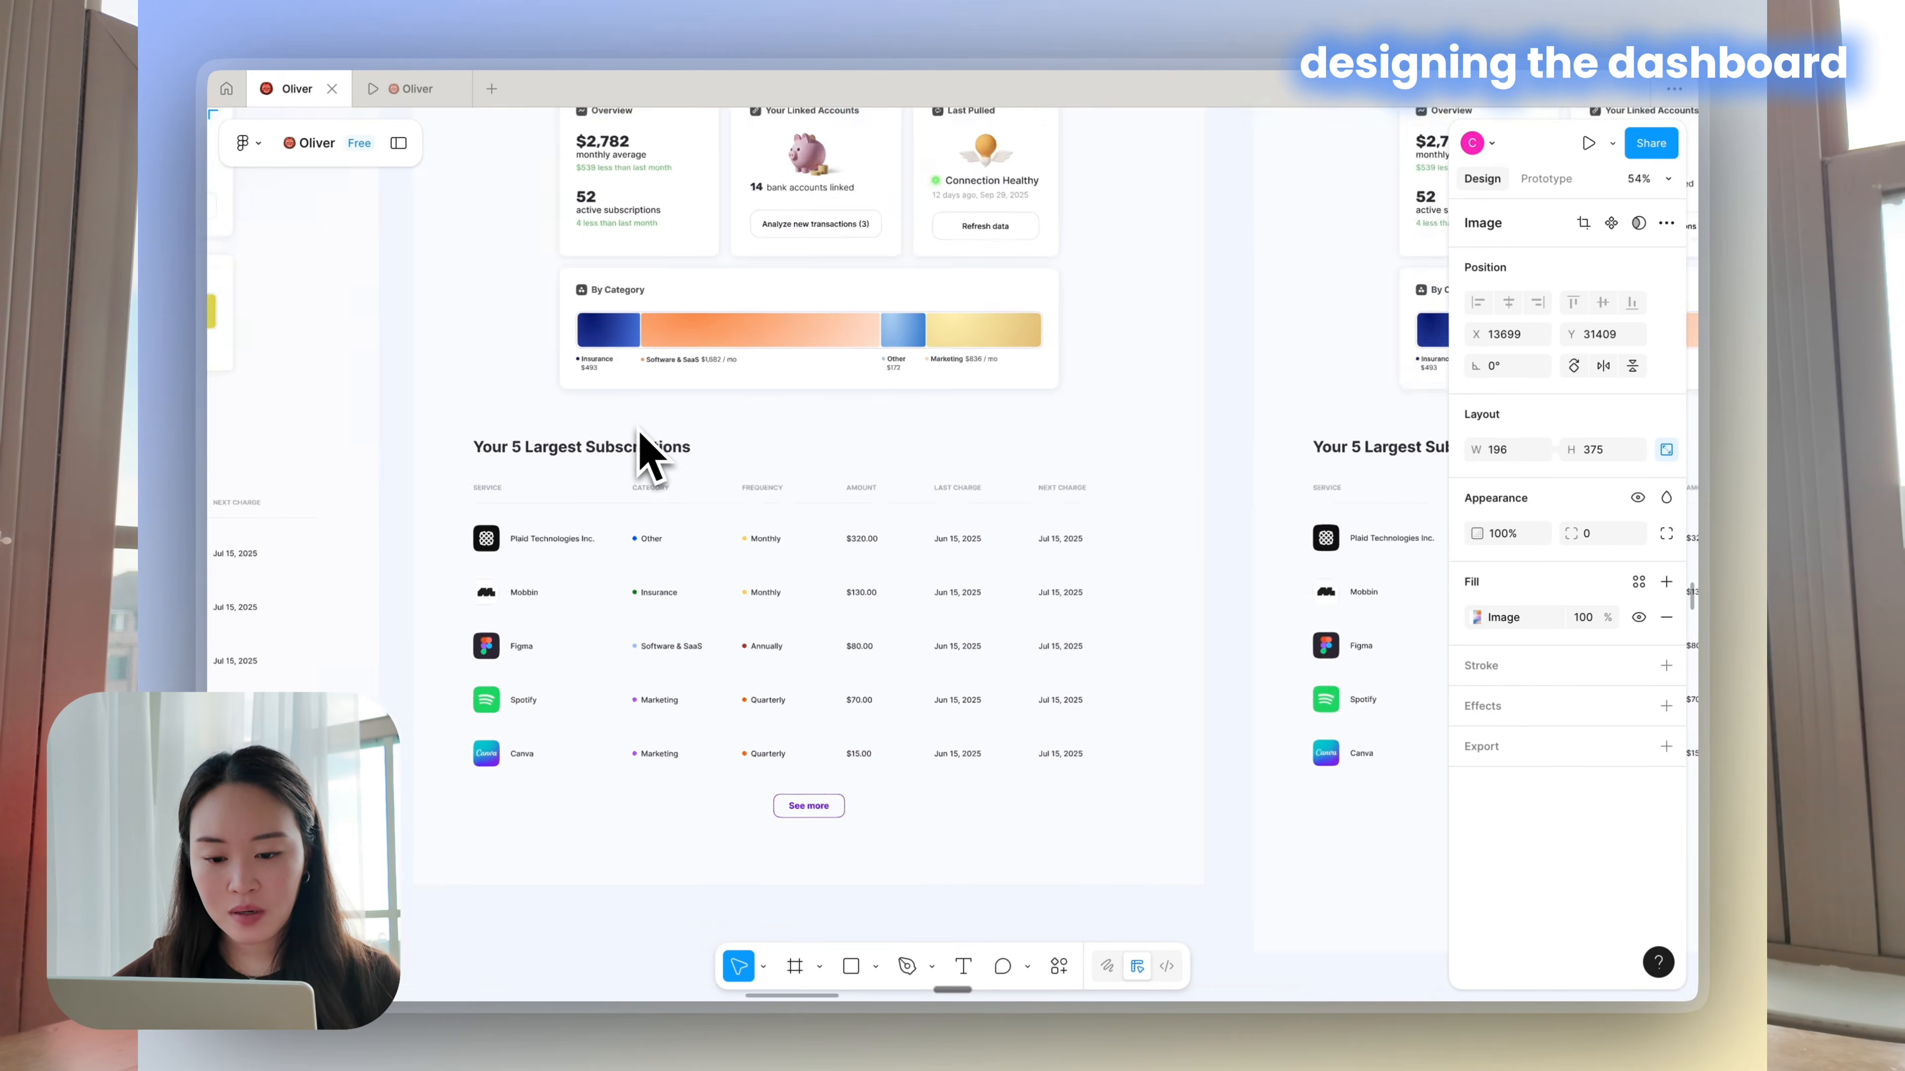
scroll(646, 450, "down", 1)
scroll(646, 451, "left", 1)
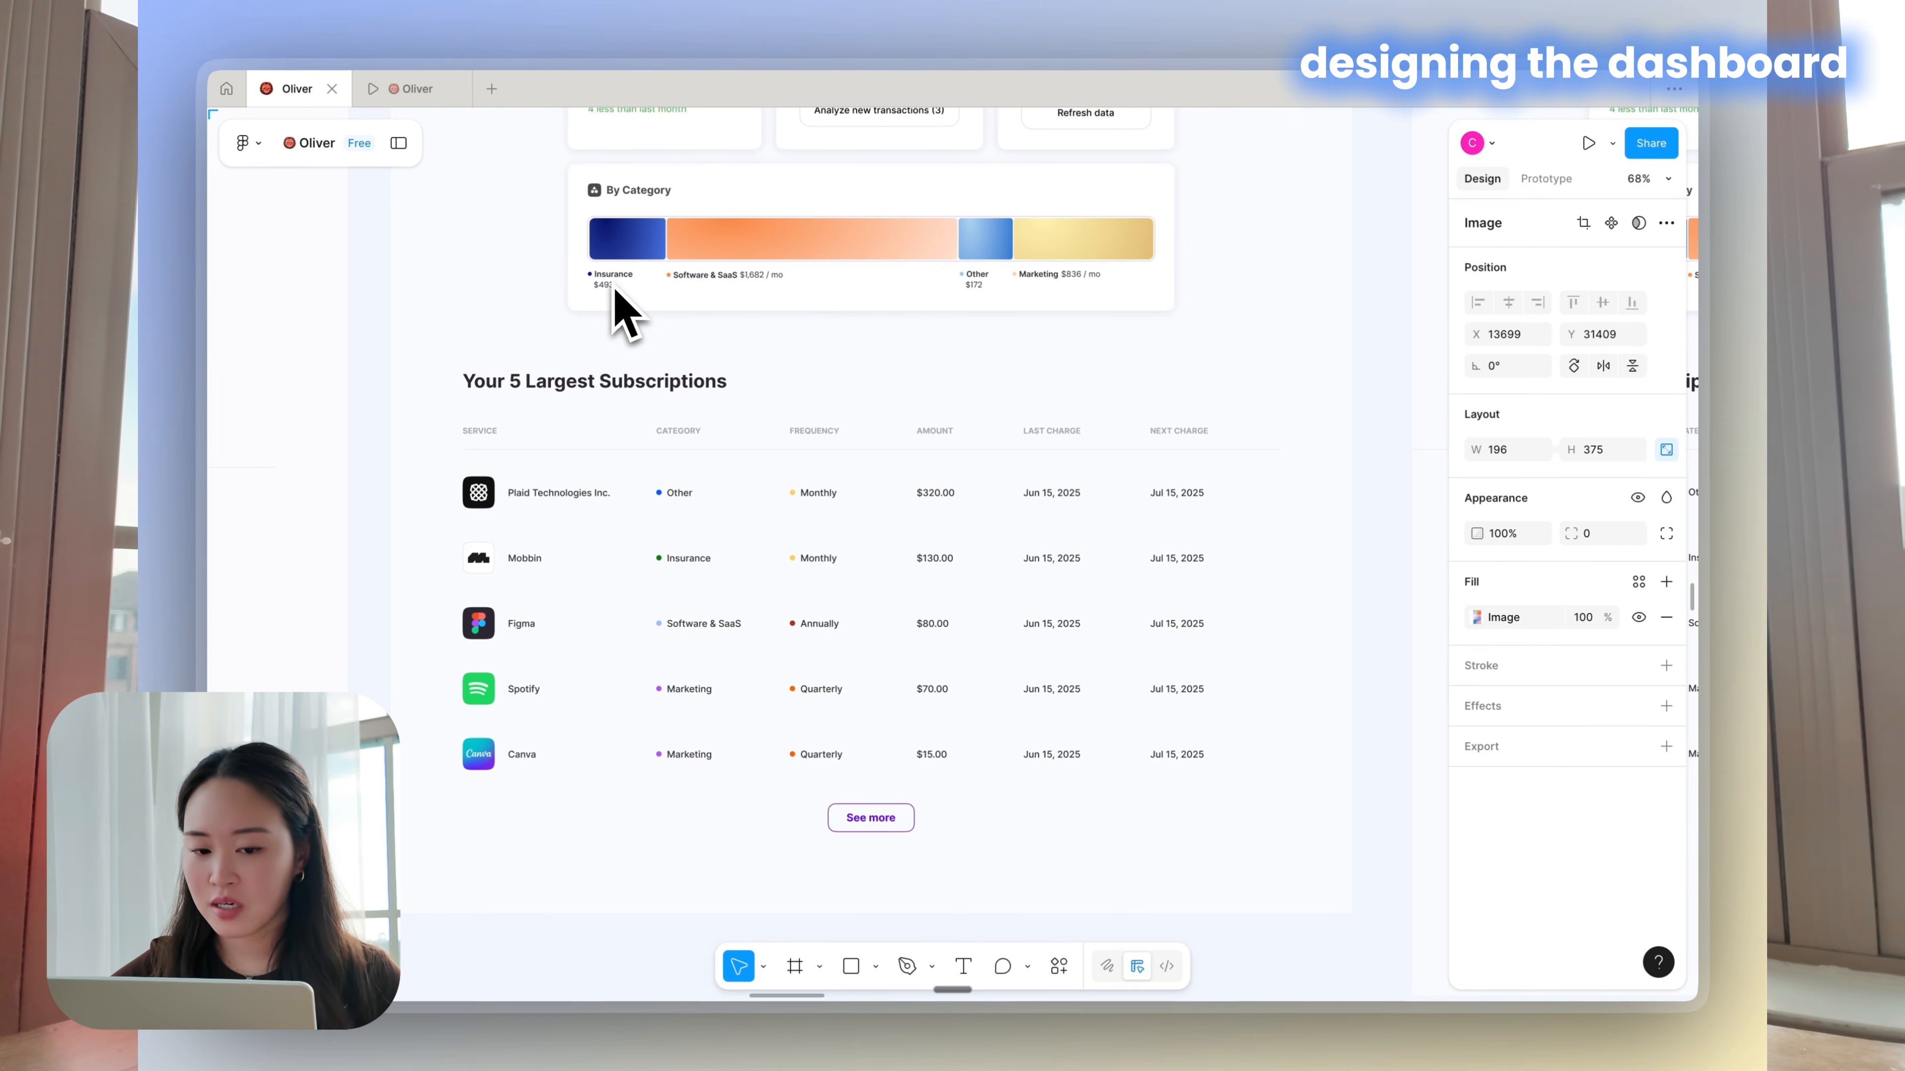
scroll(624, 311, "down", 3)
scroll(714, 467, "up", 2)
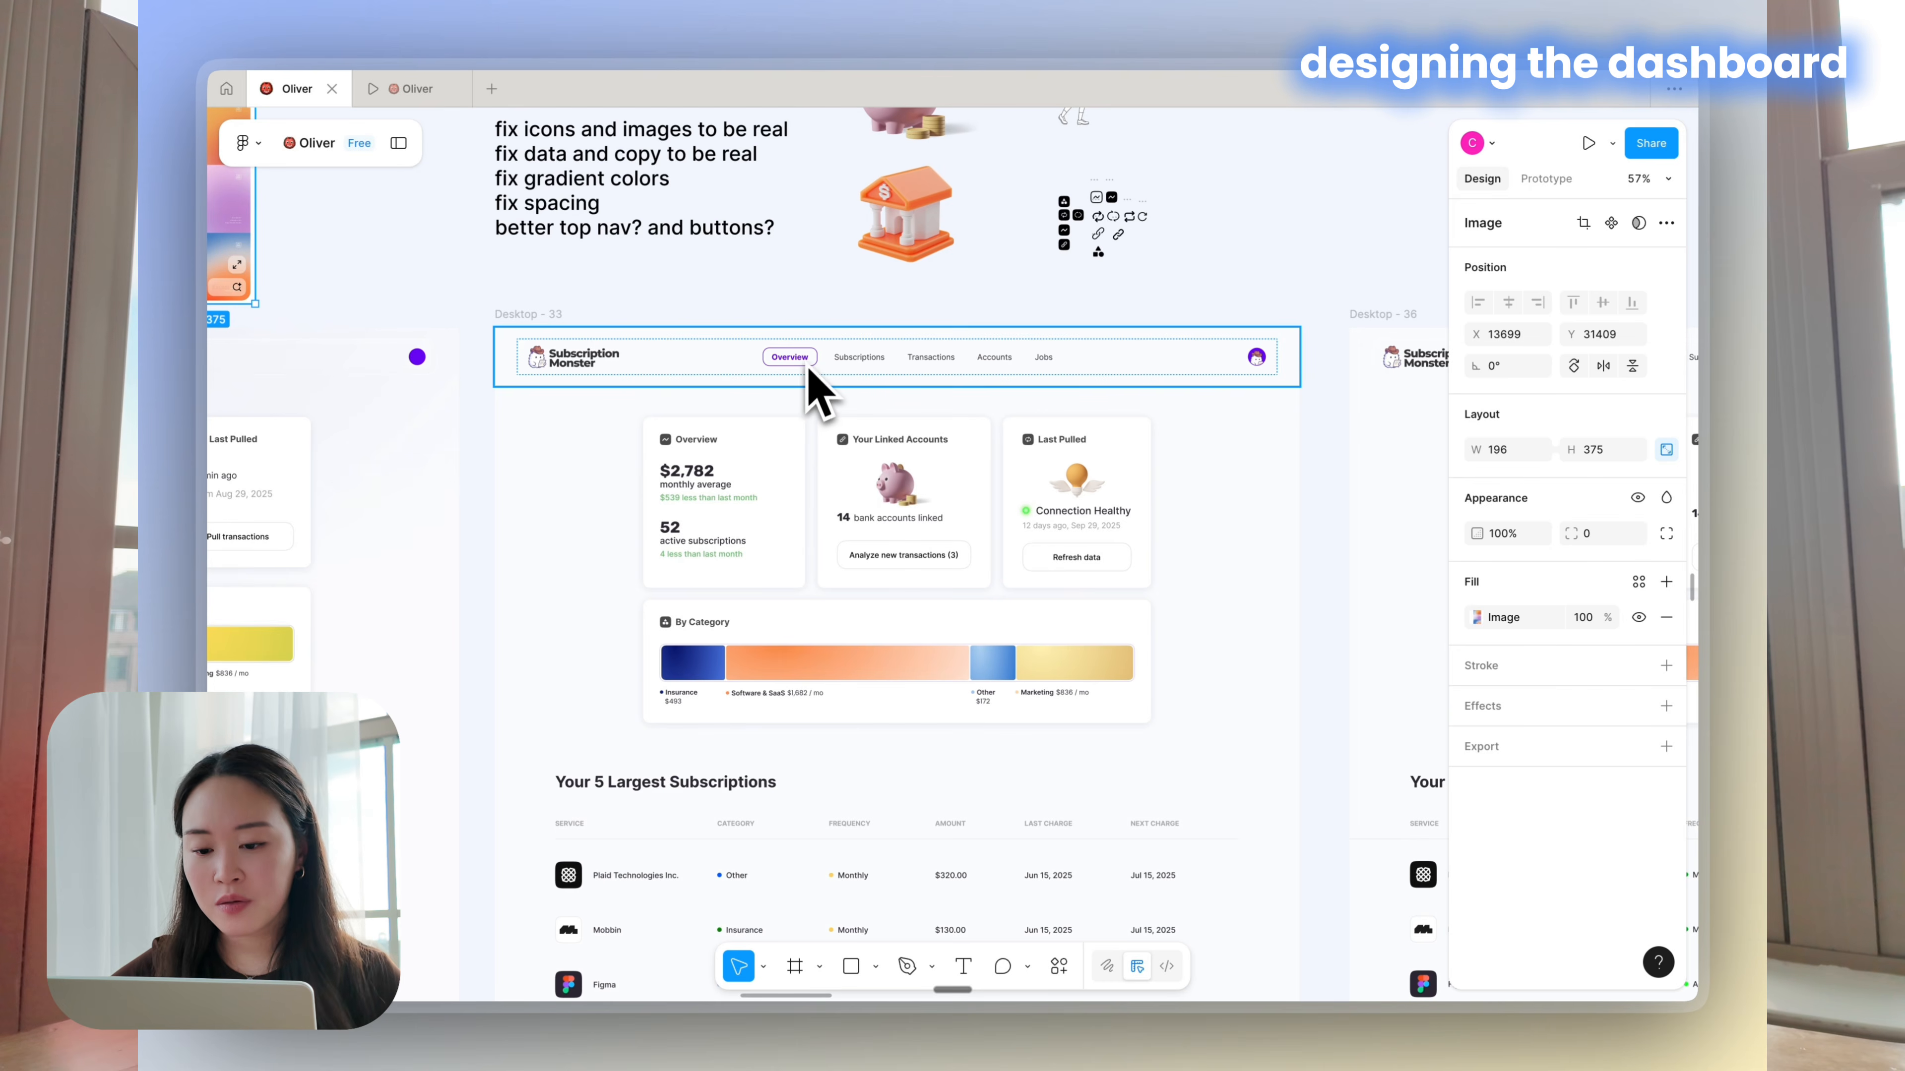
scroll(809, 383, "down", 2)
scroll(808, 383, "left", 5)
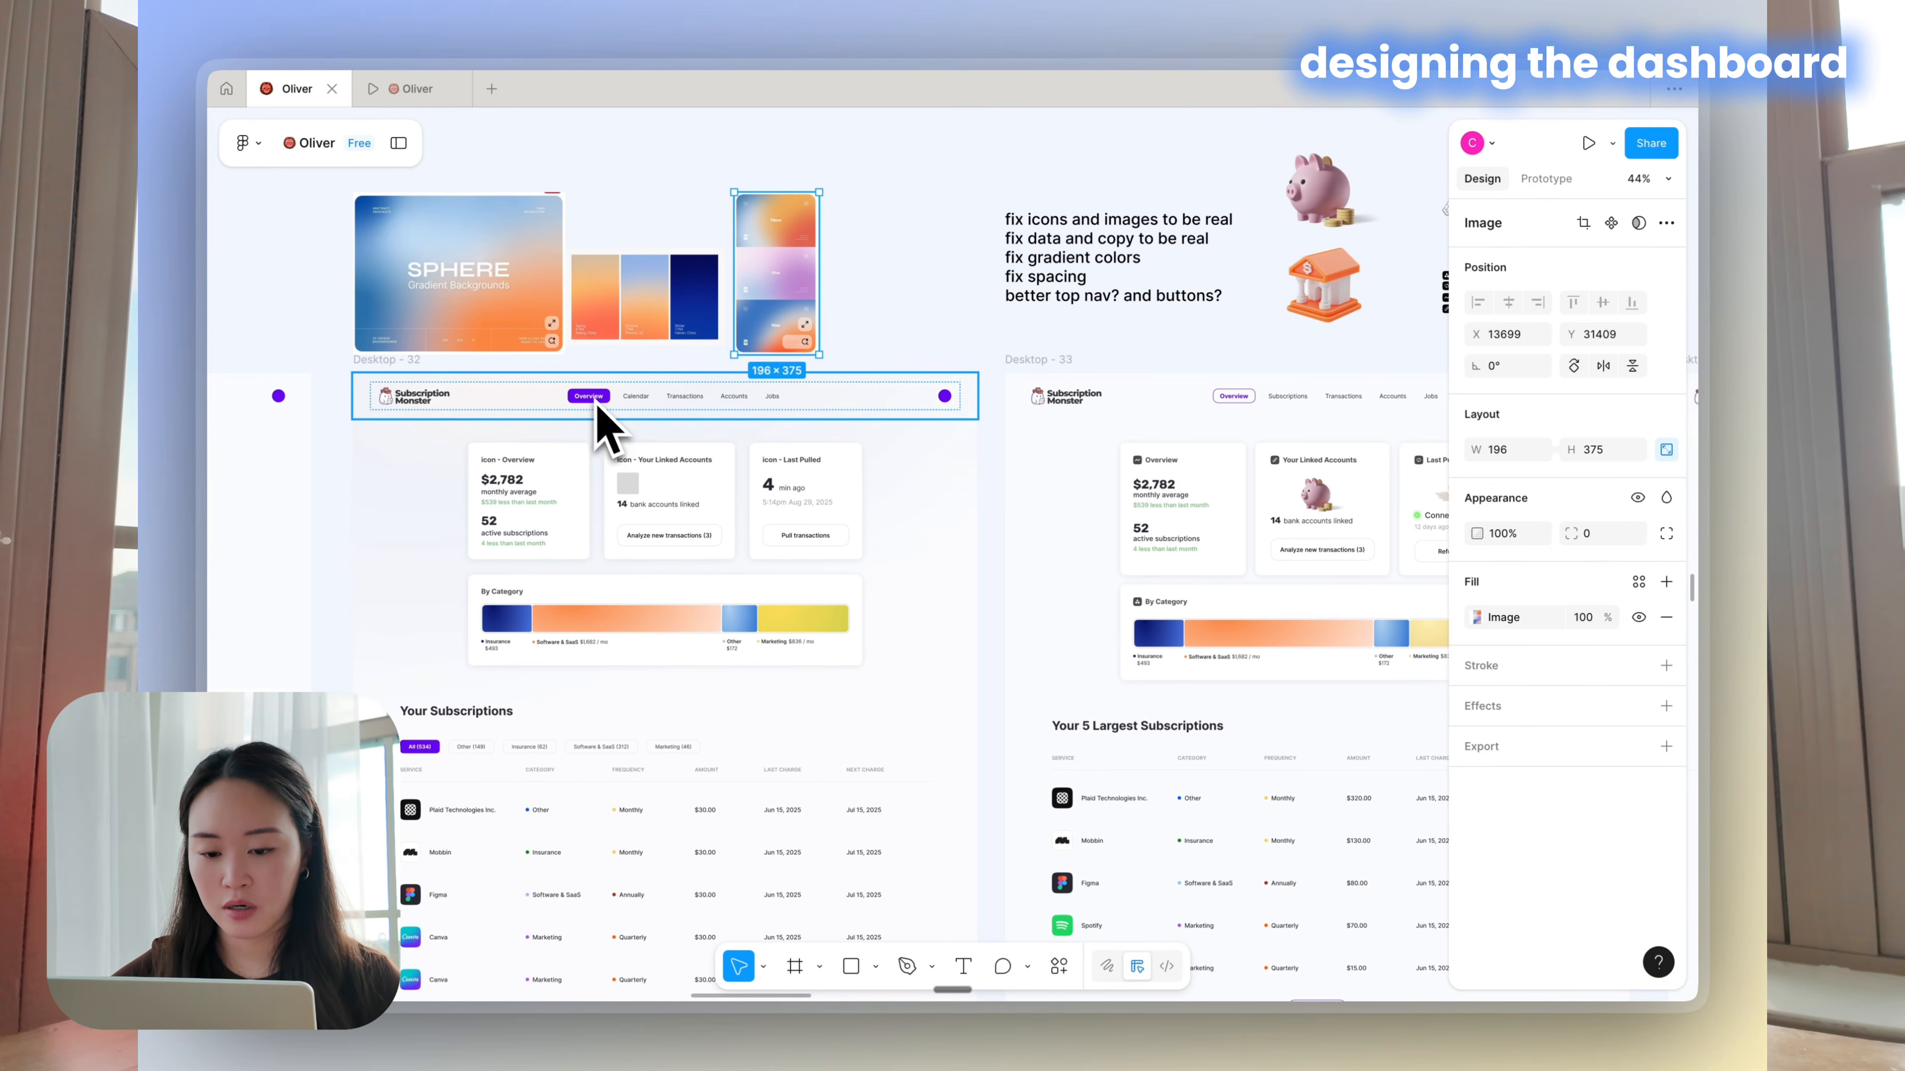
scroll(701, 446, "right", 5)
scroll(764, 417, "down", 1)
scroll(871, 361, "up", 3)
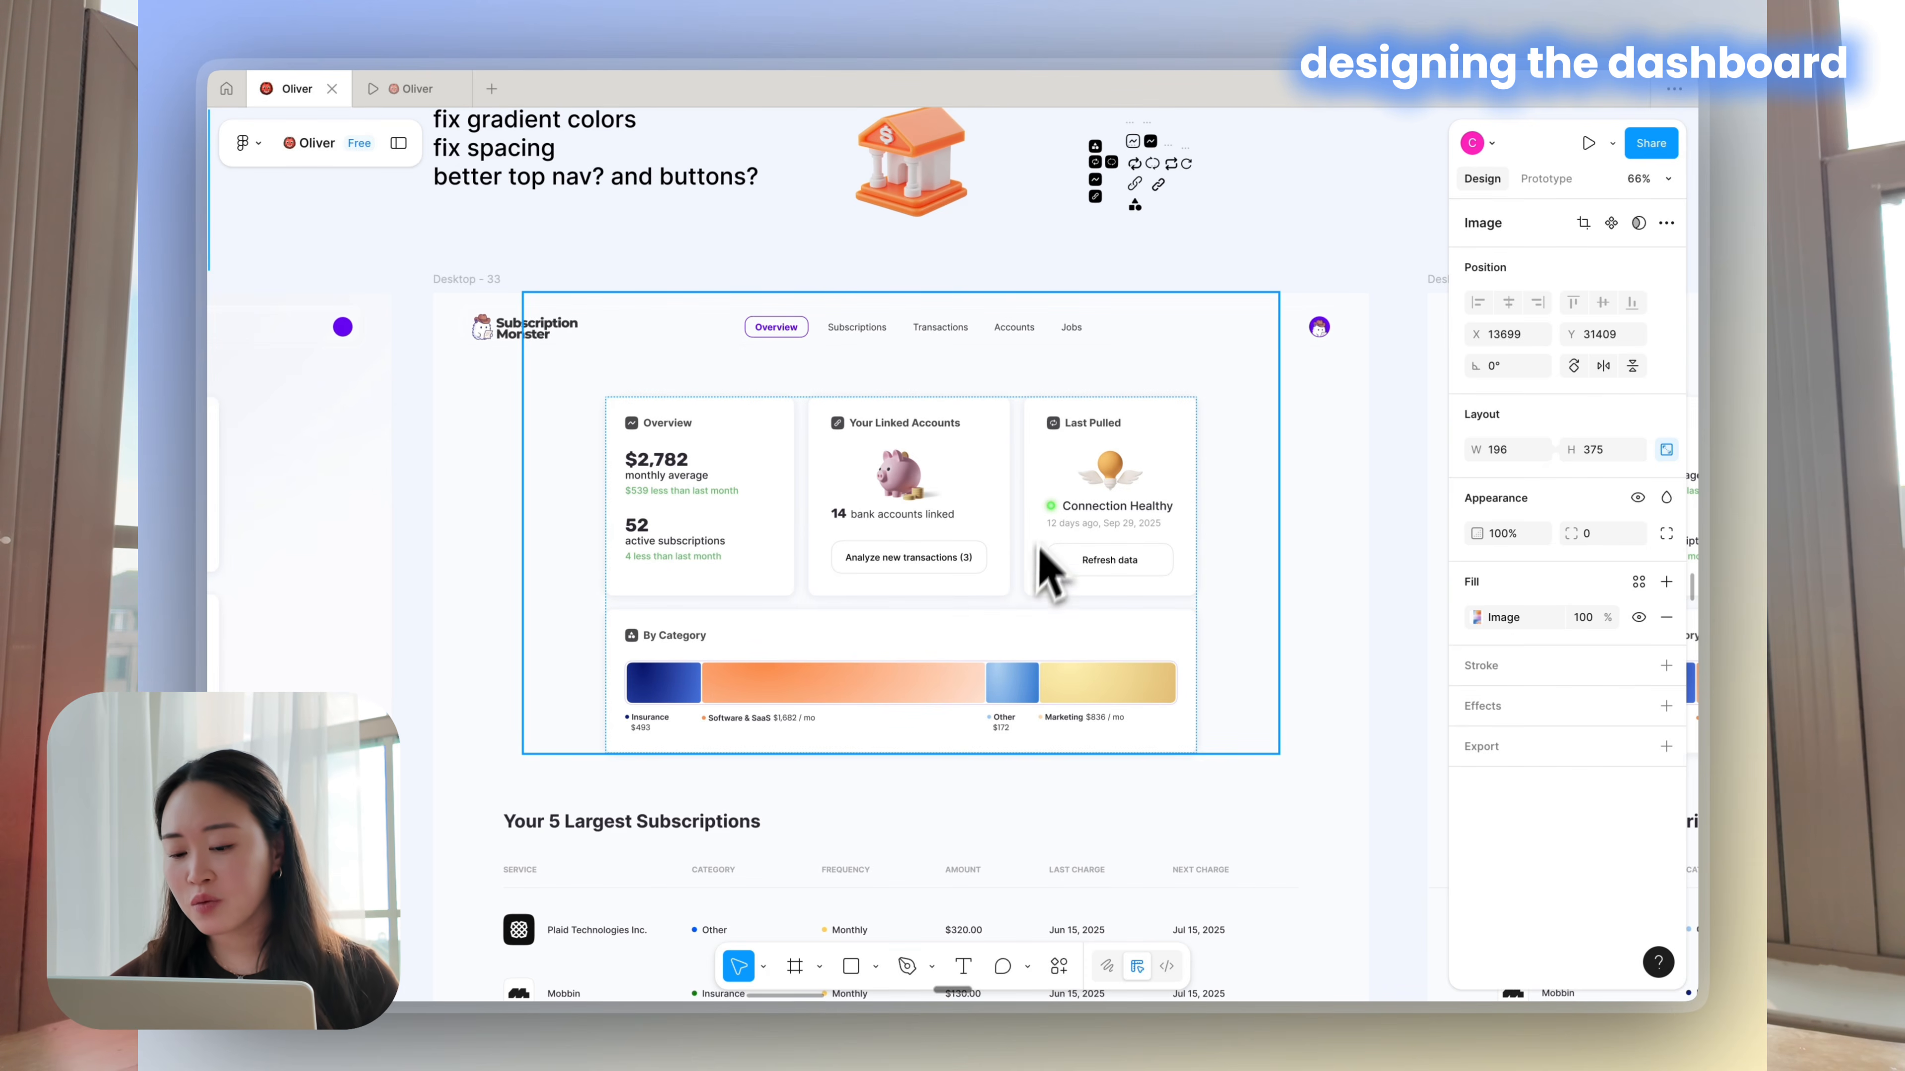
Inspect the mascot illustrations in the Your Linked Accounts and Last Sync cards of Desktop - 36
key("n")
key("n")
key("n")
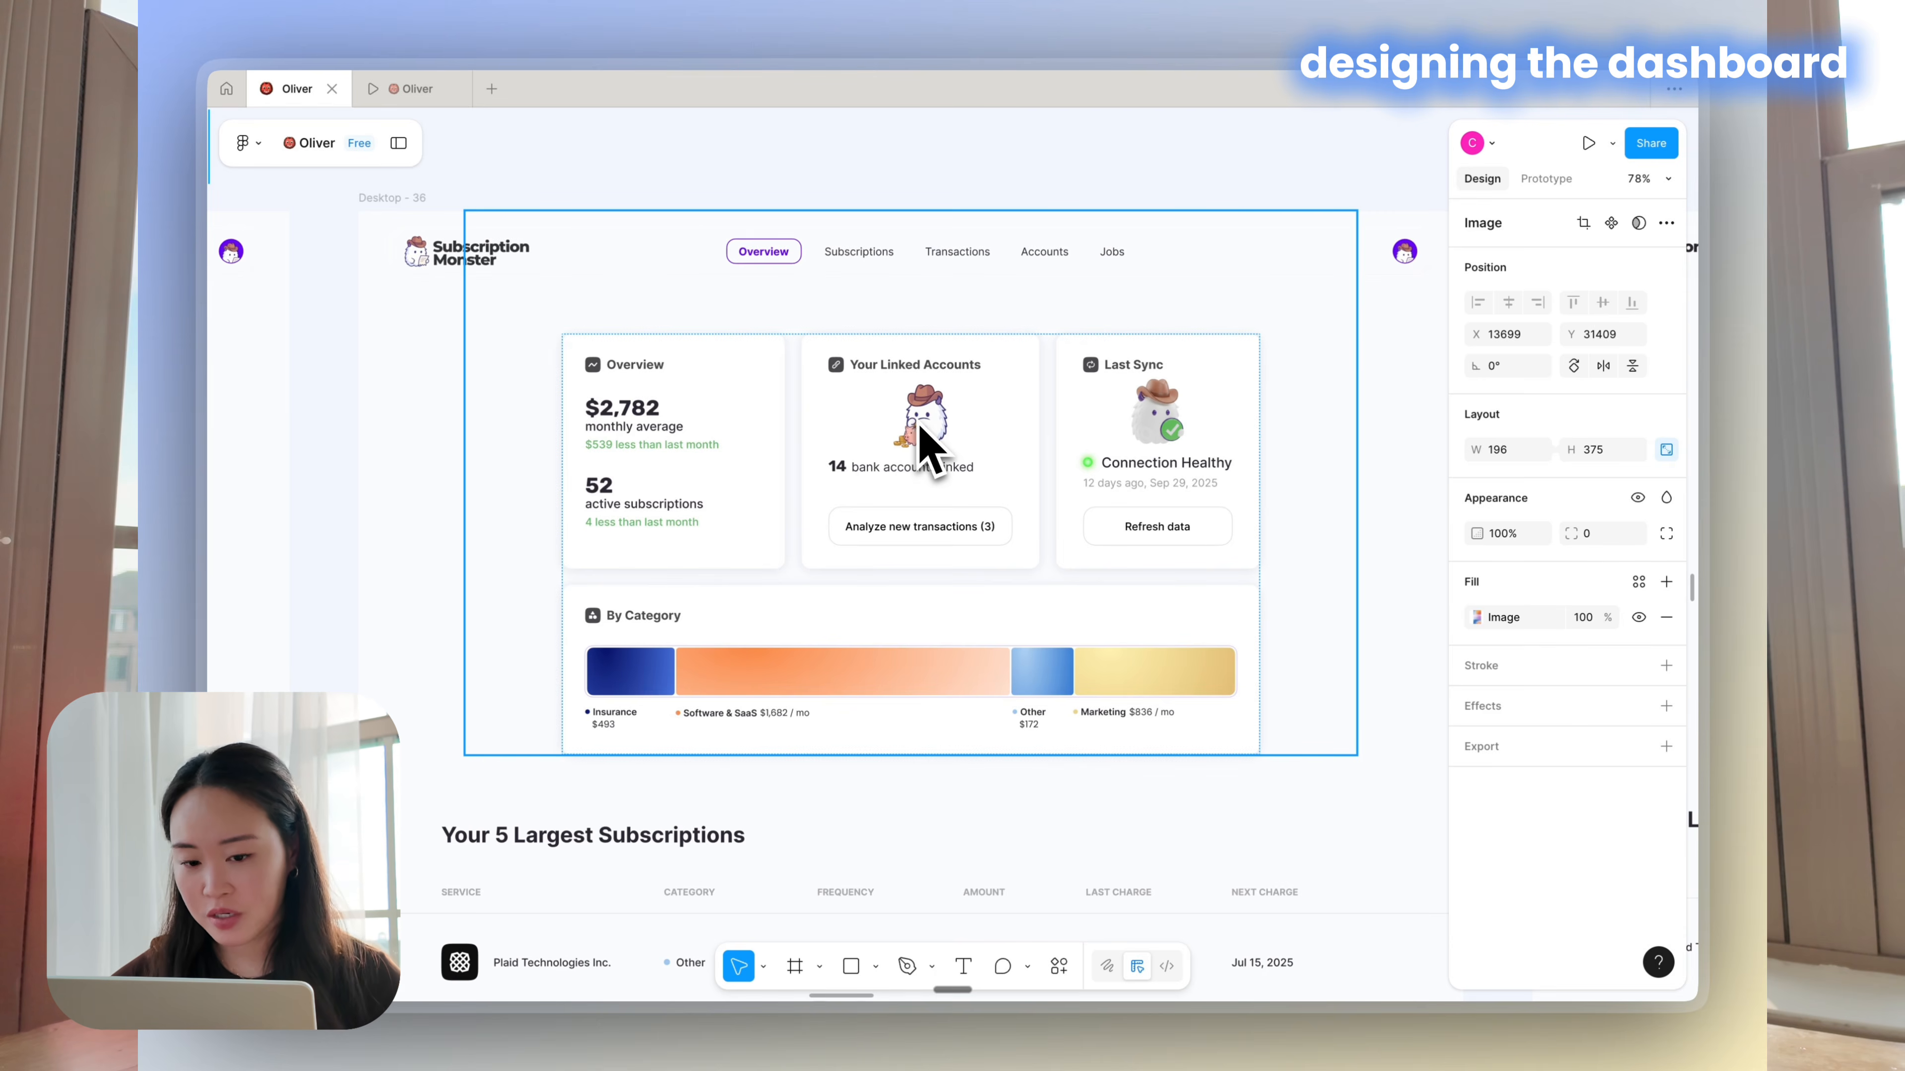
key("shift+2")
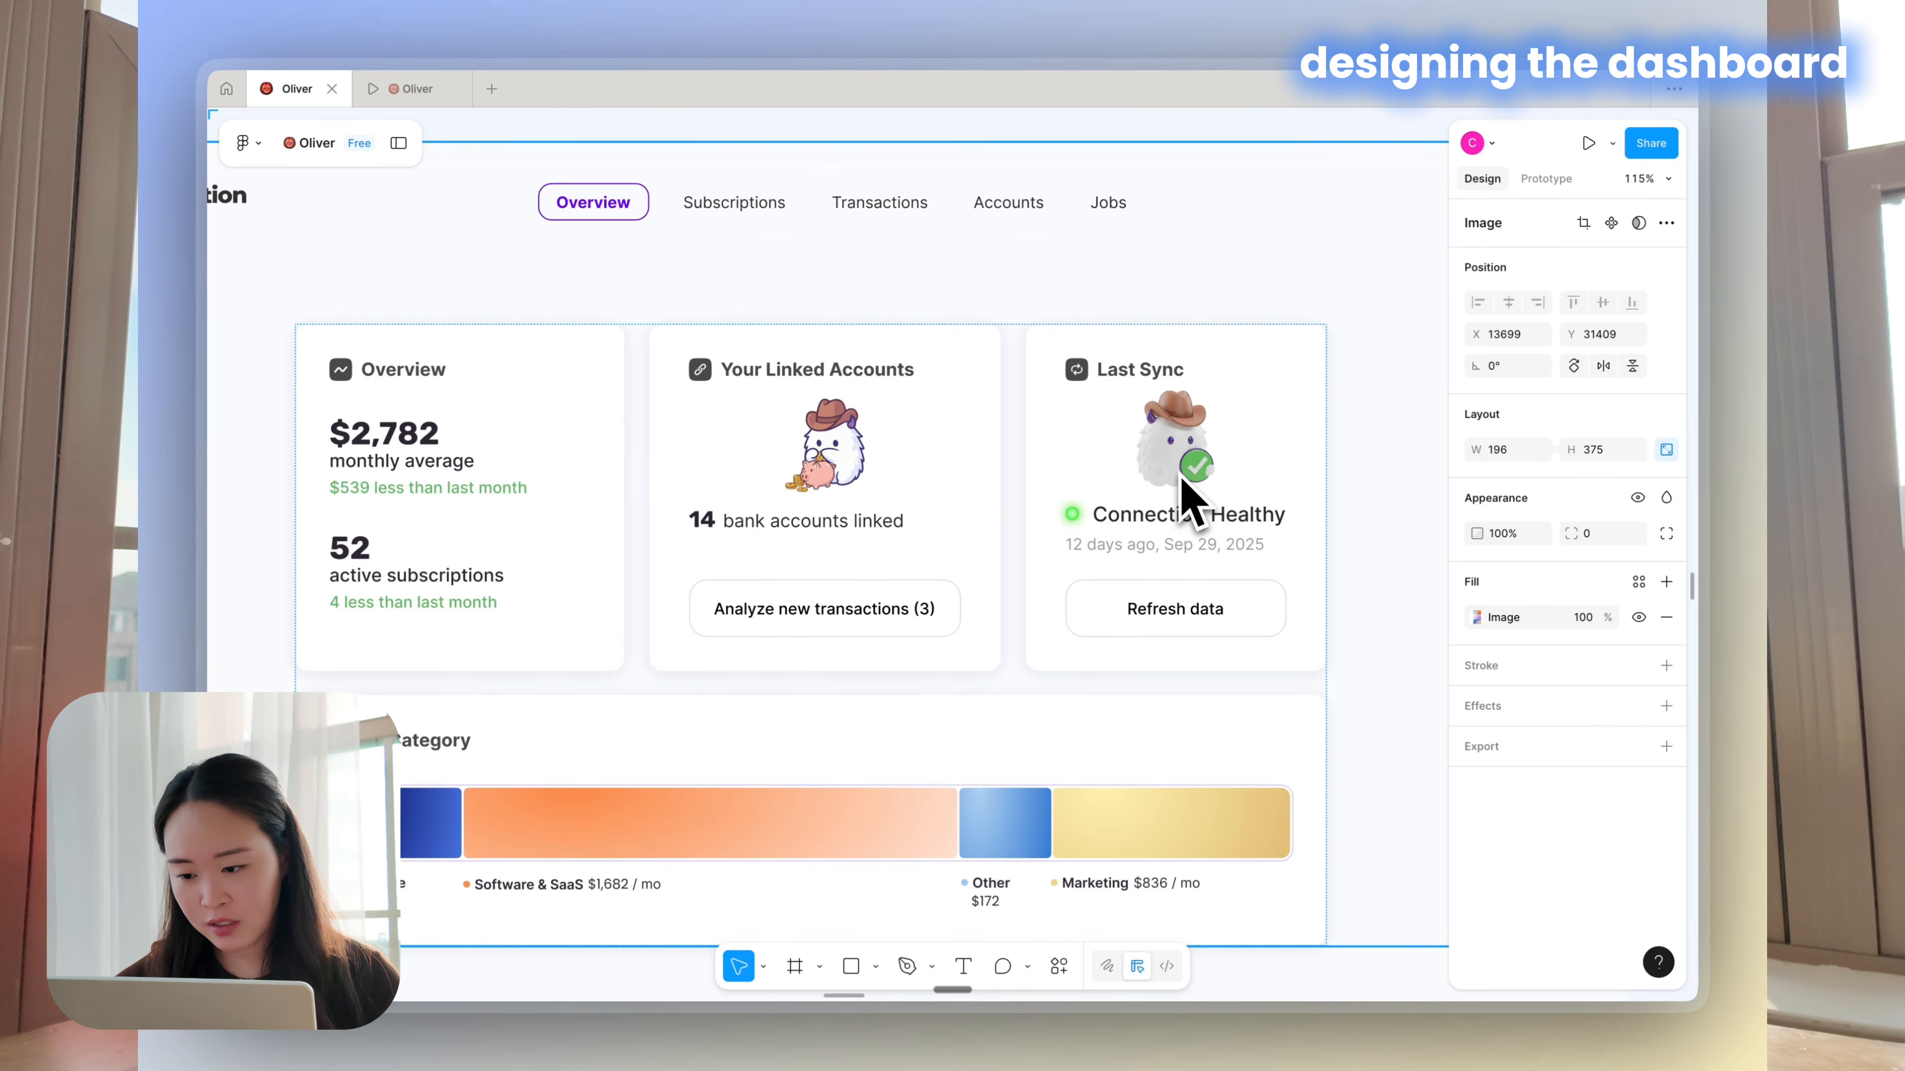
Examine the overview cards, By Category chart and annual subscriptions table of Desktop - 35
scroll(872, 481, "down", 10)
scroll(871, 477, "up", 8)
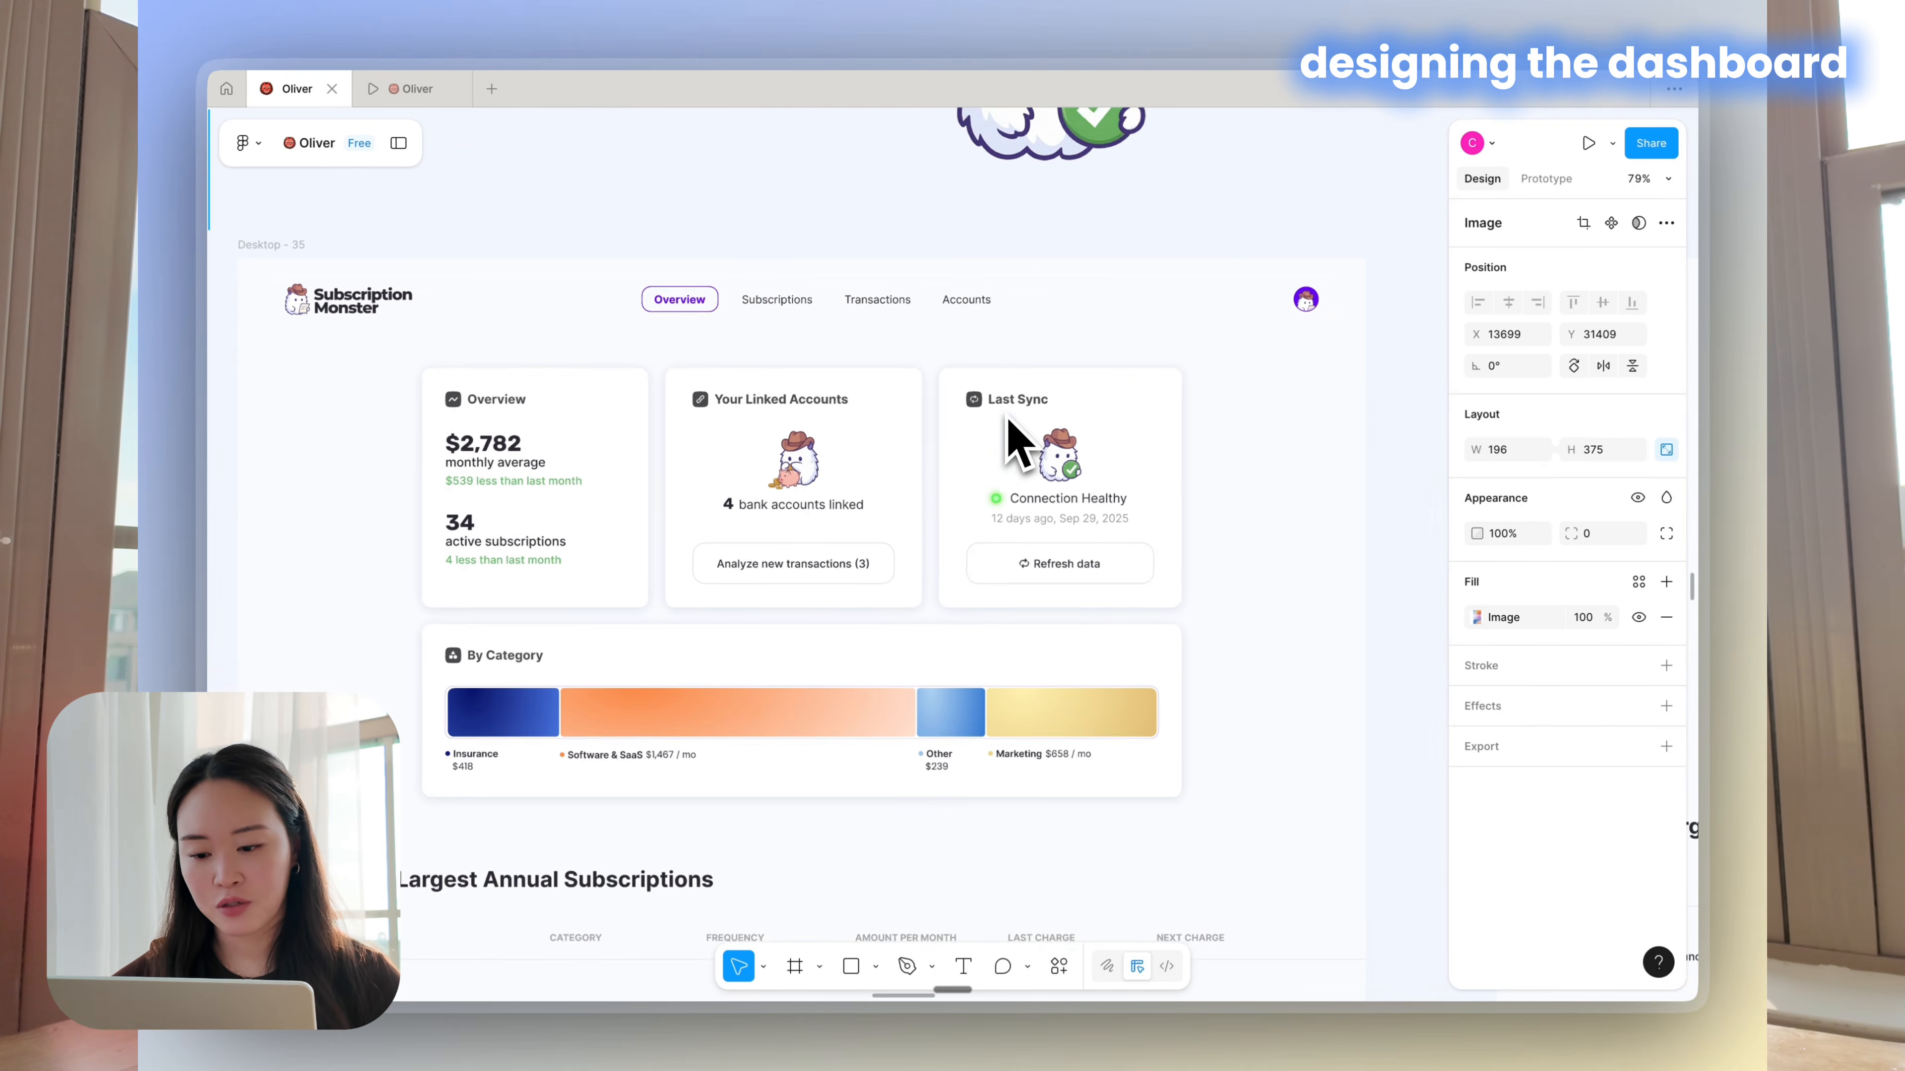
scroll(1012, 442, "down", 2)
scroll(1012, 442, "left", 2)
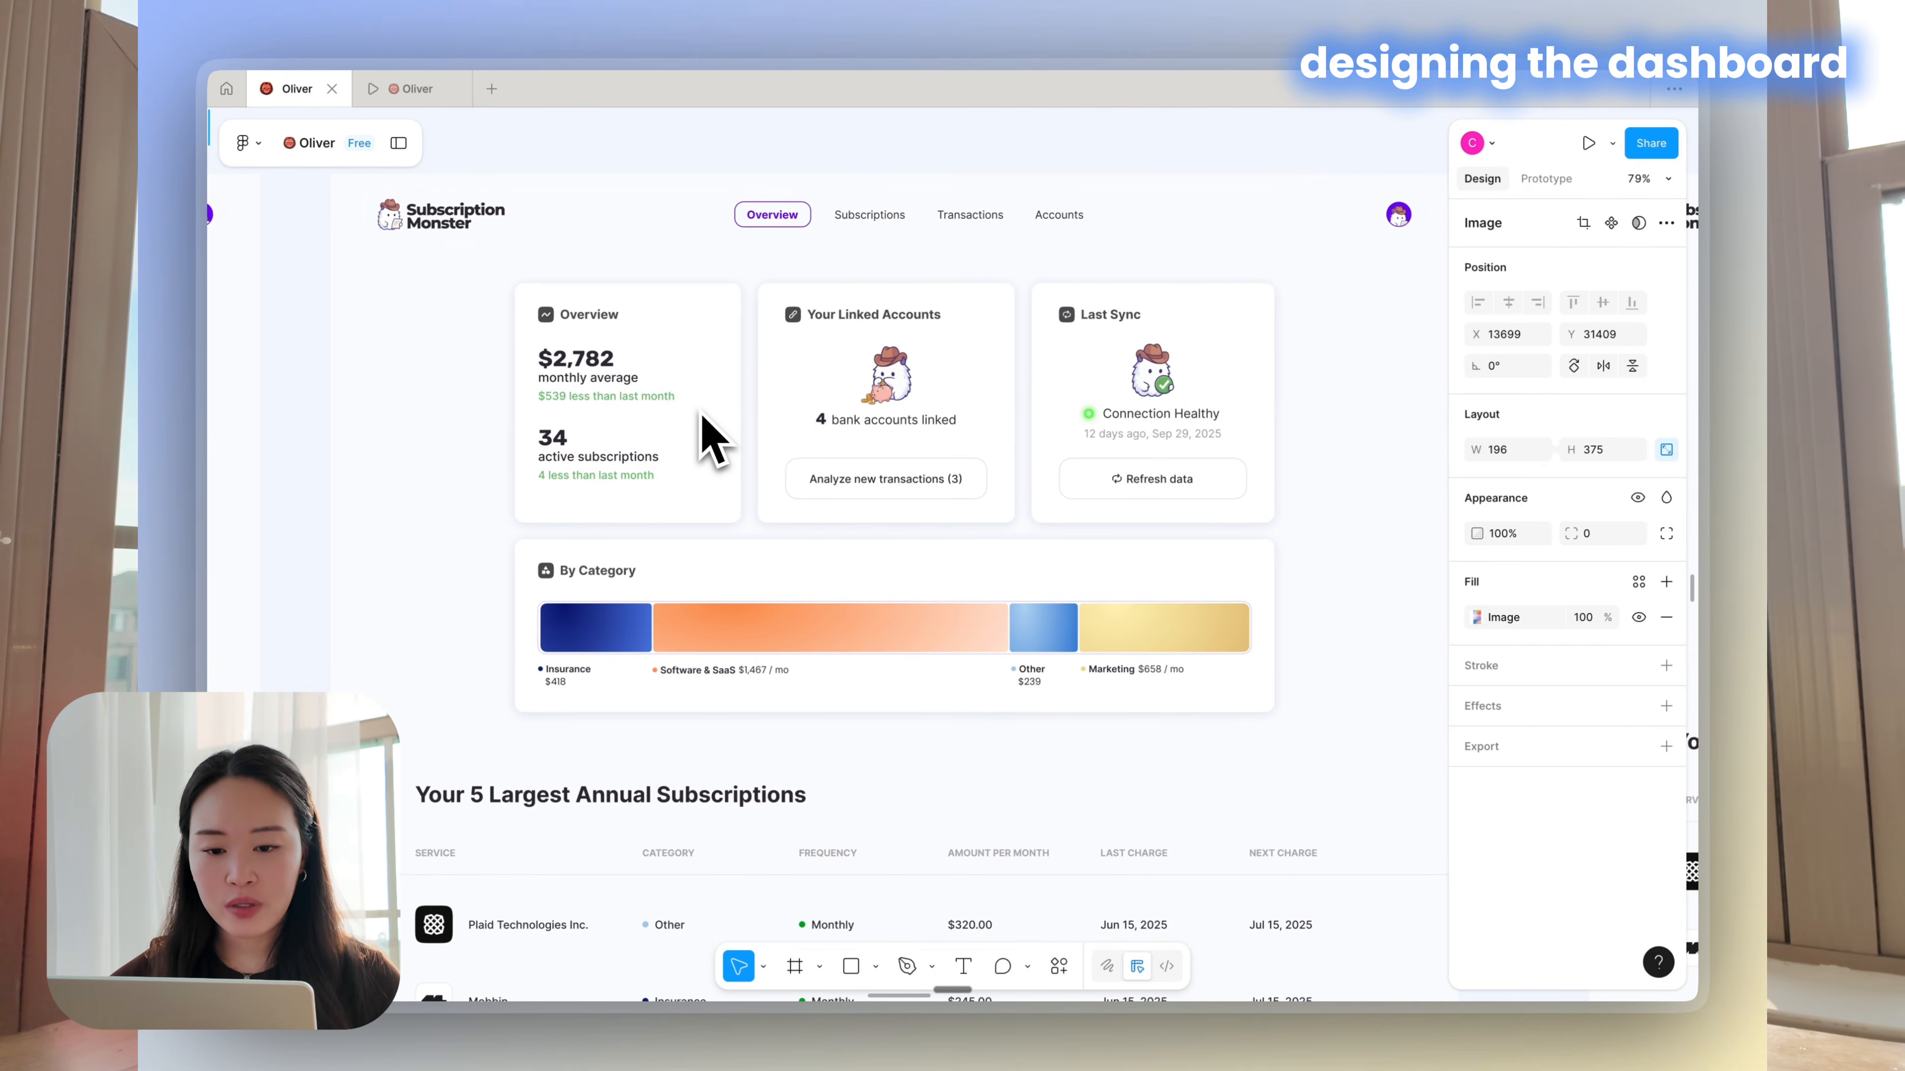
Examine the two-card overview layout, By Category chart and subscriptions table of Desktop - 37 beside Desktop - 38
scroll(709, 431, "down", 3)
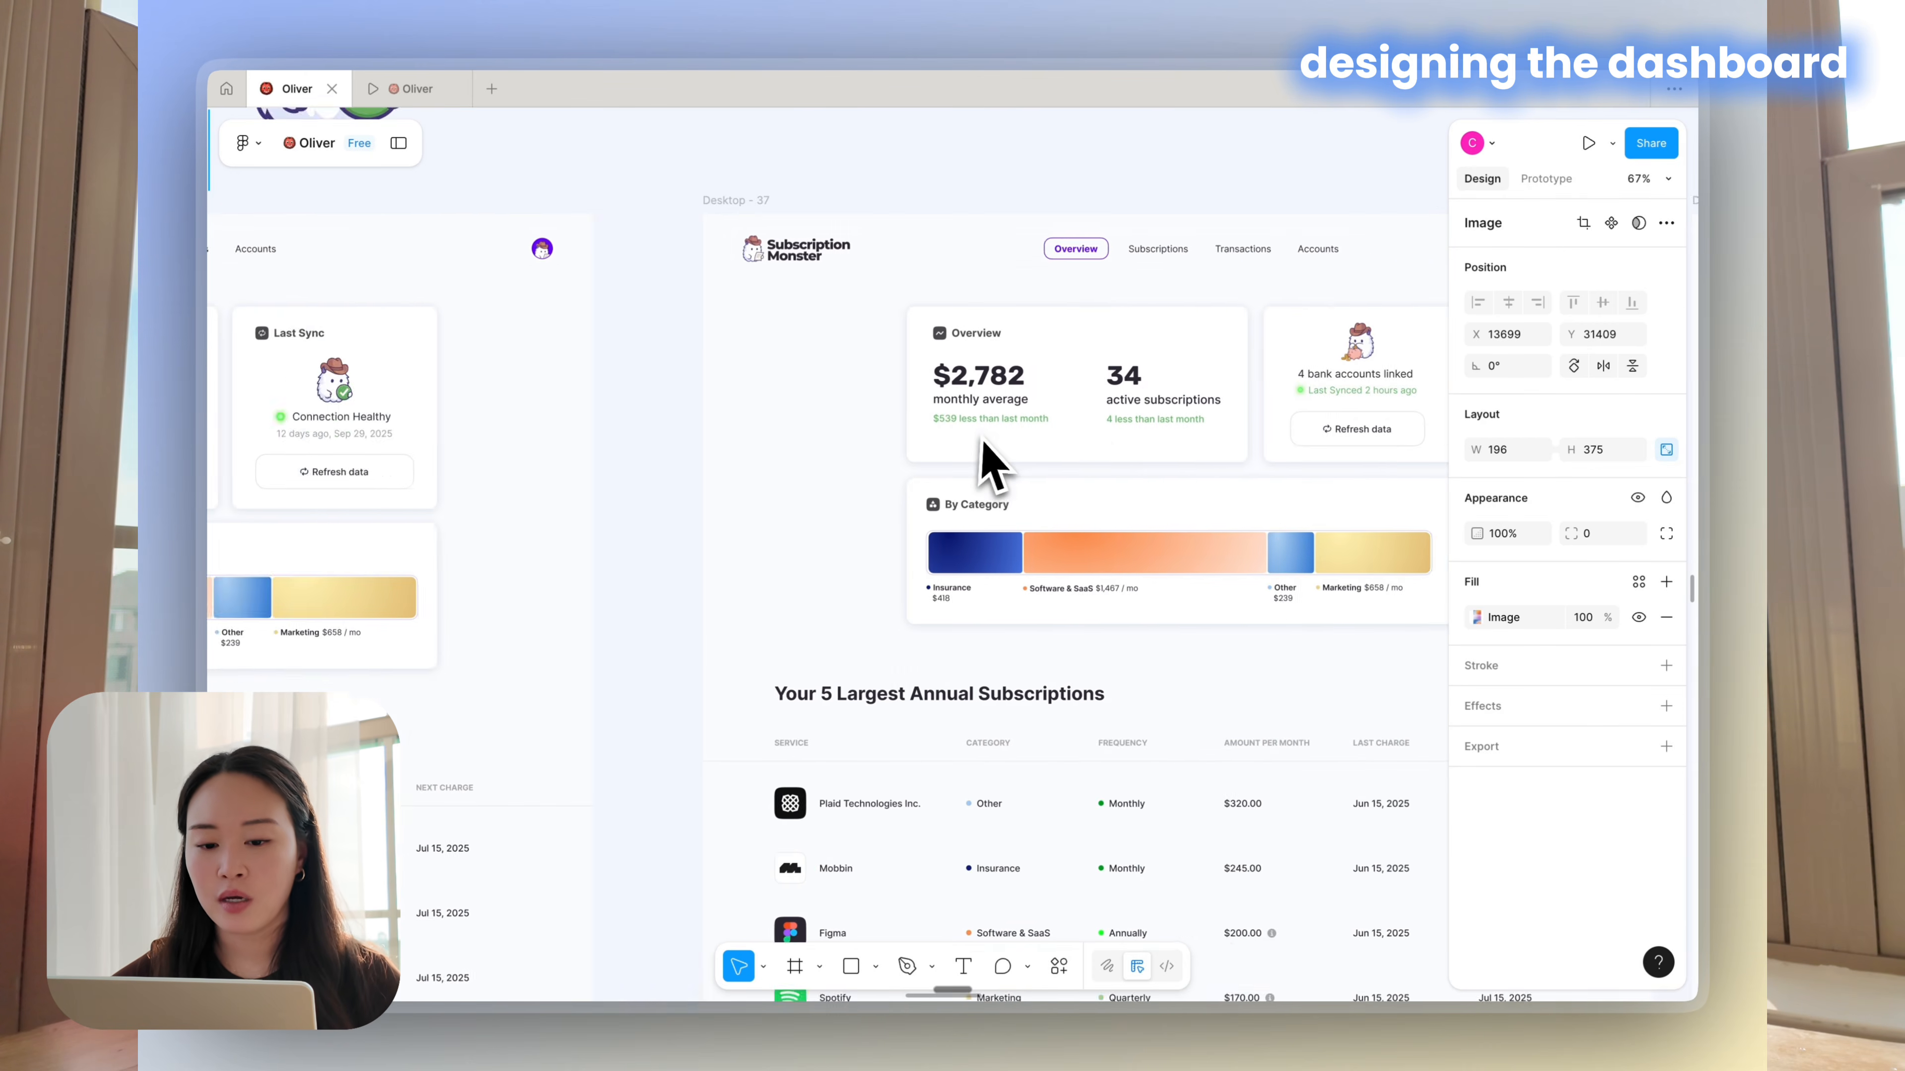
scroll(991, 462, "right", 5)
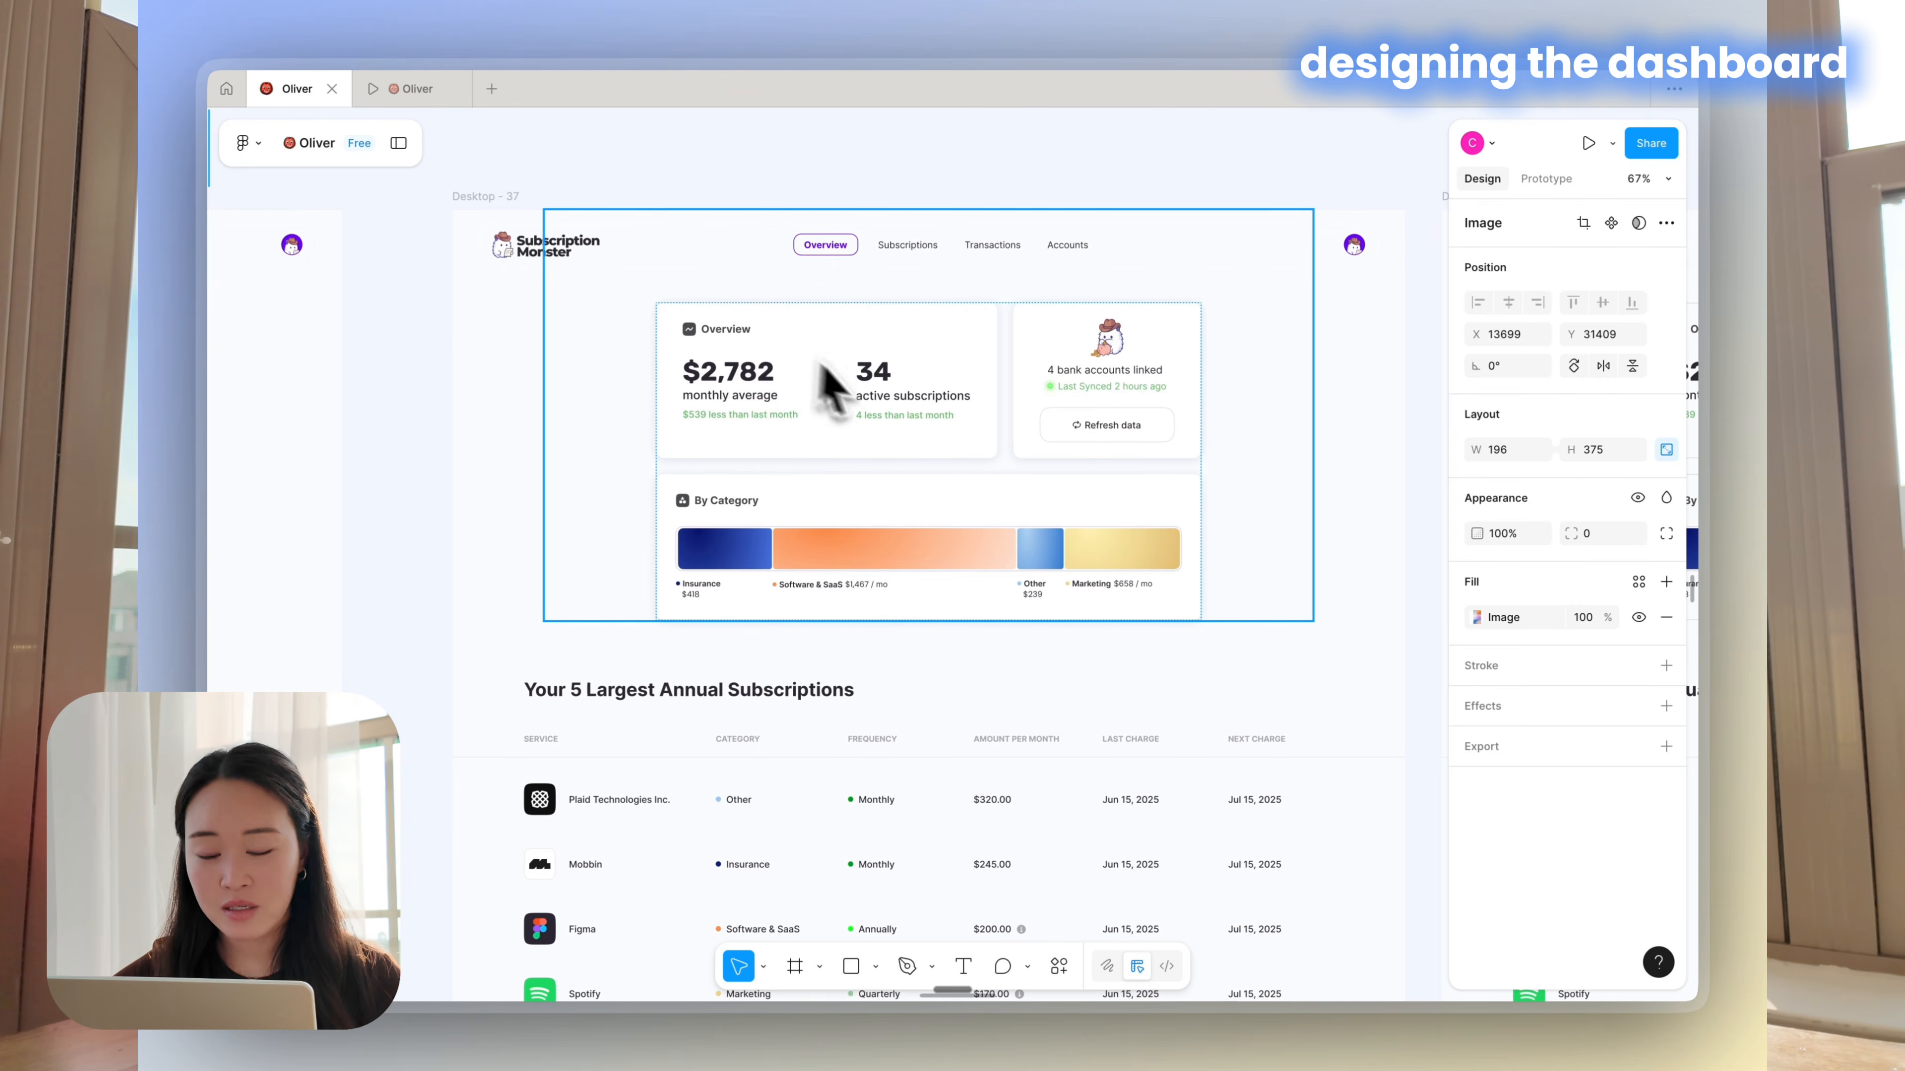
scroll(885, 442, "down", 5)
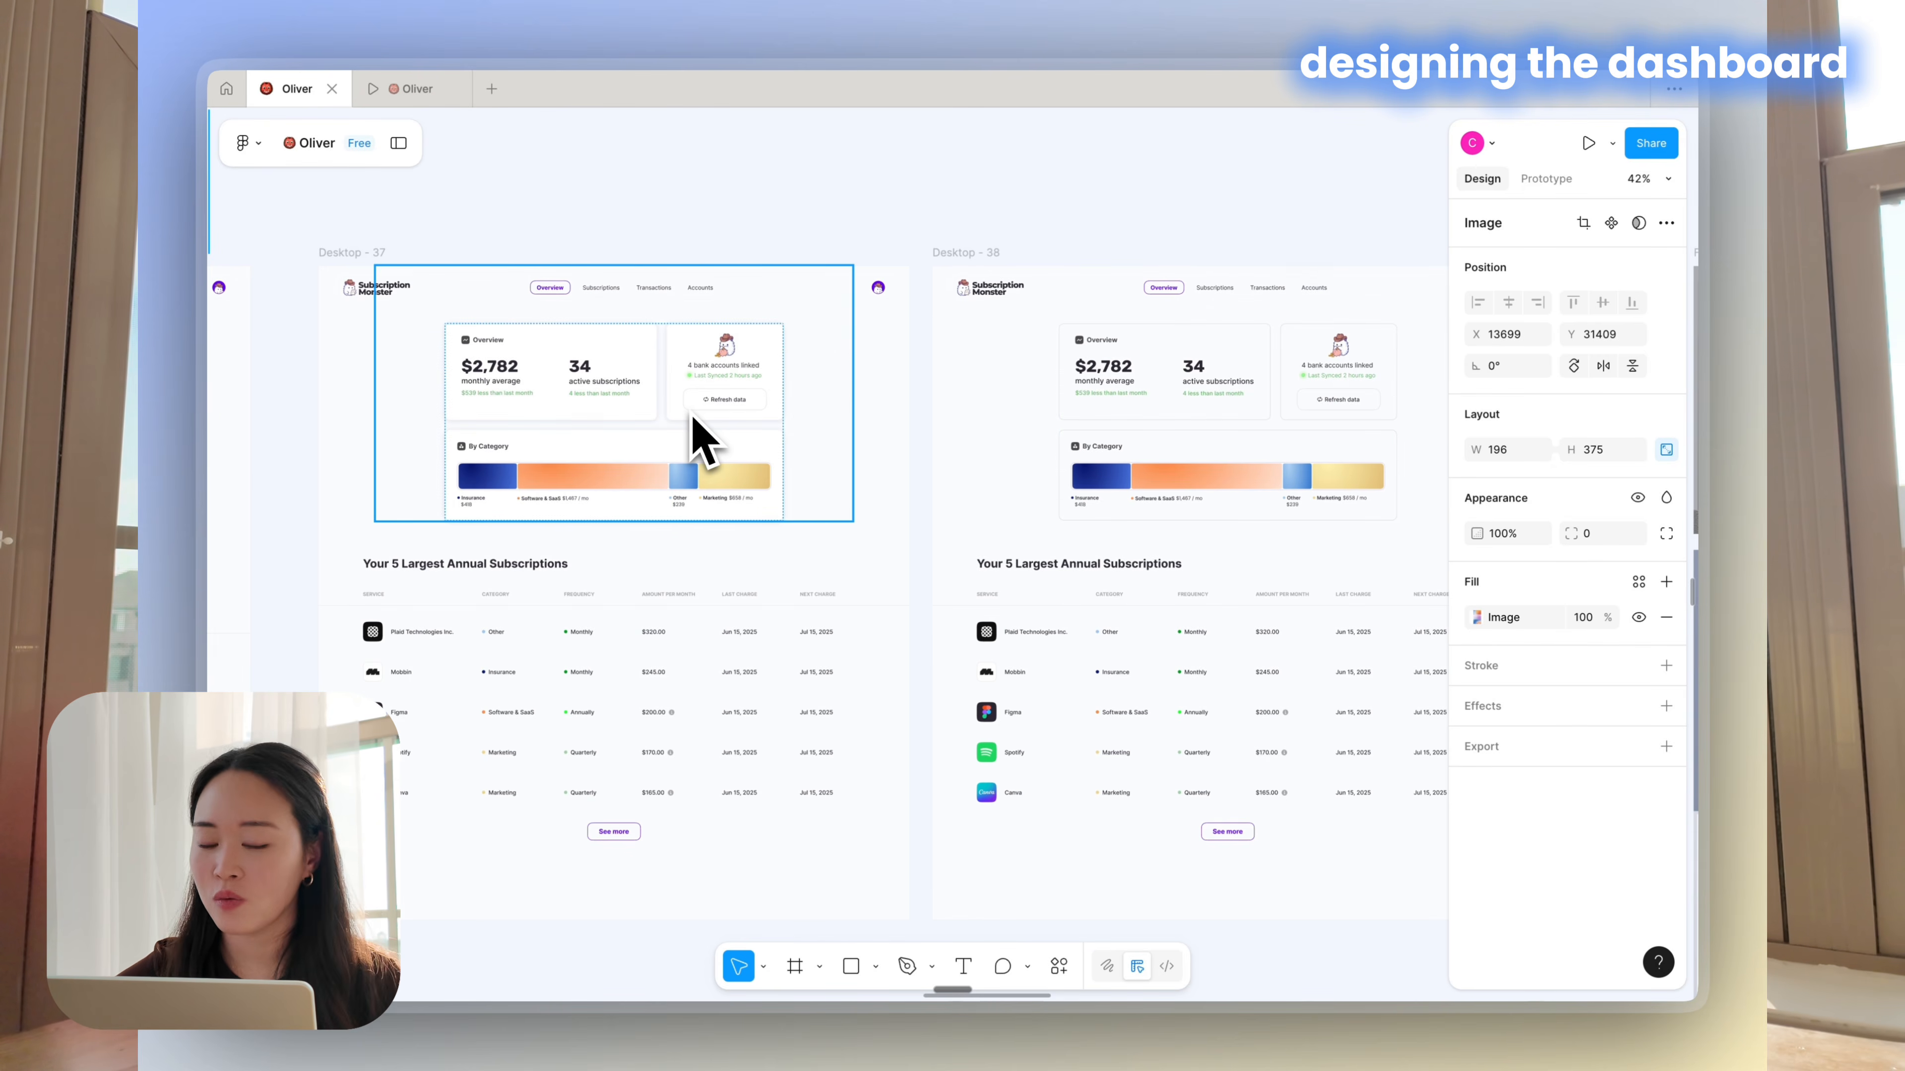
scroll(726, 454, "up", 5)
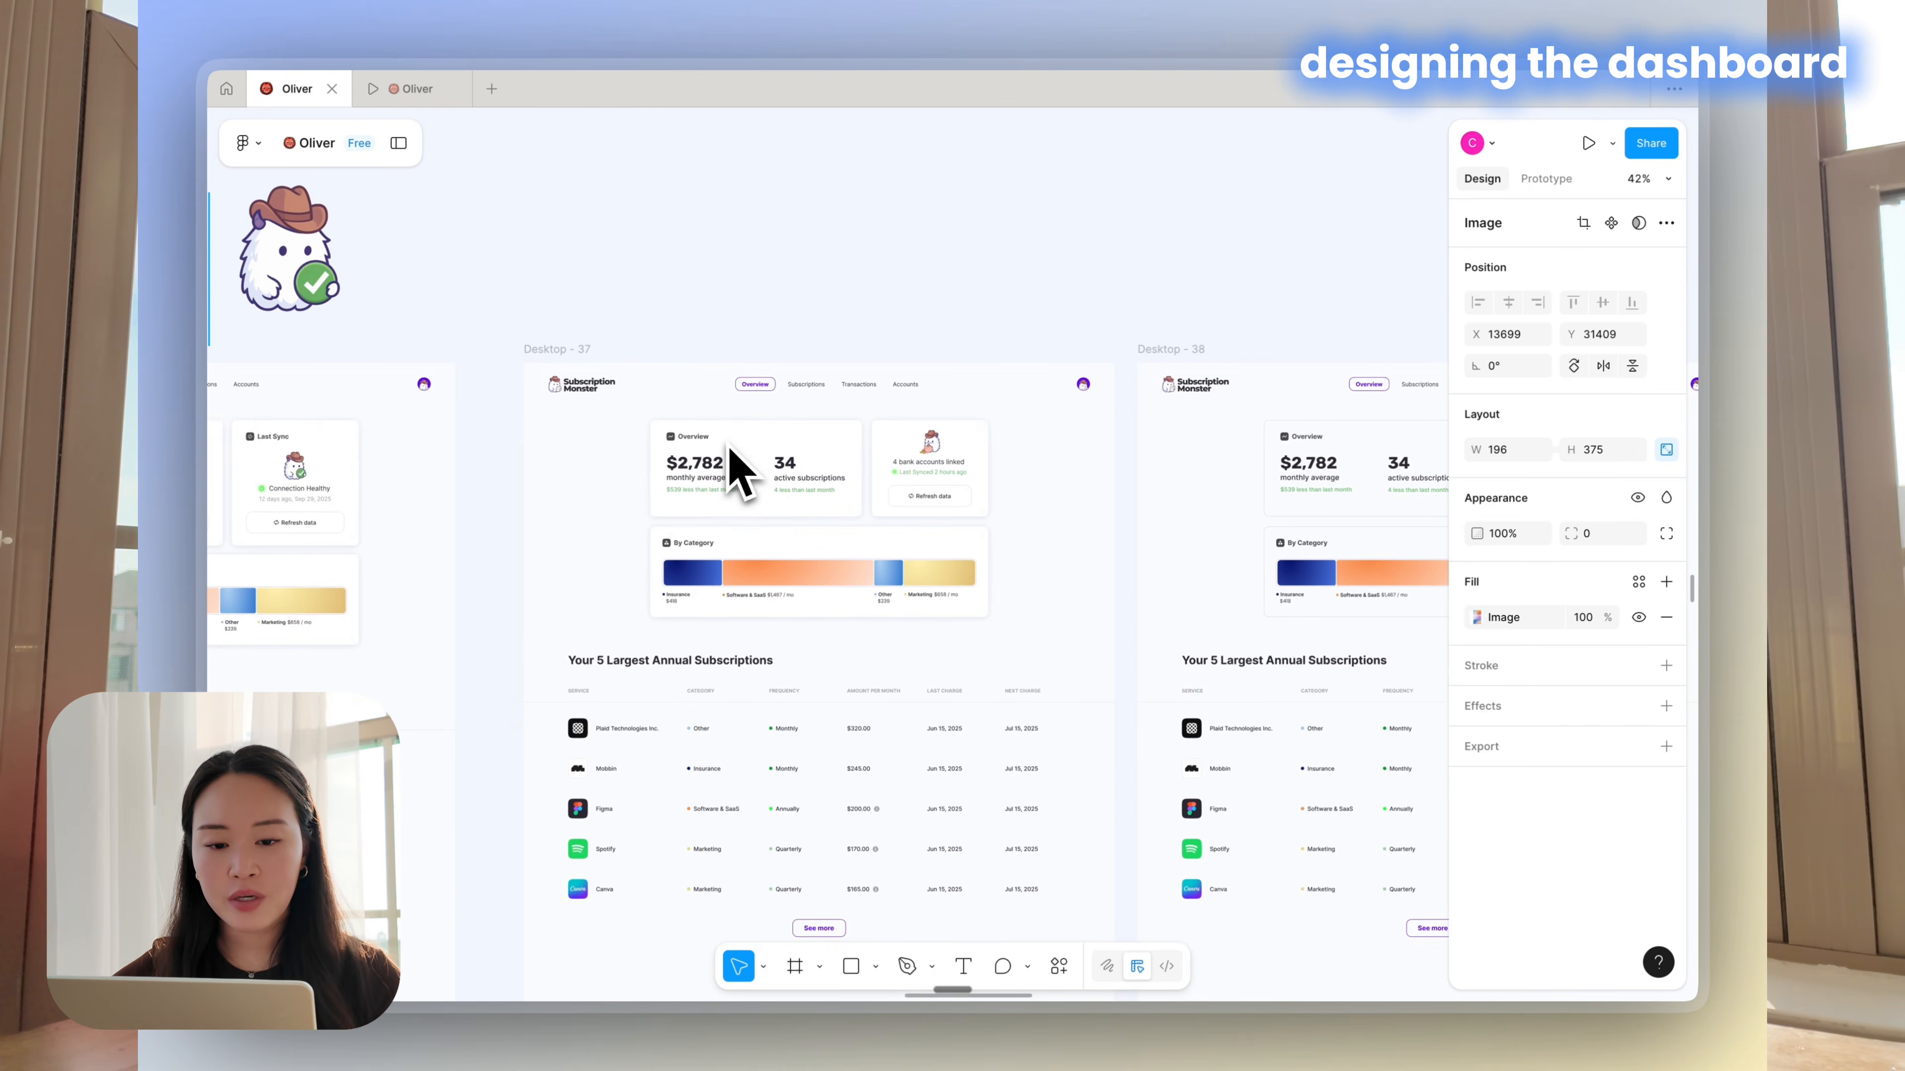
scroll(739, 469, "down", 5)
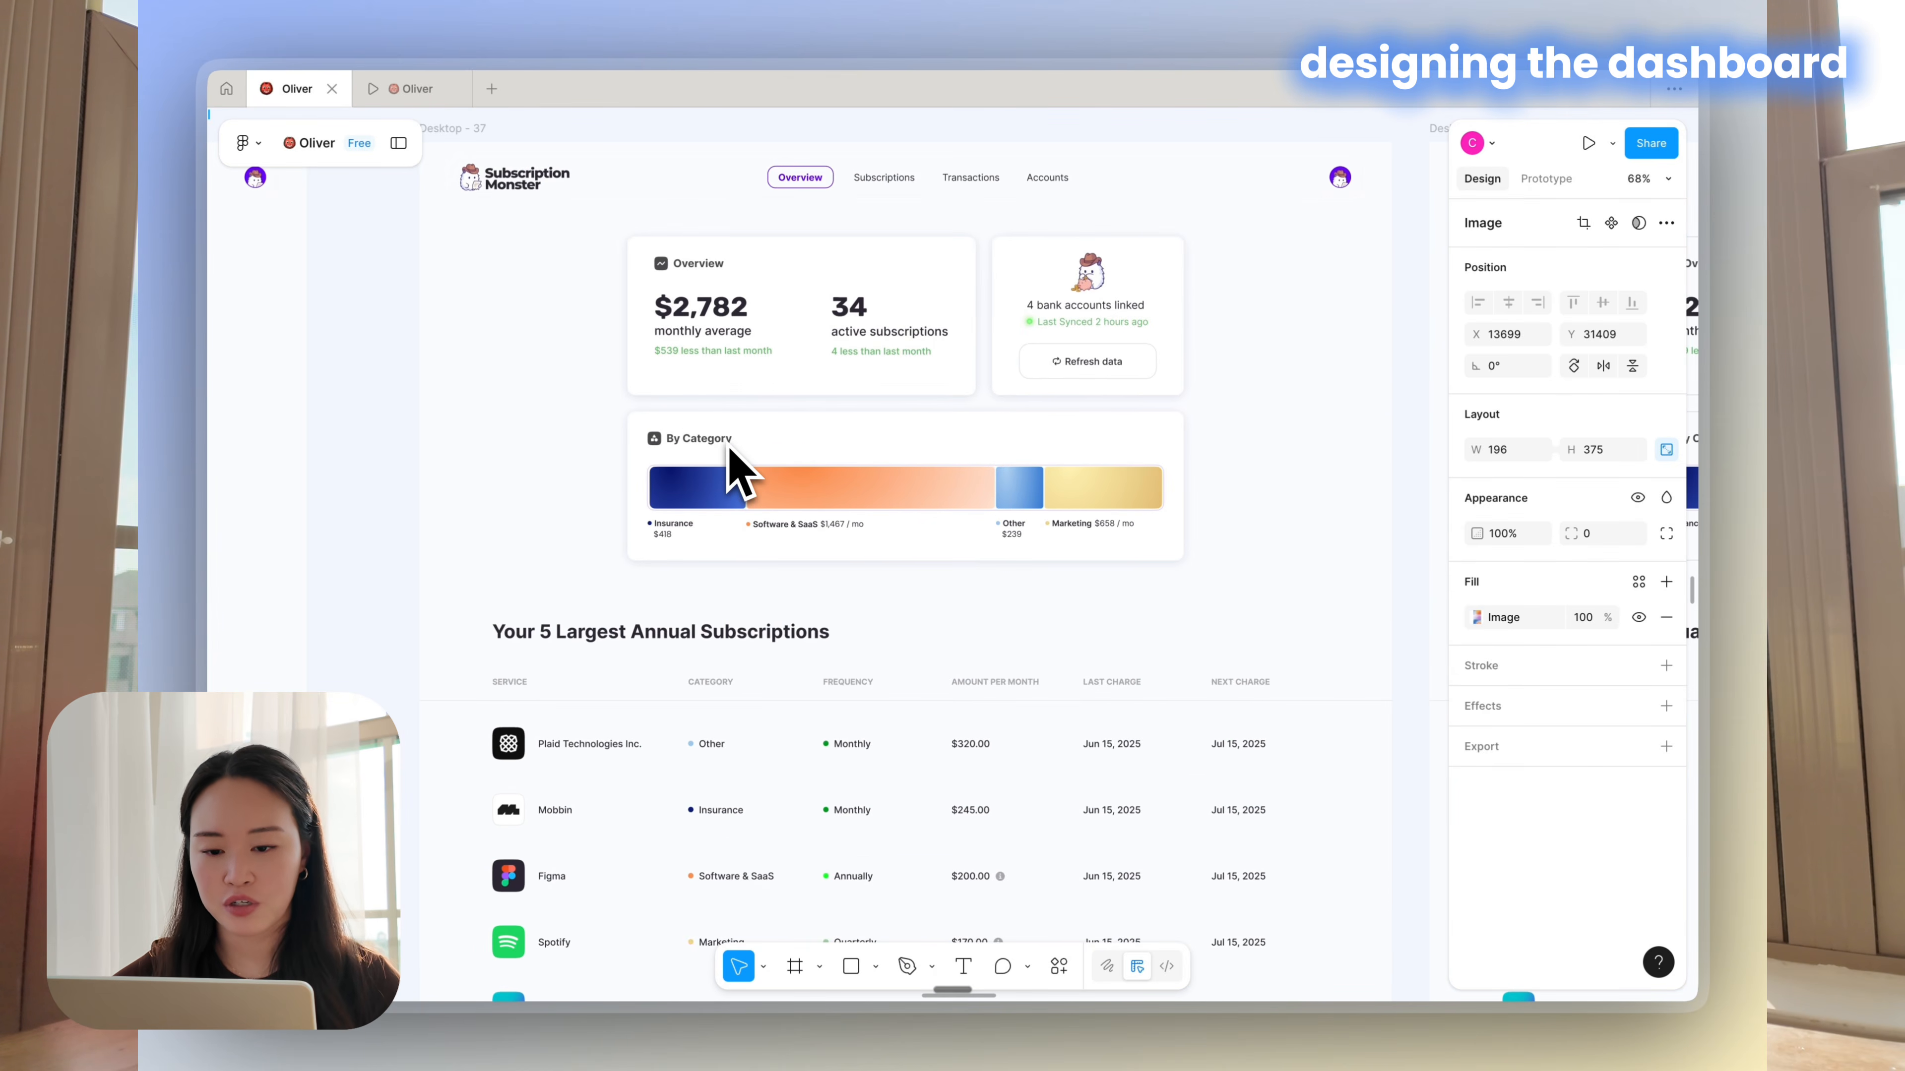
scroll(739, 469, "up", 1)
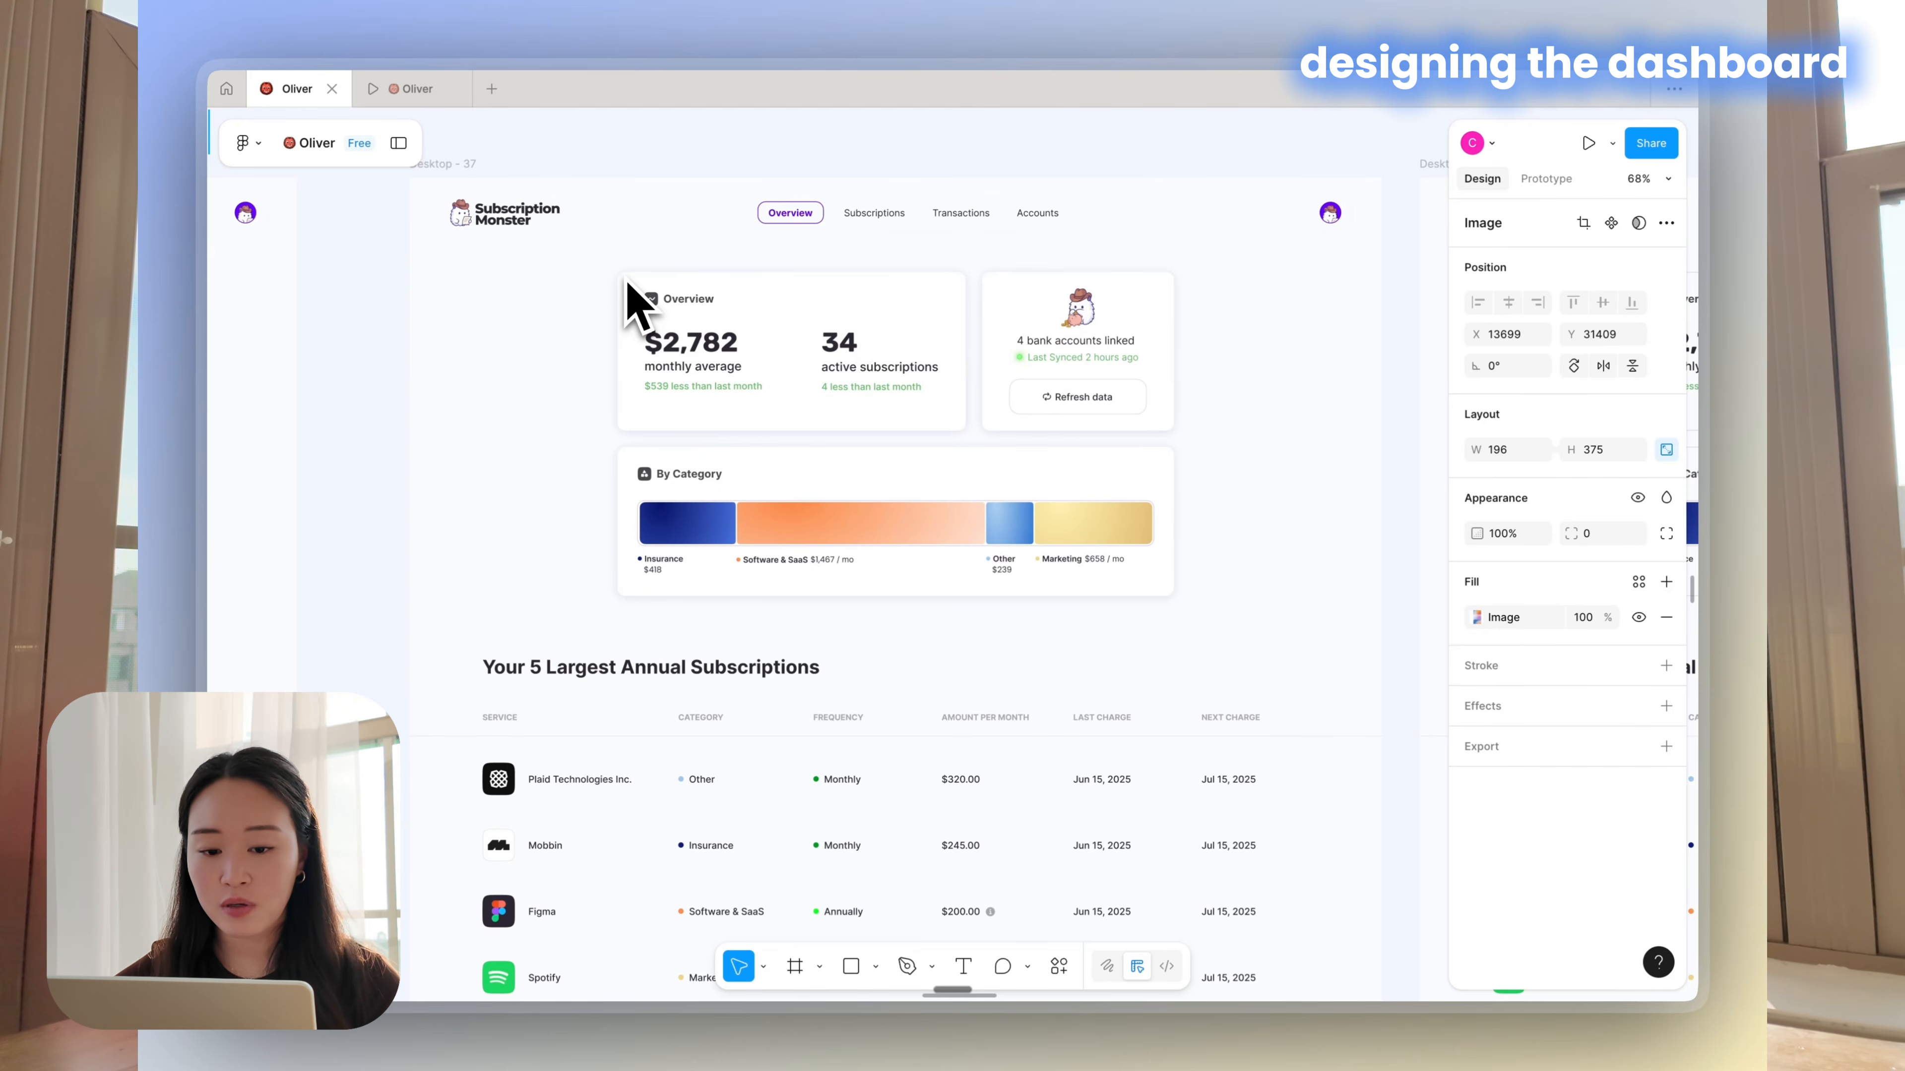
Switch to Dribbble in the browser and look through the popular dashboard shots for inspiration
left_click(361, 438)
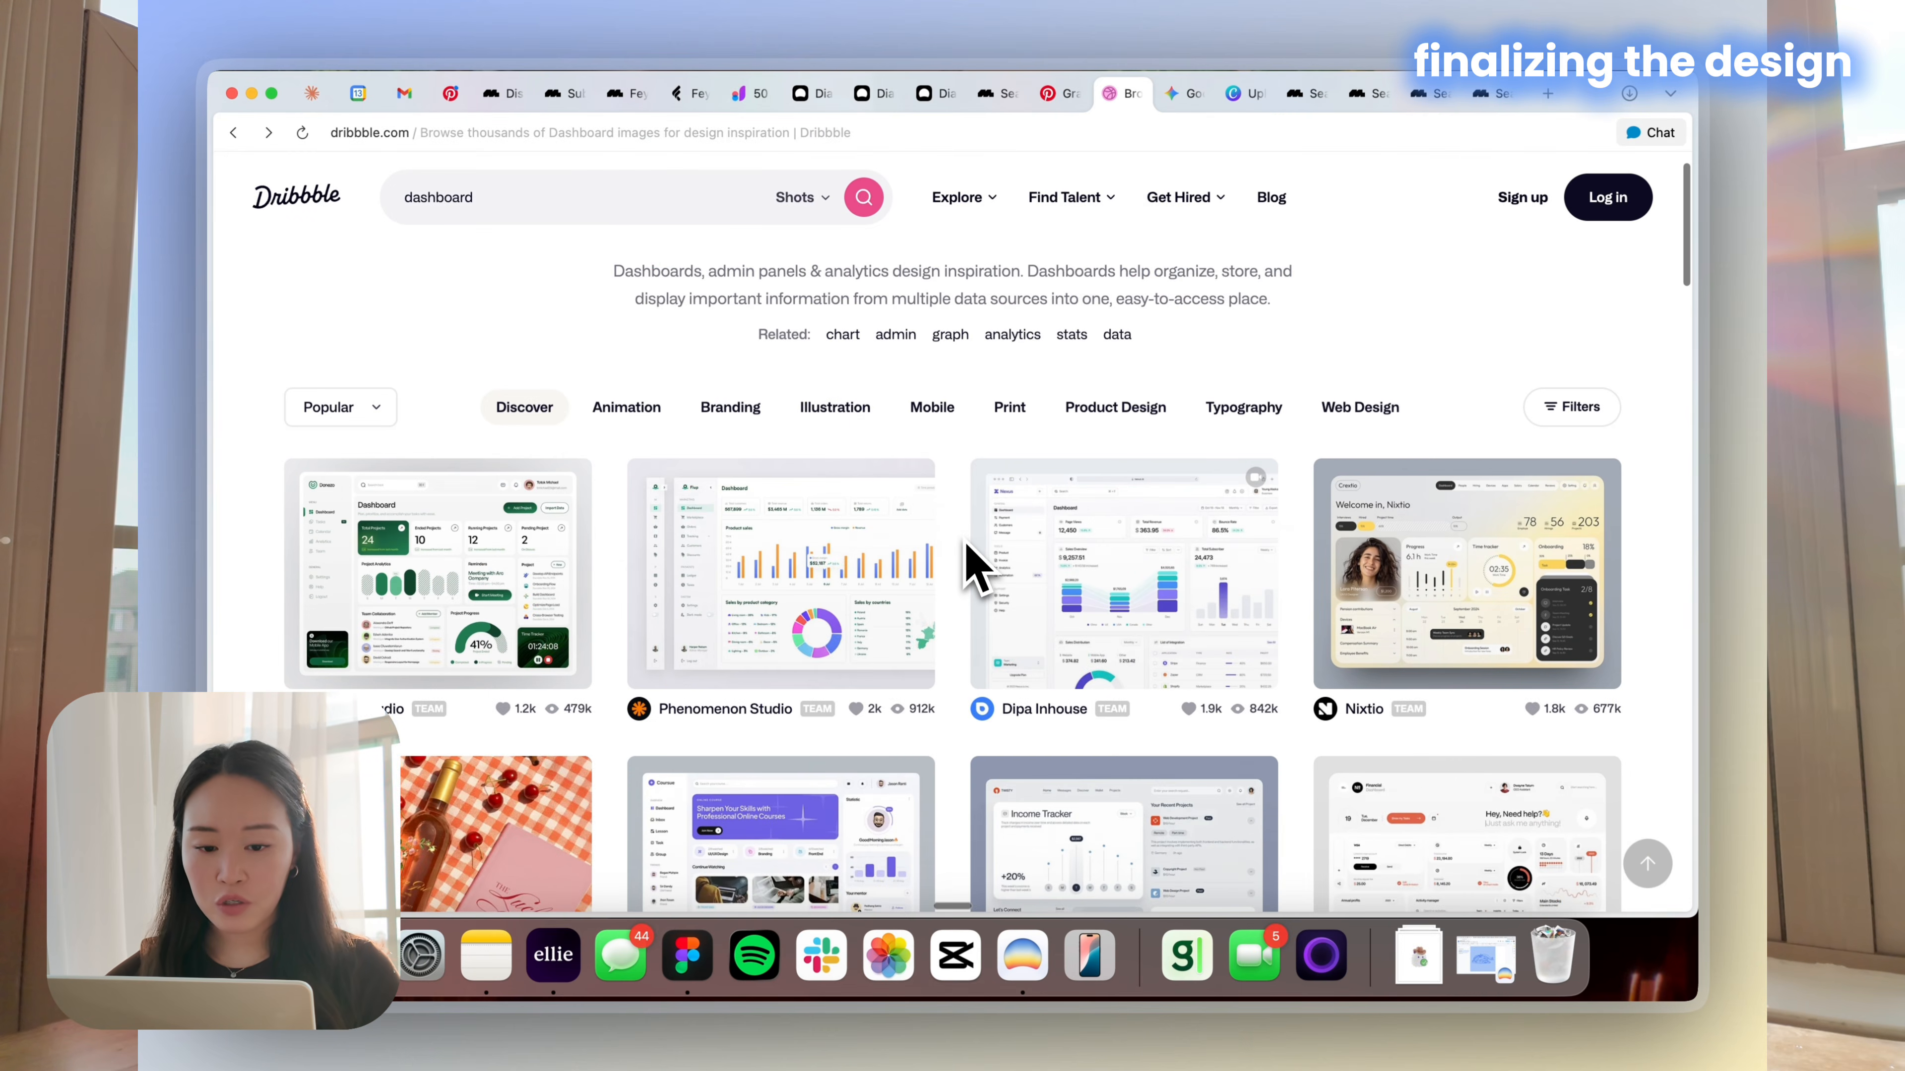
scroll(966, 546, "down", 3)
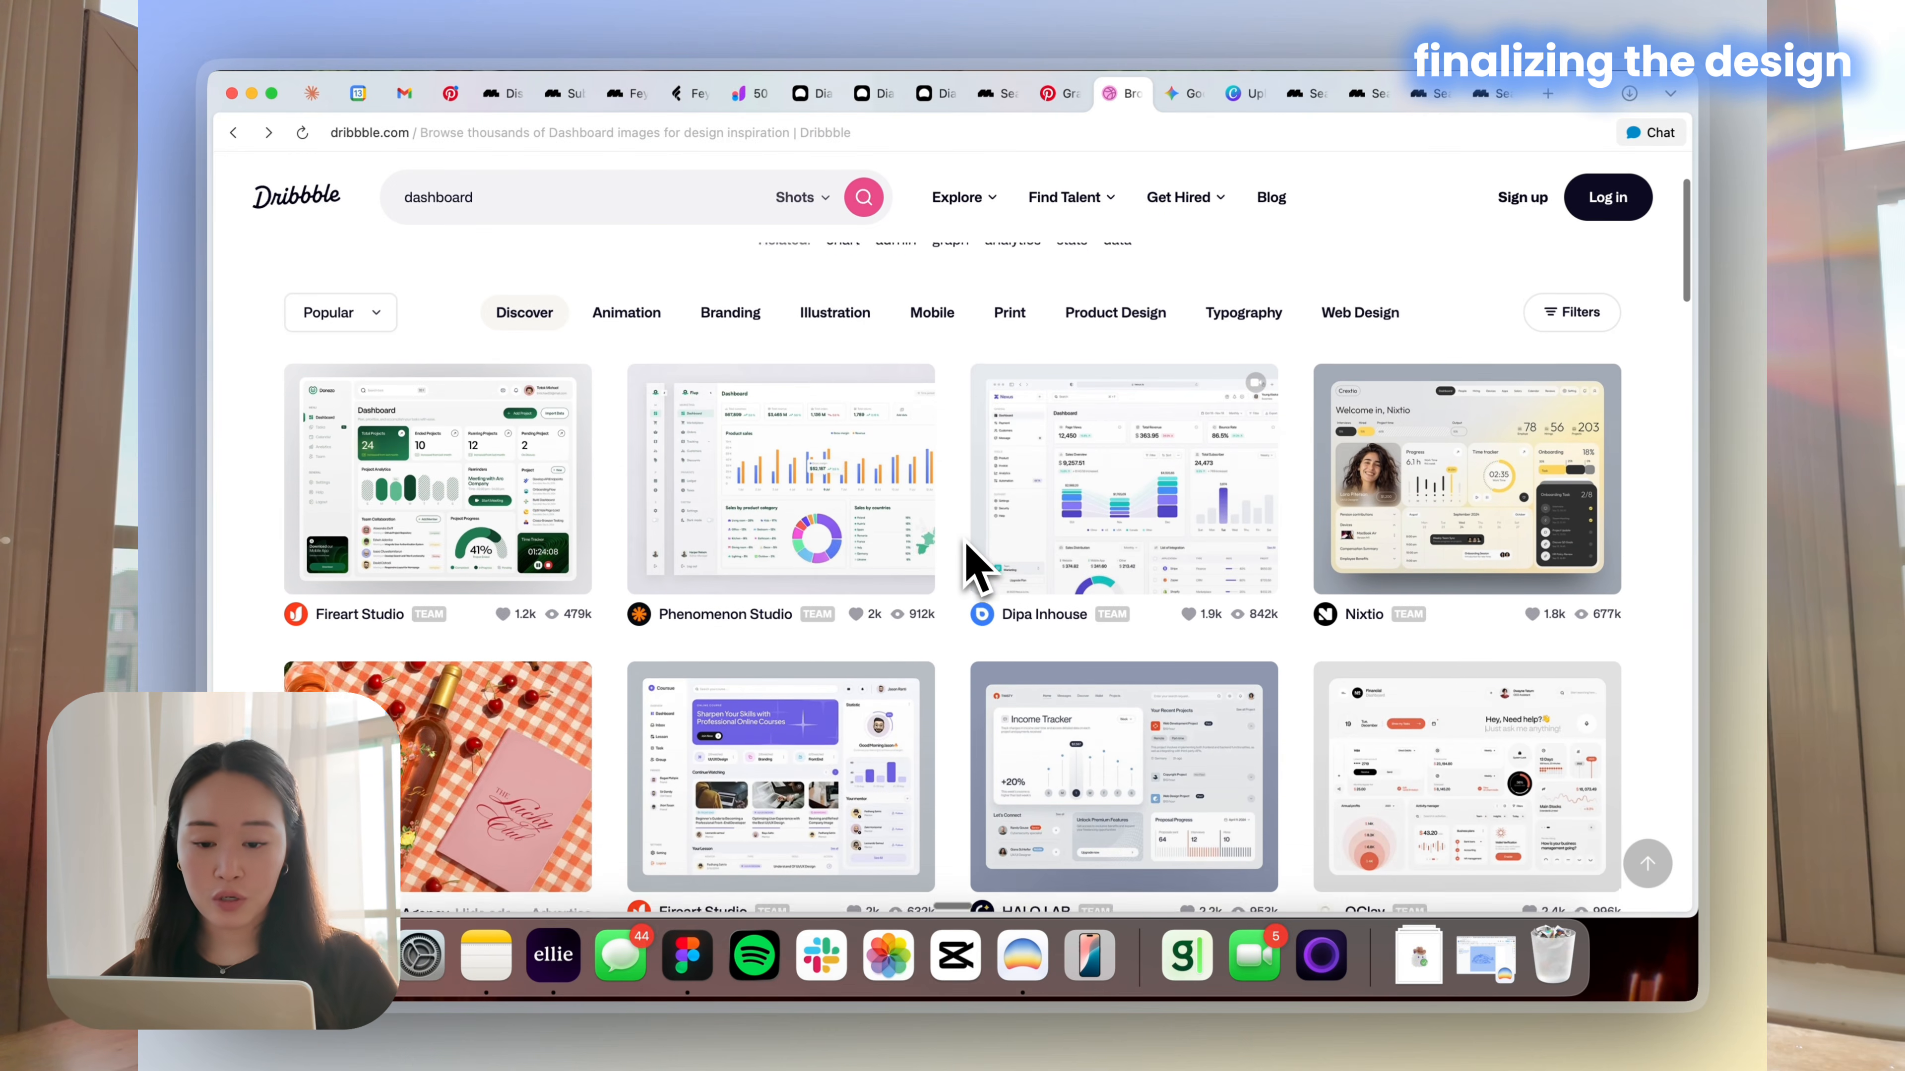
scroll(974, 570, "down", 2)
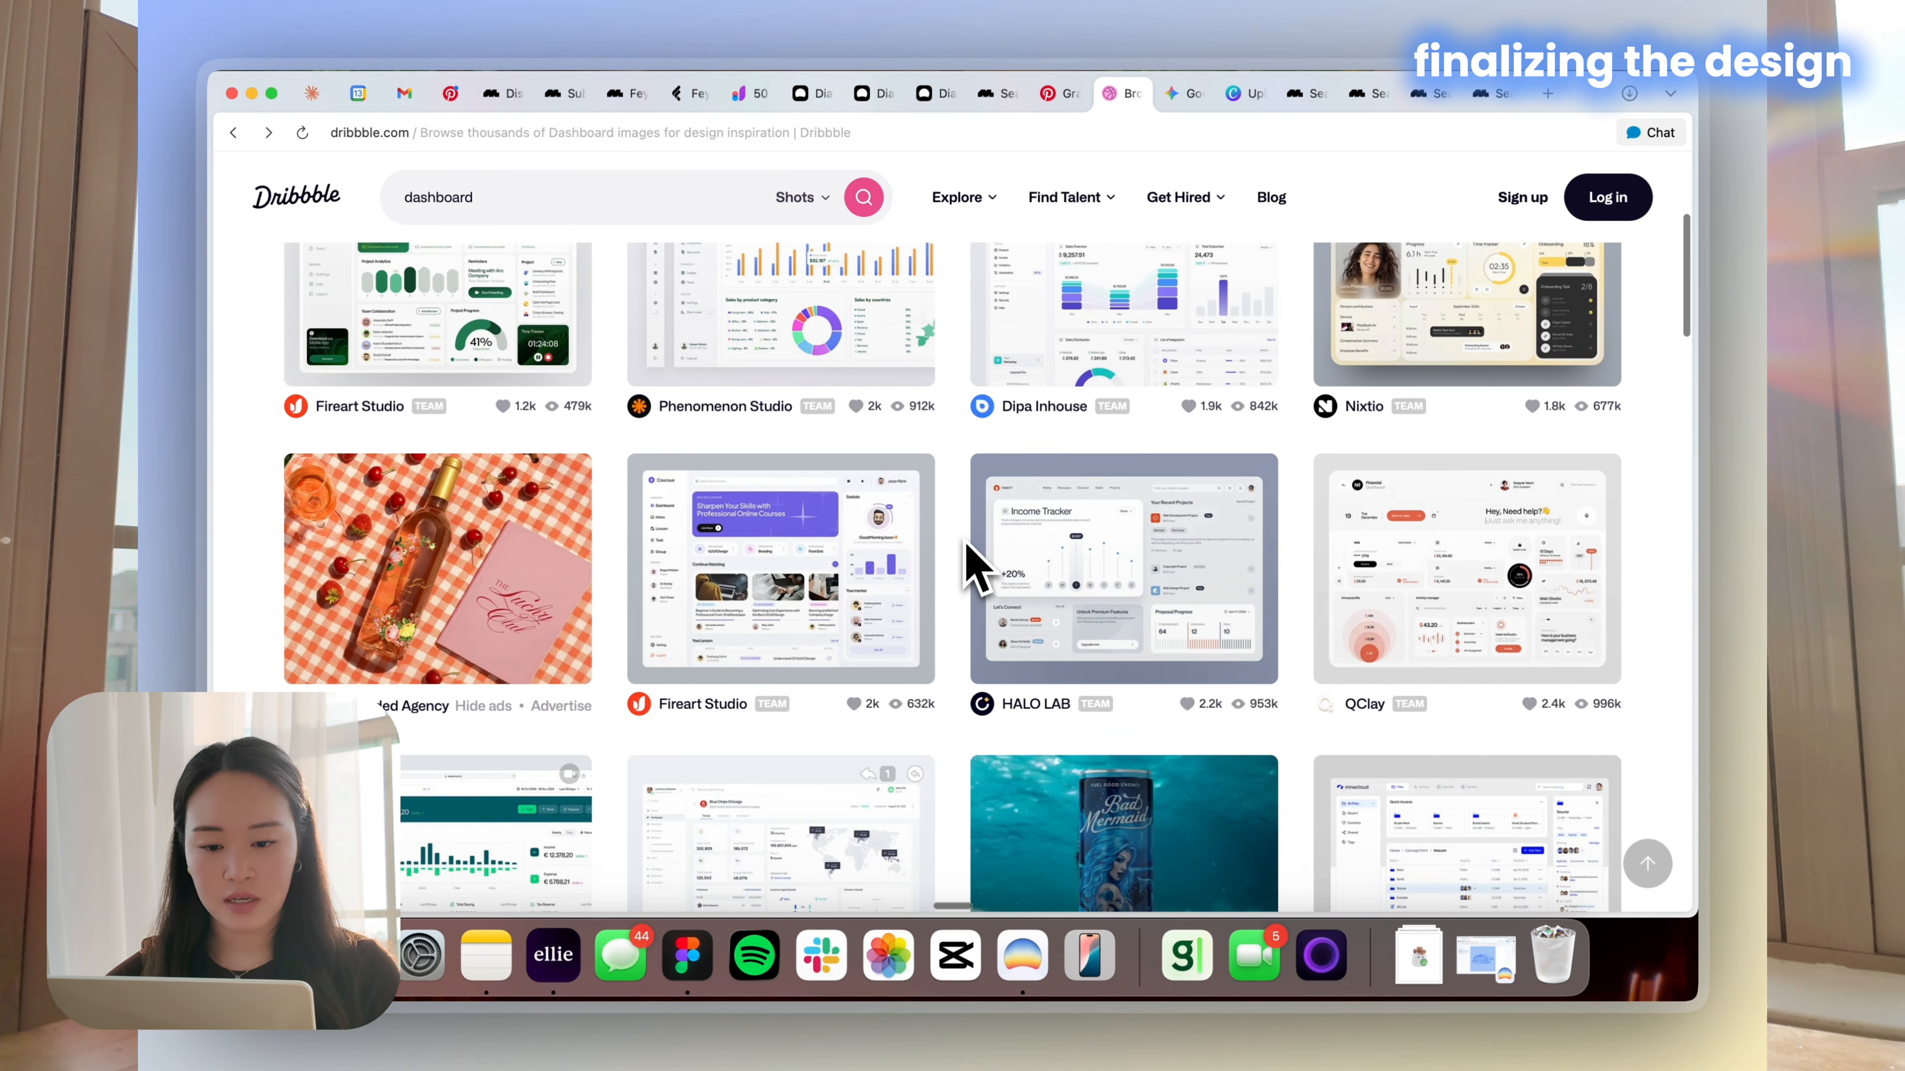
scroll(974, 570, "down", 4)
scroll(975, 568, "down", 8)
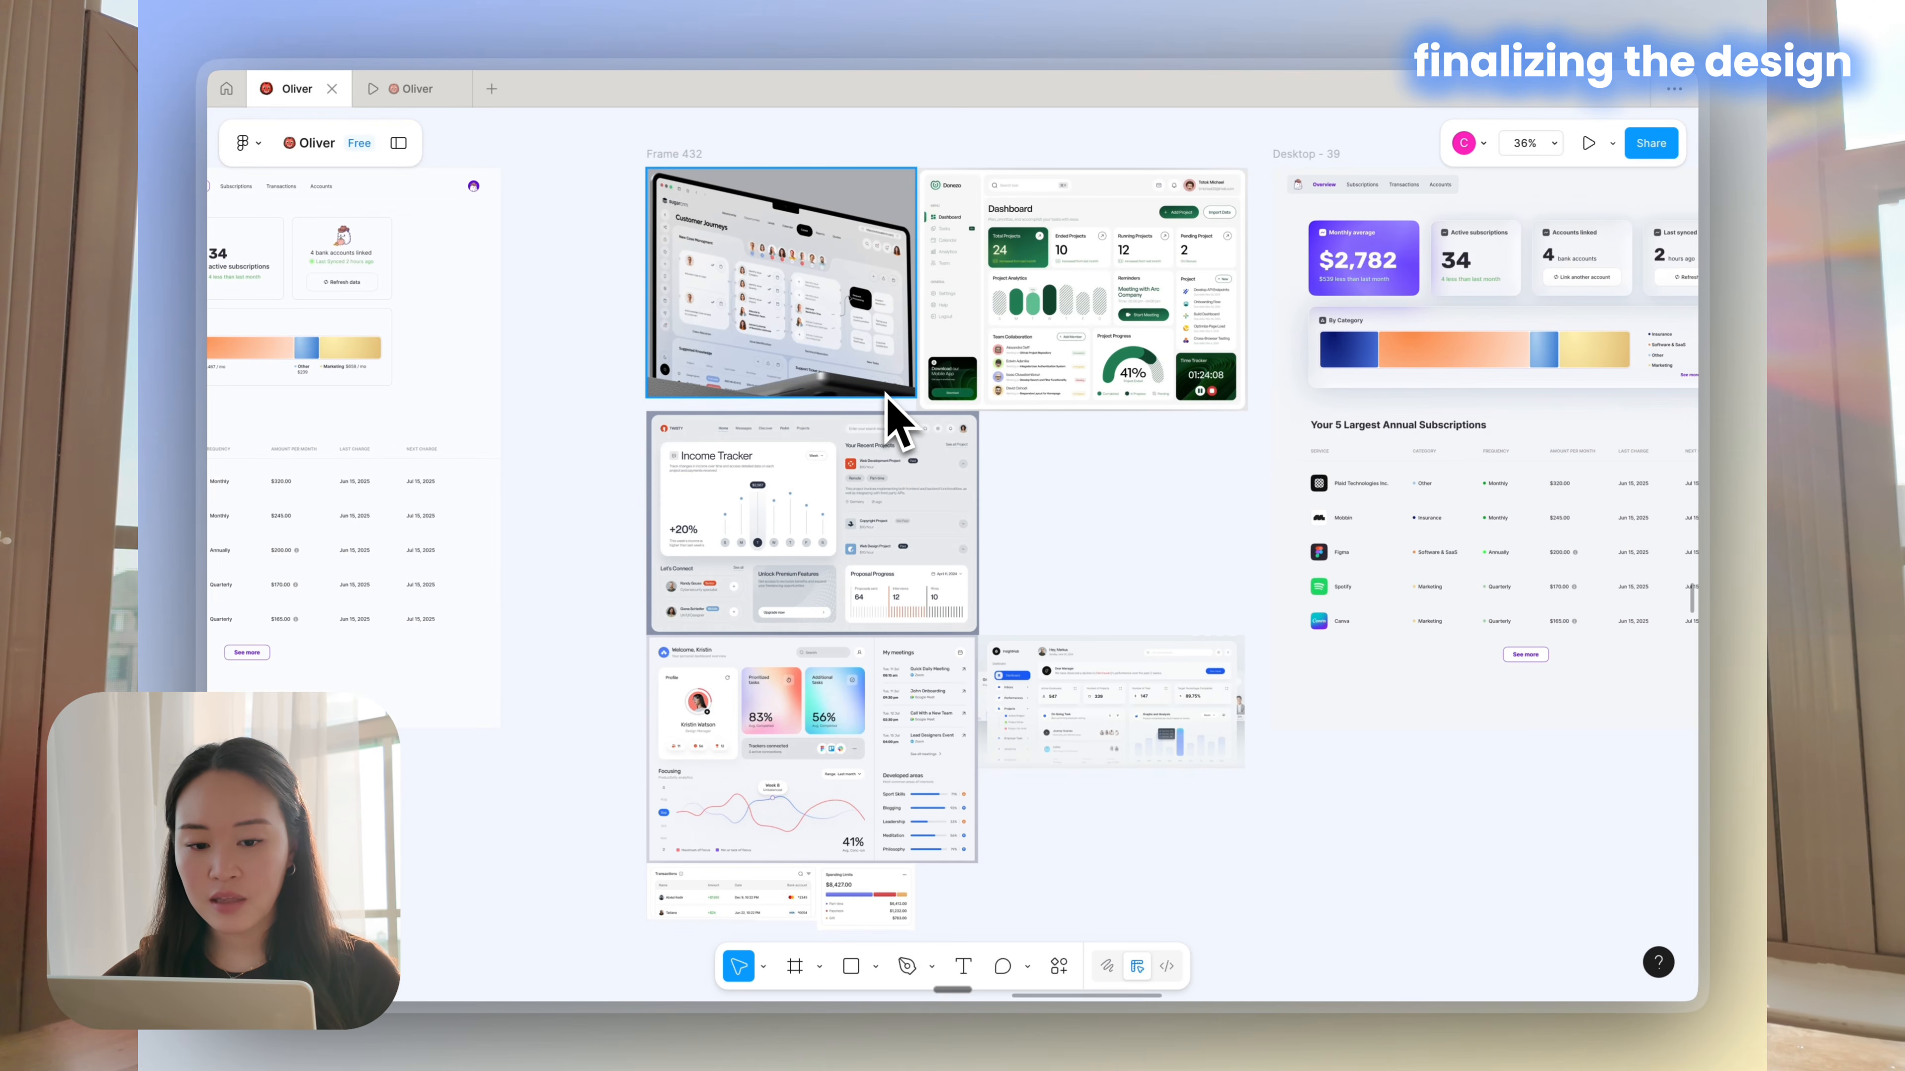
Inspect the reference dashboards in Frame 432 in Figma, including Customer Journeys, InsightHub and Donezo, beside Desktop - 39
scroll(899, 415, "up", 5)
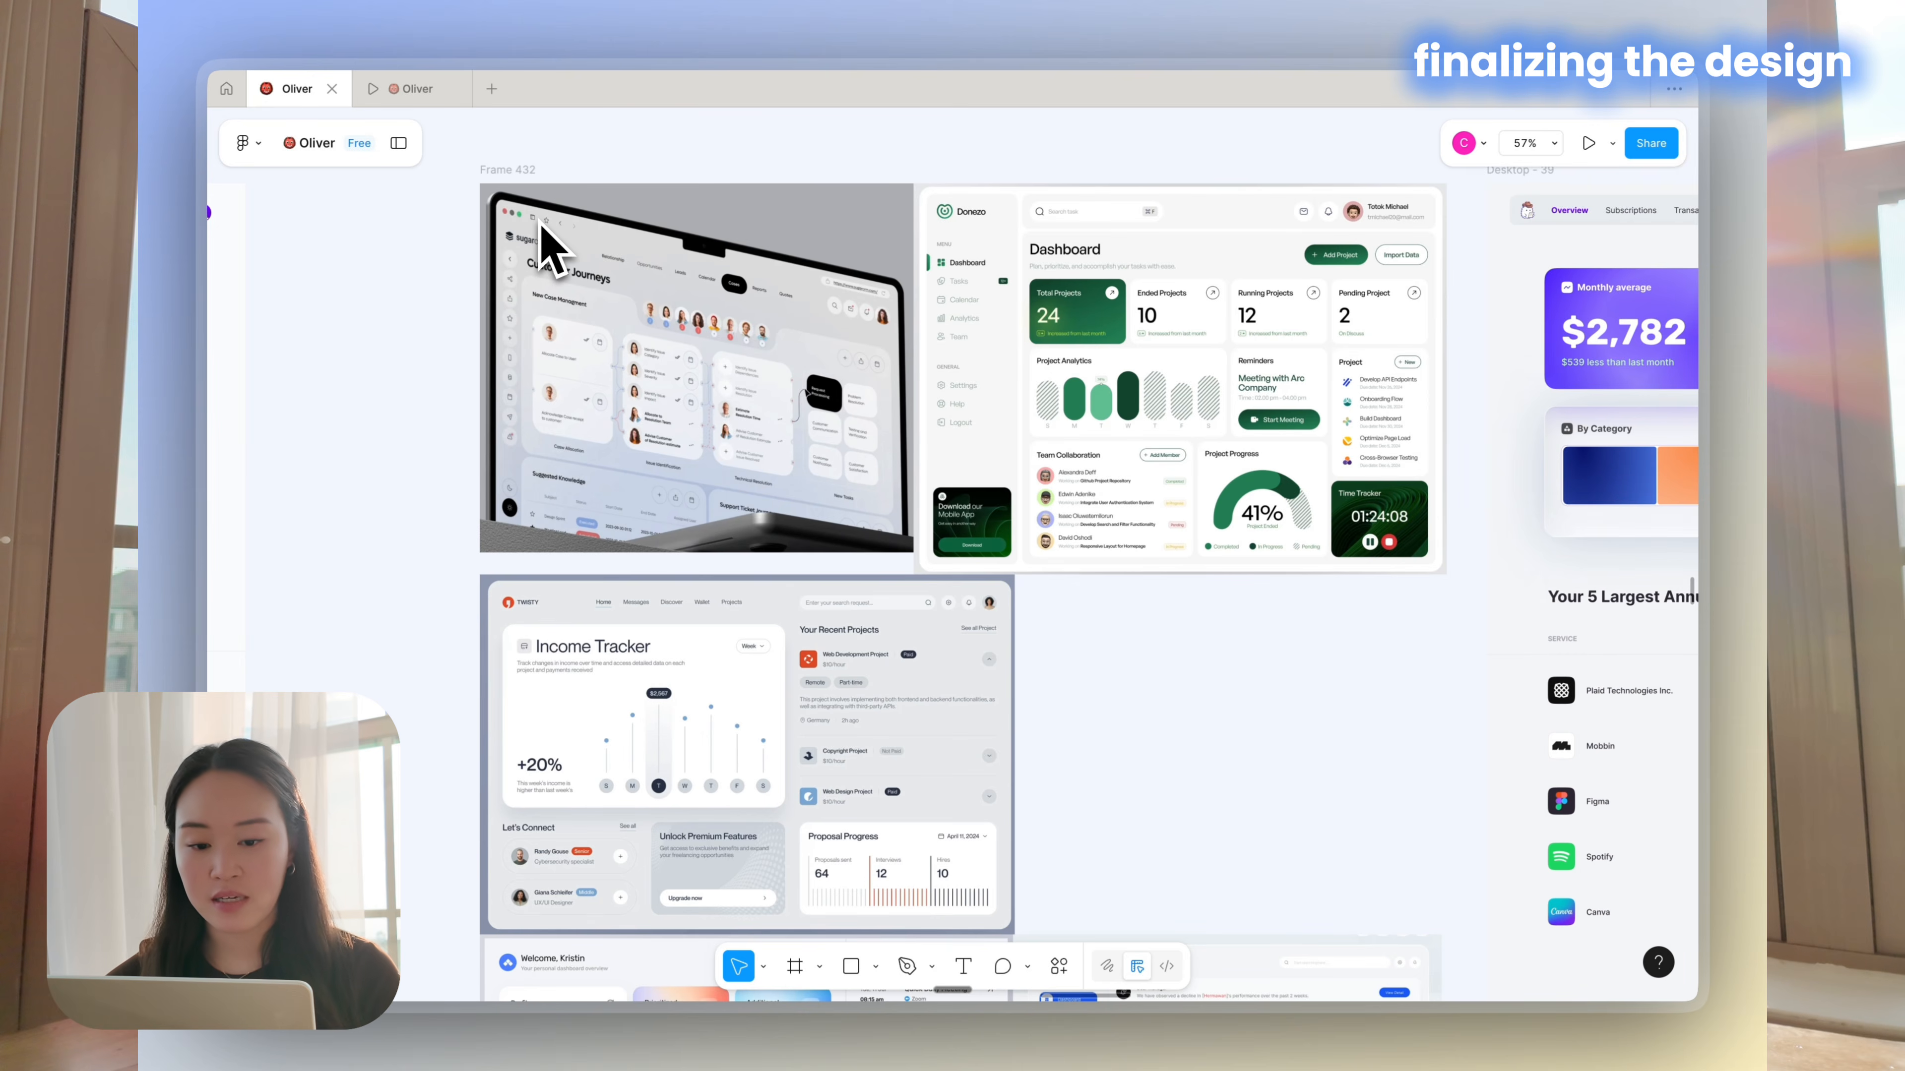
scroll(680, 446, "right", 10)
scroll(683, 451, "down", 3)
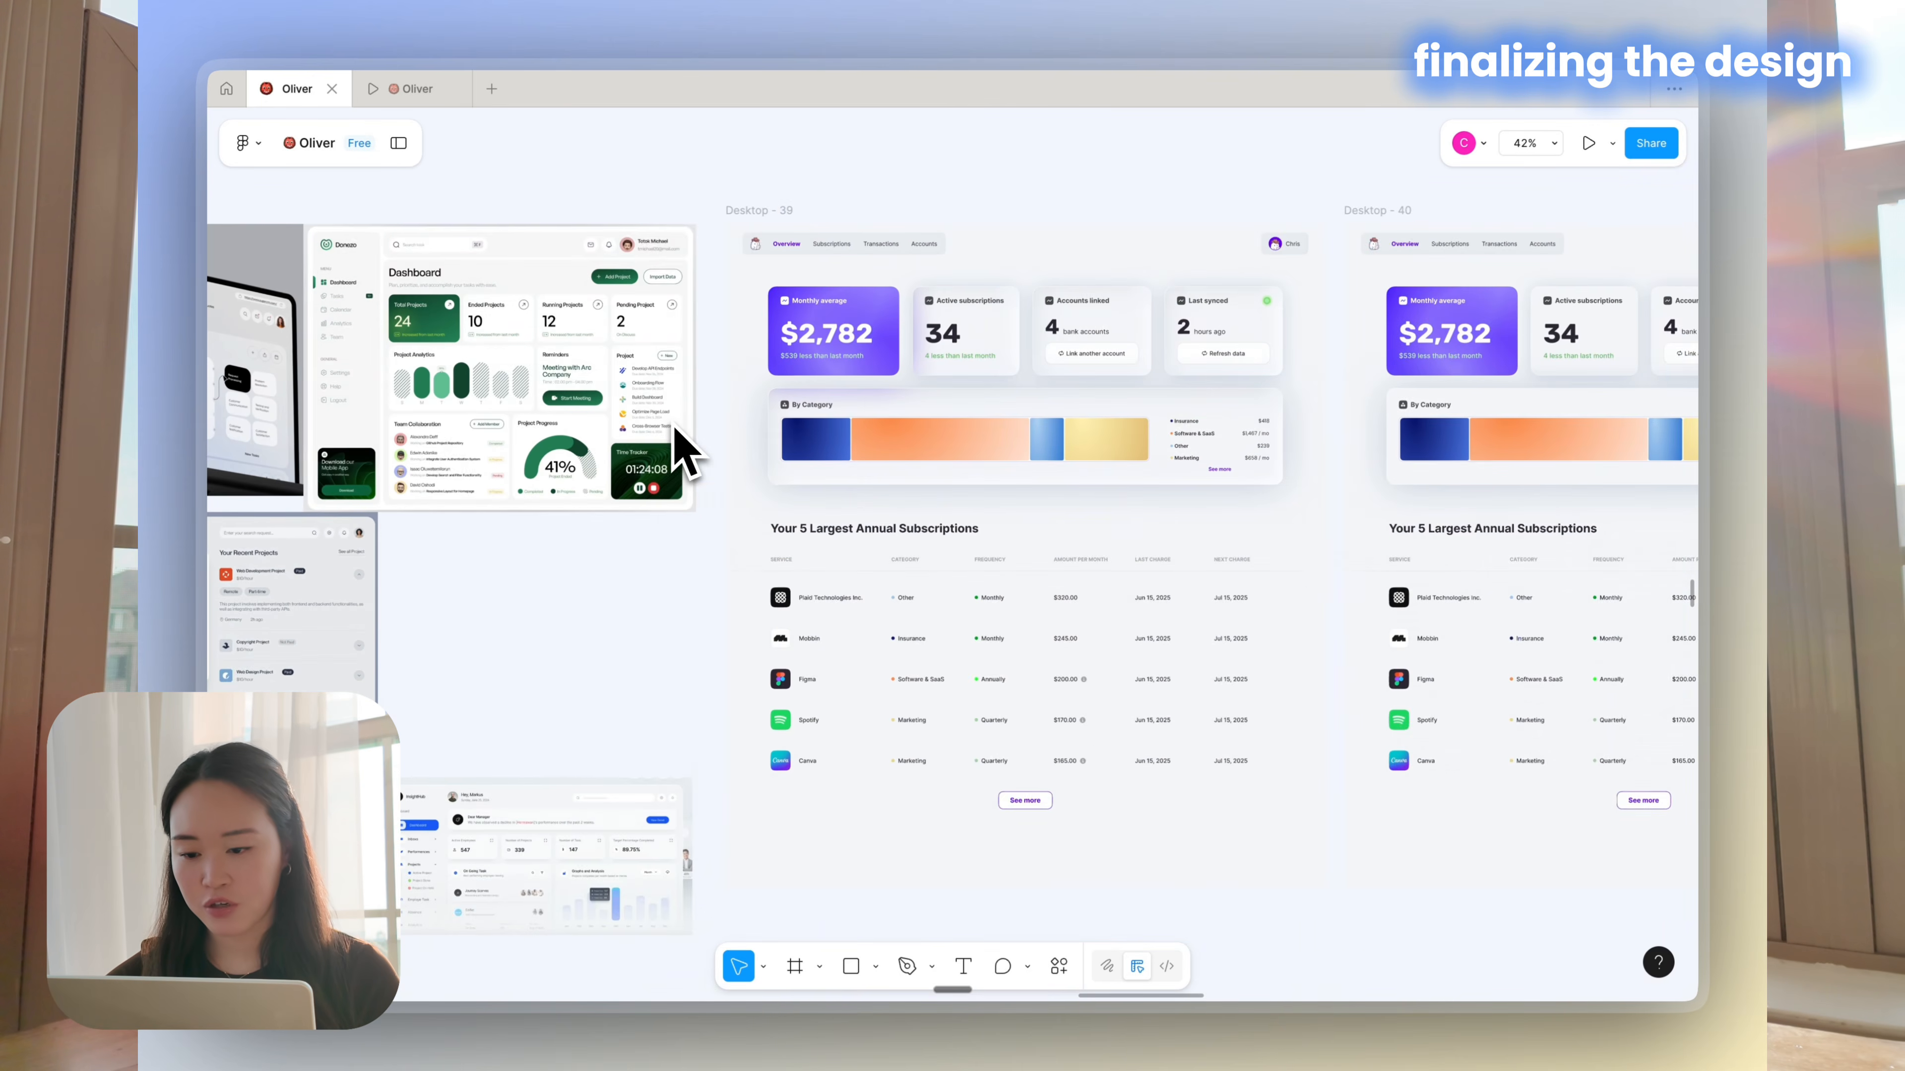
scroll(682, 451, "up", 8)
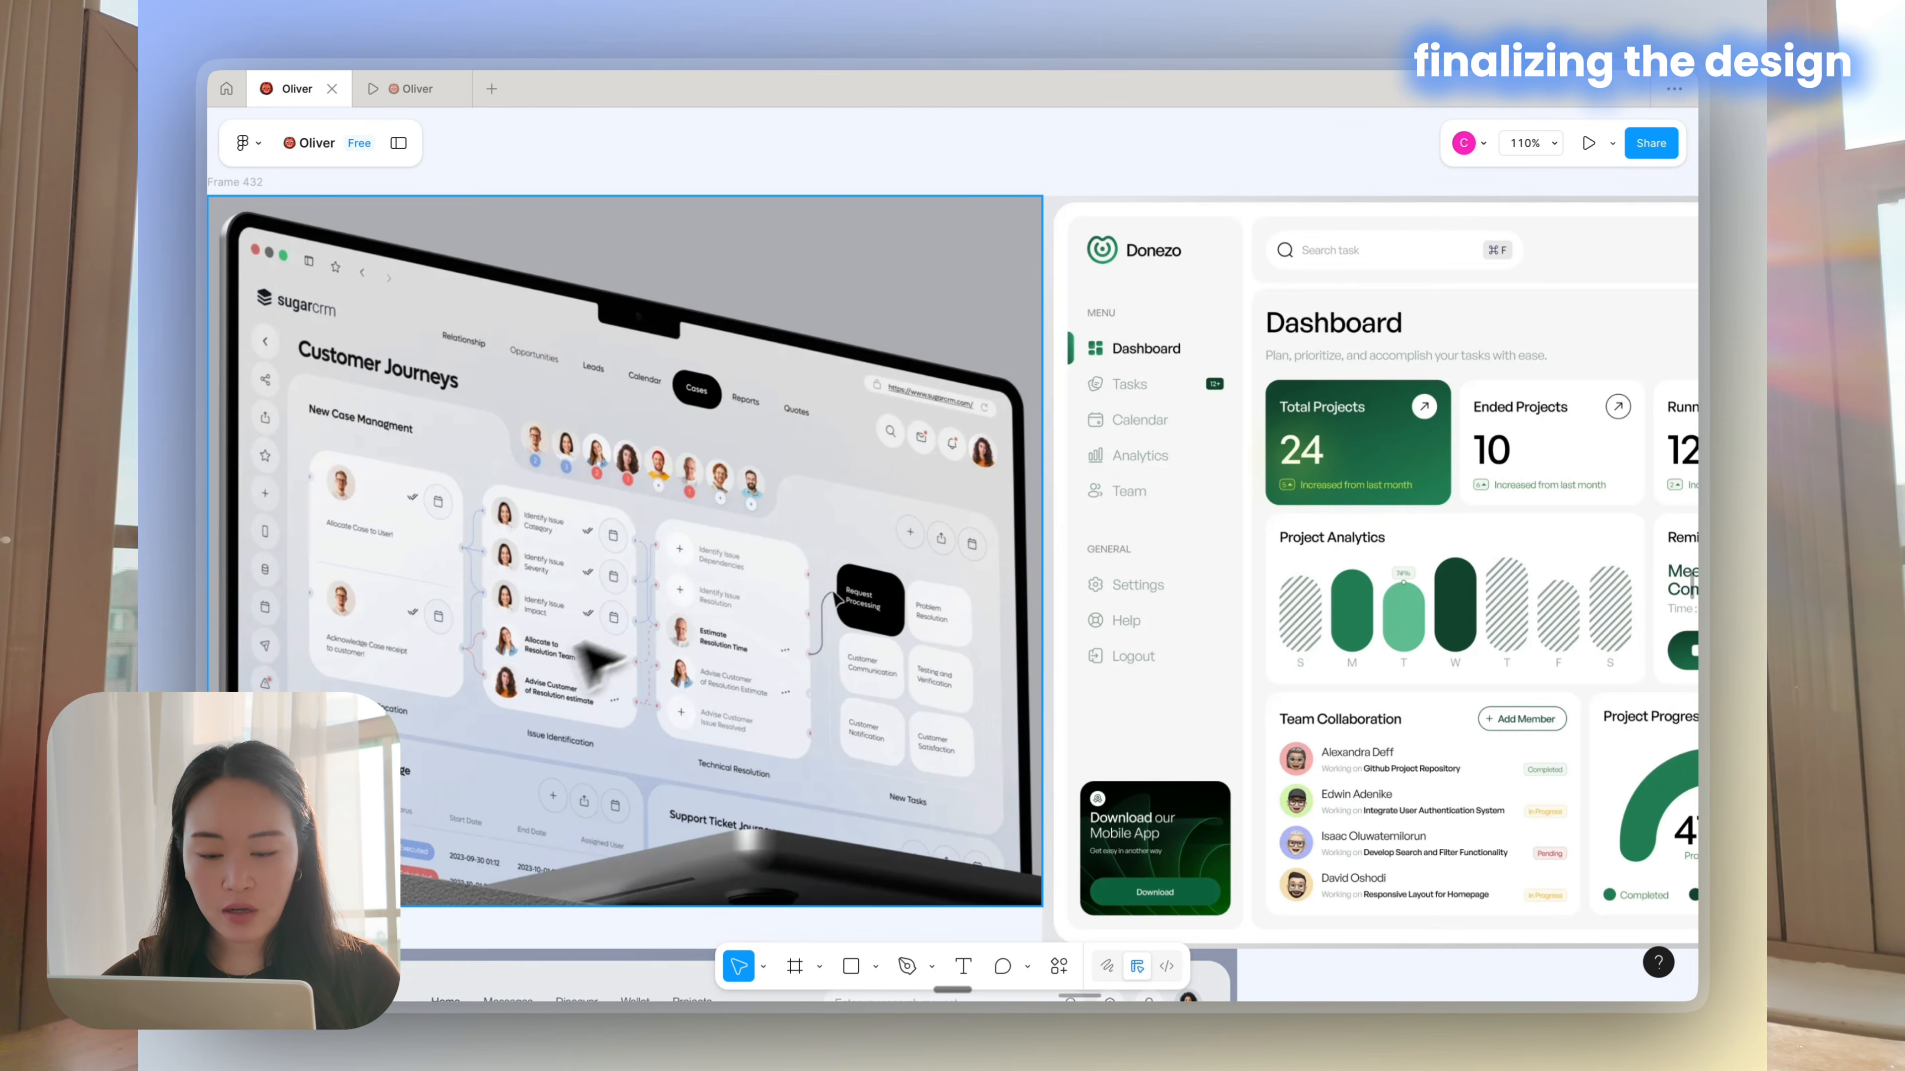
key("n")
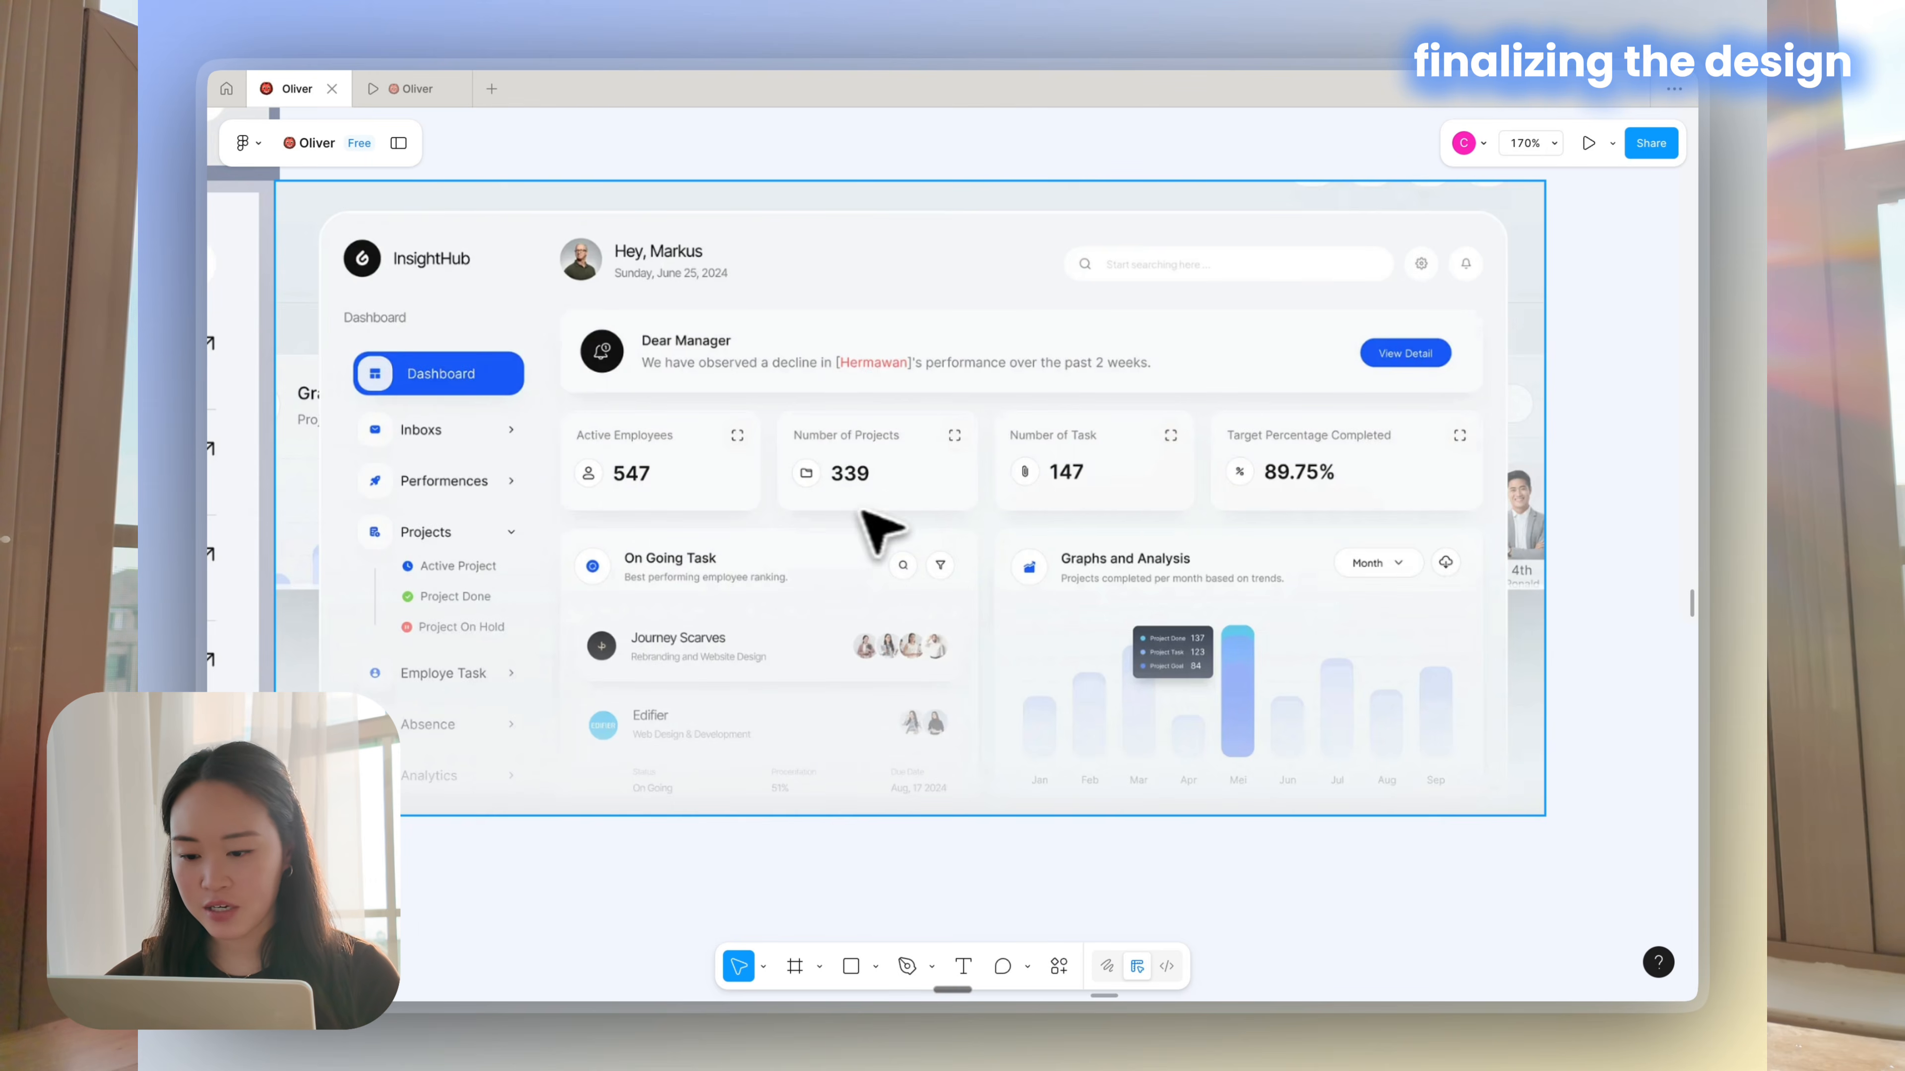
key("n")
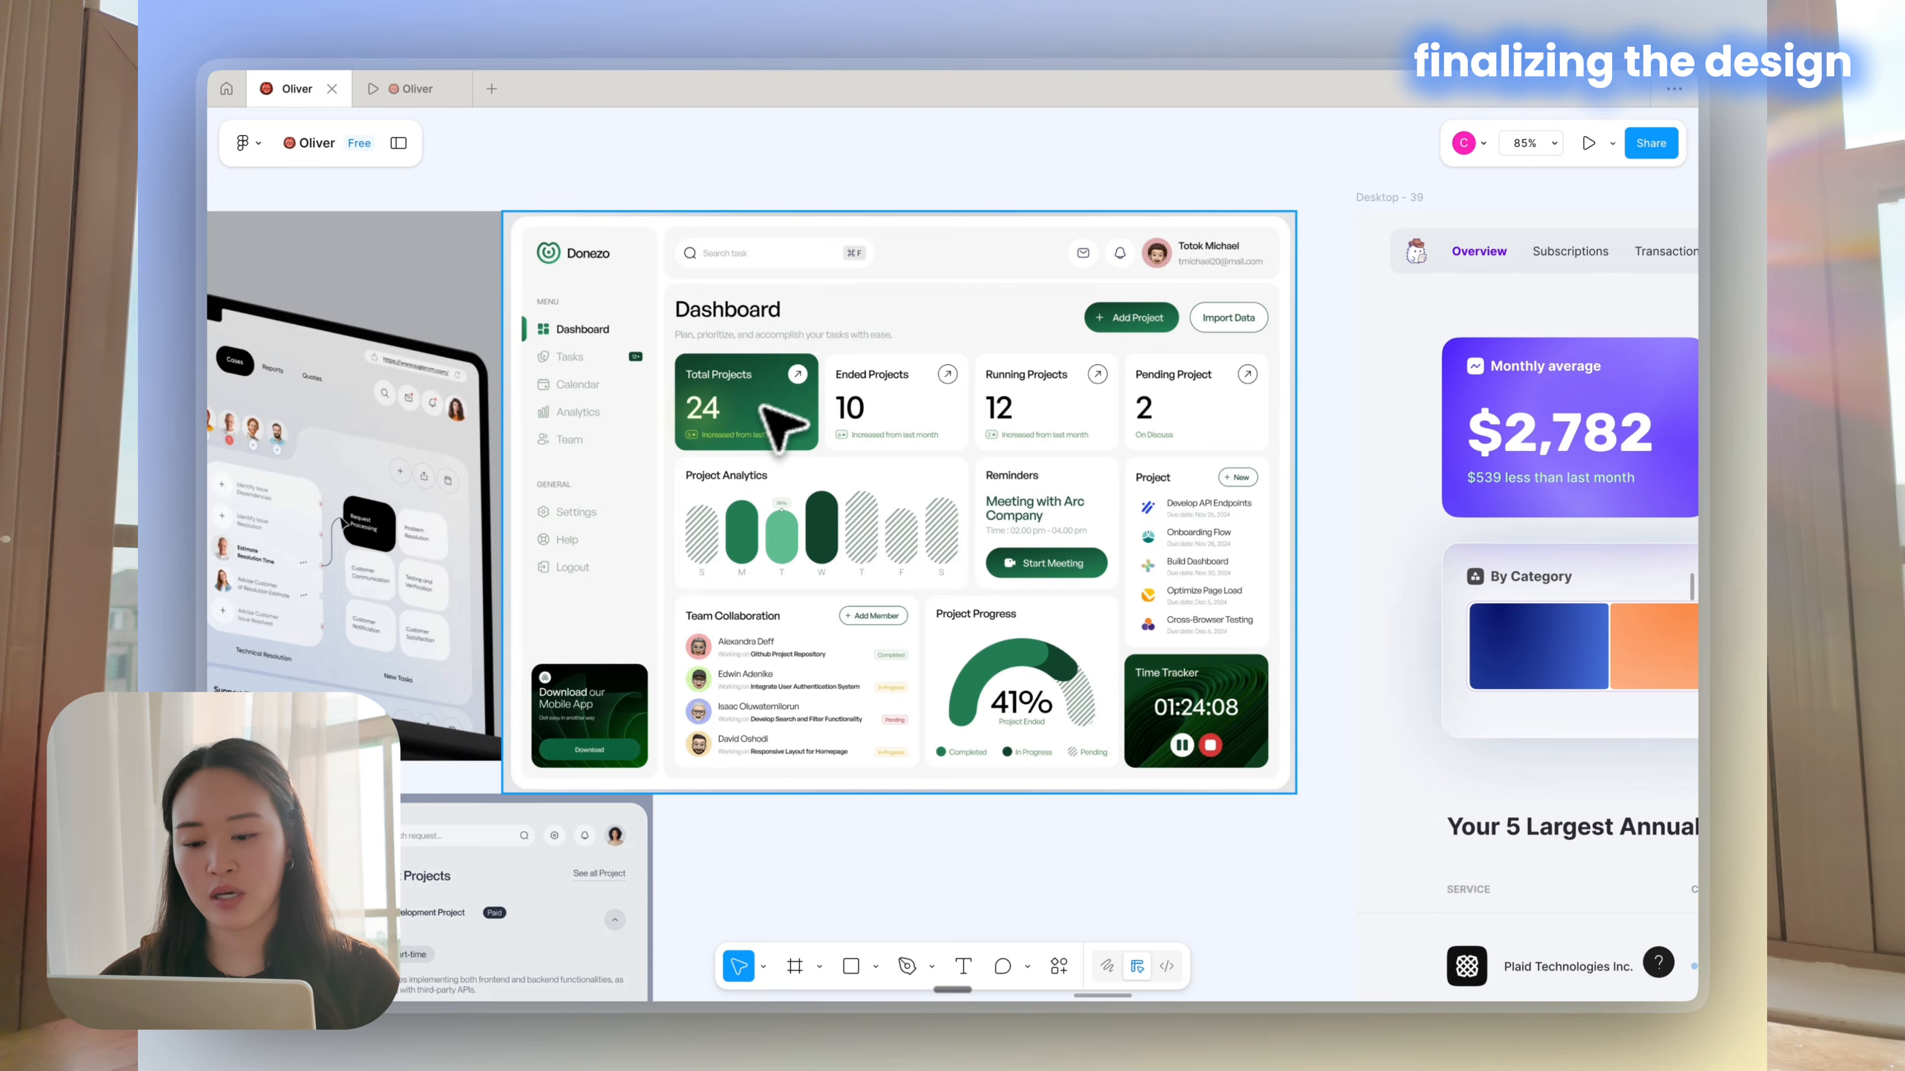
Inspect the Glass effect settings of the Active subscriptions card in Desktop - 39, and close them
key("n")
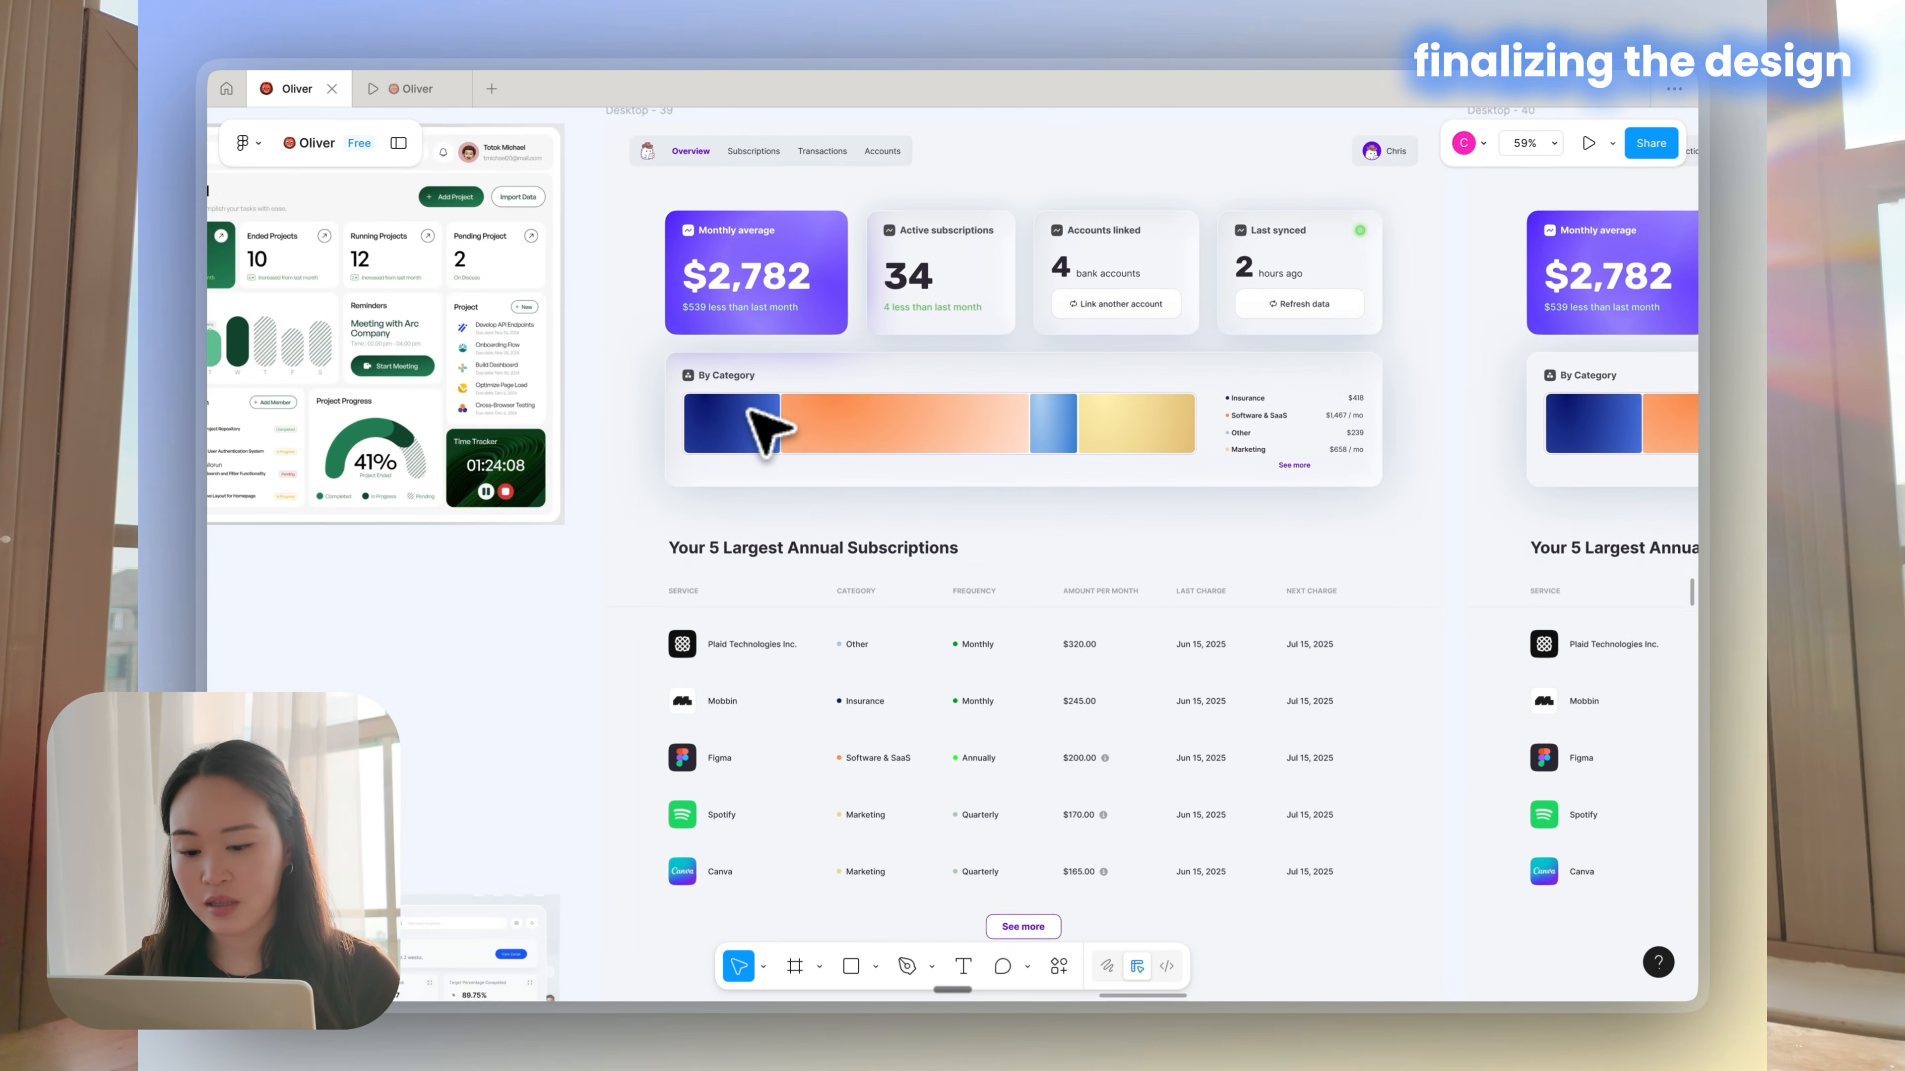
left_click(1031, 387)
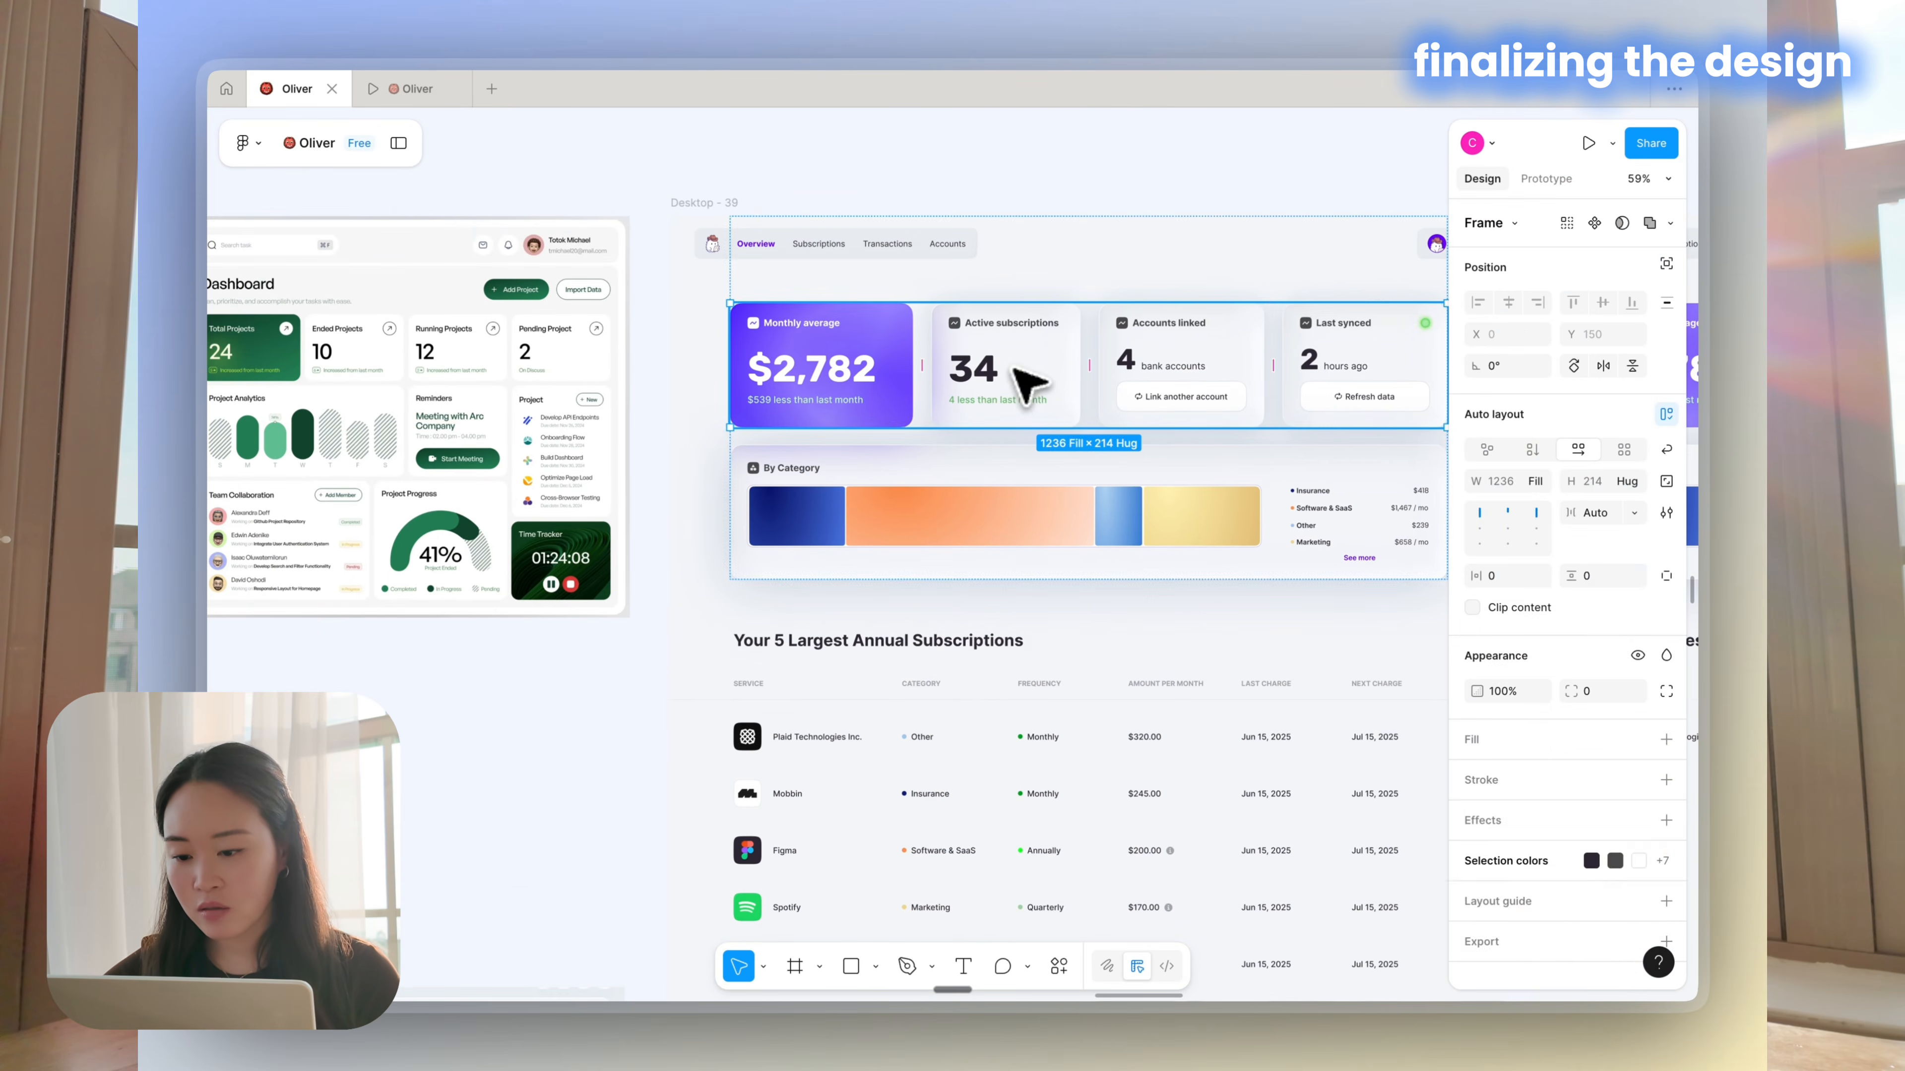
left_click(1029, 383)
scroll(1530, 795, "down", 3)
left_click(1475, 759)
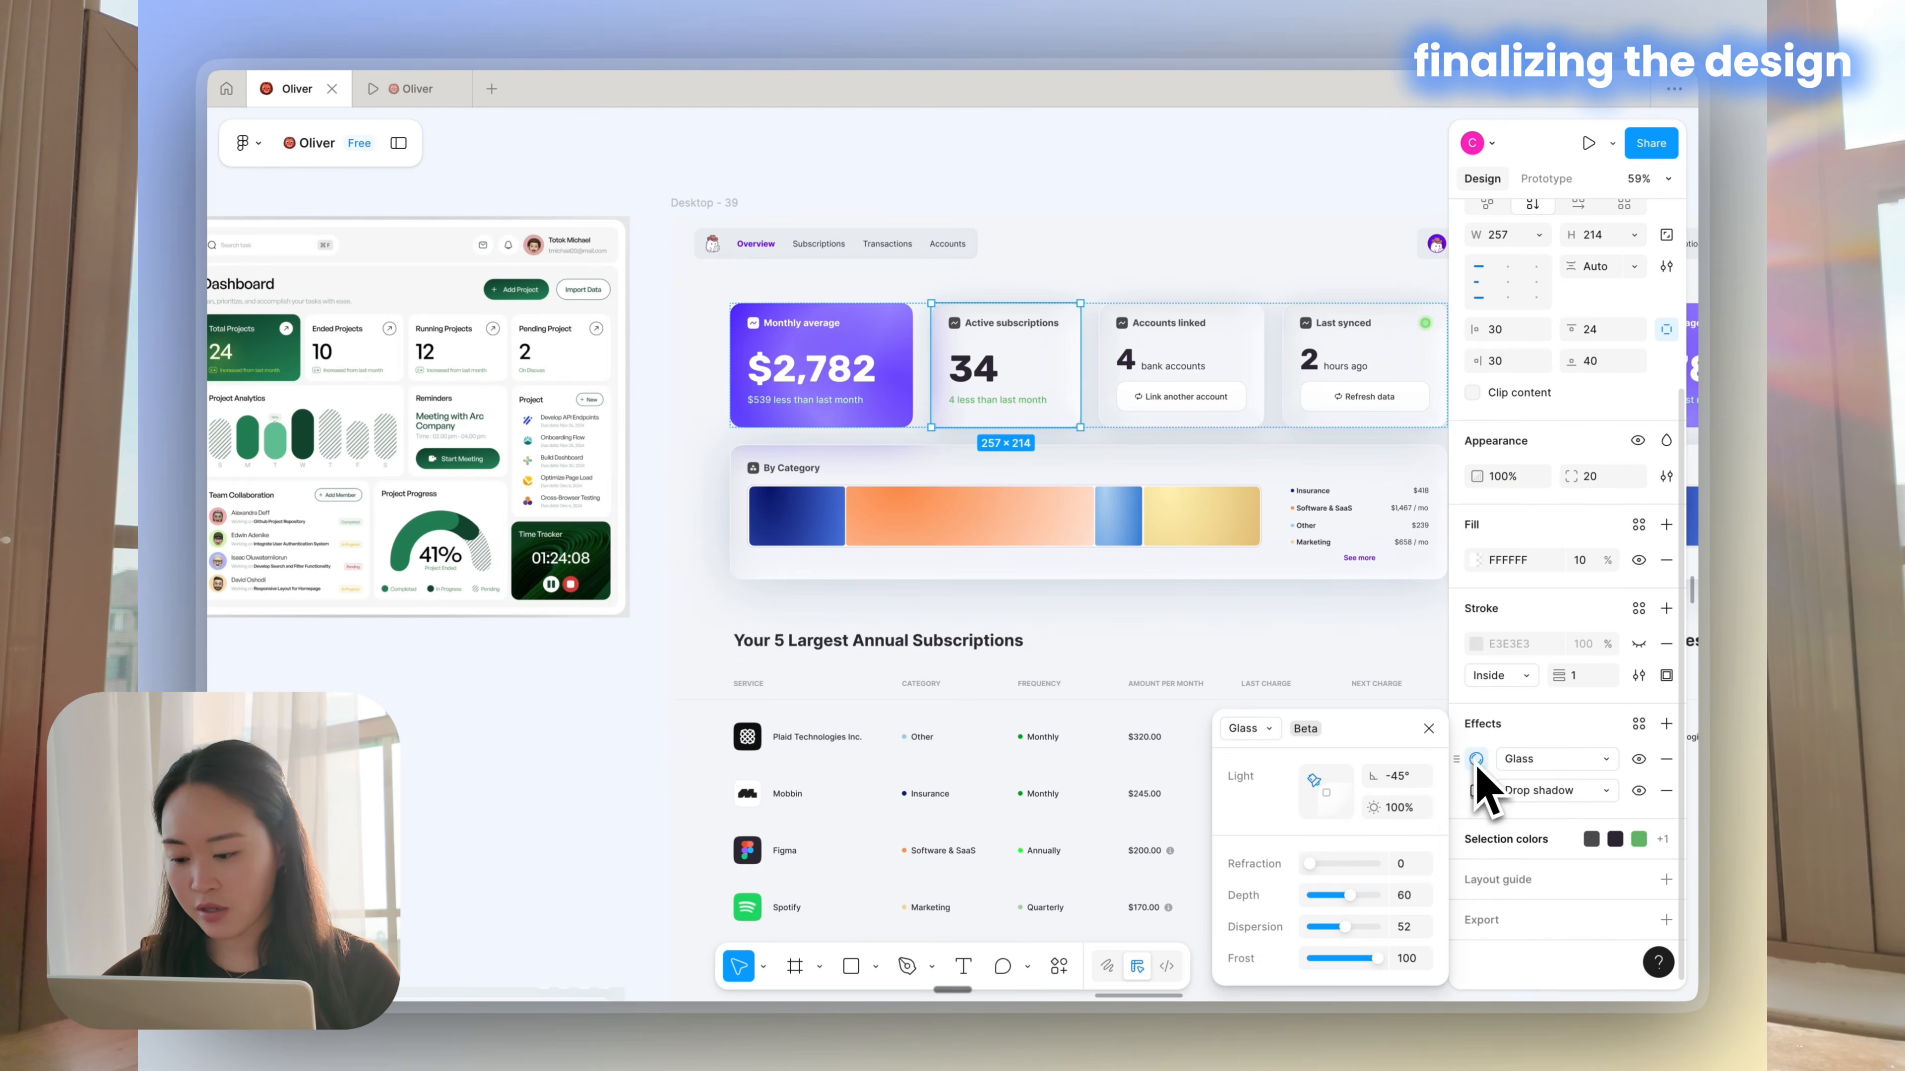
key("Escape")
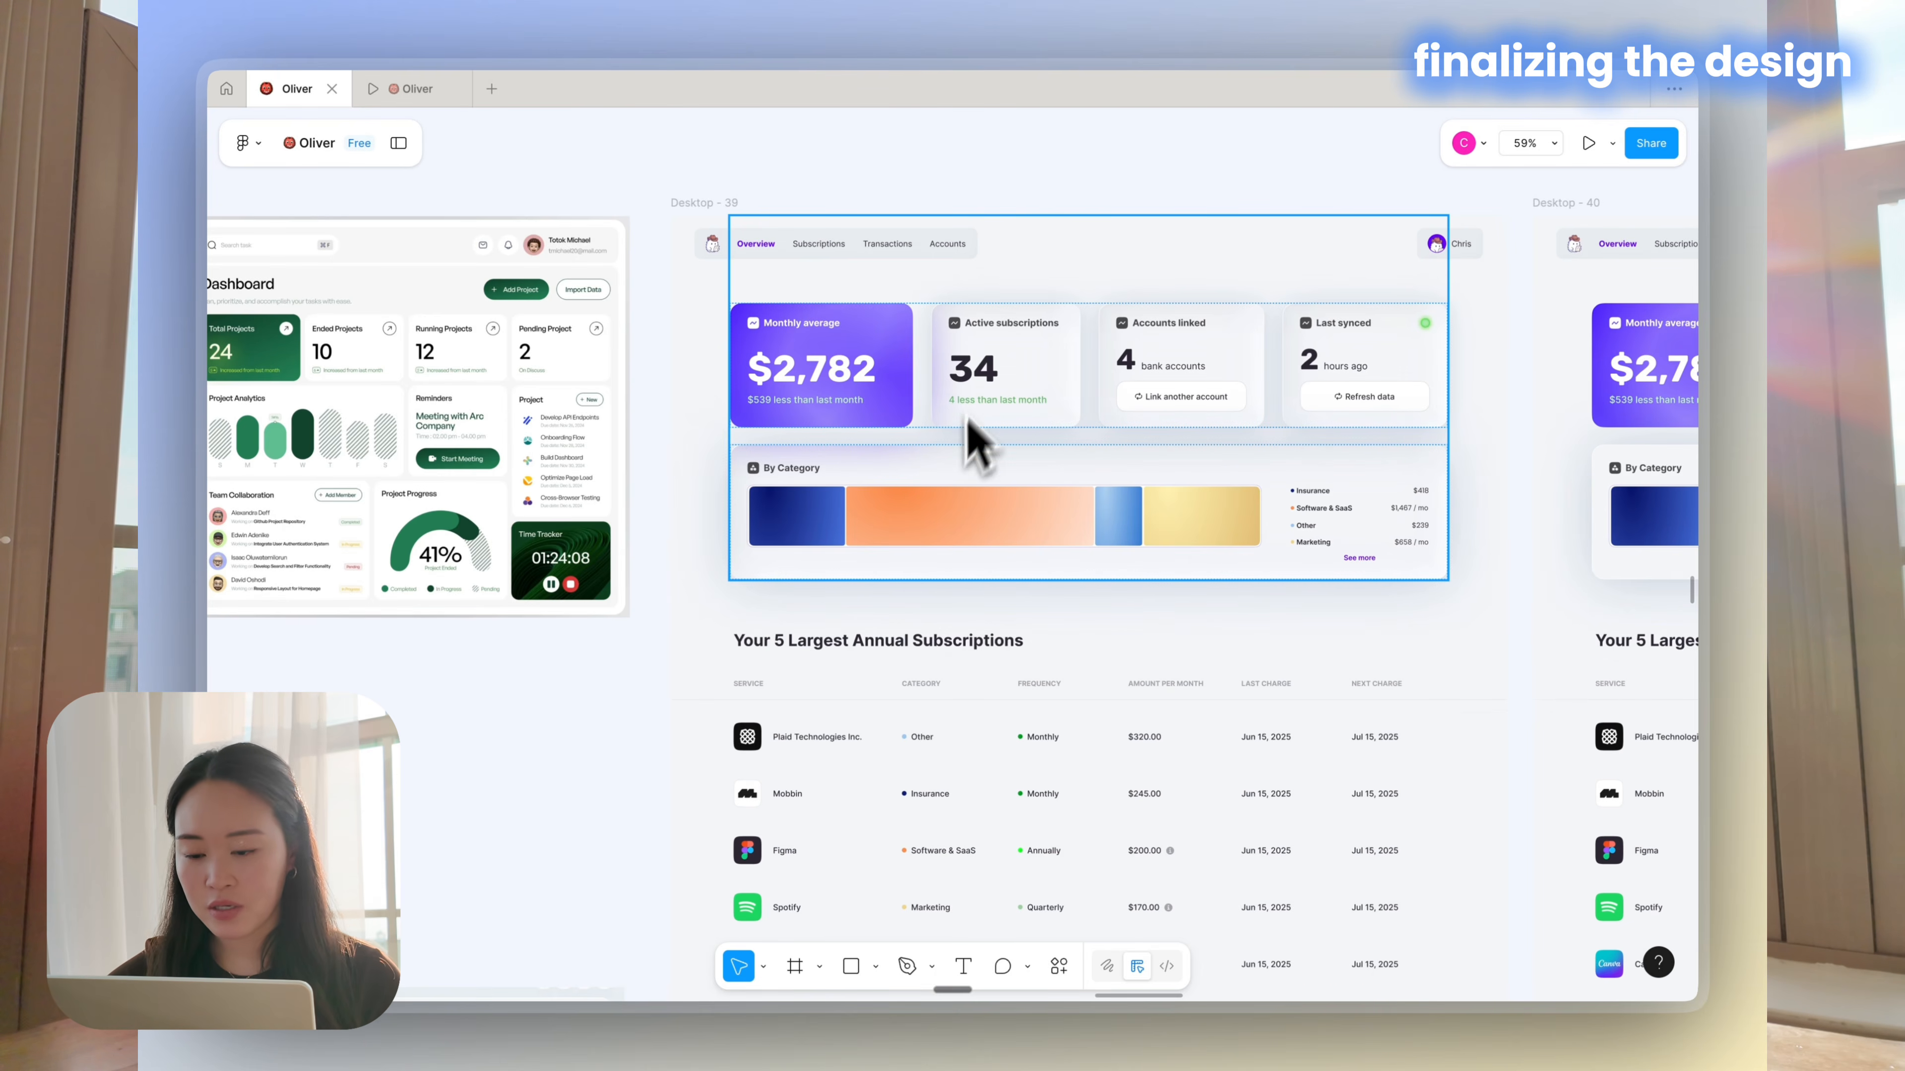
Preview Desktop - 40 as a prototype, look over its cards and subscriptions table, and return to the design file
scroll(863, 371, "right", 3)
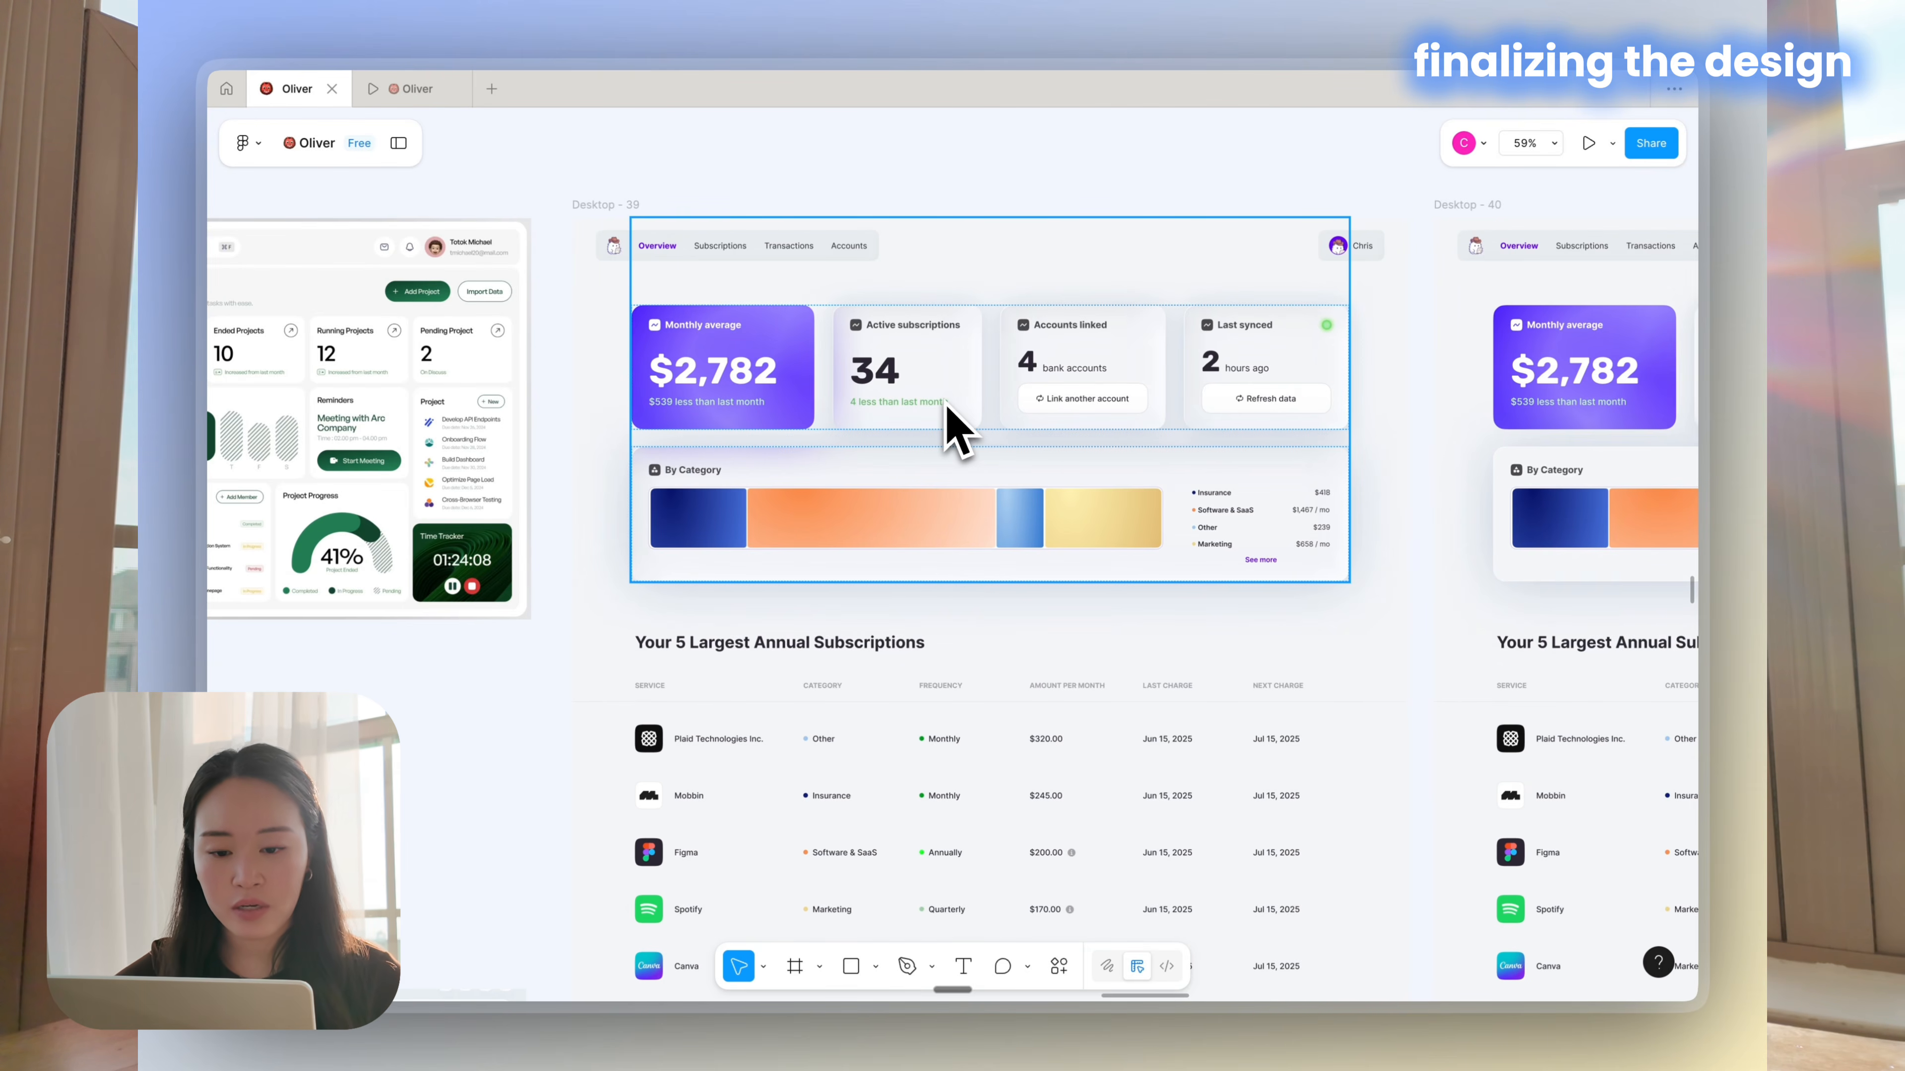
scroll(848, 446, "right", 10)
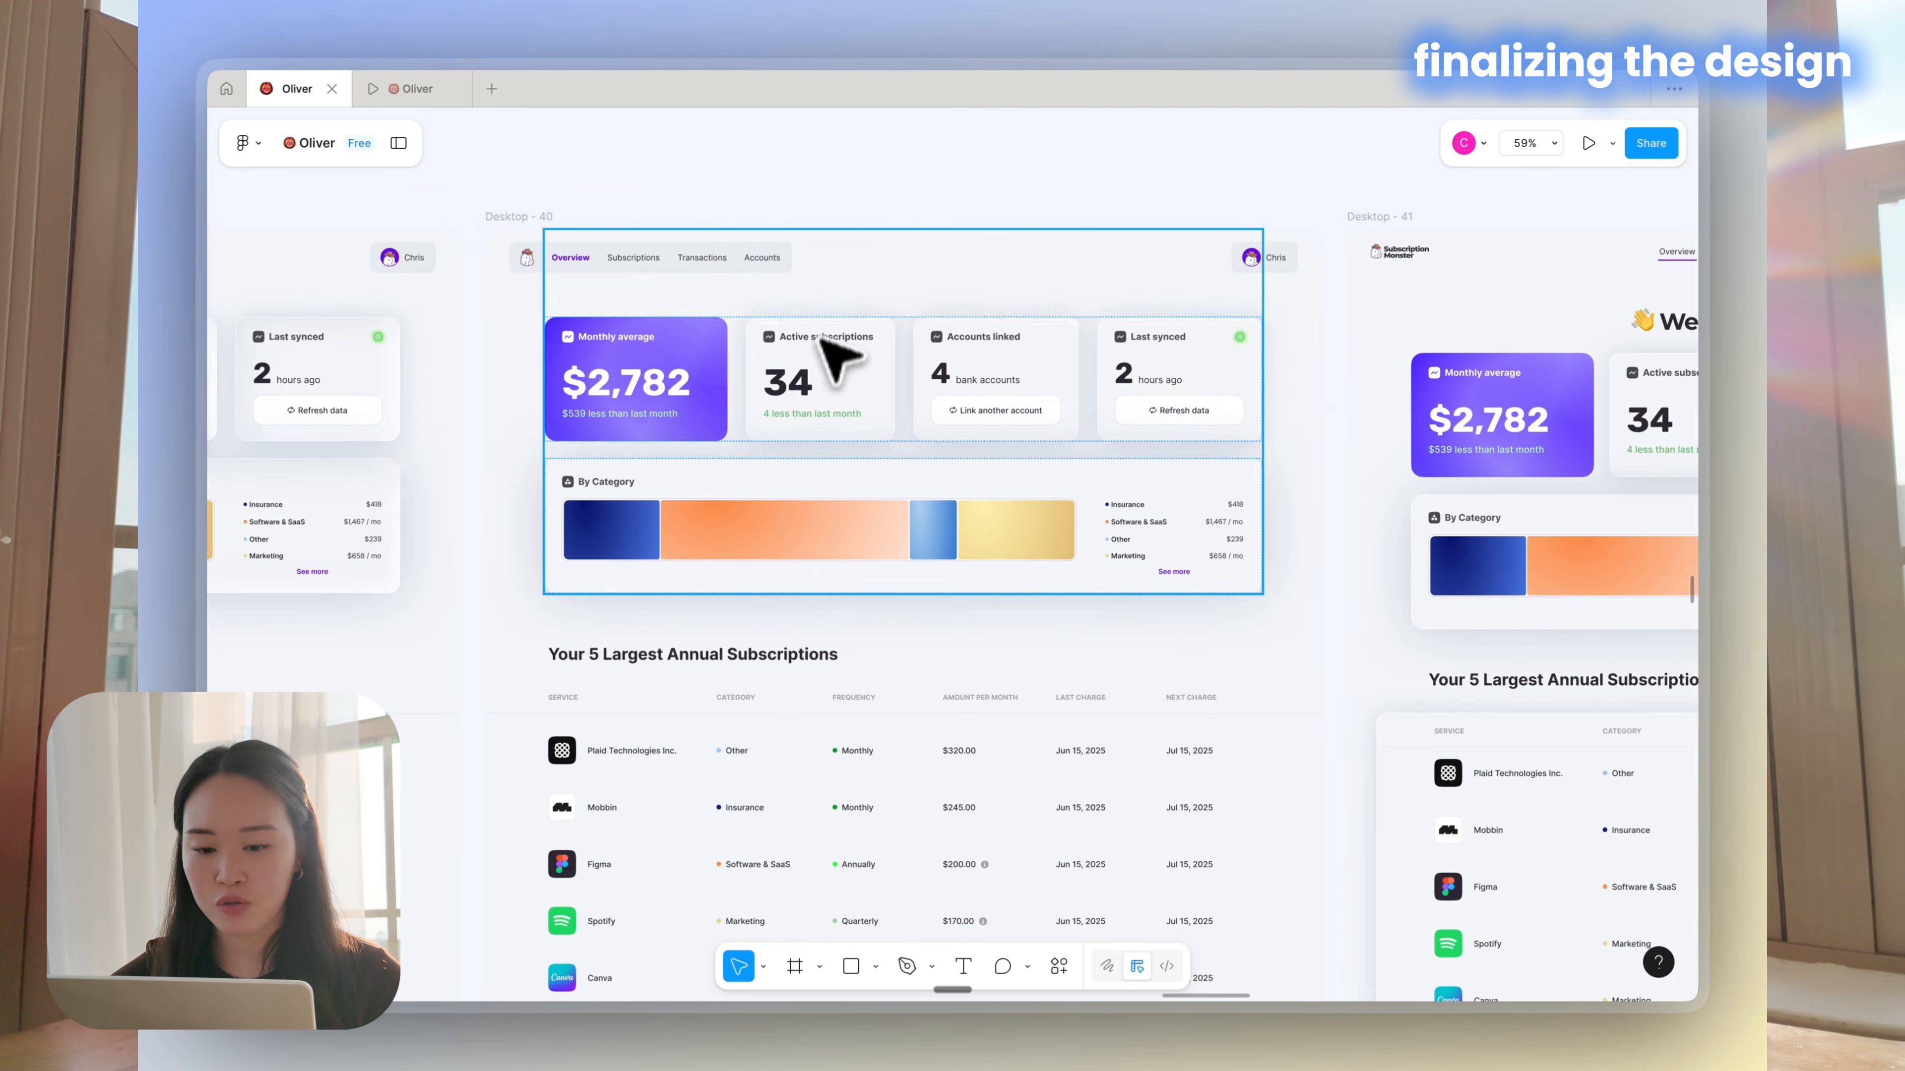
left_click(838, 373)
left_click(1588, 142)
scroll(906, 425, "down", 8)
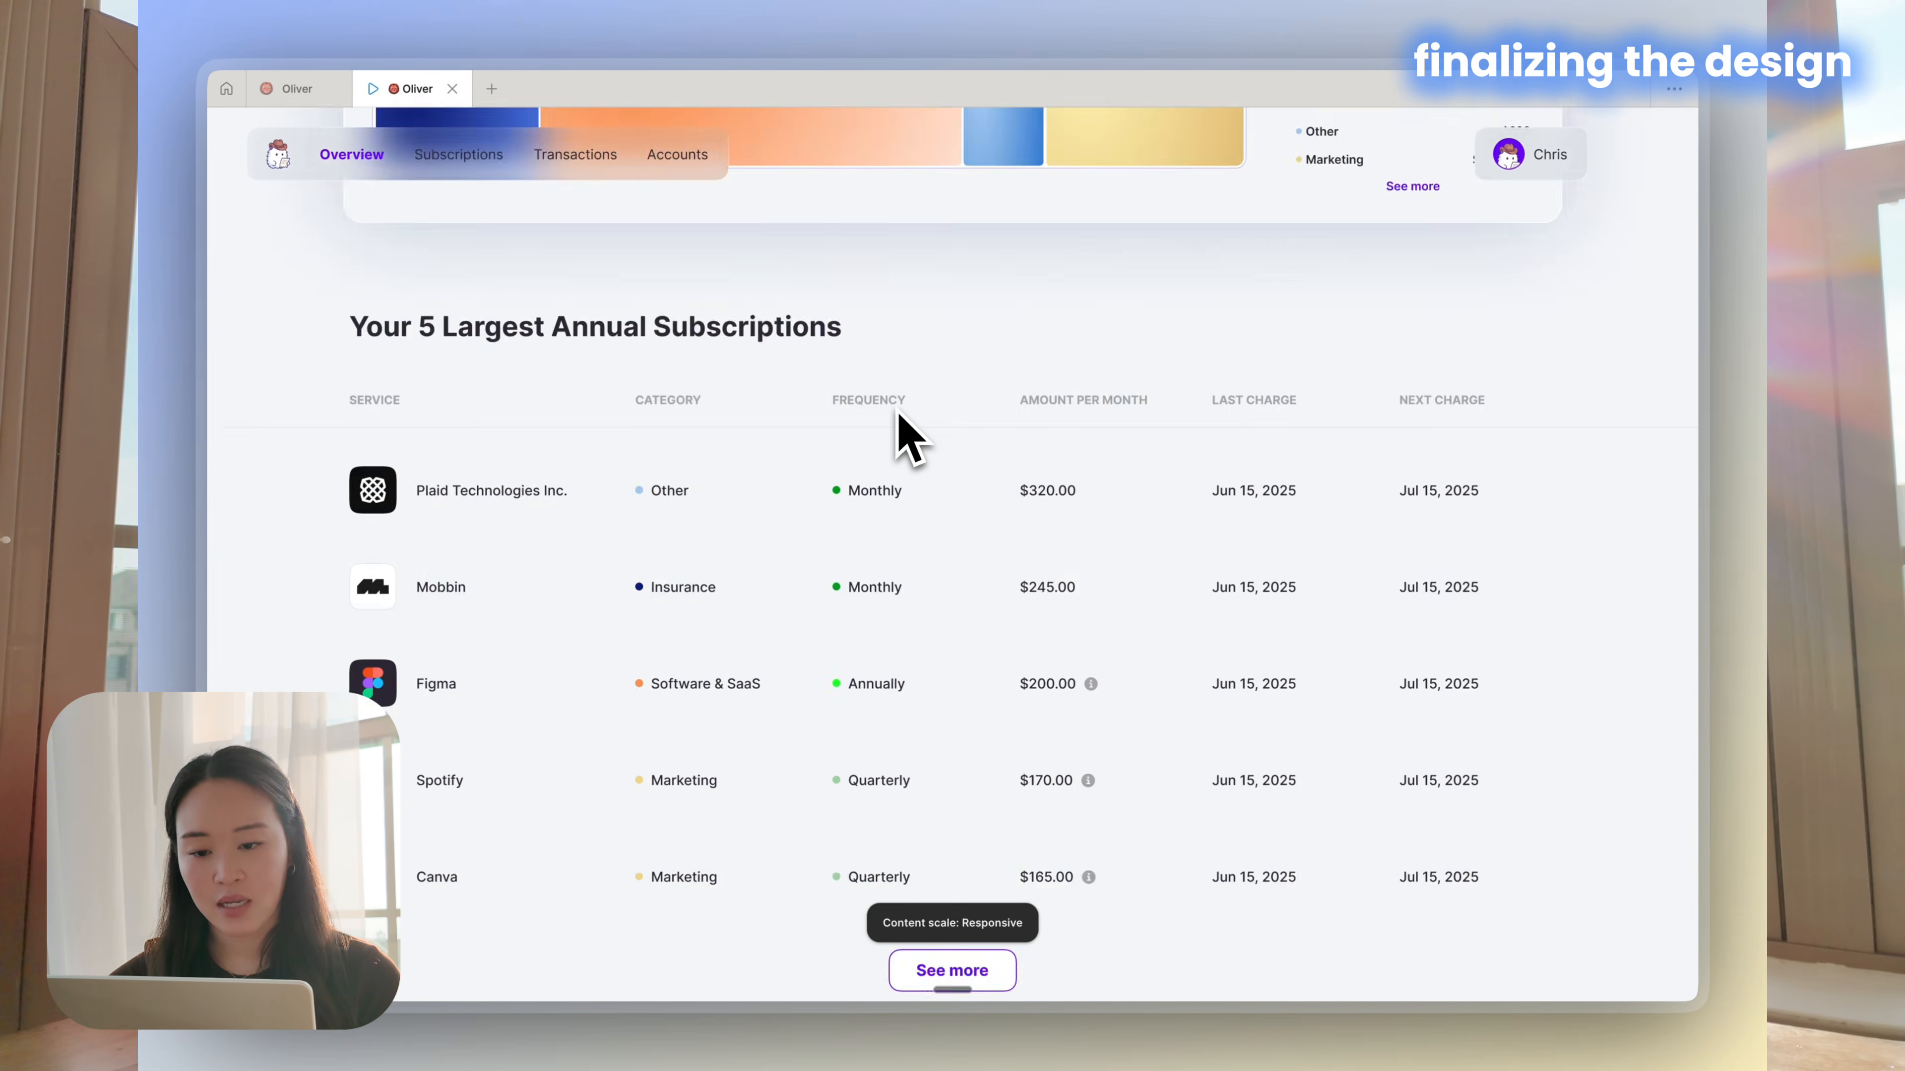
scroll(906, 425, "up", 8)
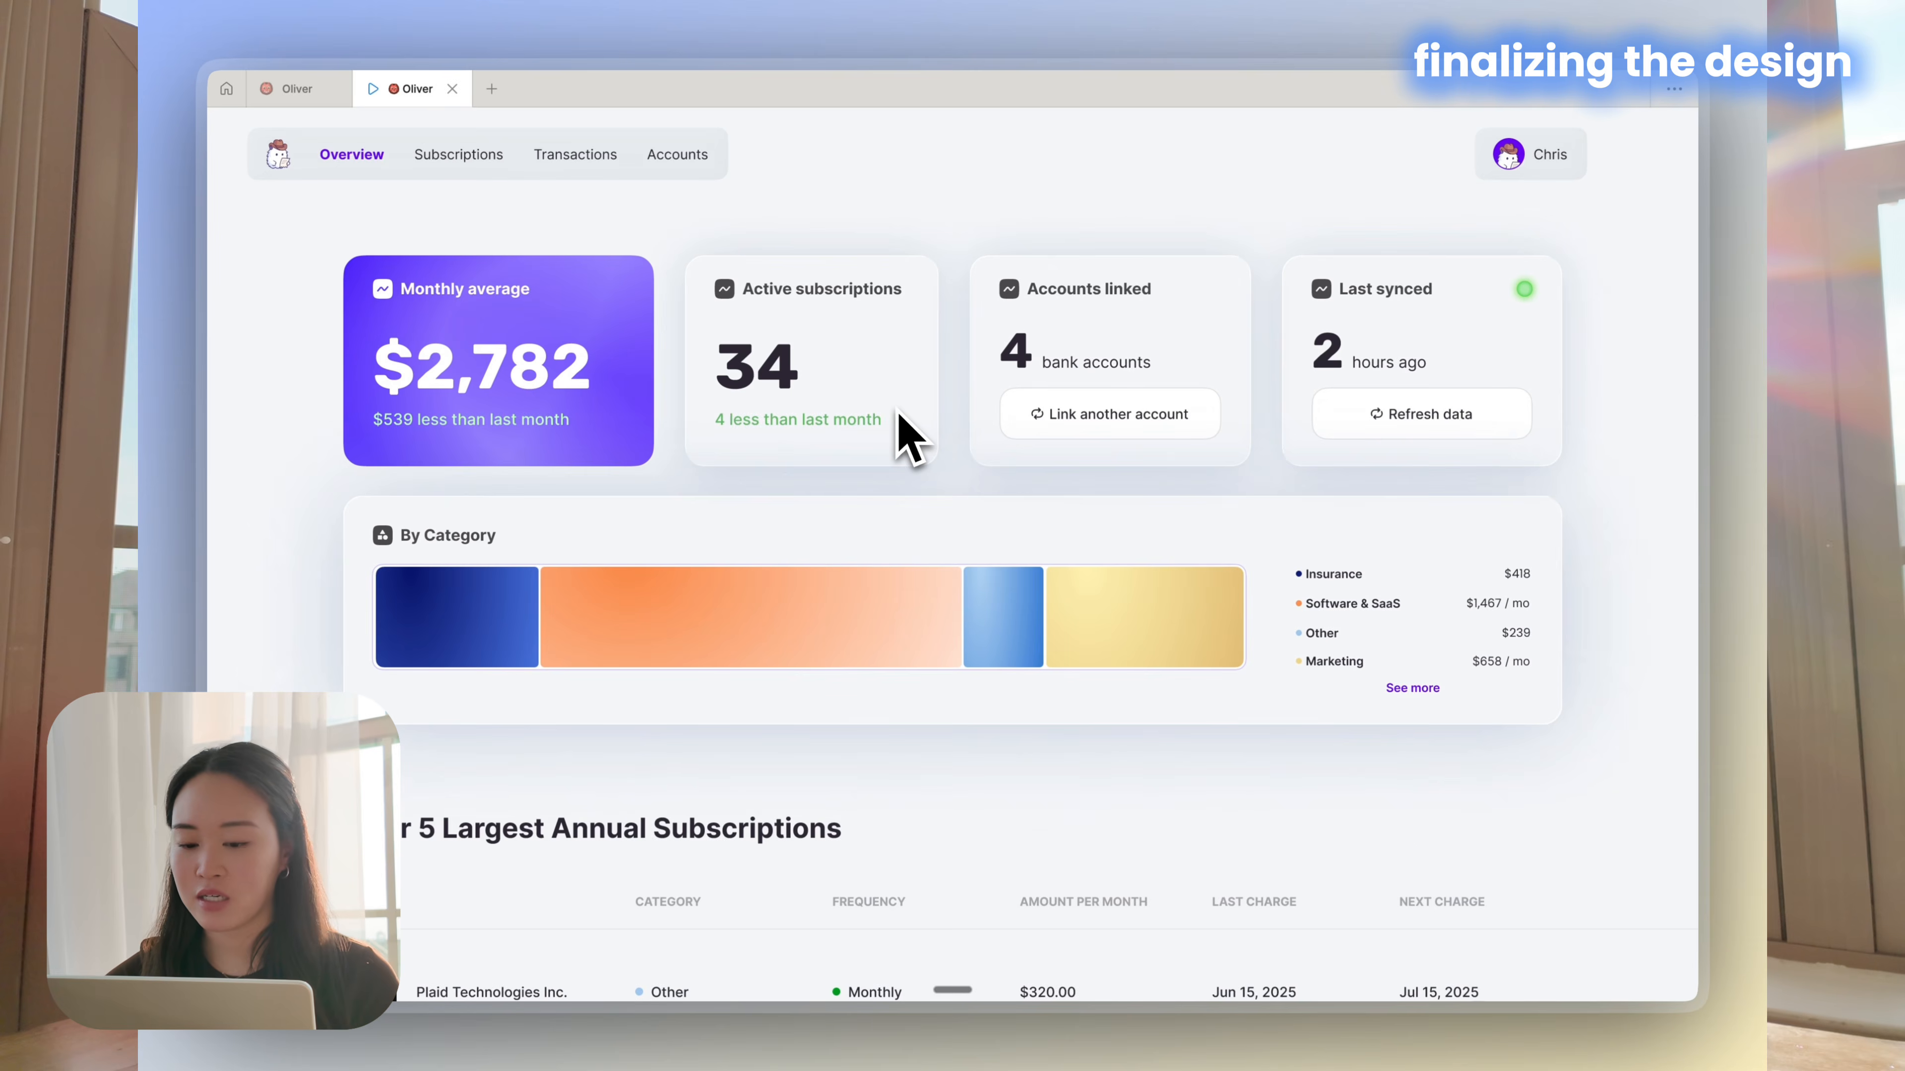
left_click(294, 88)
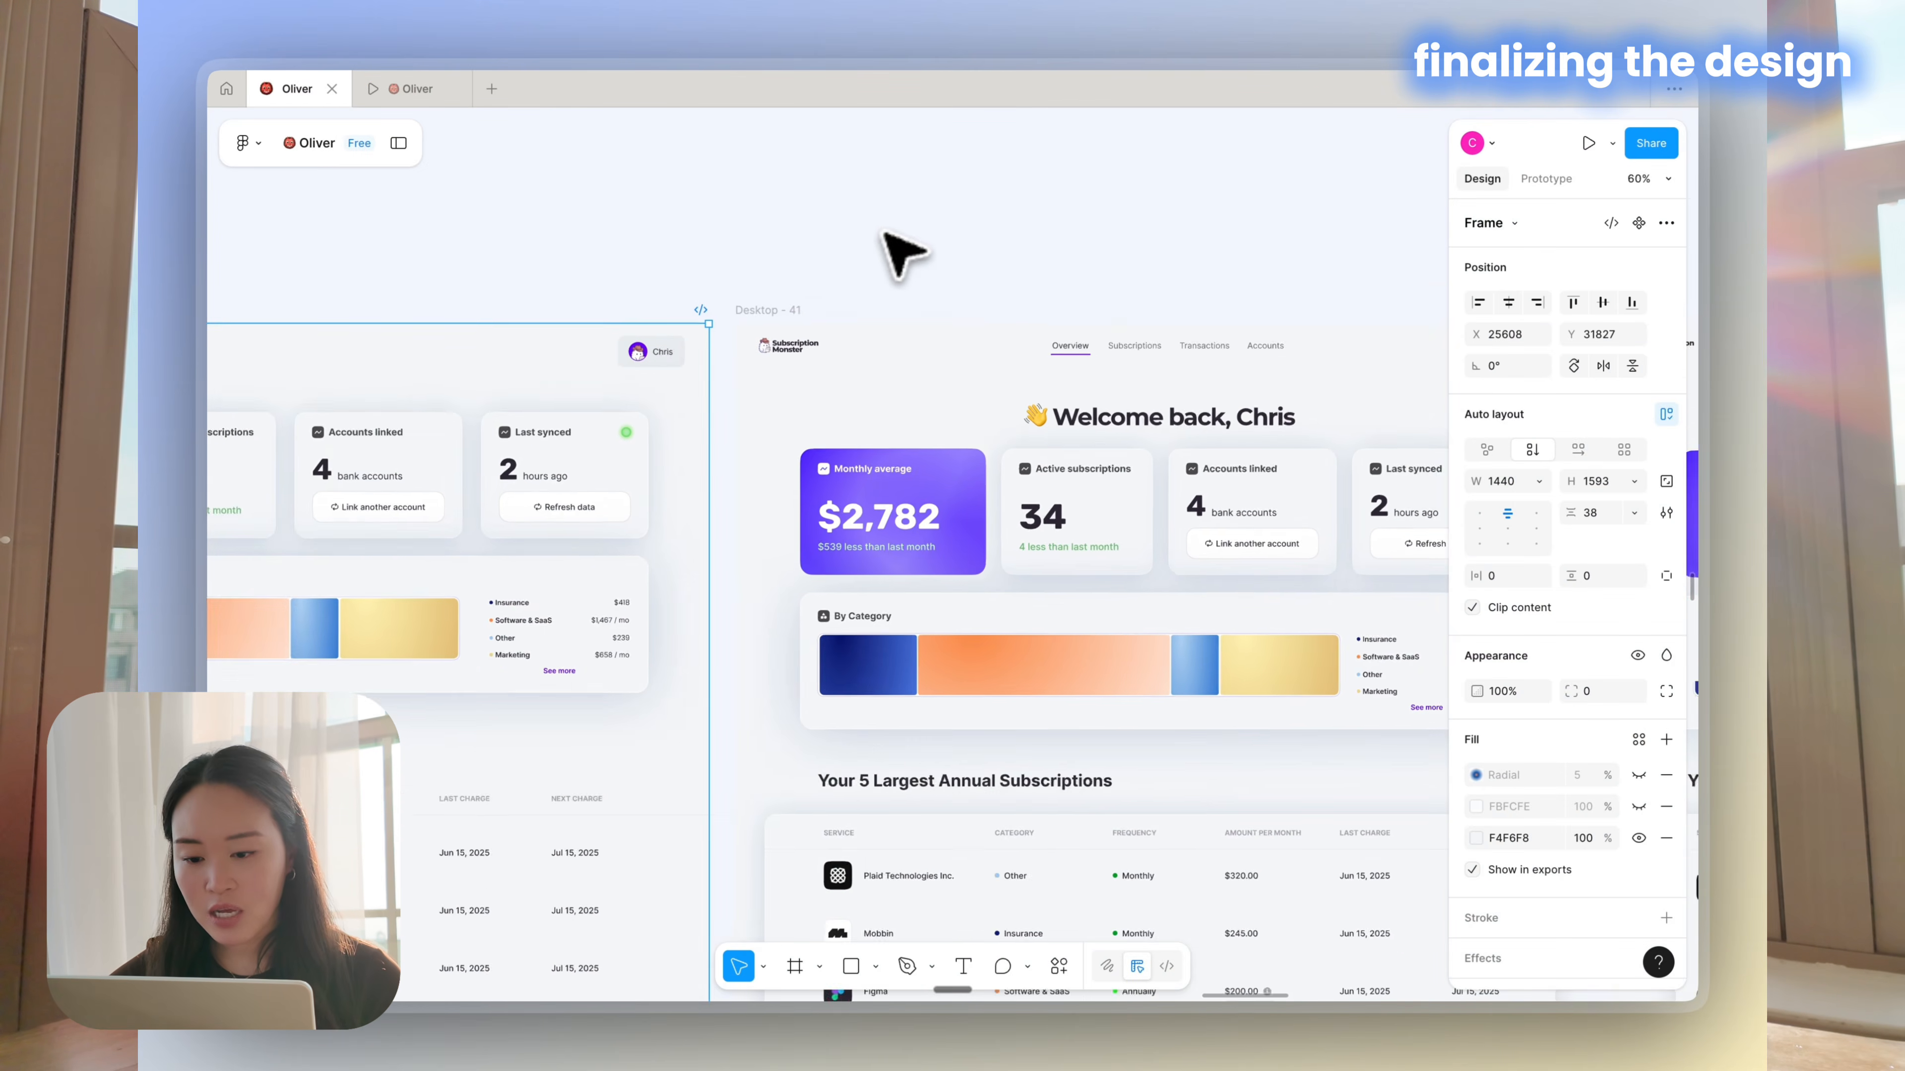
Deselect Desktop - 40 and look at the Twisty Income Tracker dashboard among the references
scroll(903, 255, "down", 5)
left_click(1016, 242)
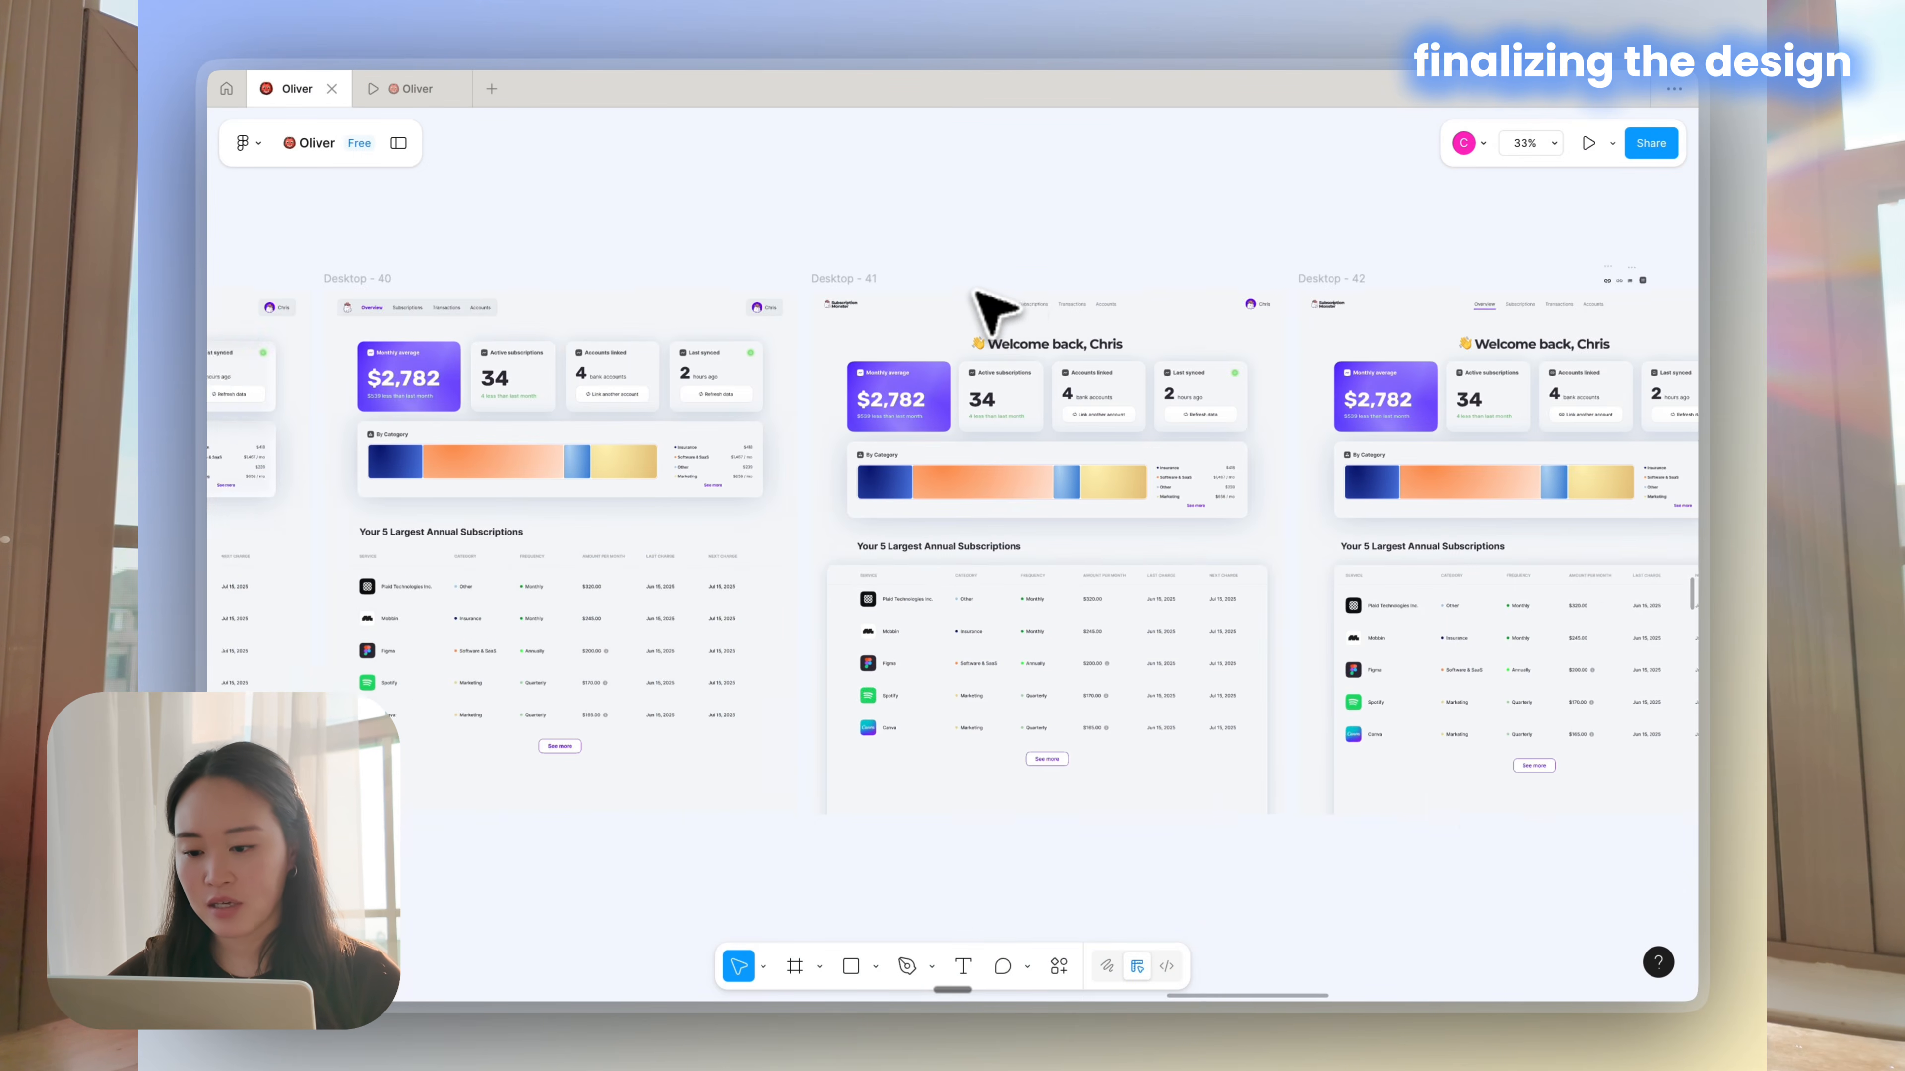
scroll(976, 296, "right", 10)
scroll(976, 308, "down", 5)
scroll(976, 315, "up", 3)
scroll(731, 420, "up", 5)
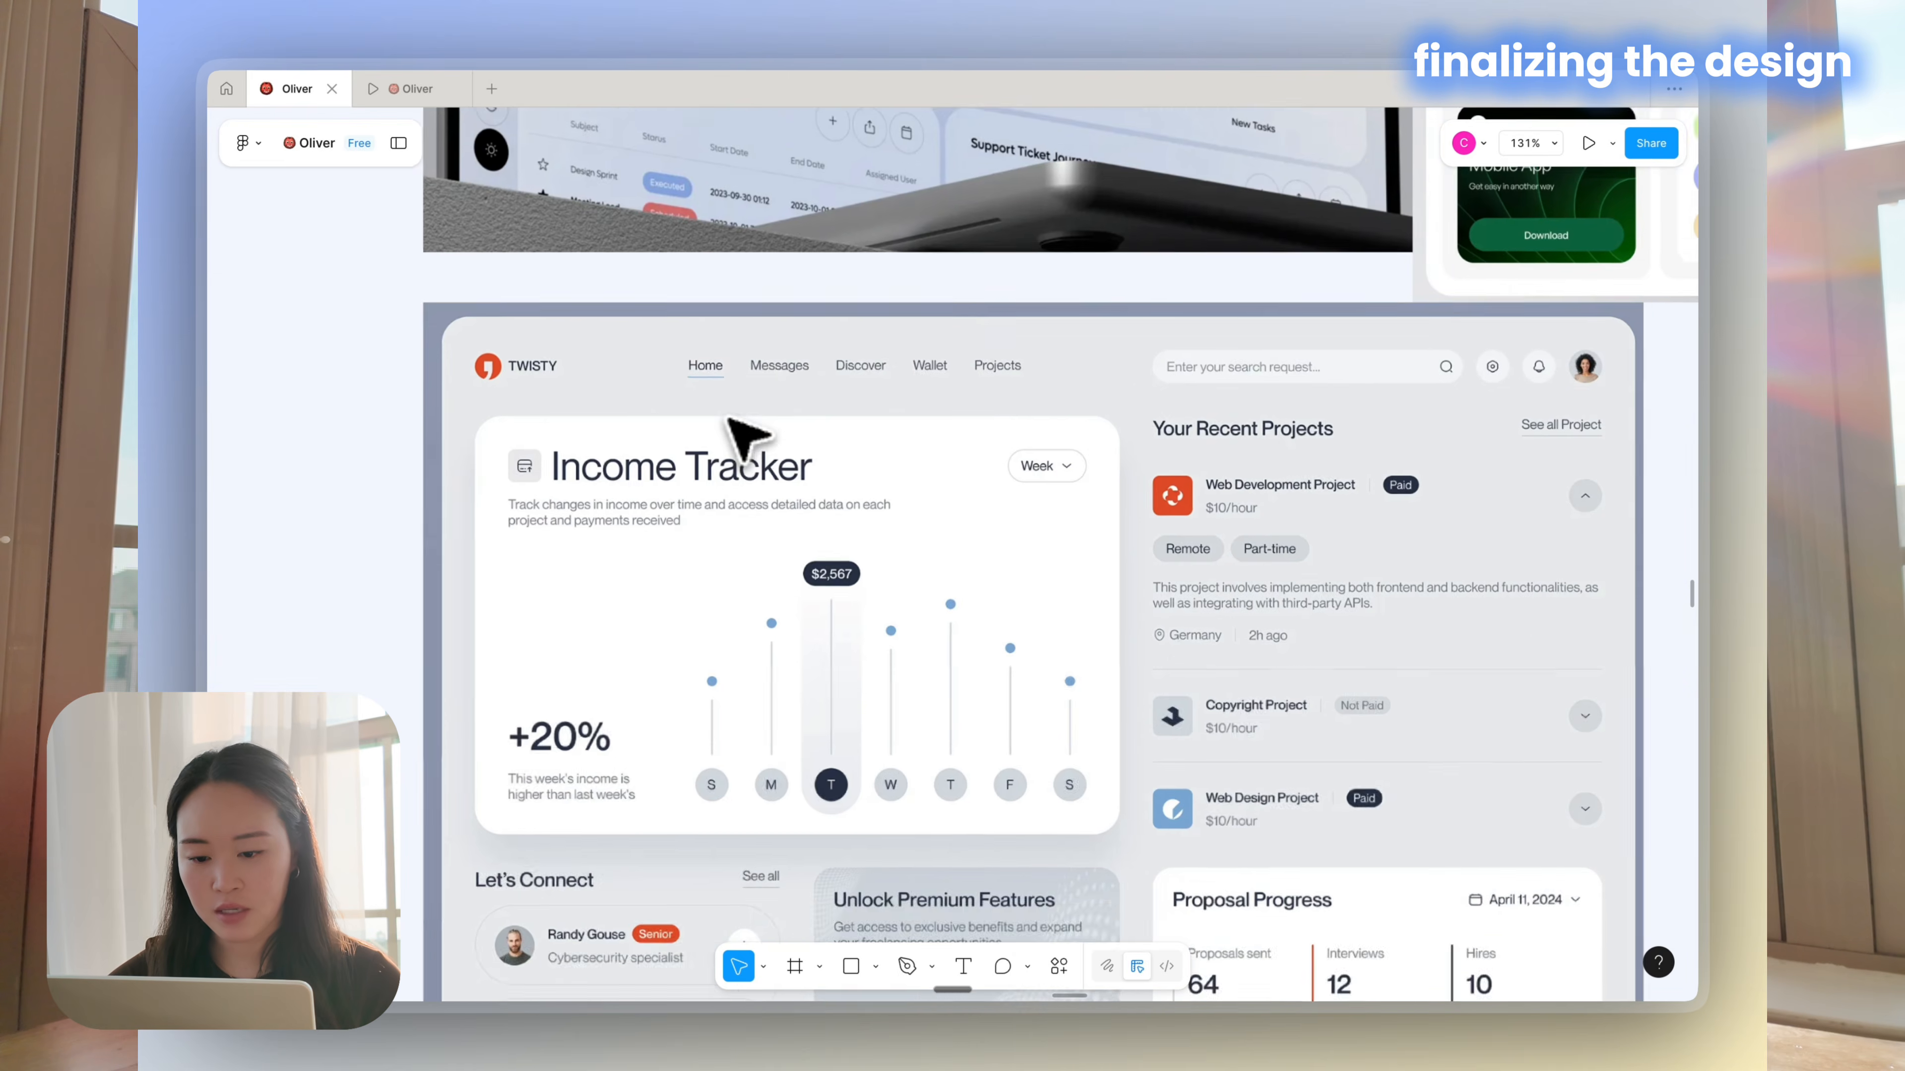
scroll(744, 434, "up", 2)
scroll(744, 434, "right", 2)
Examine the navigation bar, welcome heading and overview cards of Desktop - 41
scroll(750, 435, "down", 8)
scroll(744, 434, "left", 10)
scroll(1072, 362, "up", 8)
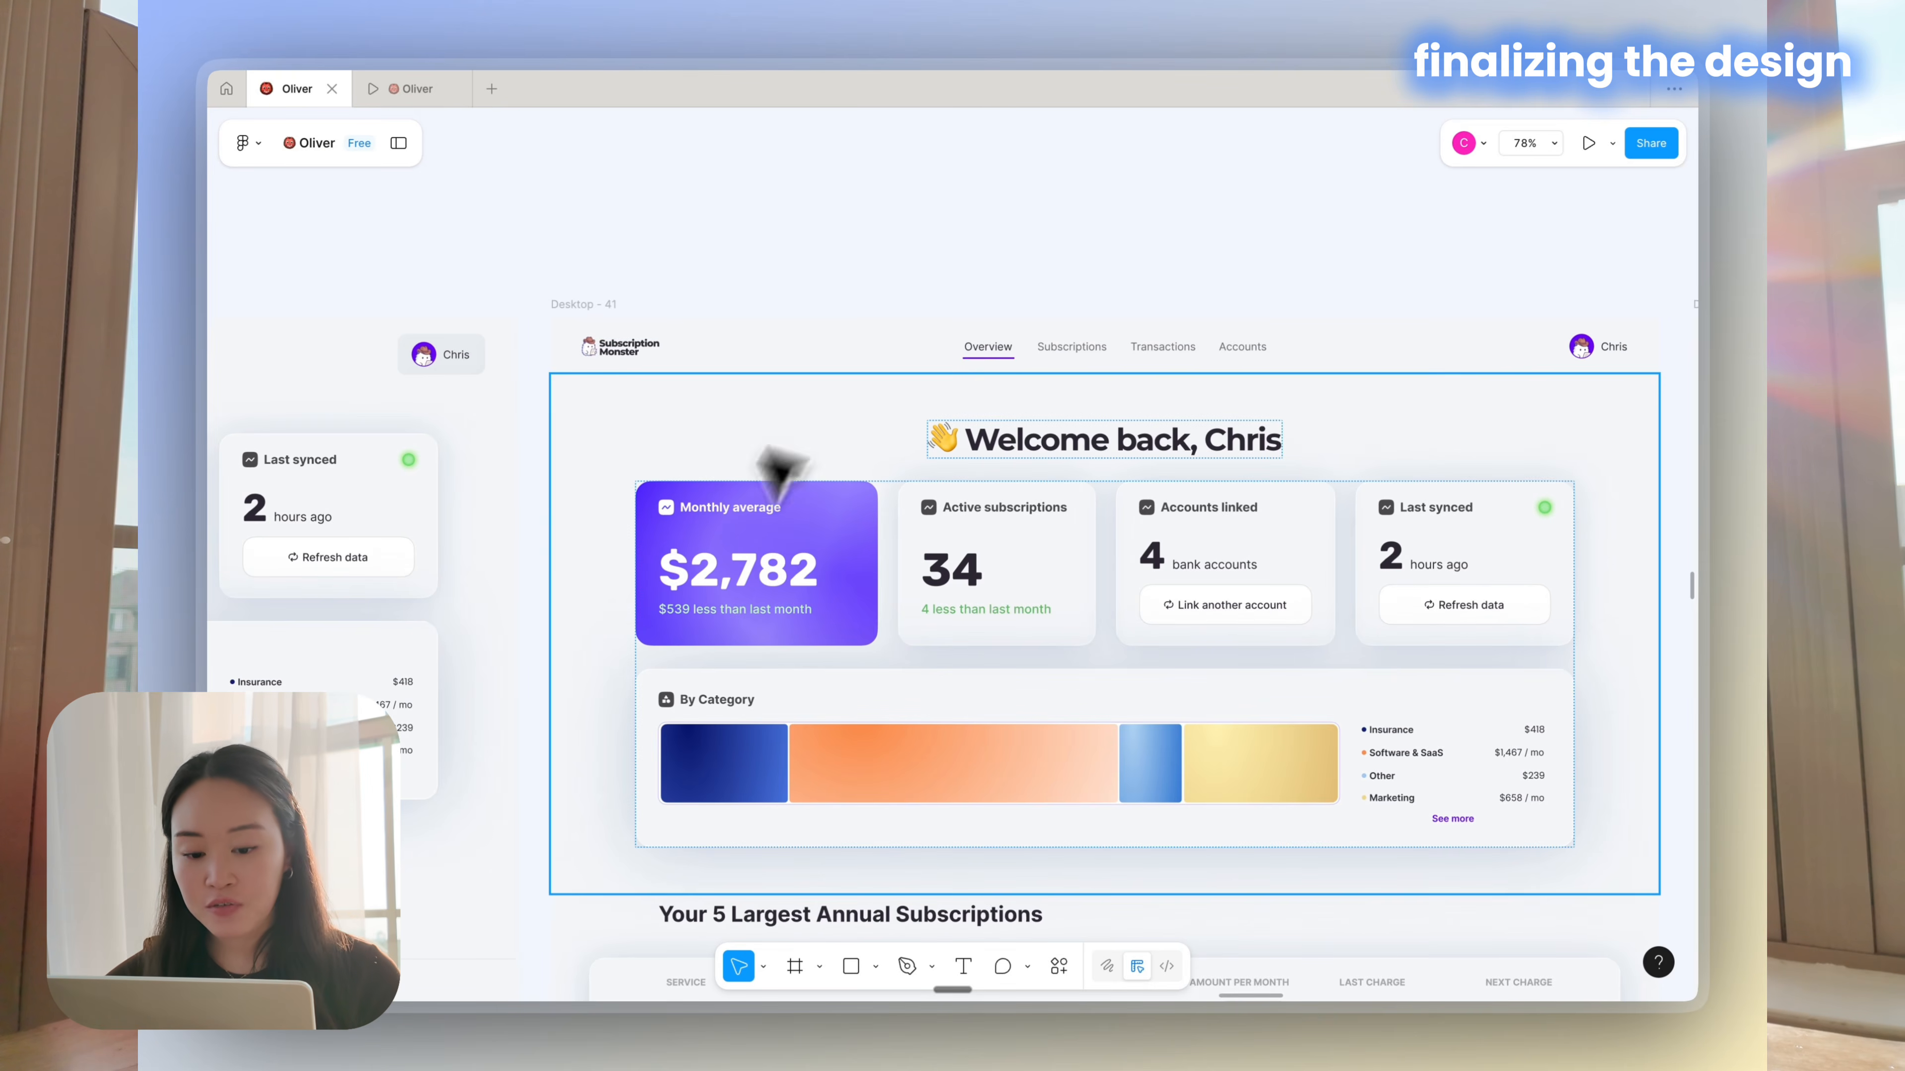
scroll(1024, 367, "down", 3)
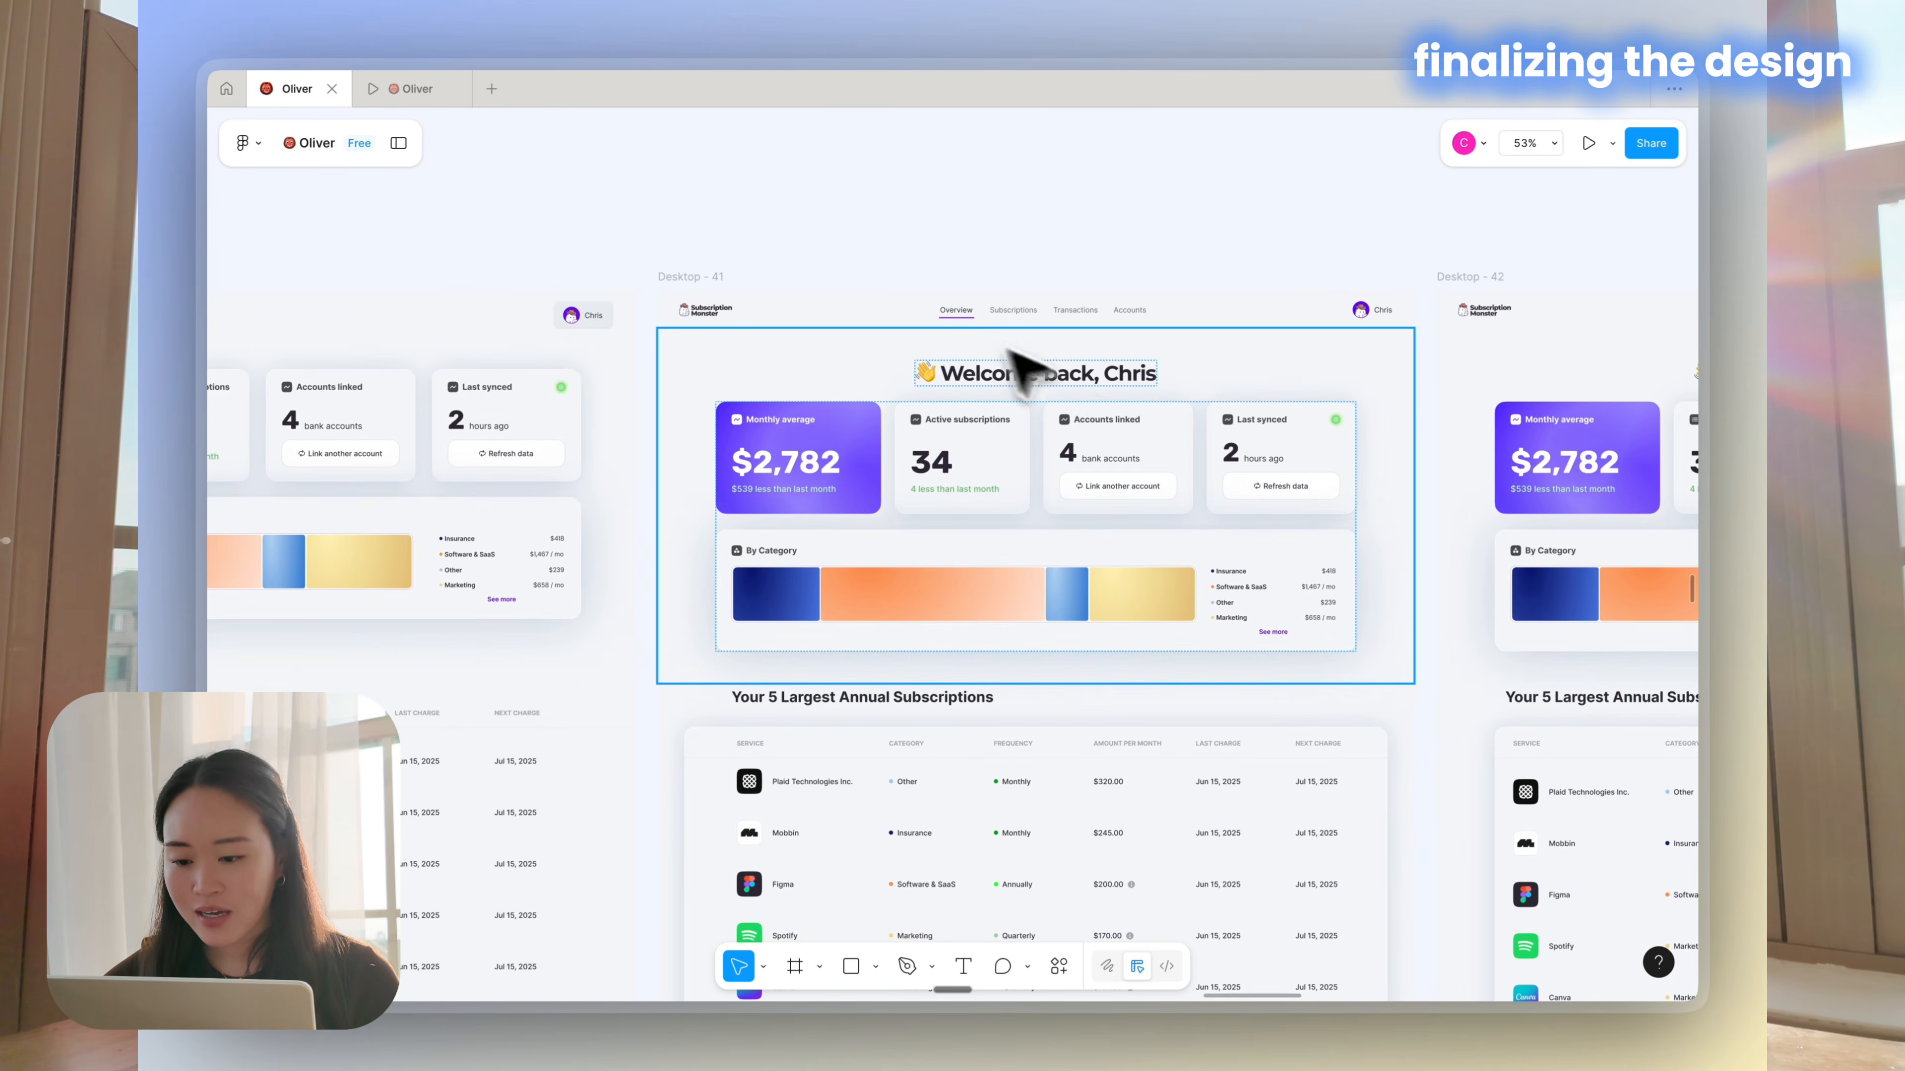
scroll(1069, 390, "up", 2)
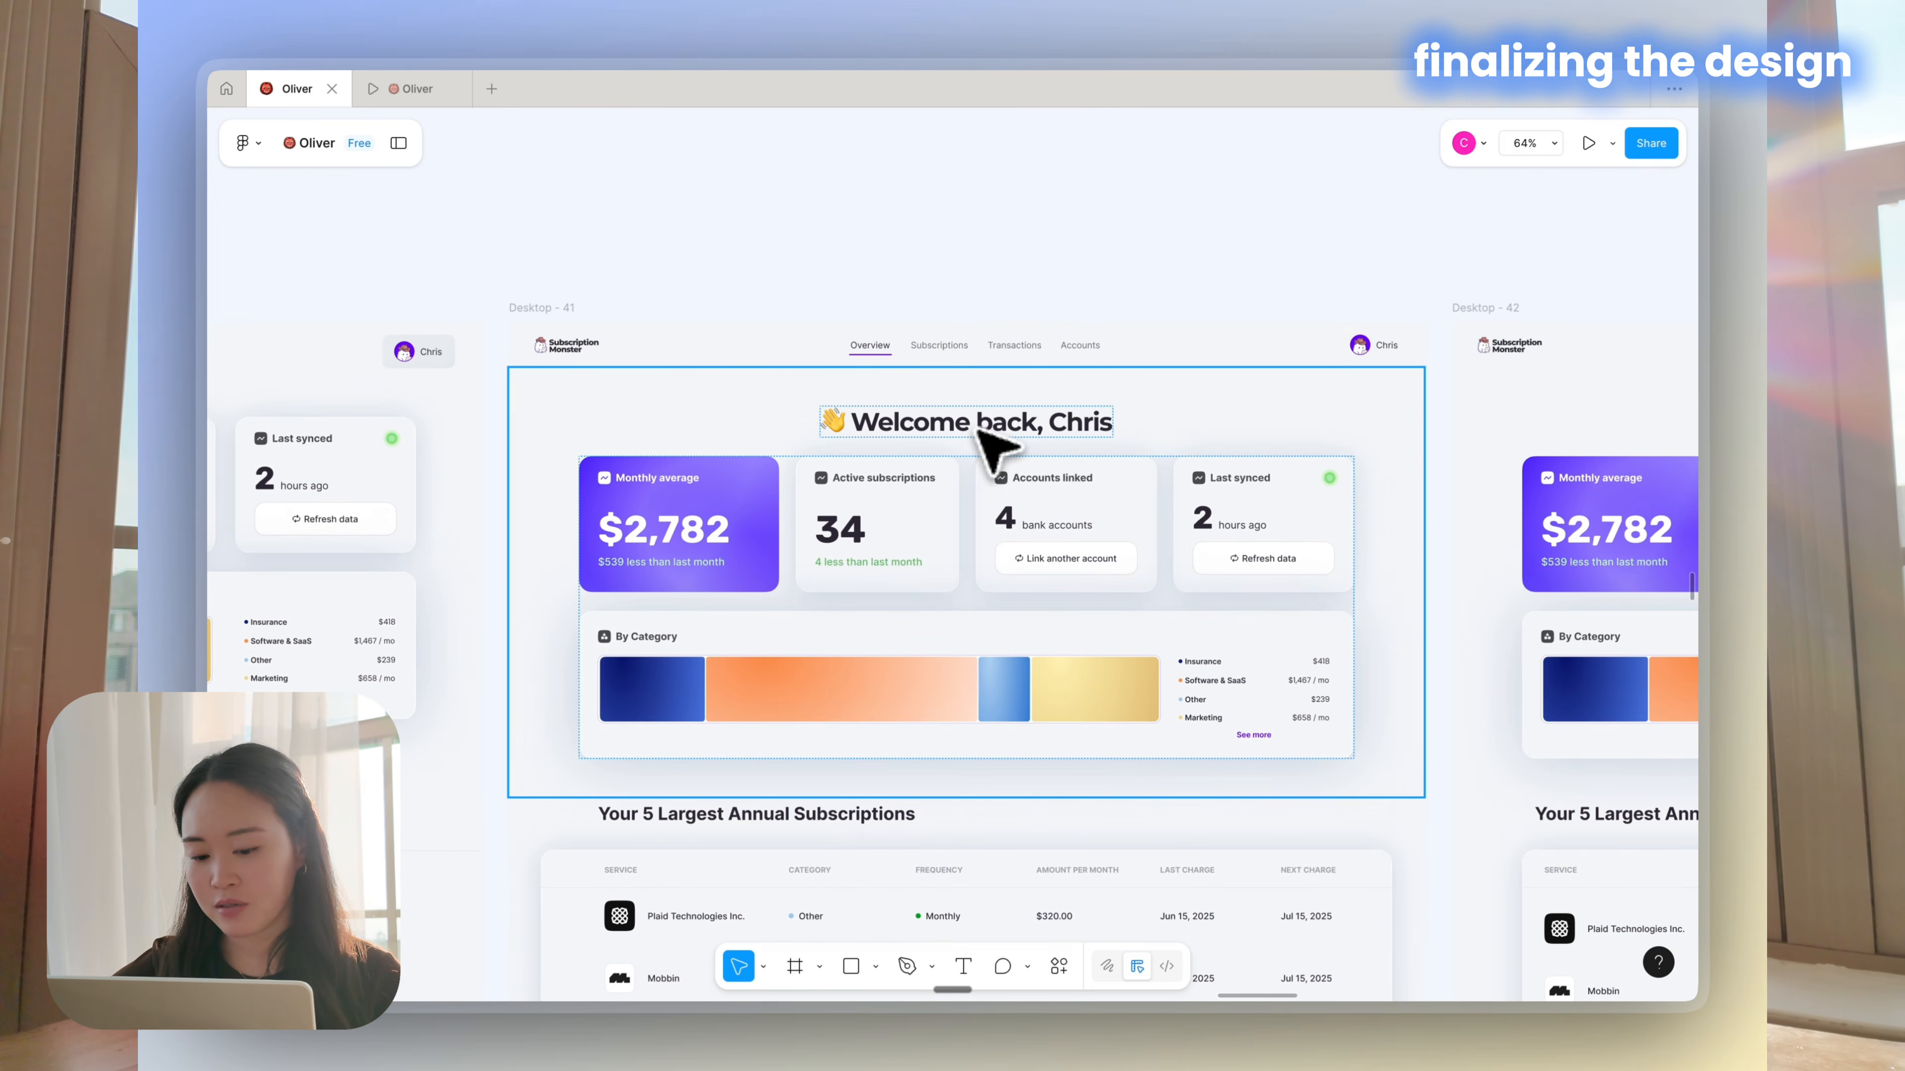
Inspect the segmented bar and legend in the Spending Limits reference card
scroll(1230, 726, "down", 5)
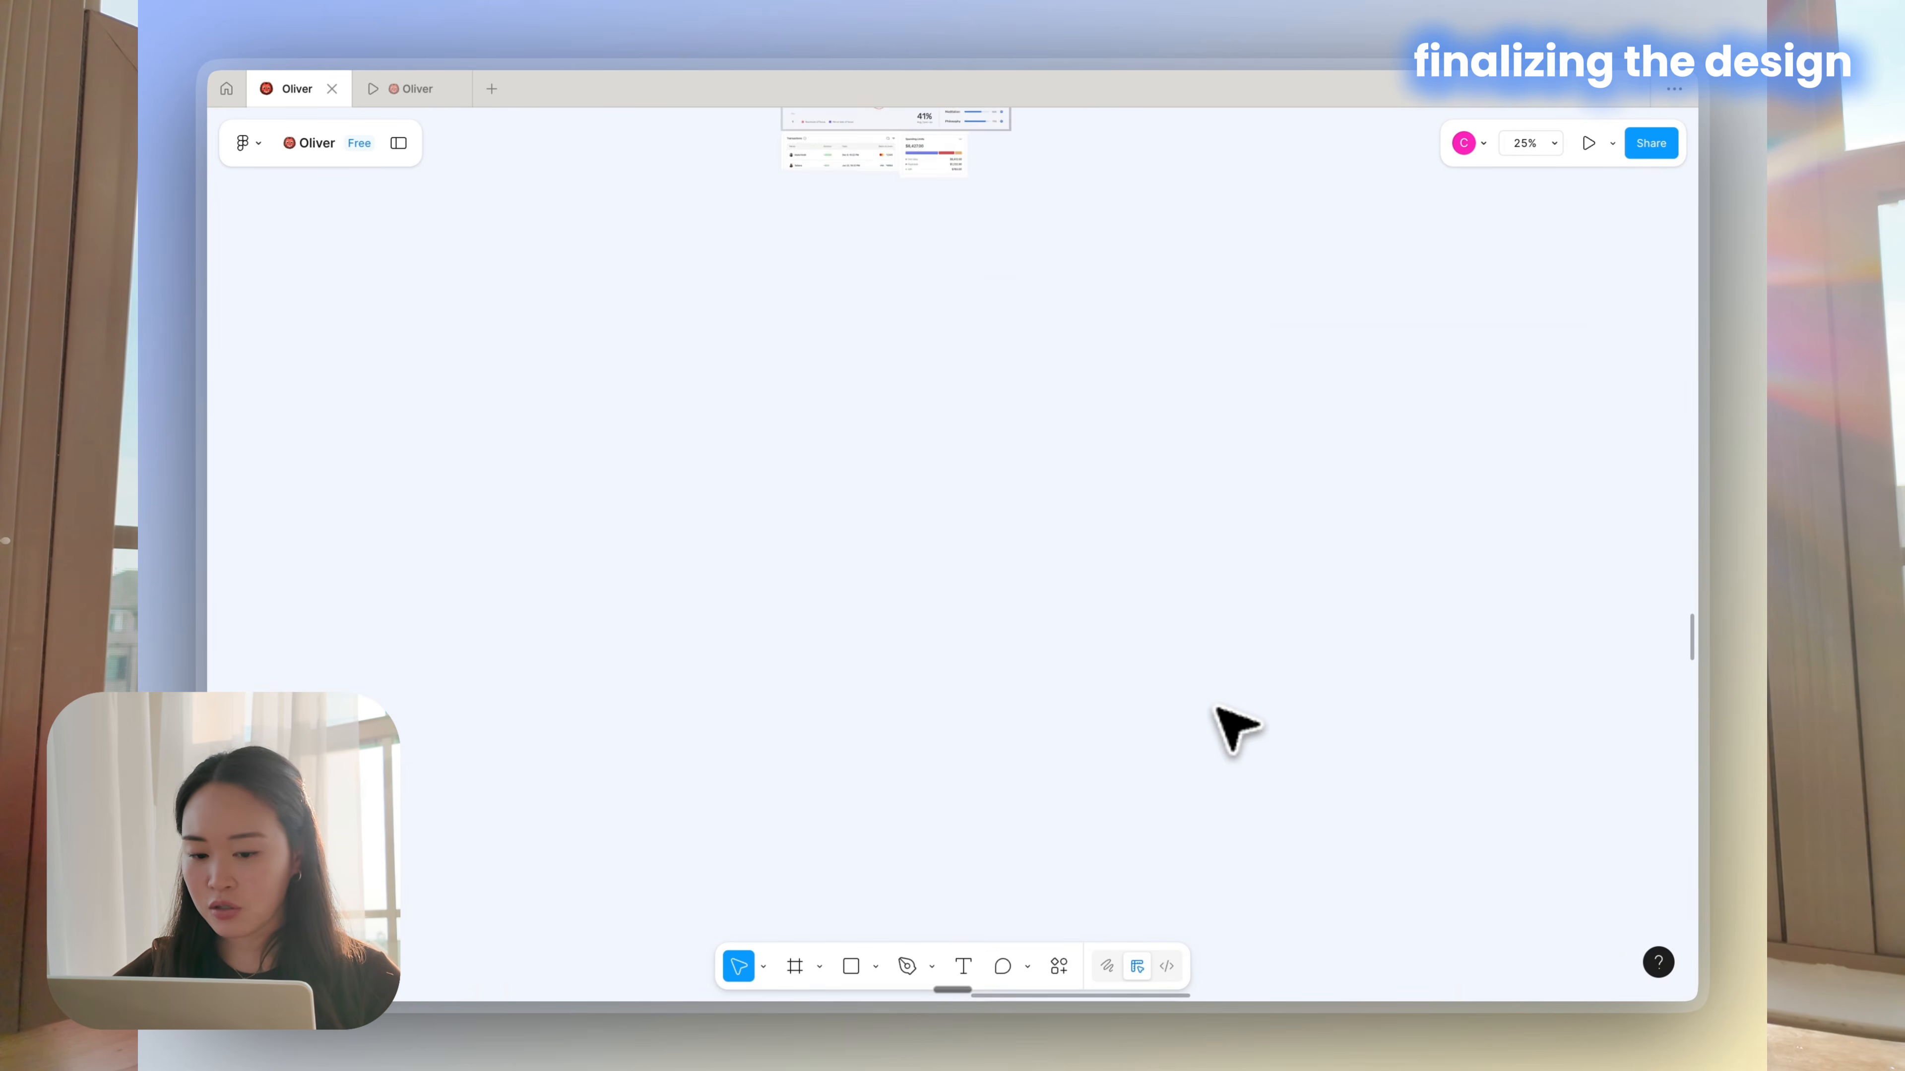
scroll(1229, 723, "up", 3)
scroll(999, 415, "up", 10)
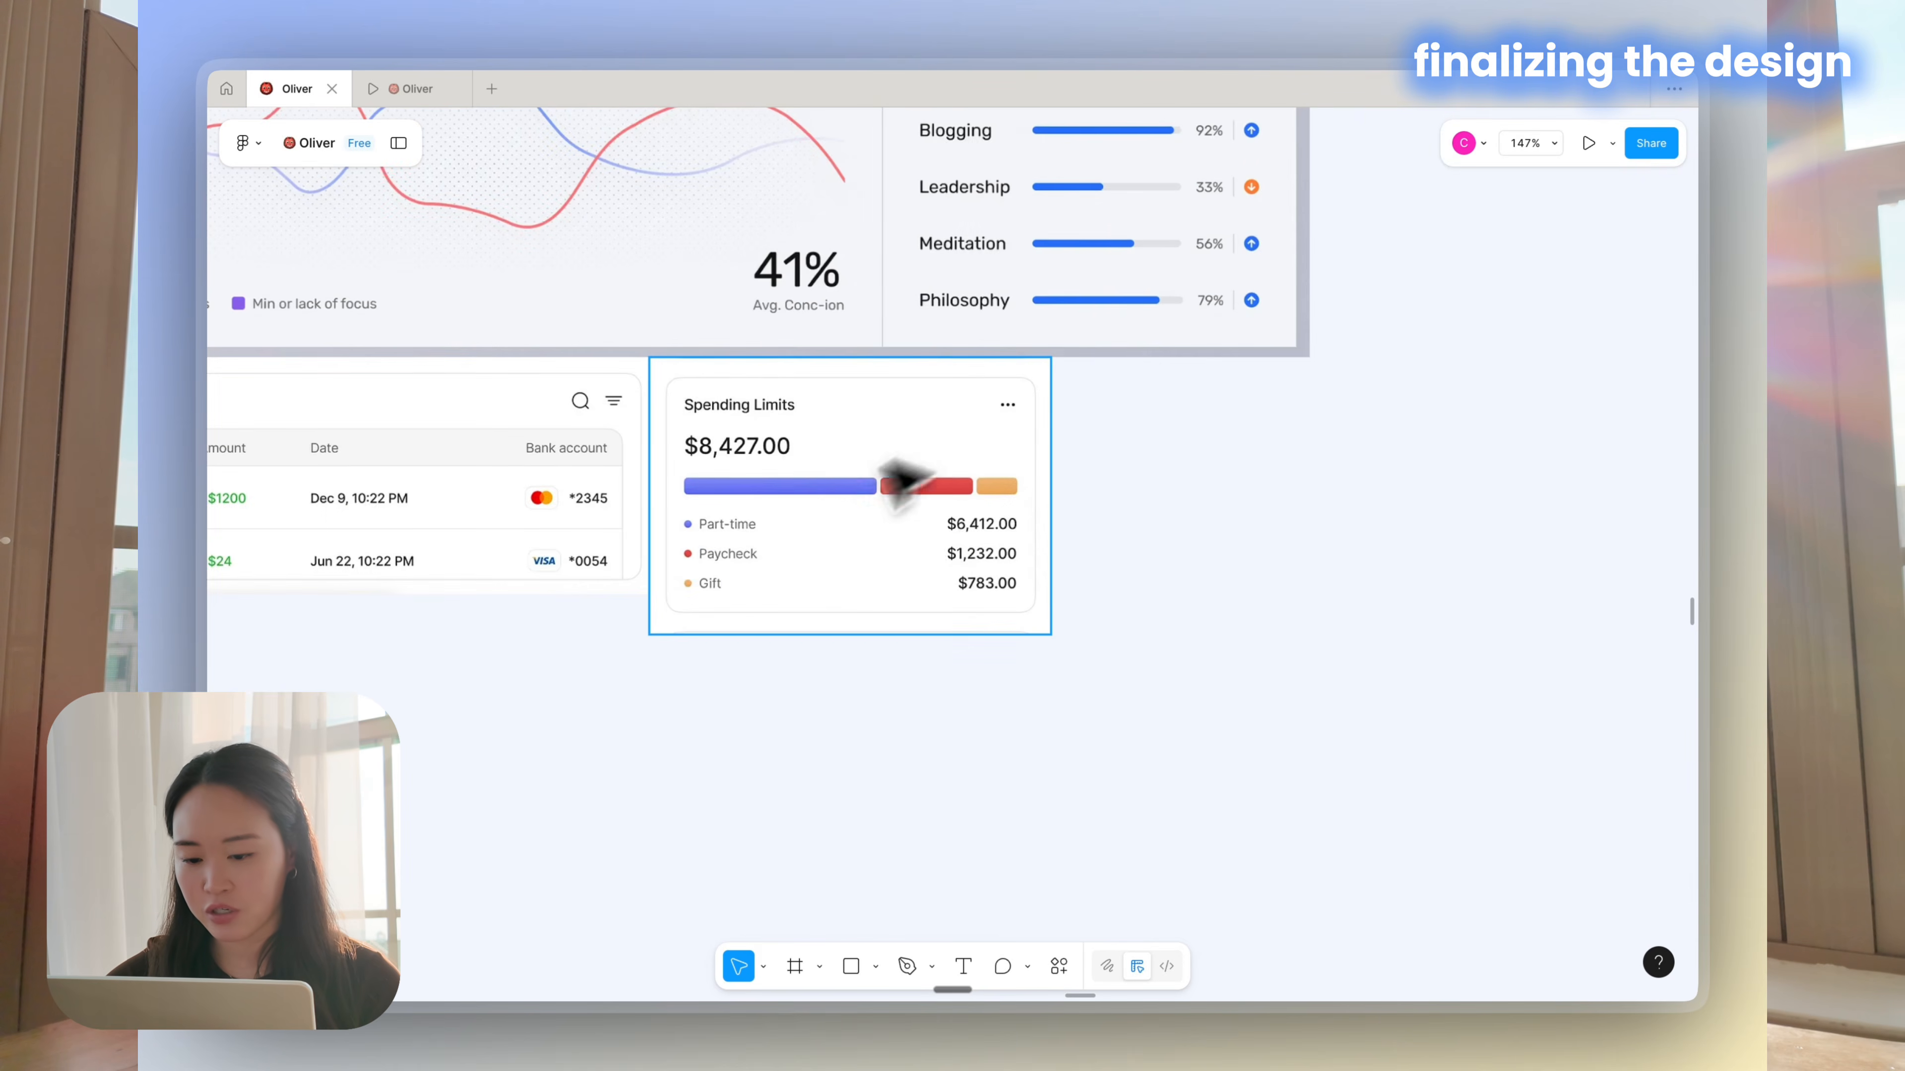
scroll(871, 600, "down", 8)
Compare the By Category chart and subscriptions table of Desktop - 41 with Desktop - 39 and Desktop - 40
scroll(873, 601, "up", 3)
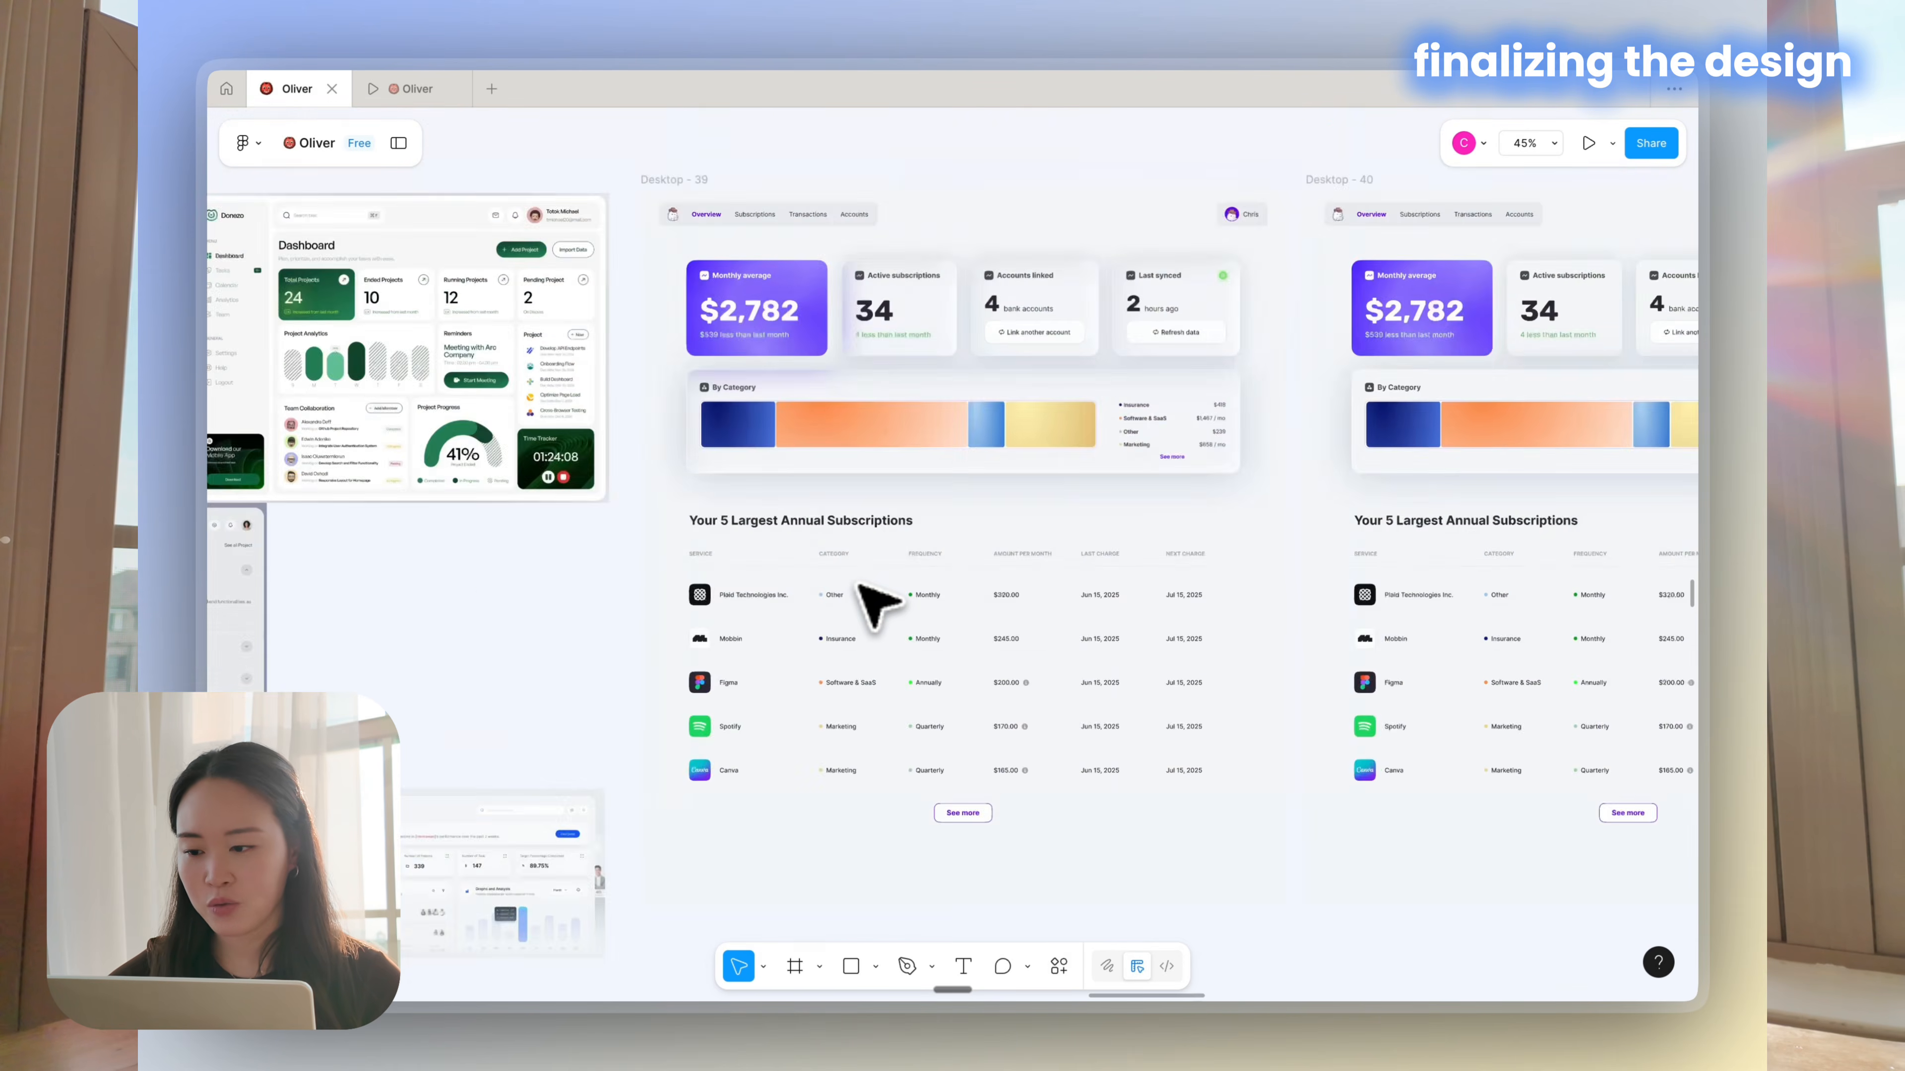
scroll(871, 604, "right", 5)
scroll(999, 617, "up", 3)
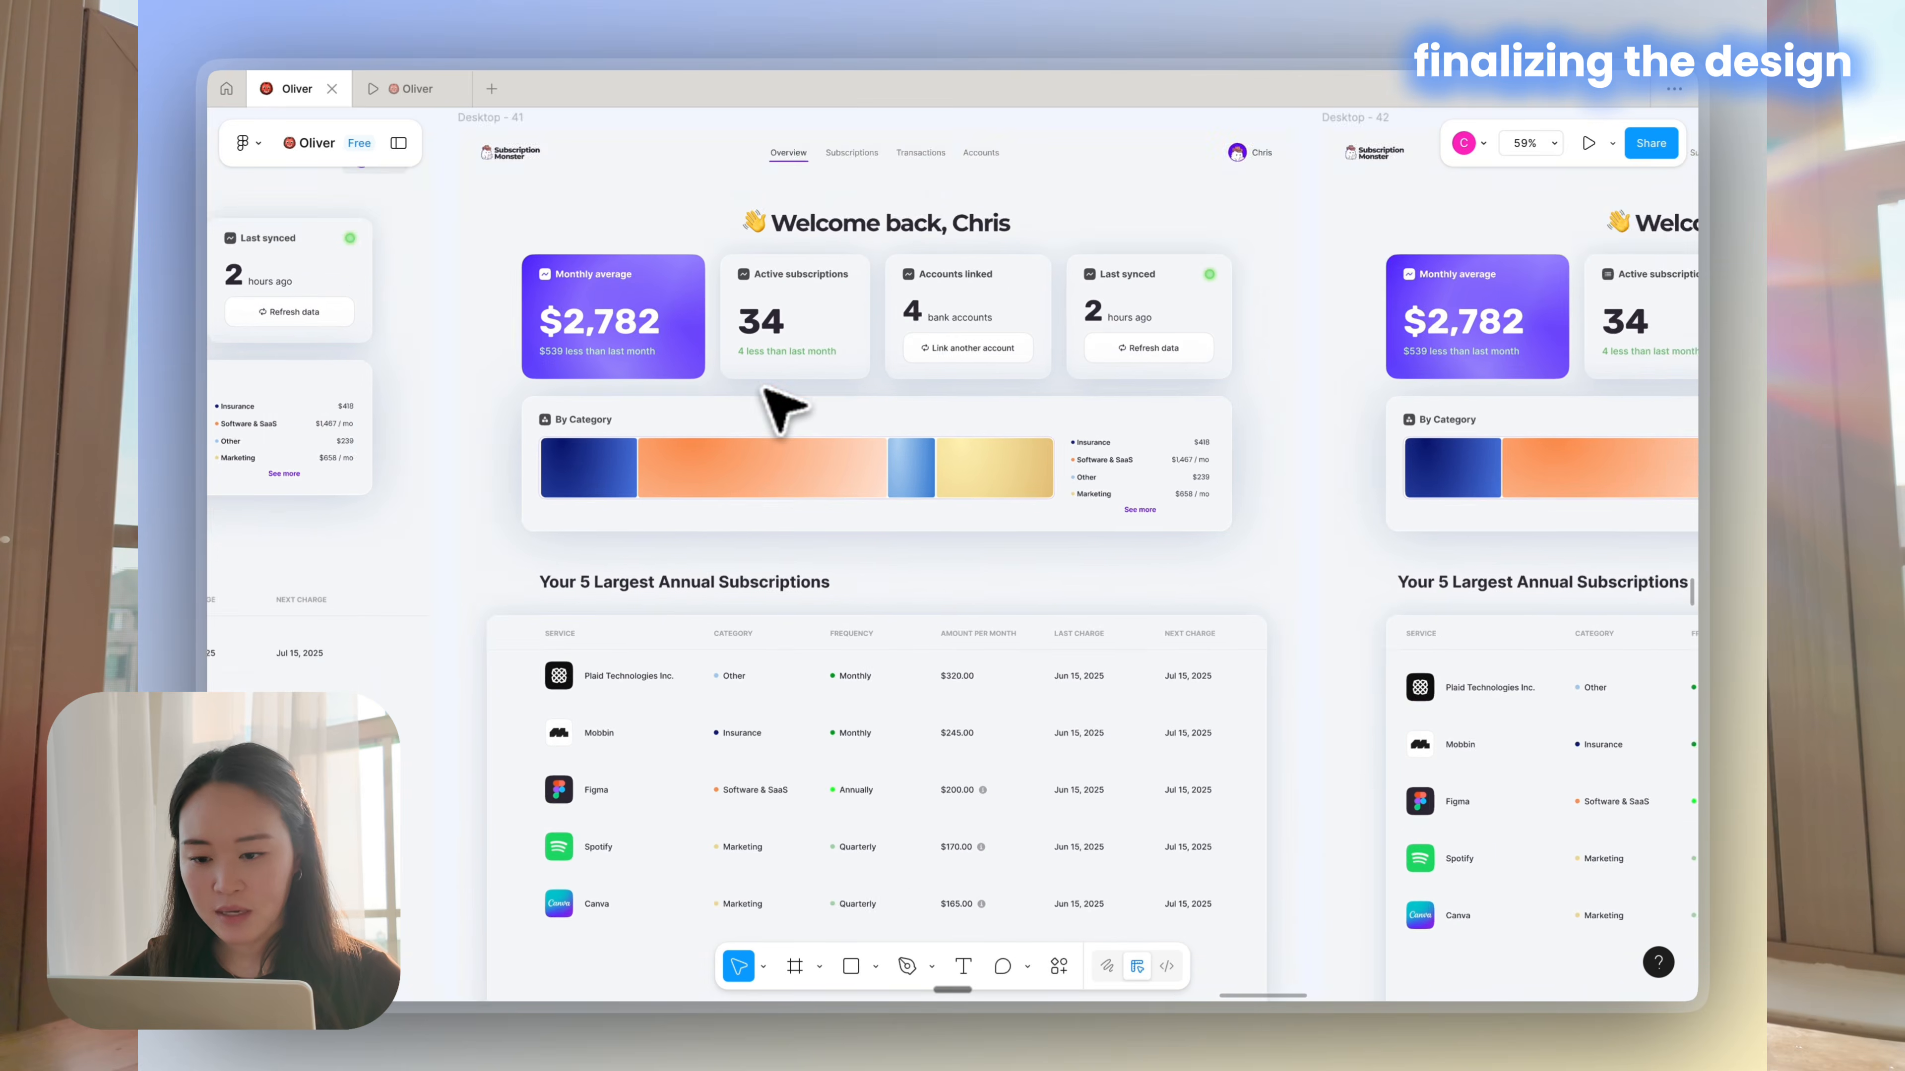
scroll(778, 404, "up", 3)
scroll(820, 668, "down", 4)
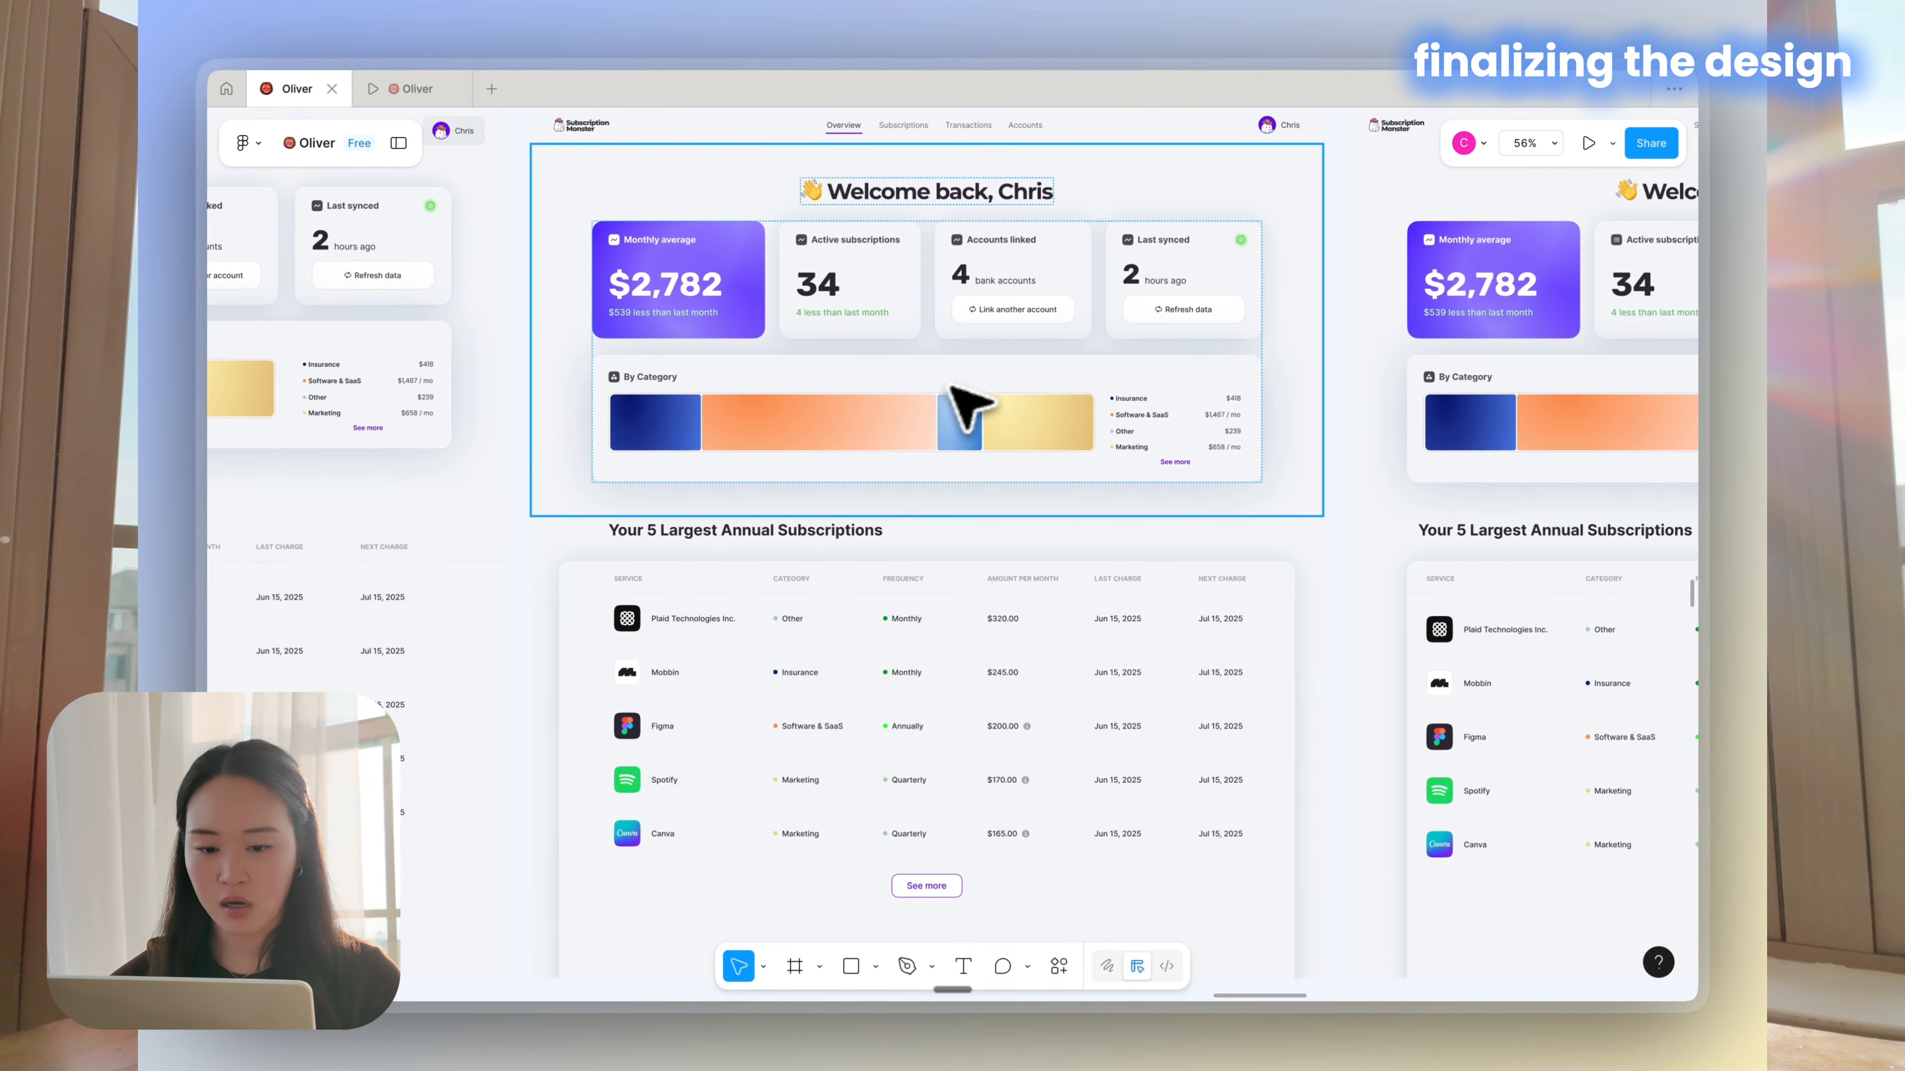
Examine the FINAL (9/10) - Glass frame beside Desktop - 42, including its welcome heading, overview cards and By Category chart
scroll(974, 387, "down", 5)
scroll(978, 390, "up", 4)
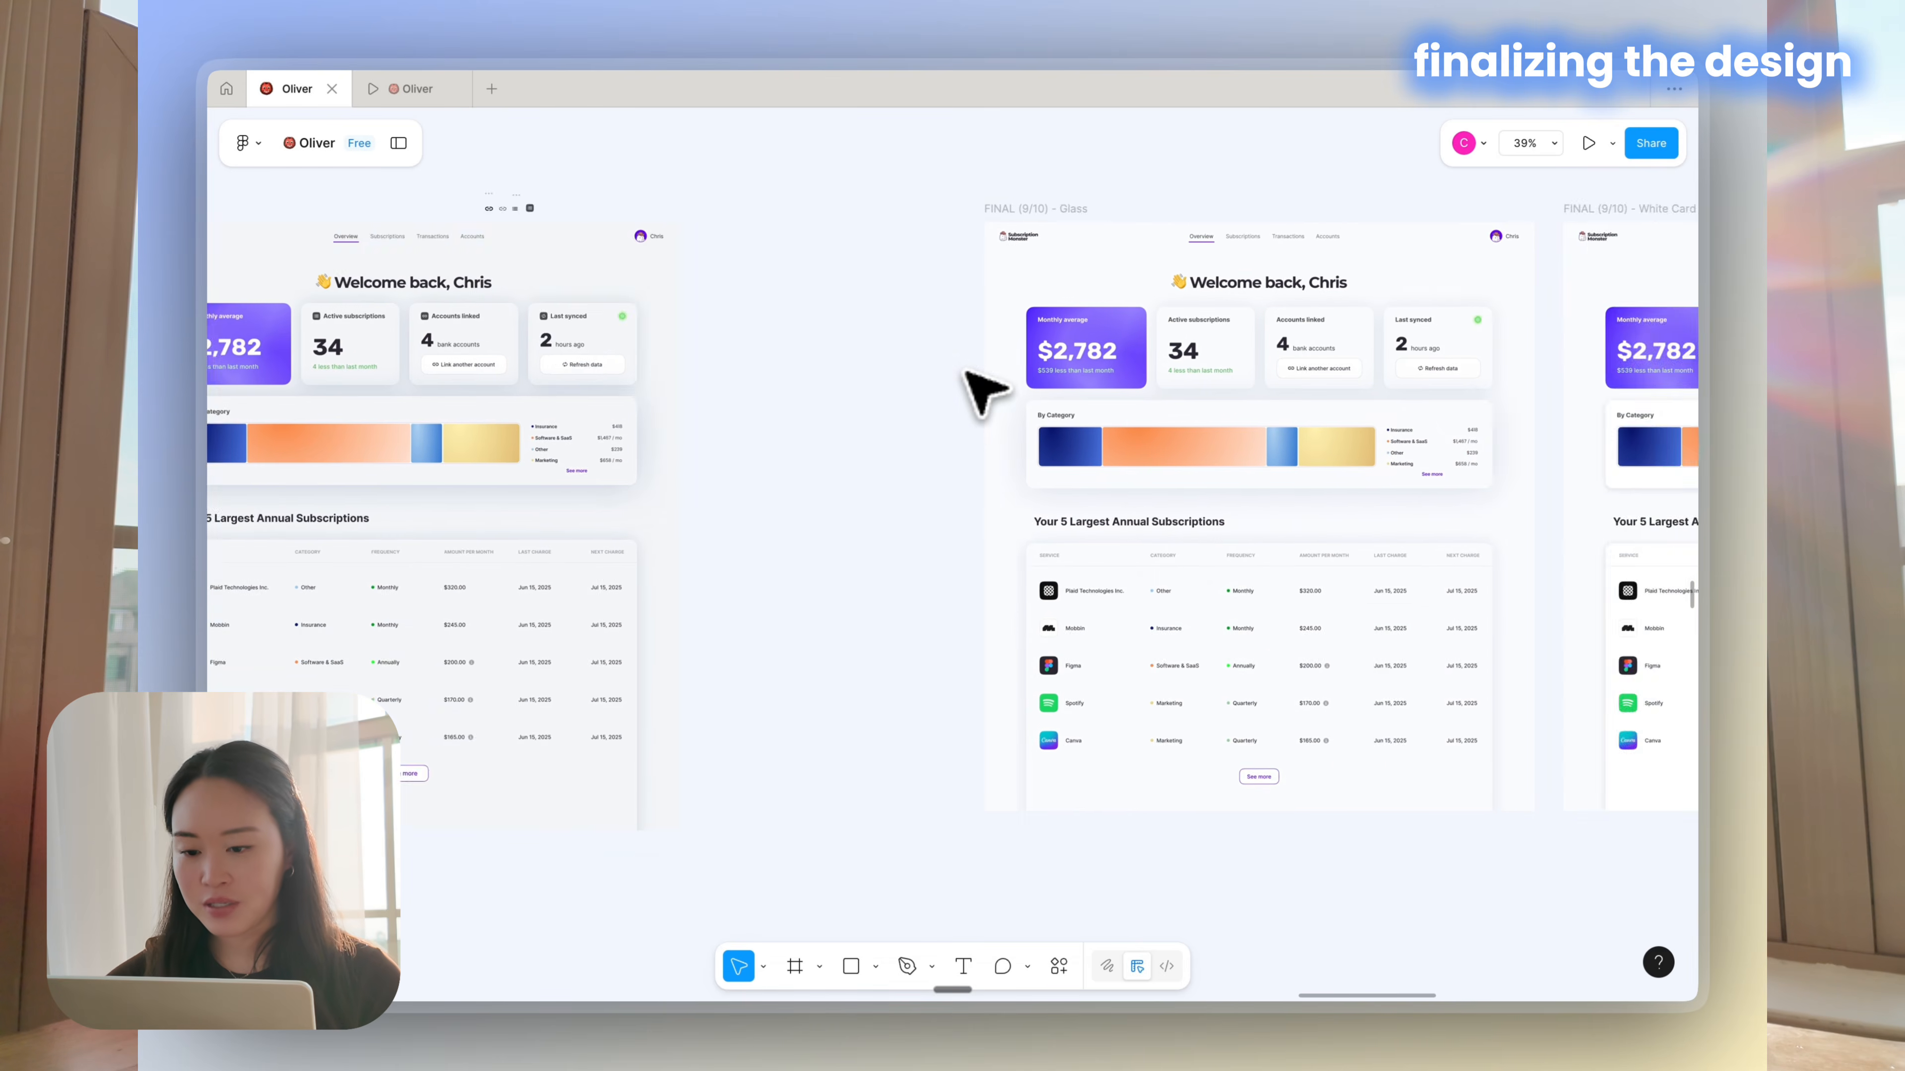
scroll(982, 390, "left", 3)
scroll(982, 391, "up", 2)
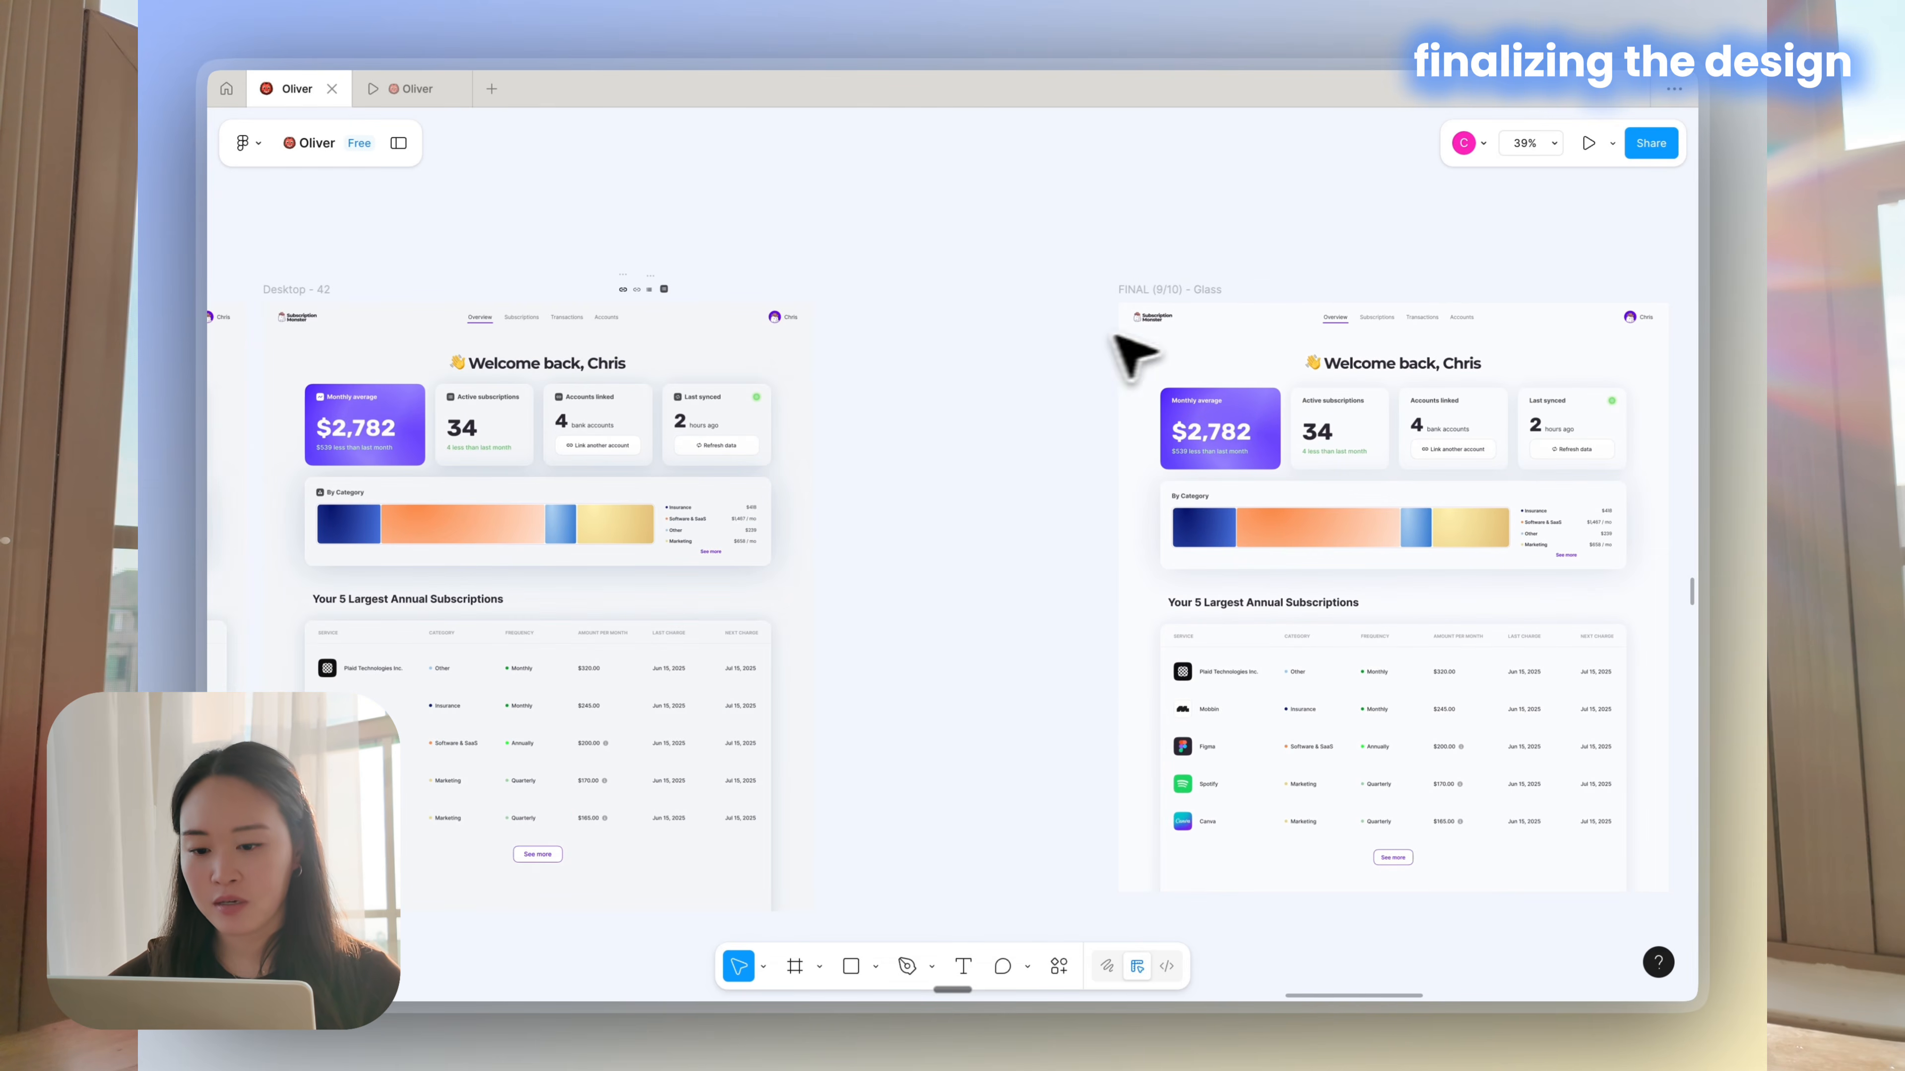
scroll(1158, 356, "right", 5)
scroll(1159, 356, "down", 1)
scroll(1031, 357, "up", 3)
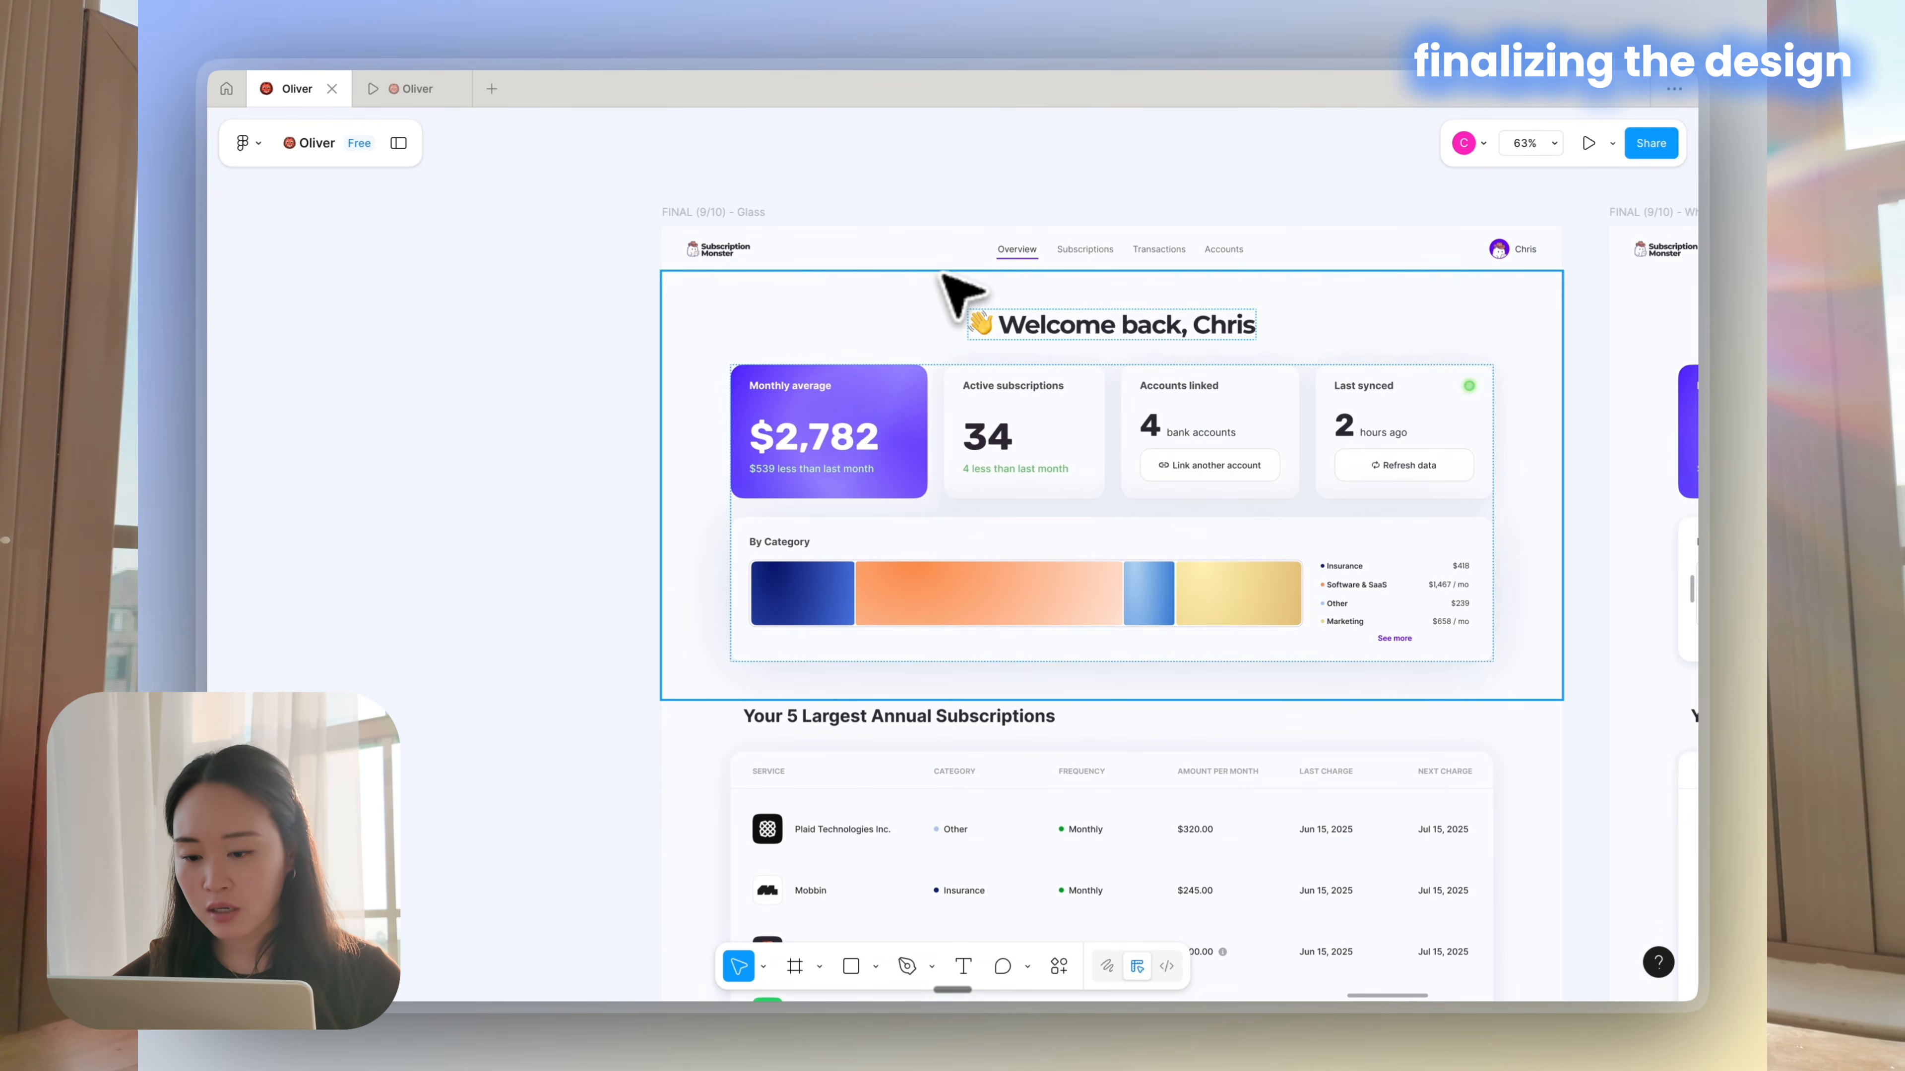
key("ctrl+backslash")
left_click(1489, 243)
left_click_drag(1275, 324, 1200, 322)
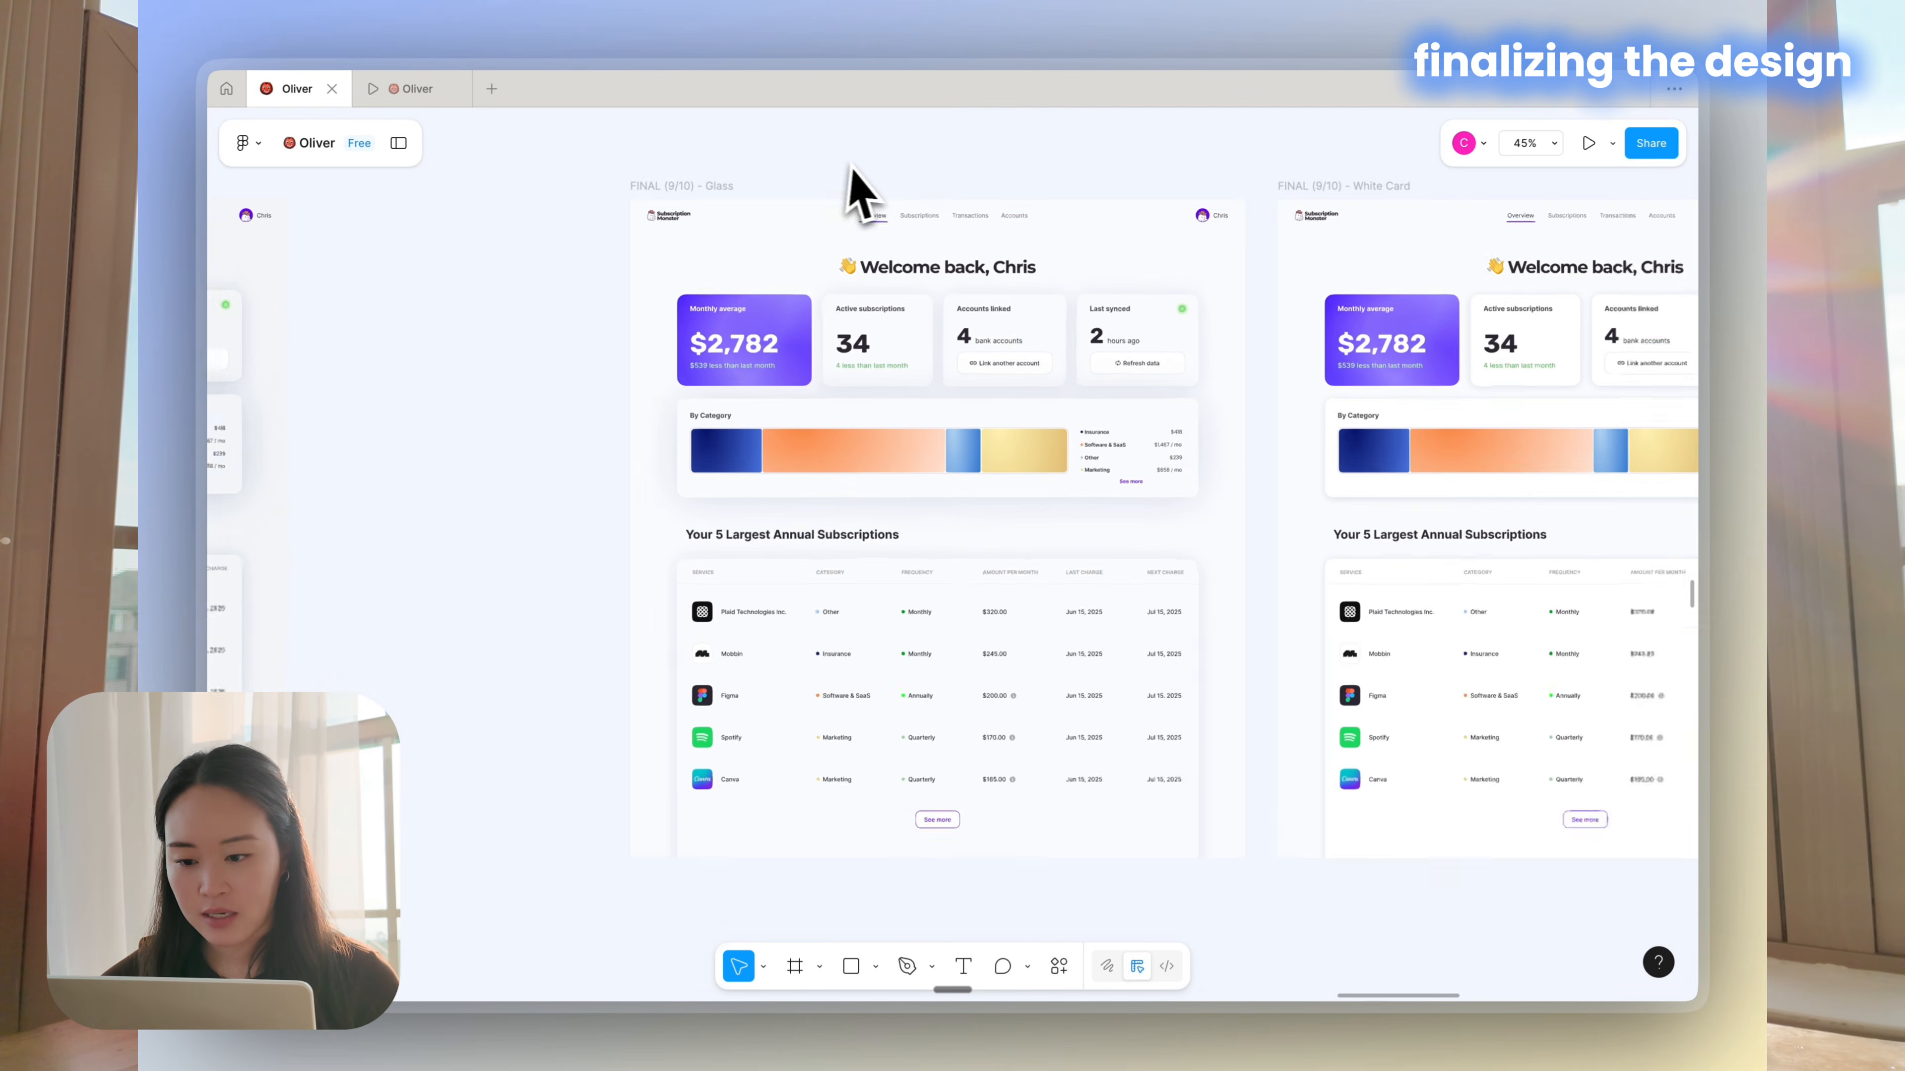
Preview the FINAL (9/10) - Glass frame as a prototype and return to the design file
scroll(893, 202, "up", 3)
left_click(679, 339)
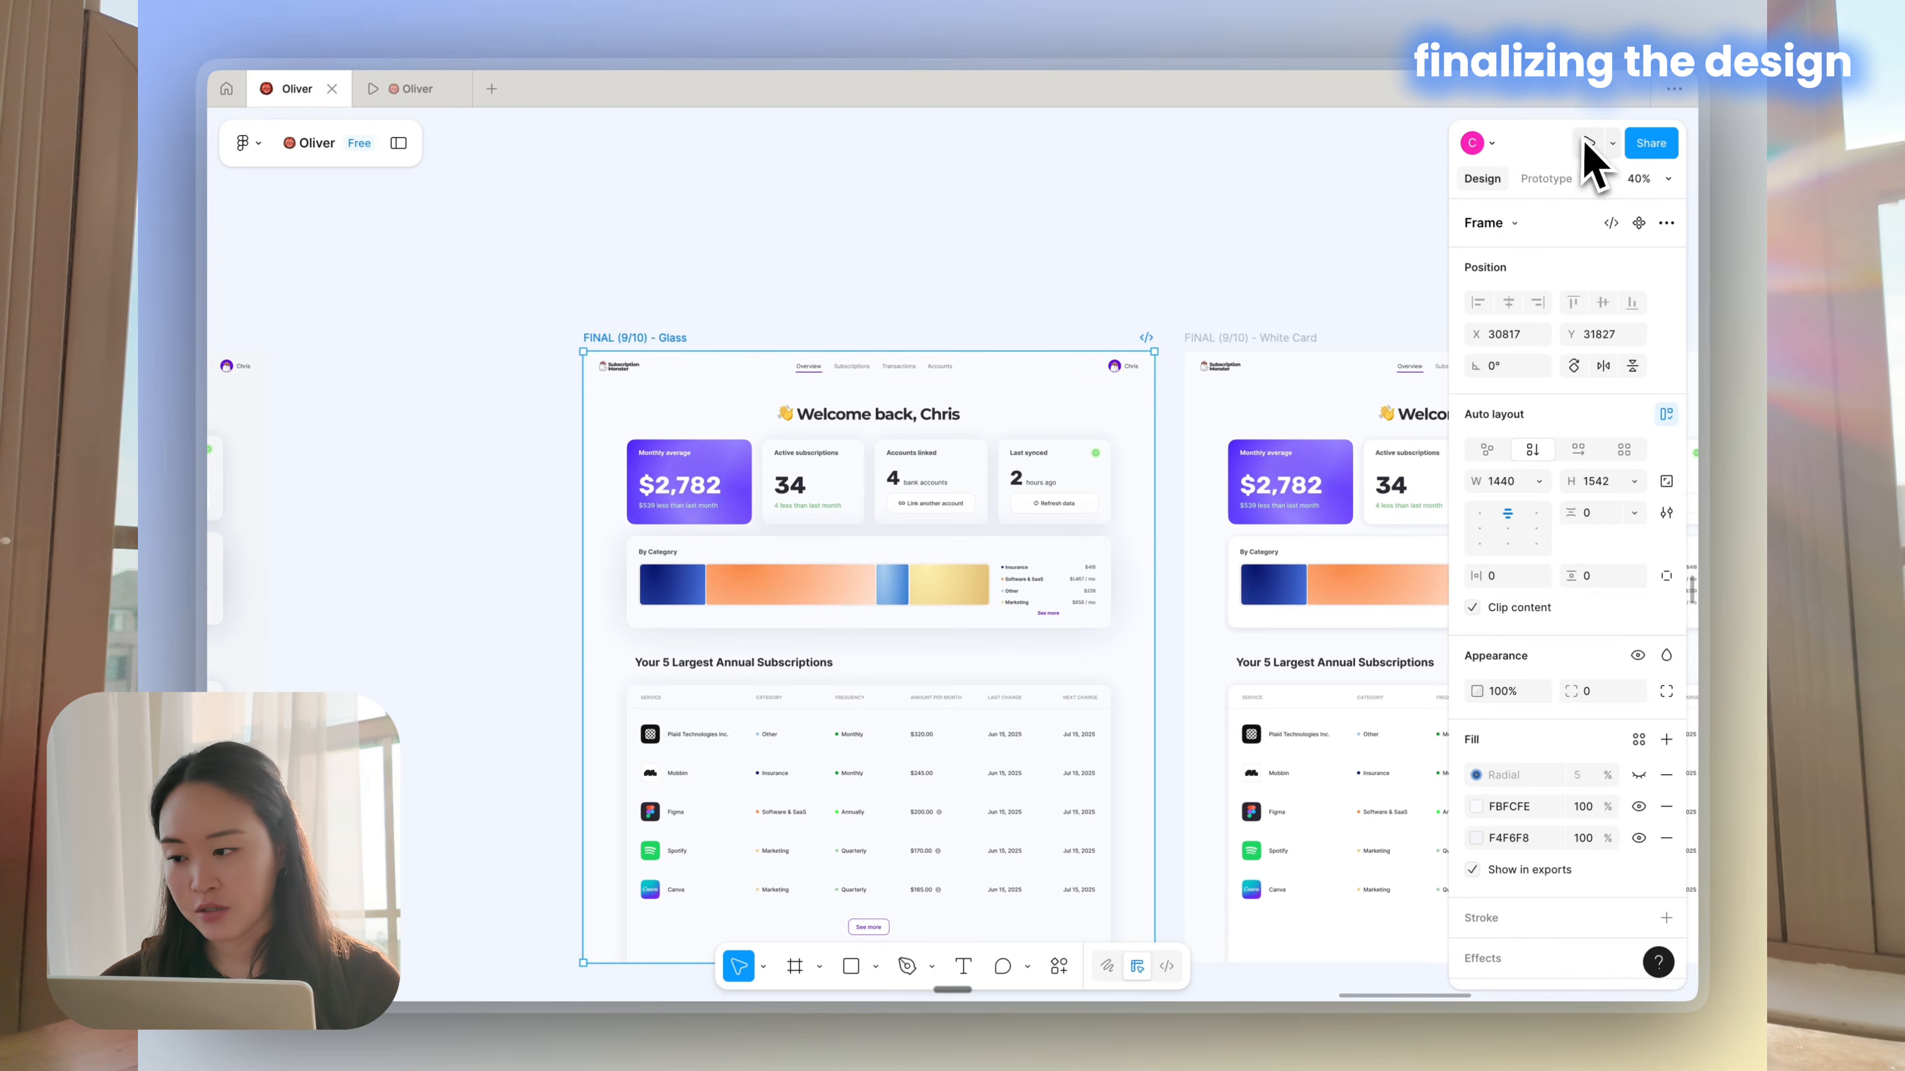
left_click(1588, 143)
scroll(944, 514, "down", 8)
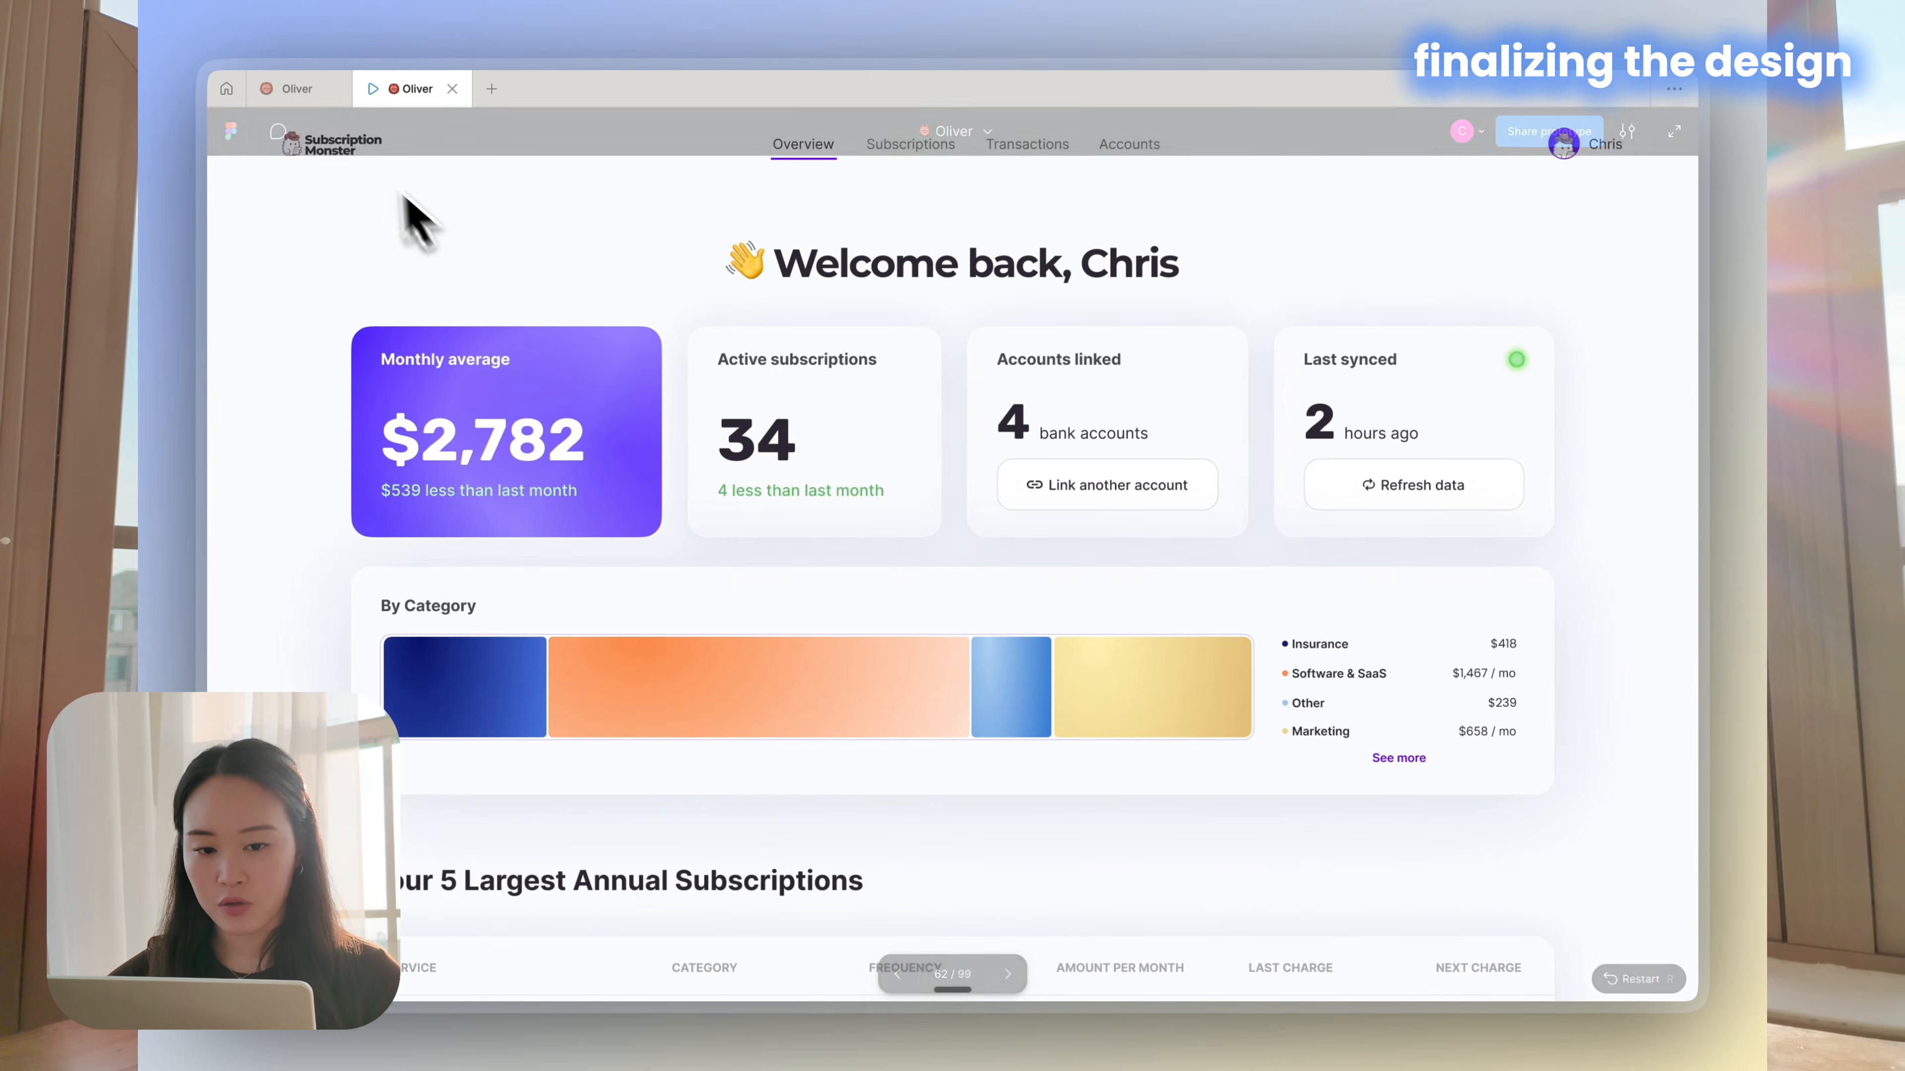
left_click(300, 90)
Compare the FINAL (9/10) - Glass and White Card versions side by side with nothing selected
left_click(1113, 255)
scroll(1116, 255, "right", 3)
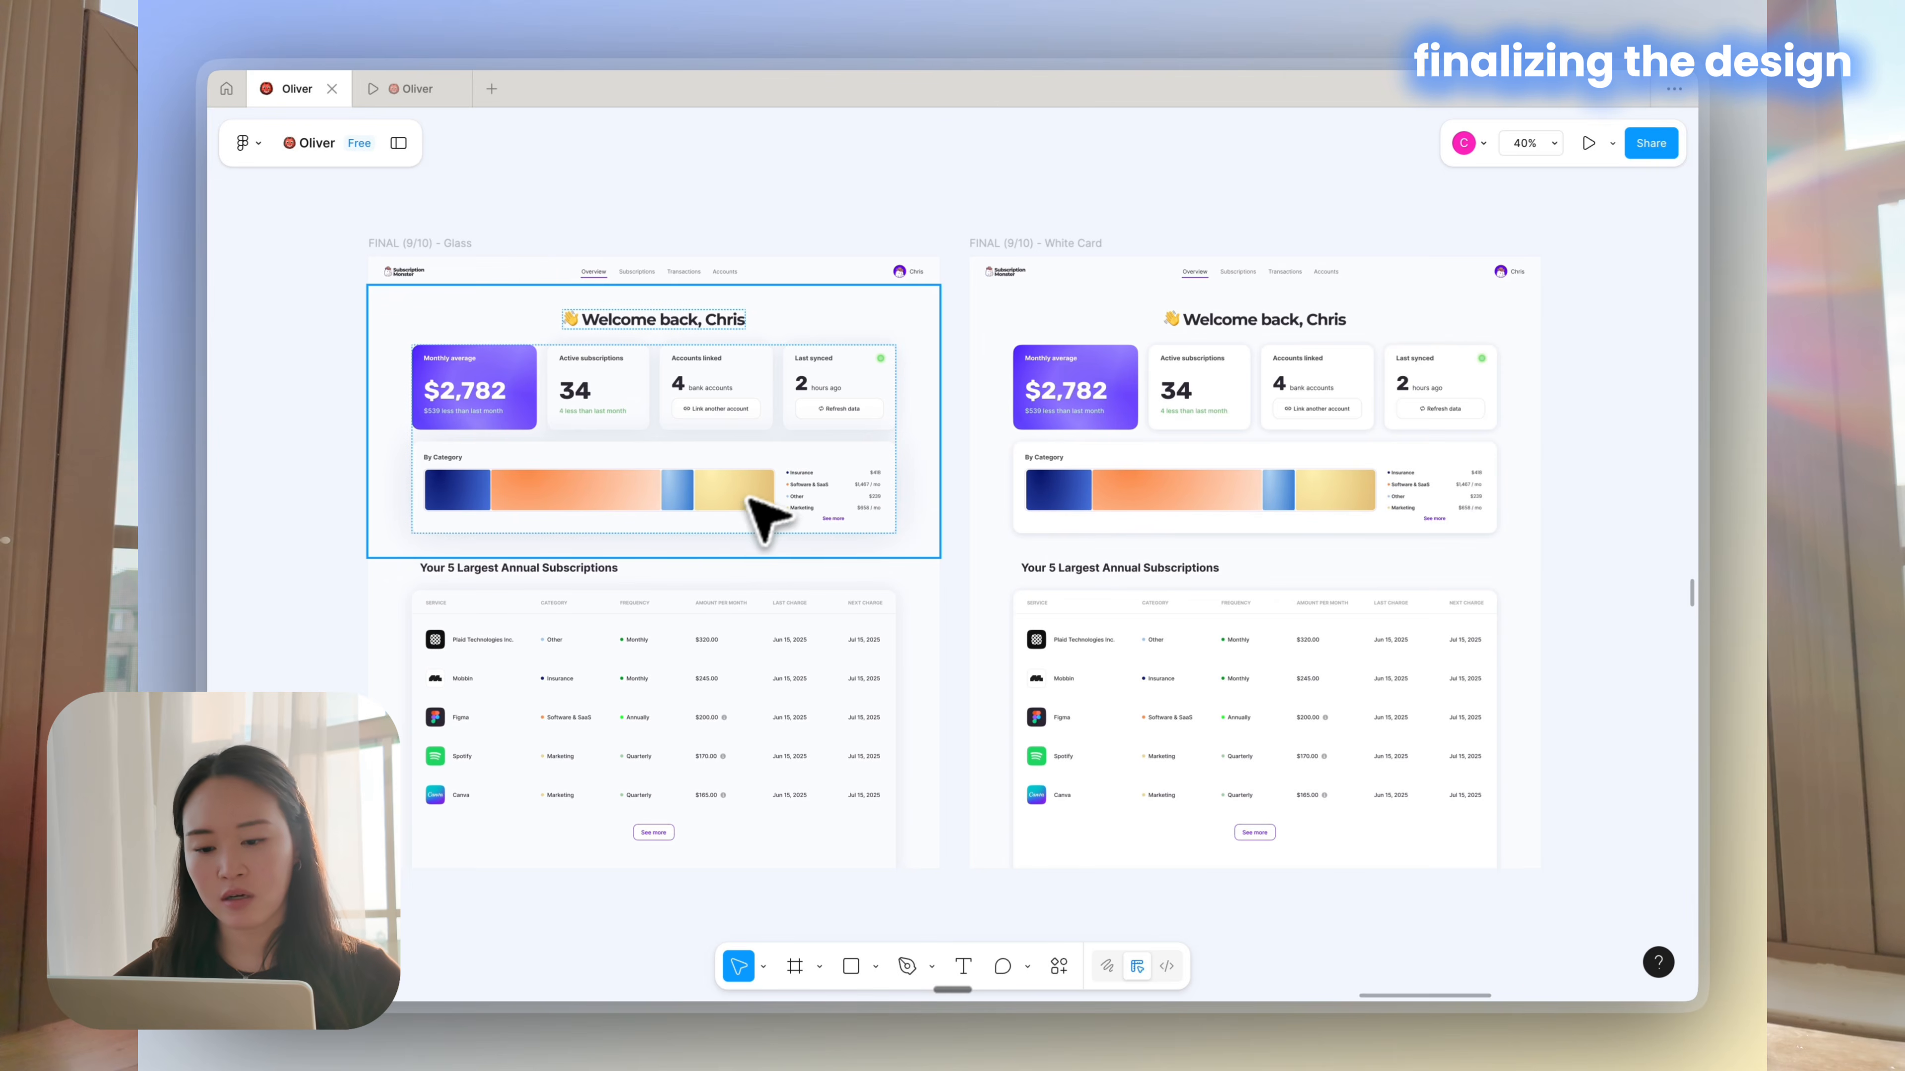
left_click(1079, 239)
left_click(1104, 209)
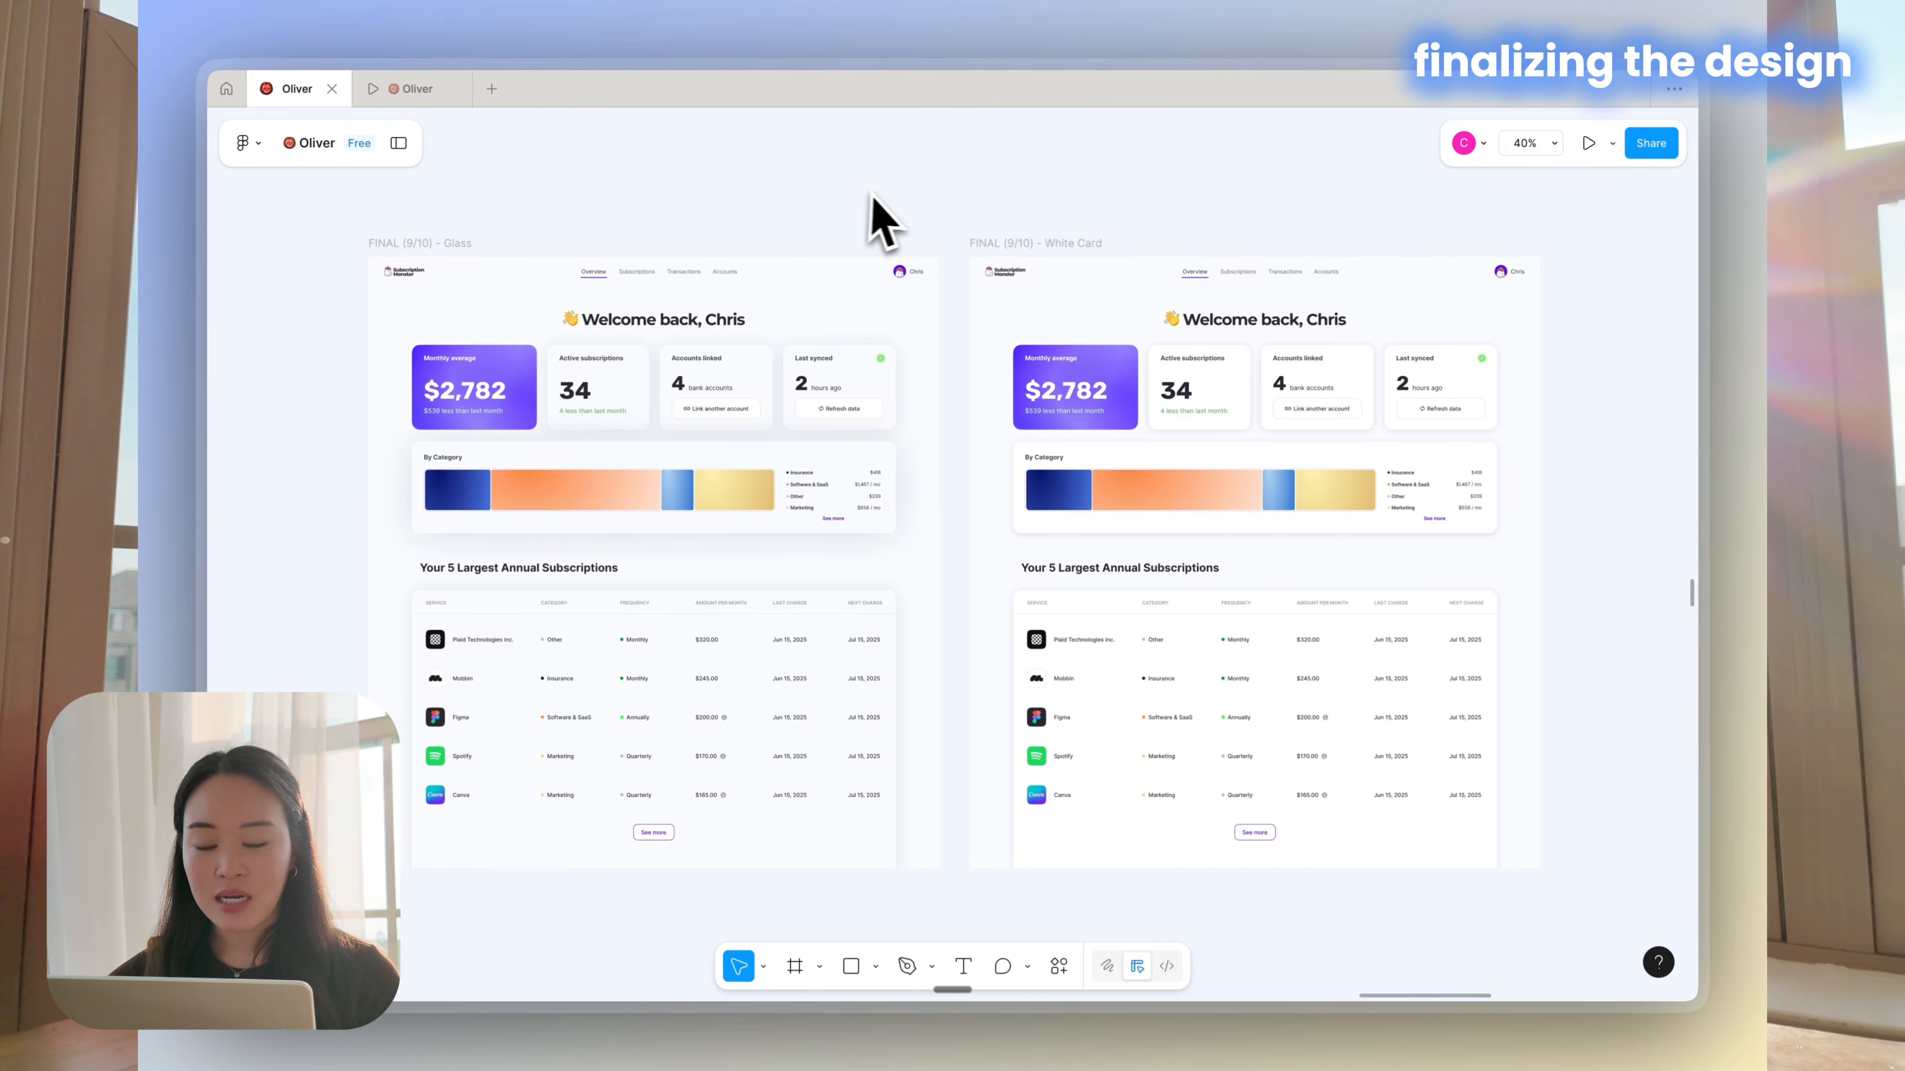
scroll(881, 217, "down", 2)
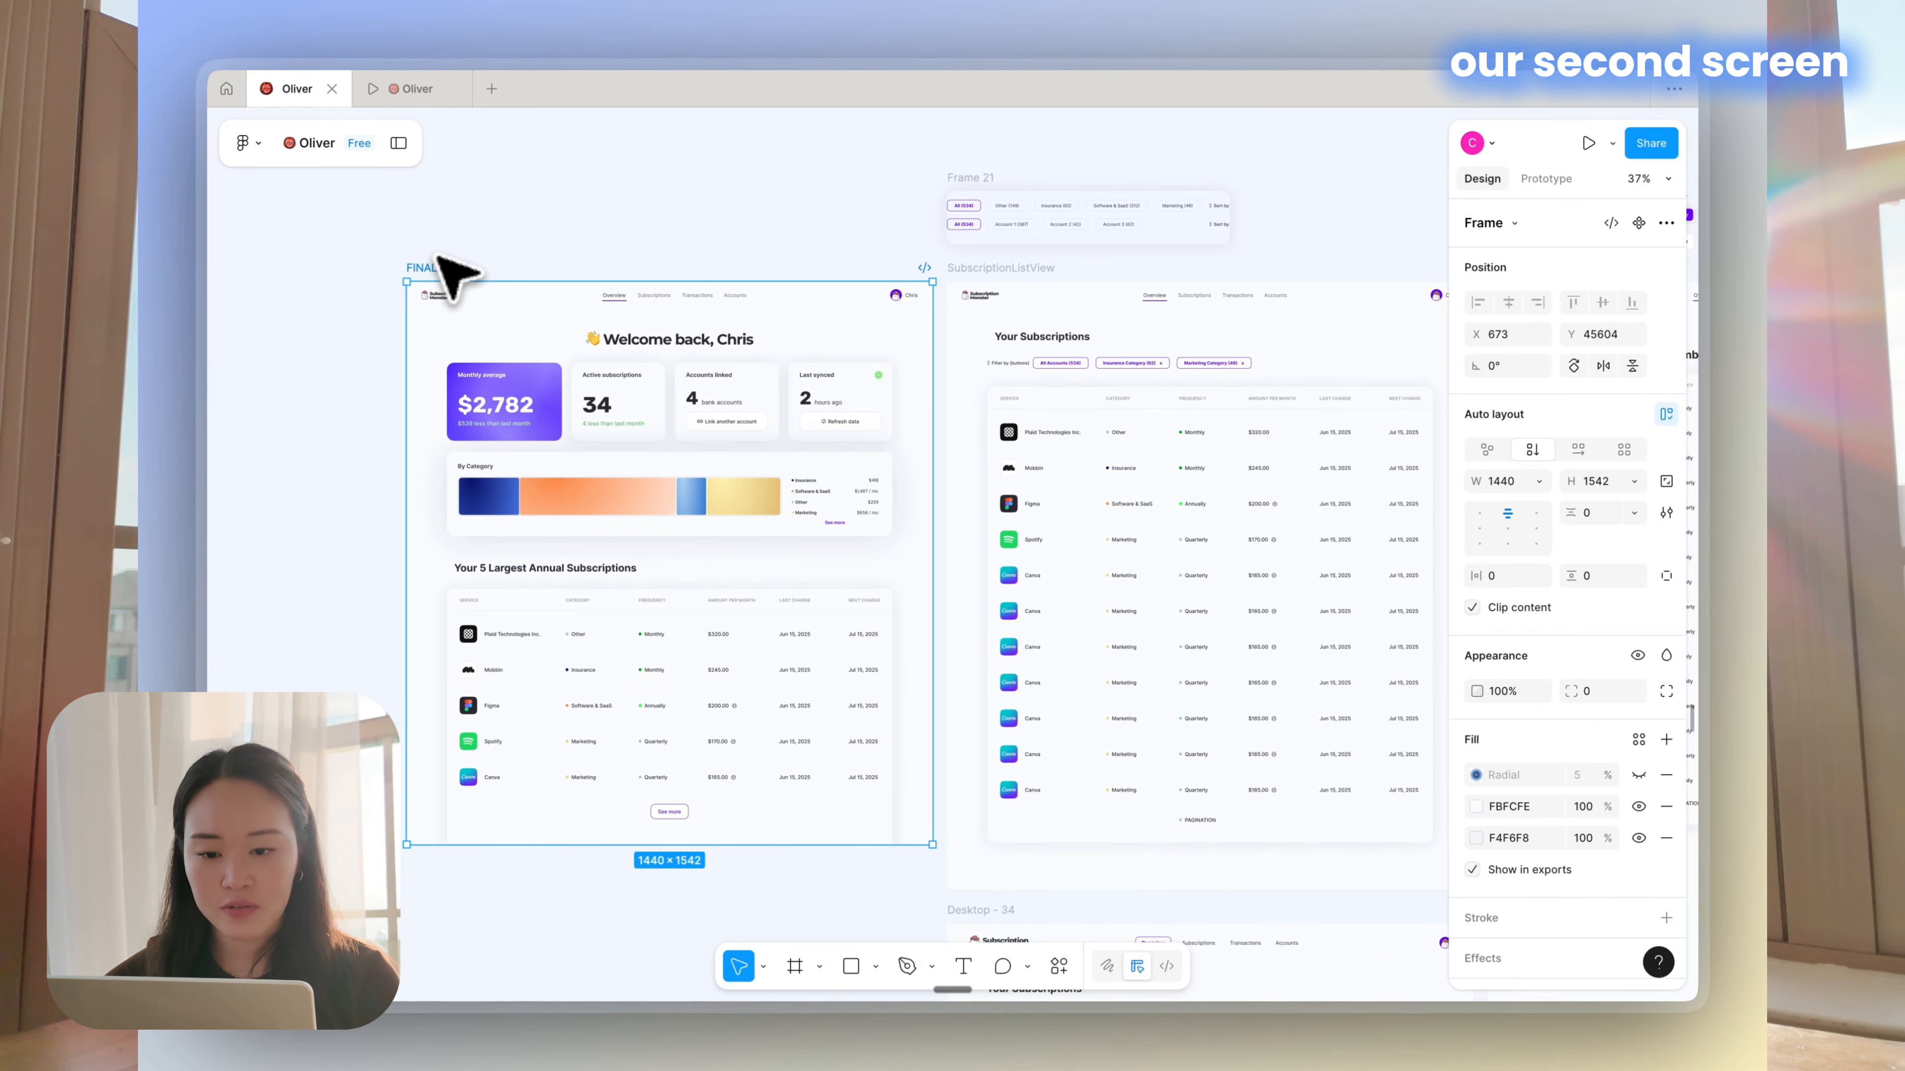
Inspect the September 2025 calendar screenshot and the PamPam map reference above the SubscriptionListView frame
left_click(1001, 271)
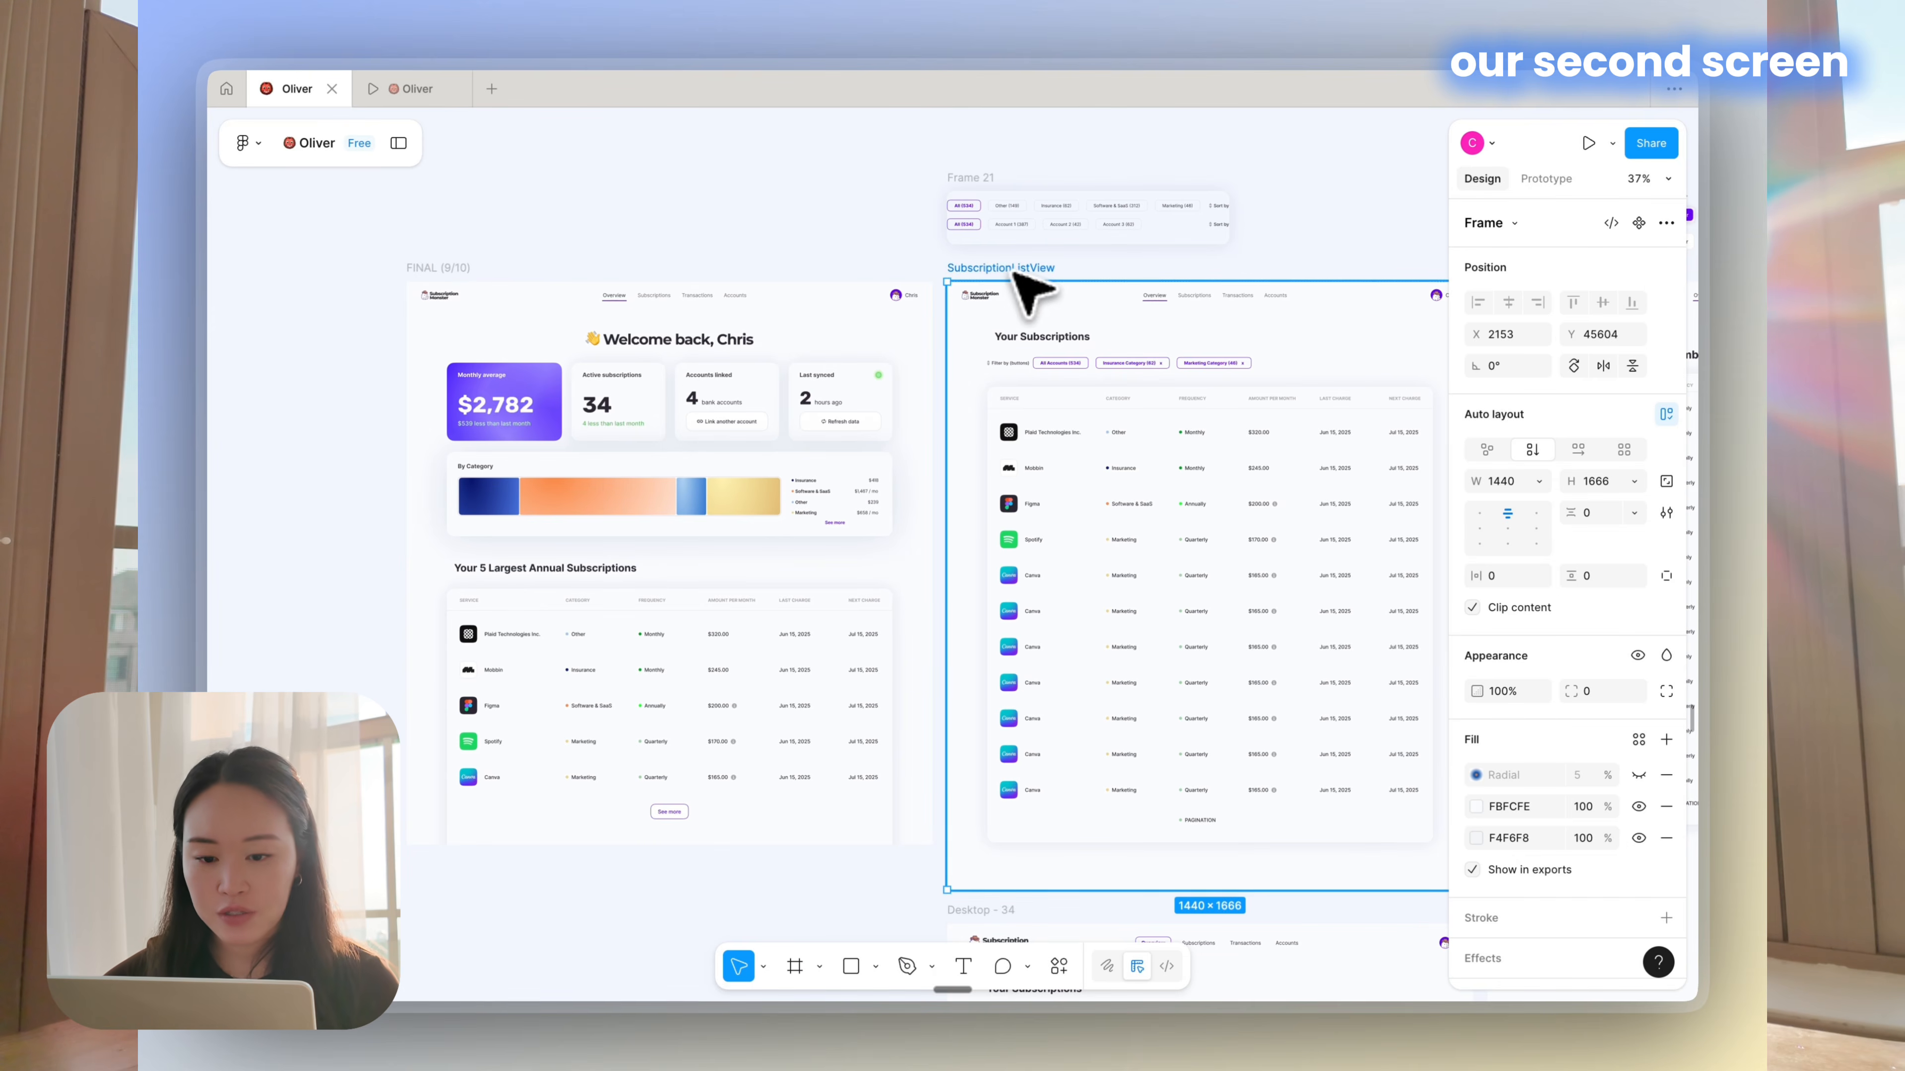
scroll(1147, 360, "right", 3)
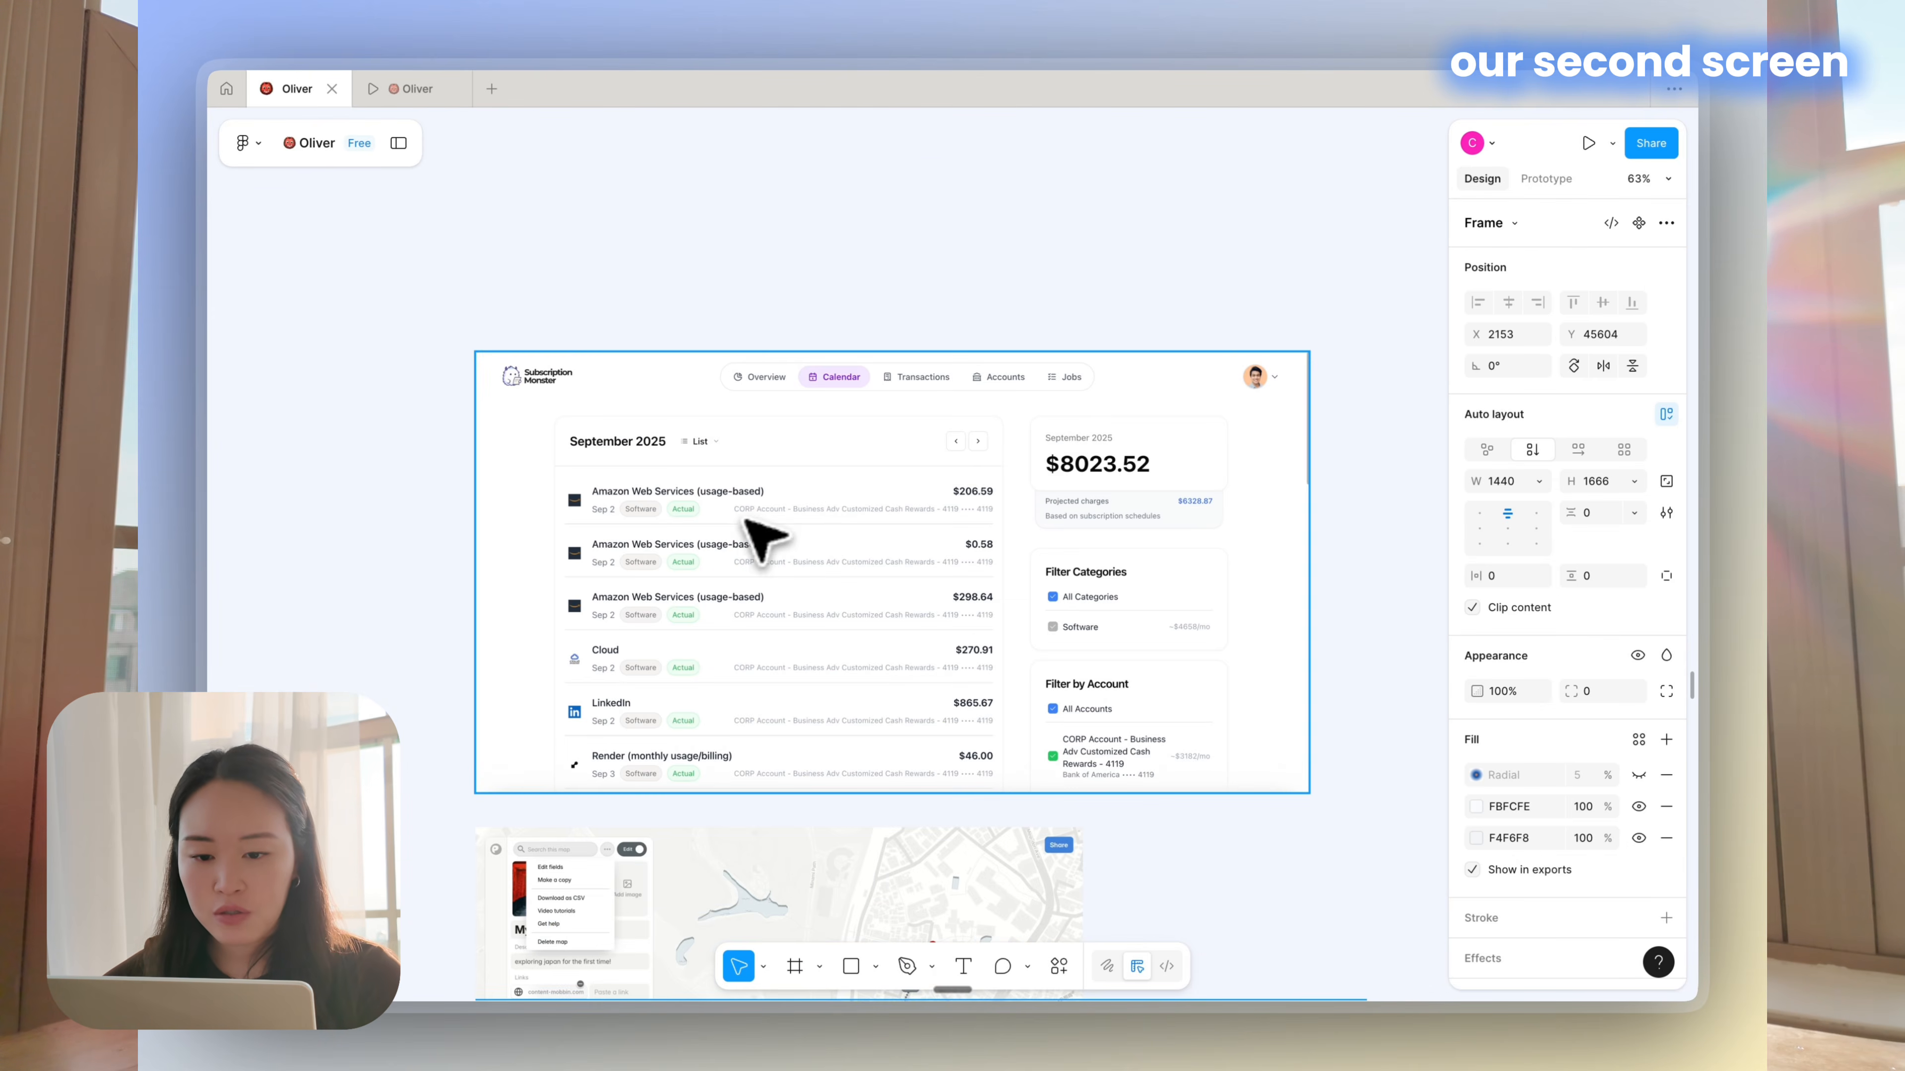
left_click(747, 525)
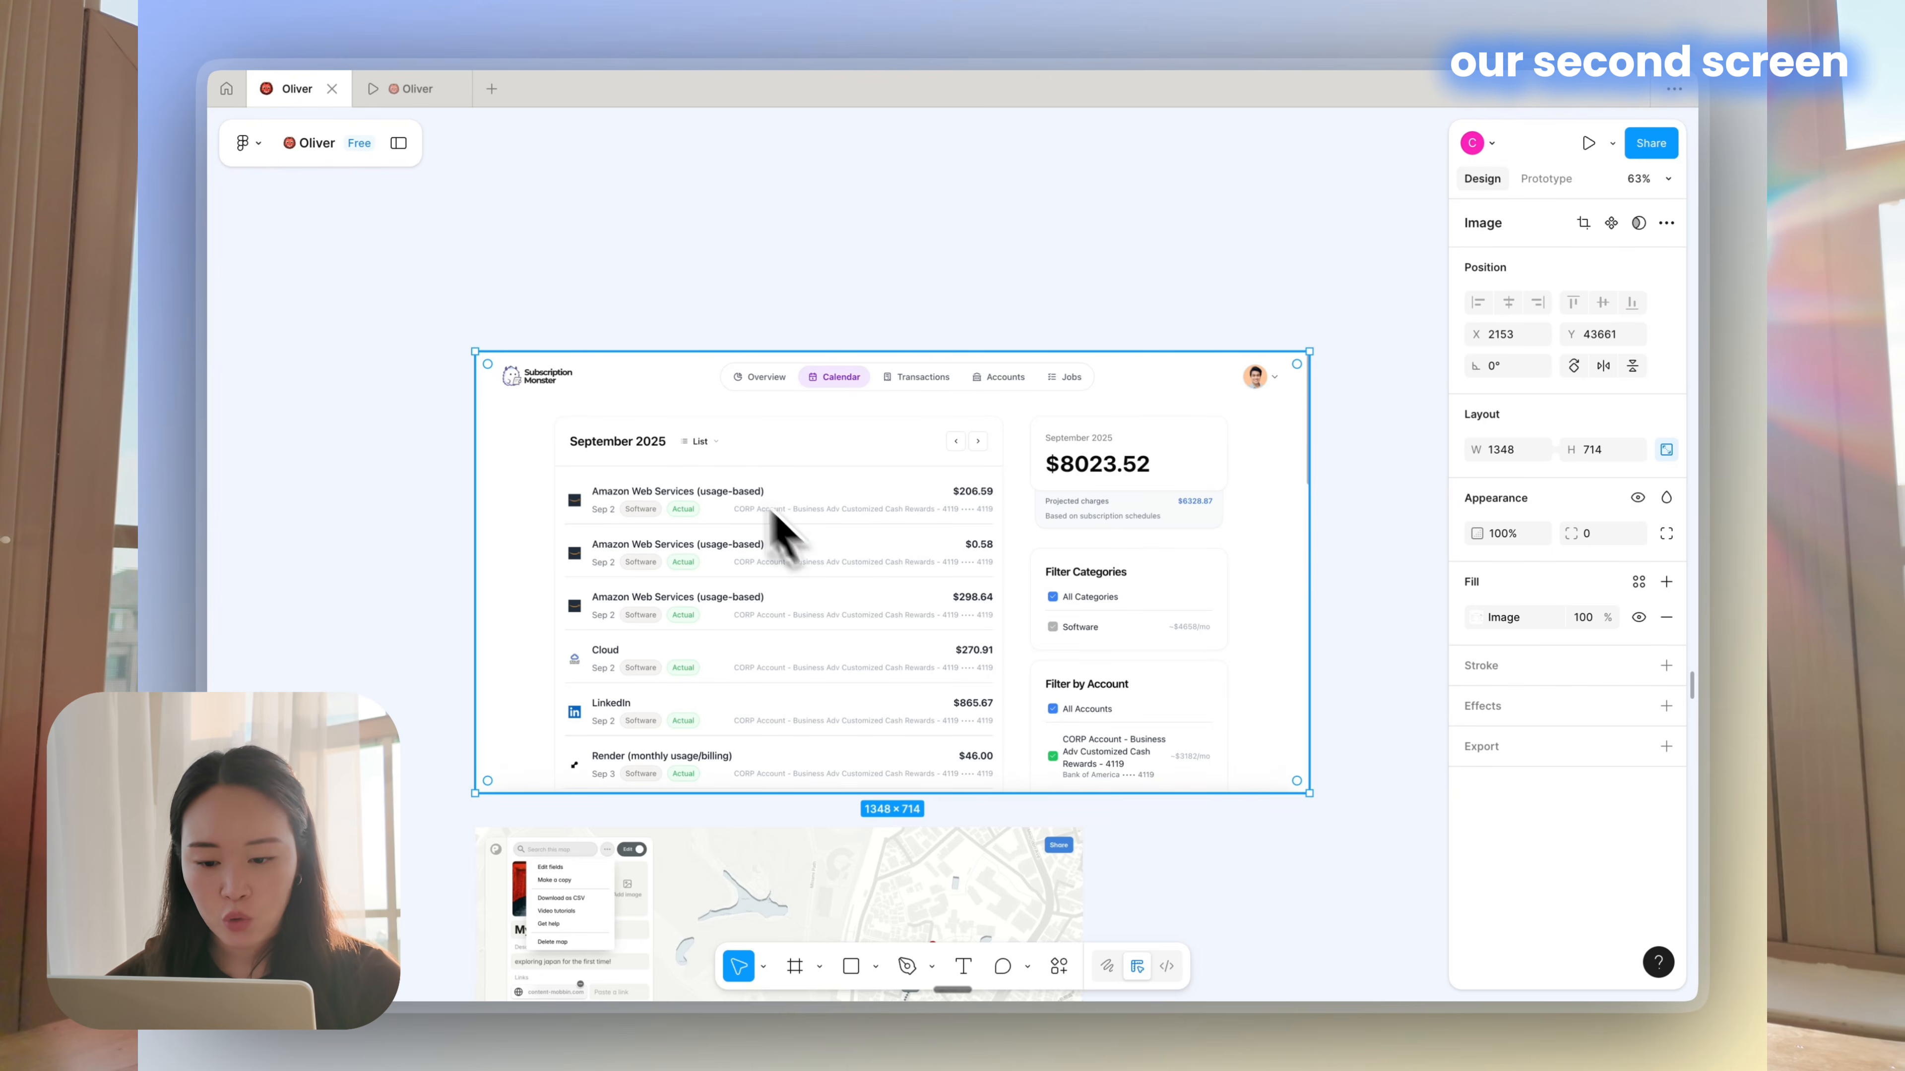
scroll(709, 450, "down", 1)
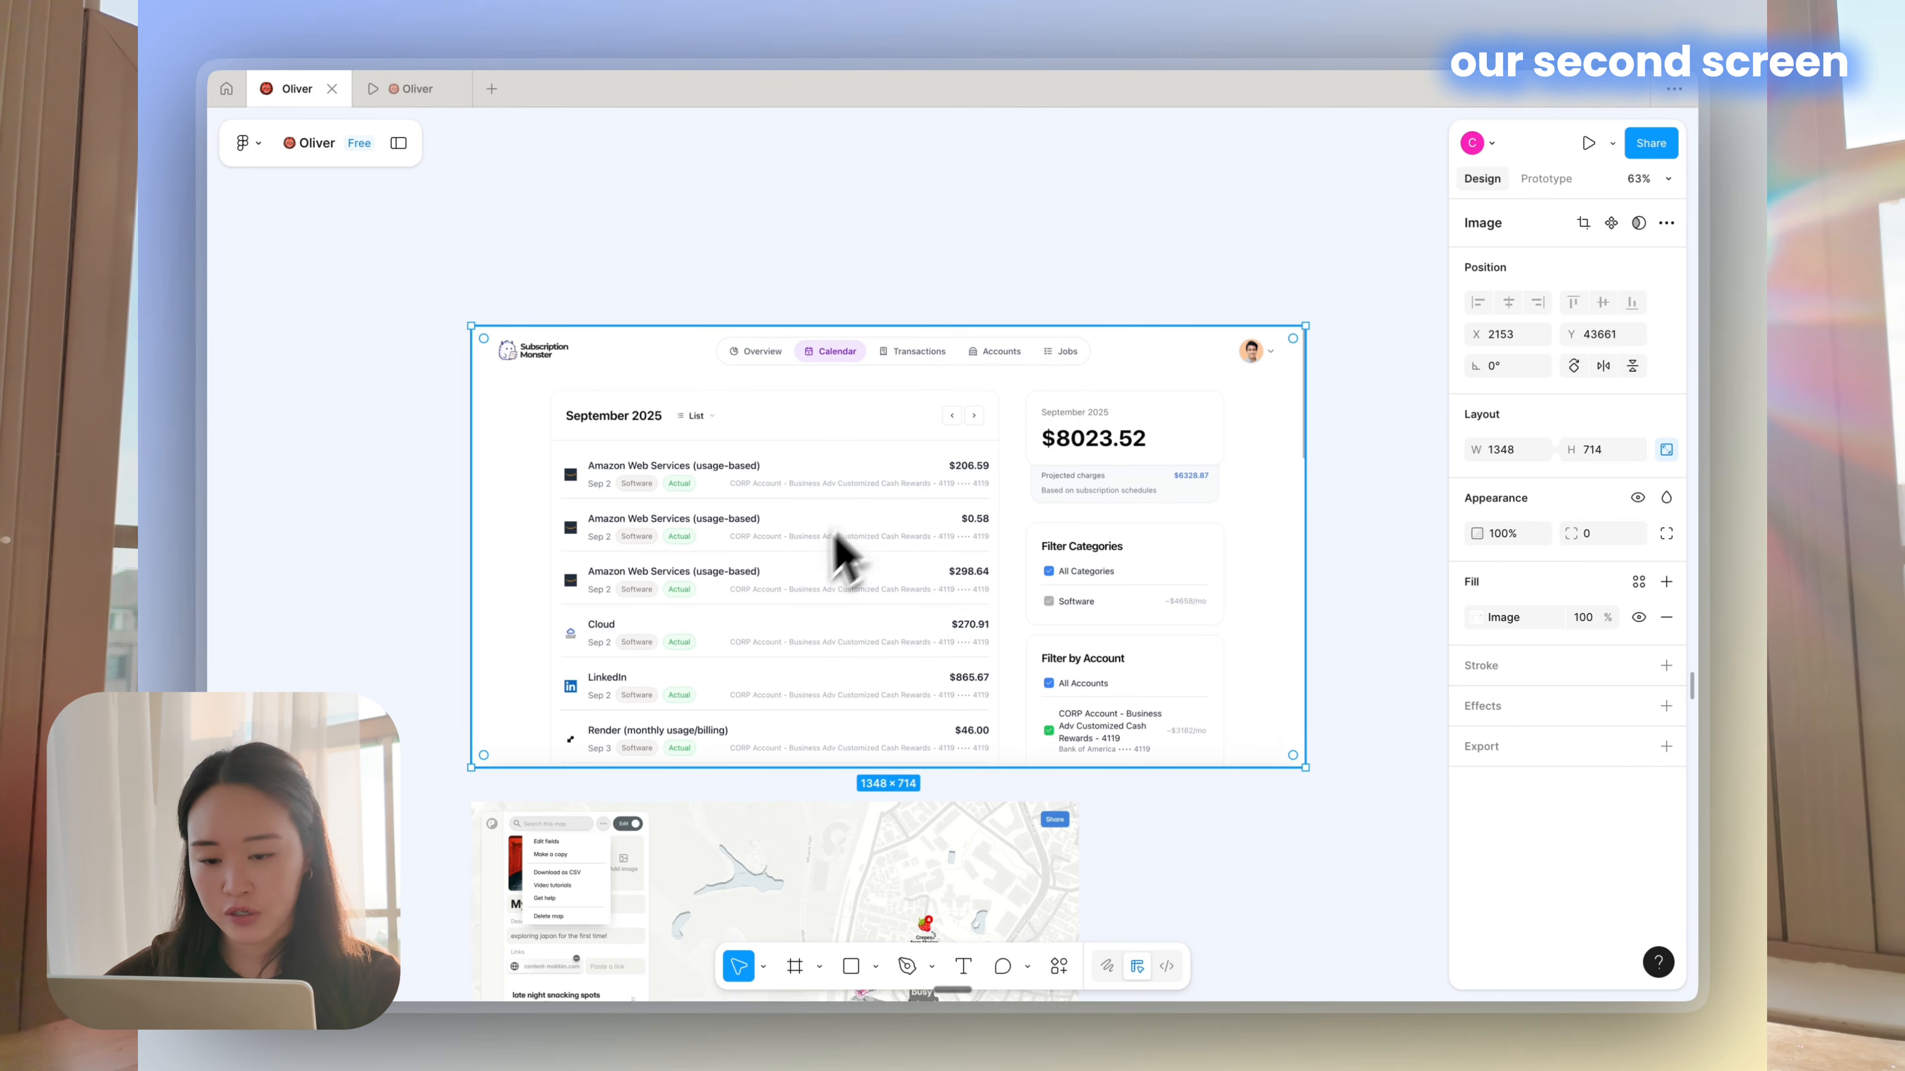
scroll(796, 584, "down", 2)
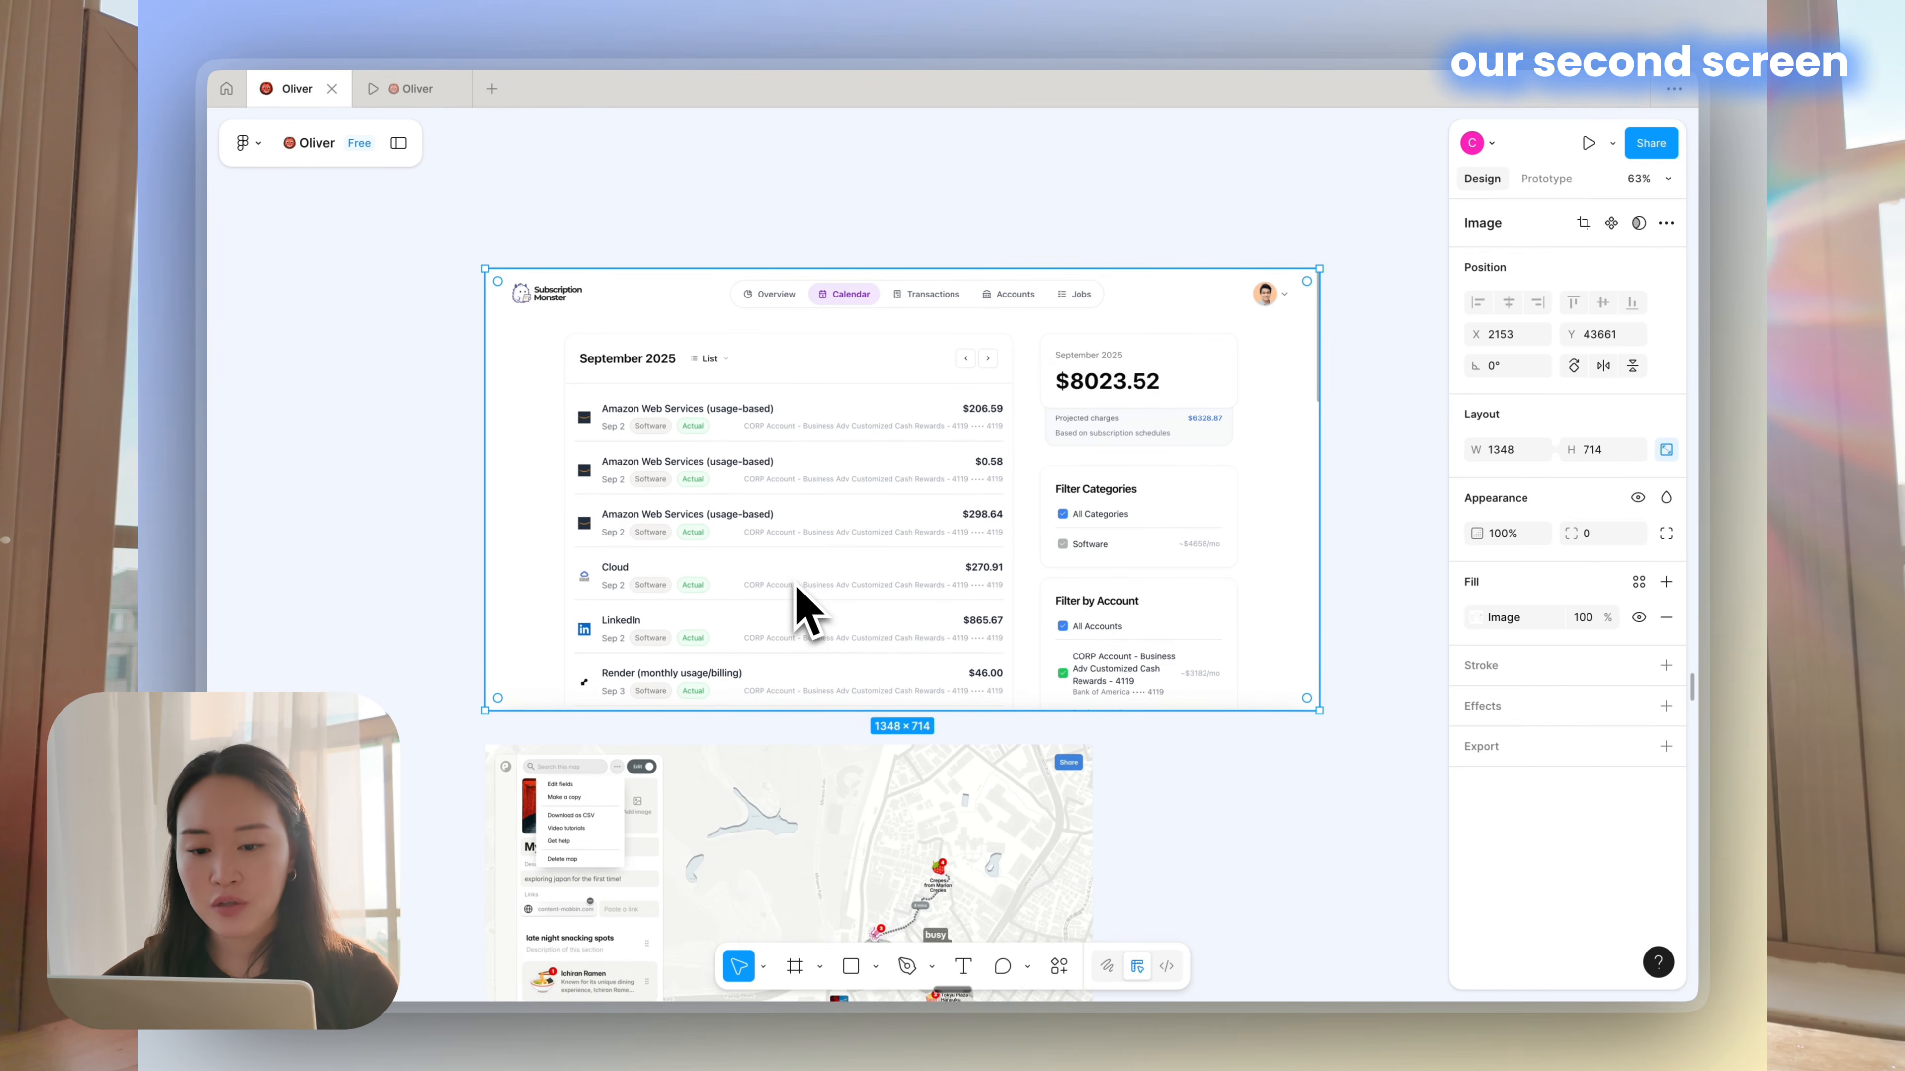
scroll(796, 590, "down", 2)
scroll(806, 609, "down", 4)
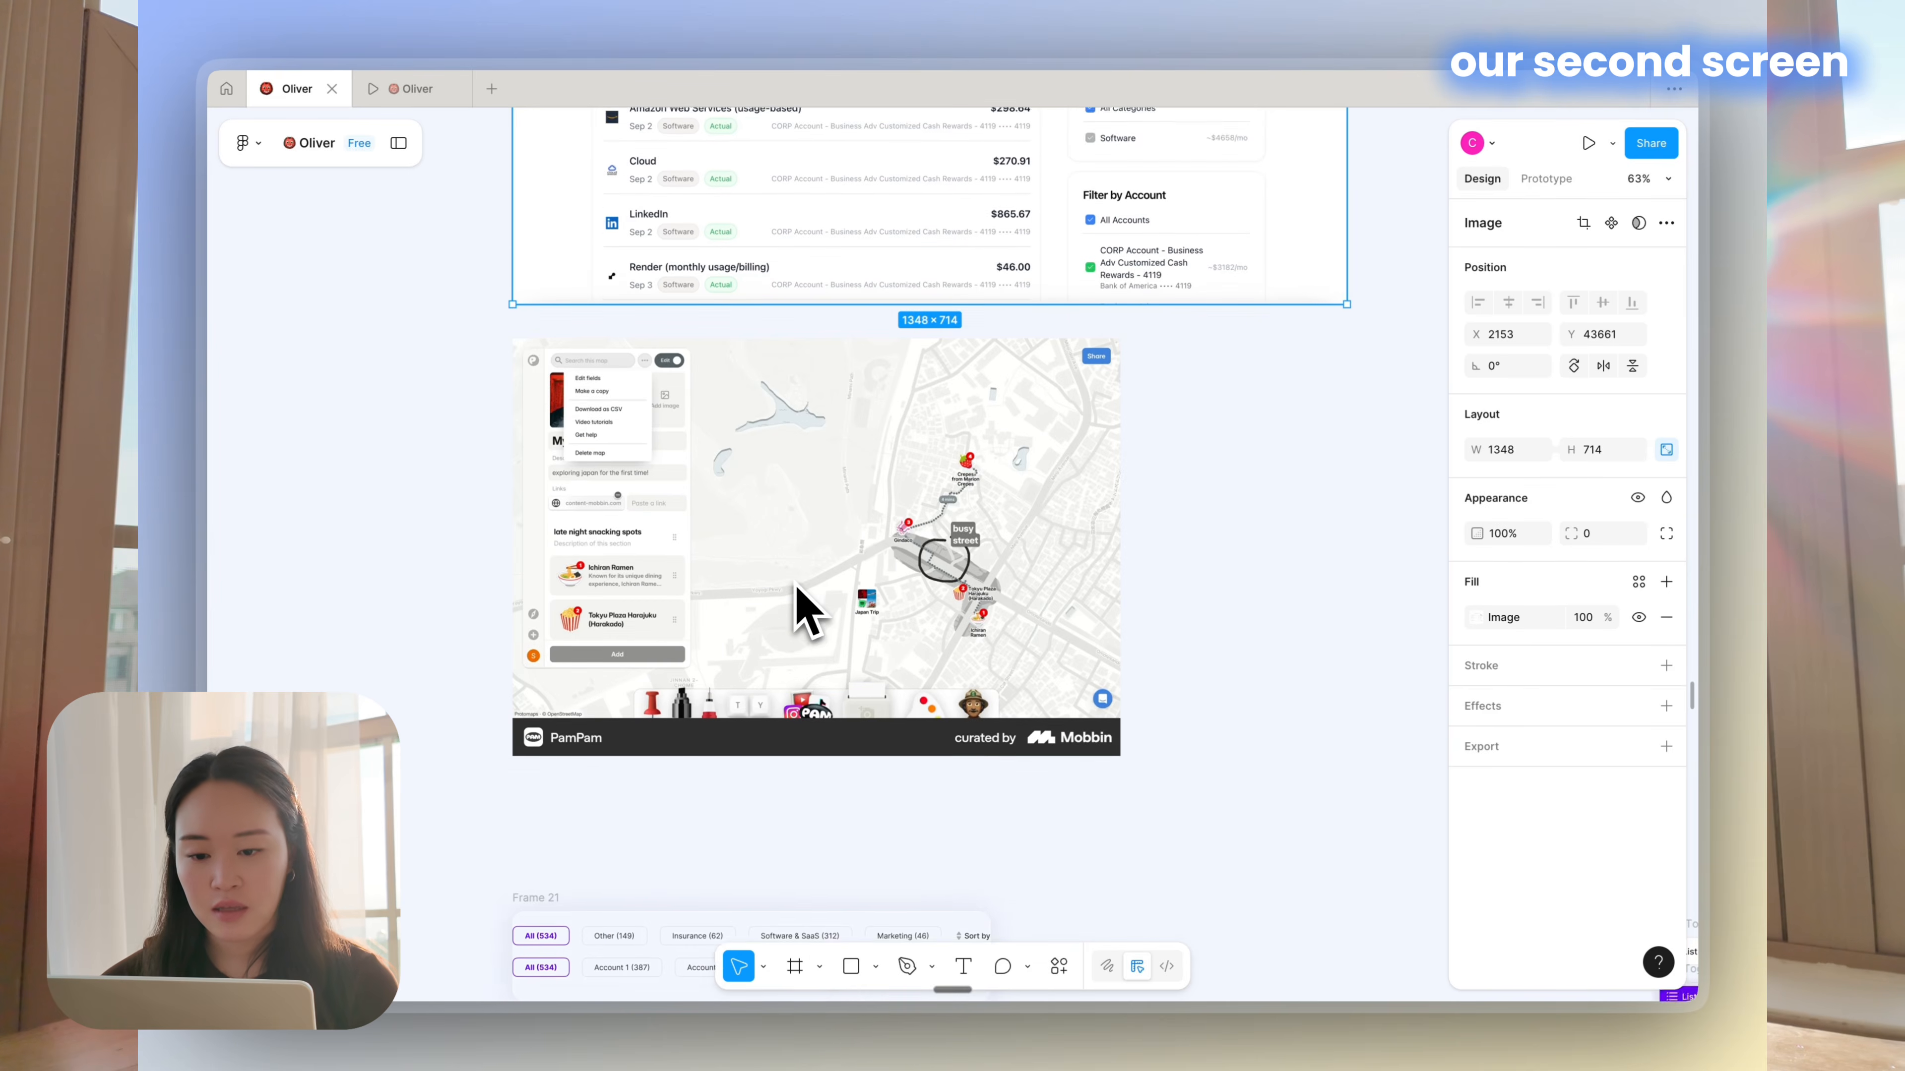
scroll(806, 609, "up", 3)
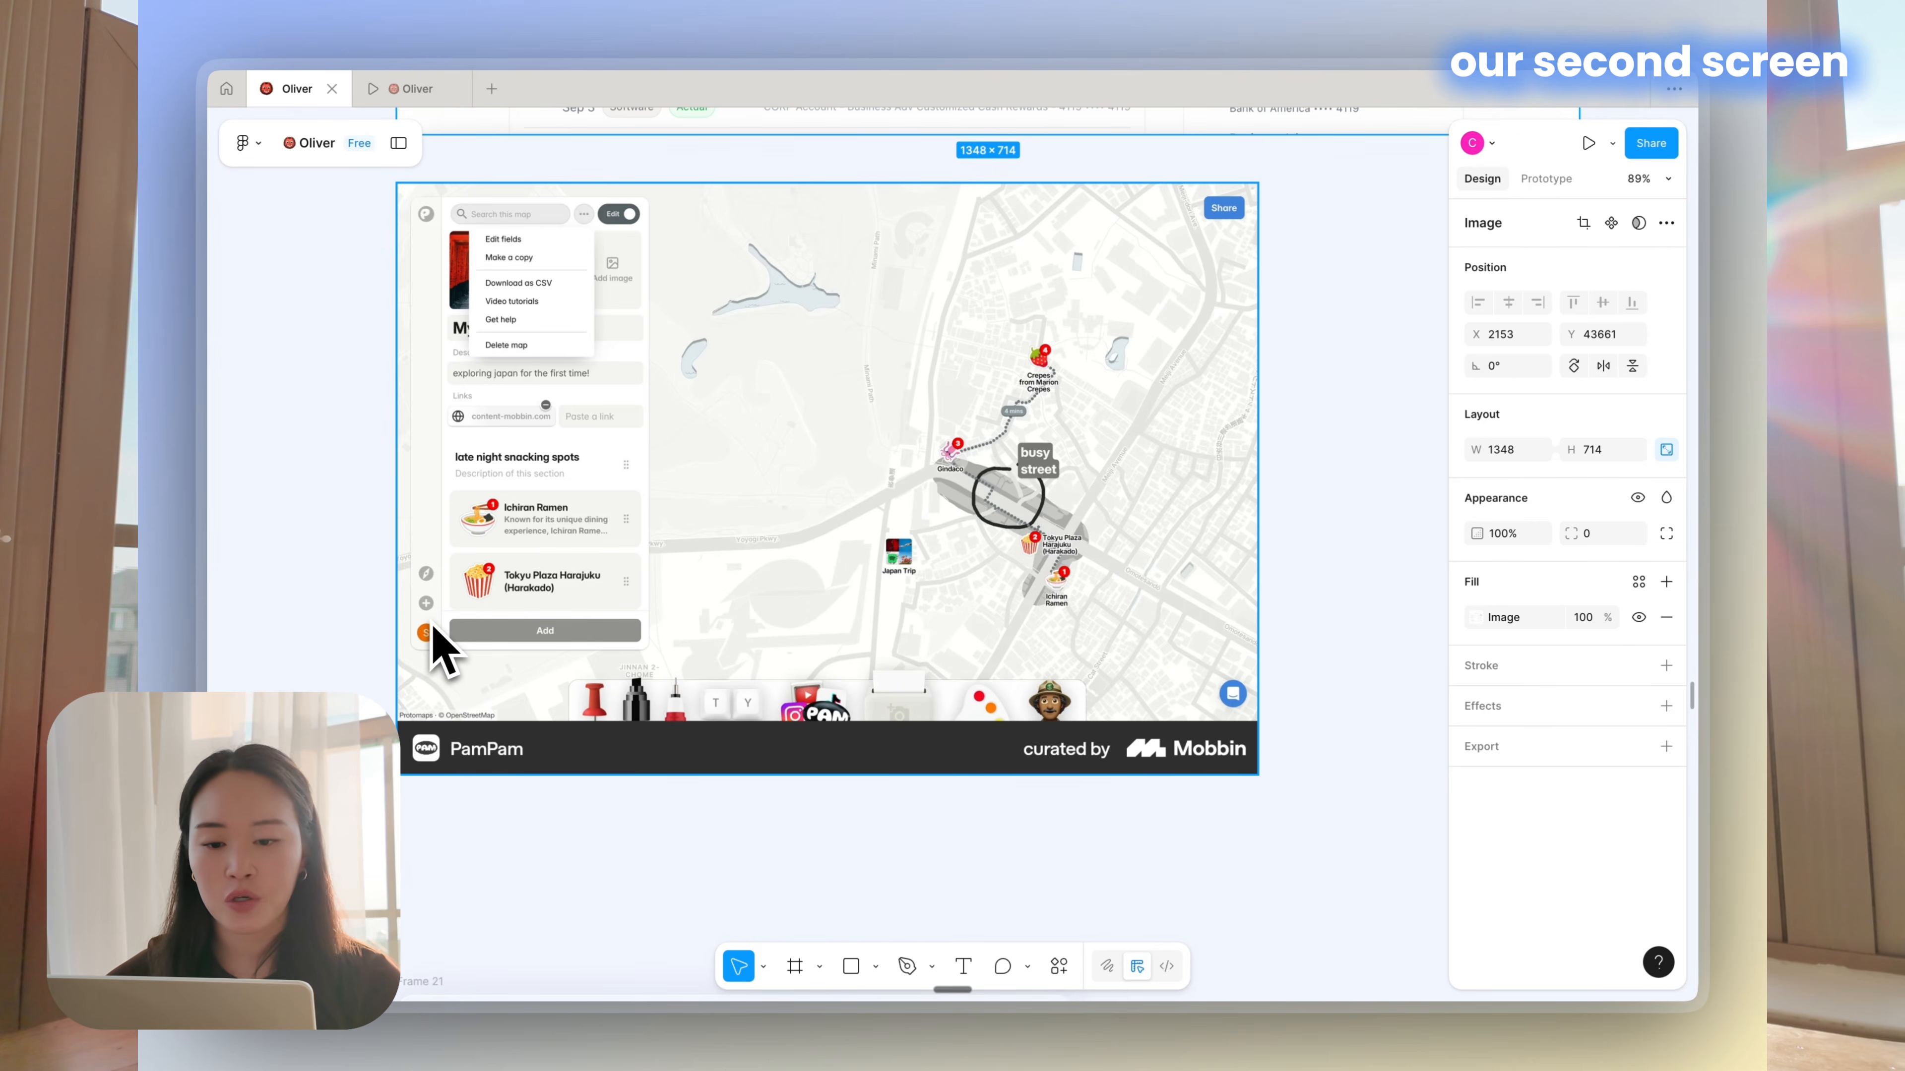
Examine the filter rows in Frame 21 and the Your Subscriptions tables in SubscriptionListView and Desktop - 34
scroll(497, 607, "down", 10)
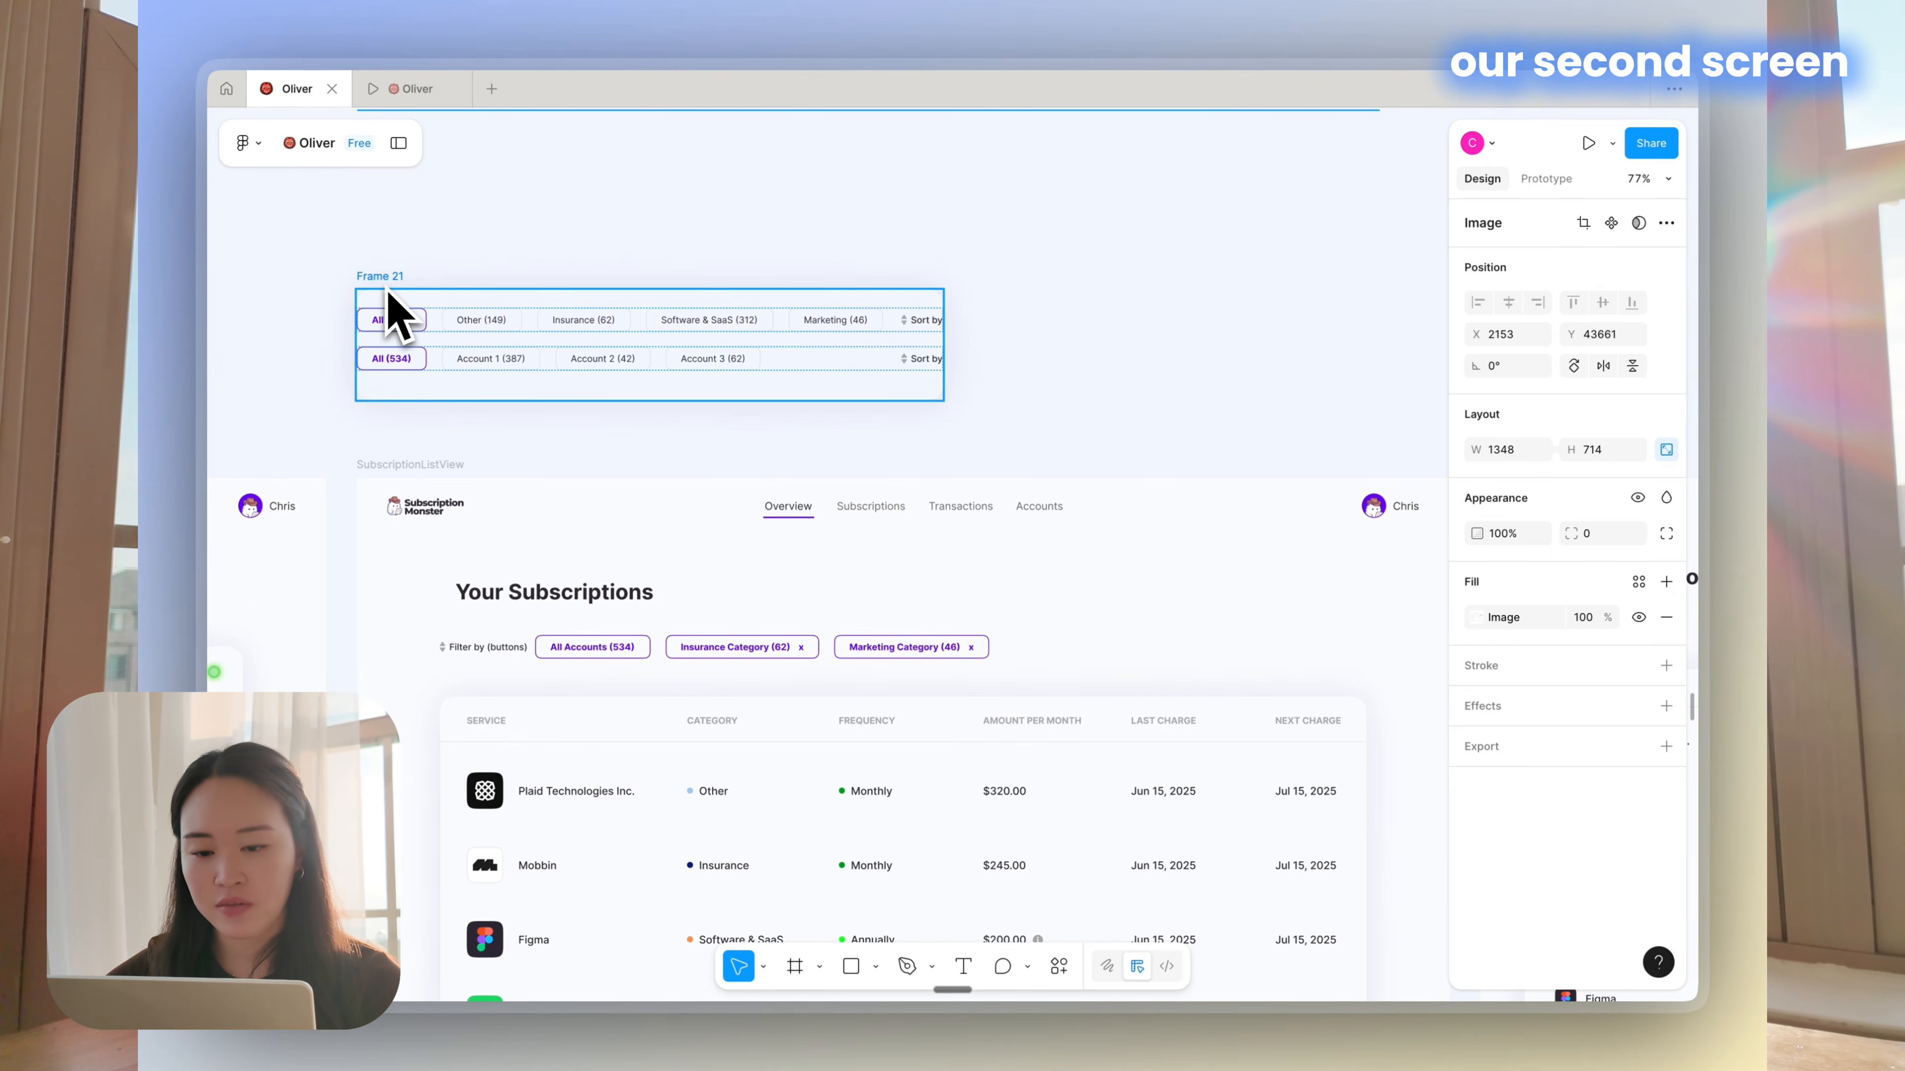
scroll(524, 421, "down", 10)
scroll(659, 488, "down", 3)
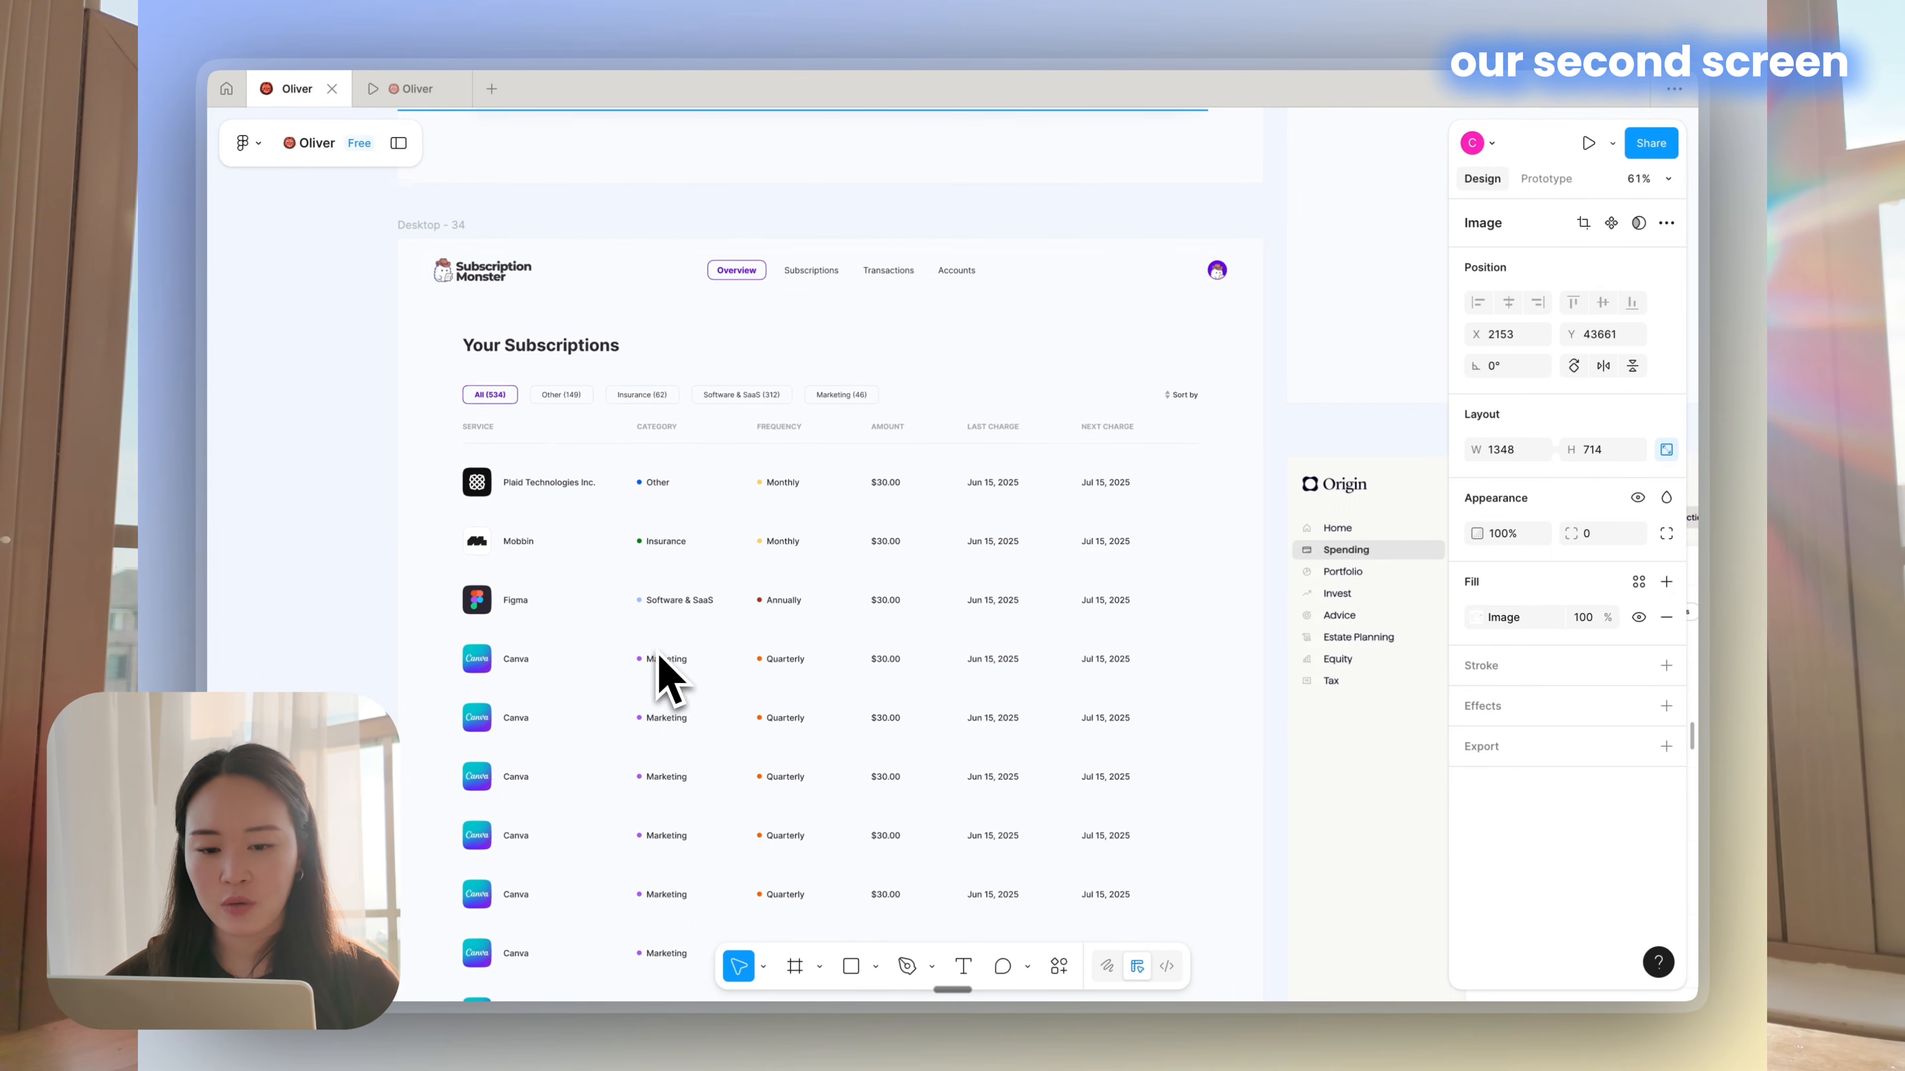
scroll(621, 409, "down", 10)
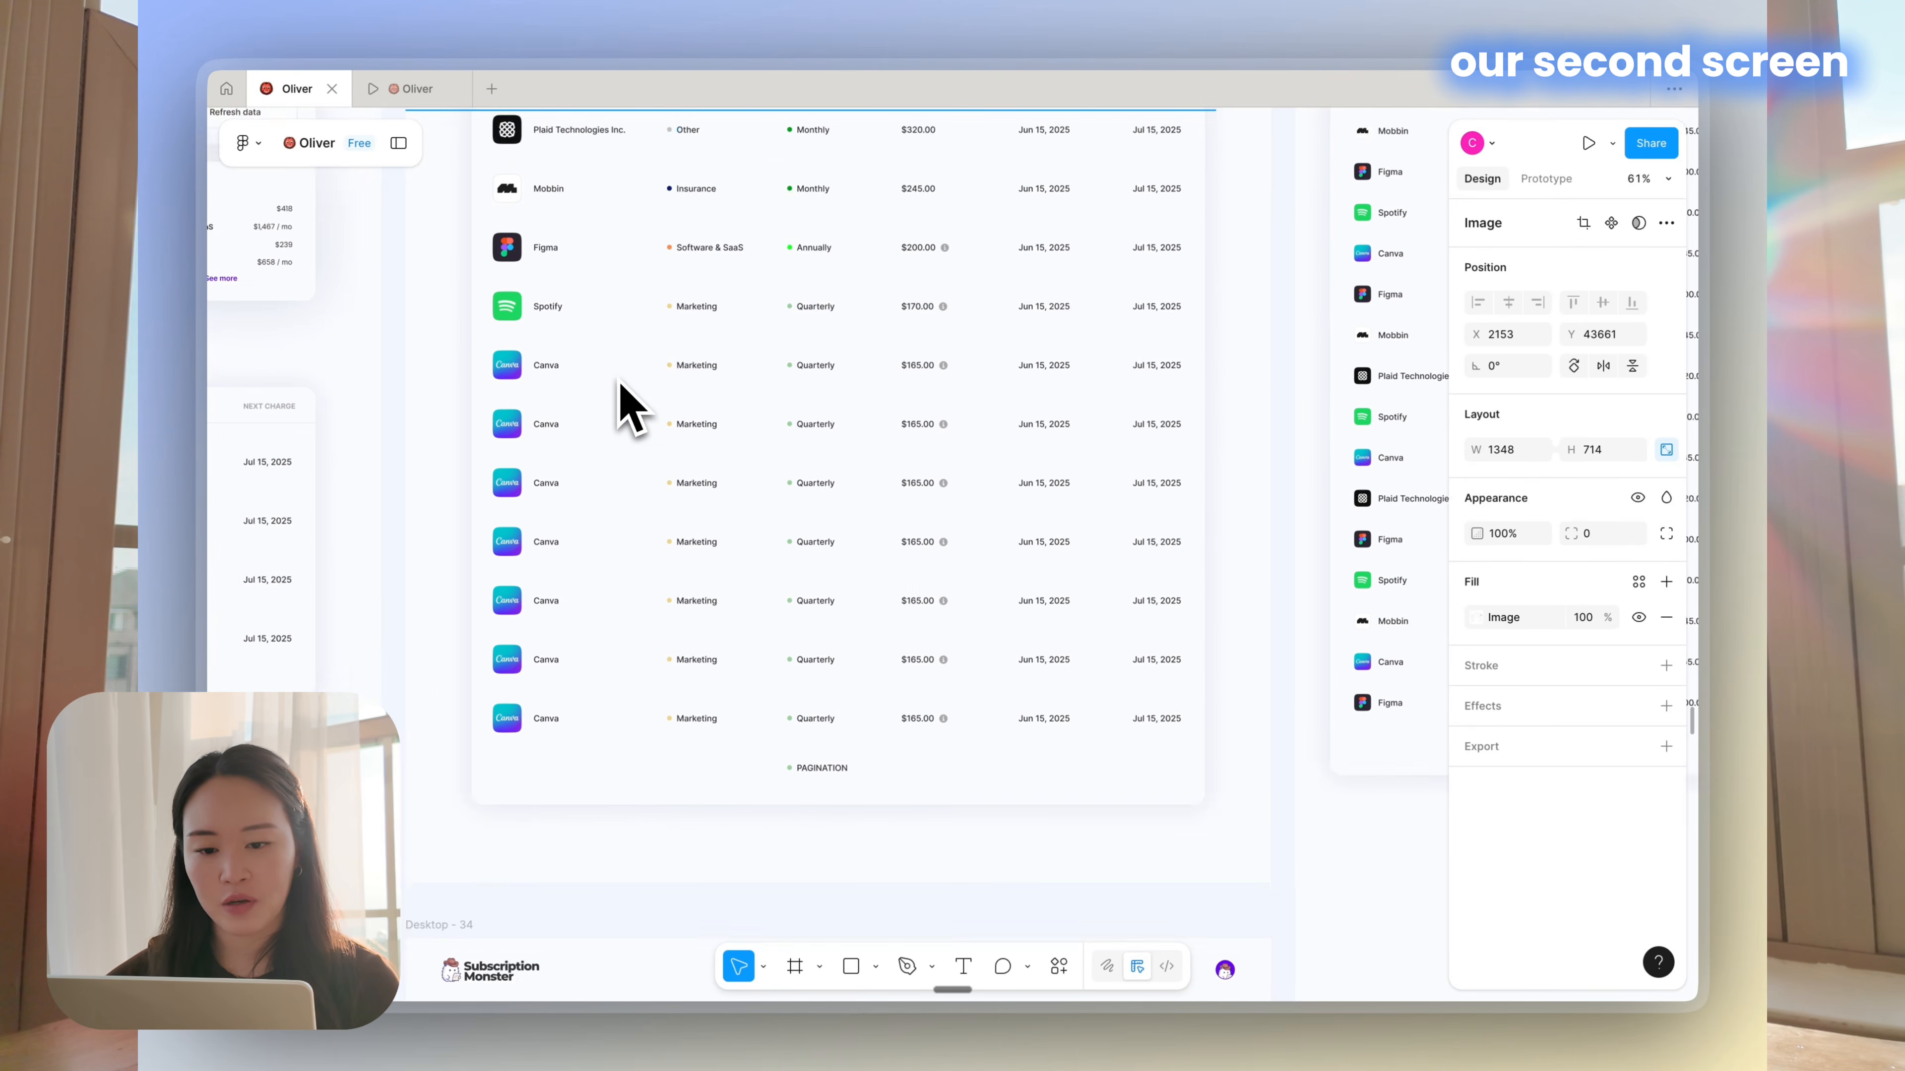
scroll(630, 406, "up", 2)
scroll(630, 406, "right", 2)
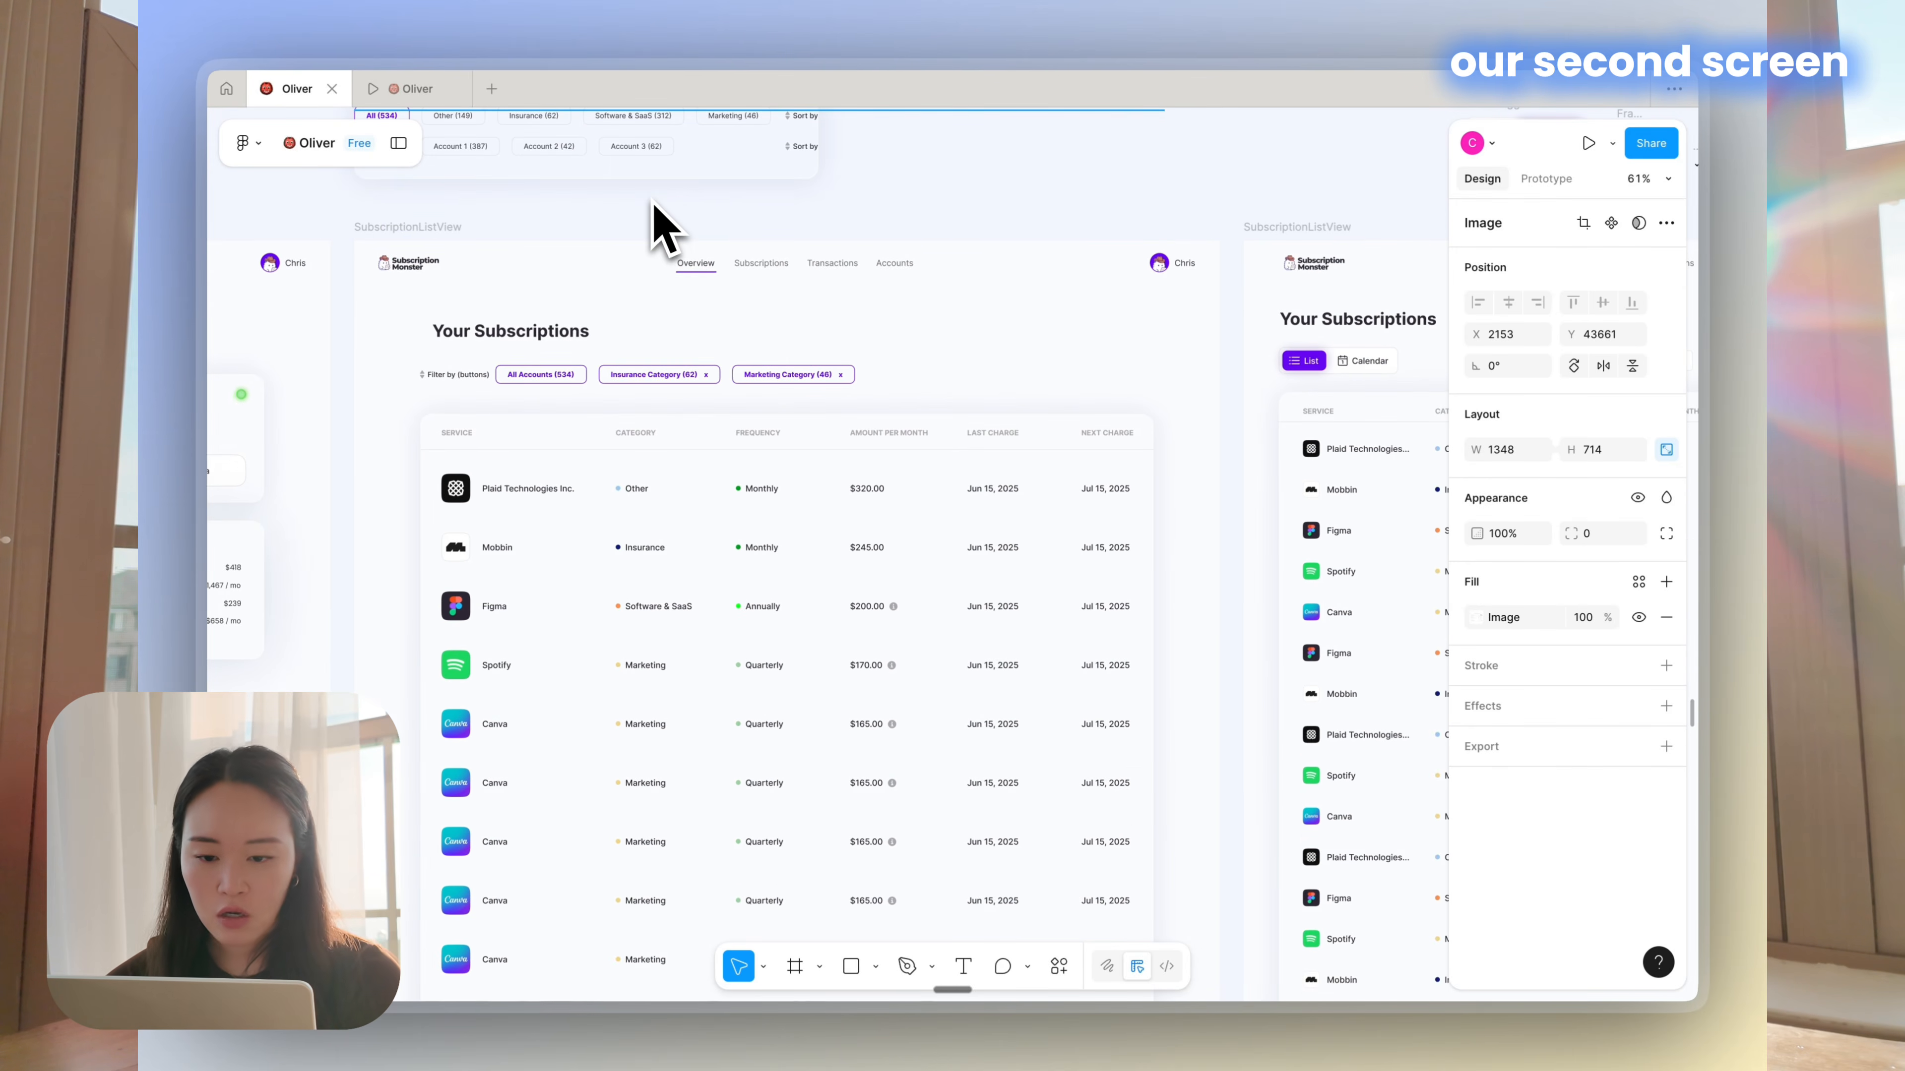
Revisit the PamPam map reference and the September 2025 list screenshot with its category and account filters
scroll(732, 406, "up", 12)
scroll(738, 415, "down", 3)
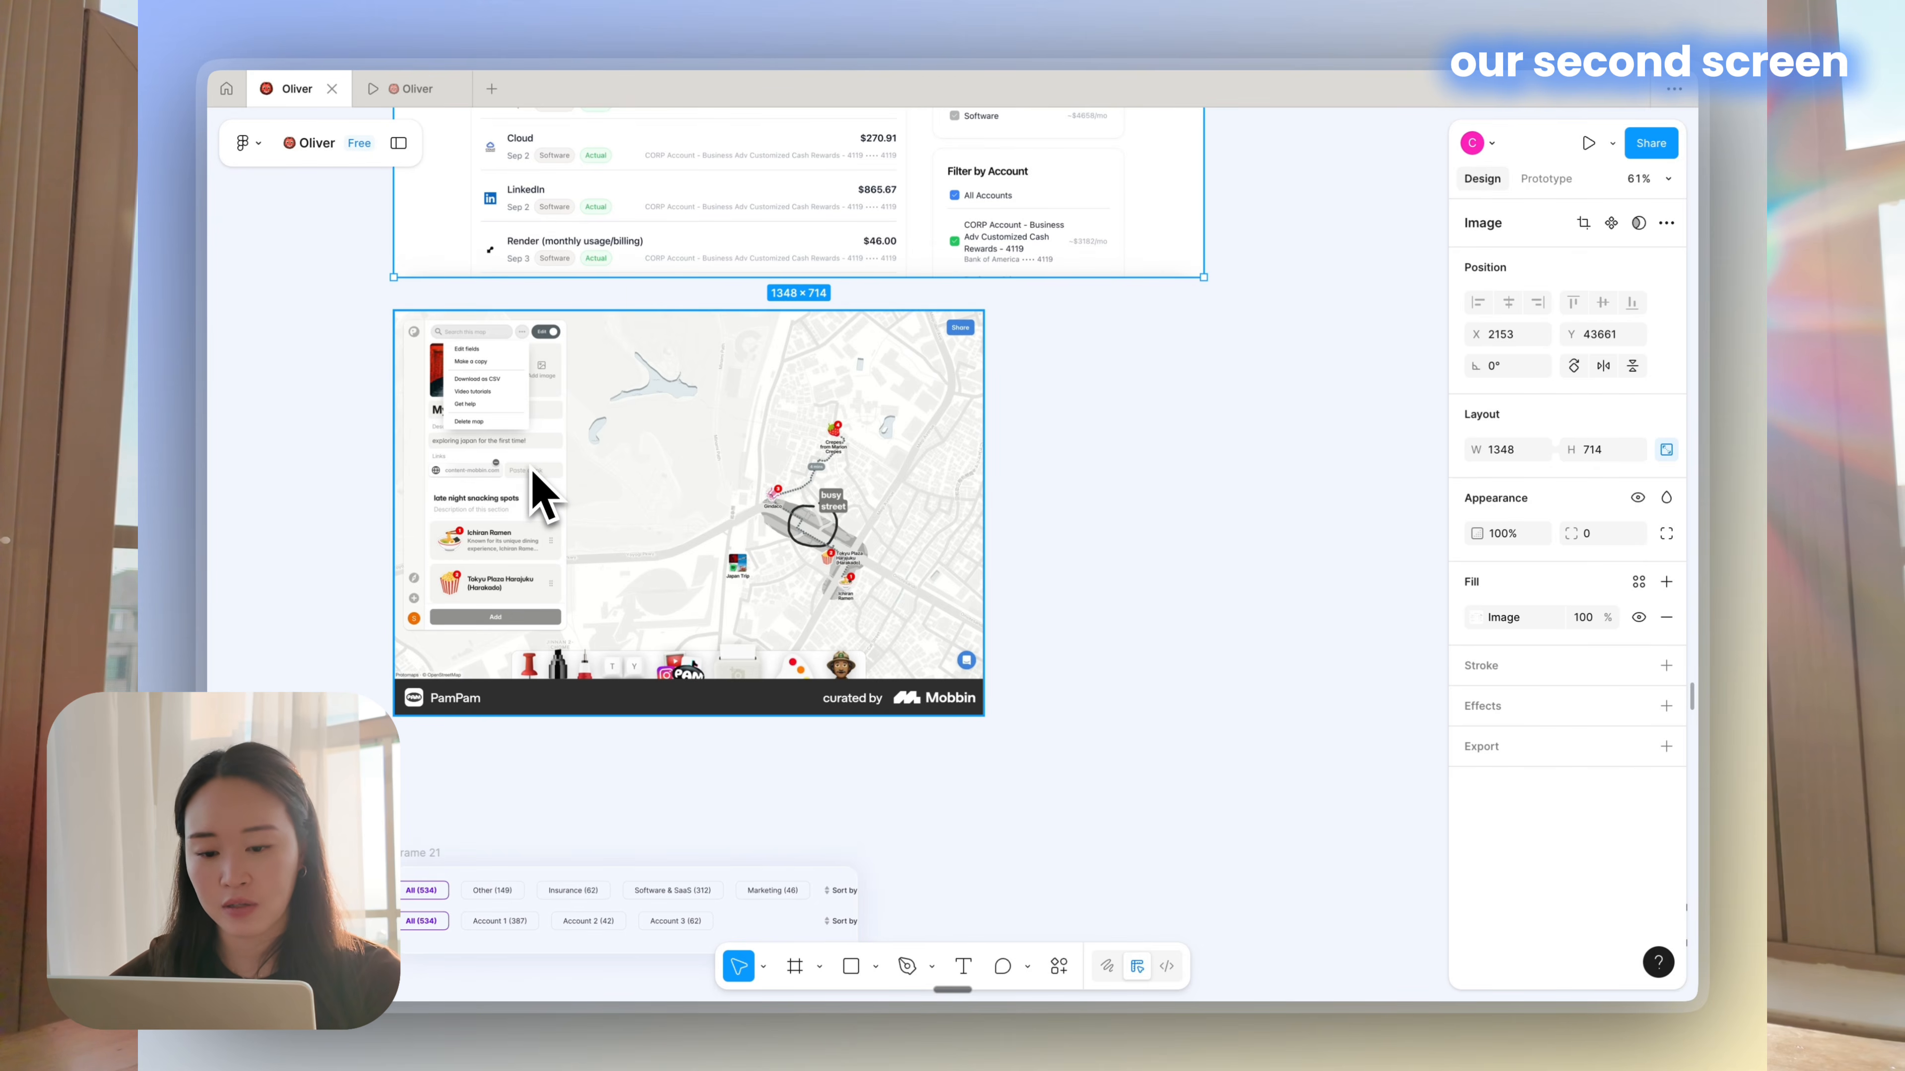
scroll(540, 488, "up", 10)
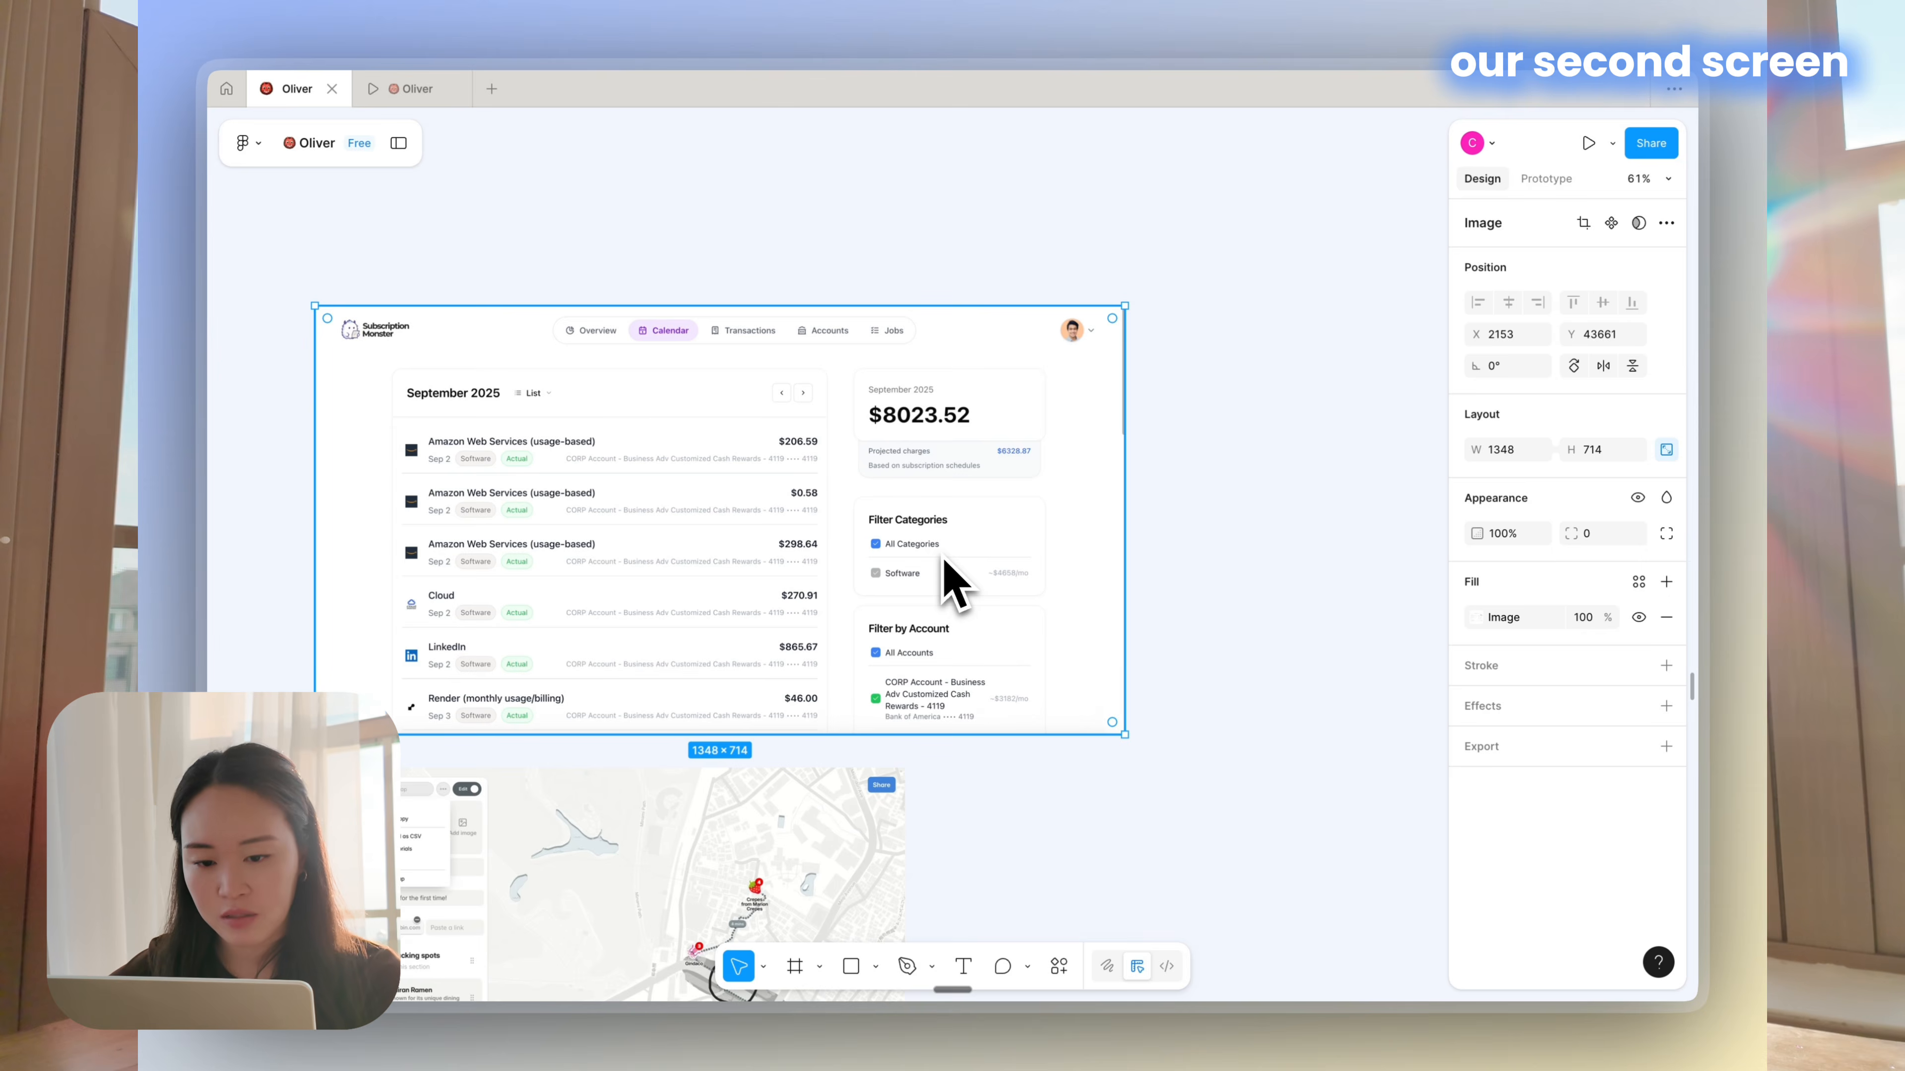
scroll(878, 489, "down", 5)
scroll(871, 489, "down", 3)
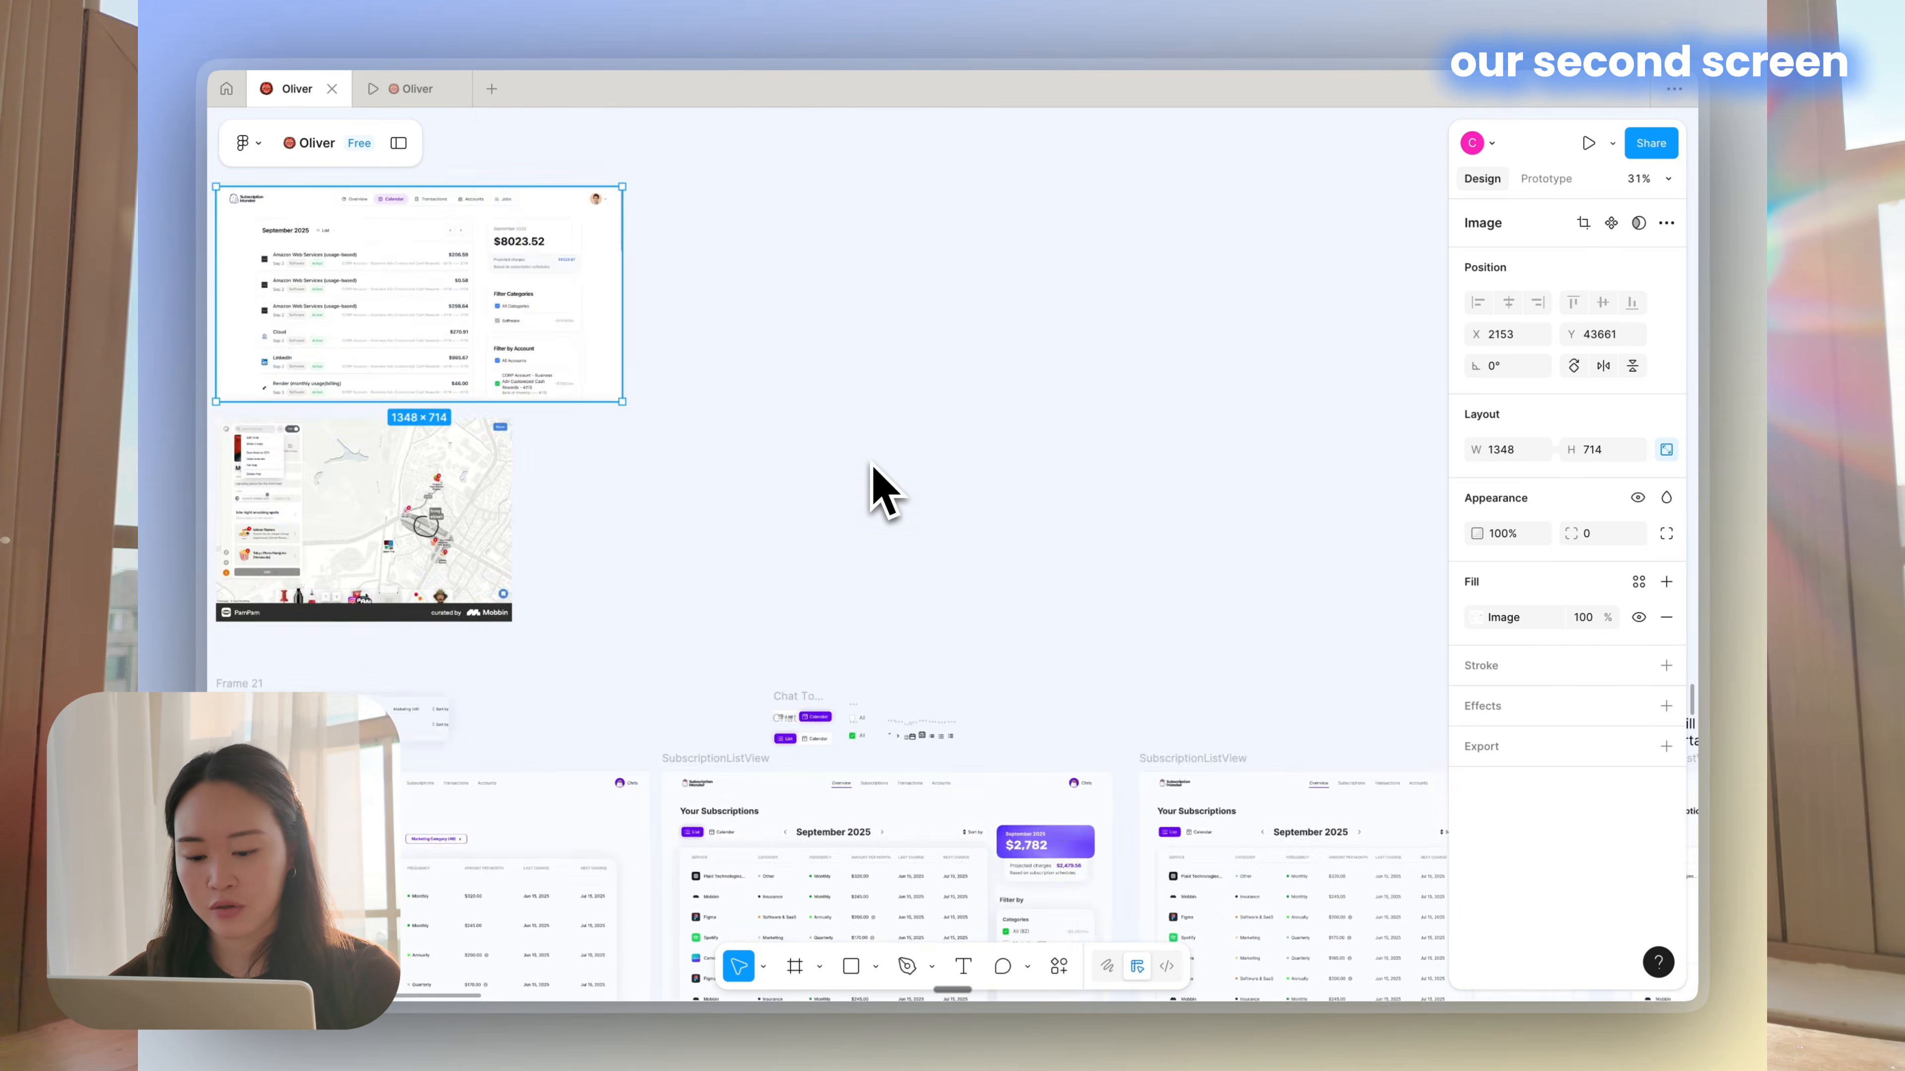
Examine the SubscriptionListView with the purple September 2025 card, its Filter by sidebar, and the List/Calendar toggle and checkbox components above it
scroll(780, 457, "up", 4)
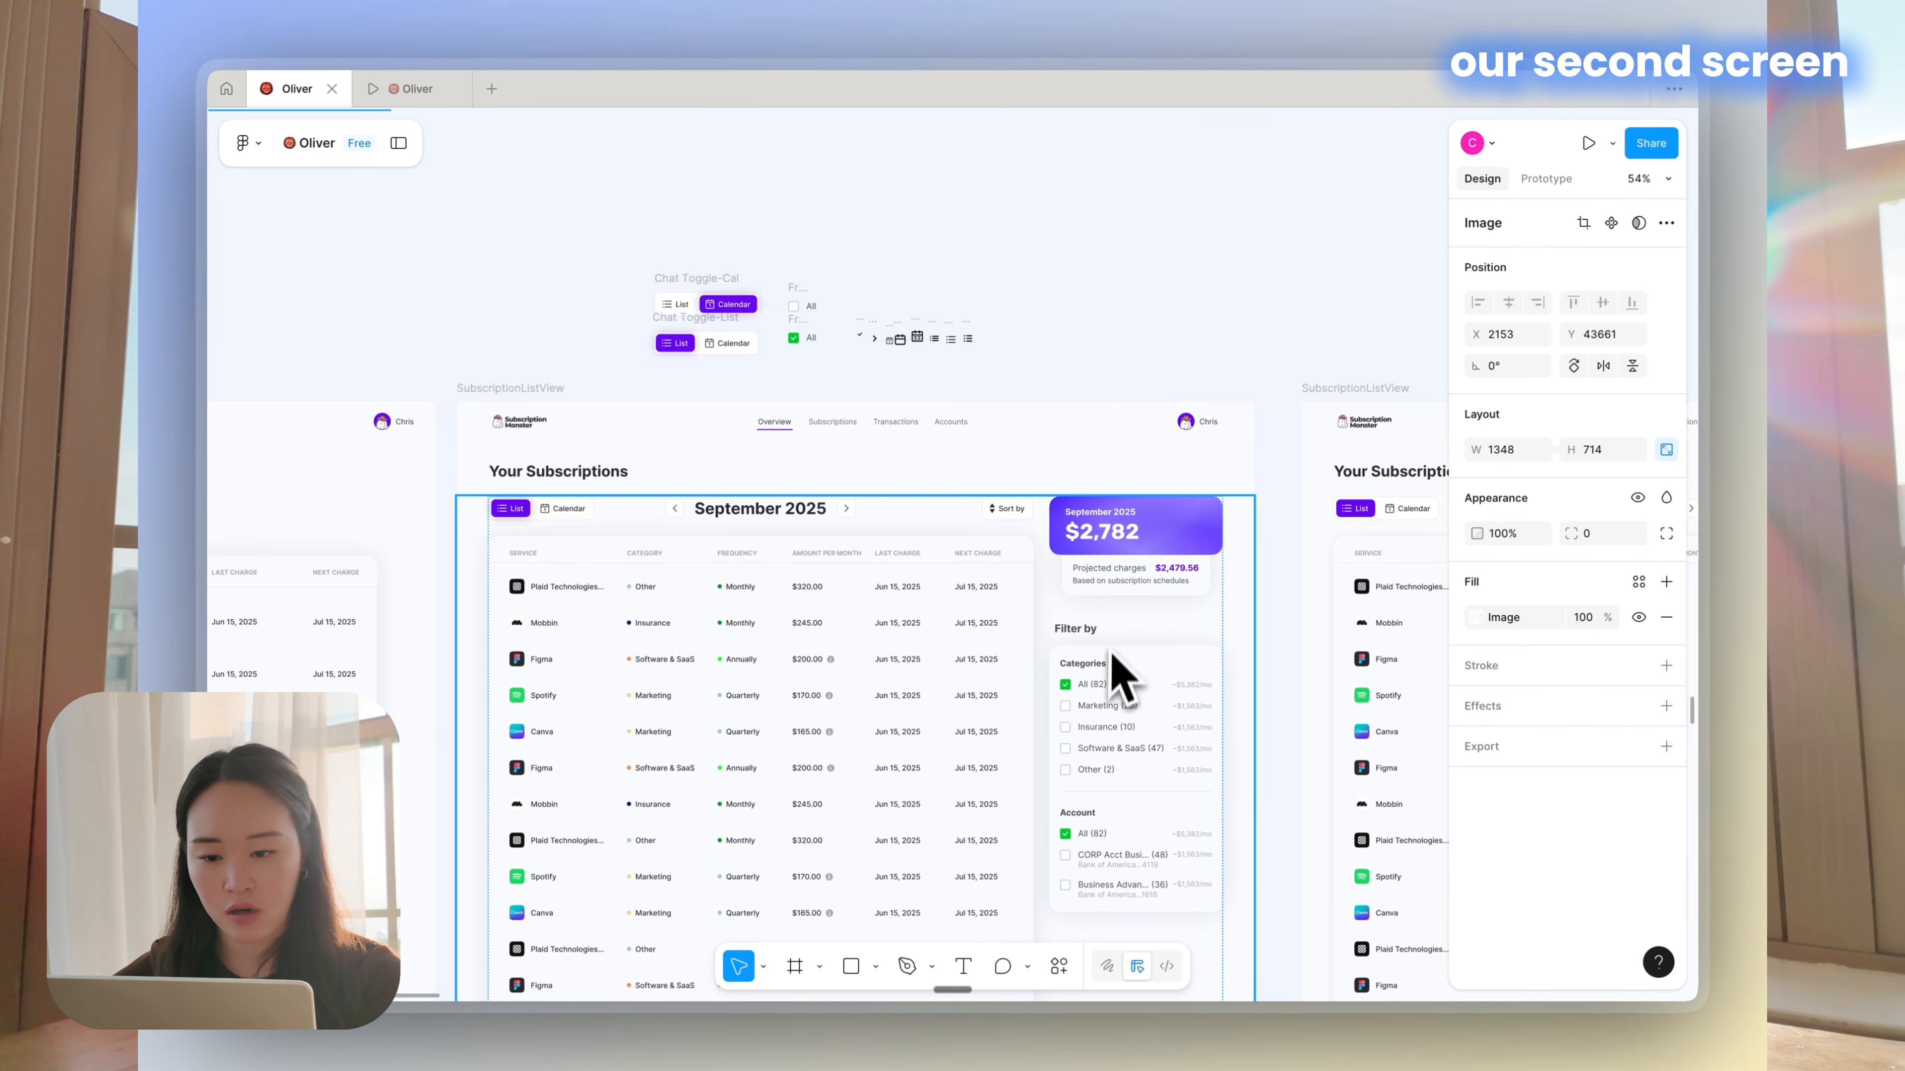
scroll(555, 548, "up", 3)
scroll(547, 526, "up", 2)
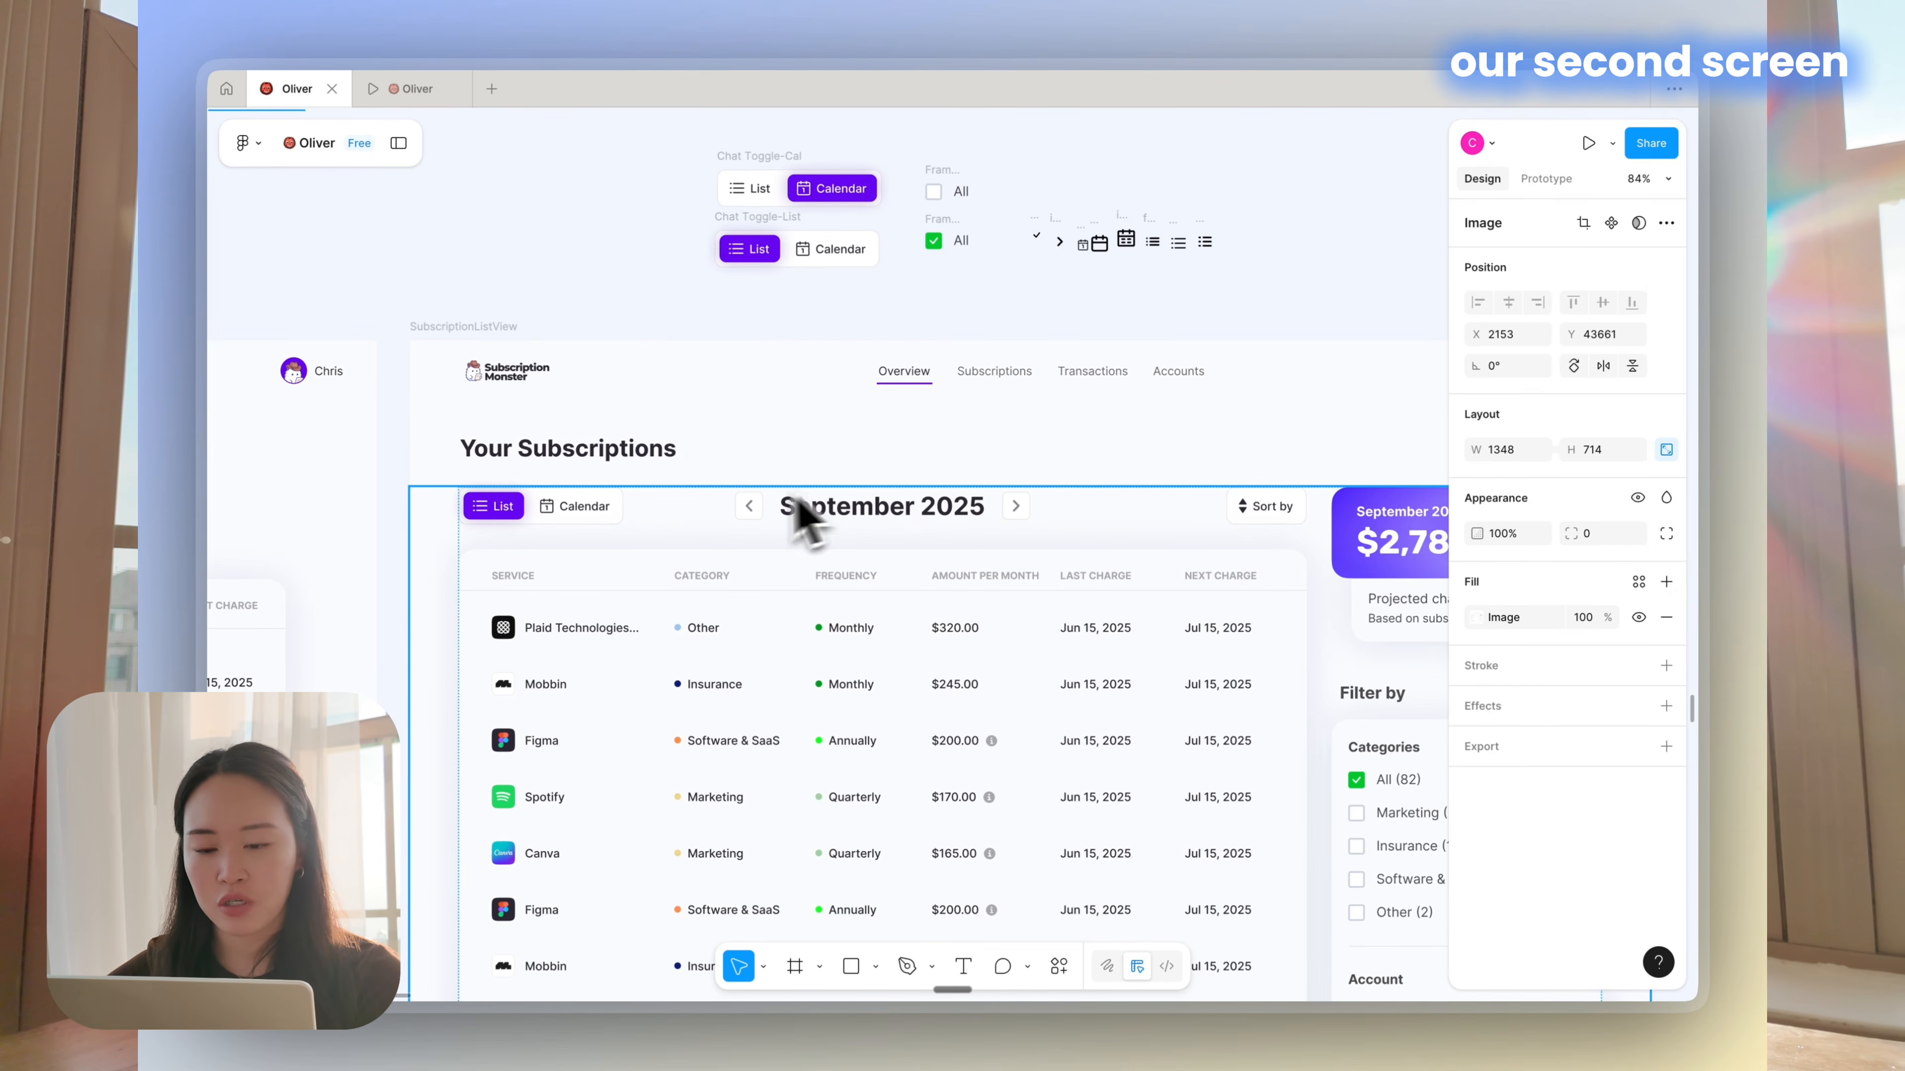
scroll(807, 525, "right", 10)
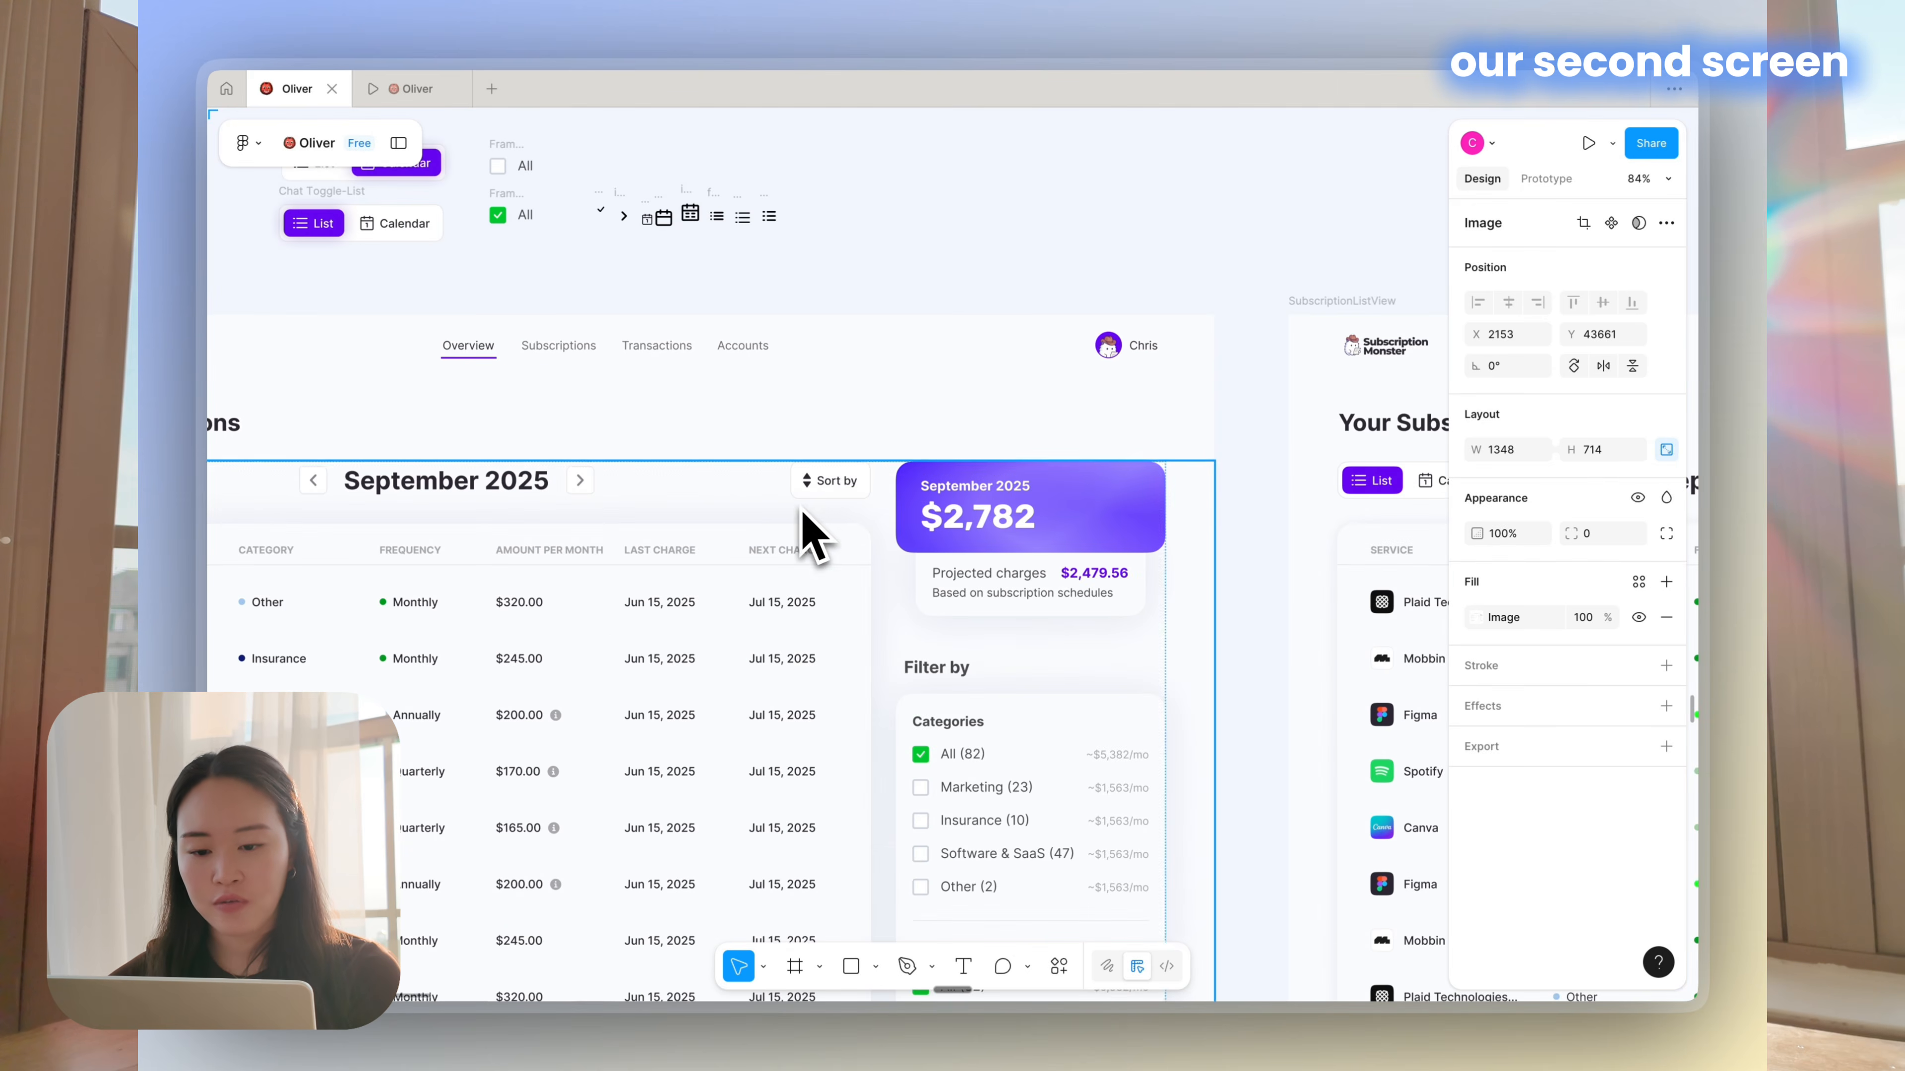
scroll(1109, 480, "down", 2)
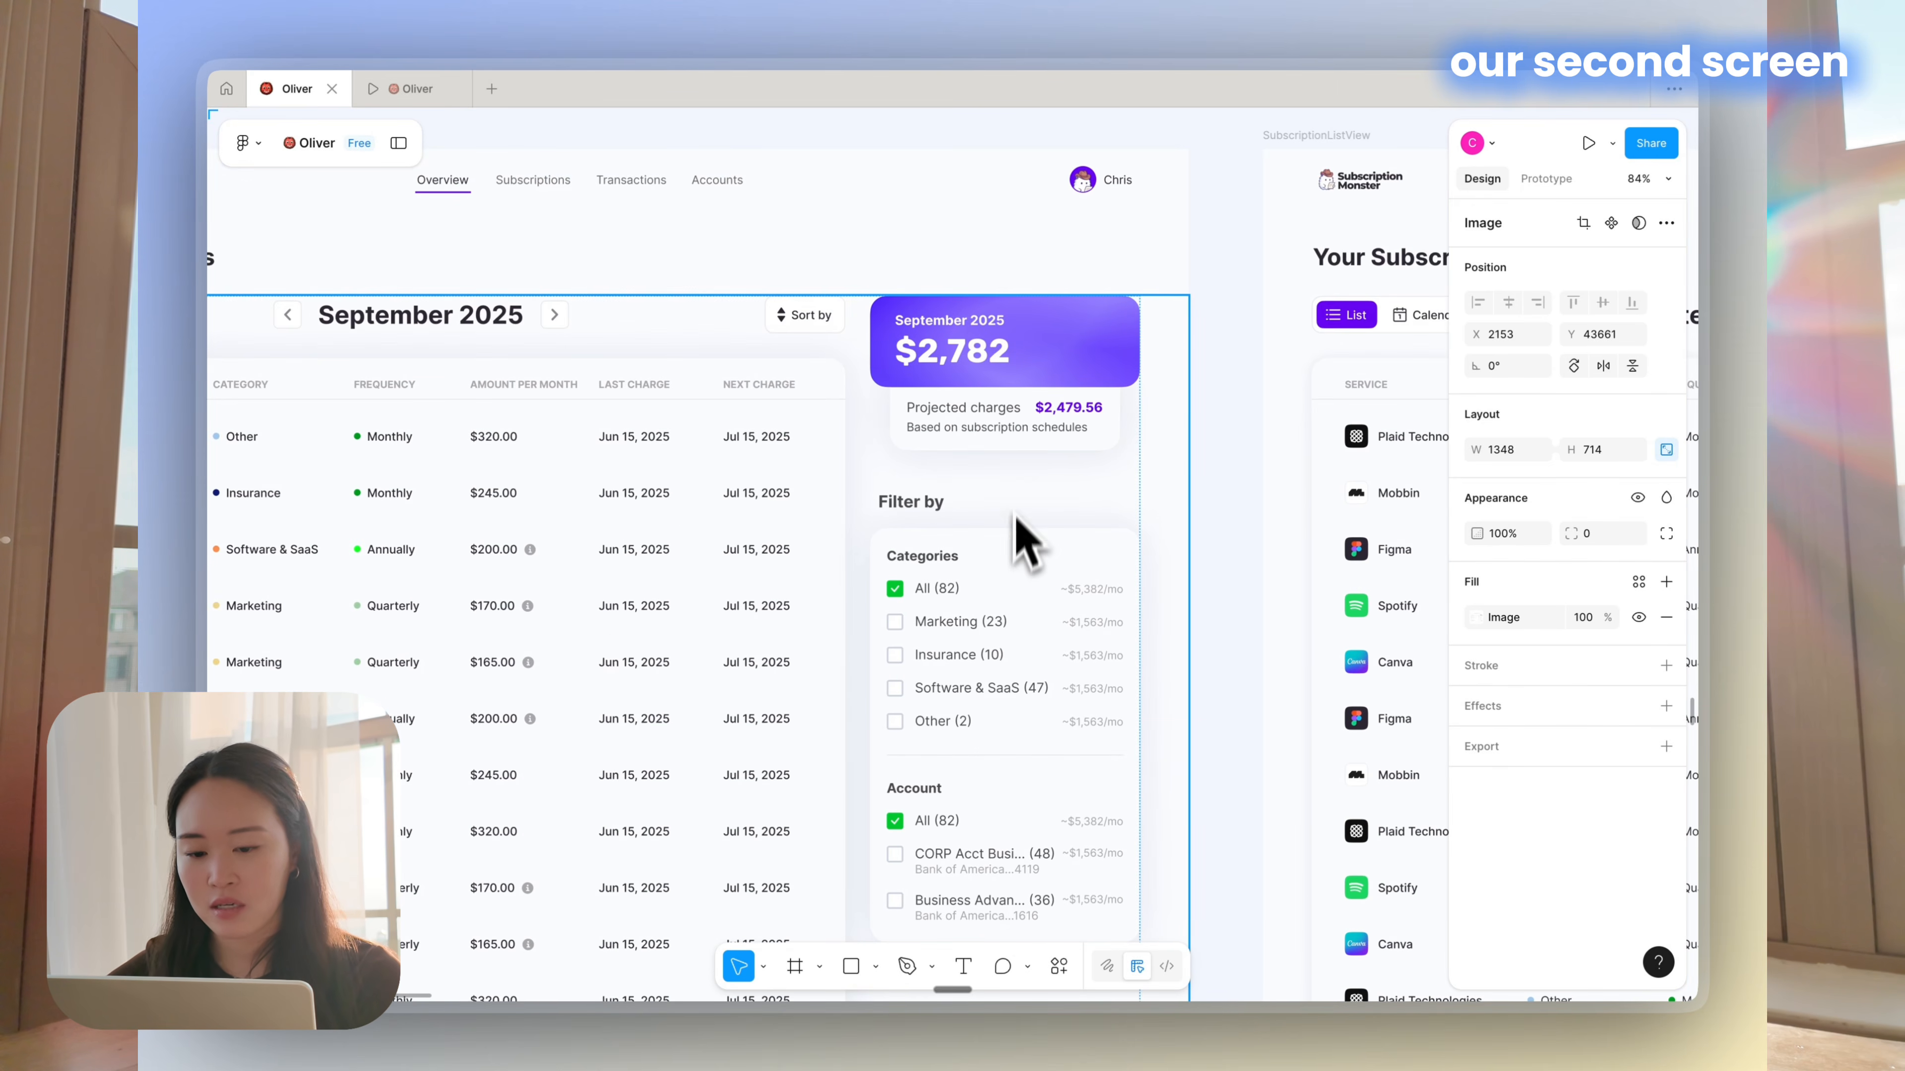
scroll(999, 574, "up", 5)
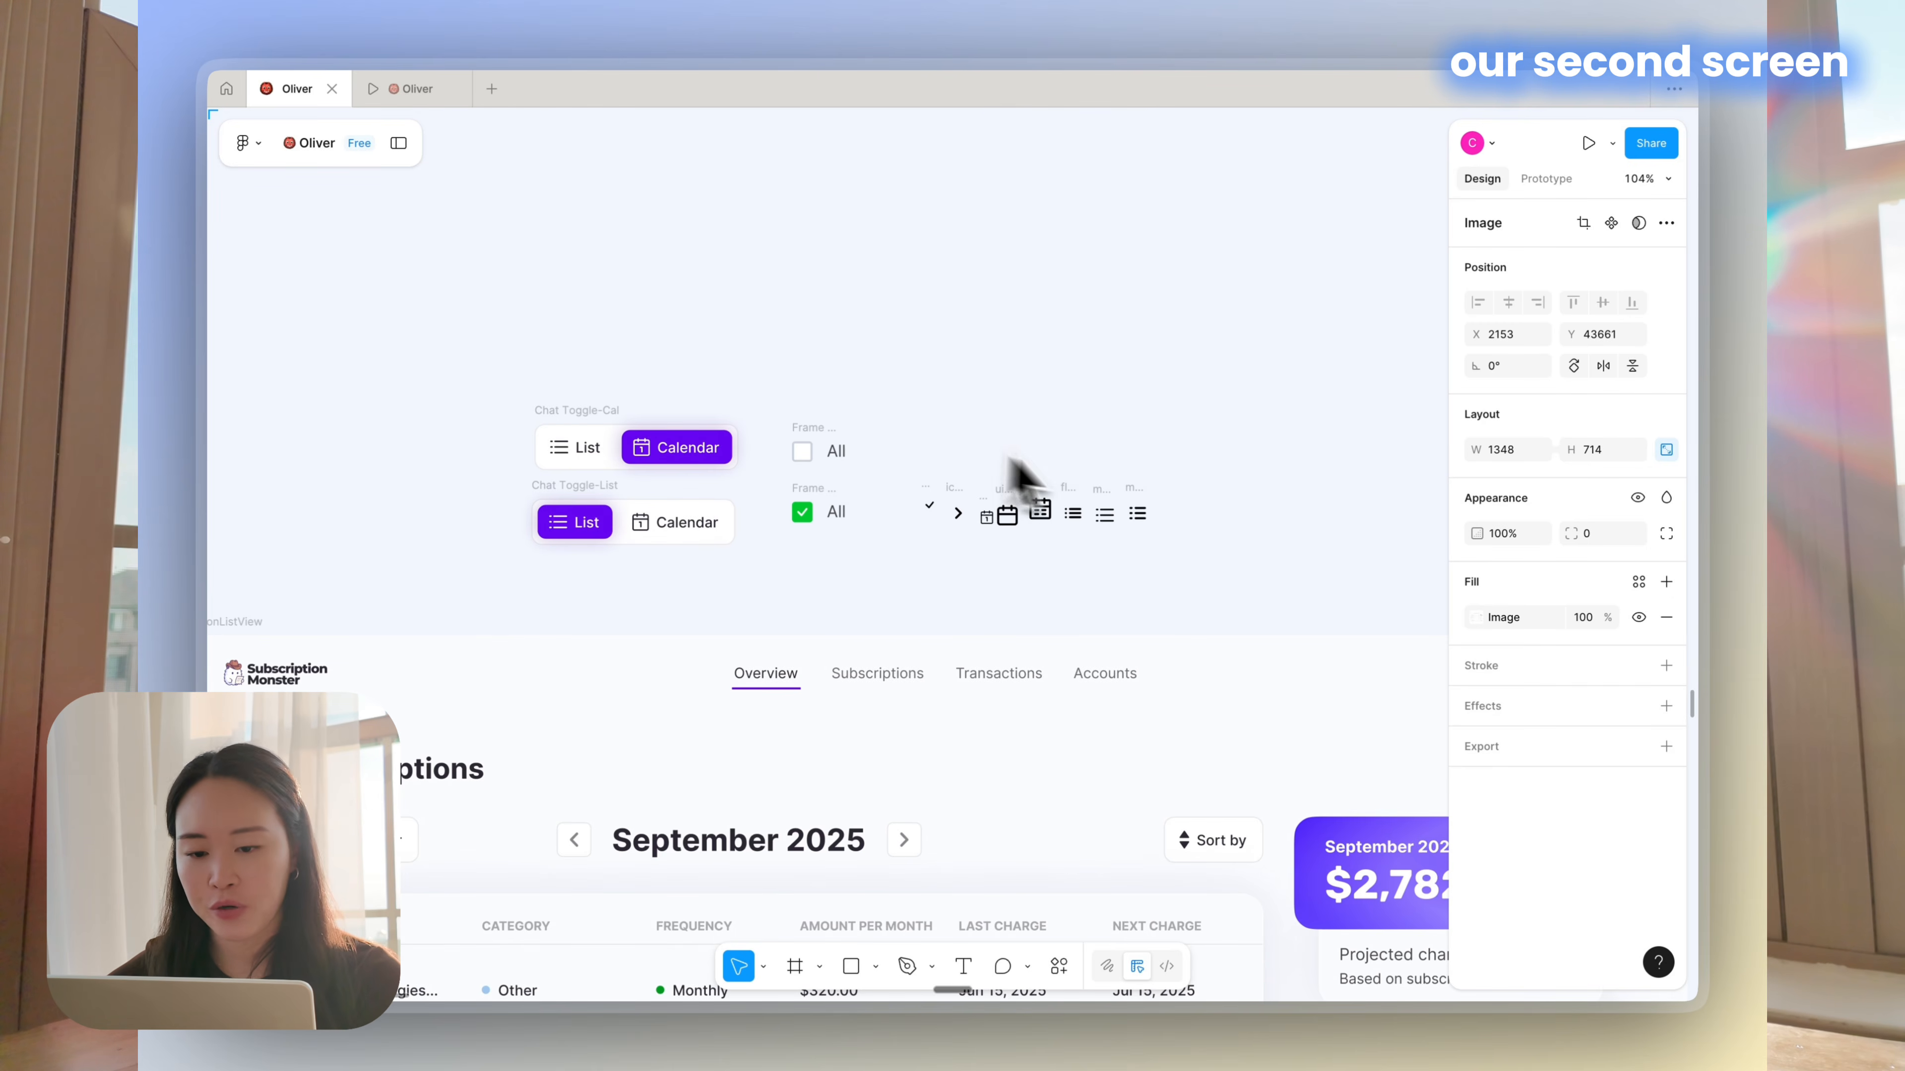
scroll(1038, 525, "down", 5)
scroll(1075, 537, "right", 8)
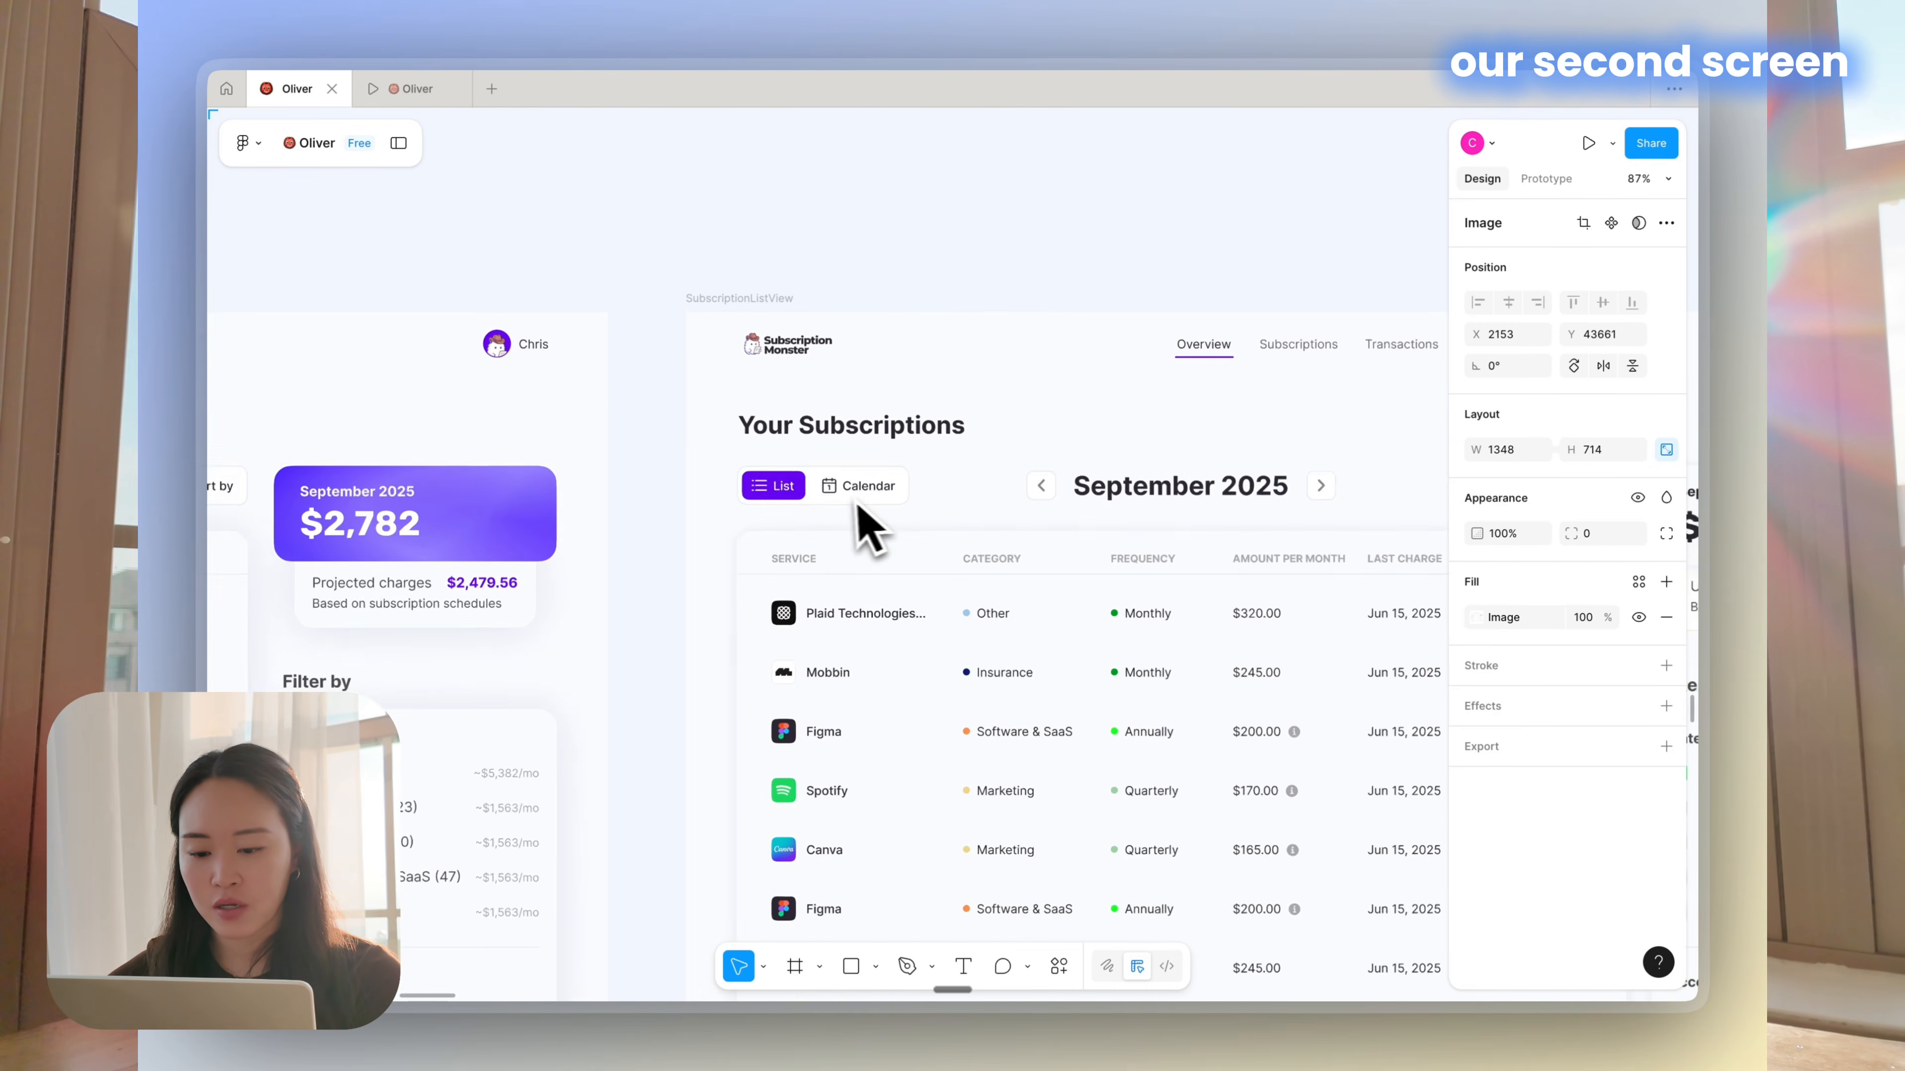
scroll(773, 499, "right", 5)
scroll(473, 473, "right", 2)
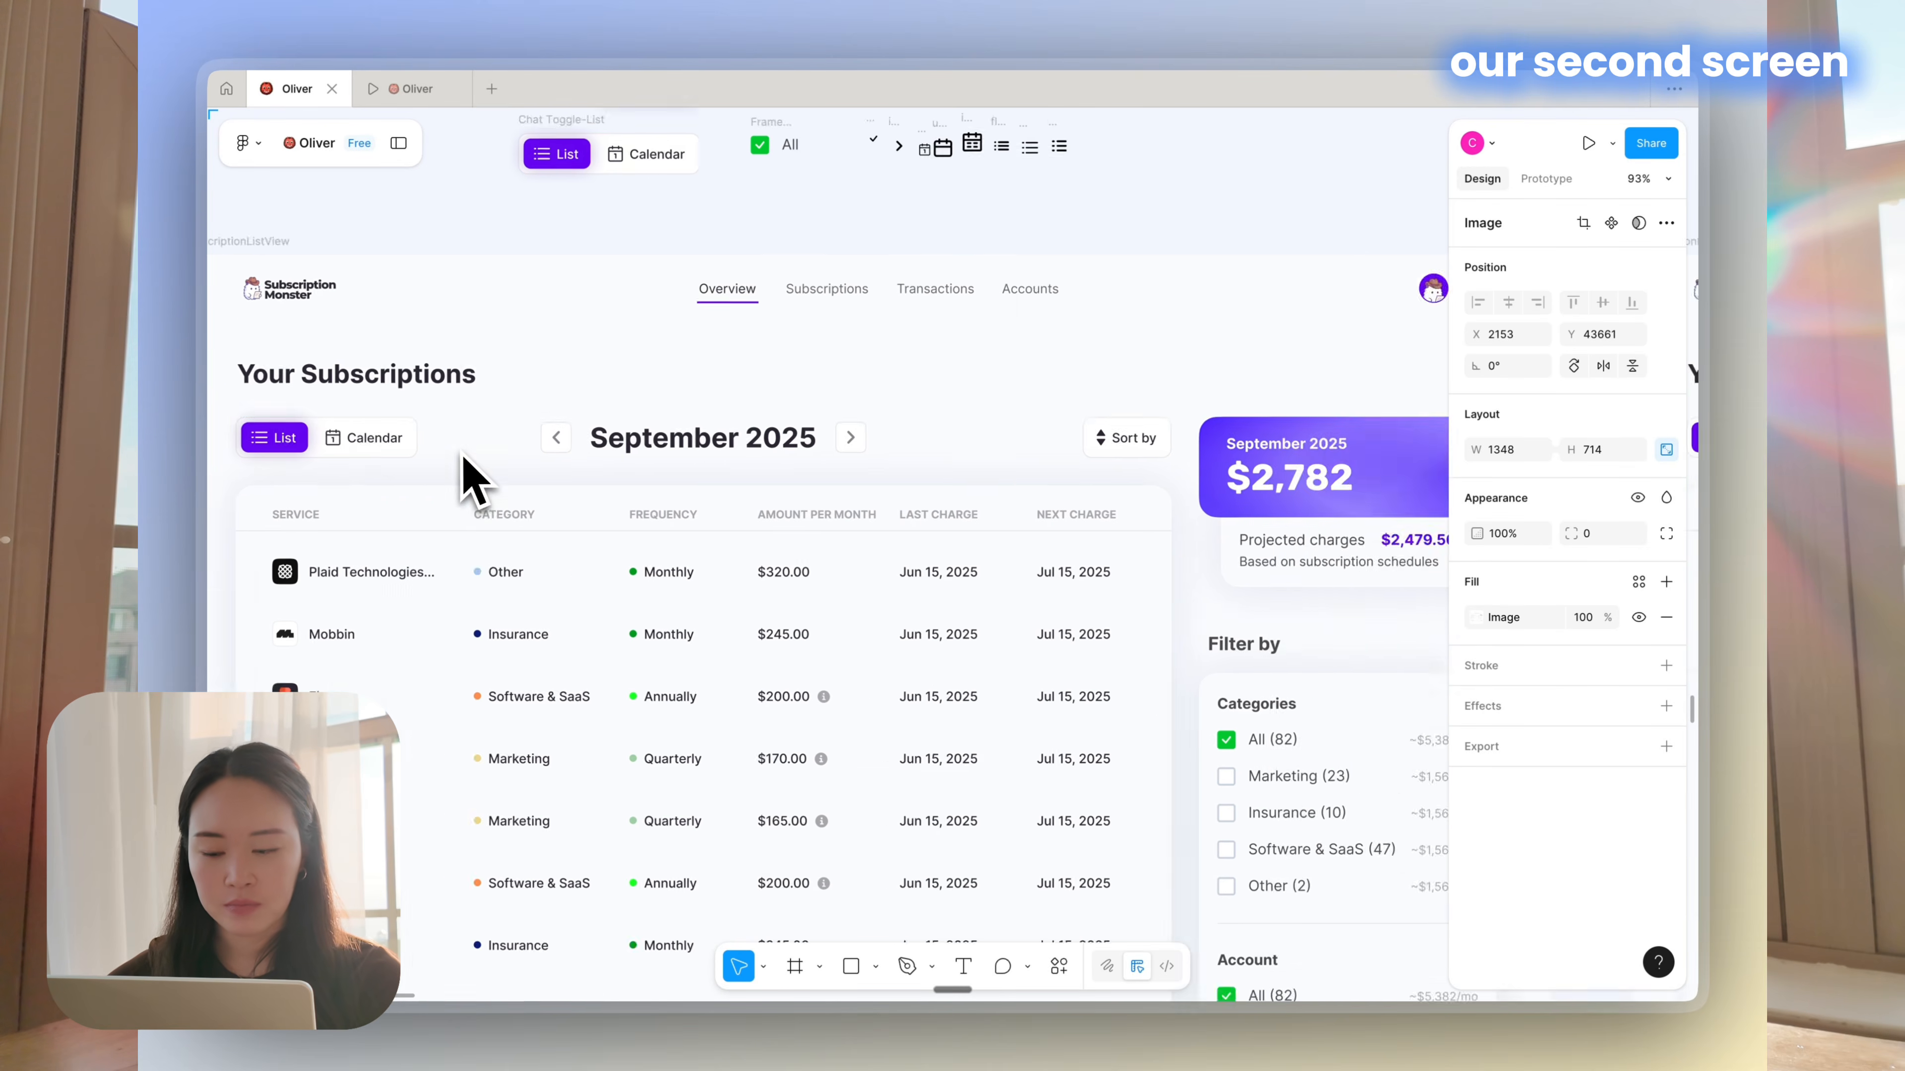
Examine the SubscriptionListView version with the white September 2025 summary card, comparing its table and filters with the purple-card version
scroll(487, 480, "down", 5)
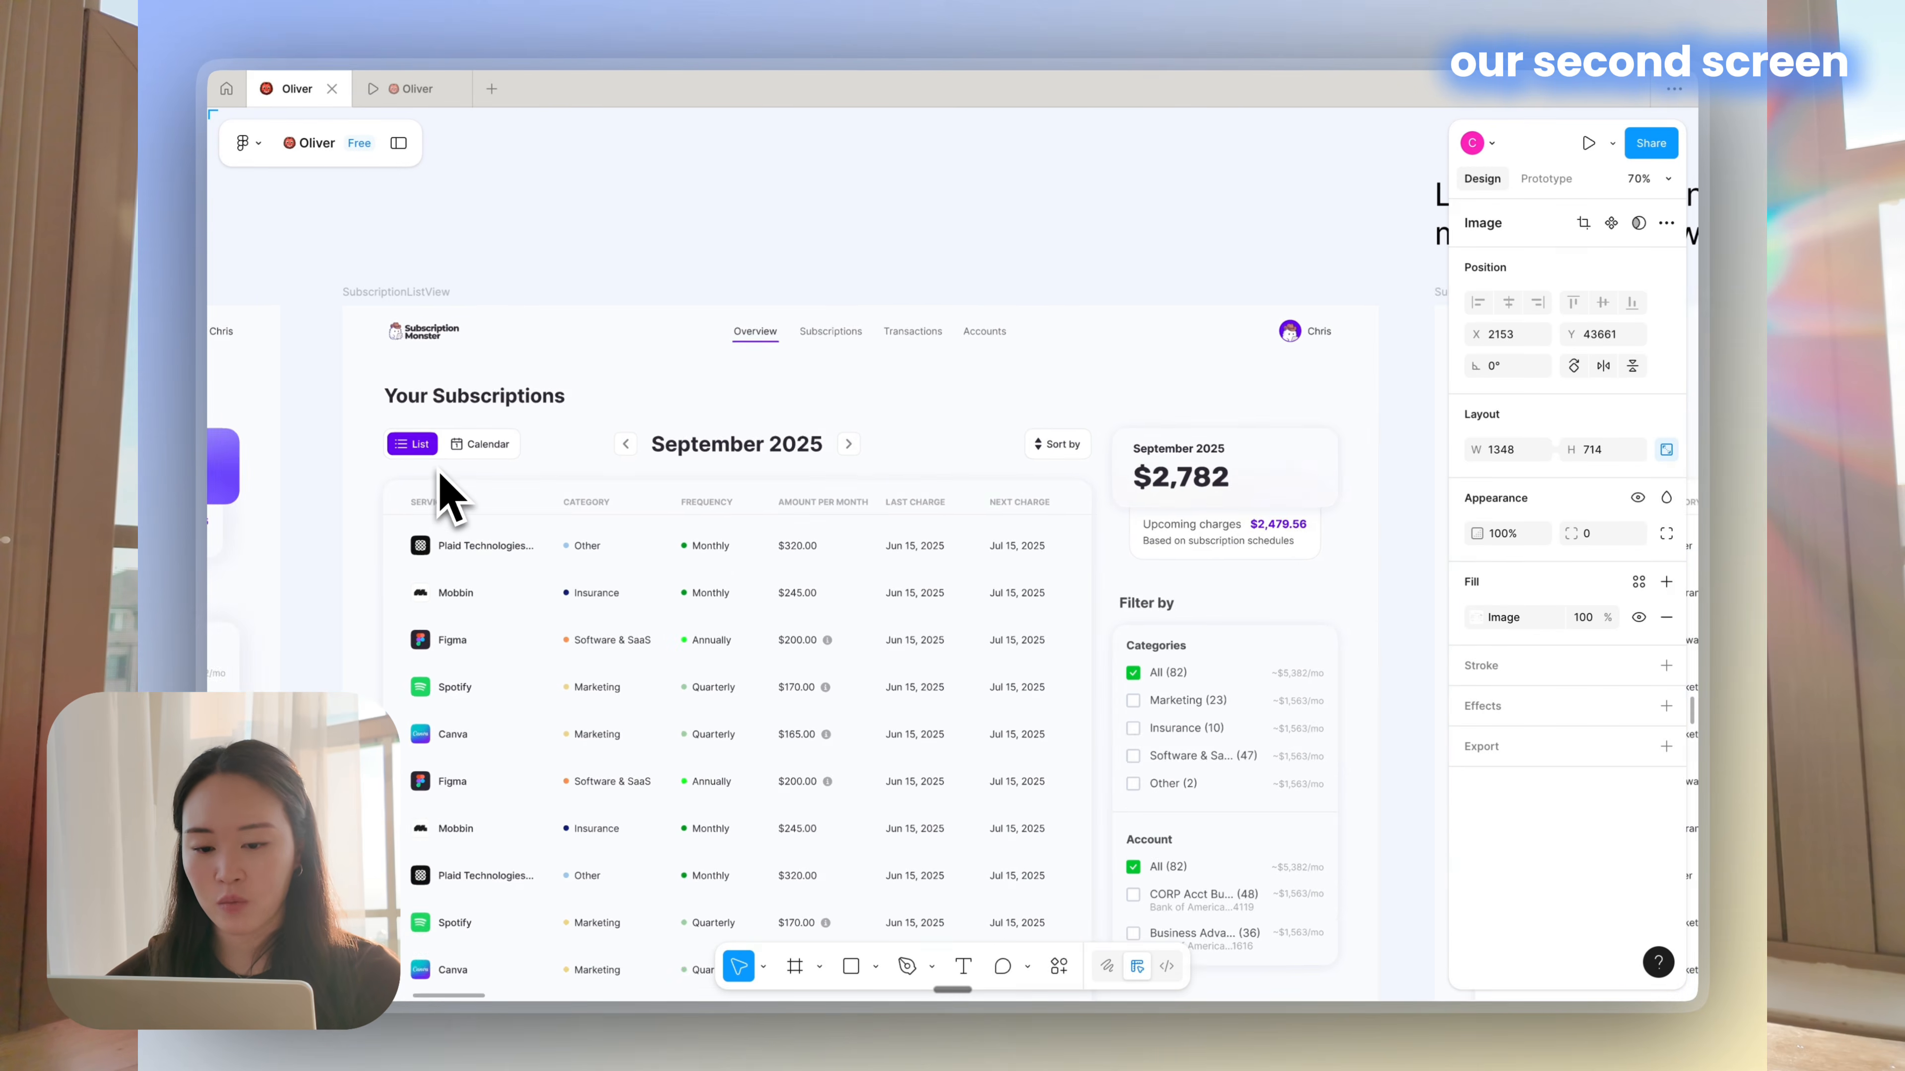
scroll(525, 540, "left", 2)
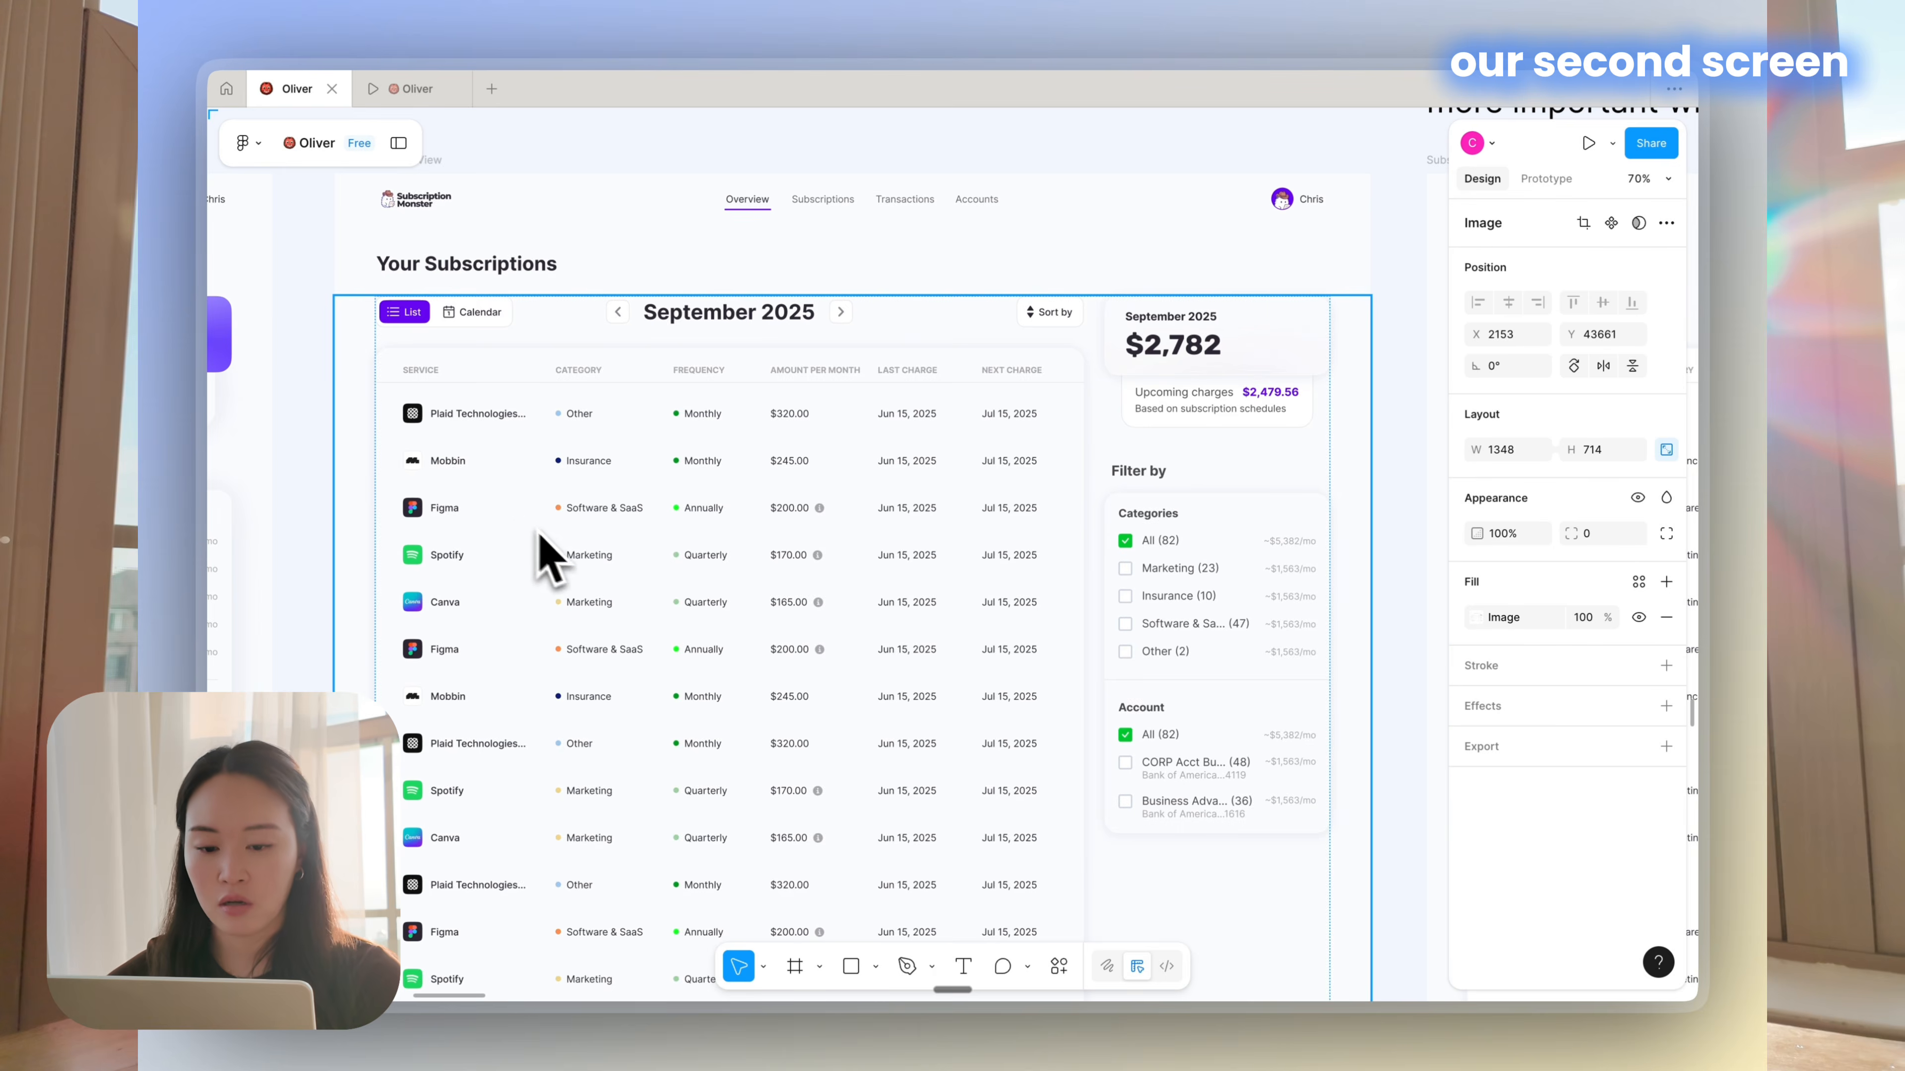
scroll(545, 553, "down", 4)
scroll(766, 455, "down", 2)
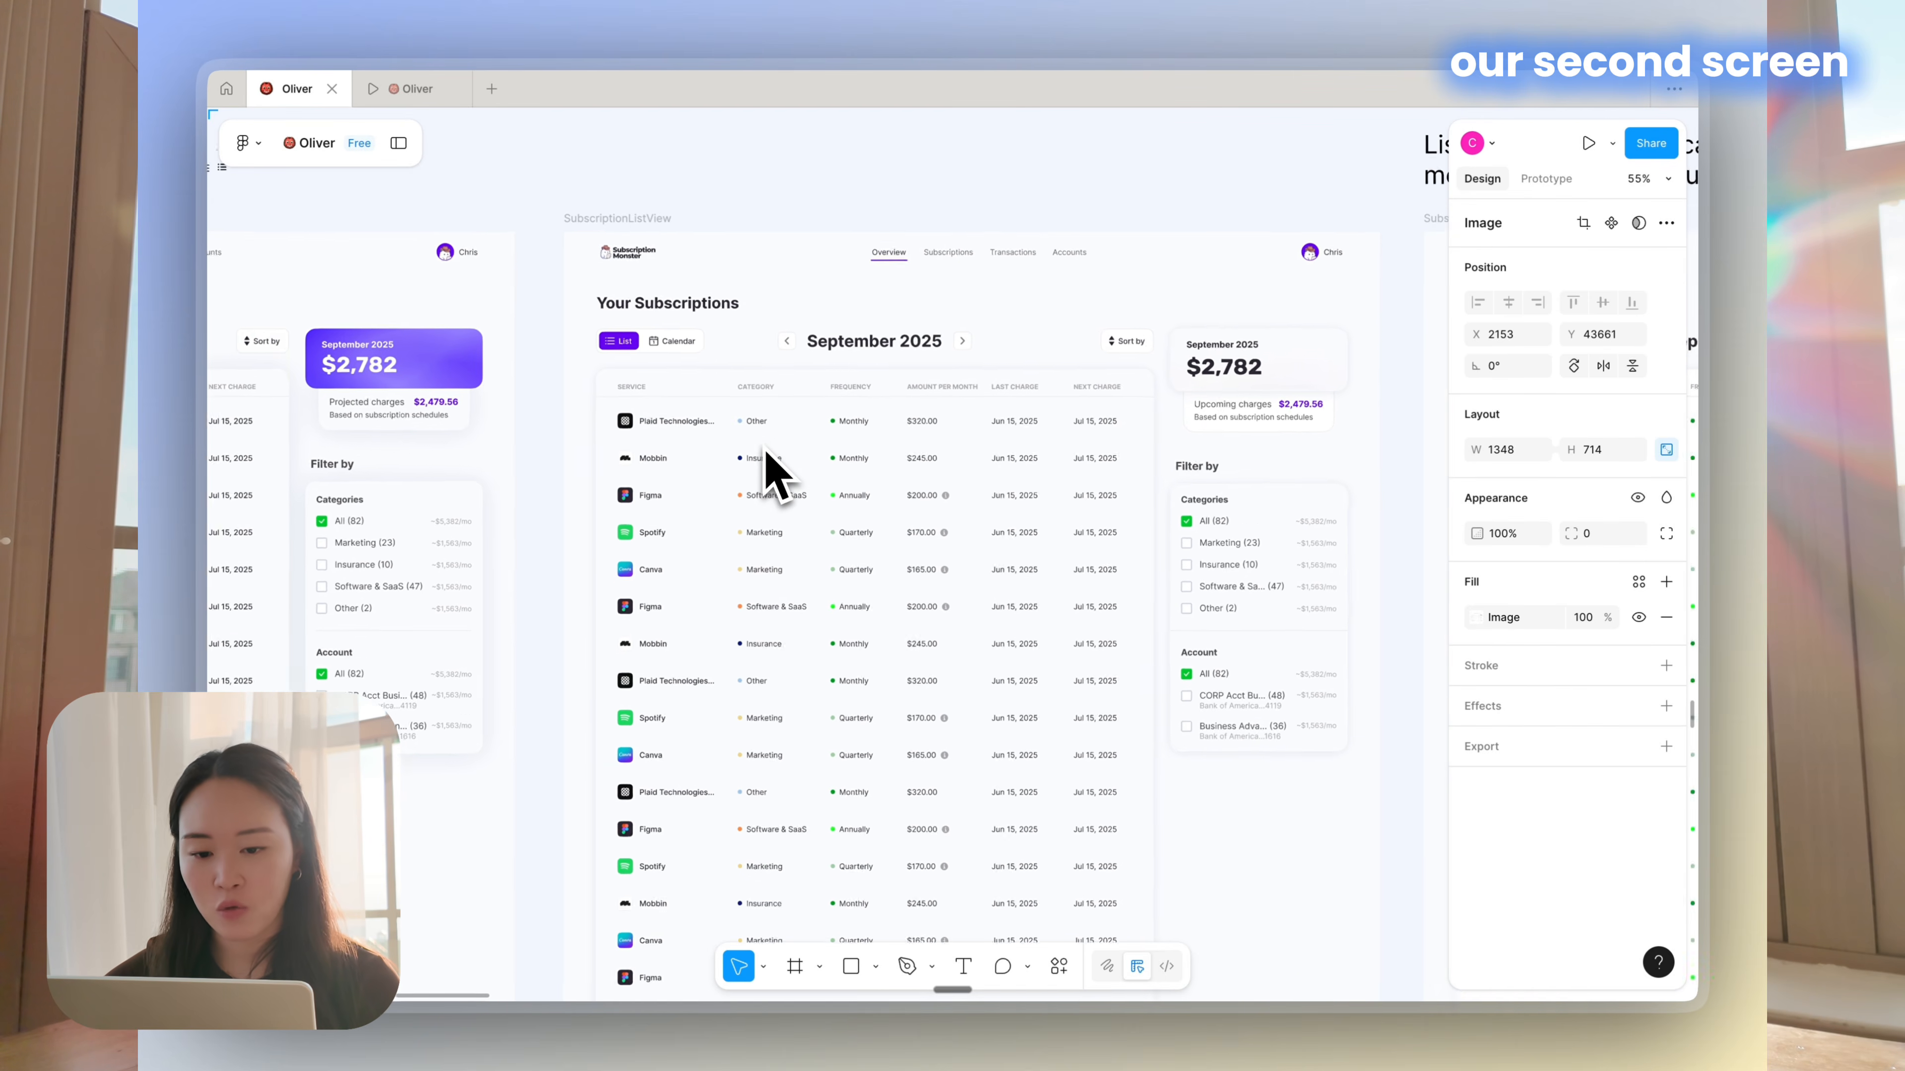
scroll(772, 469, "up", 3)
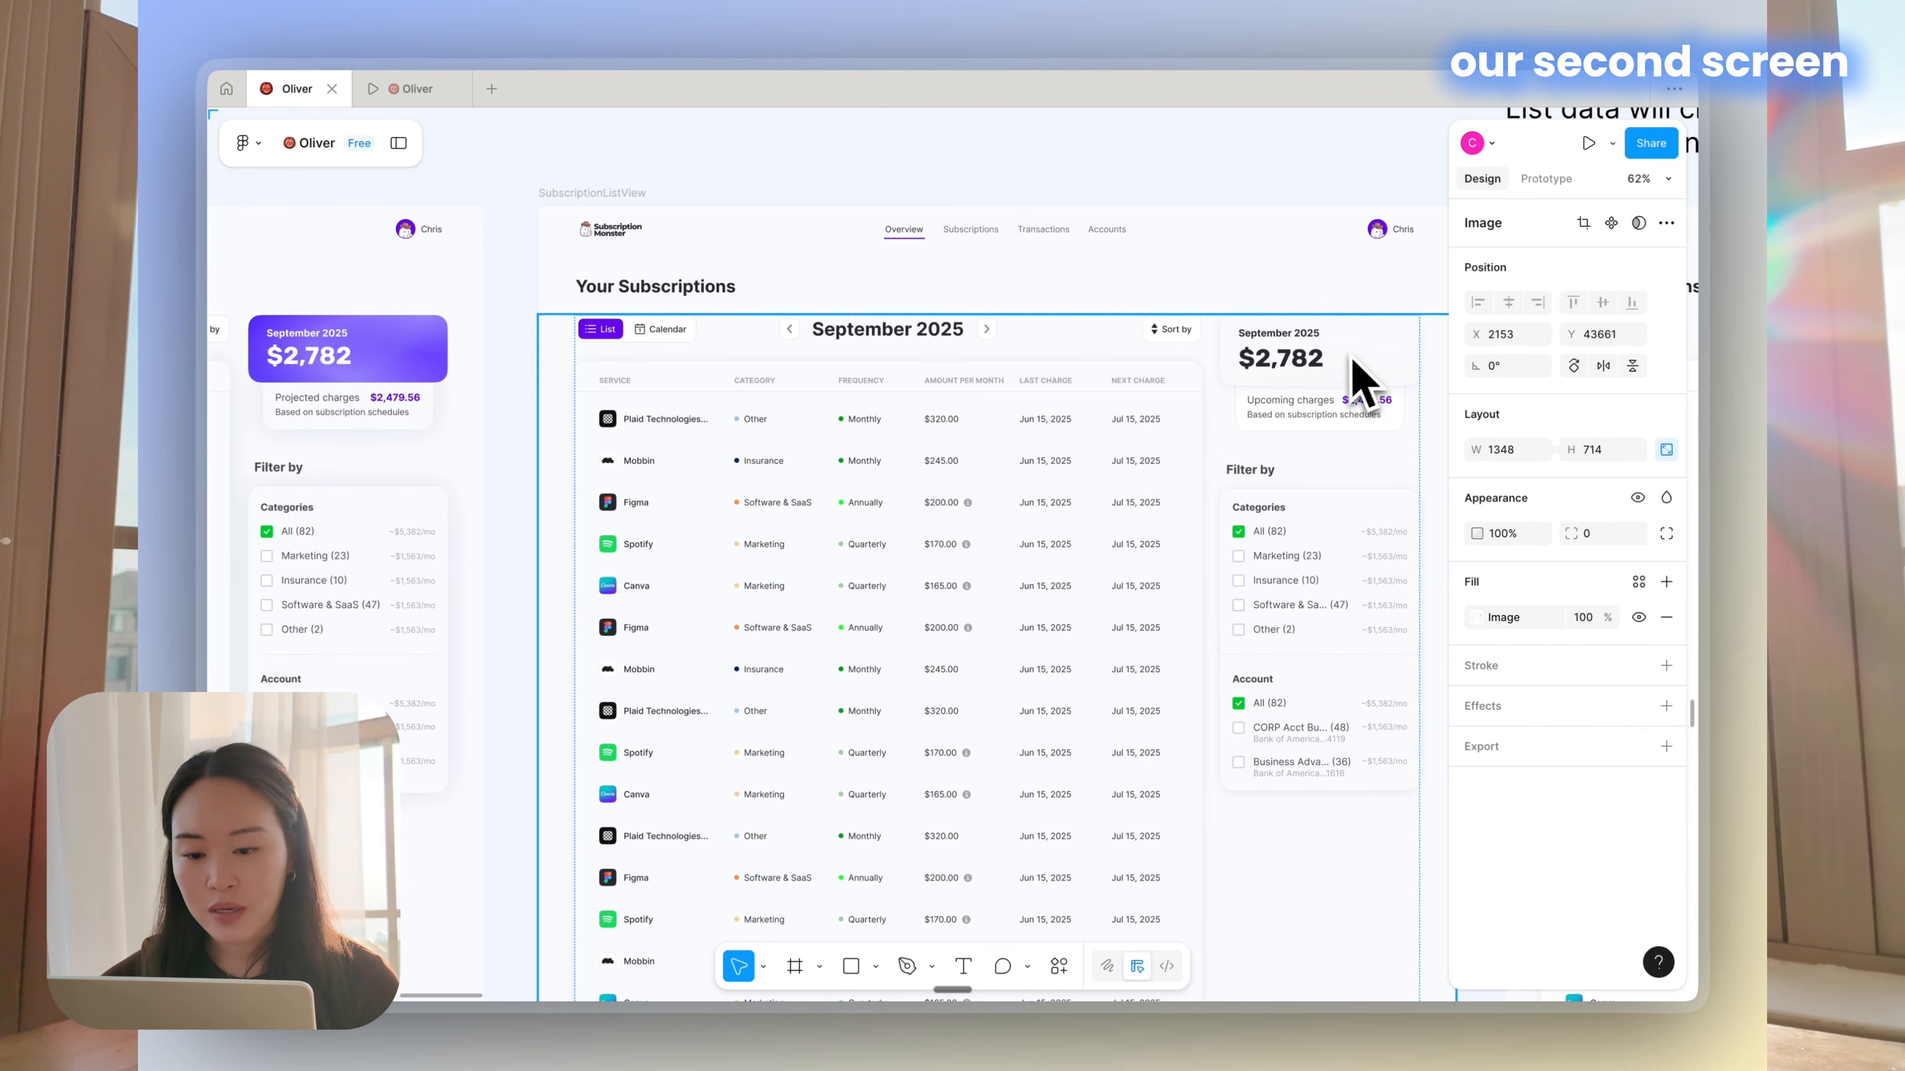
scroll(1334, 375, "up", 4)
scroll(1275, 405, "down", 3)
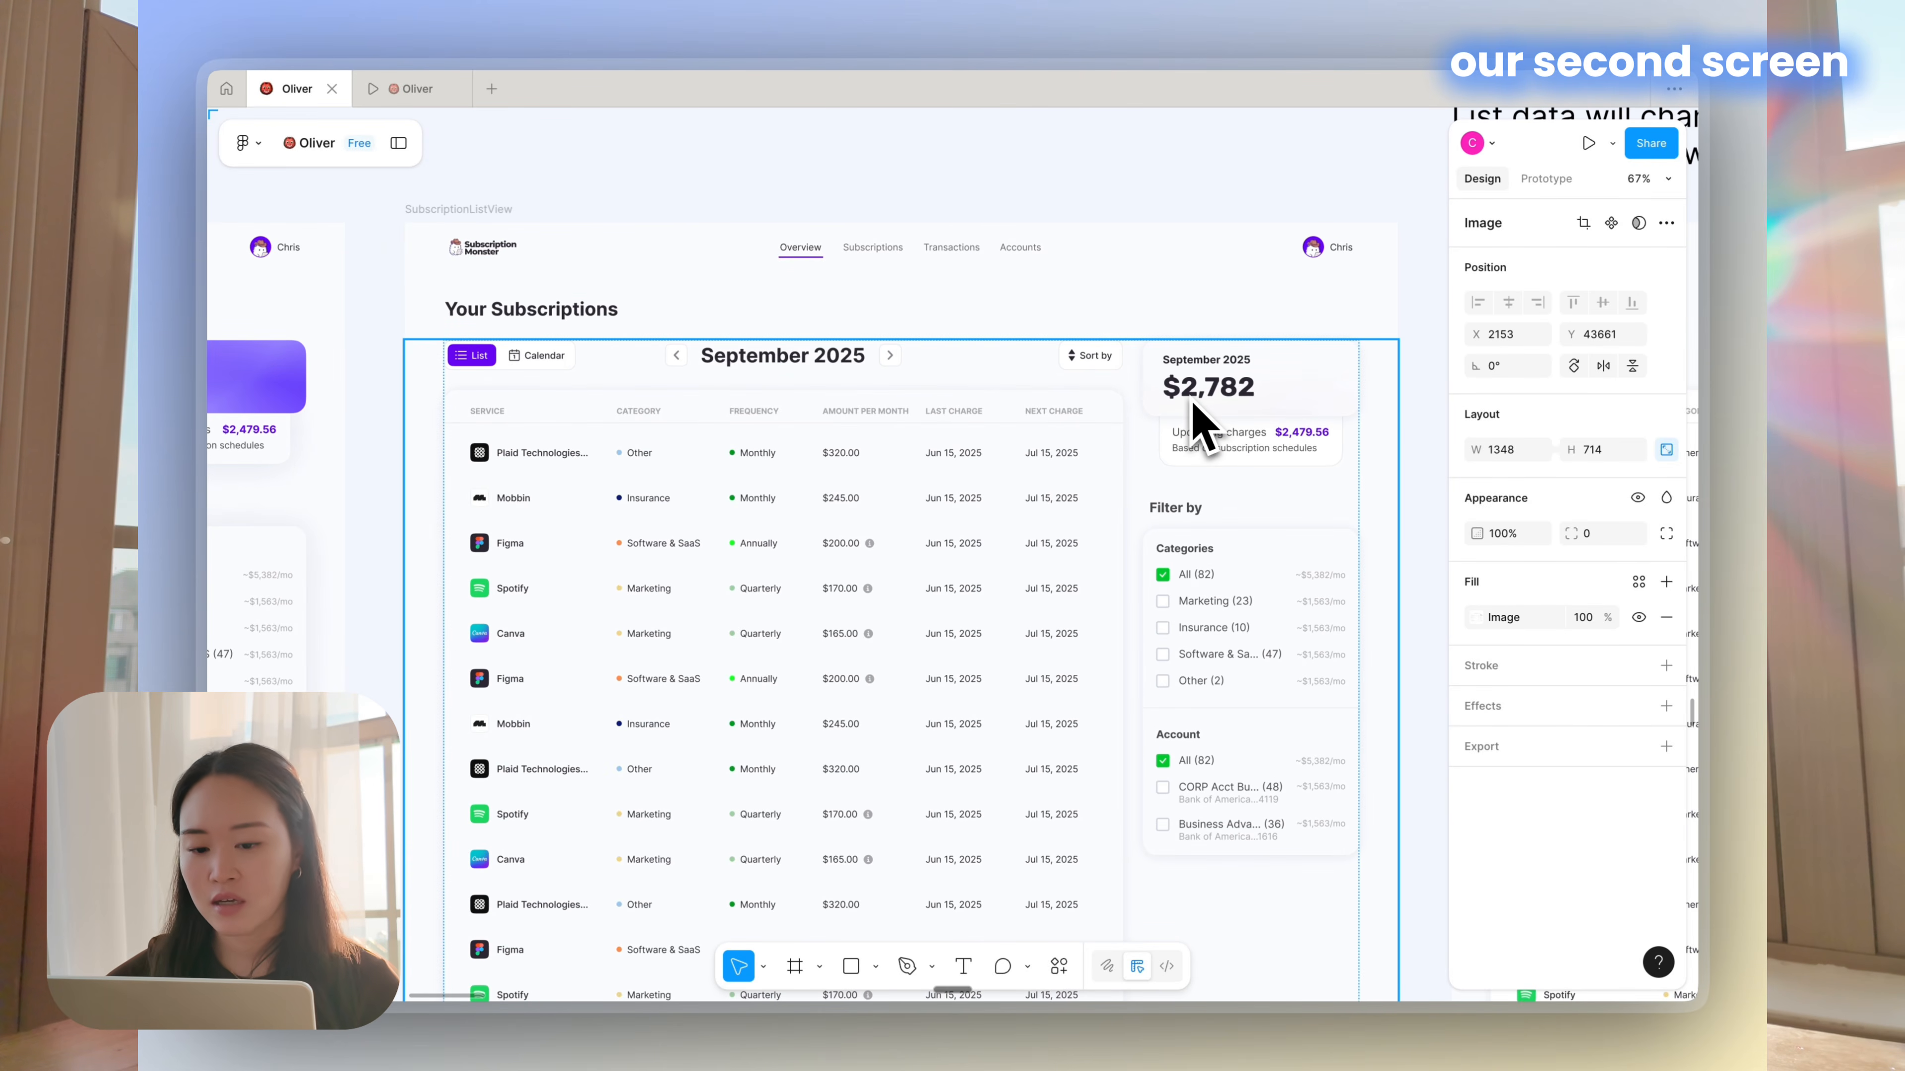
scroll(647, 504, "up", 4)
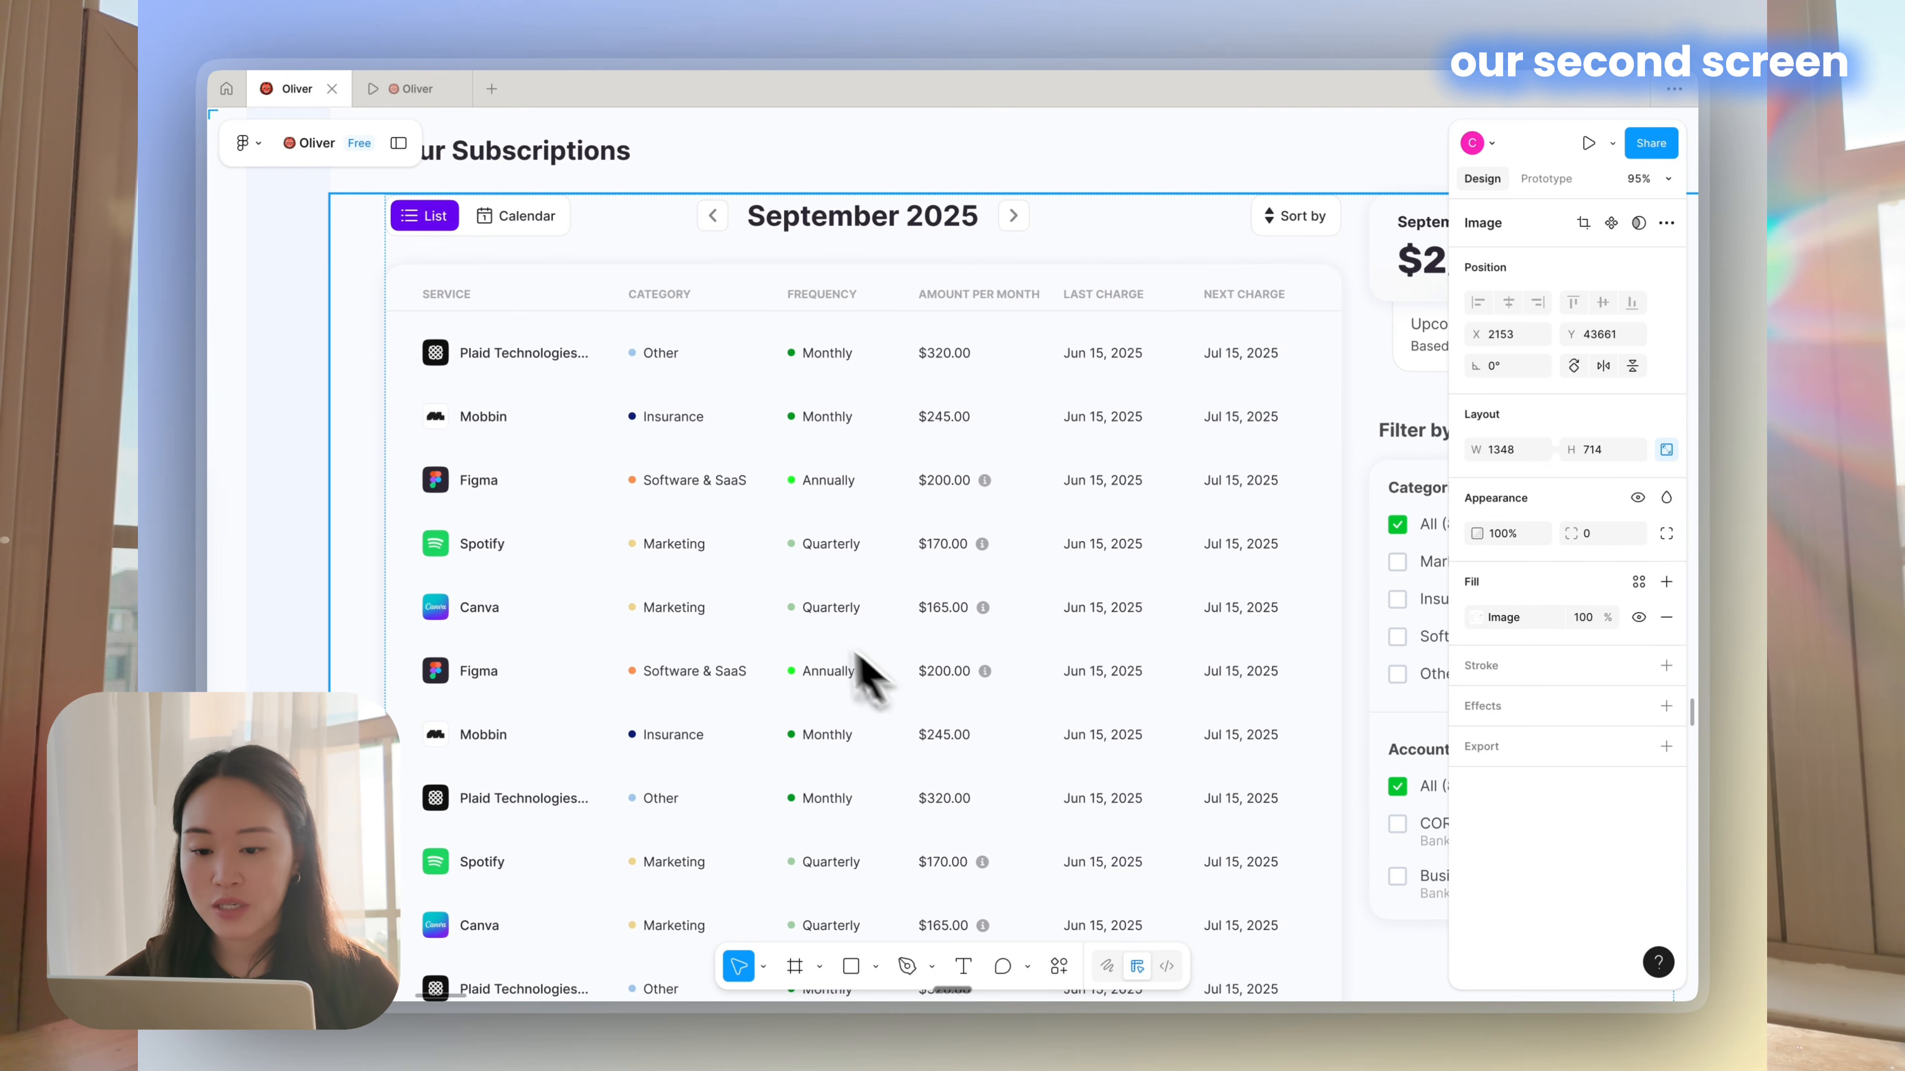
Review the SubscriptionListView - FINAL frame and the note above it about customizable list data
scroll(765, 604, "down", 6)
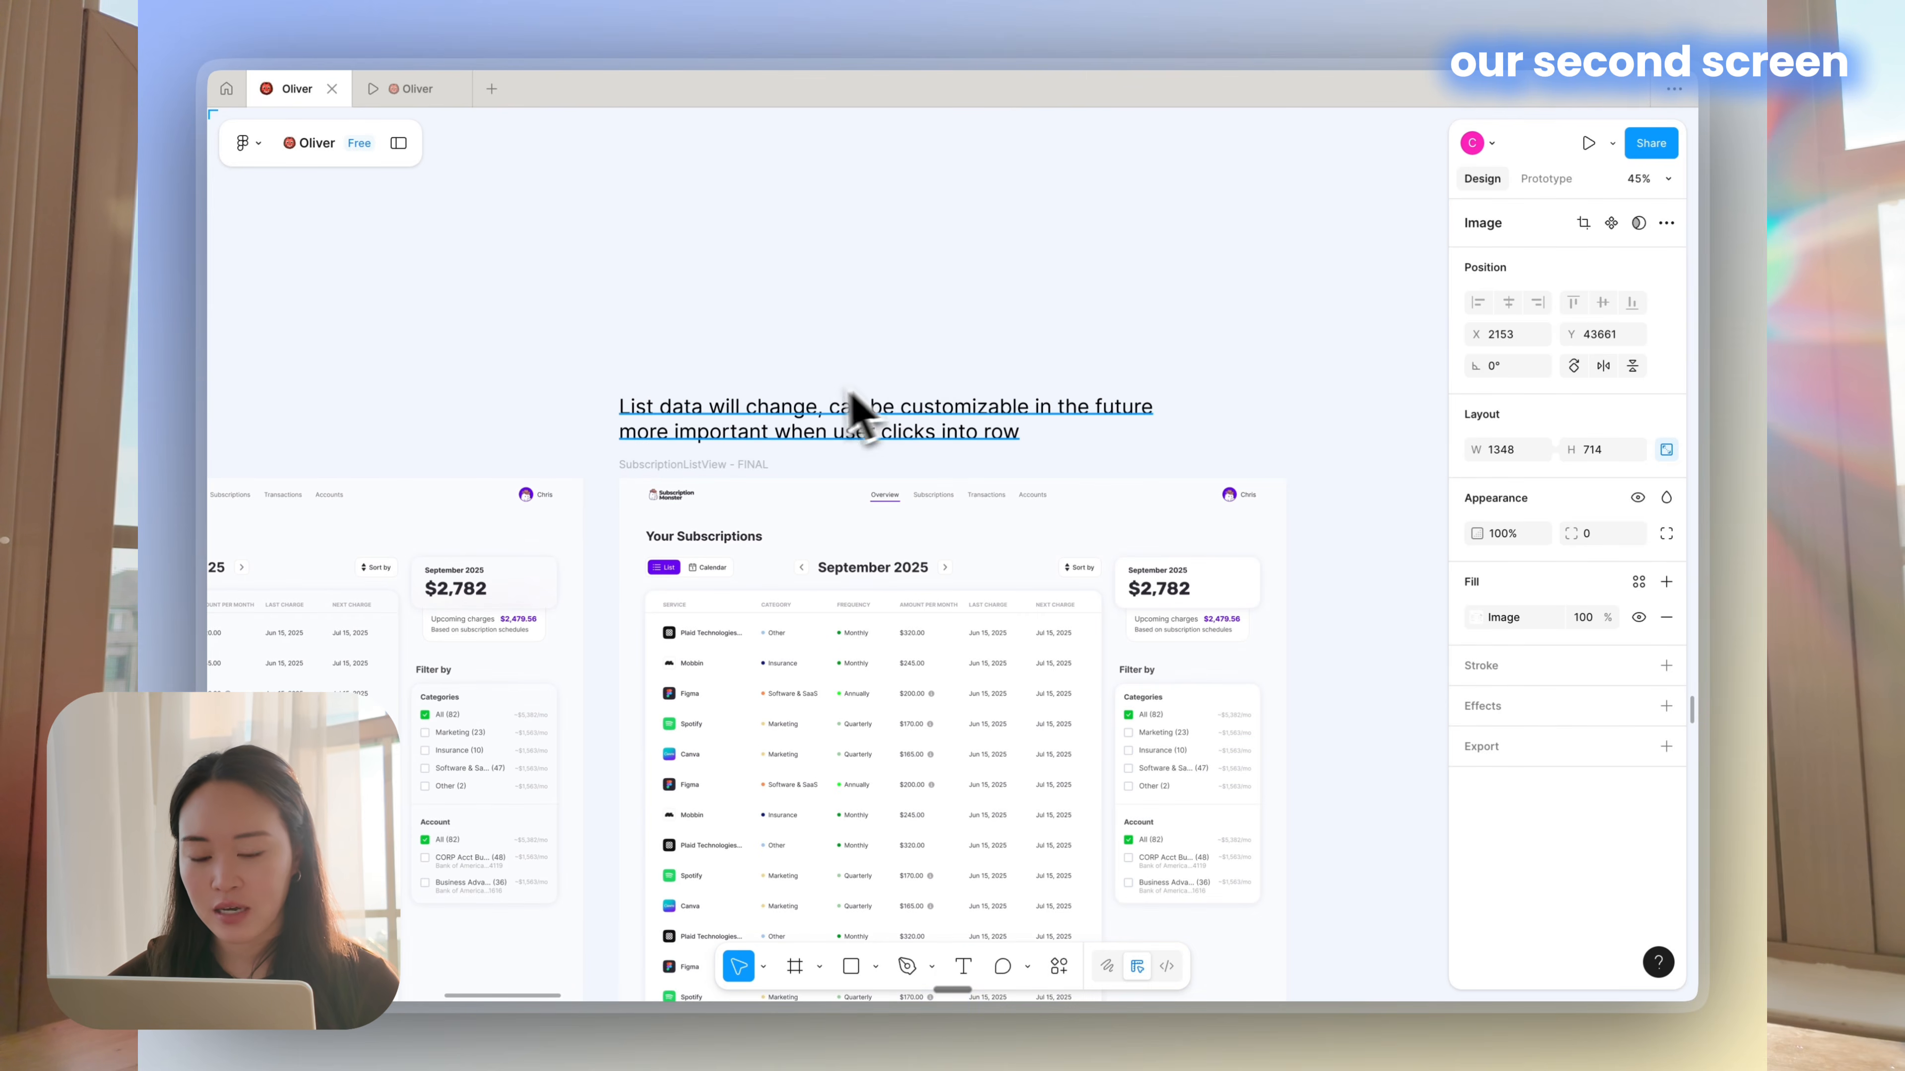
scroll(859, 413, "up", 2)
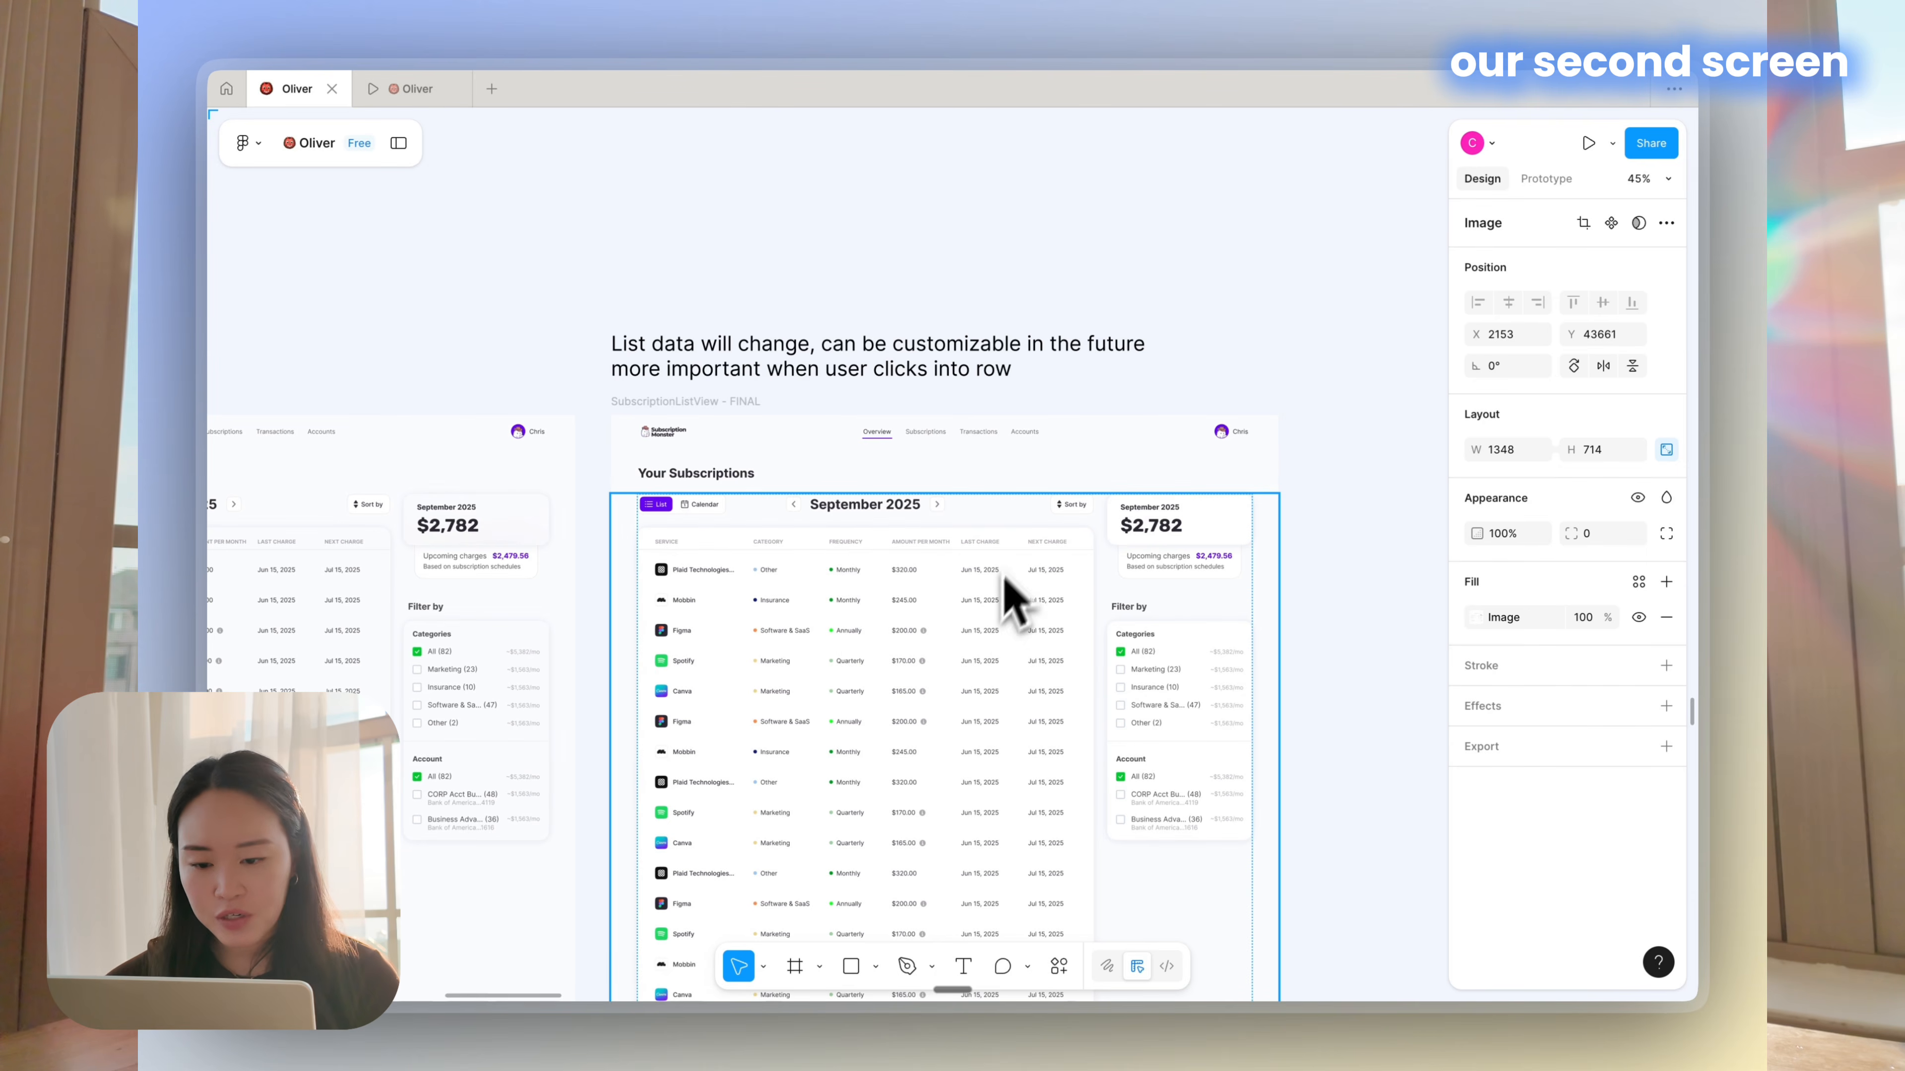
scroll(897, 600, "up", 5)
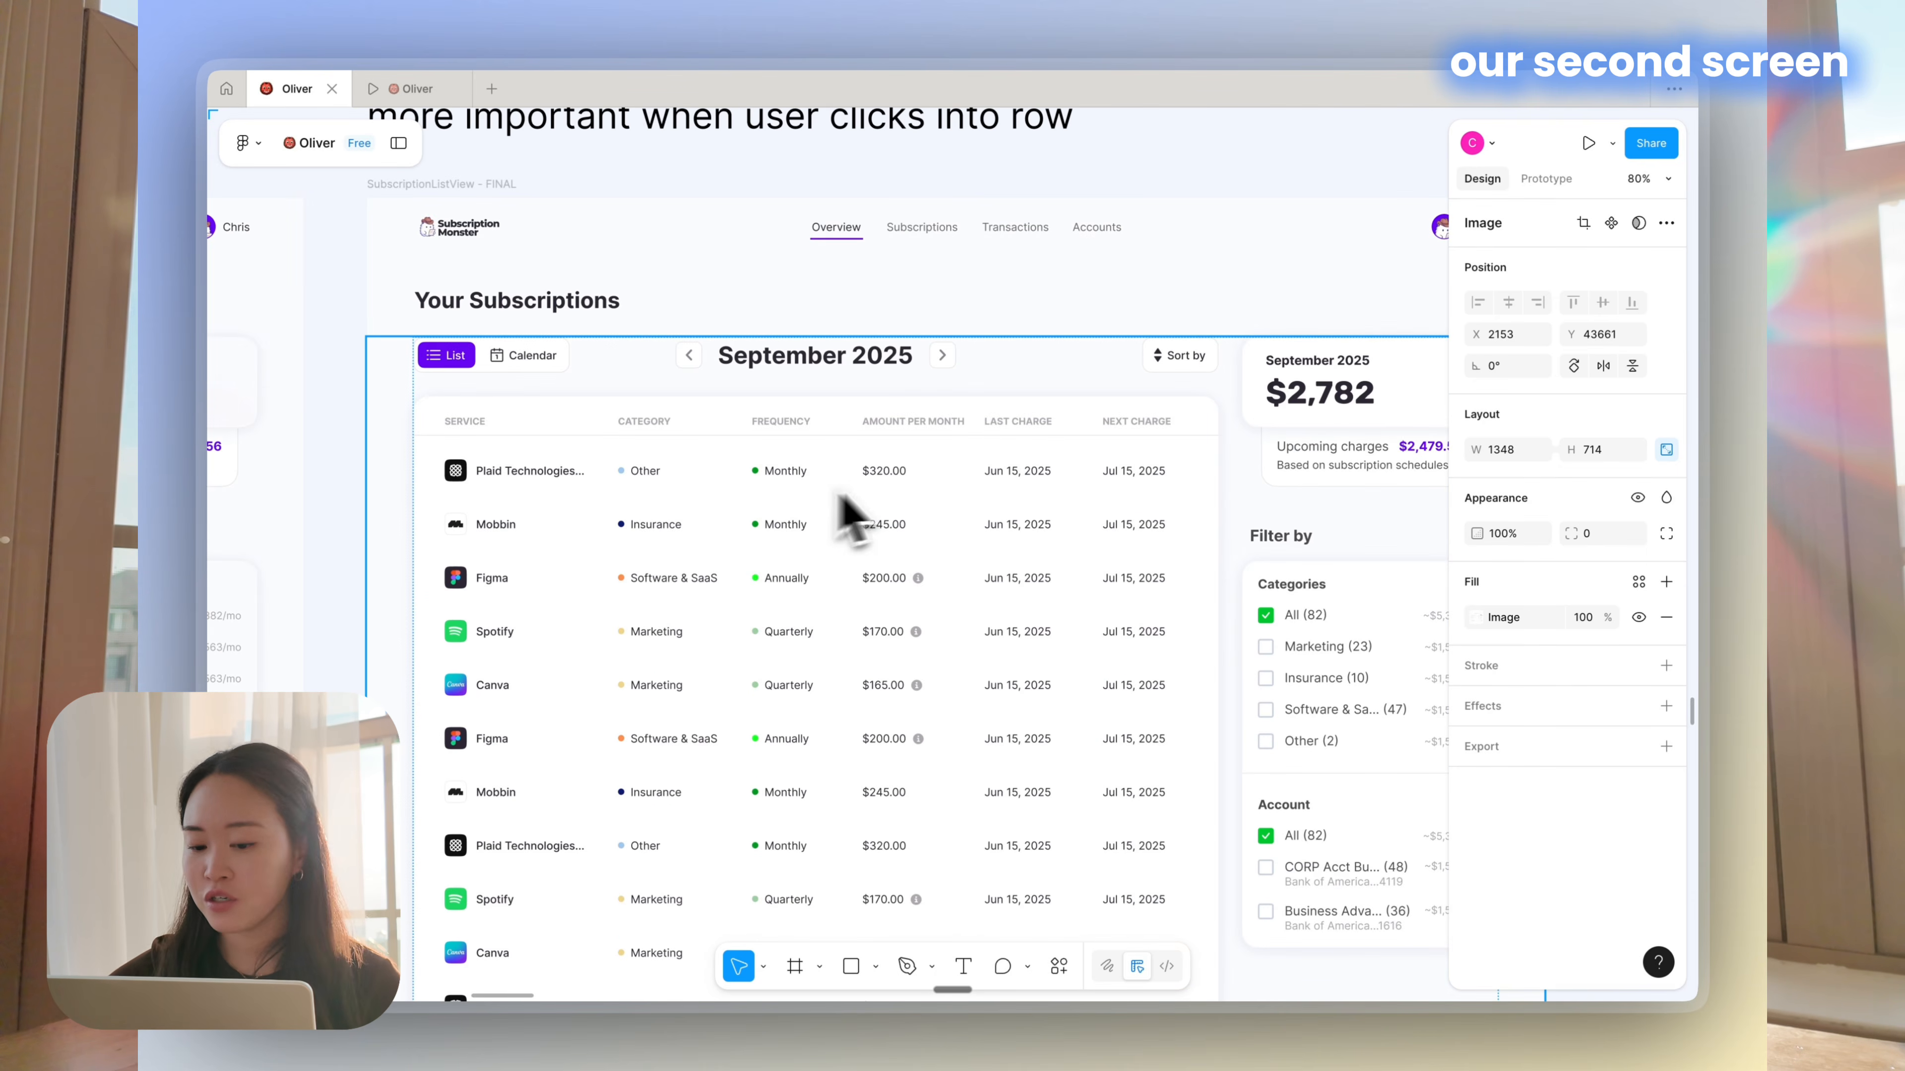
scroll(779, 487, "down", 6)
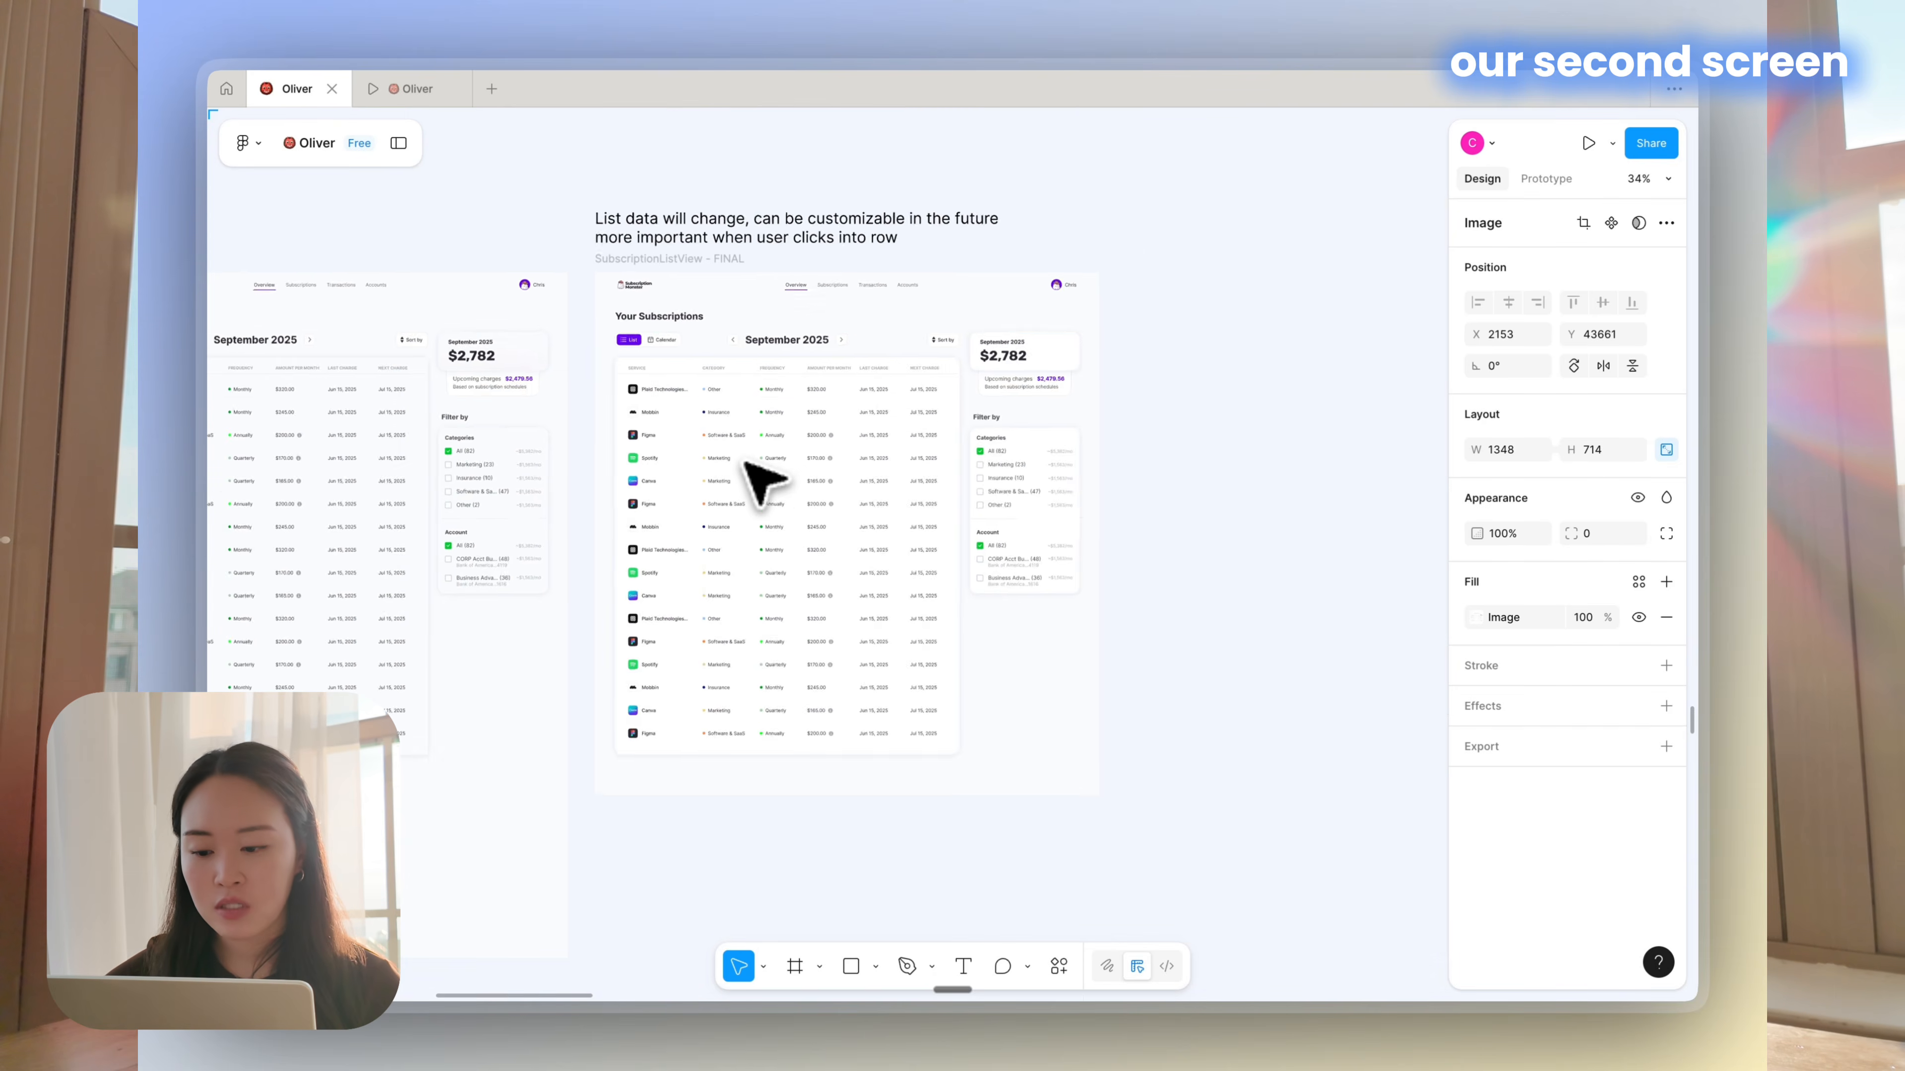
scroll(746, 472, "up", 2)
Clear the selection, preview the final subscription list through its full length in the prototype, and return to the design file
left_click(919, 223)
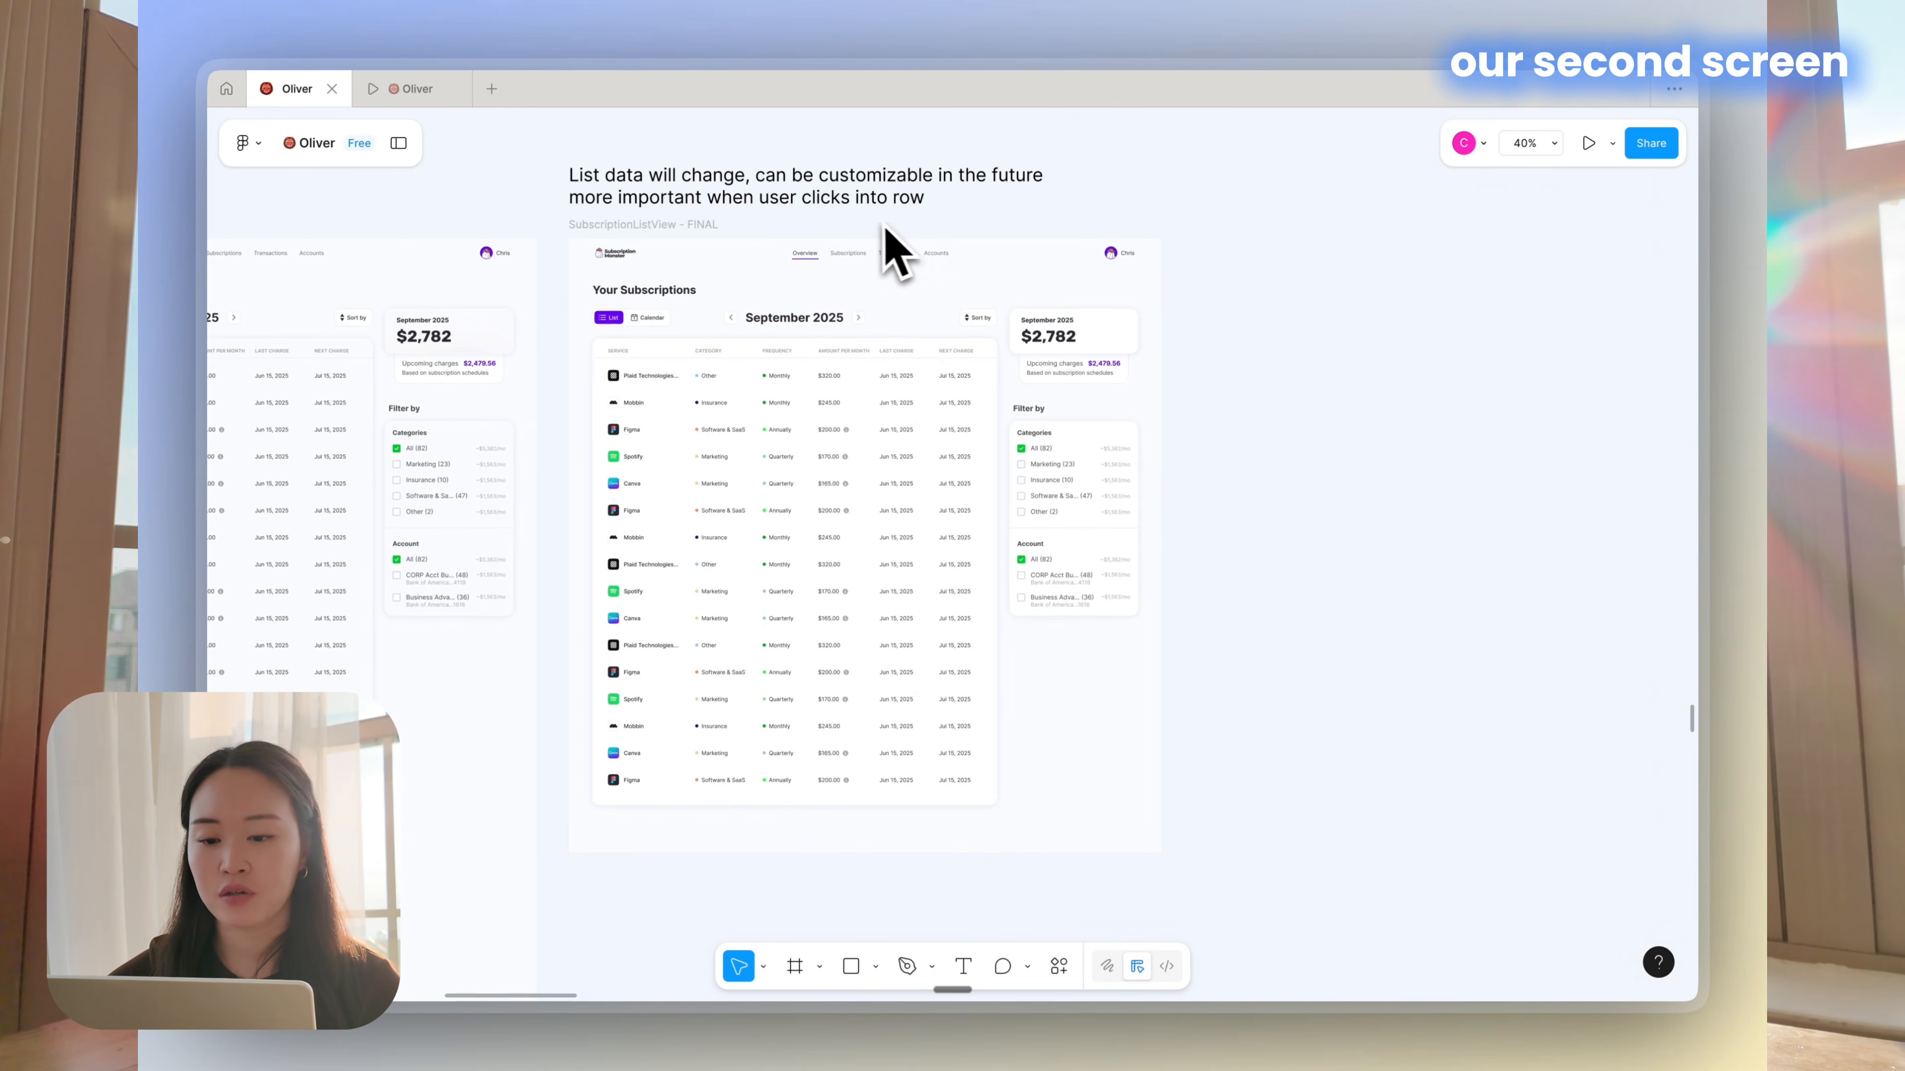
key("ctrl+Tab")
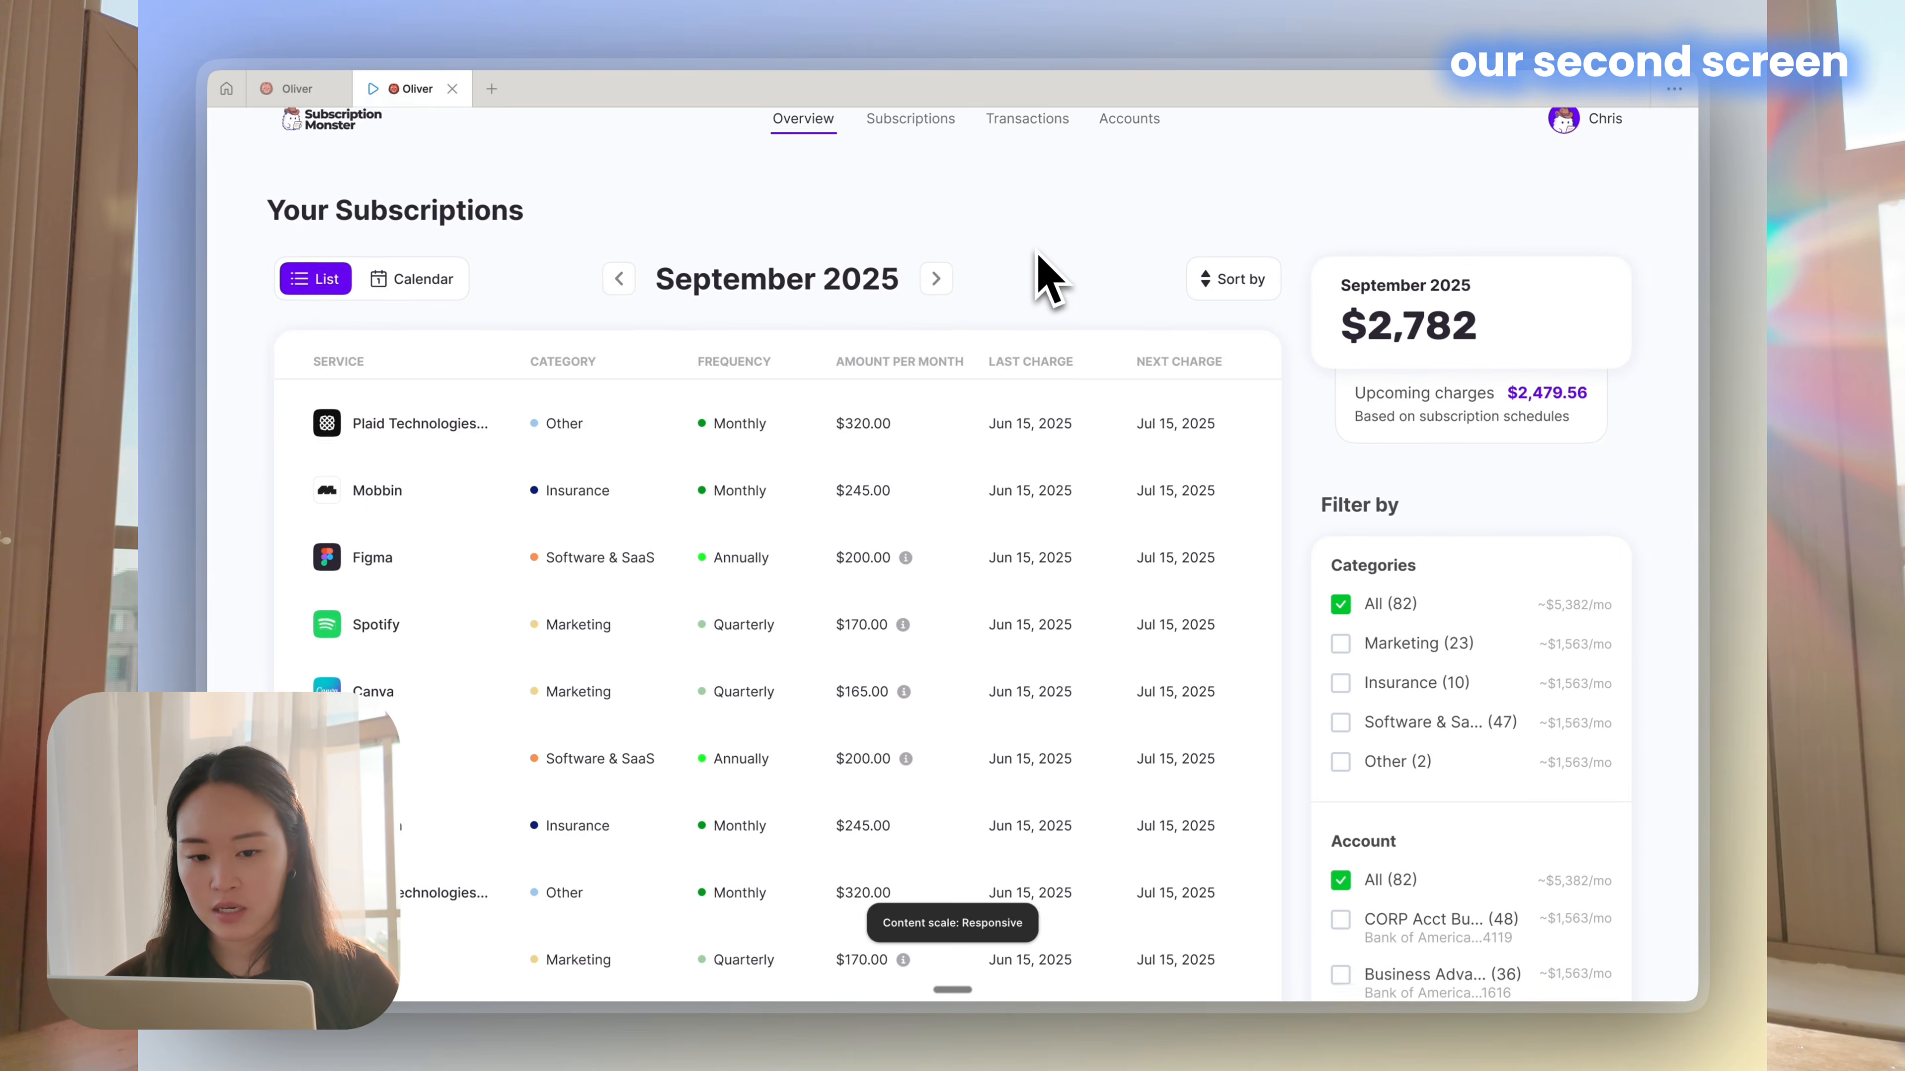
scroll(1041, 281, "down", 5)
scroll(1041, 281, "up", 6)
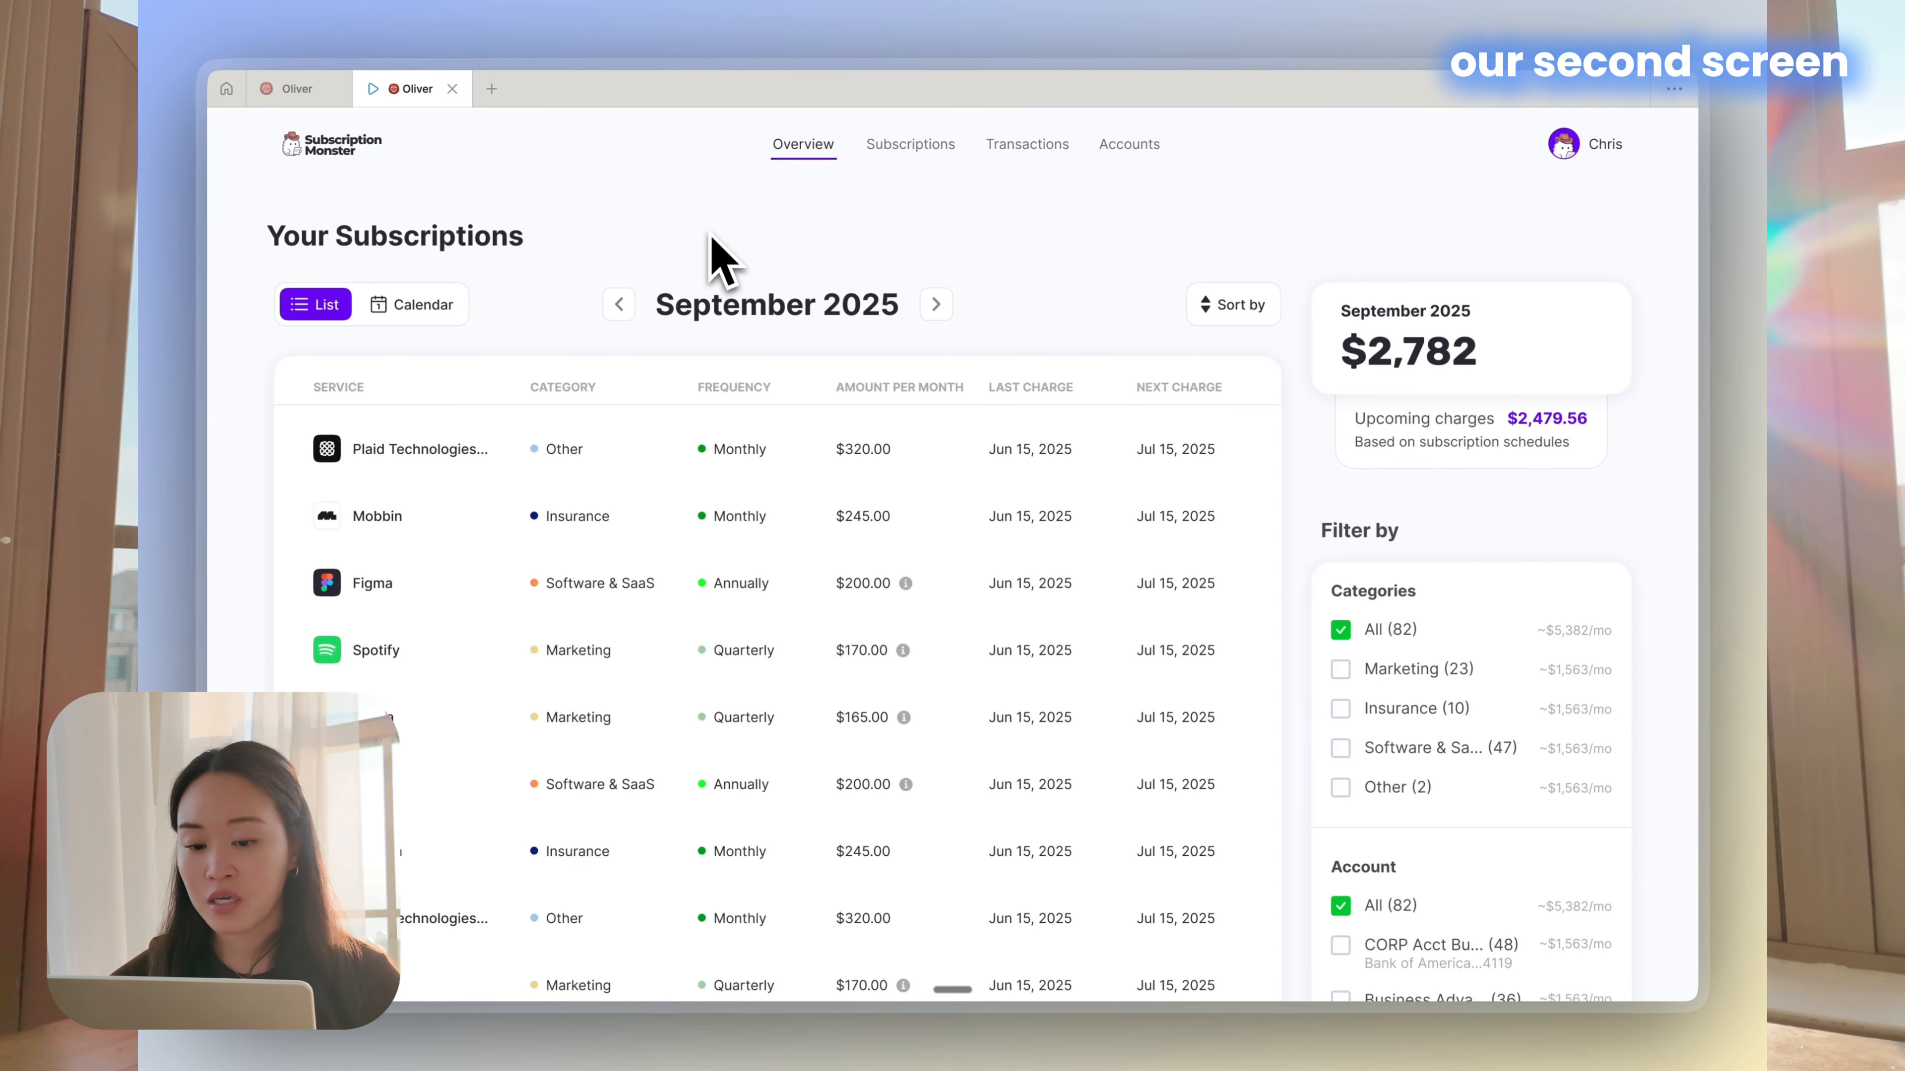
left_click(297, 88)
Examine the Mobbin calendar references from Rocket Money, Canva, Notion, Better Stack, Airbnb and Amie beside the SubscriptionListView frame
scroll(459, 390, "up", 5)
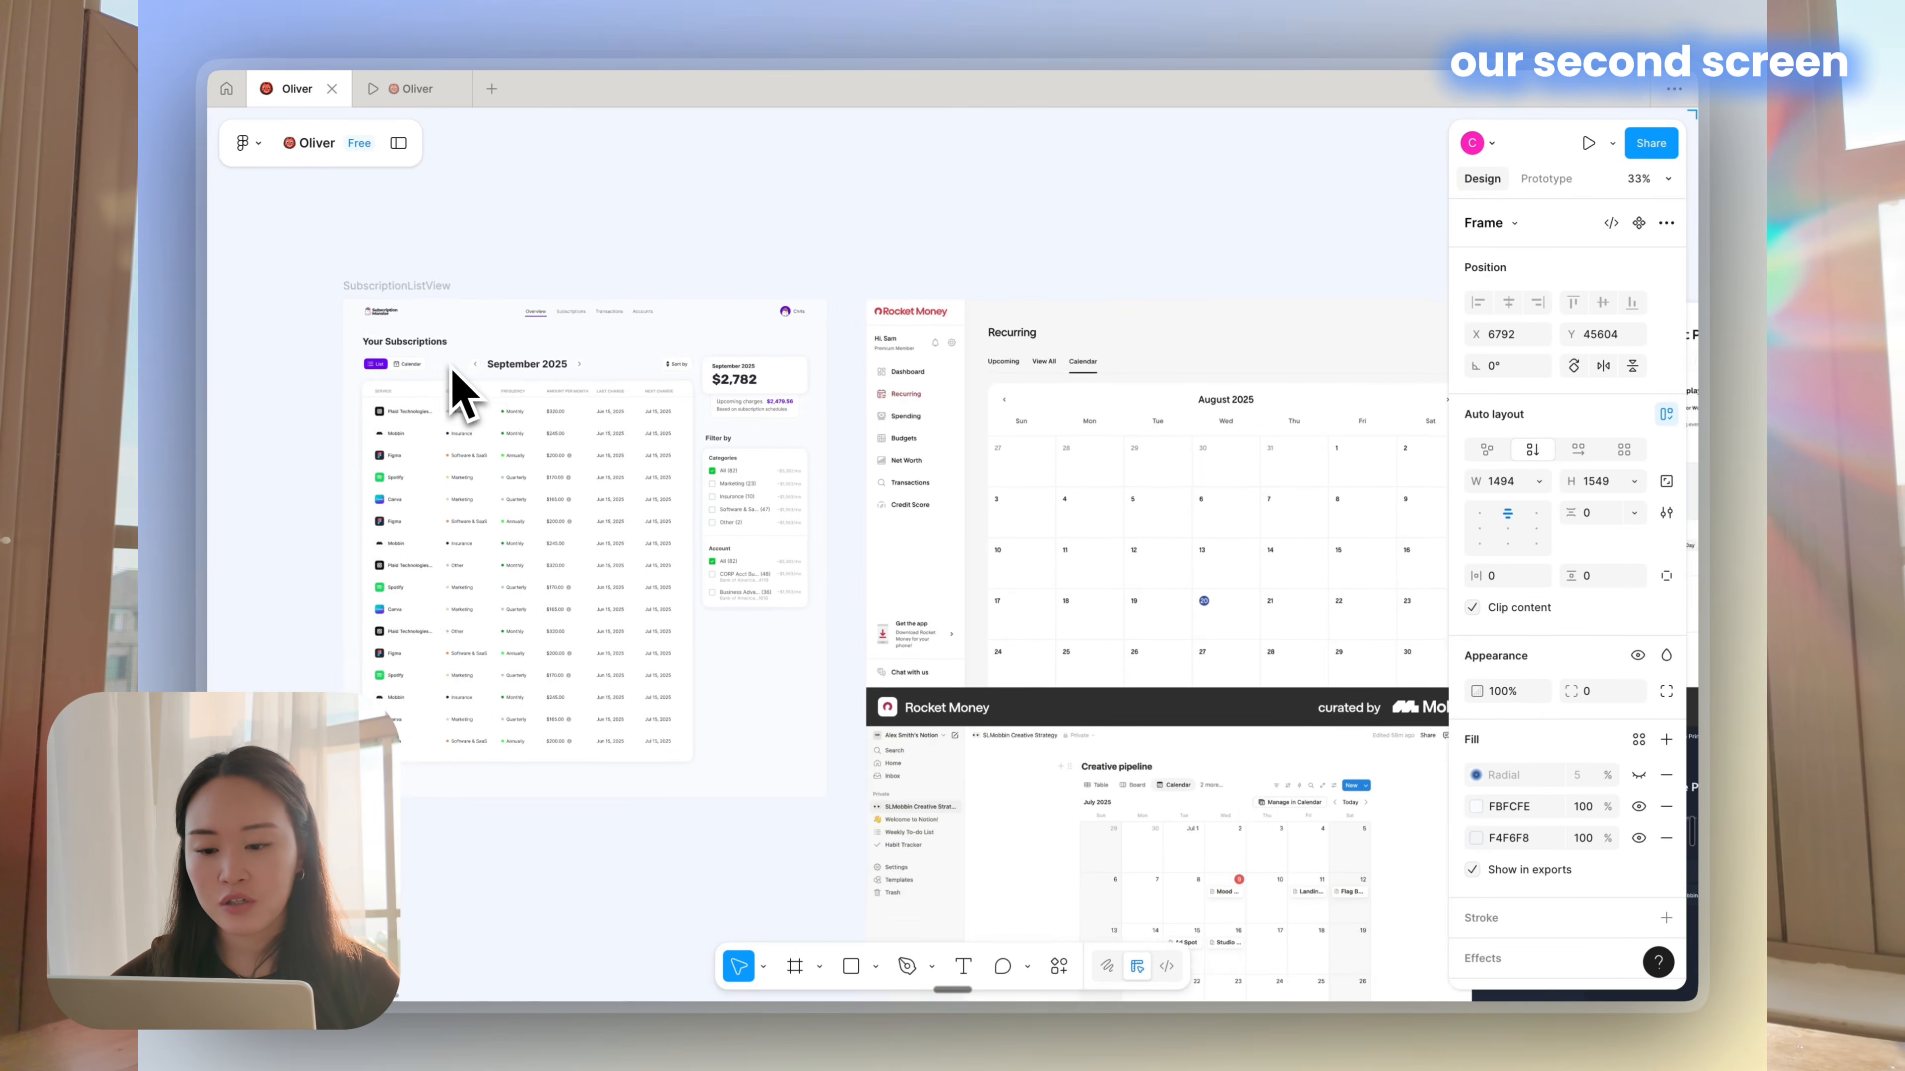
scroll(838, 504, "down", 3)
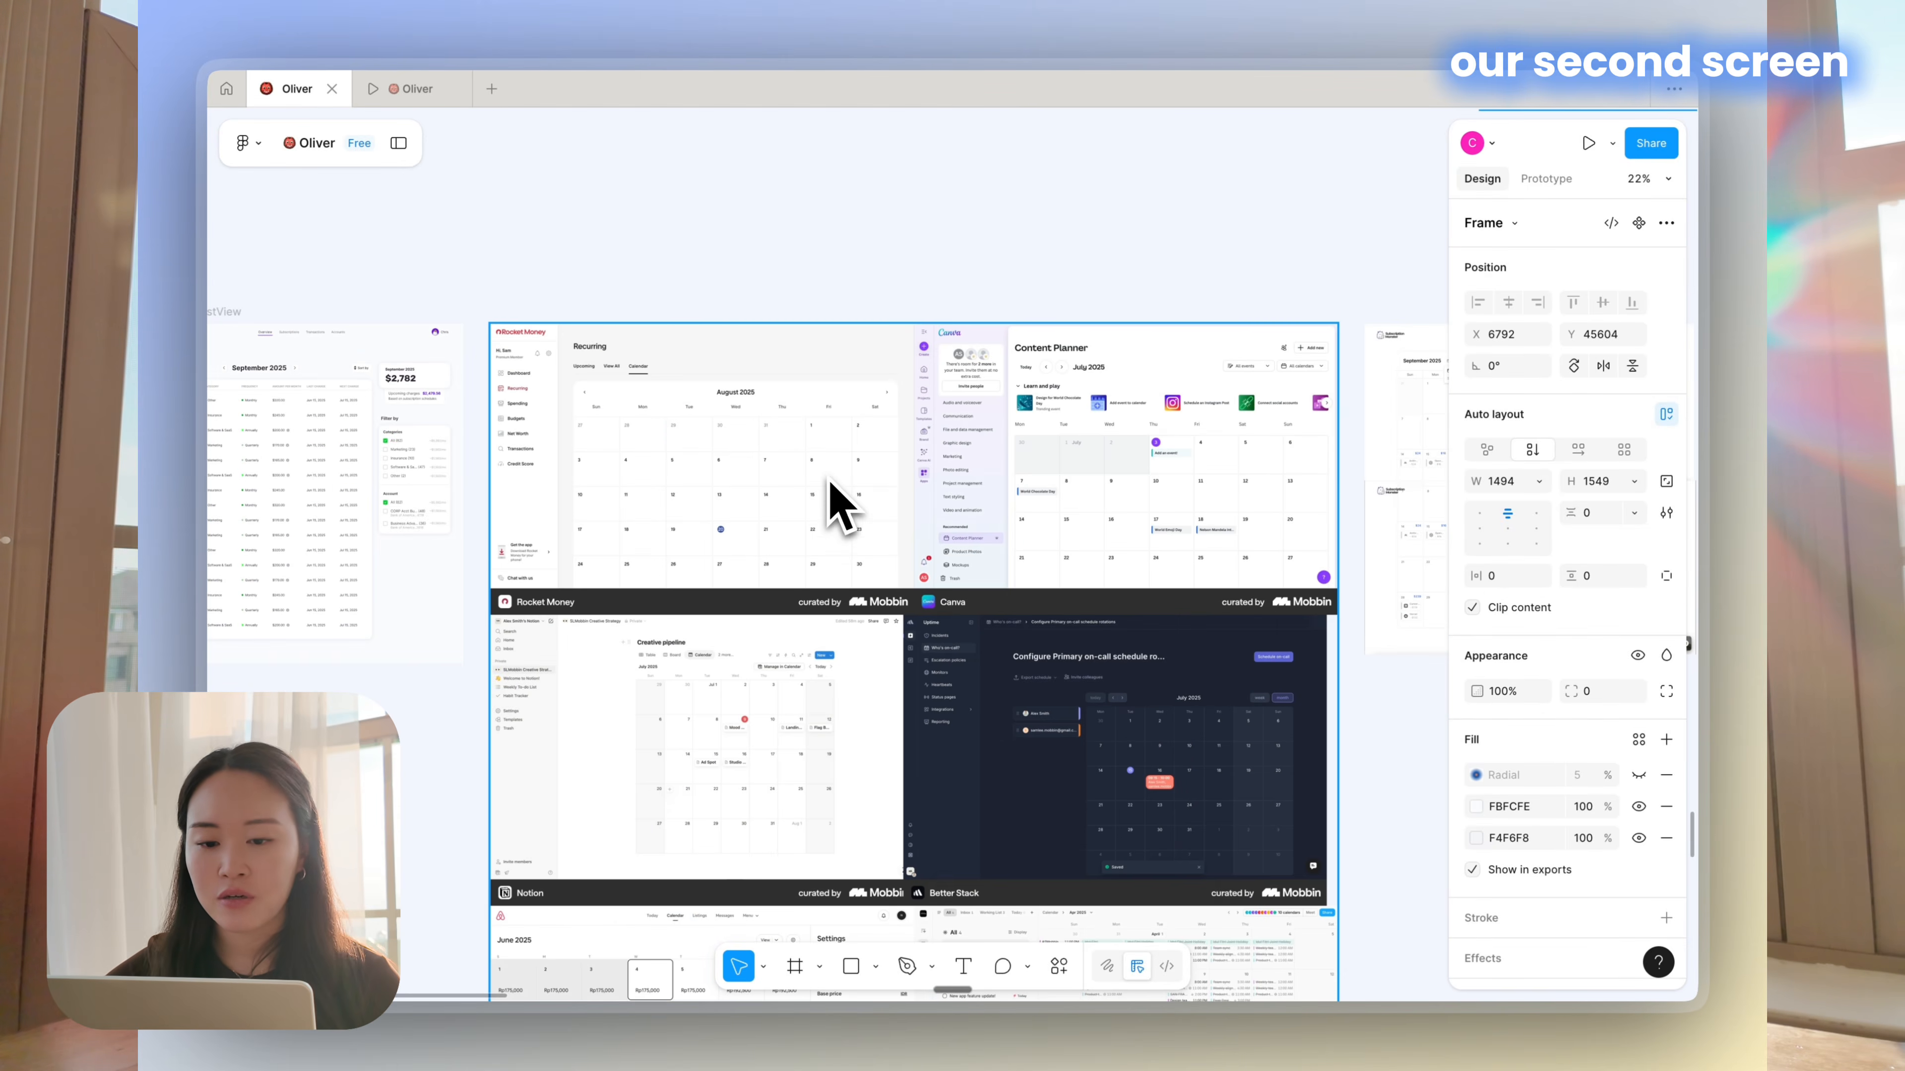
scroll(810, 484, "up", 3)
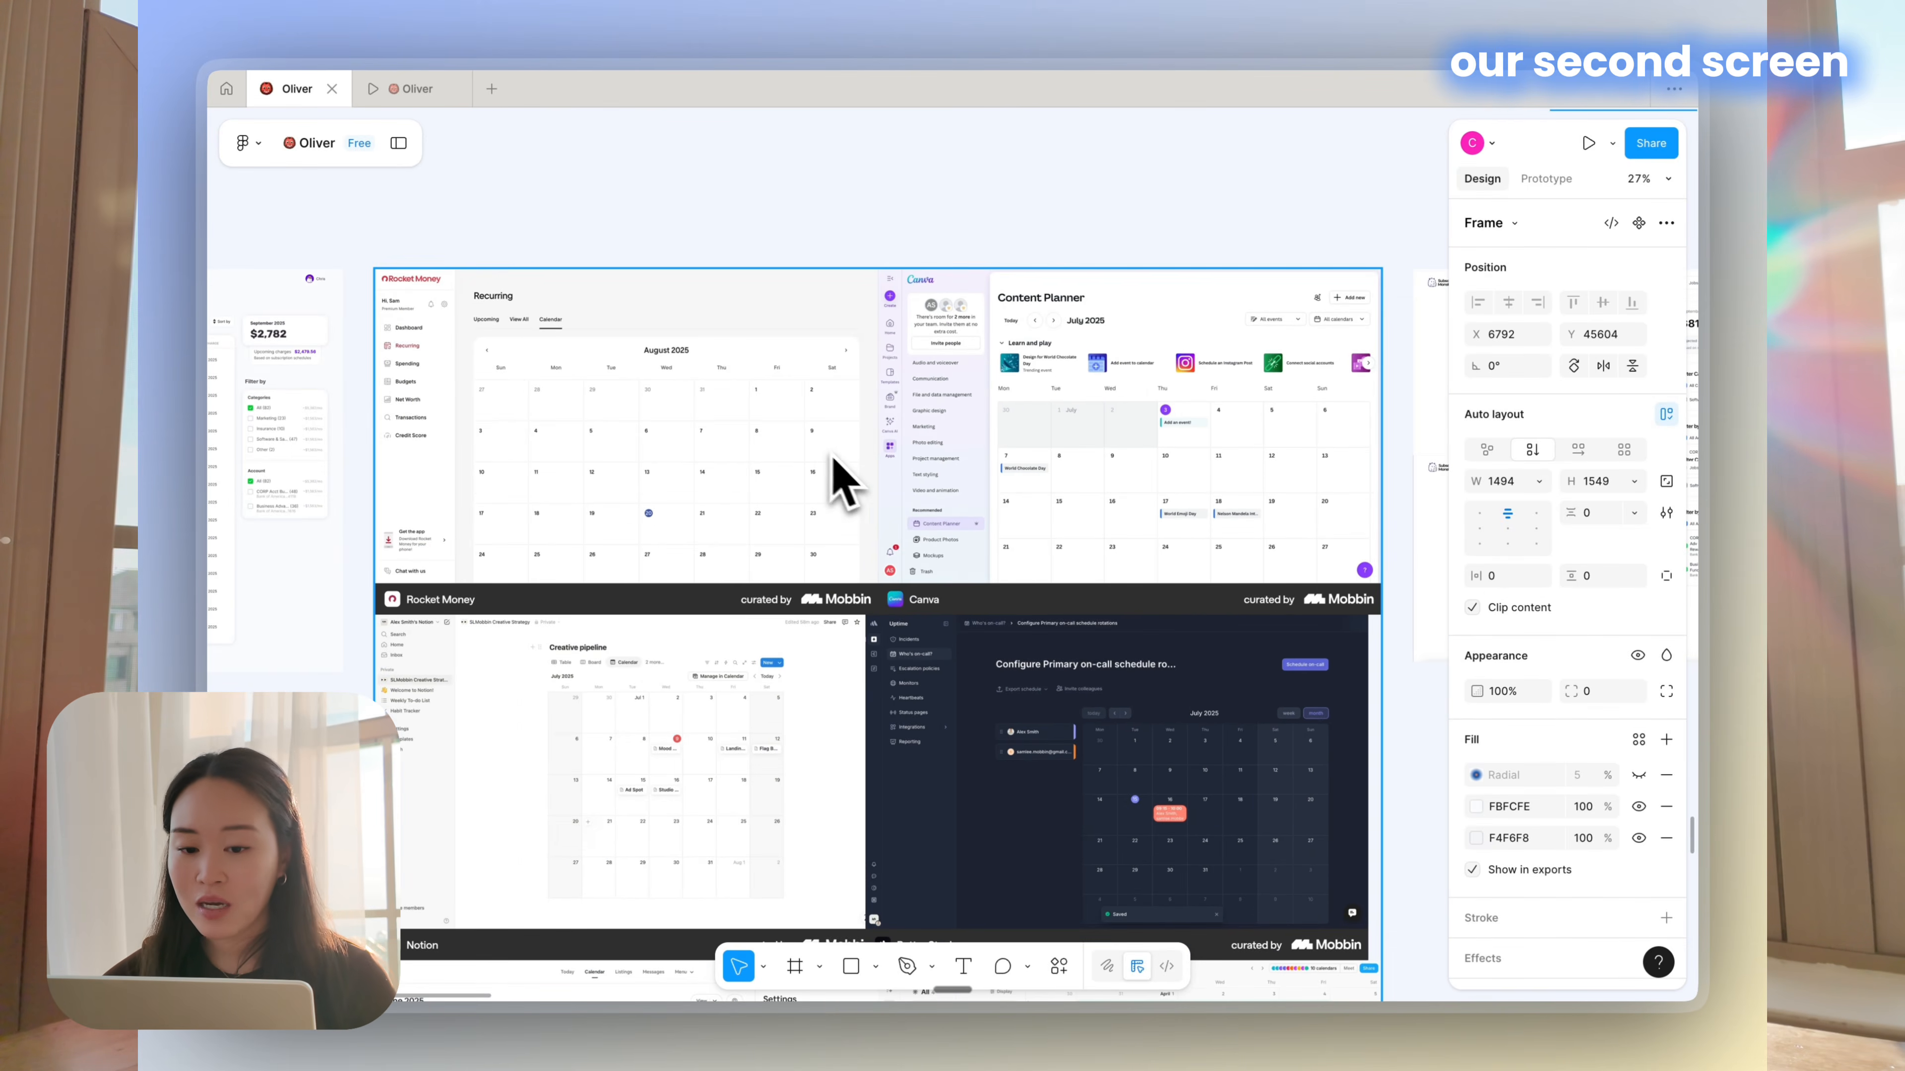
scroll(845, 469, "down", 5)
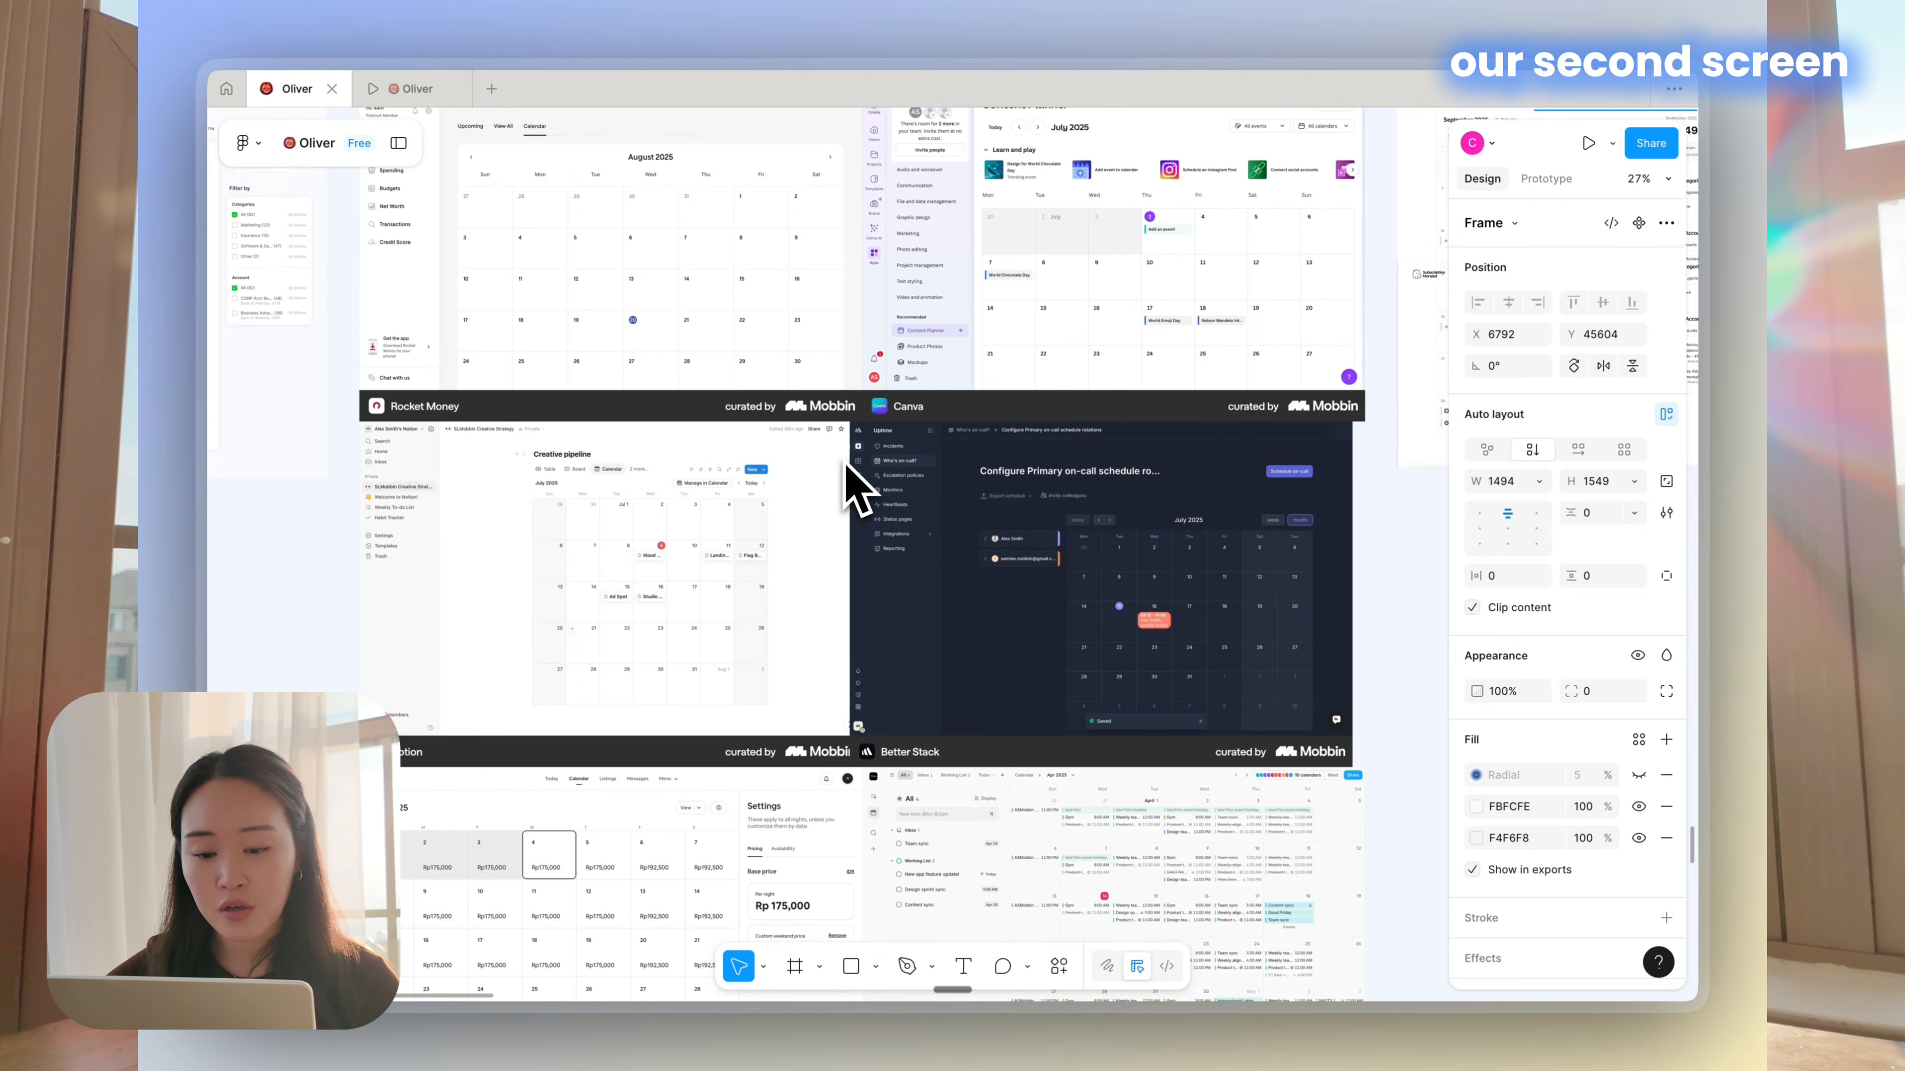
scroll(855, 487, "down", 8)
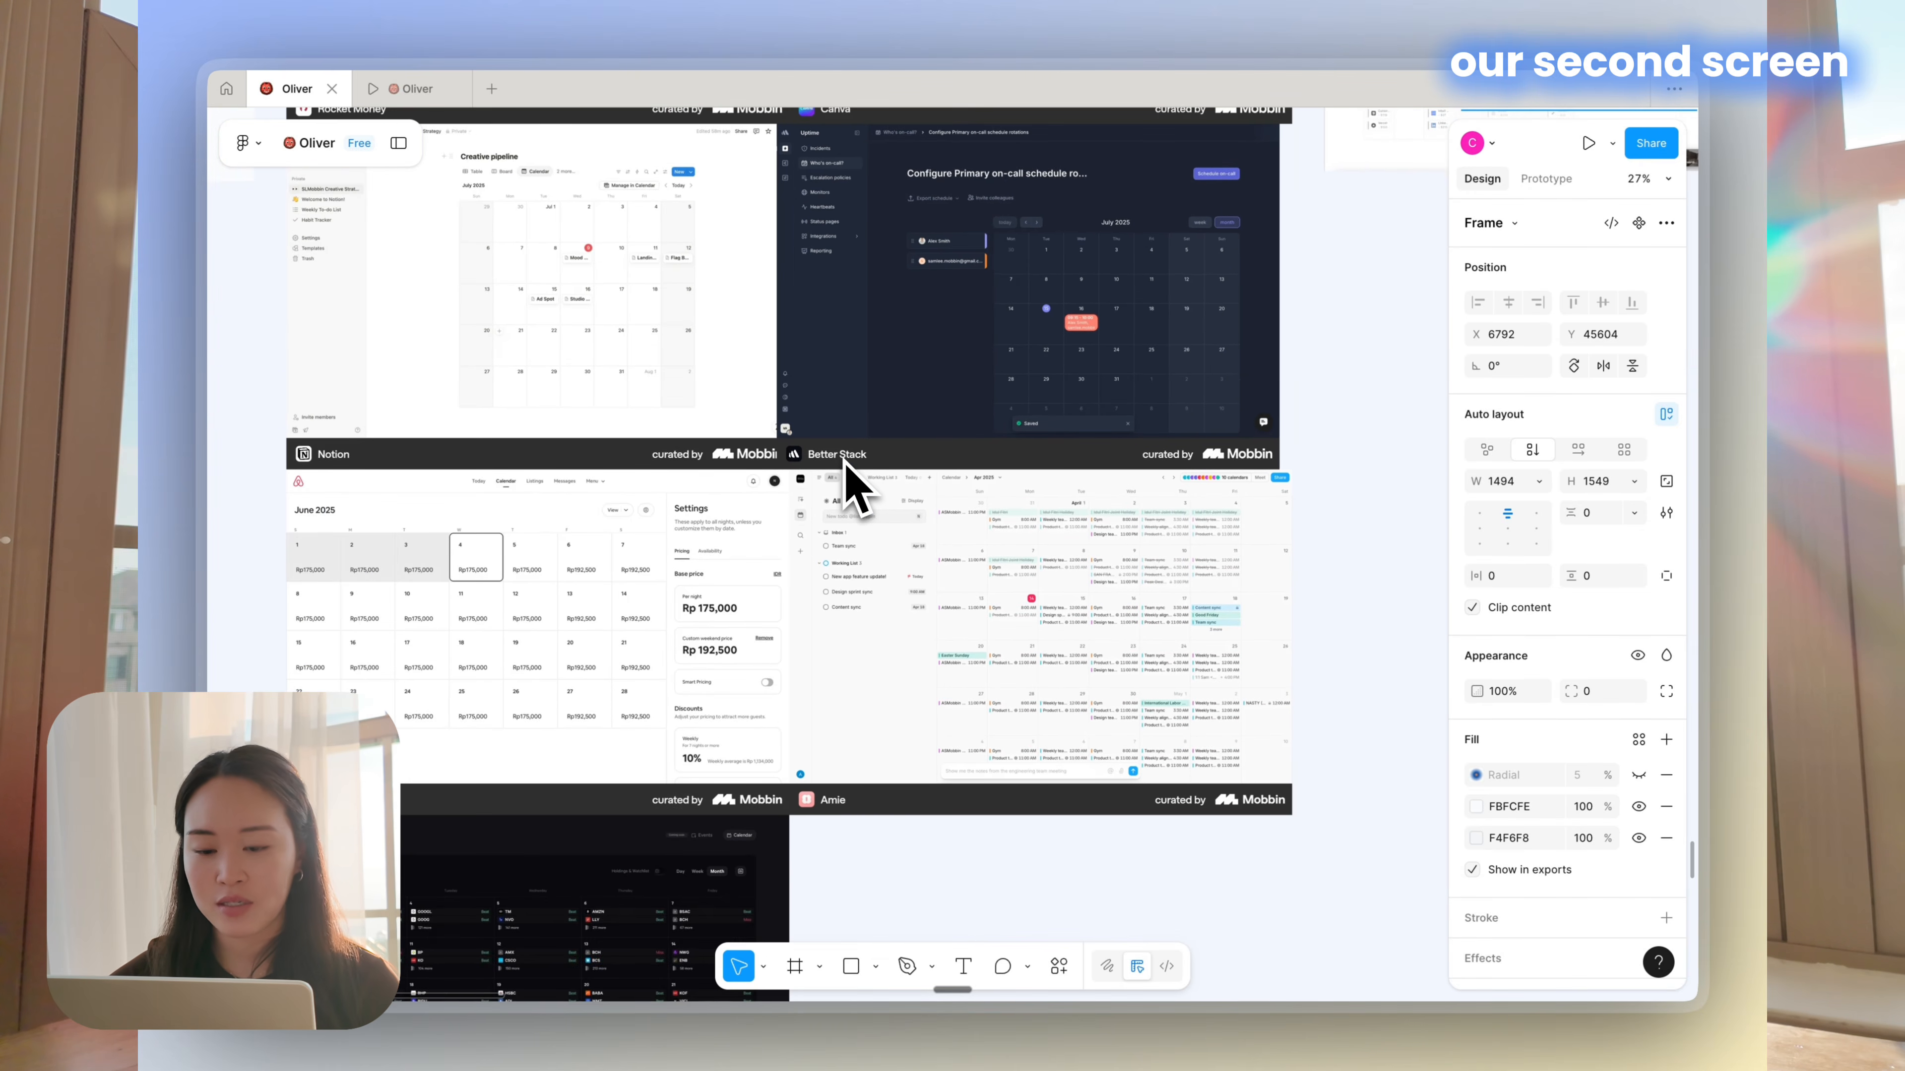
scroll(855, 487, "down", 5)
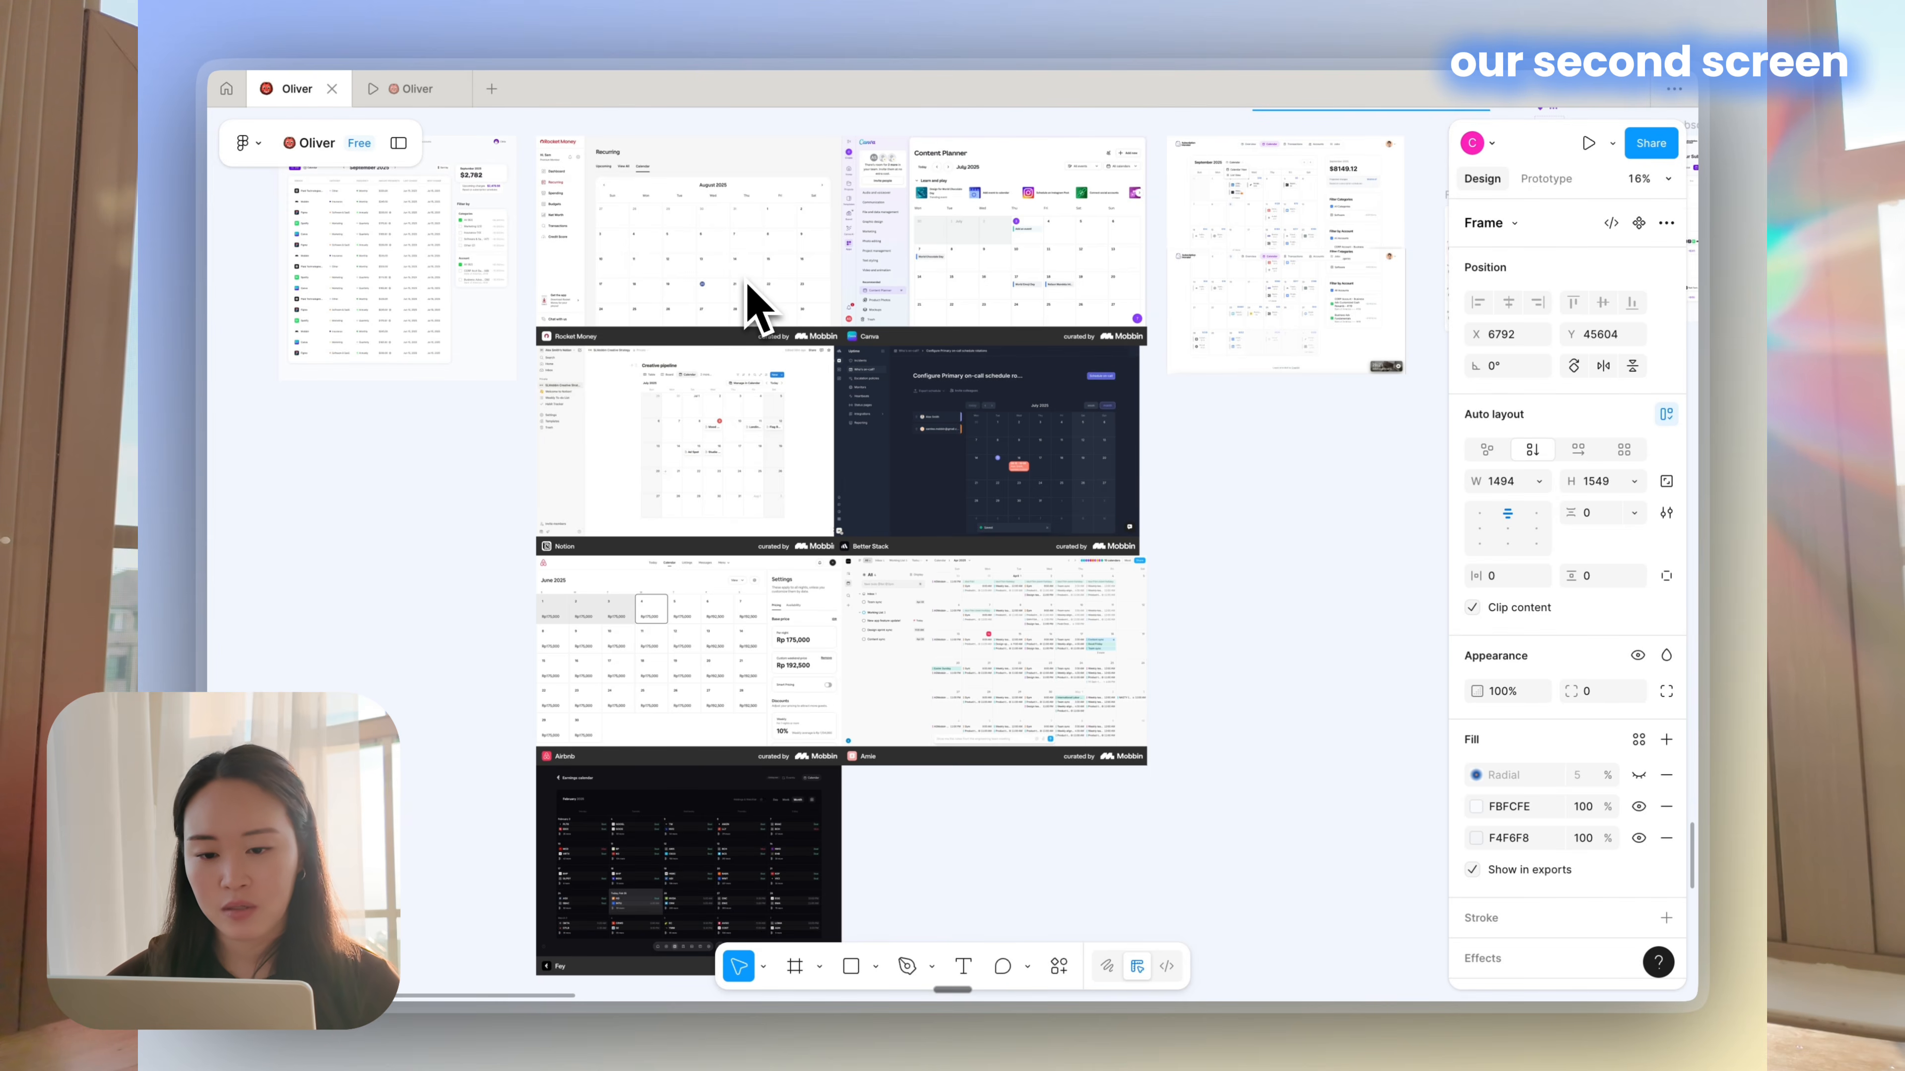
scroll(721, 549, "up", 5)
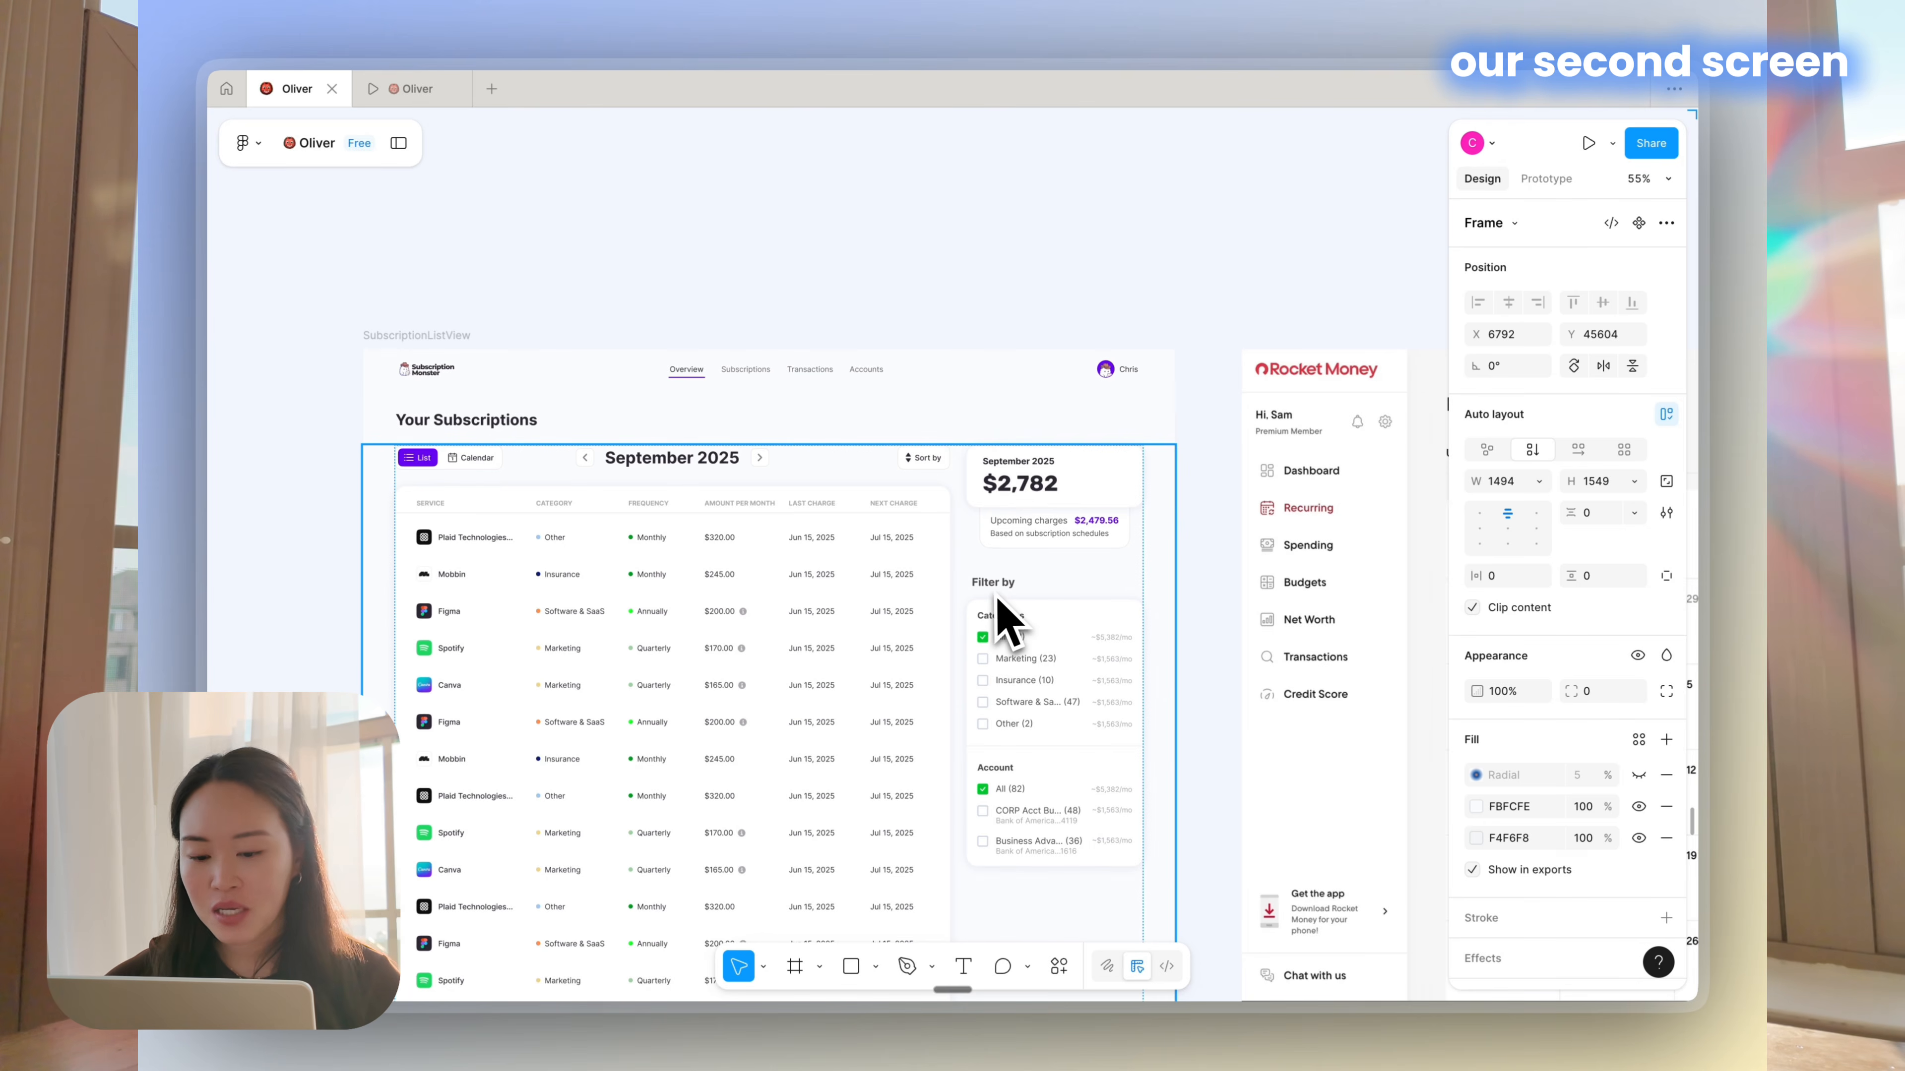
Inspect the existing Subscription Monster September 2025 calendar screenshots, including the Calendar View/List View dropdown and daily charges
key("n")
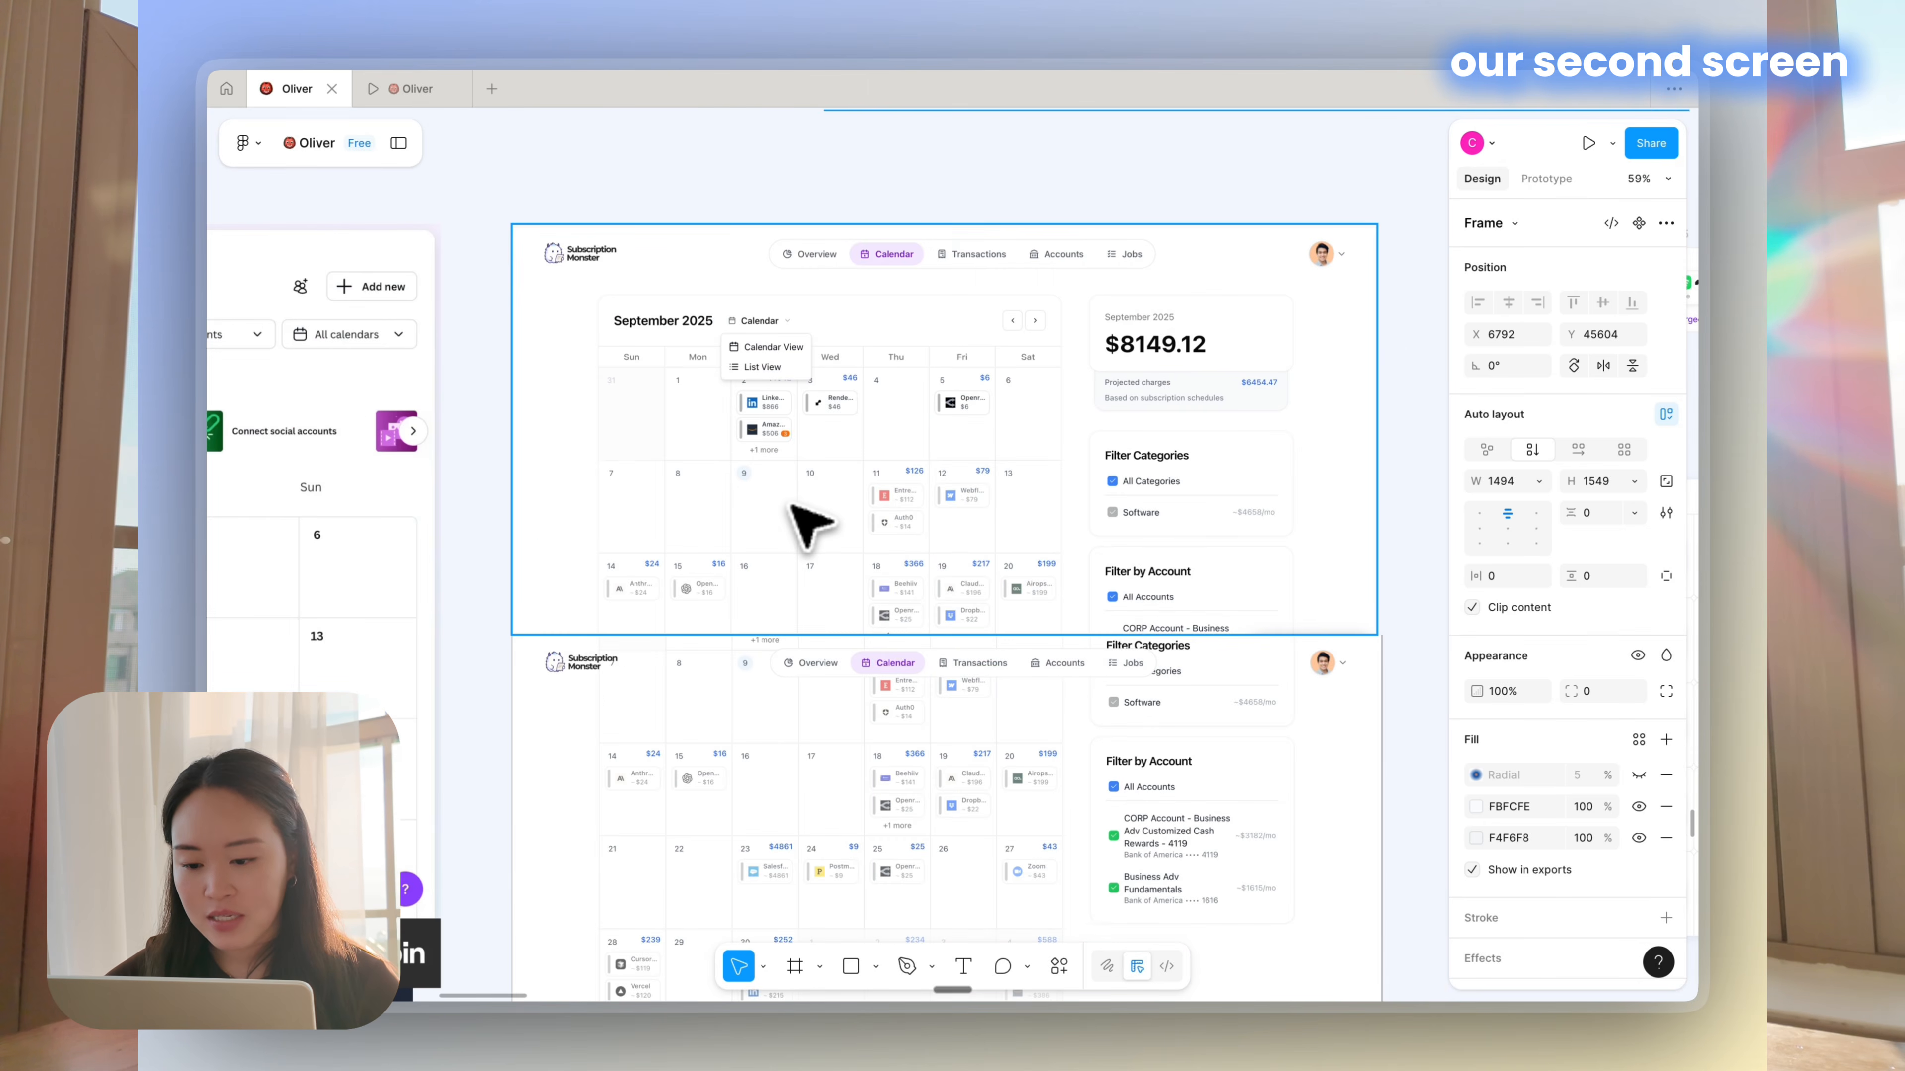
scroll(872, 468, "down", 2)
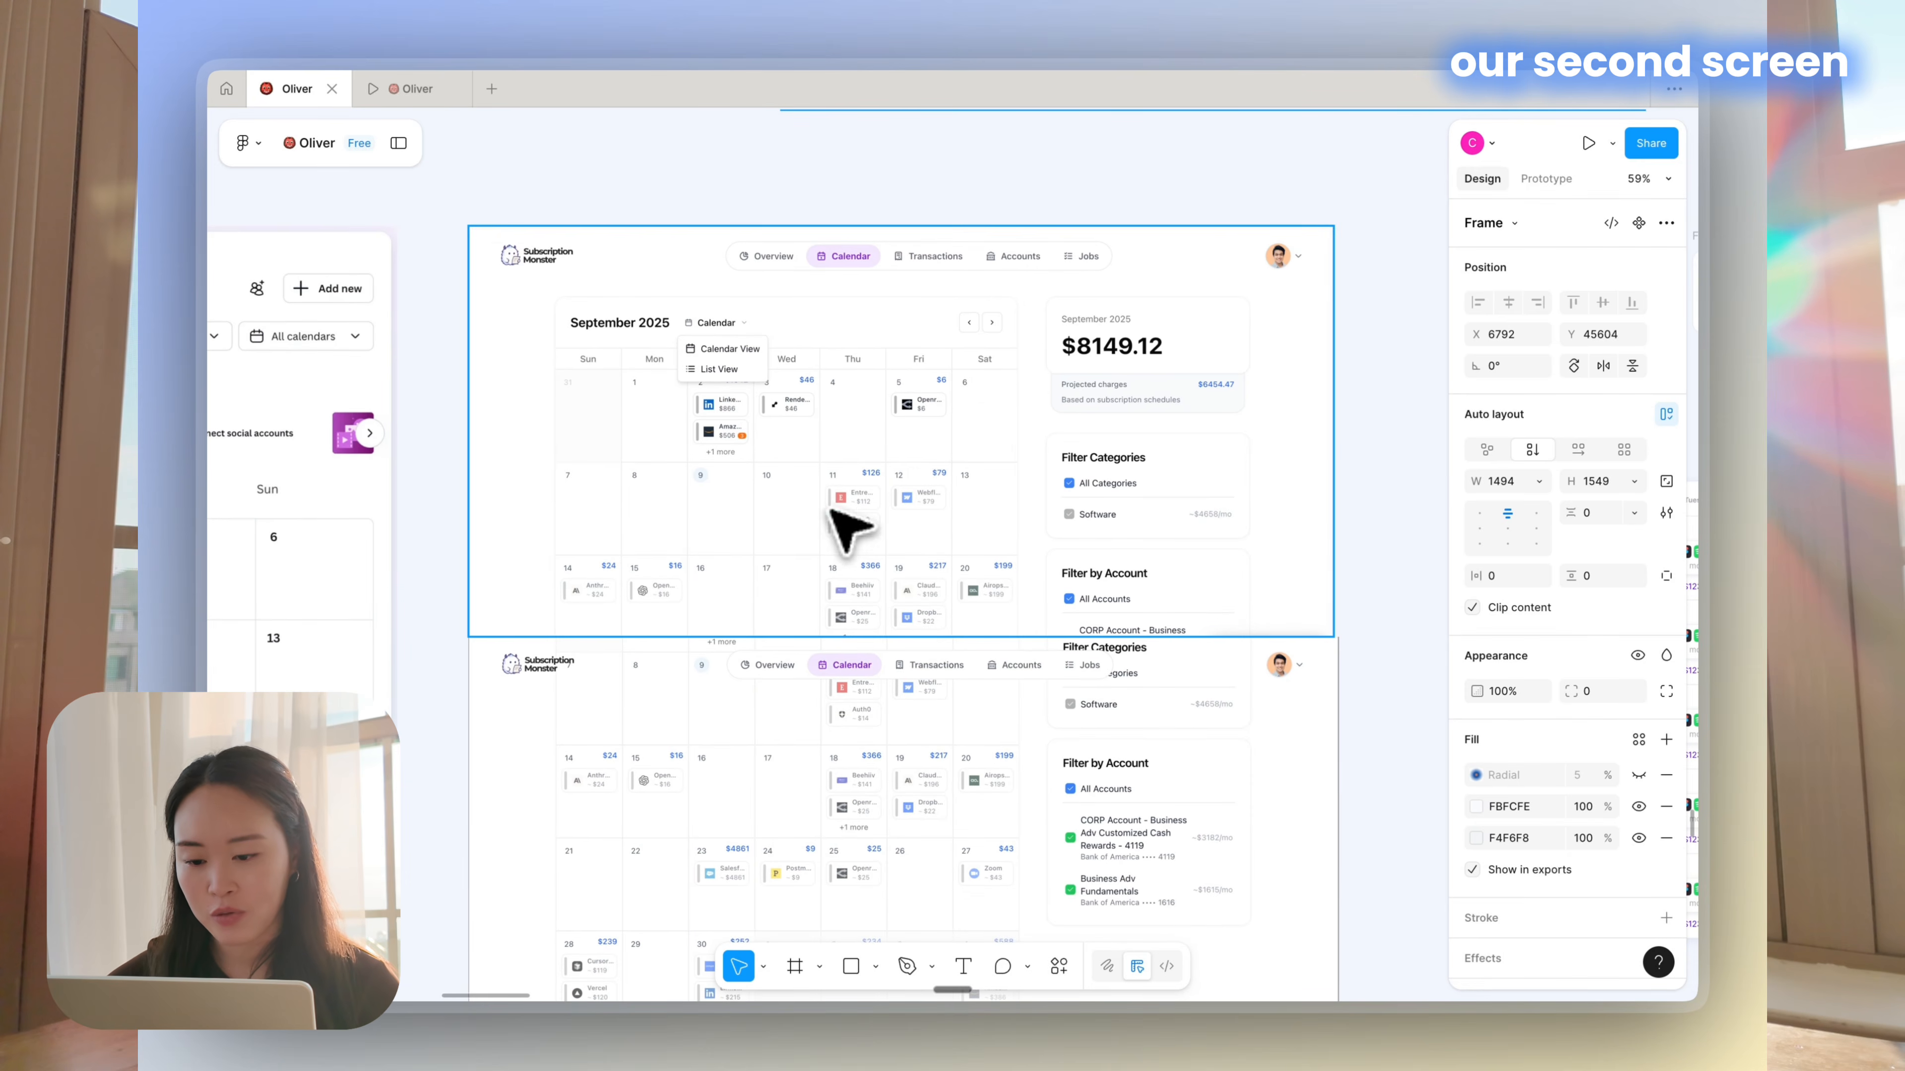
left_click(1012, 214)
scroll(1012, 214, "down", 1)
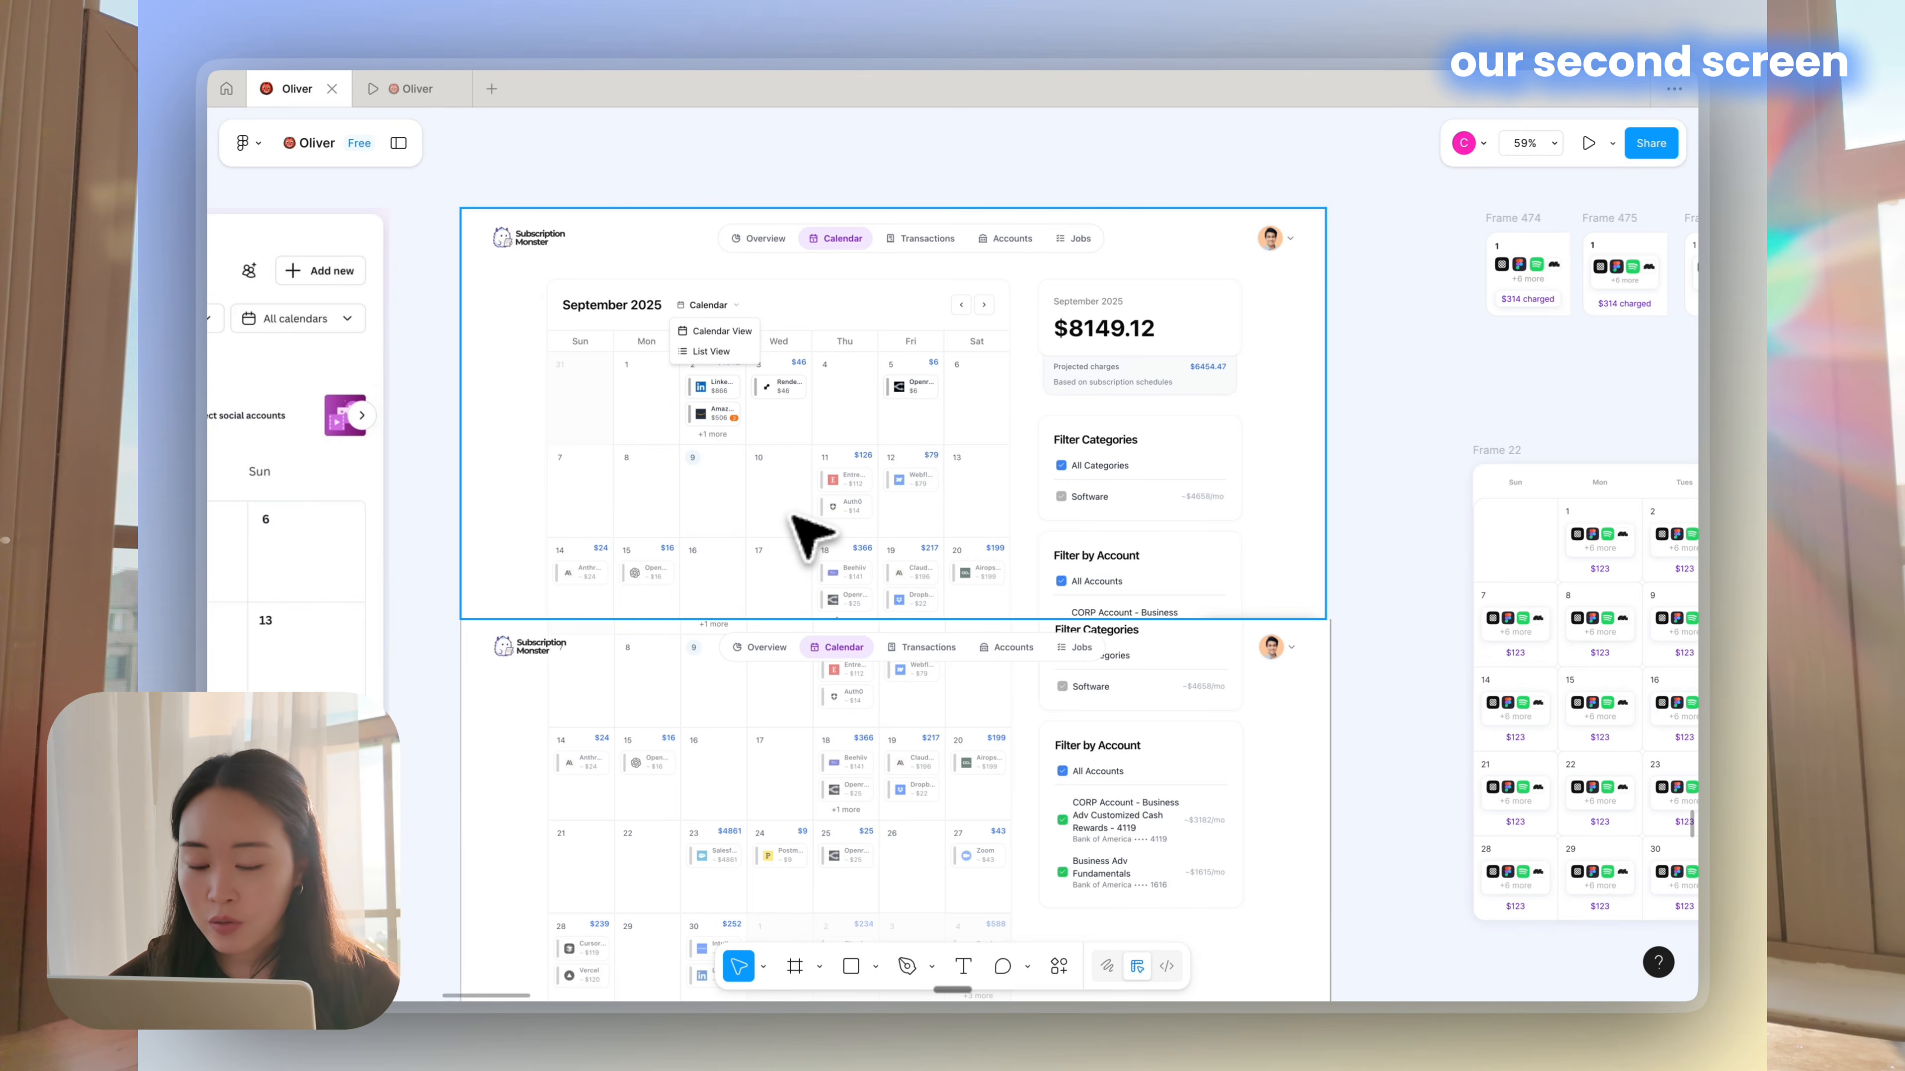
Inspect the calendar day cell variations near the CalDay component and Frame 22, and select Frame 474
scroll(806, 532, "right", 10)
scroll(806, 532, "up", 2)
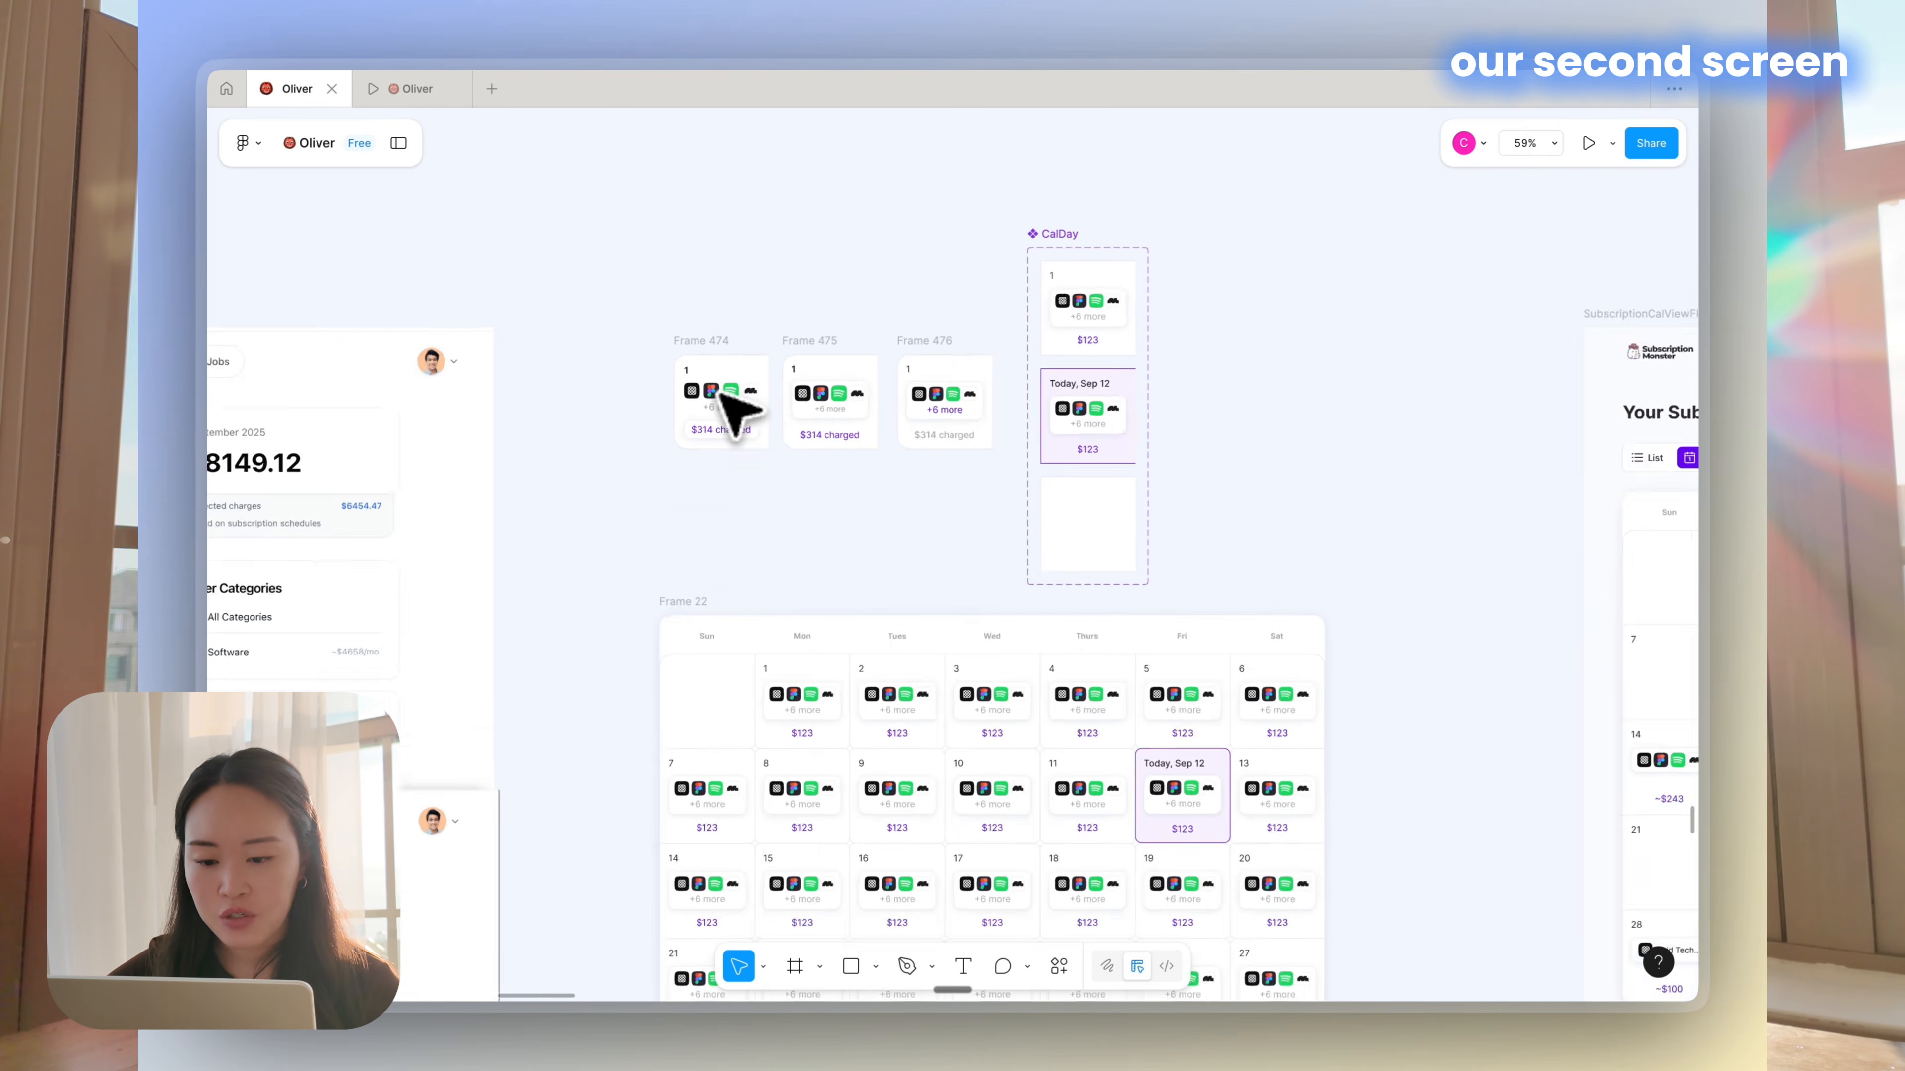
scroll(731, 405, "up", 5)
left_click(665, 369)
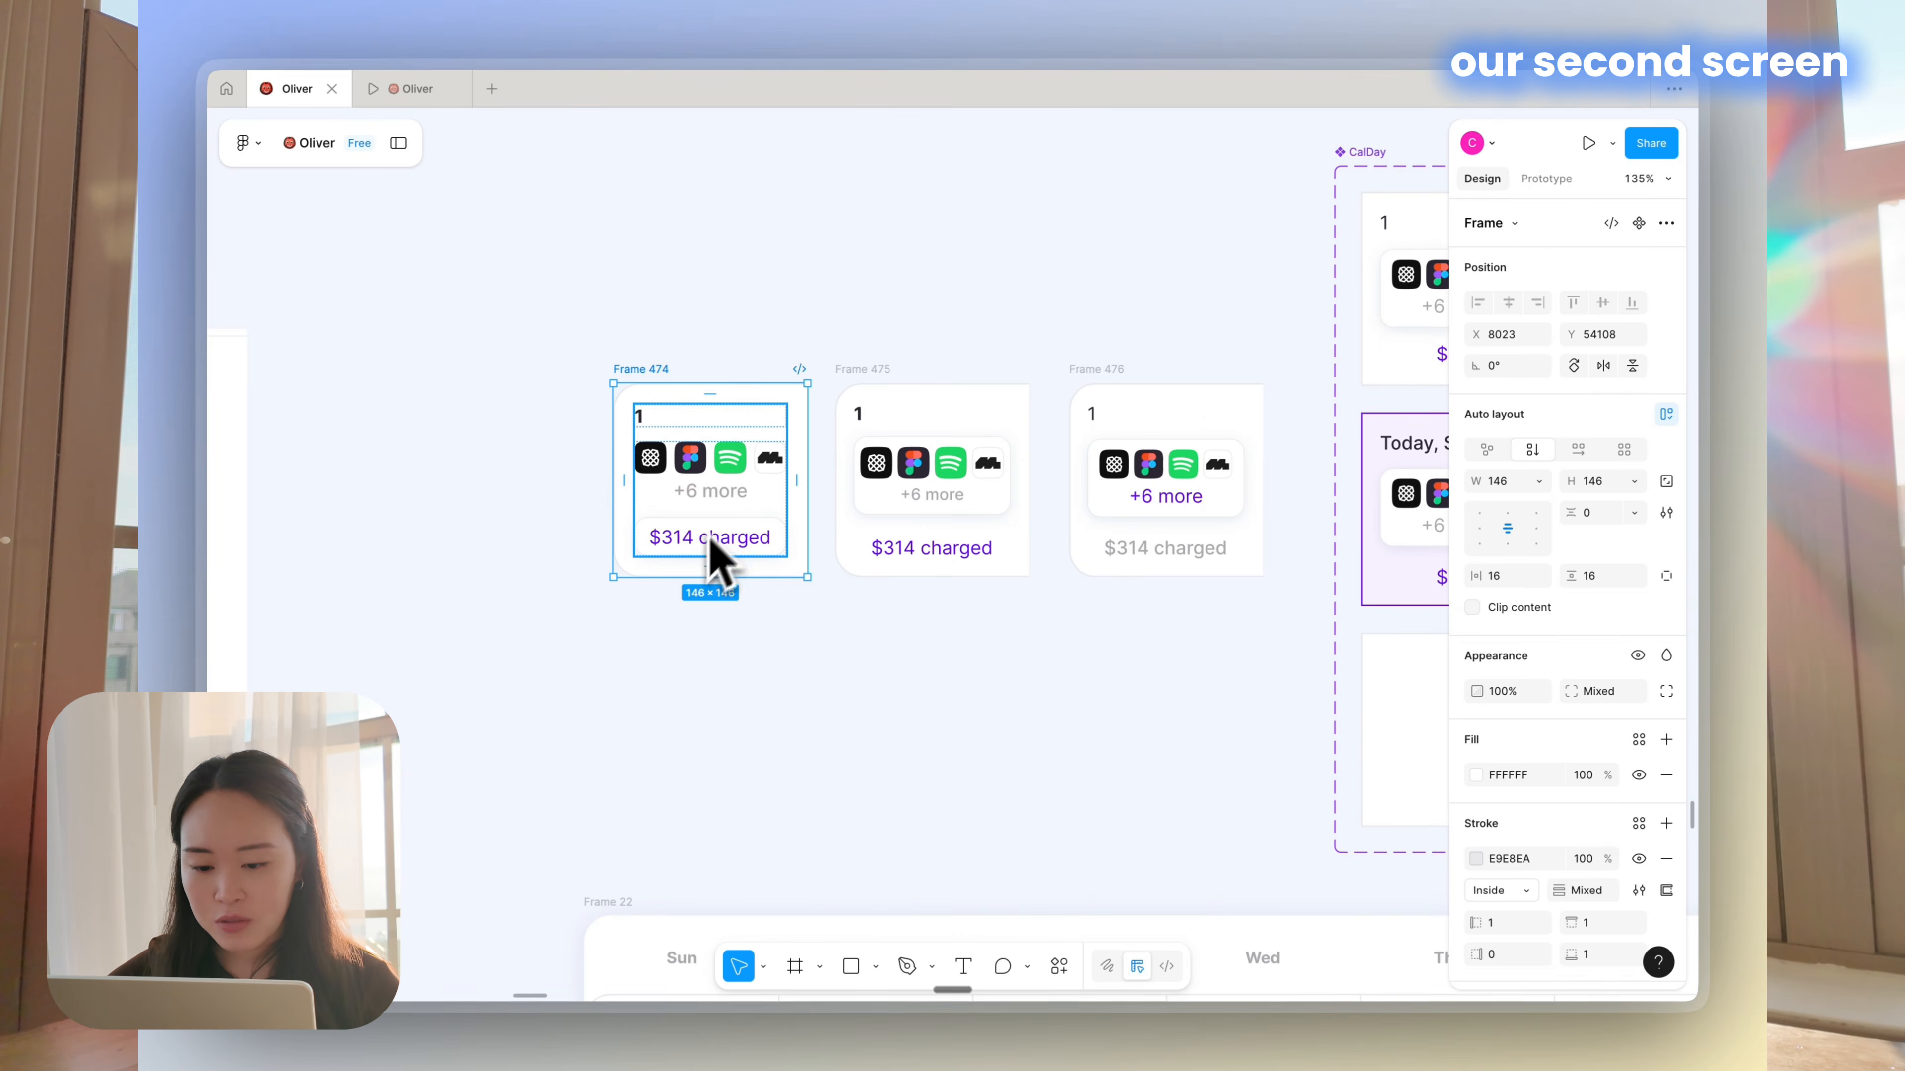
Revisit the Mobbin calendar references, including the Notion Creative pipeline calendar, and return to the day cell variations in Frames 474 to 476
scroll(714, 499, "down", 10)
scroll(714, 499, "up", 3)
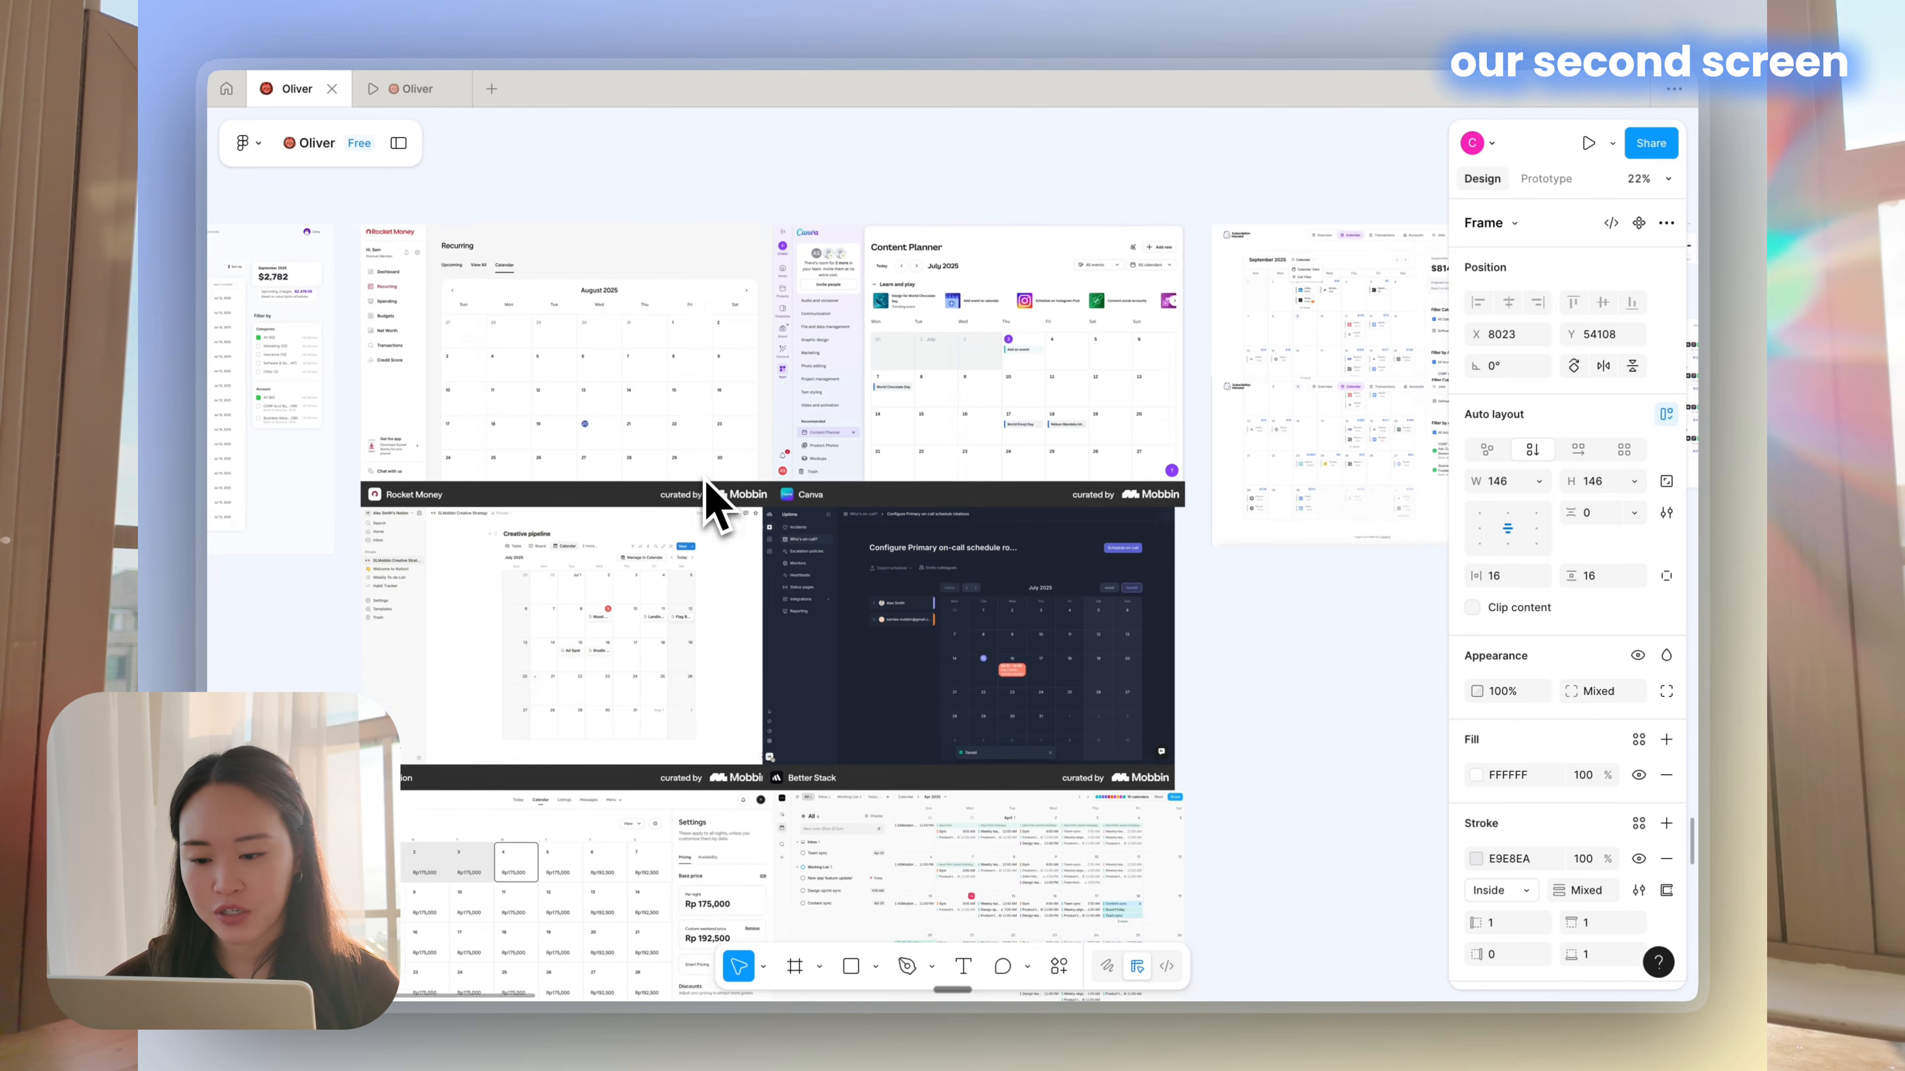
scroll(714, 499, "up", 5)
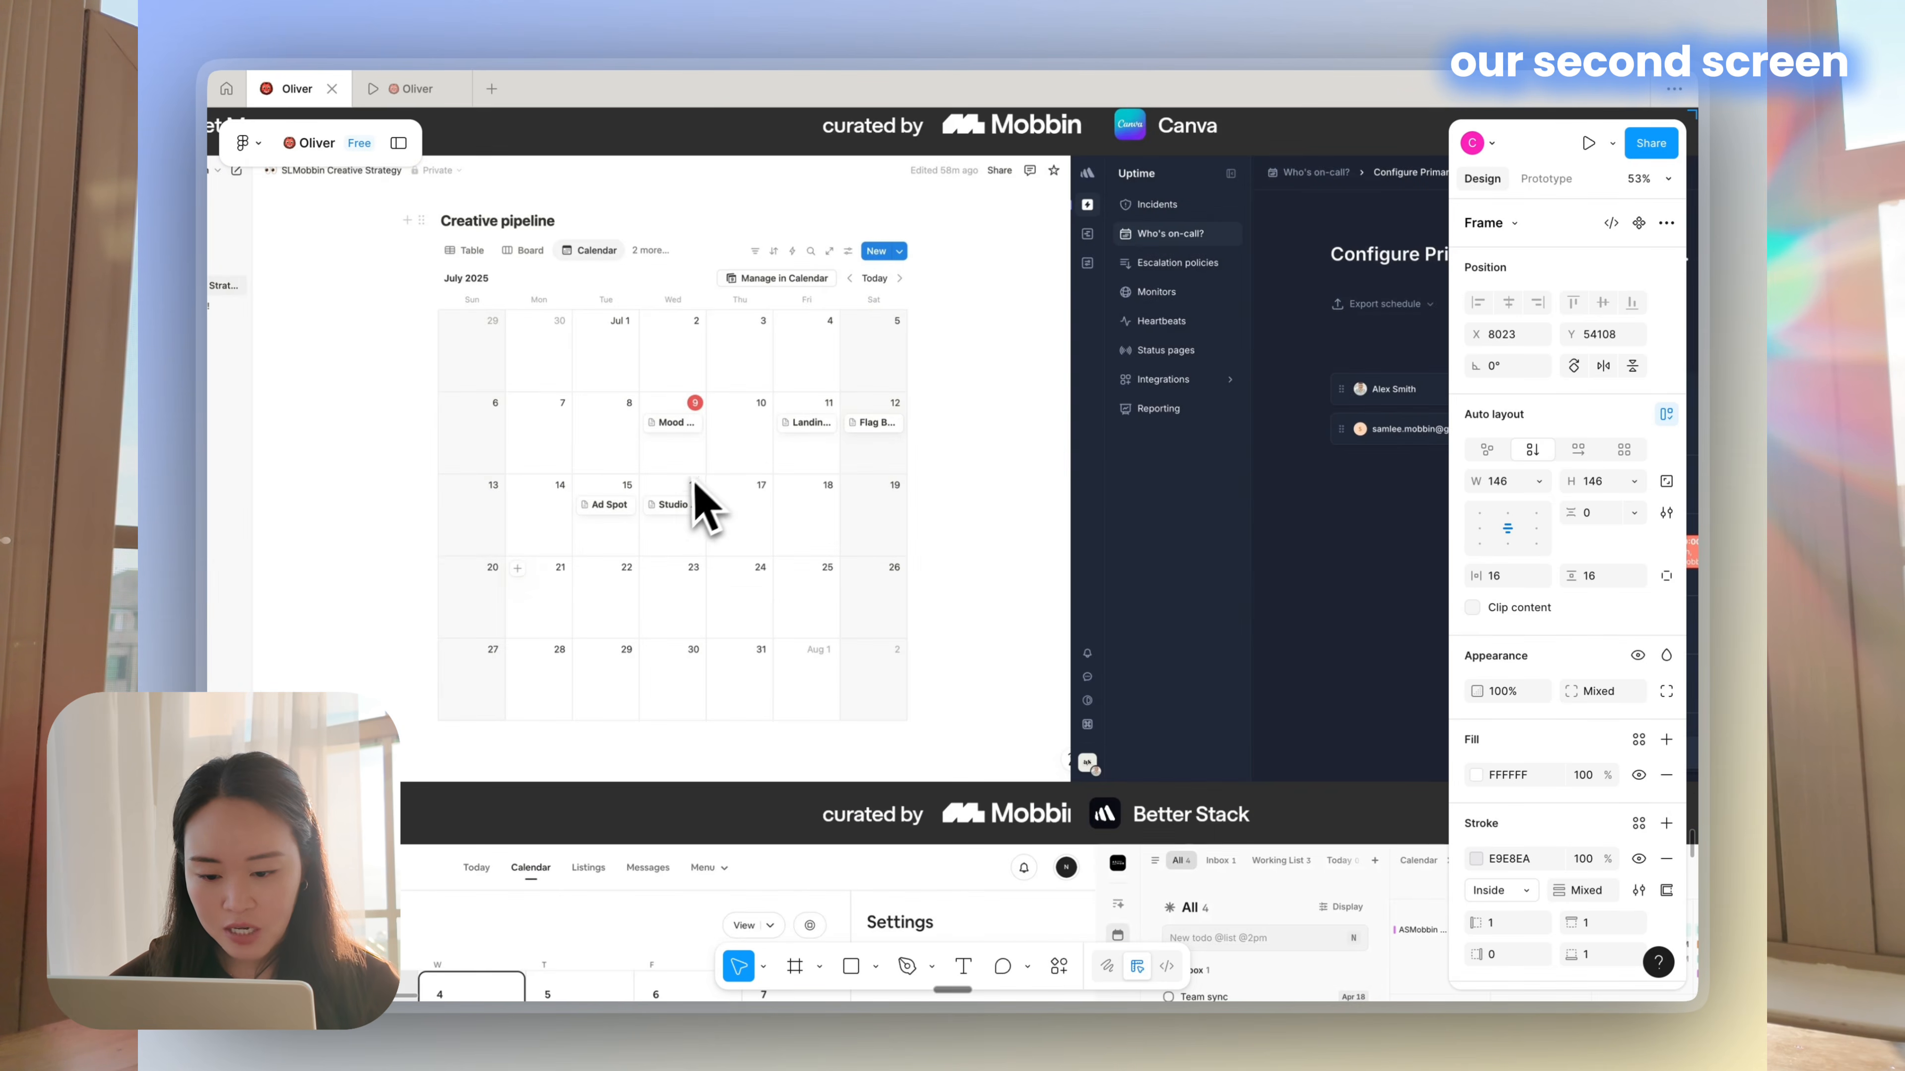
scroll(750, 518, "down", 10)
scroll(986, 566, "down", 5)
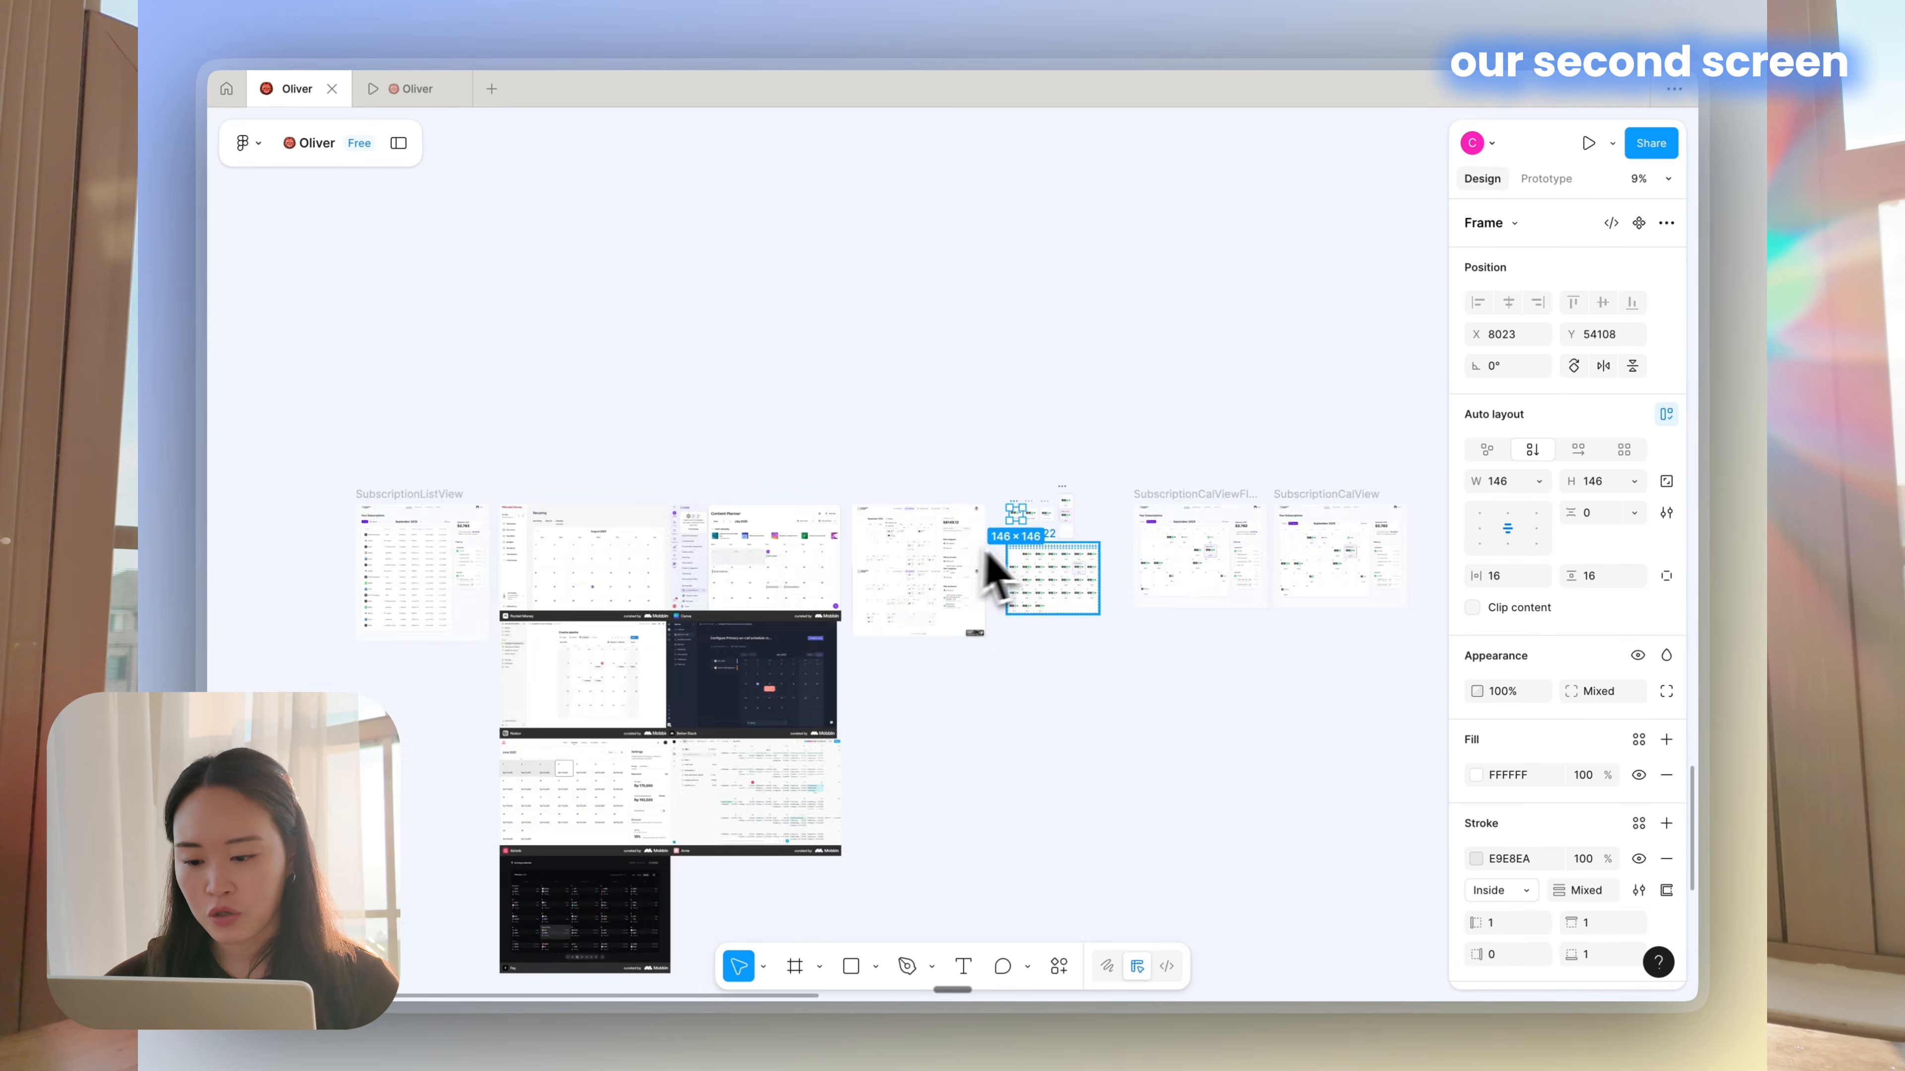
scroll(1020, 446, "up", 10)
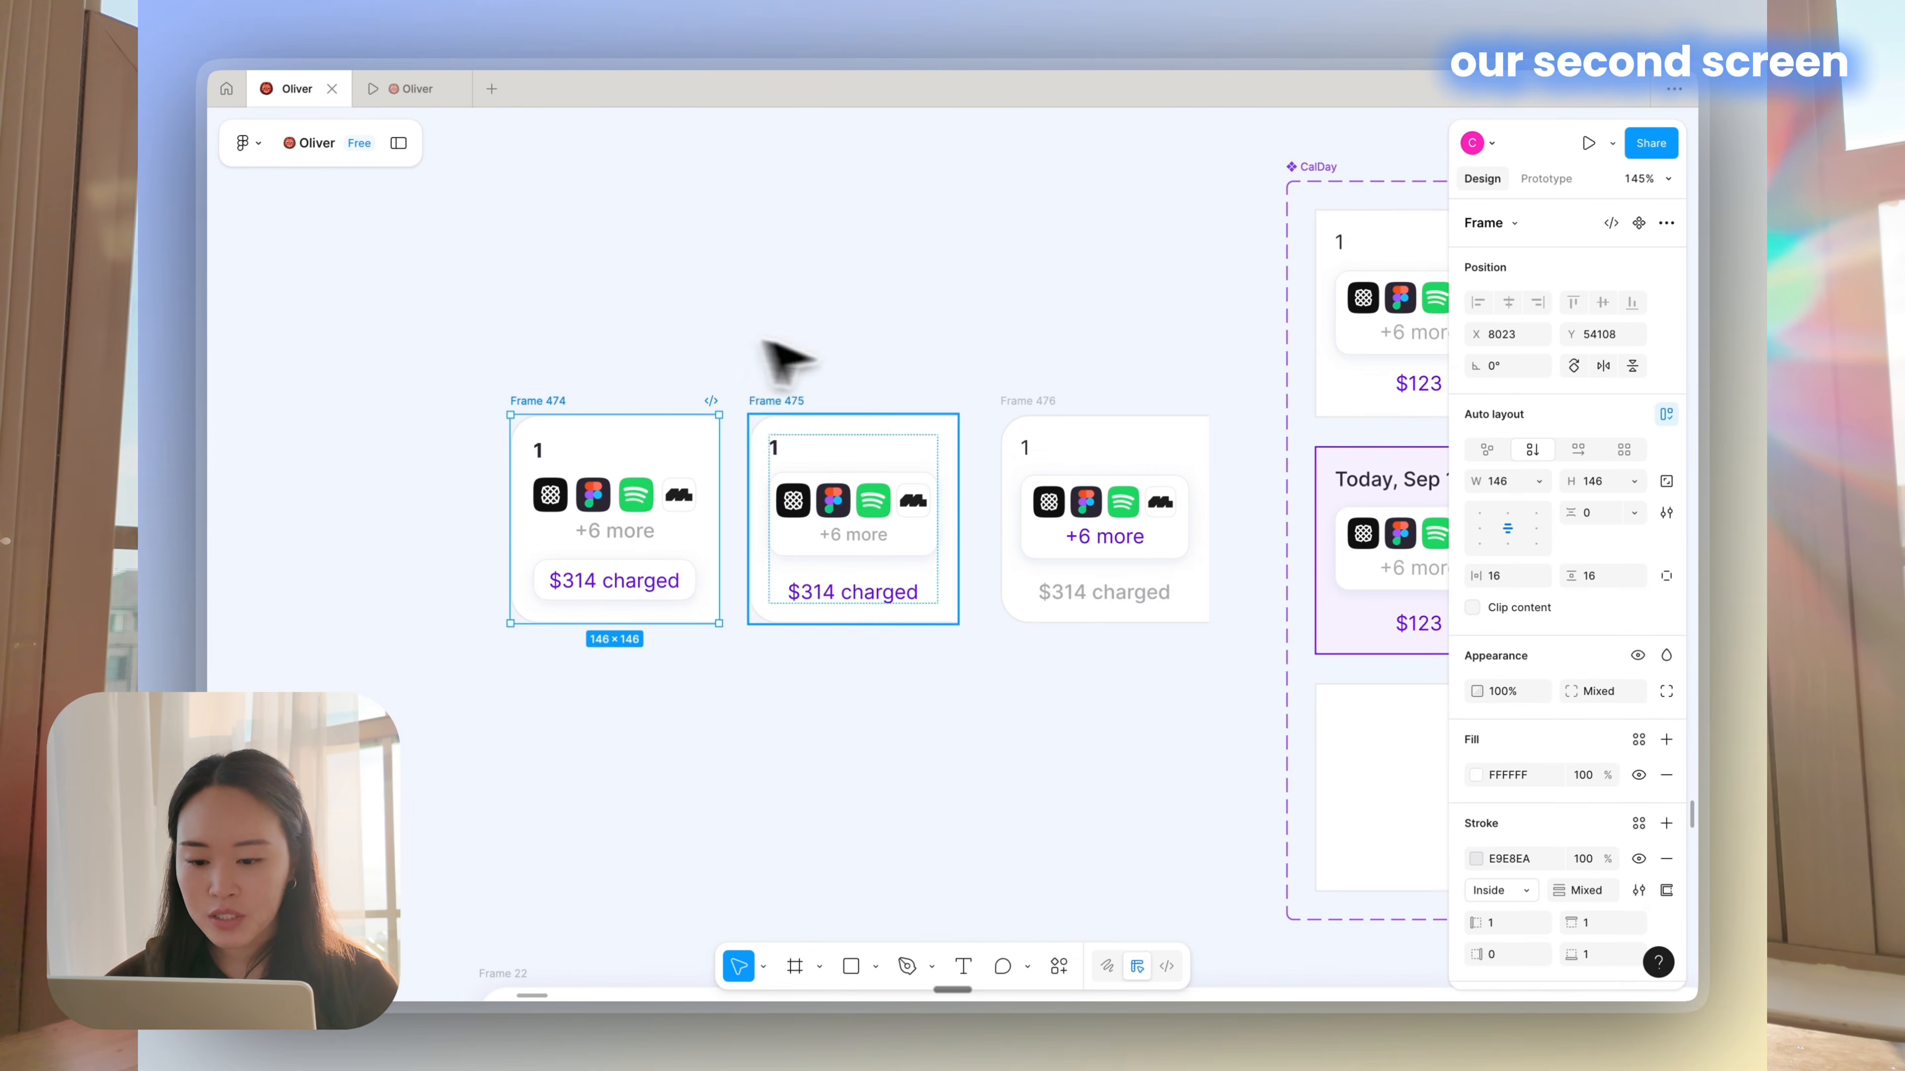
Inspect the CalDay component's default, today and empty variants beside the earlier day cells, selecting the Default variant and the whole component set
scroll(1110, 379, "right", 6)
left_click(1084, 362)
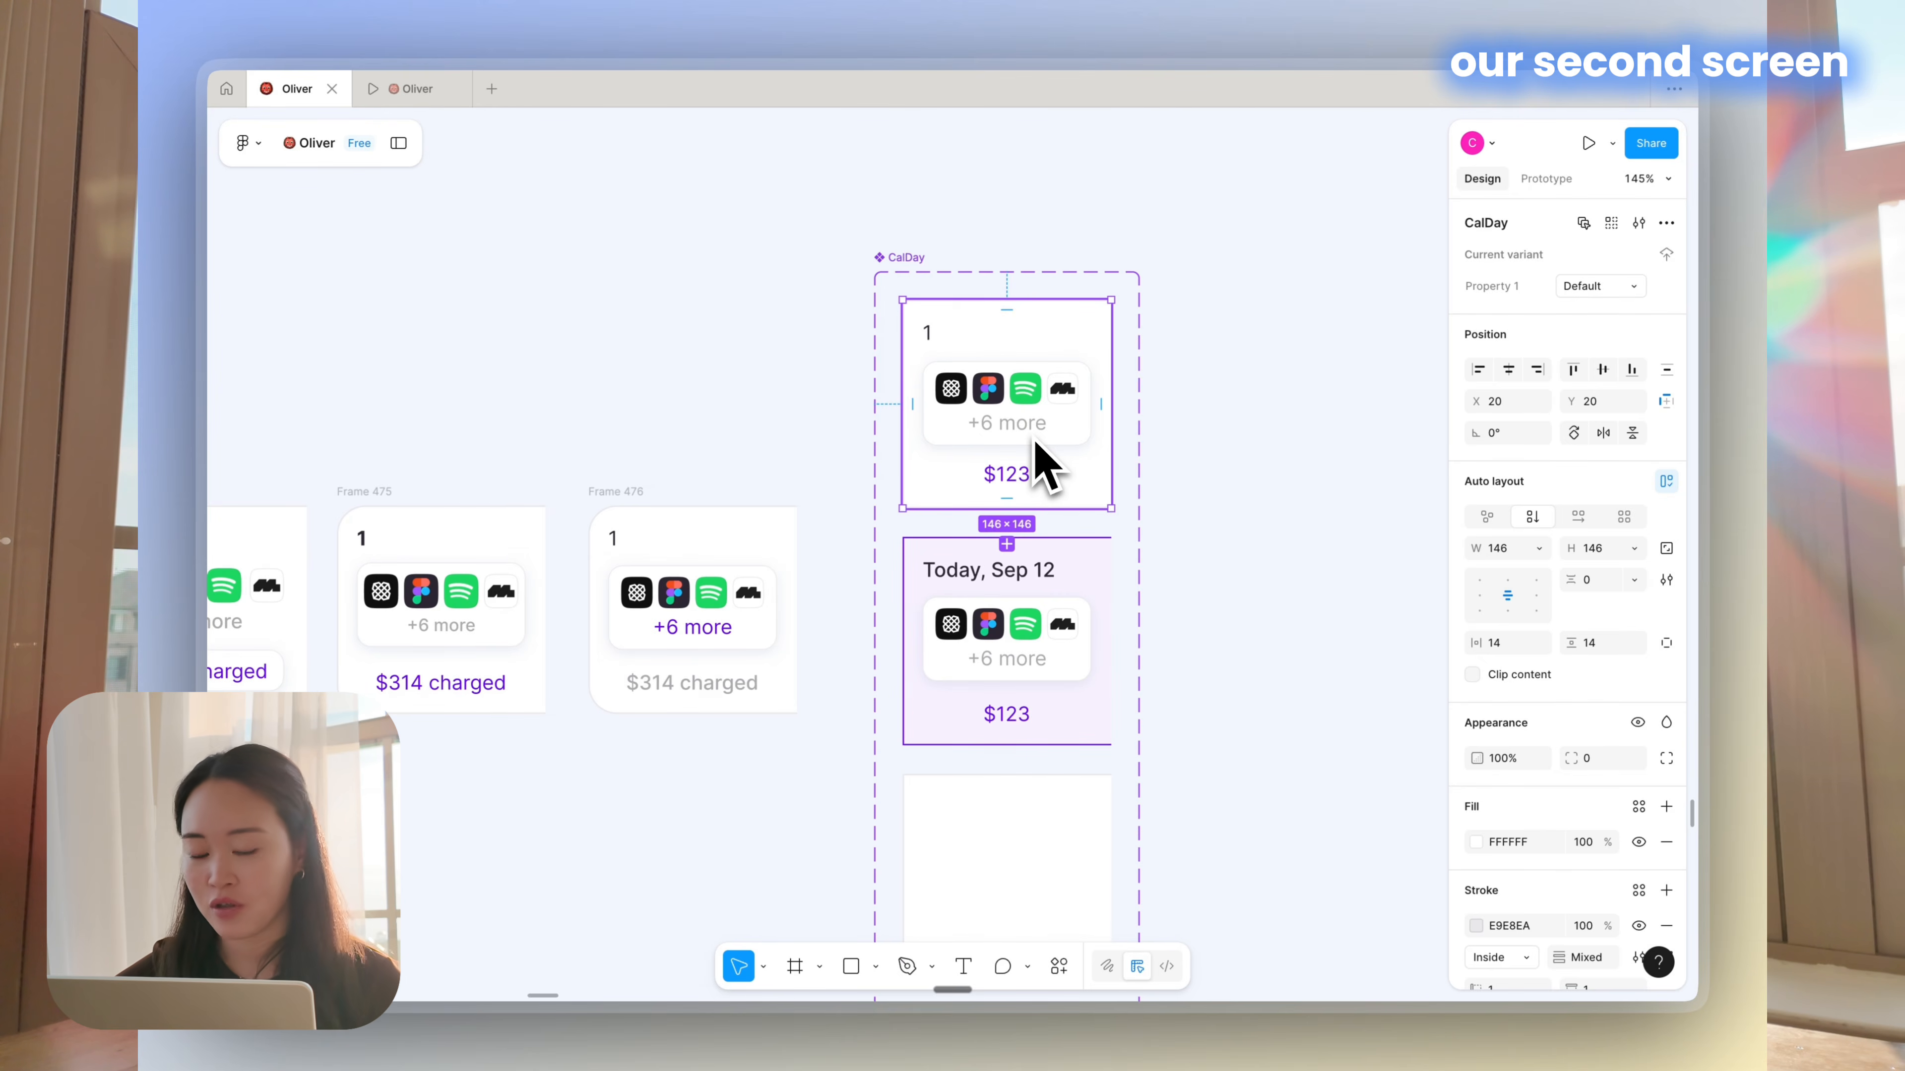
scroll(1042, 461, "down", 2)
scroll(1042, 461, "left", 1)
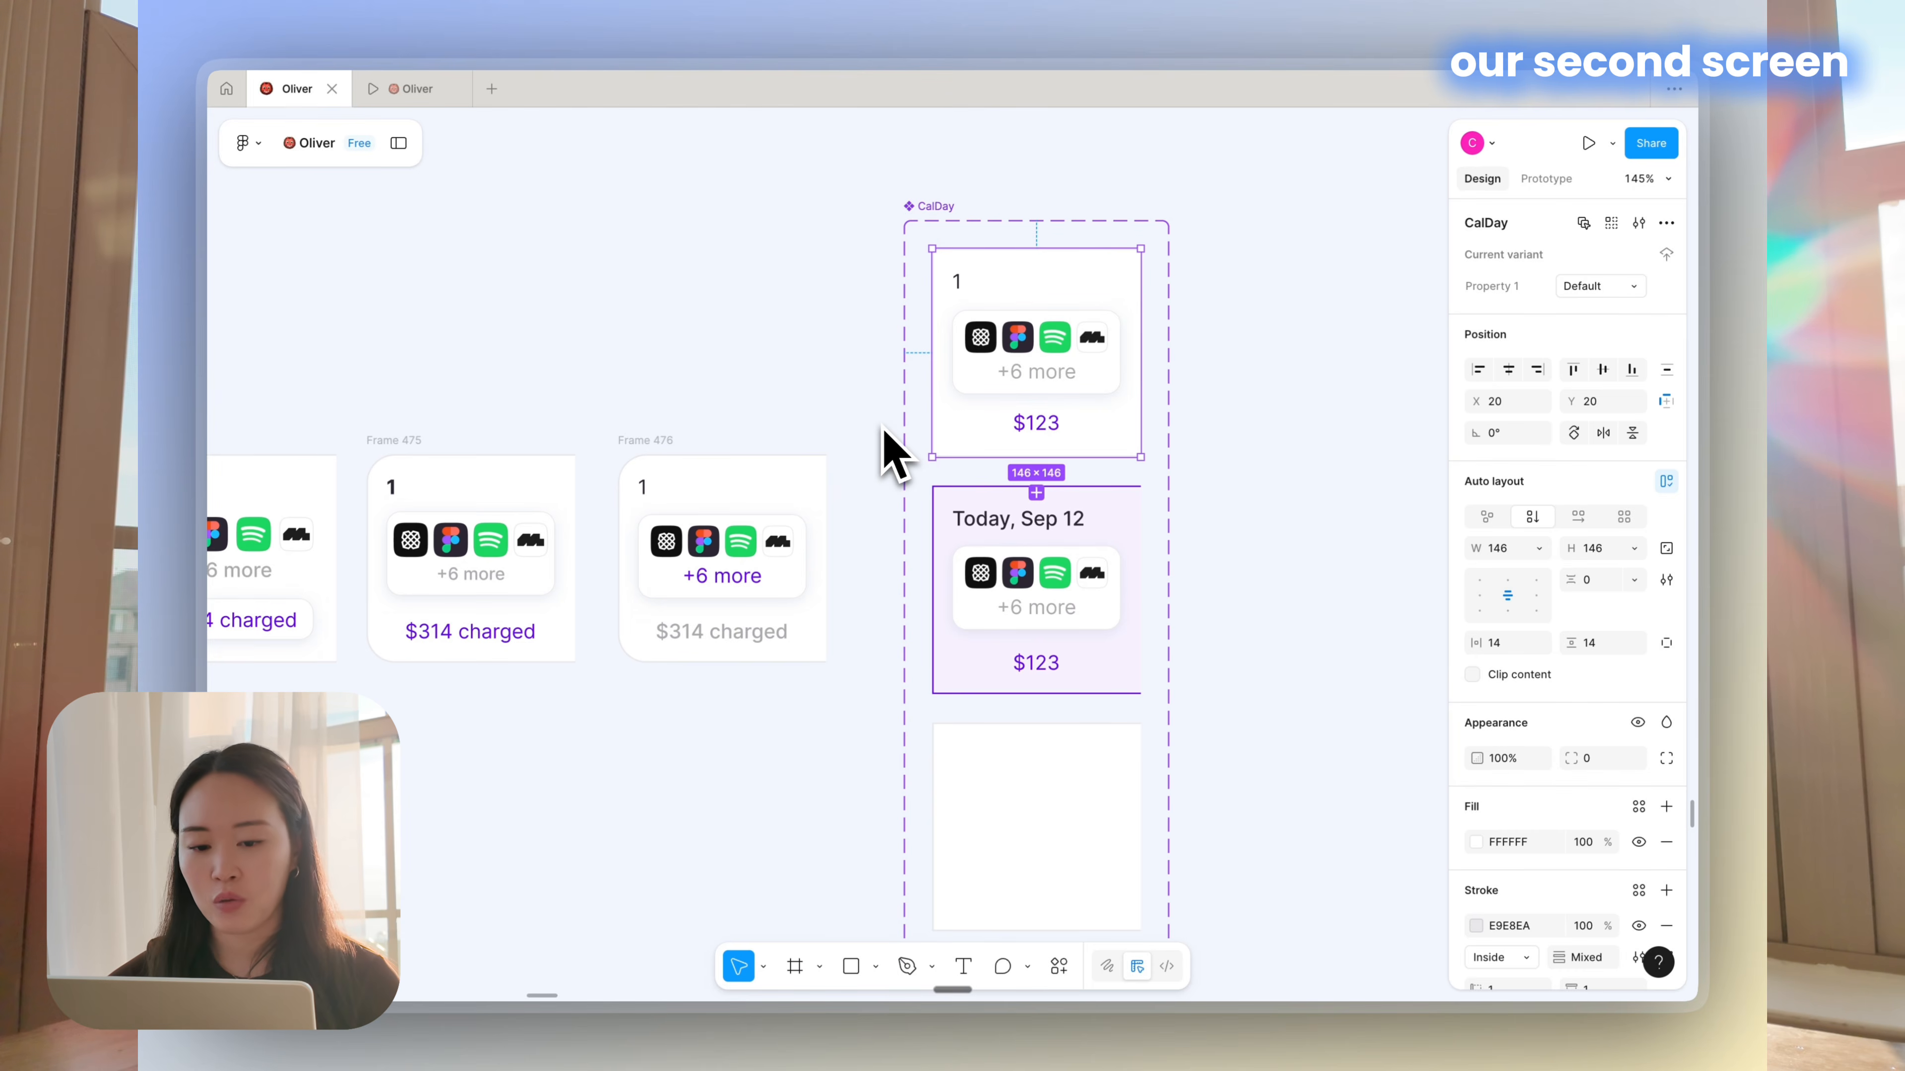
scroll(893, 454, "down", 2)
scroll(892, 454, "right", 1)
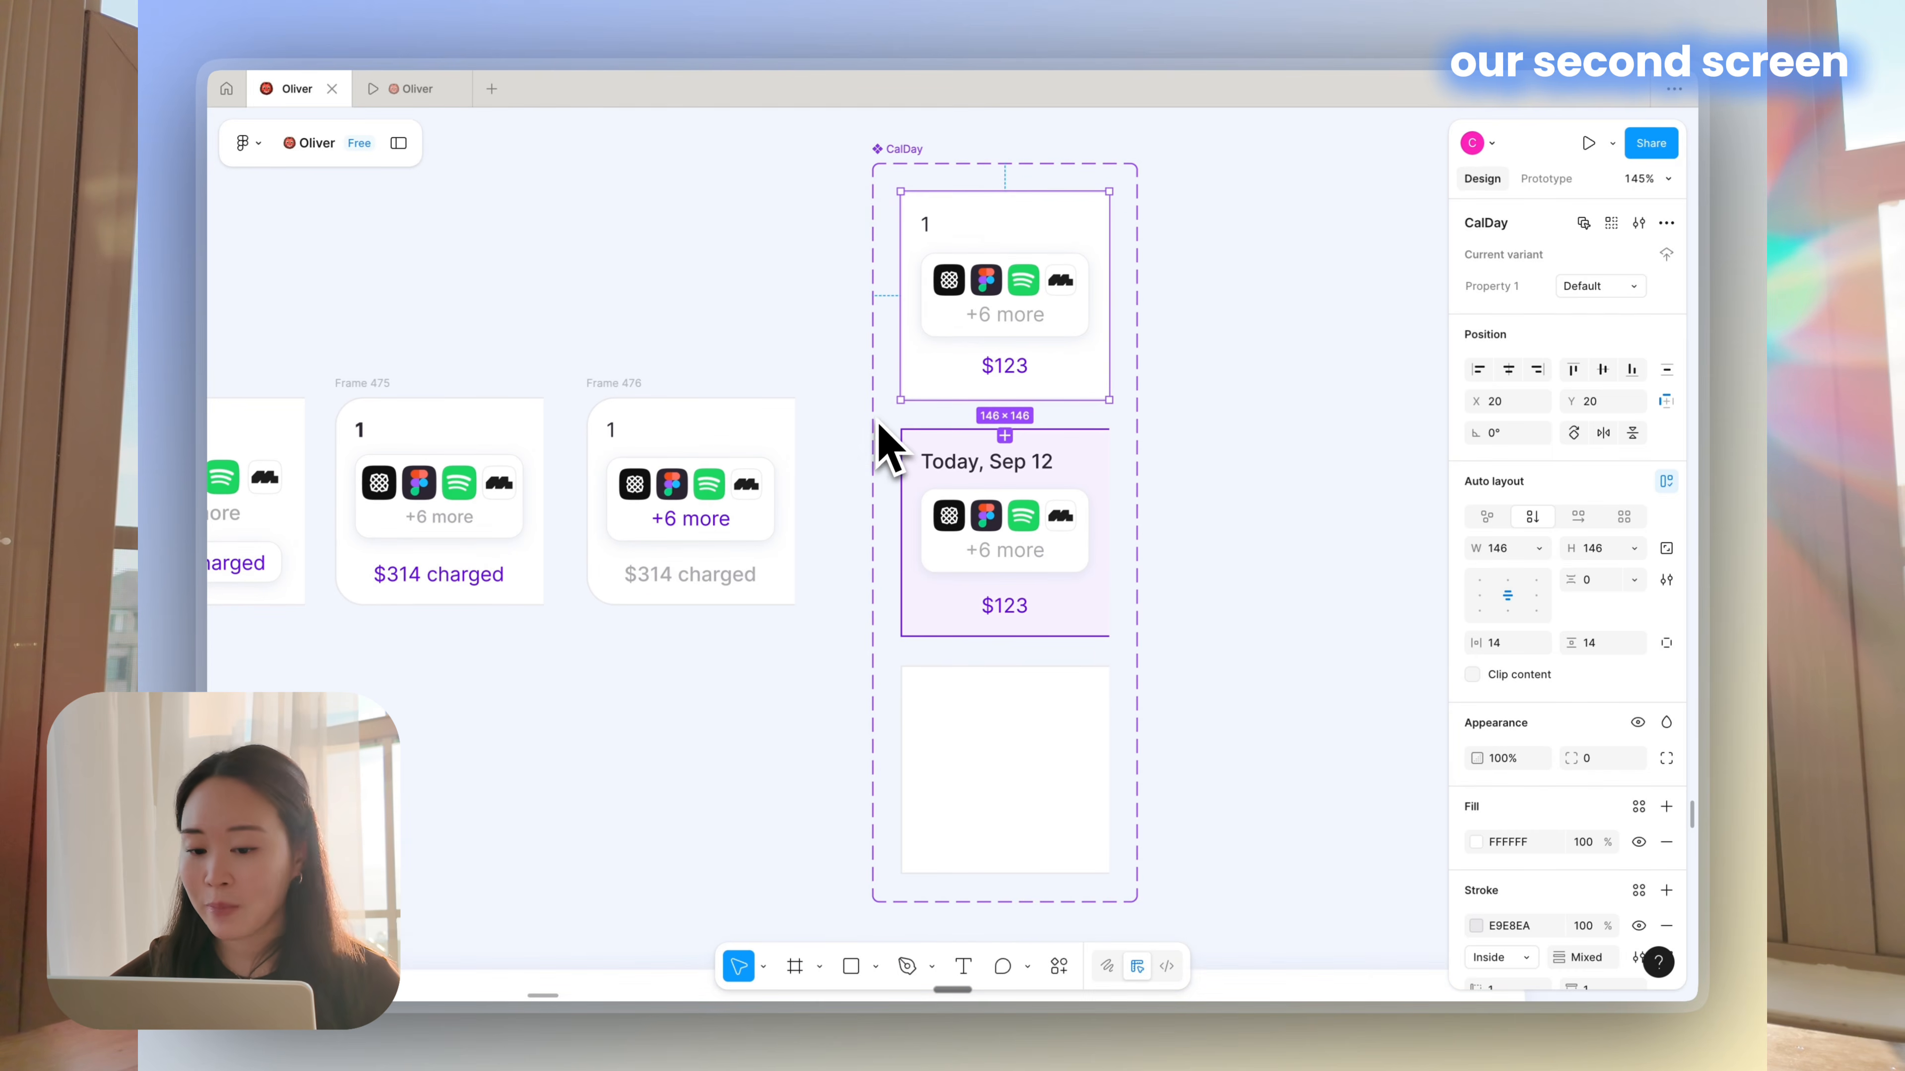
scroll(879, 424, "down", 2)
scroll(879, 424, "right", 1)
scroll(817, 334, "up", 1)
scroll(818, 333, "right", 1)
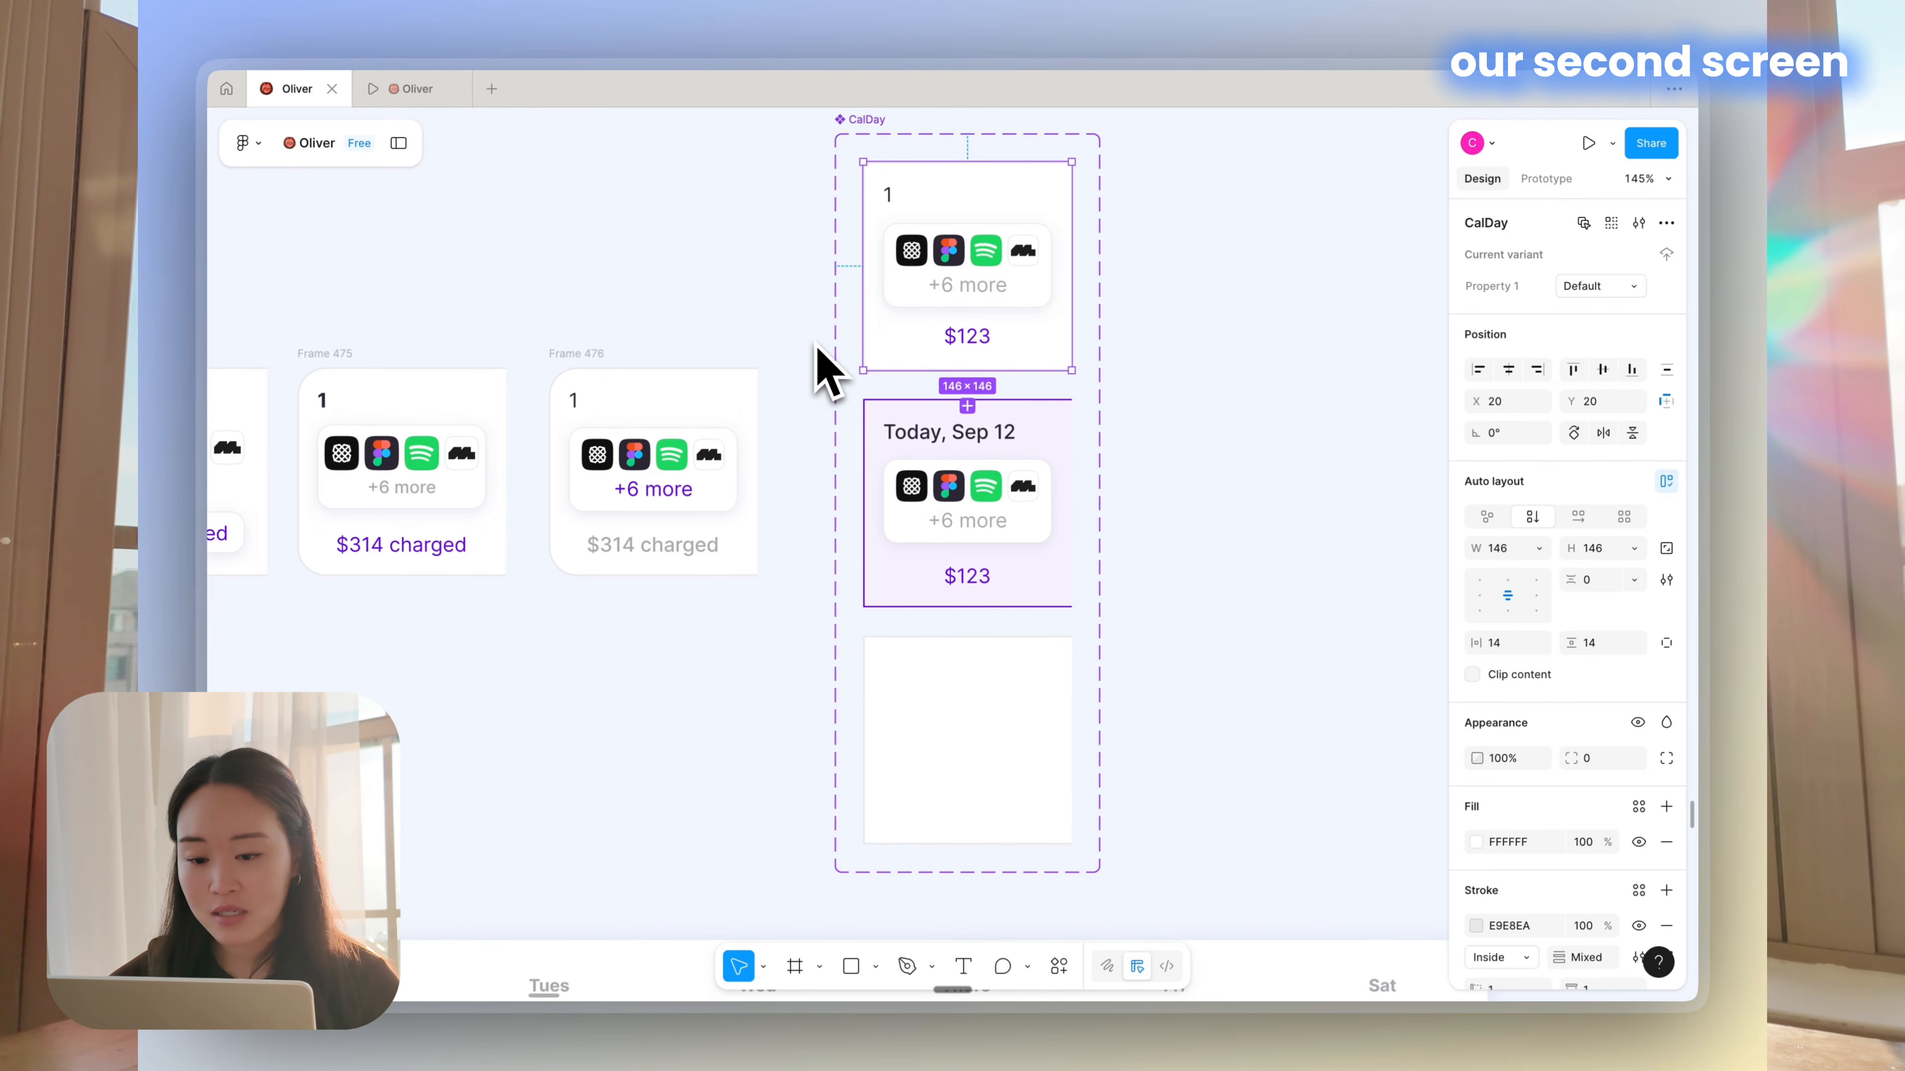
left_click(876, 124)
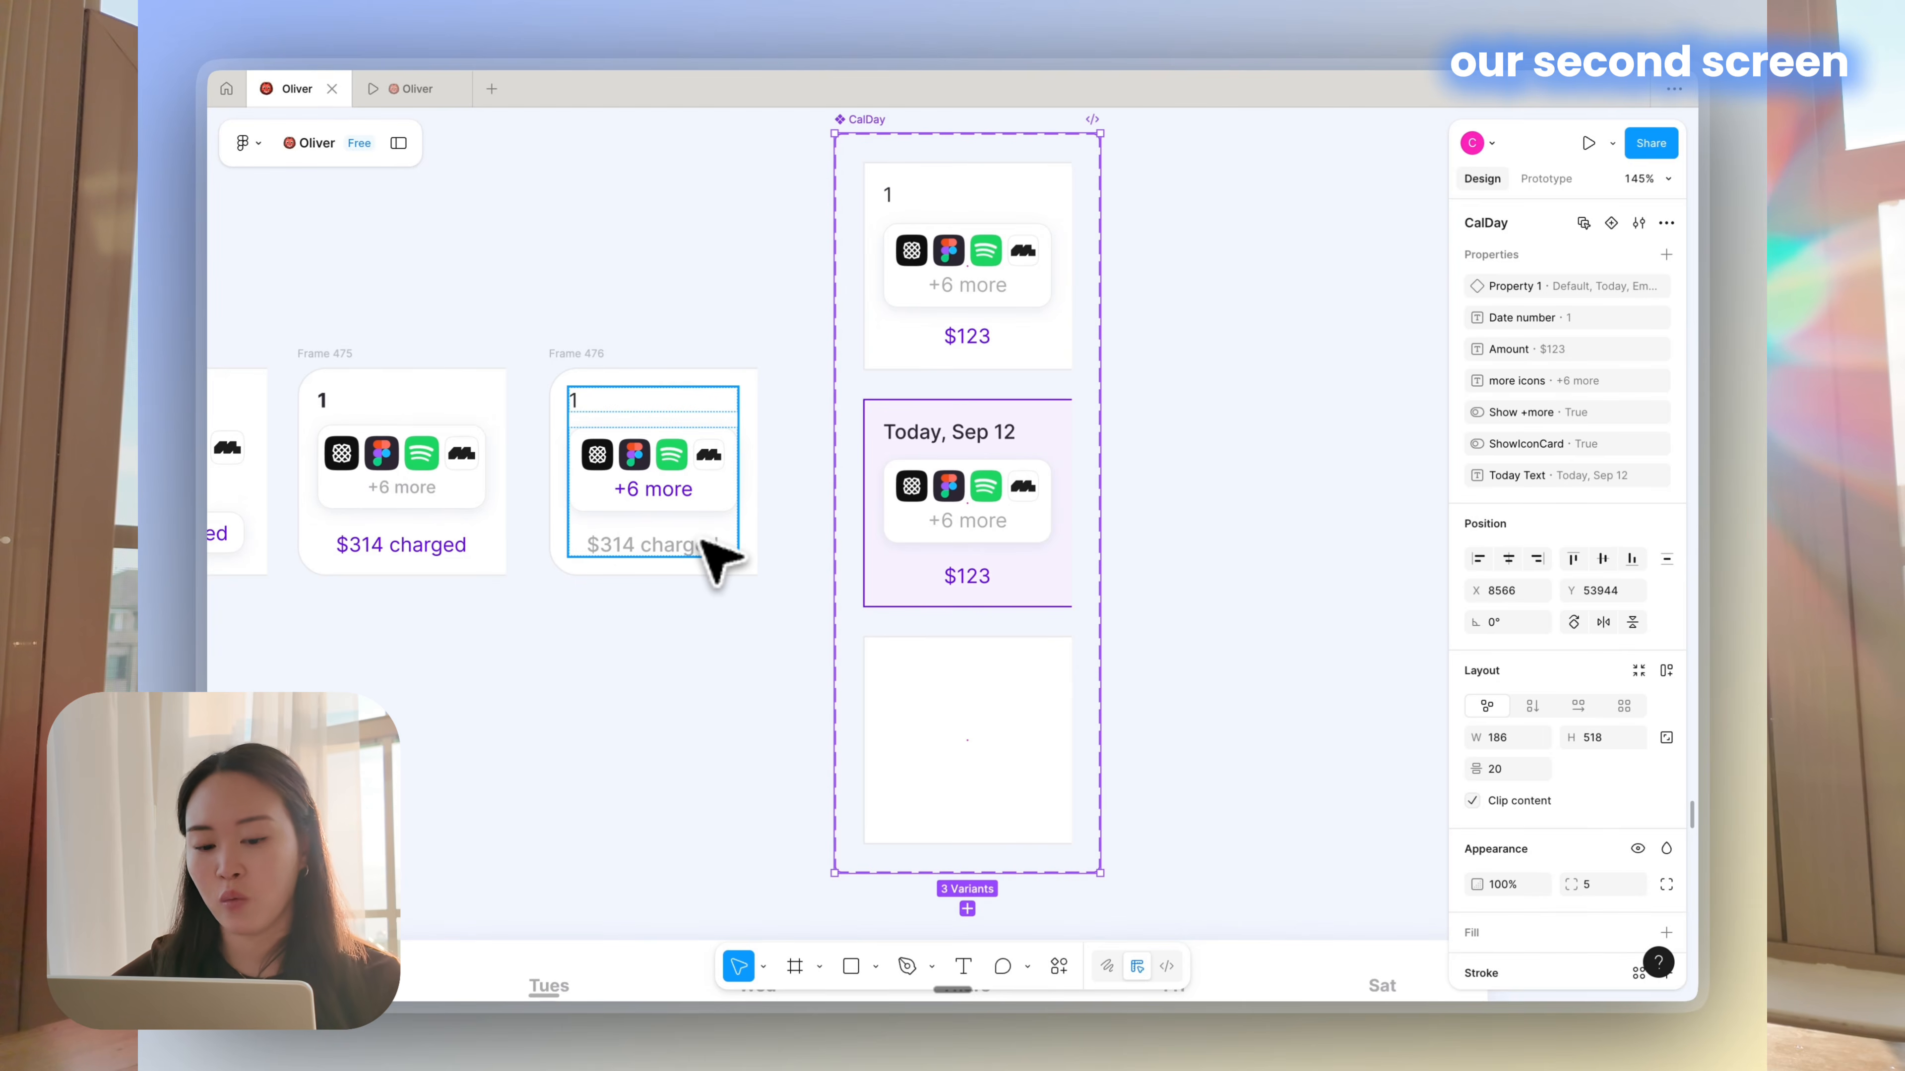
Clear the selection and examine the full month grid built from CalDay cells in Frame 22, including the highlighted Today, Sep 12 cell
scroll(704, 542, "down", 6)
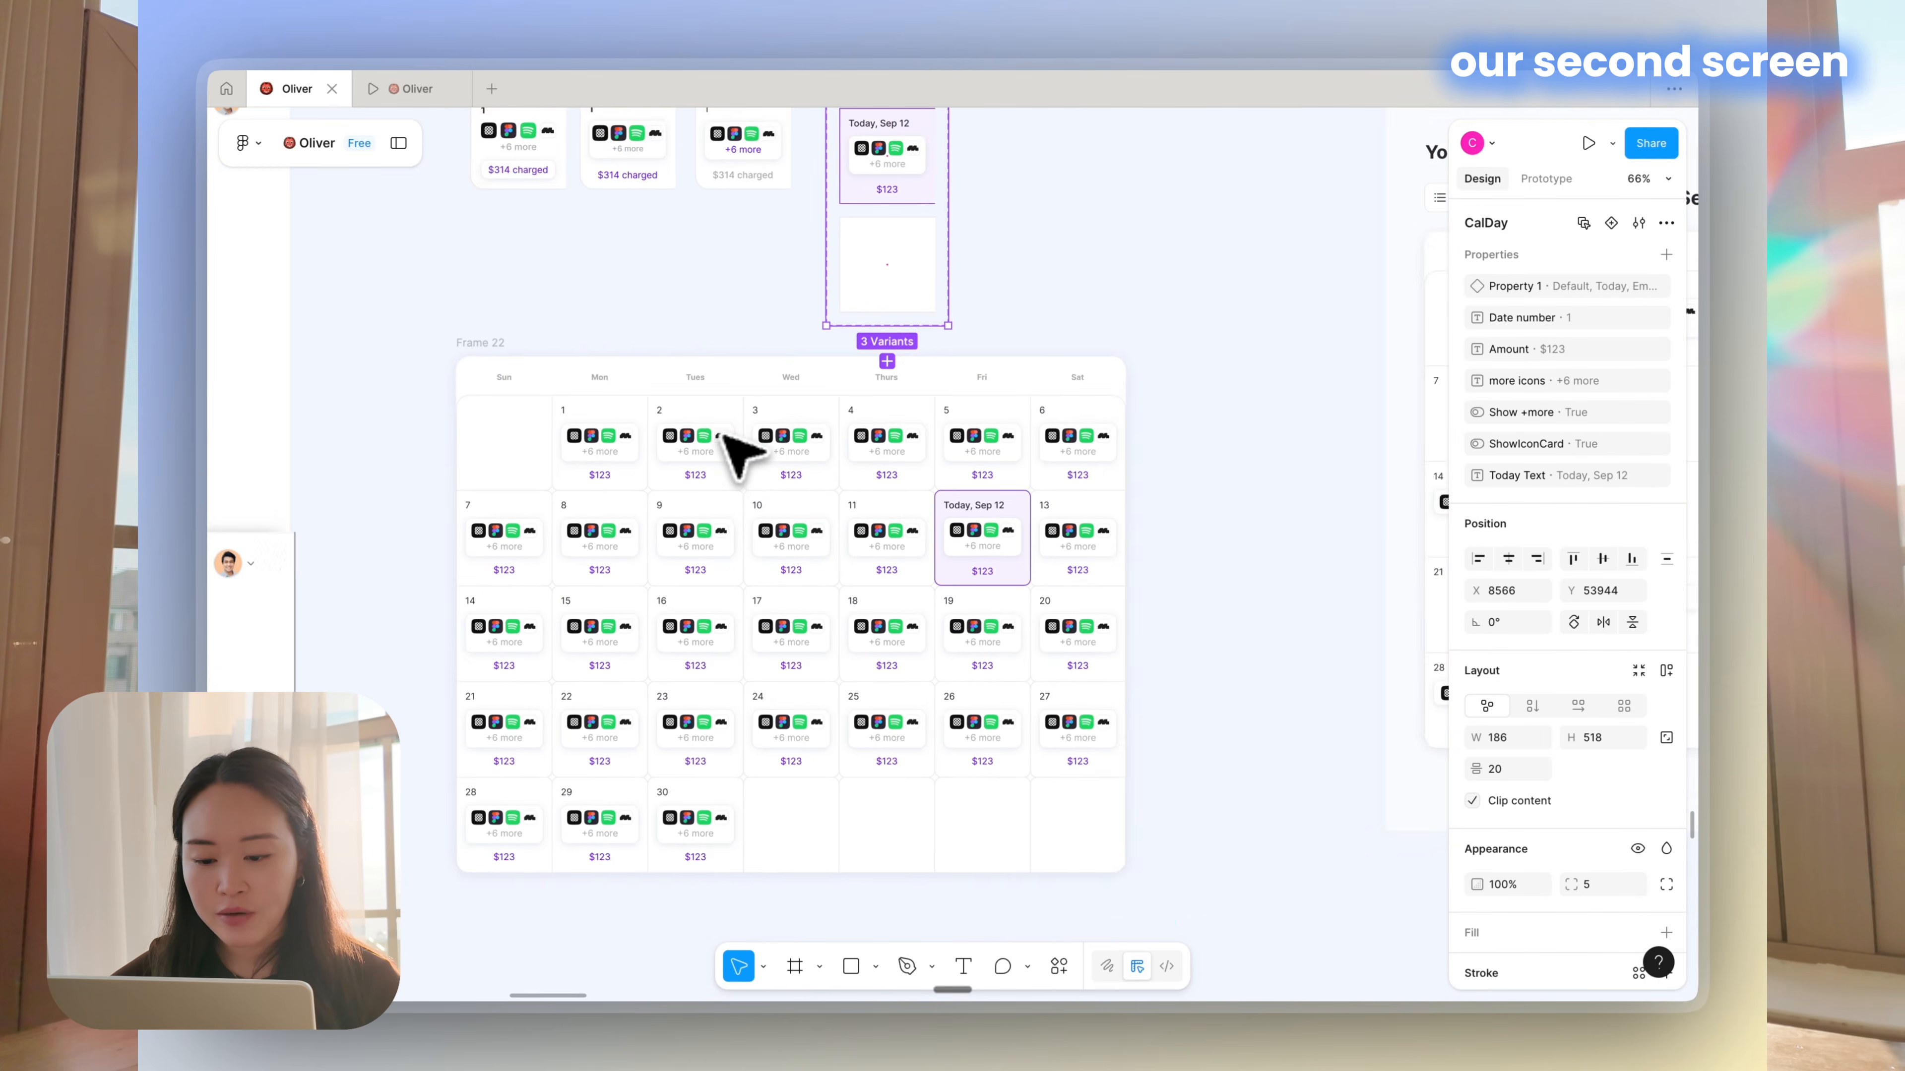
left_click(402, 435)
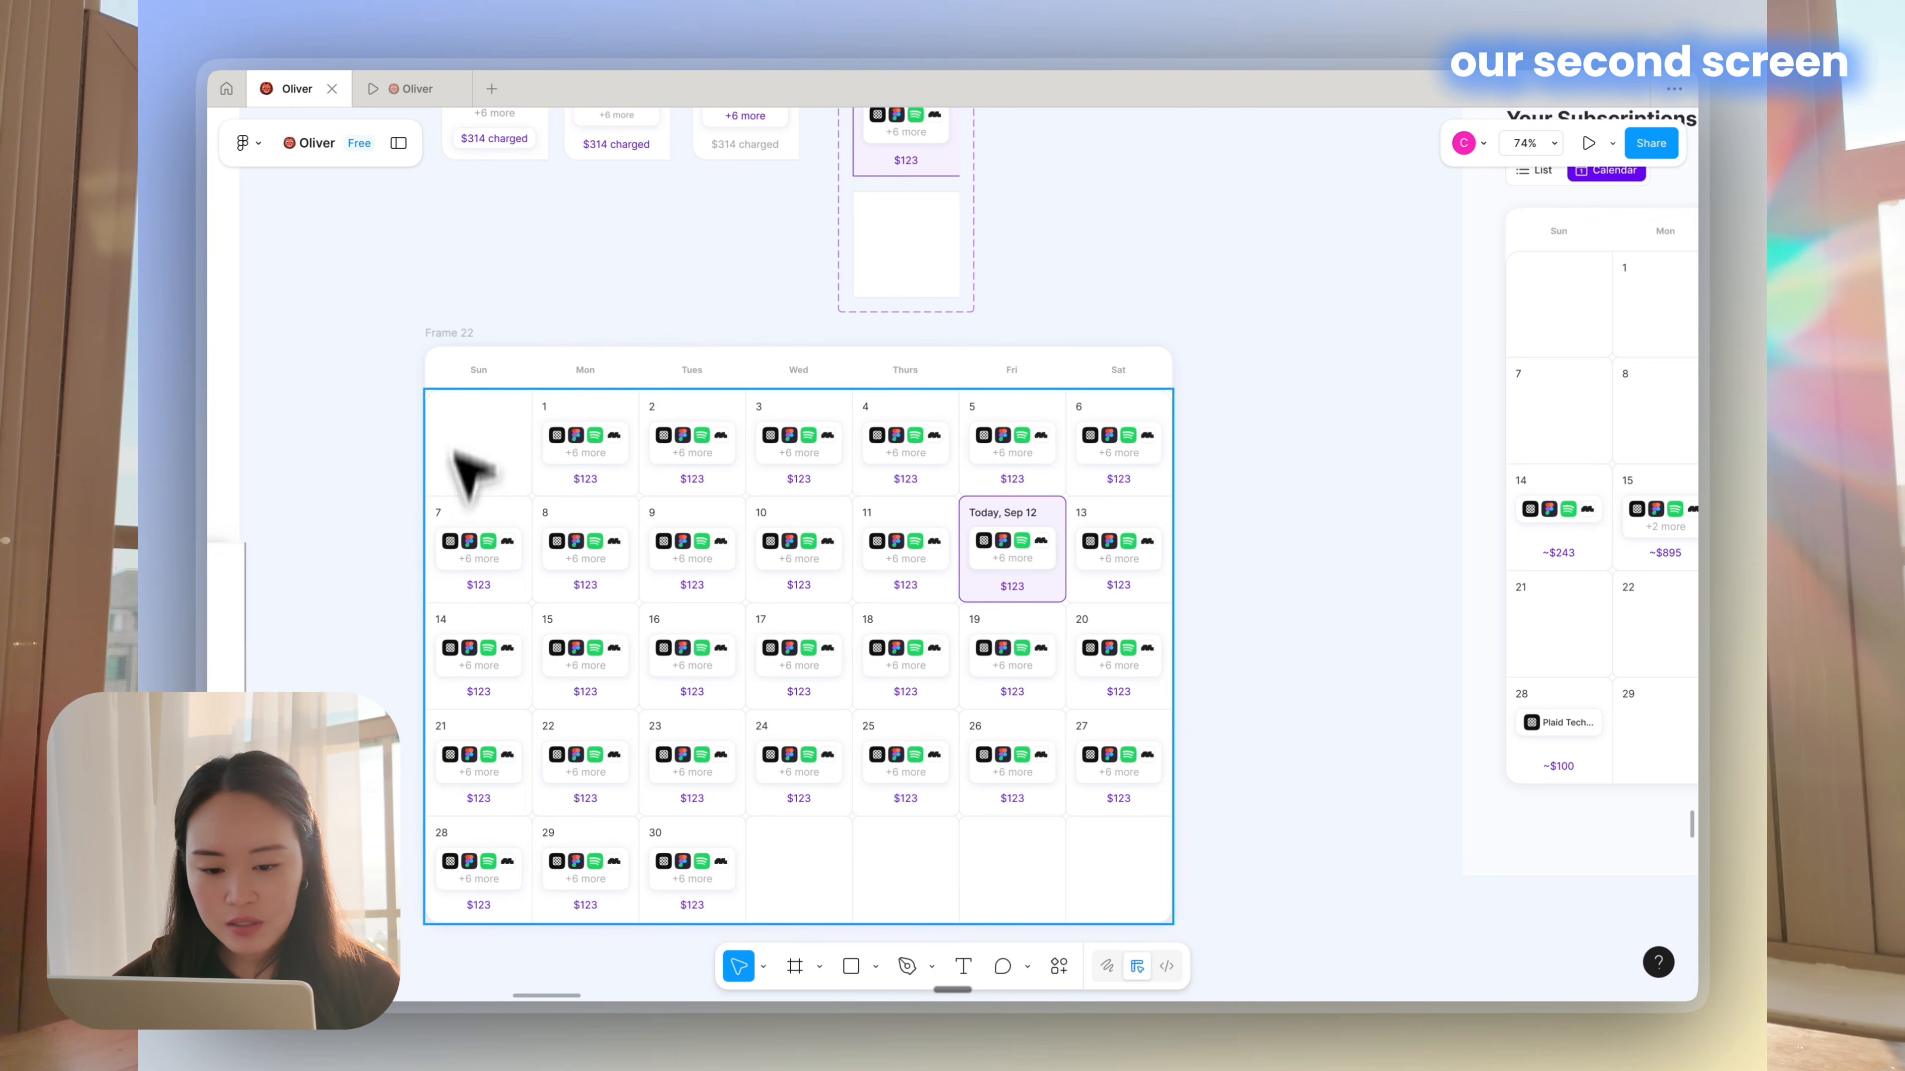
scroll(1094, 617, "up", 5)
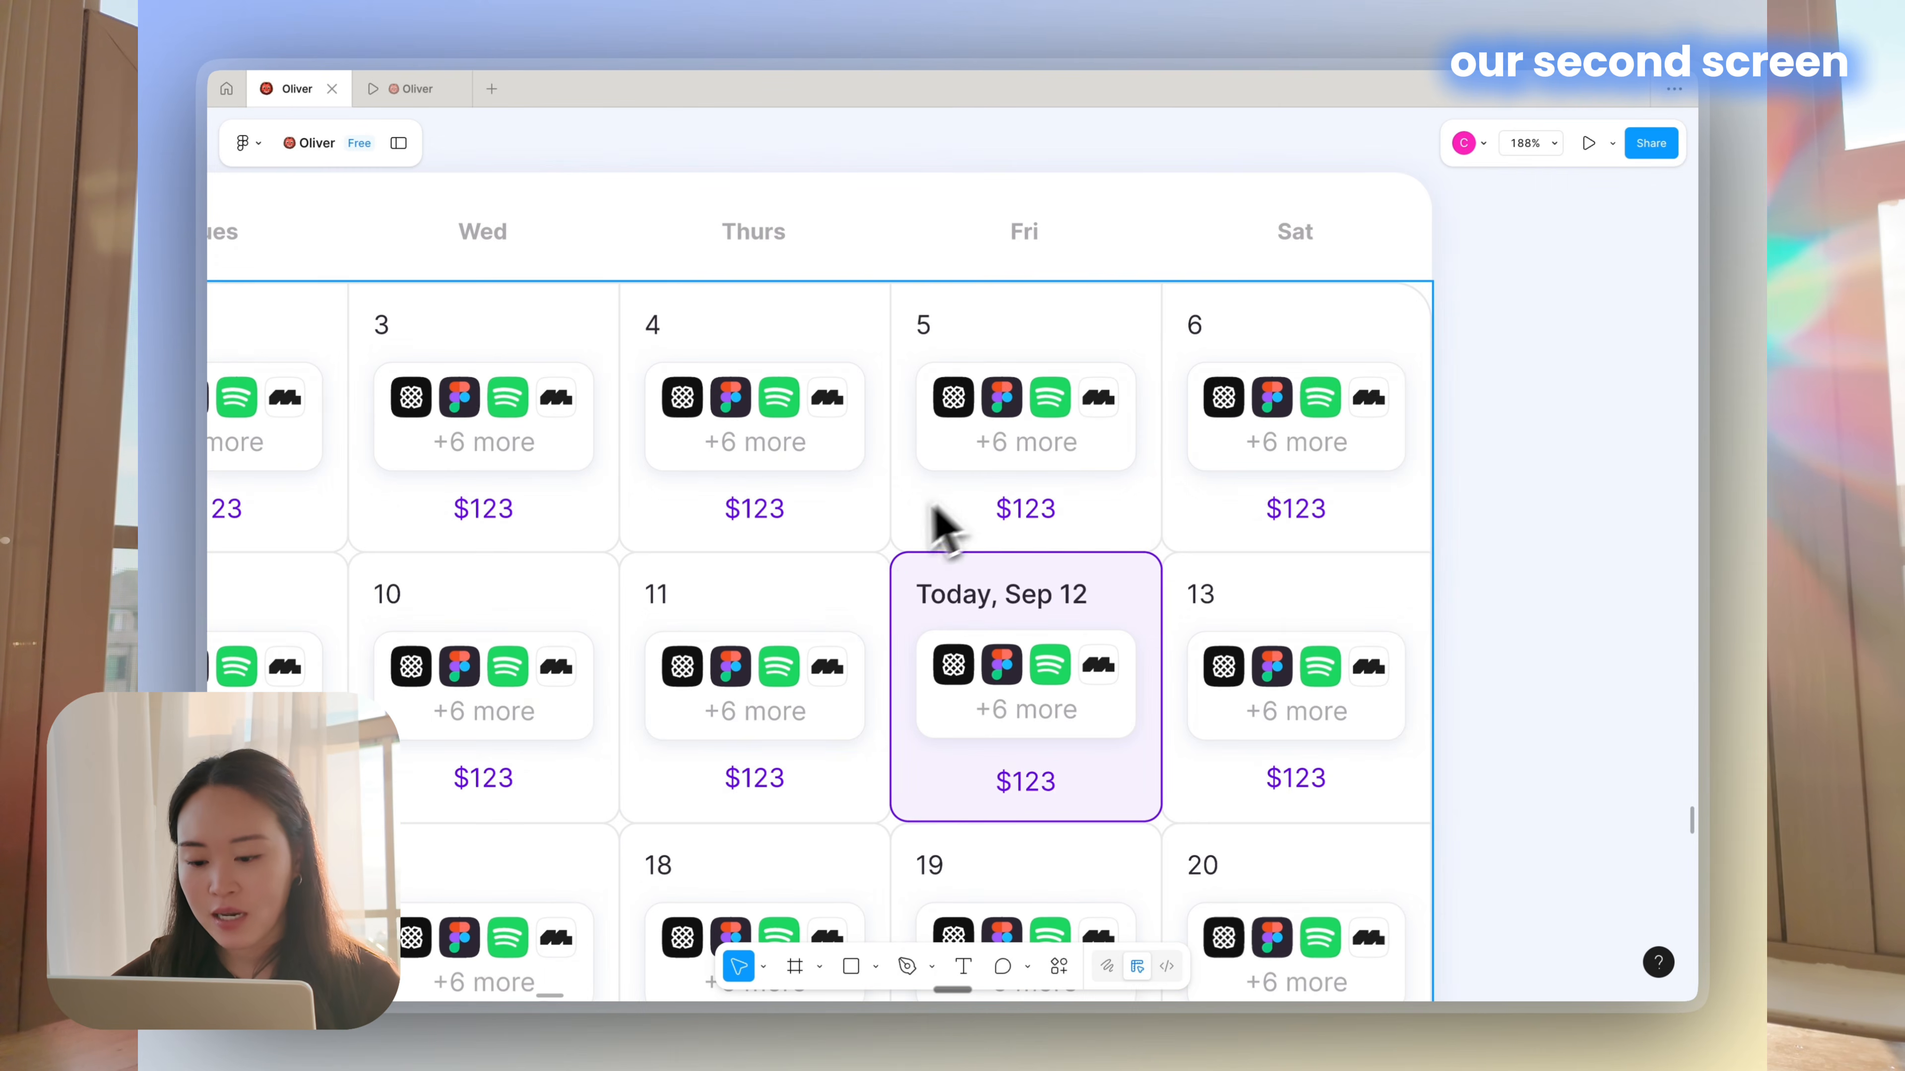
scroll(903, 581, "down", 8)
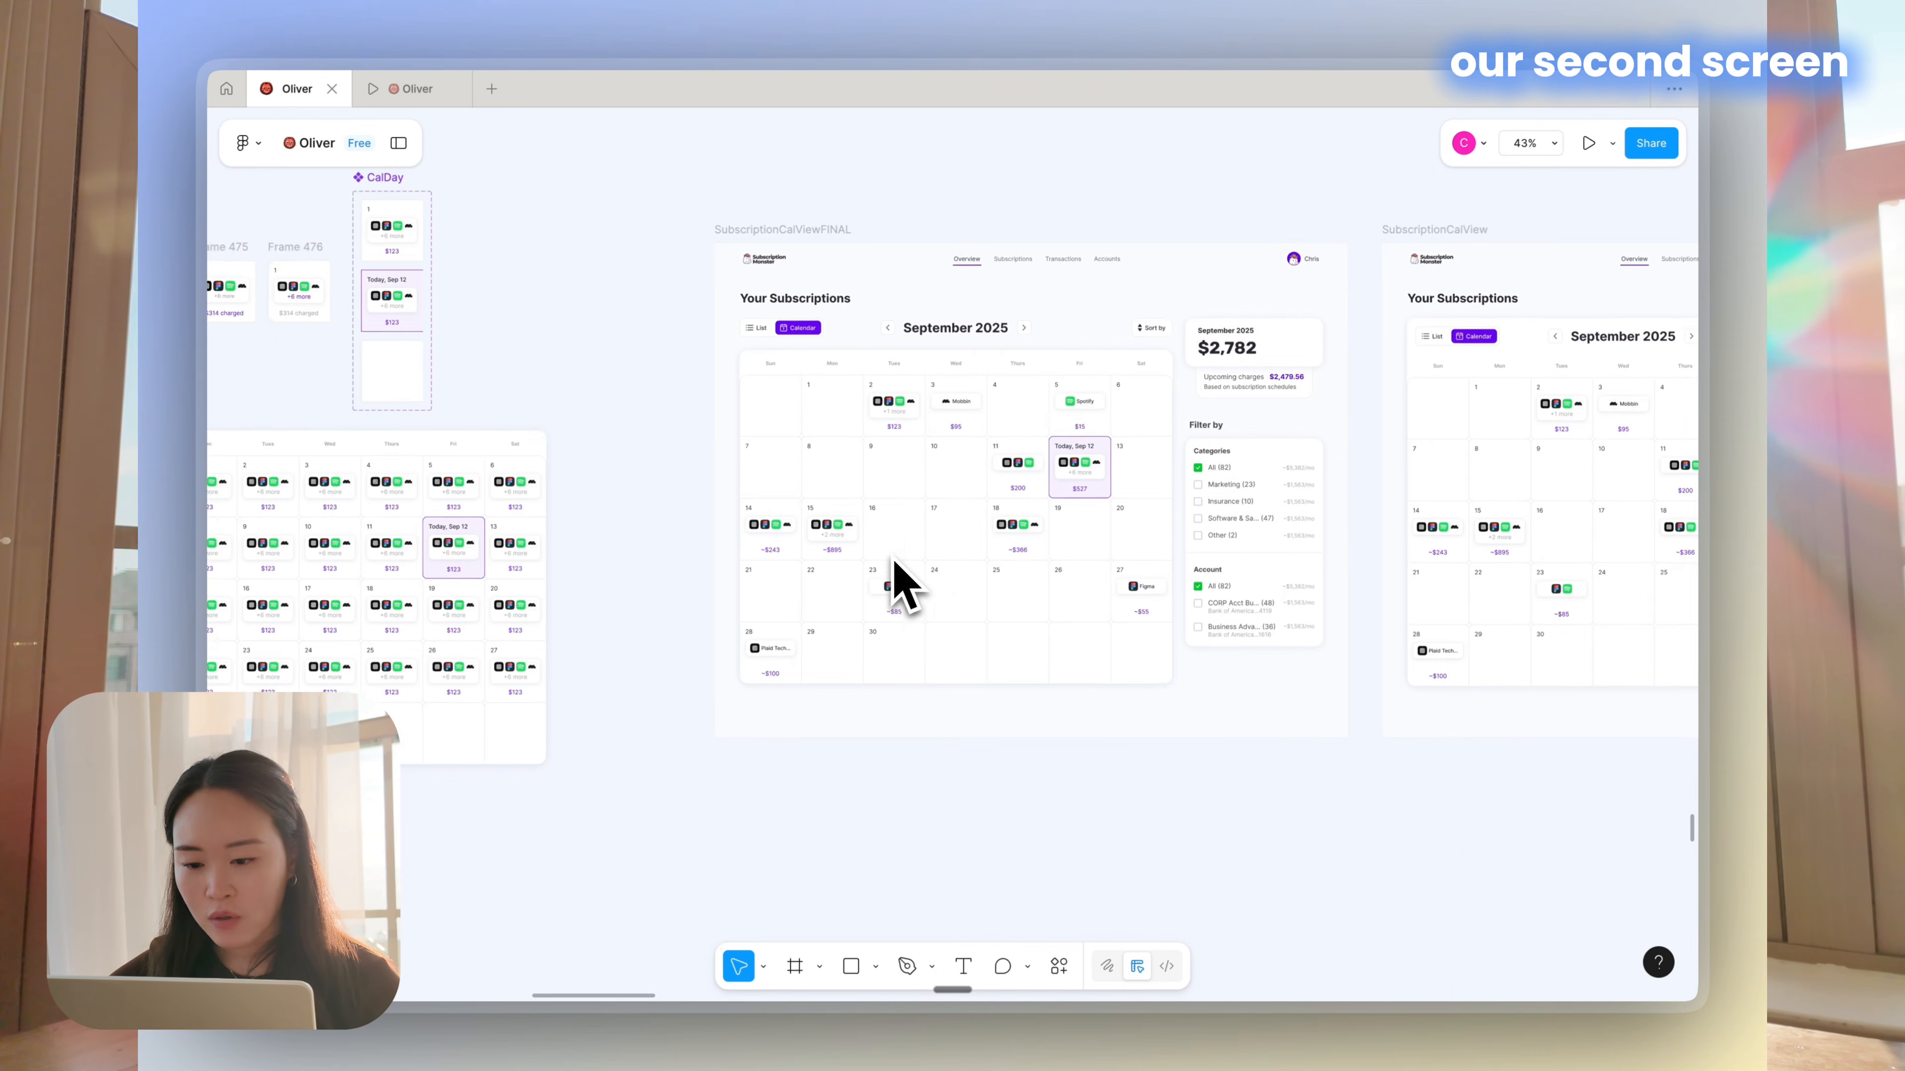
Compare the SubscriptionCalViewFINAL frame with the Frame 22 grid and the neighbouring SubscriptionCalView version
scroll(892, 574, "up", 5)
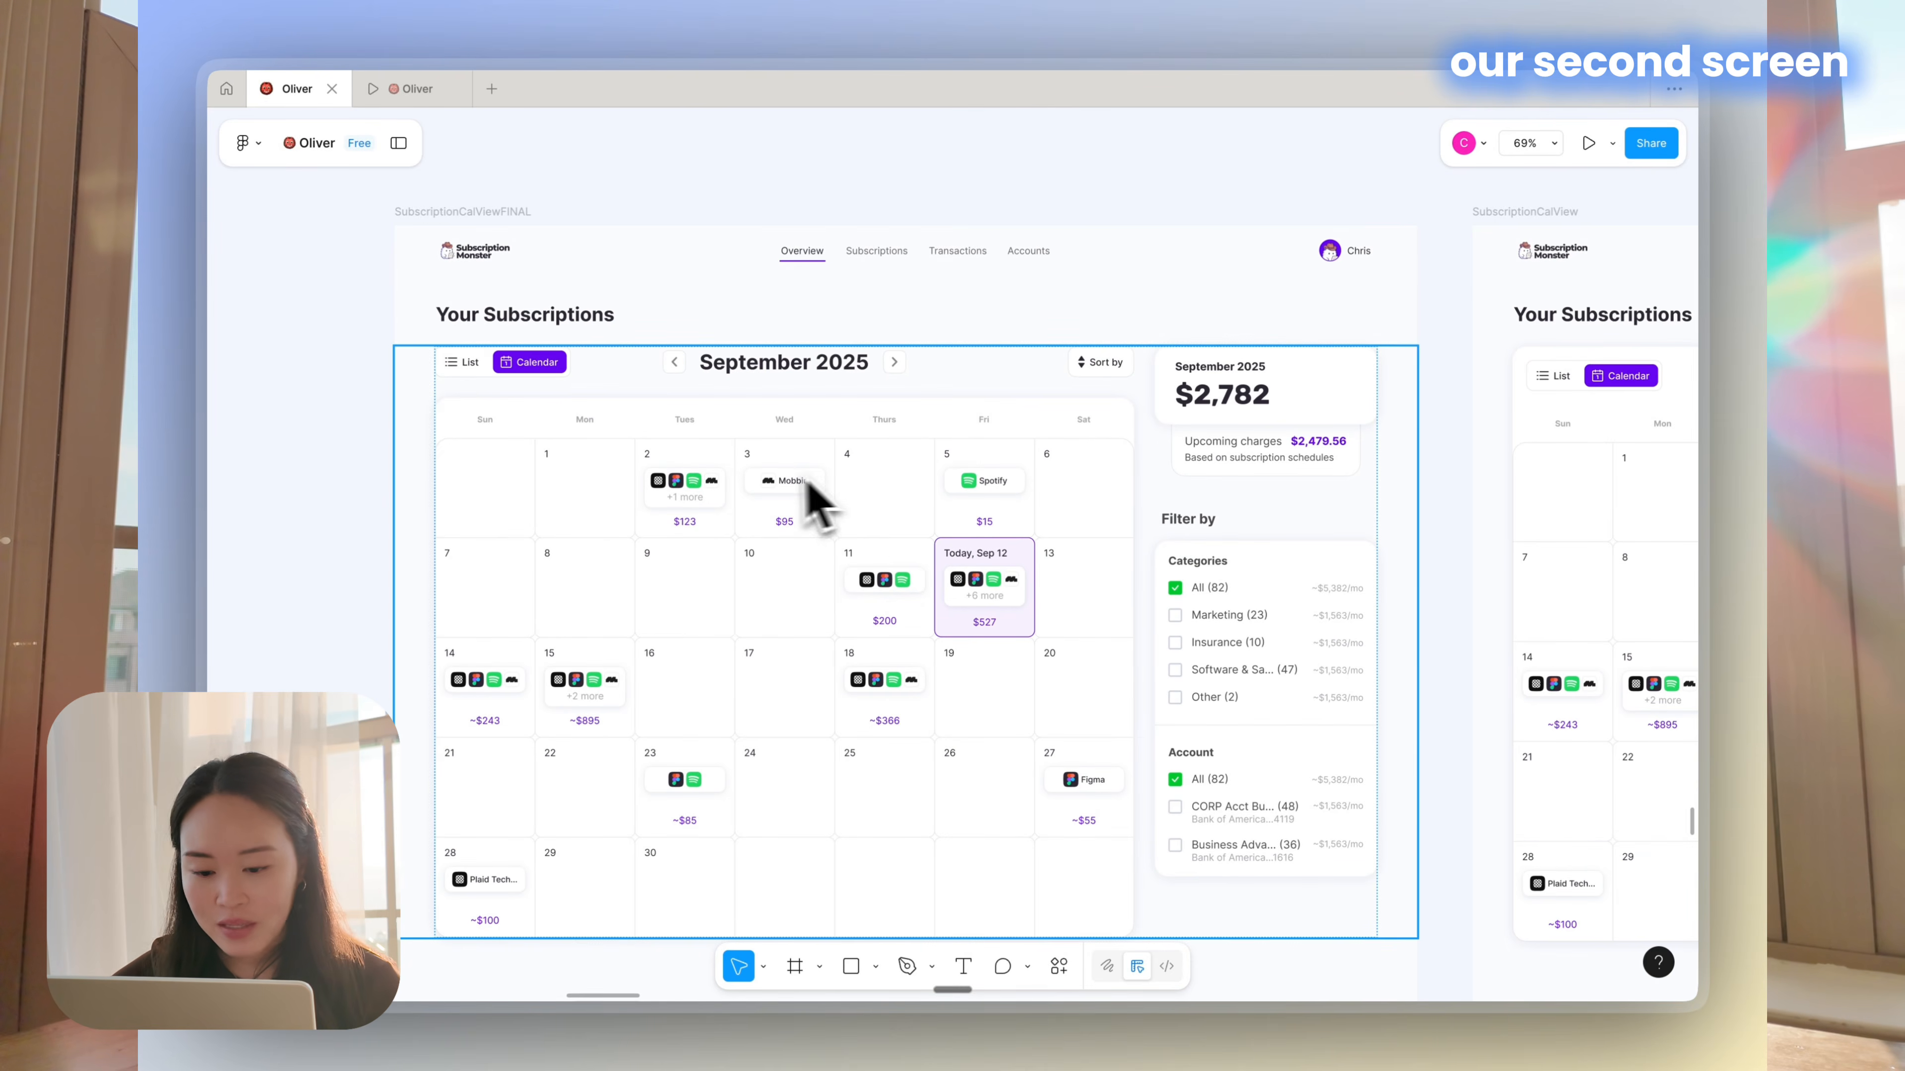
scroll(600, 713, "left", 2)
scroll(600, 713, "left", 10)
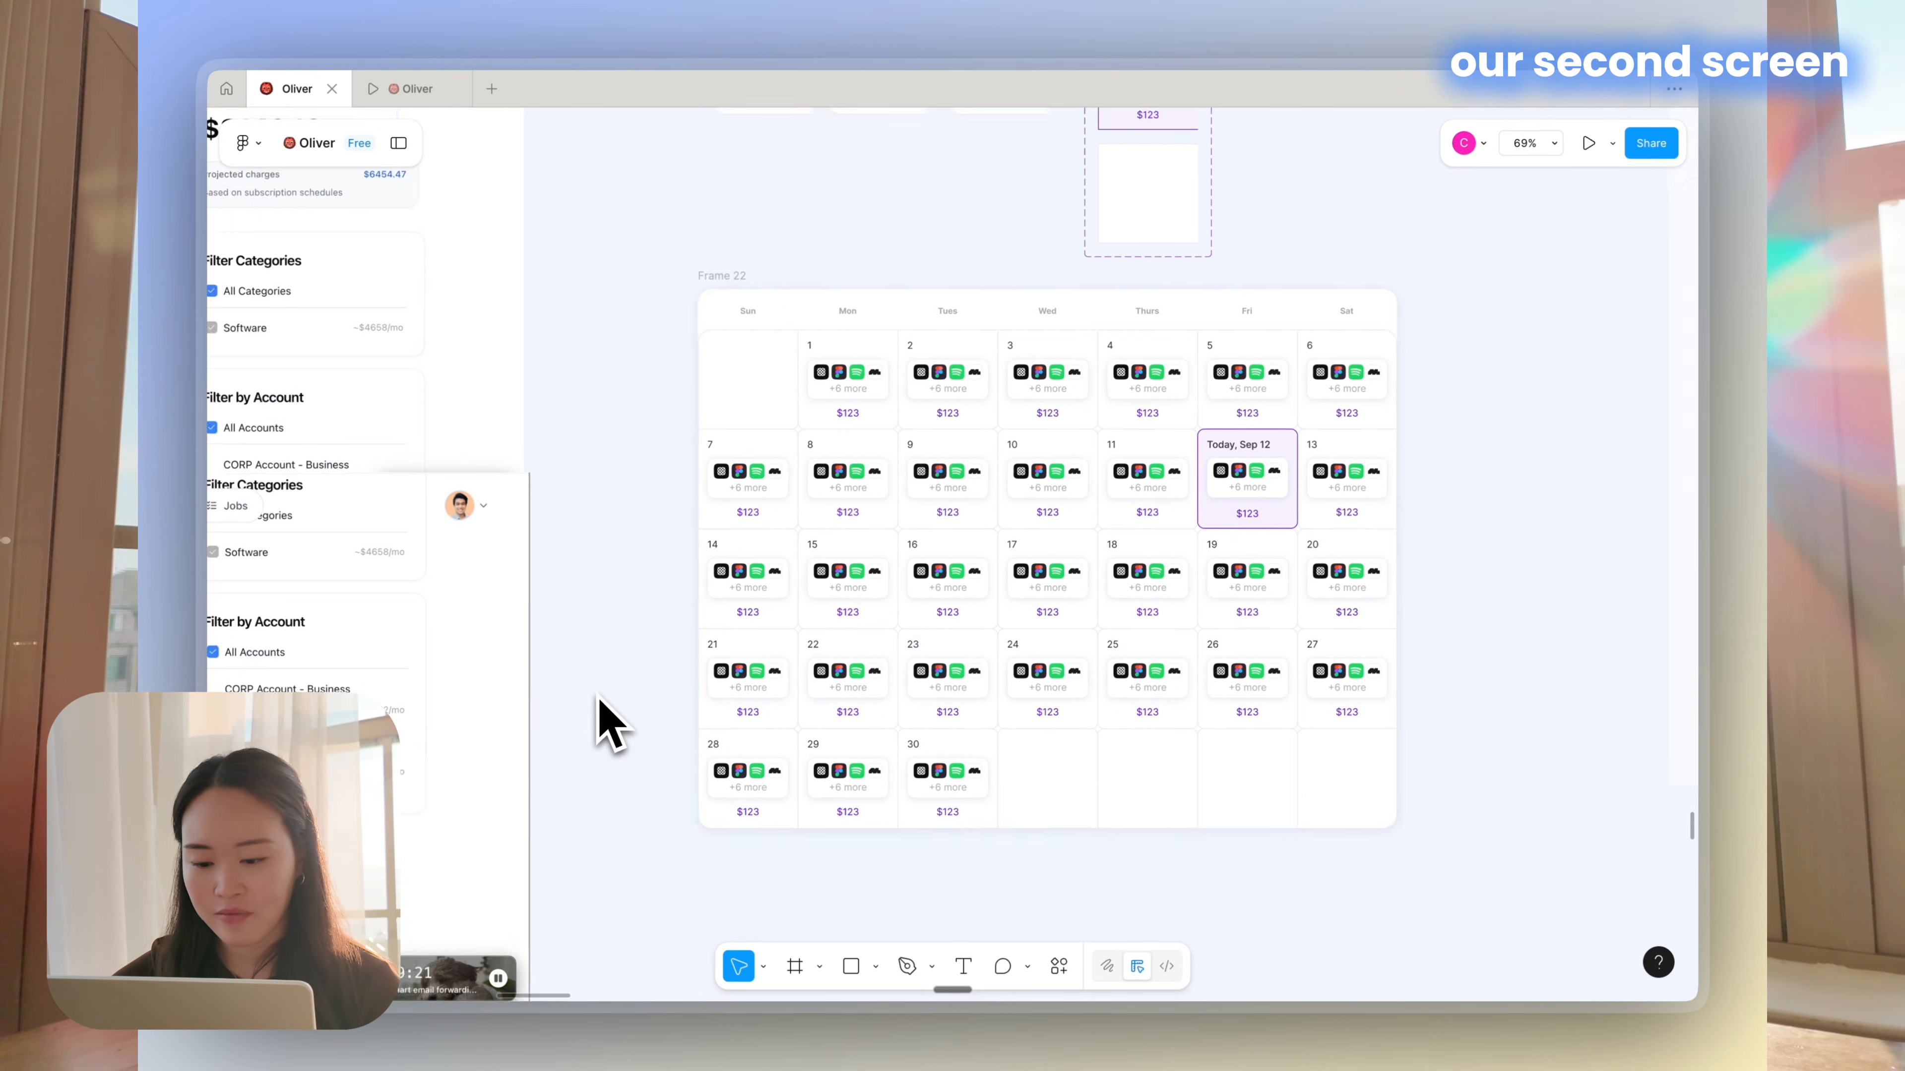
scroll(1085, 540, "down", 5)
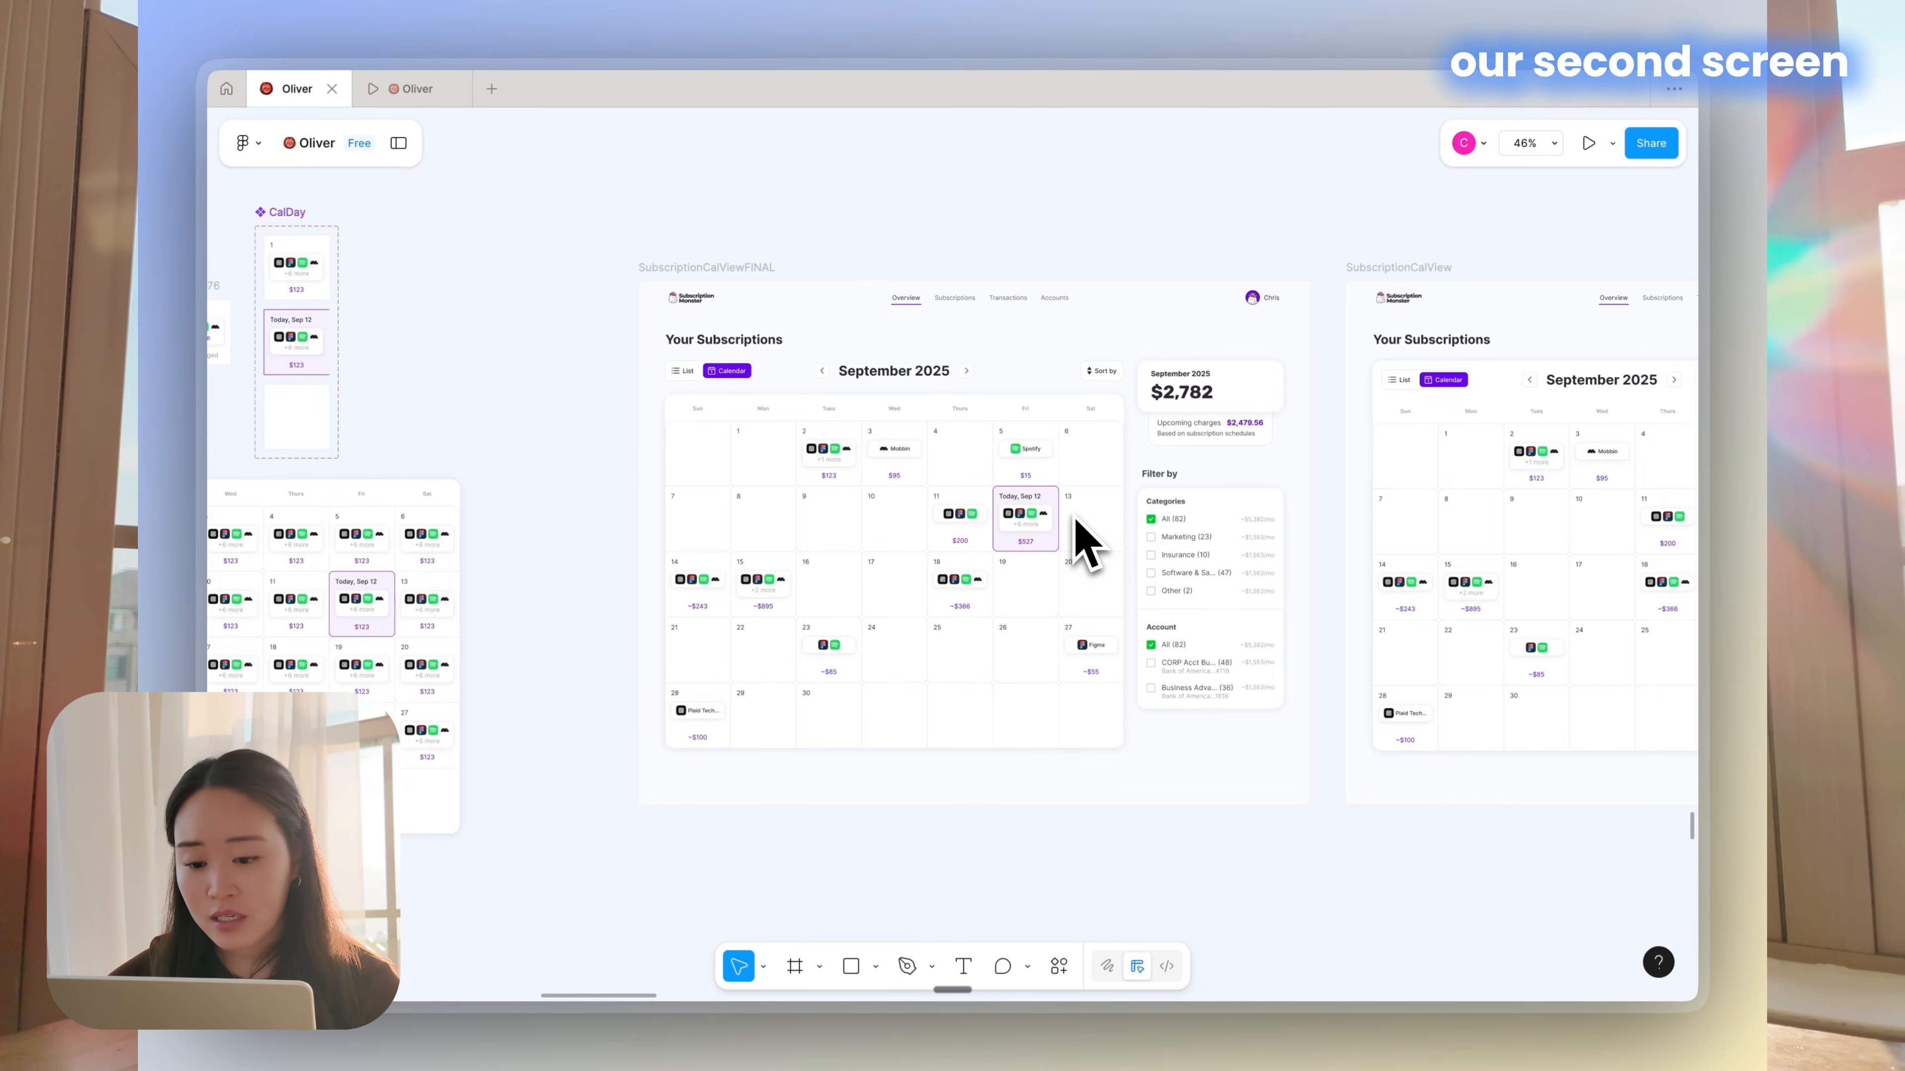
scroll(731, 375, "up", 5)
scroll(726, 366, "right", 5)
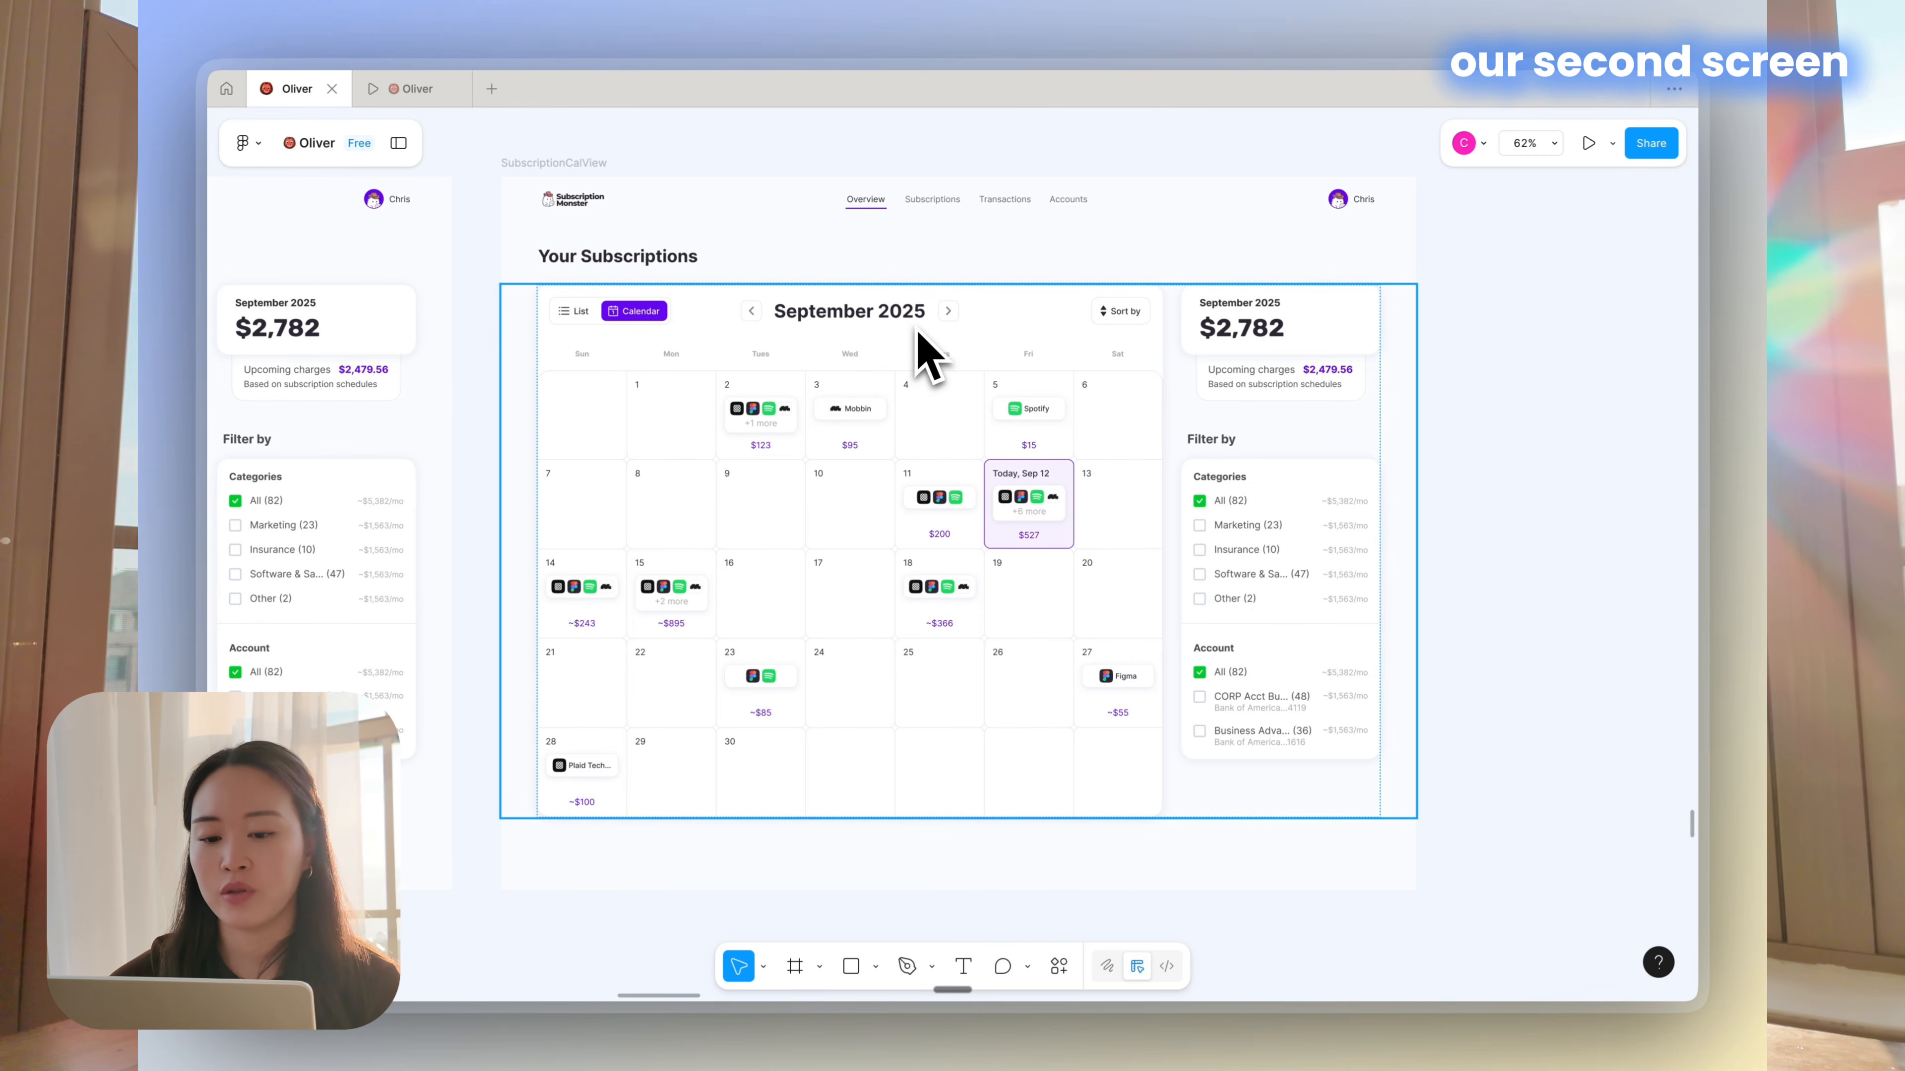
scroll(672, 417, "left", 15)
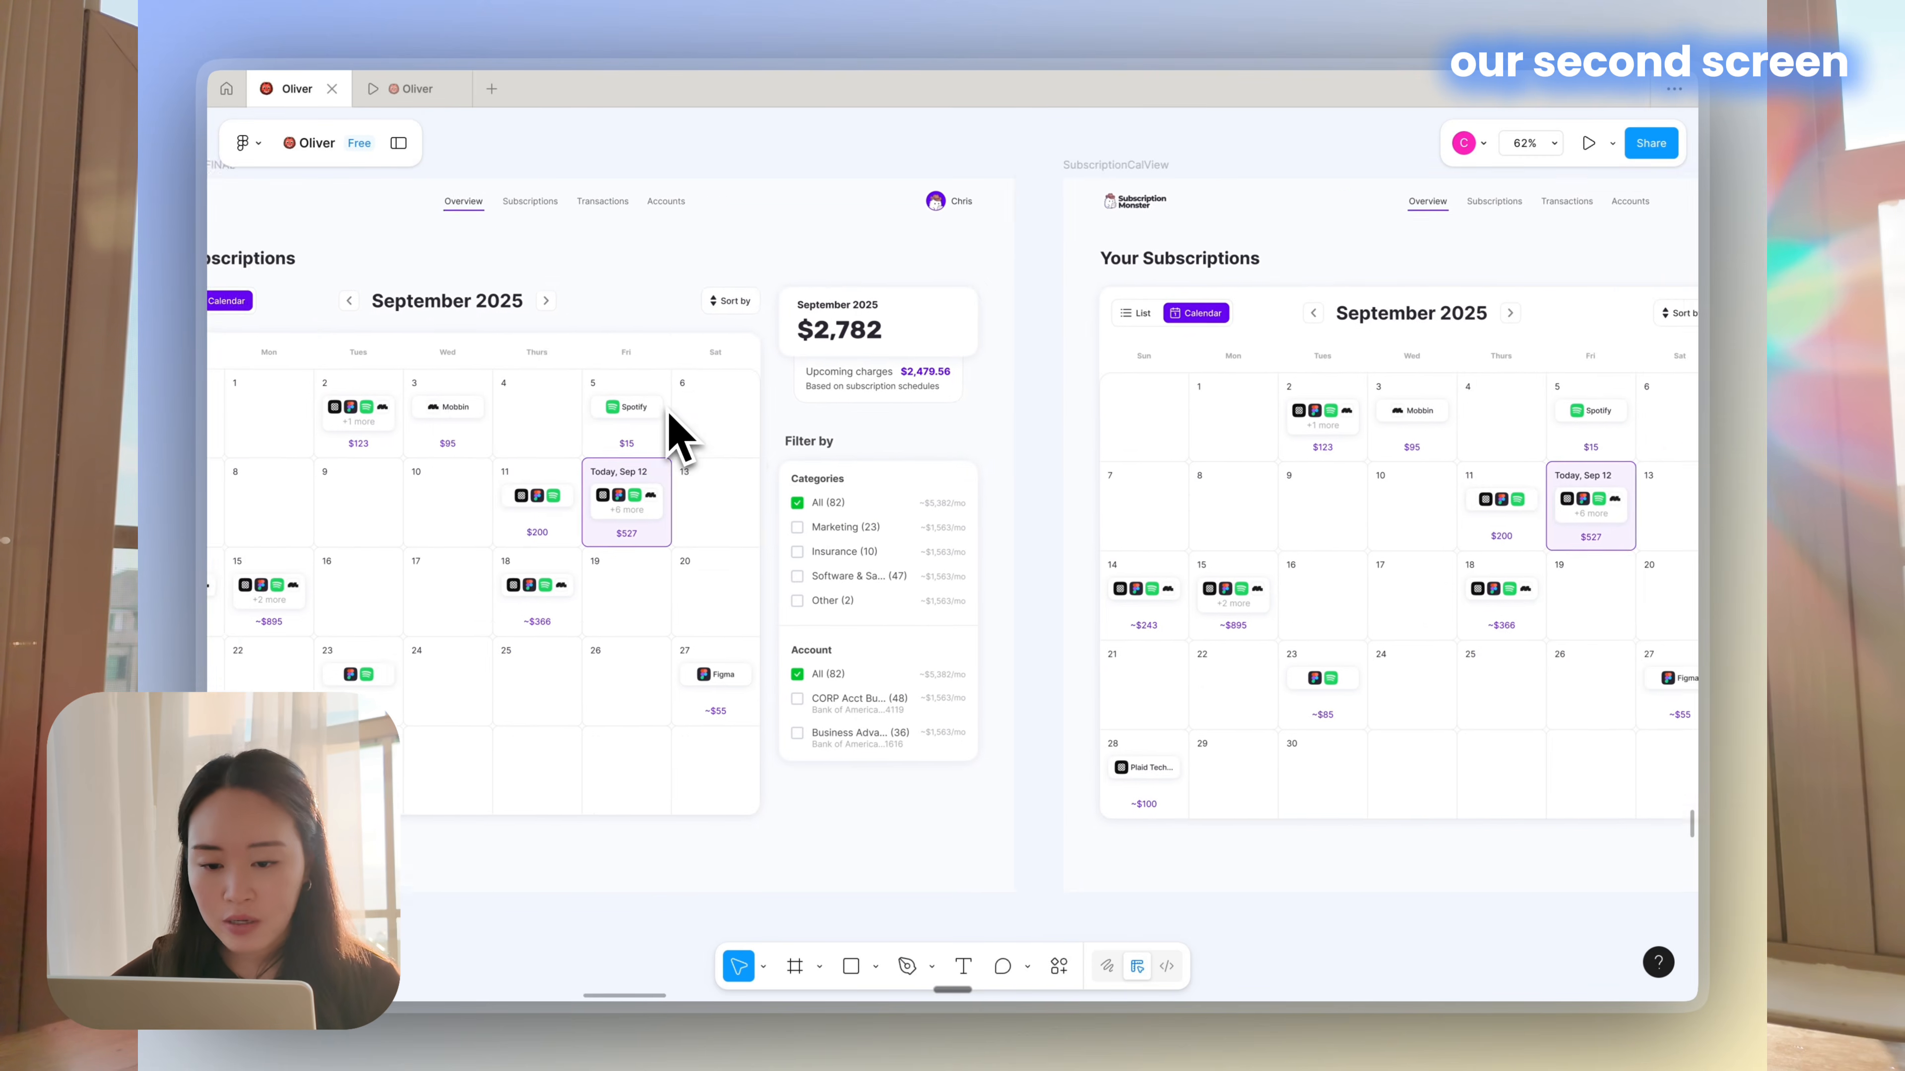
Preview the final September 2025 calendar view through its full length in the prototype, and return to the design file
left_click(672, 425)
left_click(1588, 143)
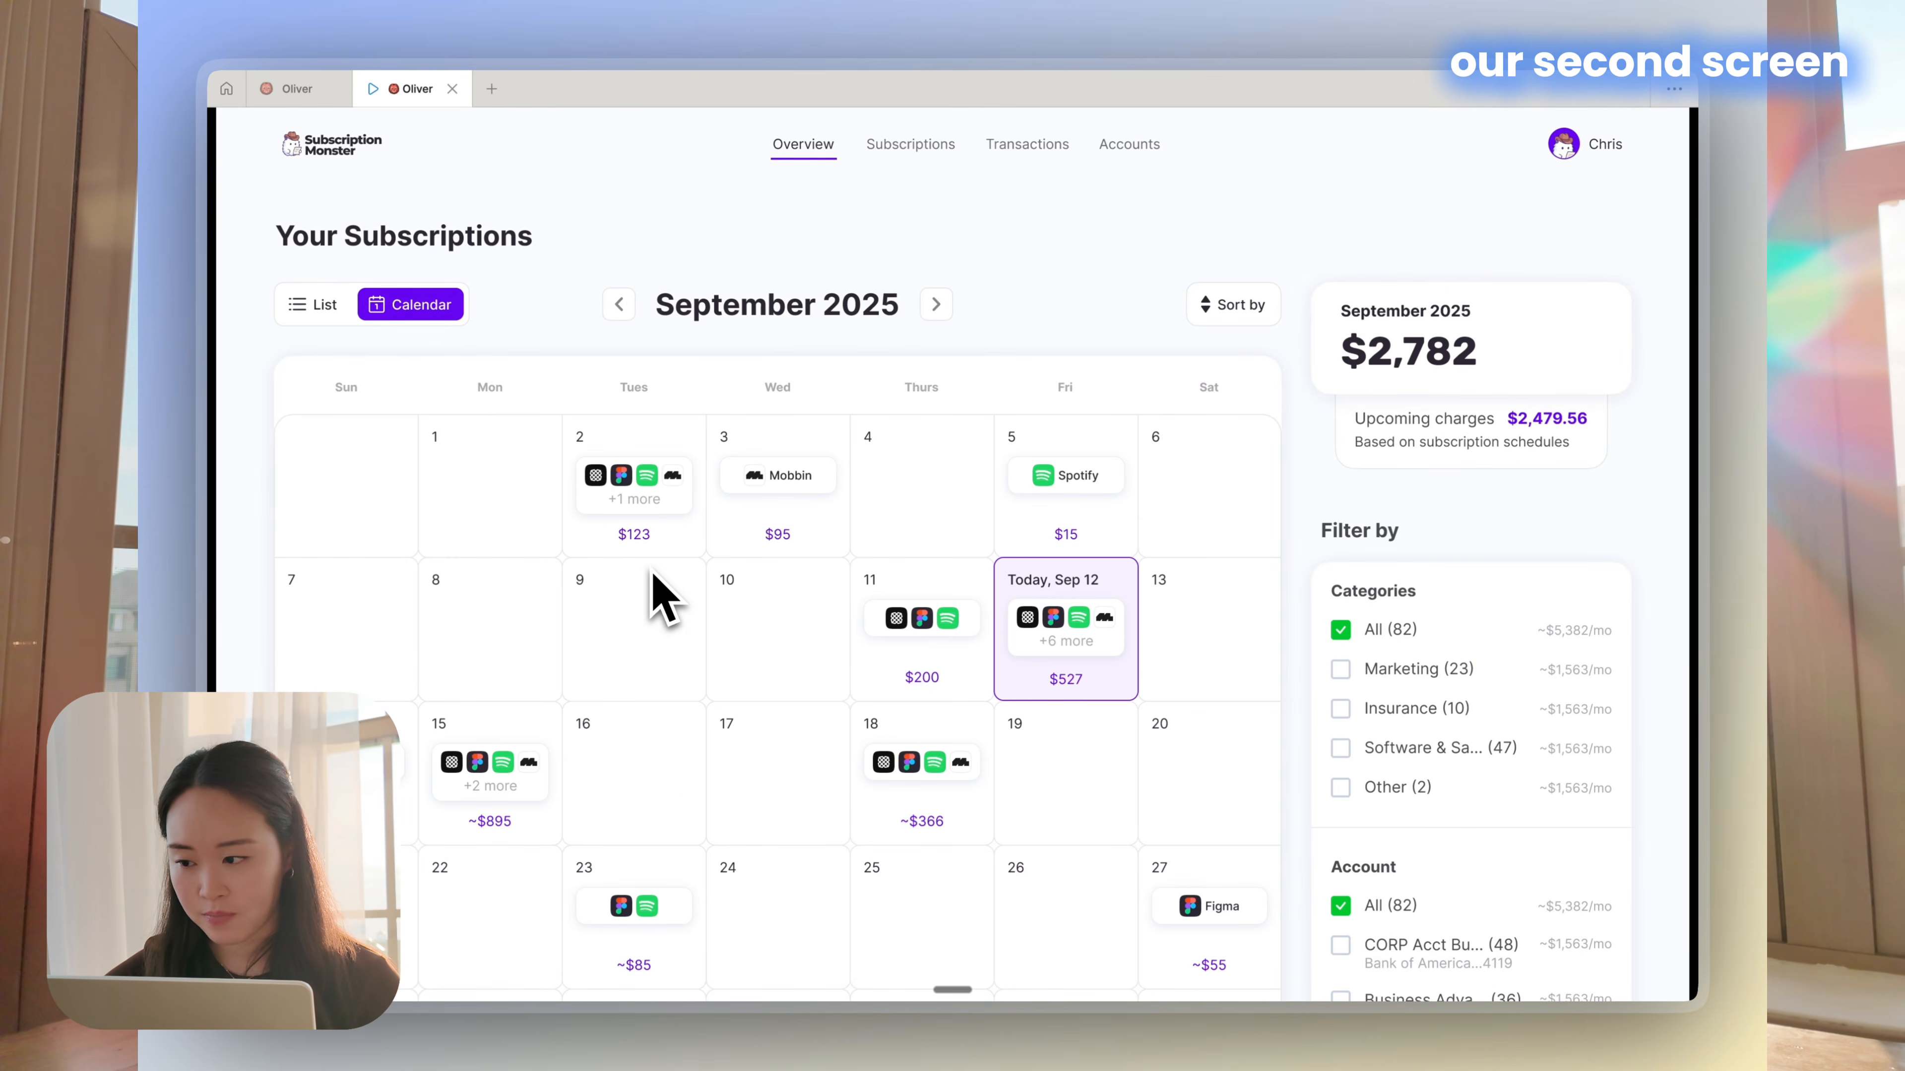
scroll(664, 597, "down", 5)
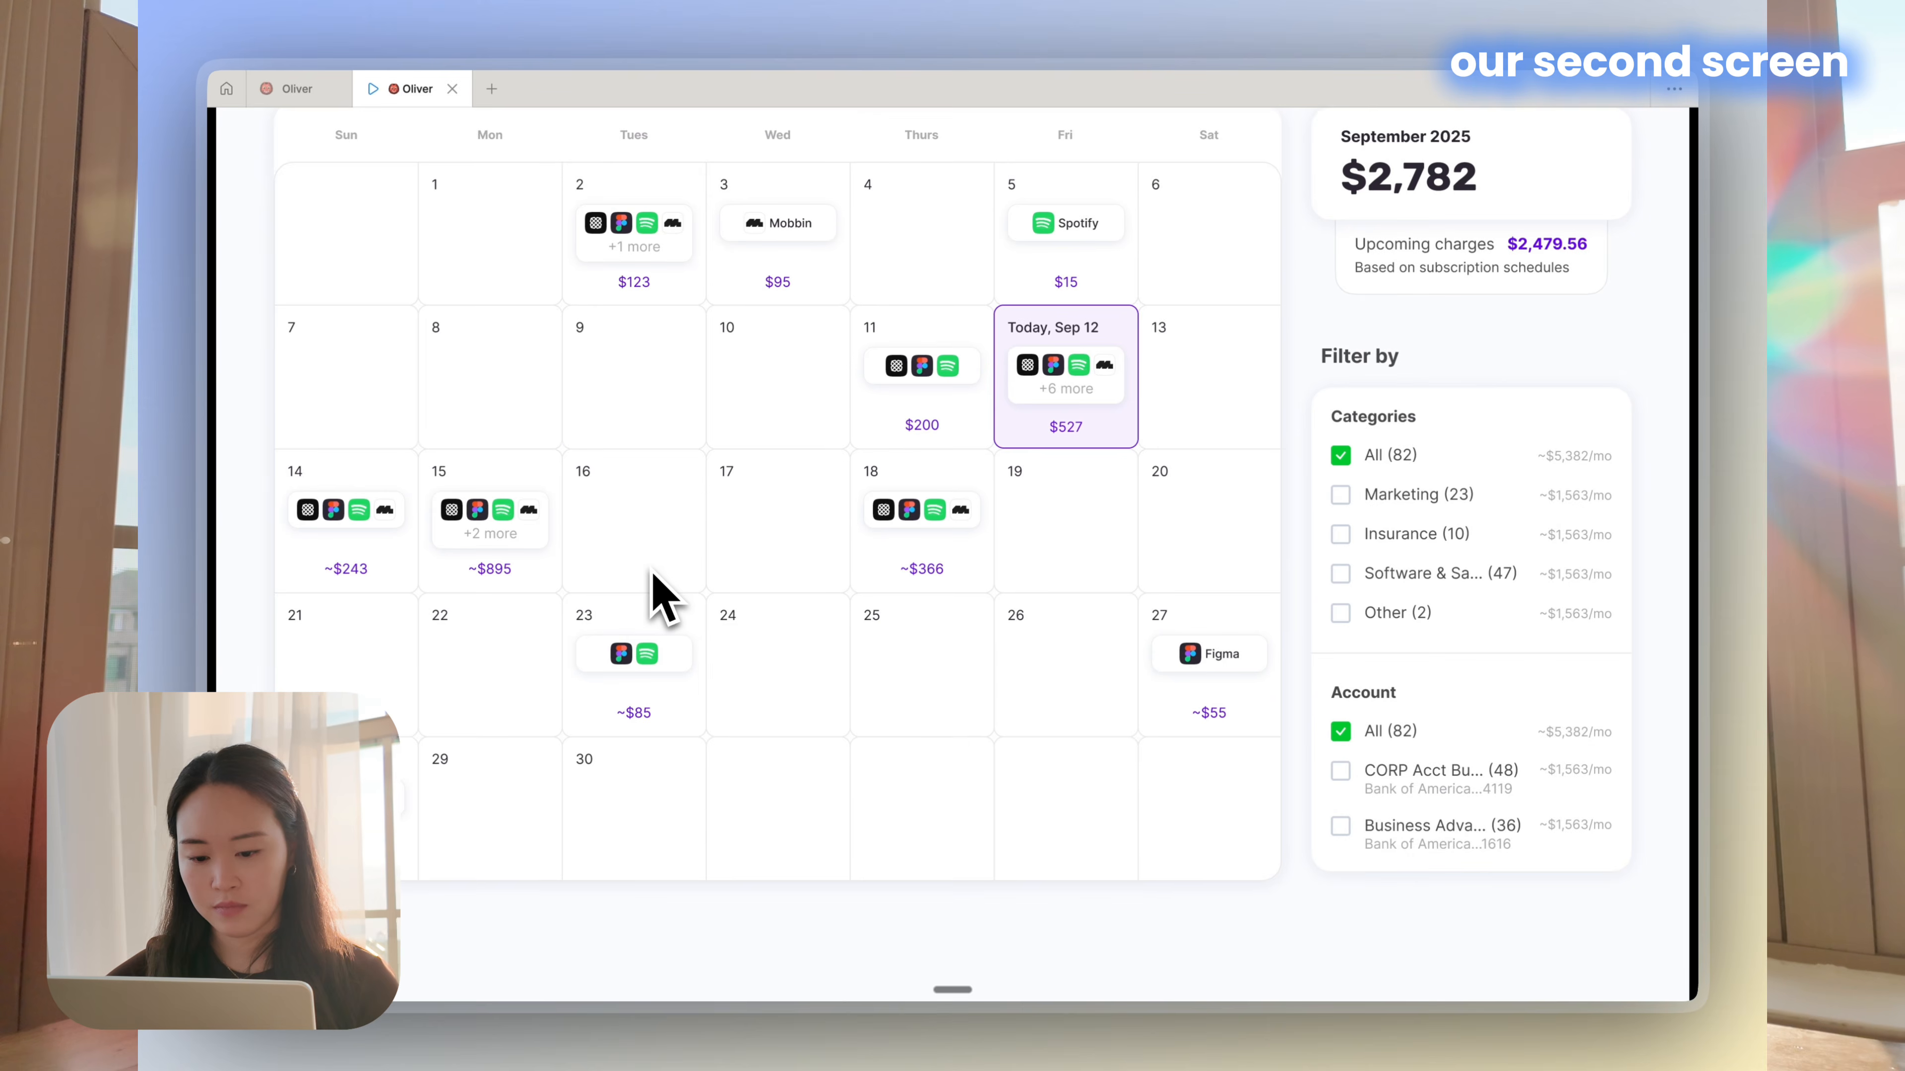
scroll(652, 578, "up", 3)
key("ctrl+shift+Tab")
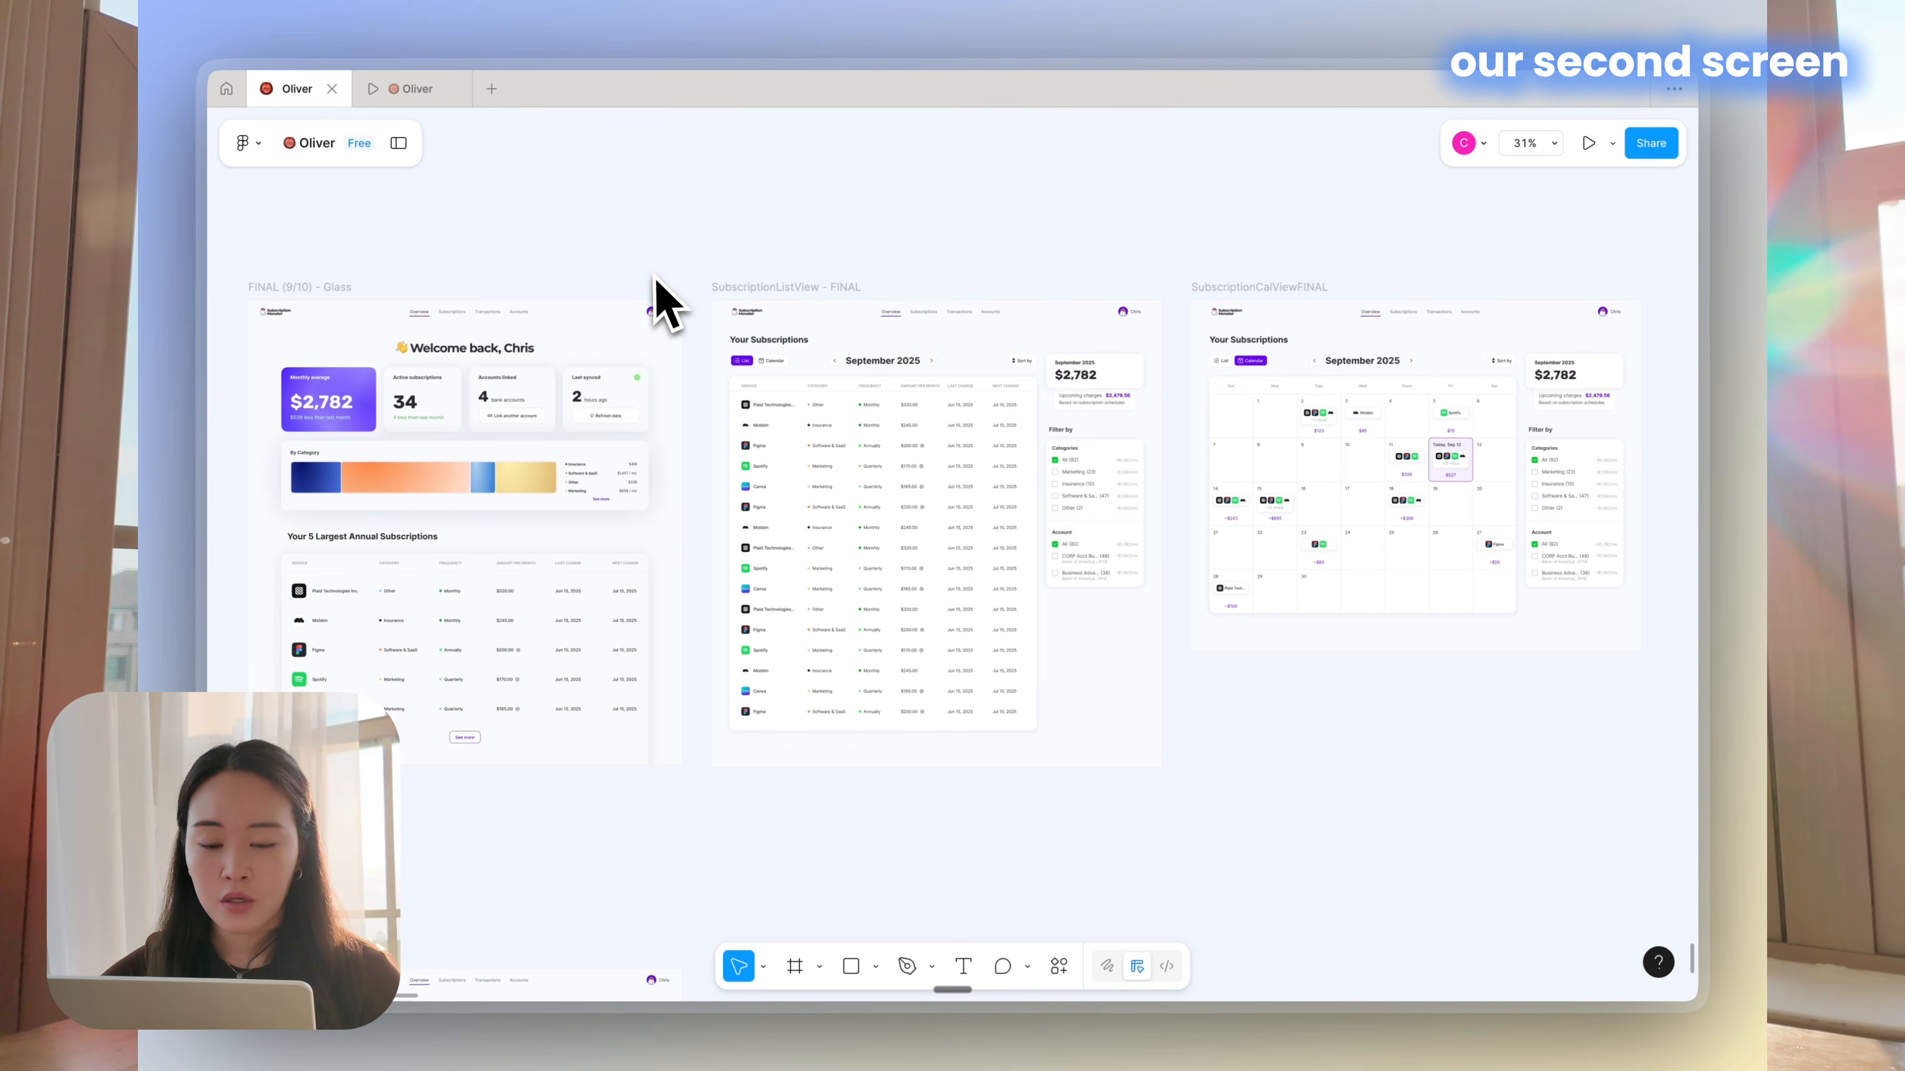